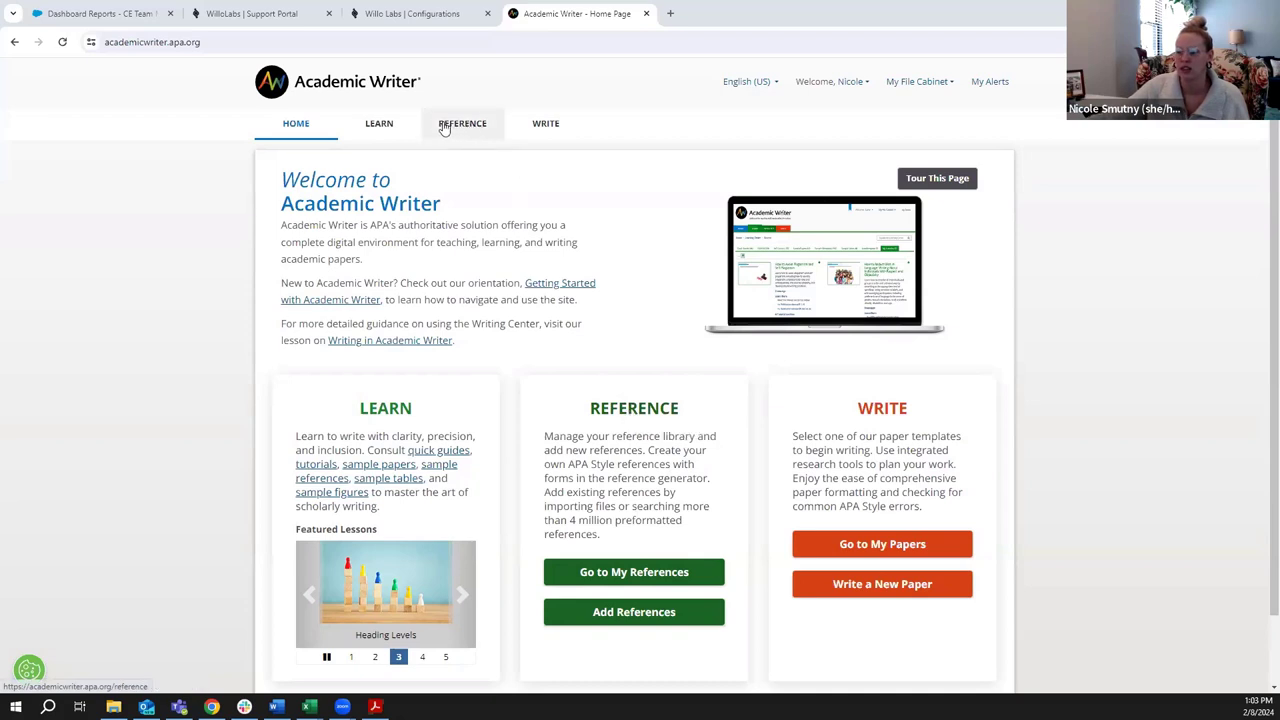
# Open the My References library from the Reference Center and look over the saved references from first to last
pyautogui.click(640, 405)
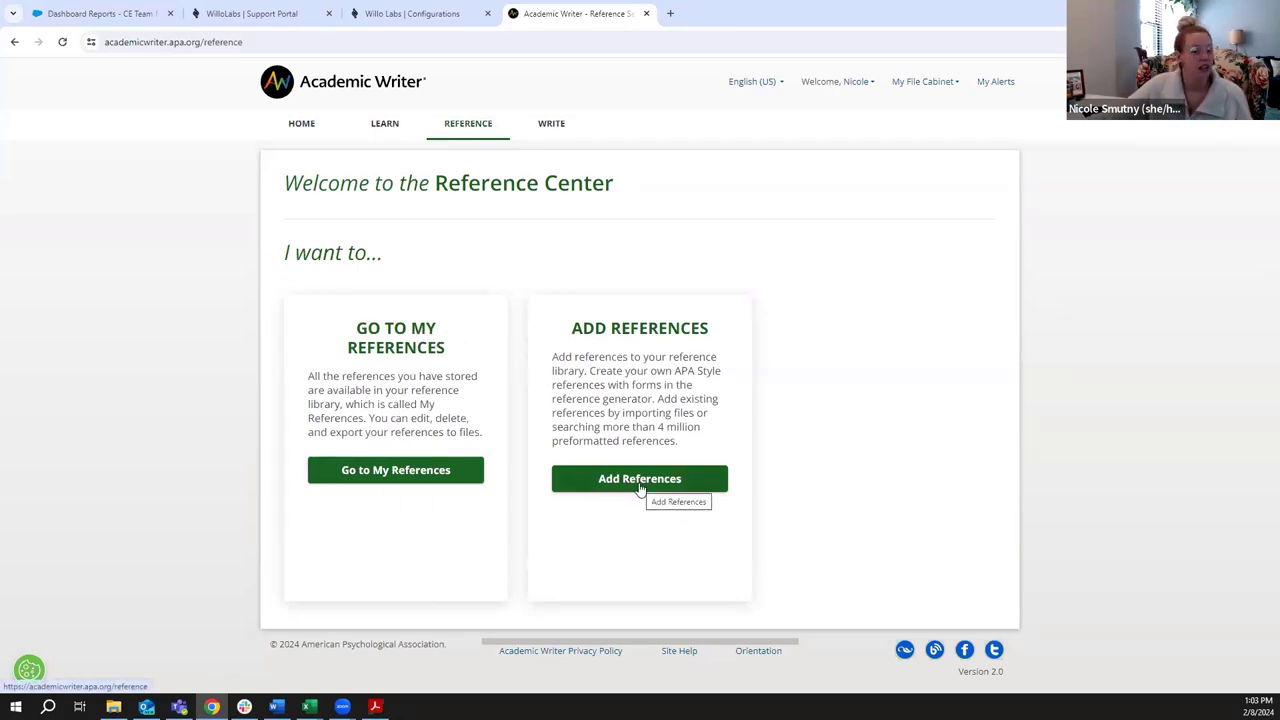
pyautogui.click(395, 476)
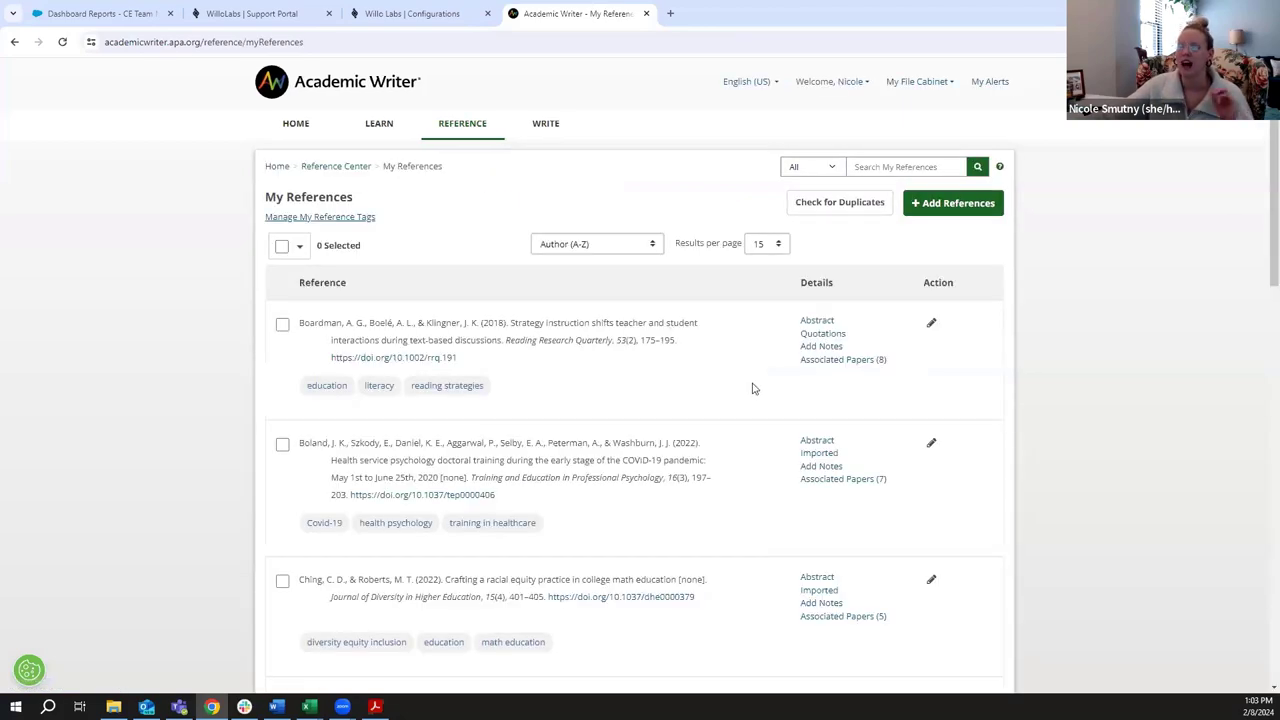
pyautogui.scroll(-8, 753, 390)
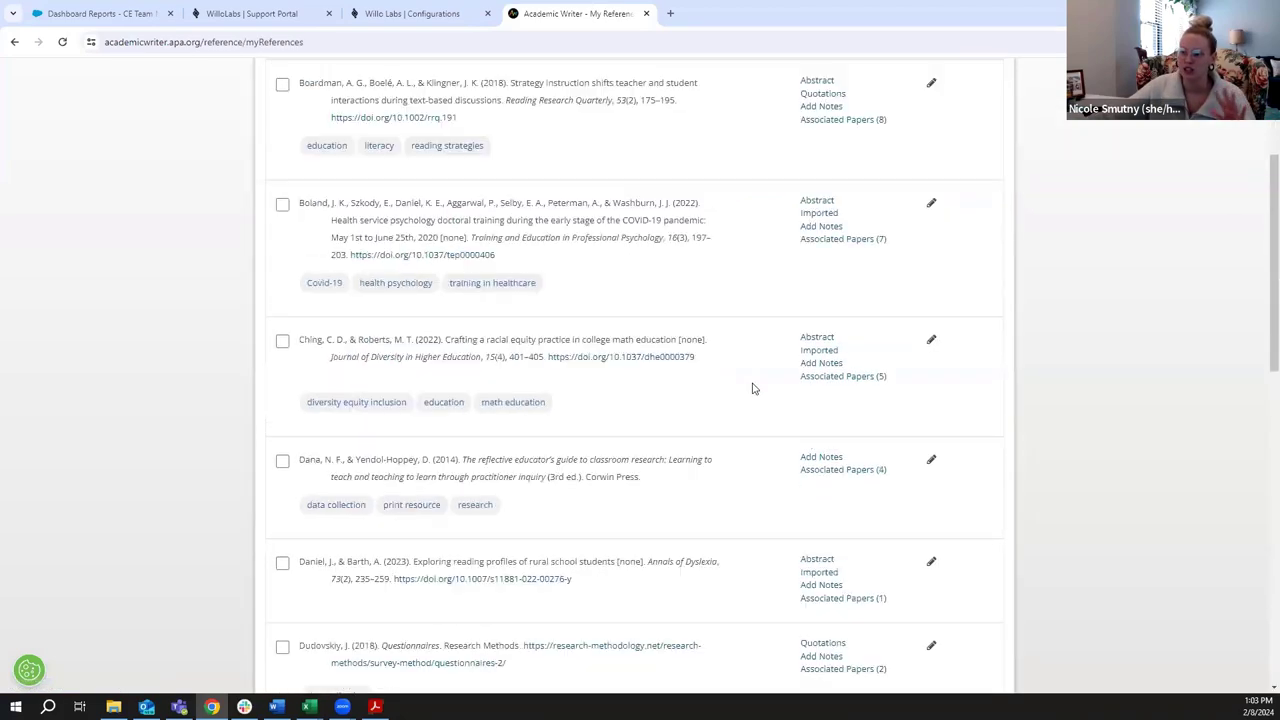
pyautogui.scroll(-3, 753, 400)
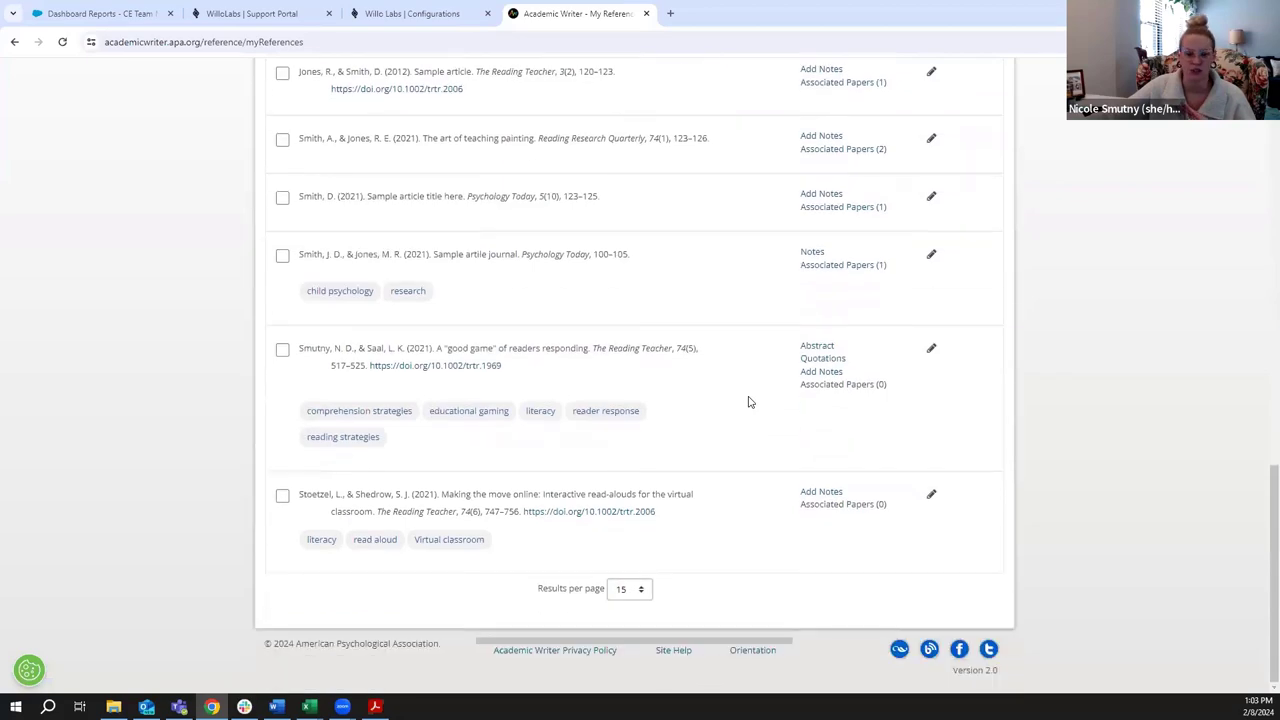
pyautogui.scroll(11, 749, 401)
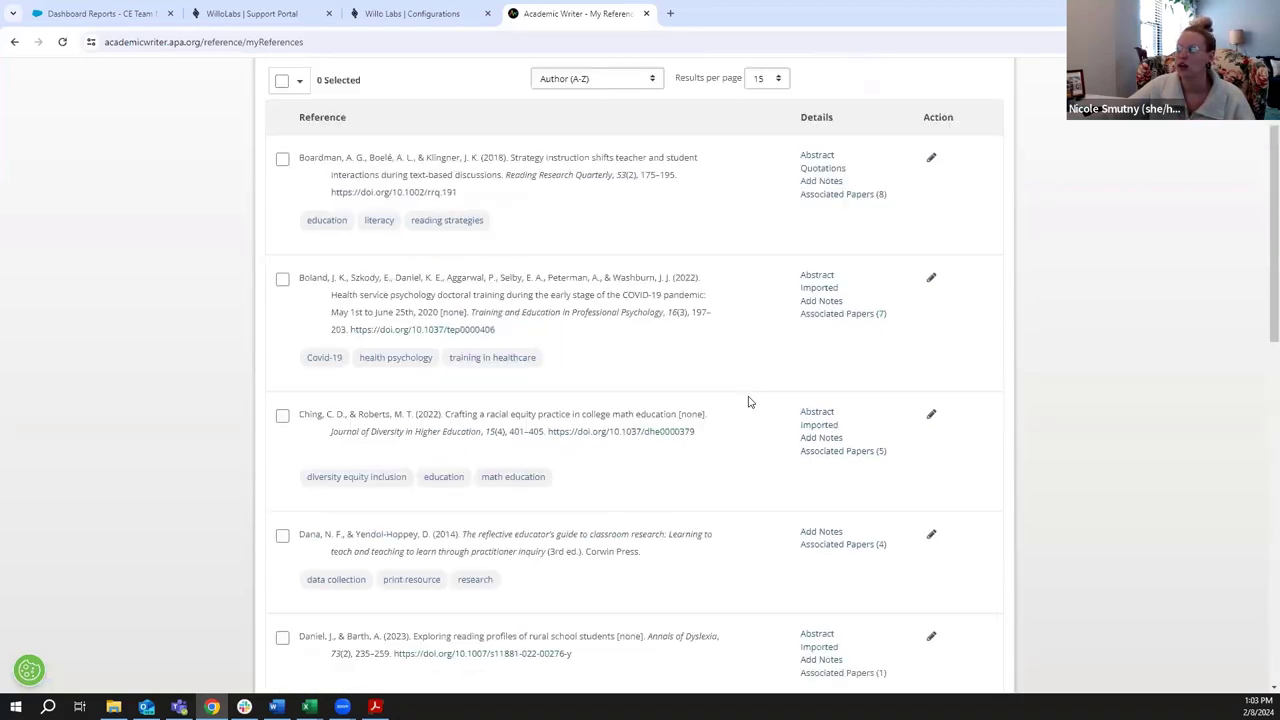
# Enlarge the browser page zoom to 150%
pyautogui.click(1260, 42)
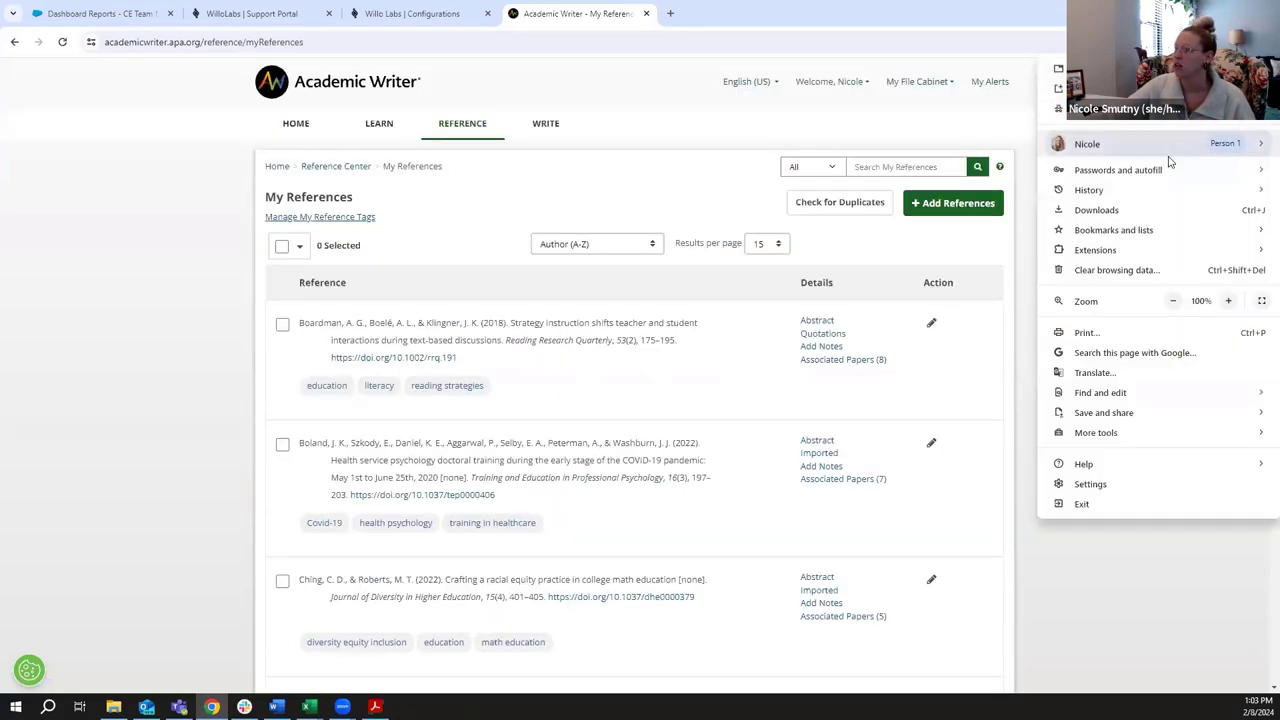
pyautogui.click(1230, 301)
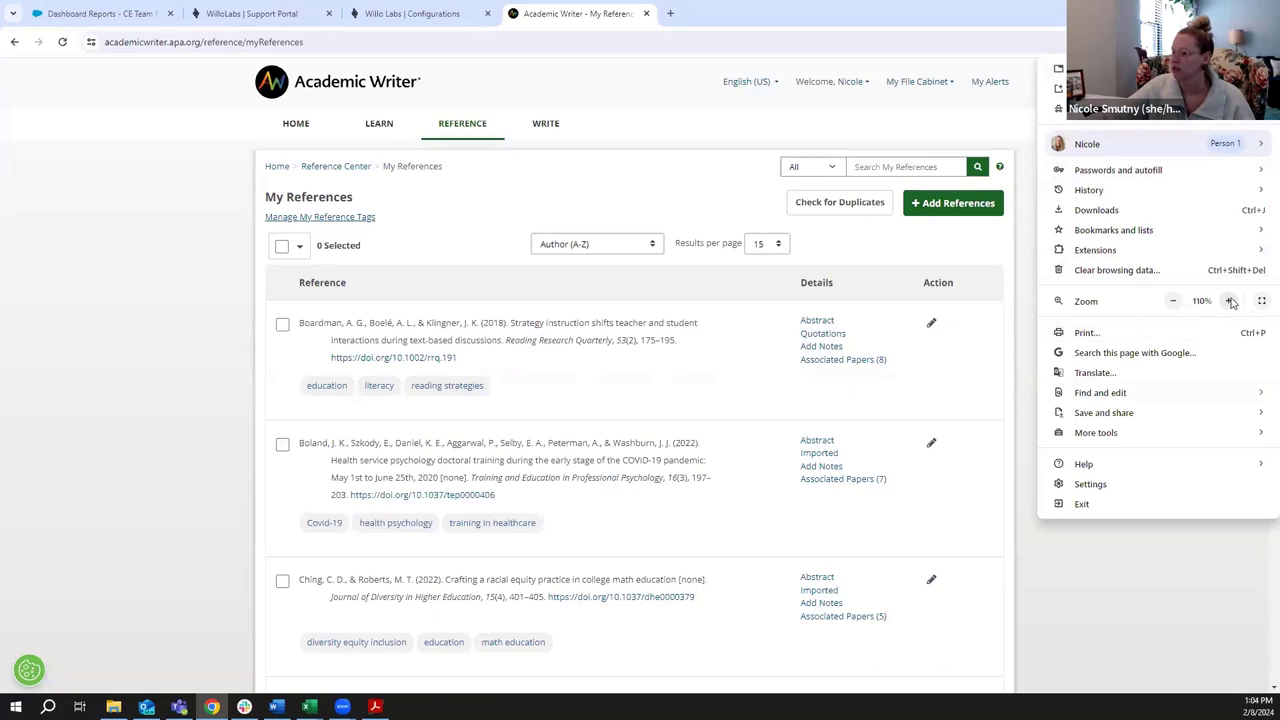
pyautogui.click(1230, 301)
pyautogui.click(1230, 301)
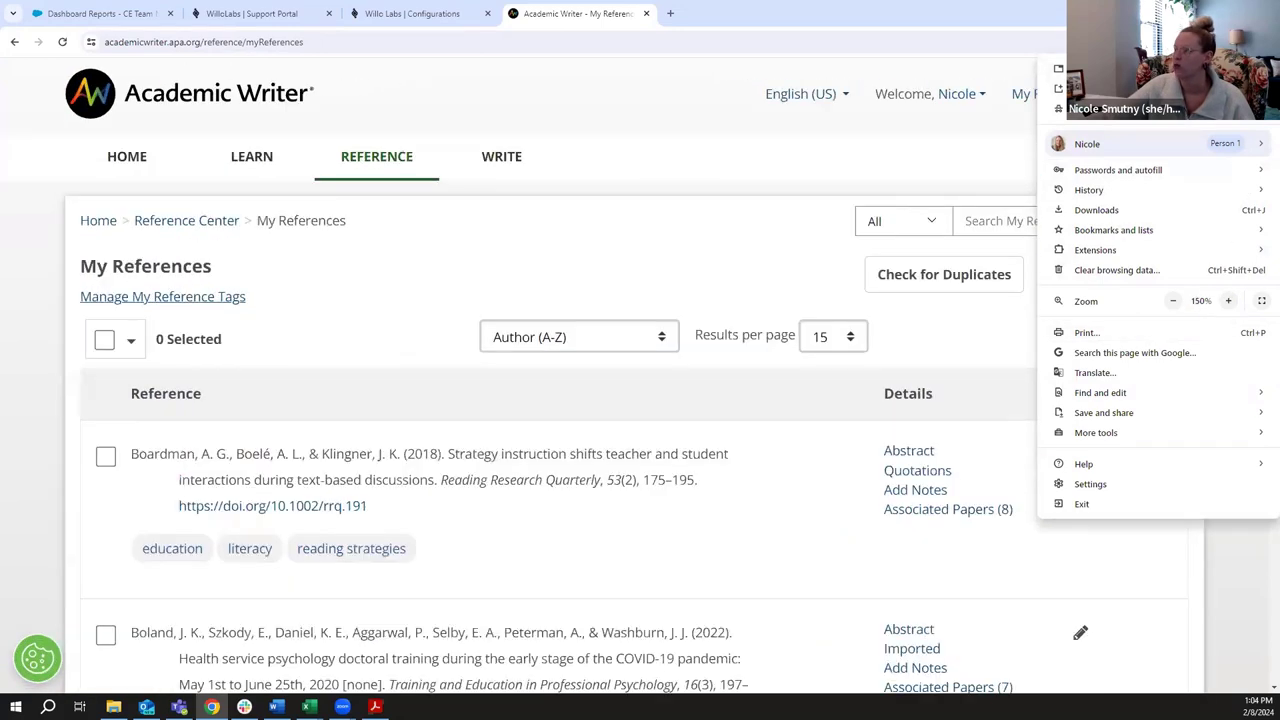
pyautogui.click(966, 363)
# Review the saved references with their tags, abstracts, quotations, notes and associated papers in My References
pyautogui.scroll(-1, 607, 370)
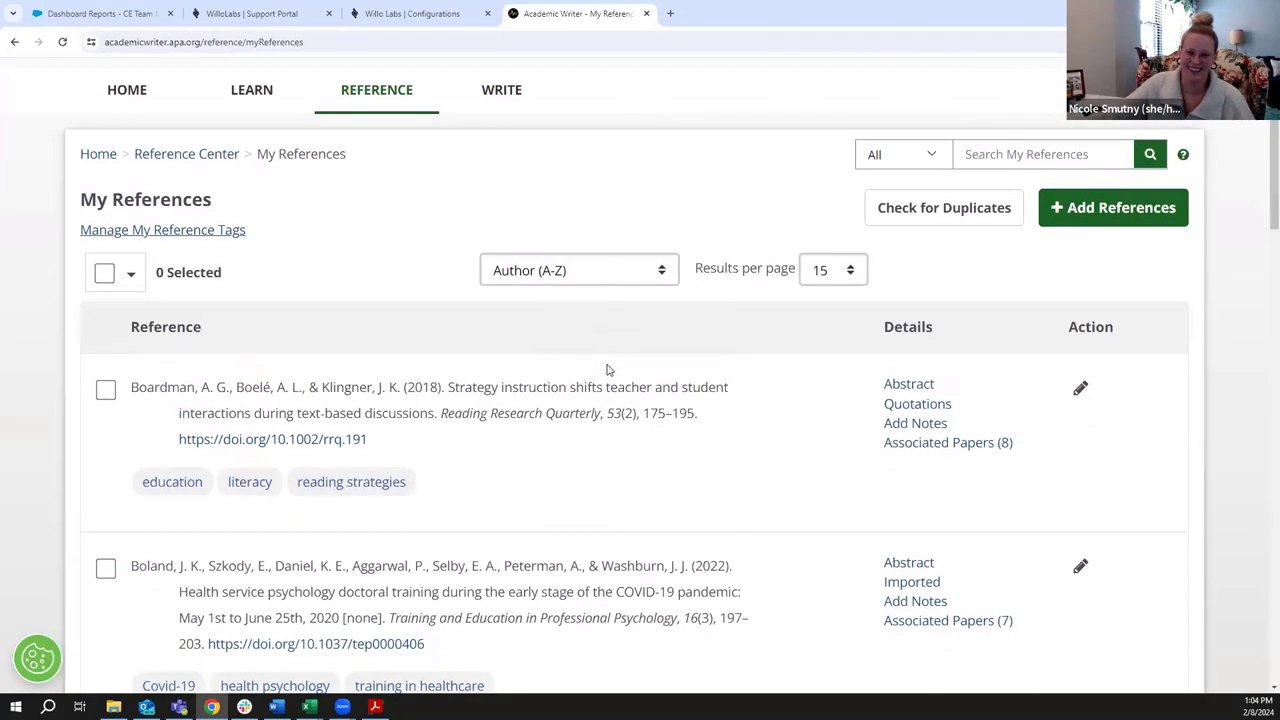
pyautogui.scroll(-4, 607, 368)
pyautogui.scroll(-5, 746, 371)
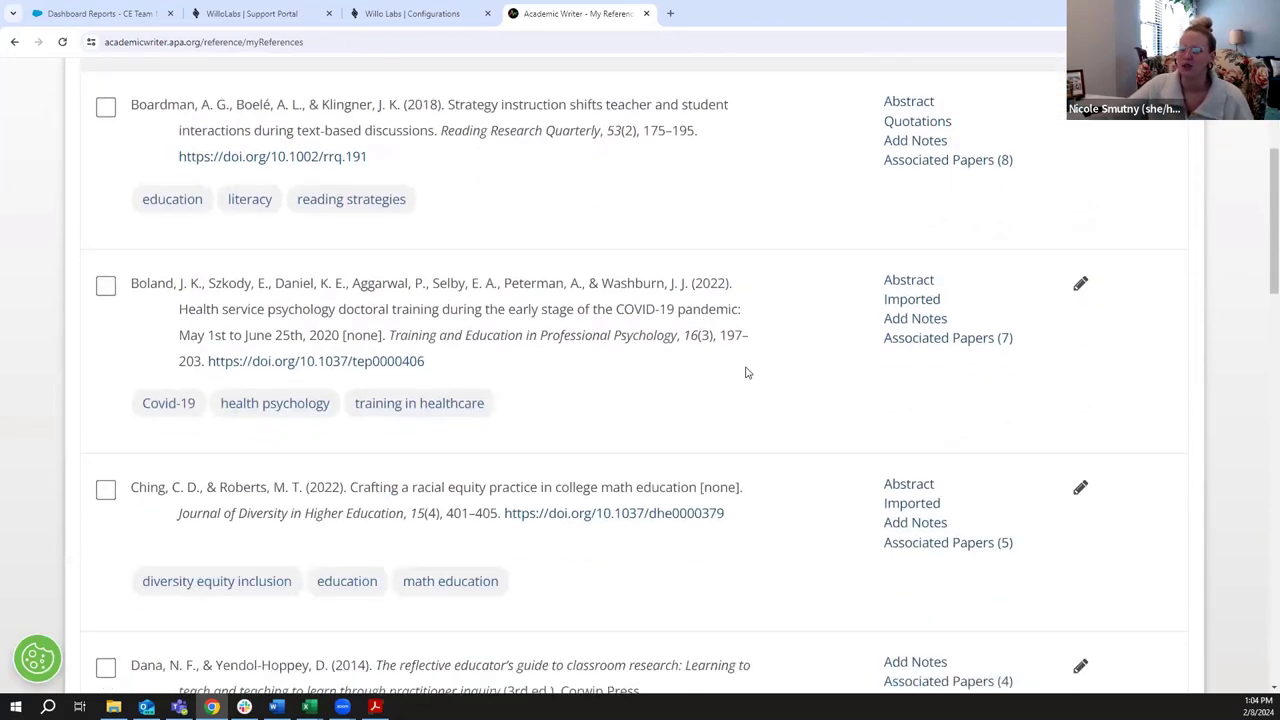
pyautogui.scroll(-2, 740, 385)
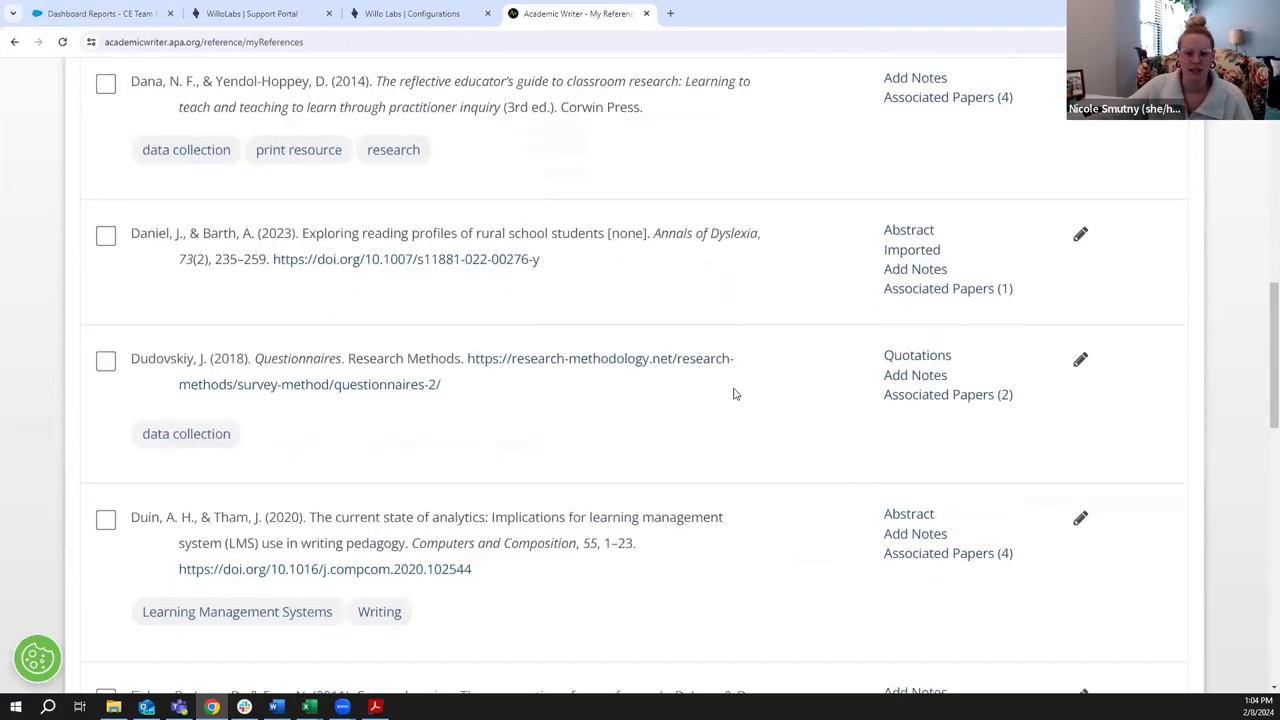
pyautogui.scroll(8, 691, 480)
pyautogui.scroll(3, 693, 483)
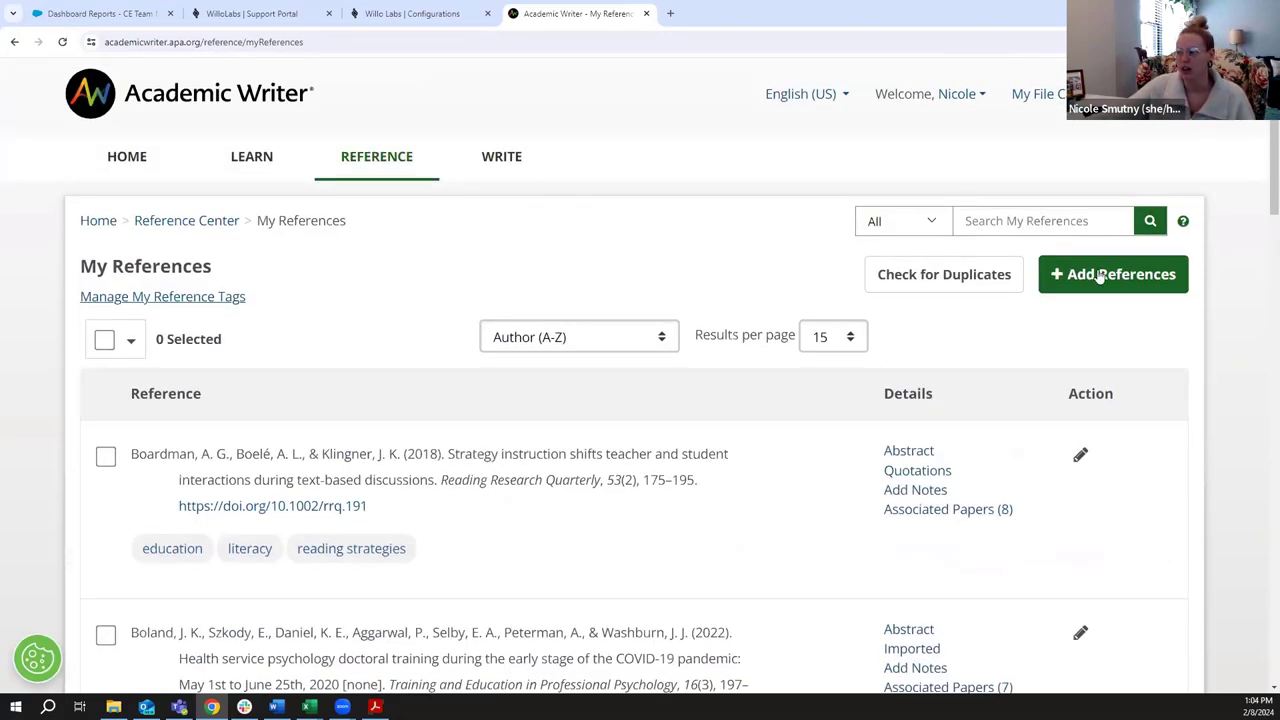
# Return to the Reference Center and open the Add References page
pyautogui.click(352, 163)
pyautogui.scroll(-2, 674, 299)
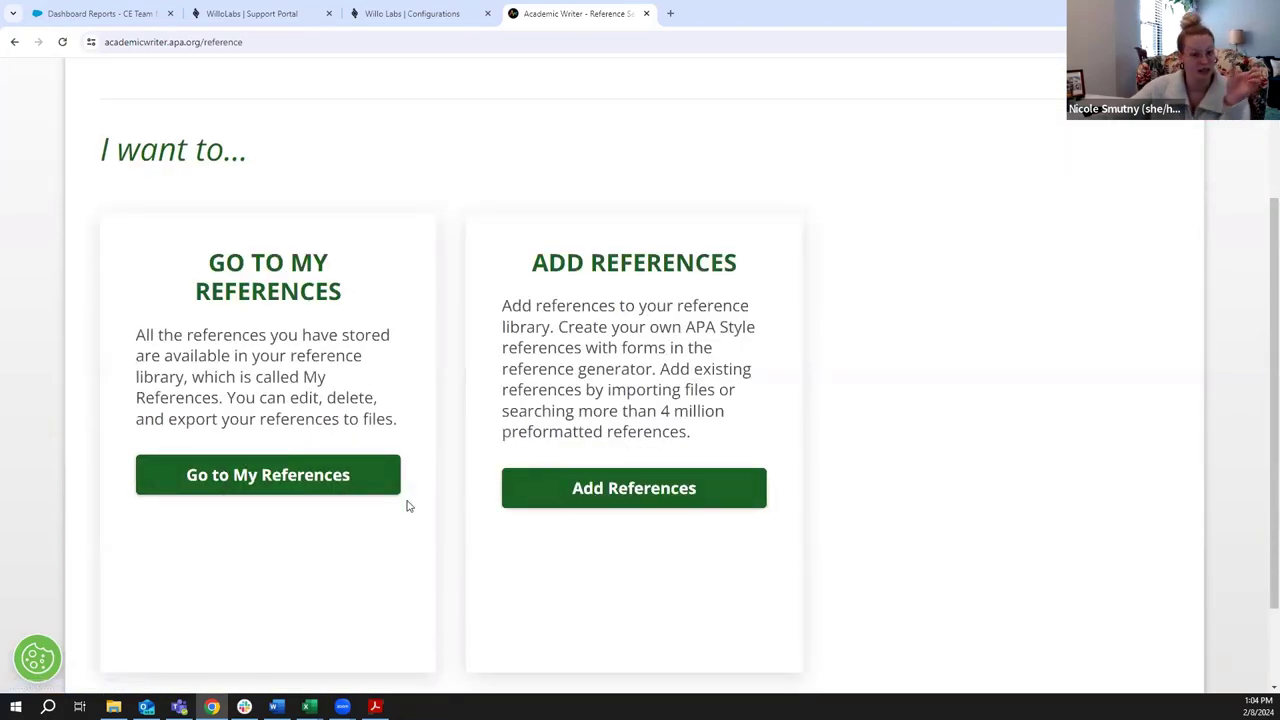
pyautogui.click(634, 487)
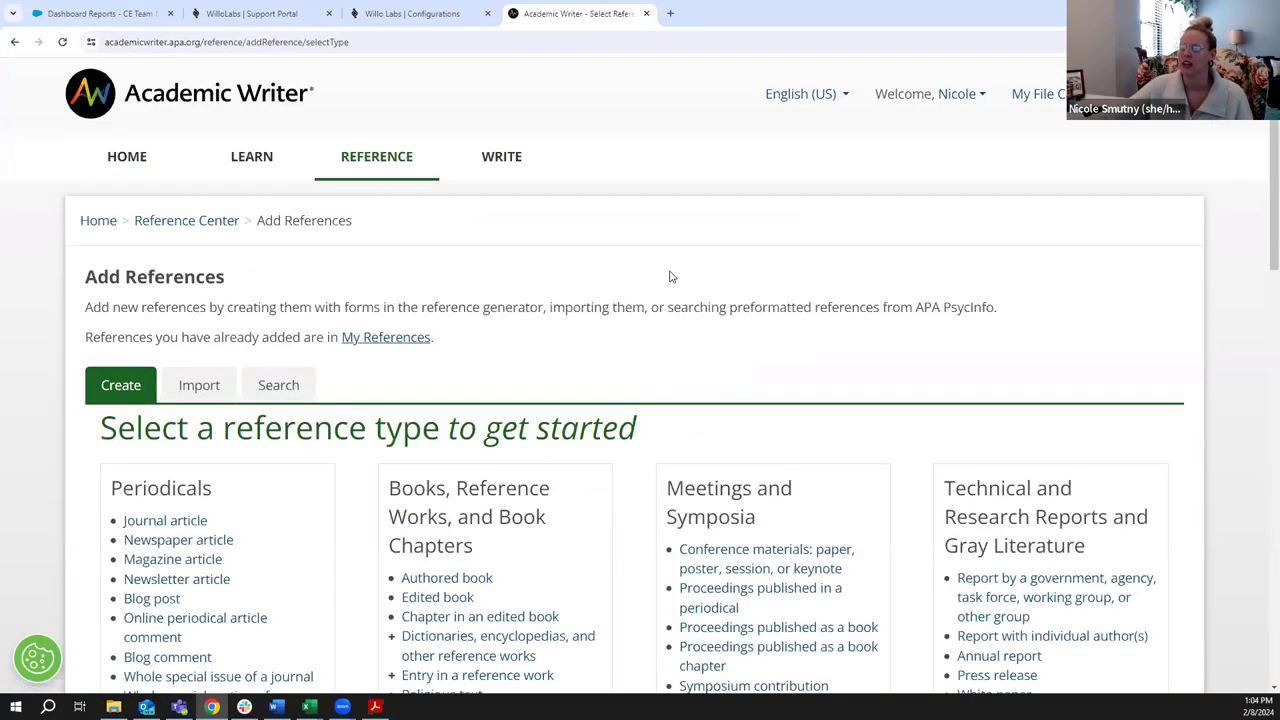
# Examine the reference types available for creating a reference, from periodicals through websites and legal sources
pyautogui.scroll(-1, 669, 274)
pyautogui.scroll(-3, 770, 245)
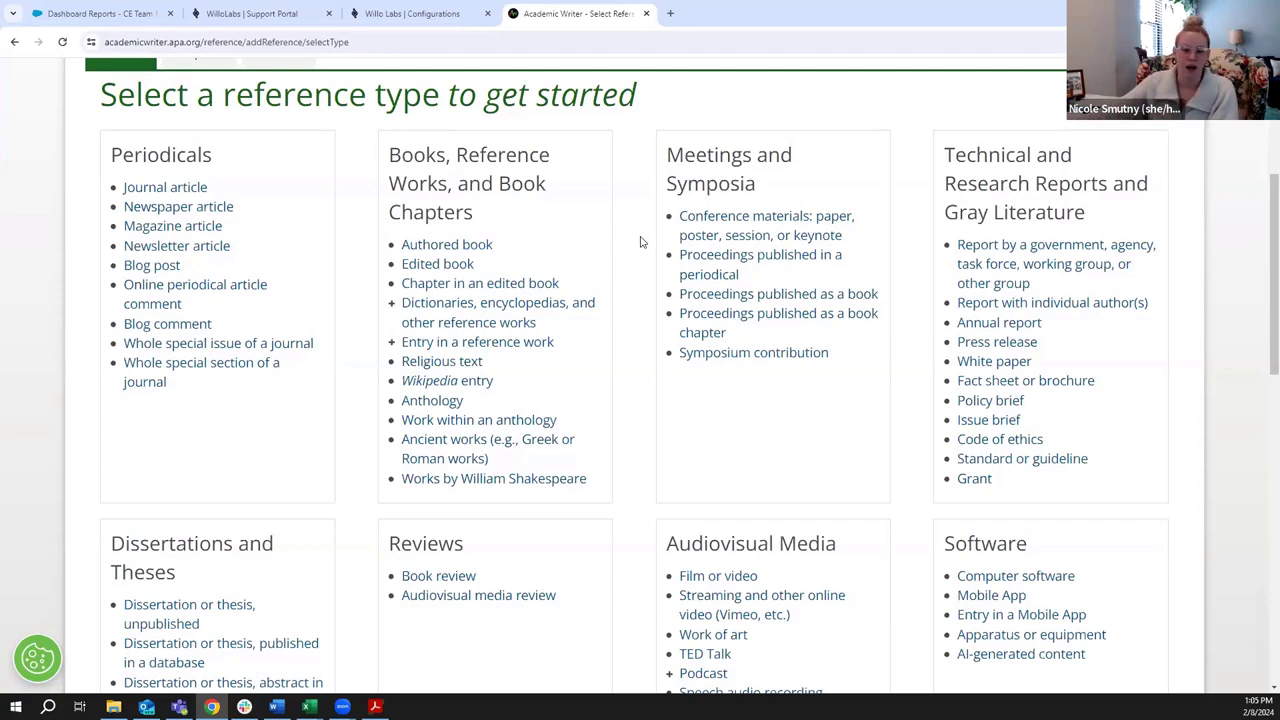
pyautogui.scroll(-5, 641, 242)
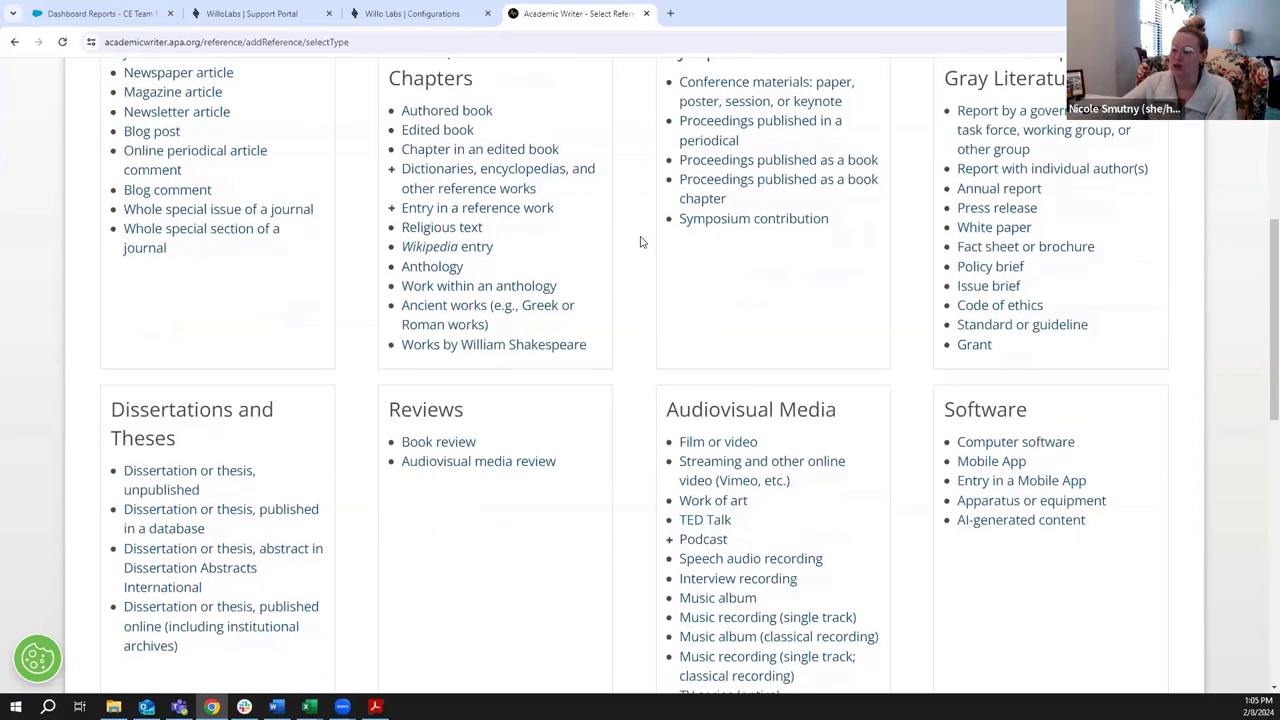
pyautogui.scroll(-3, 641, 242)
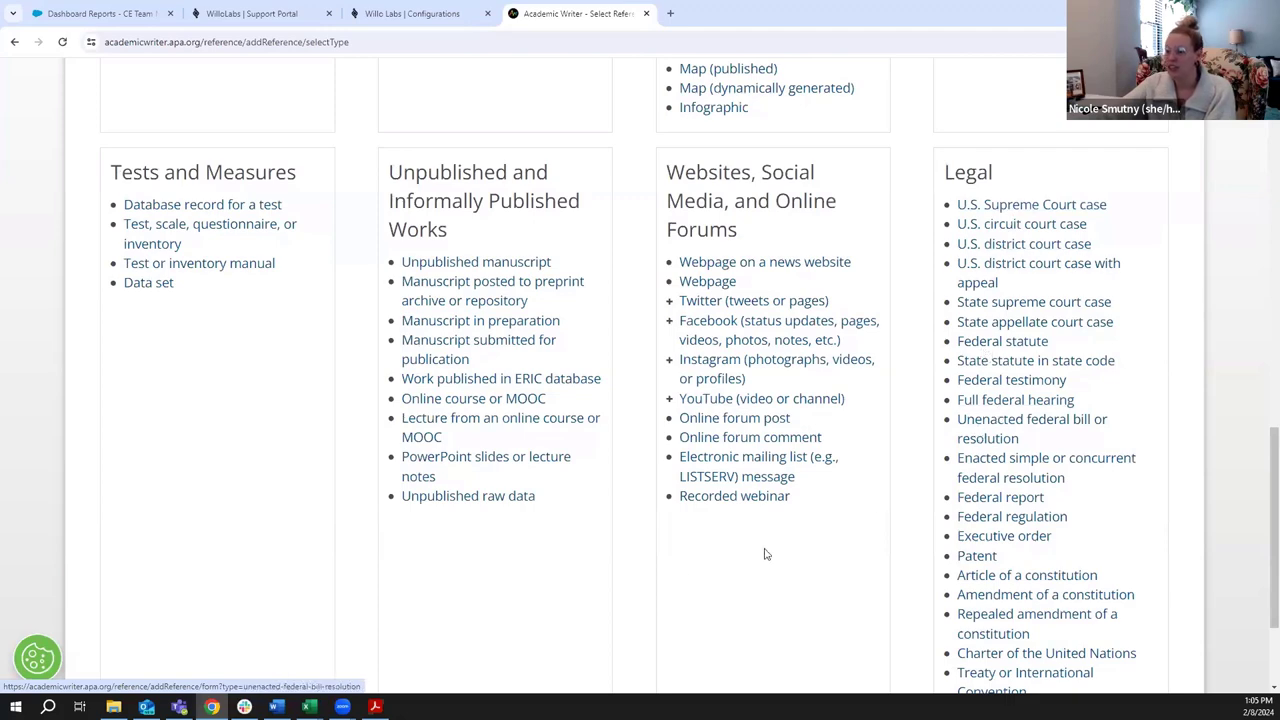
pyautogui.scroll(1, 574, 543)
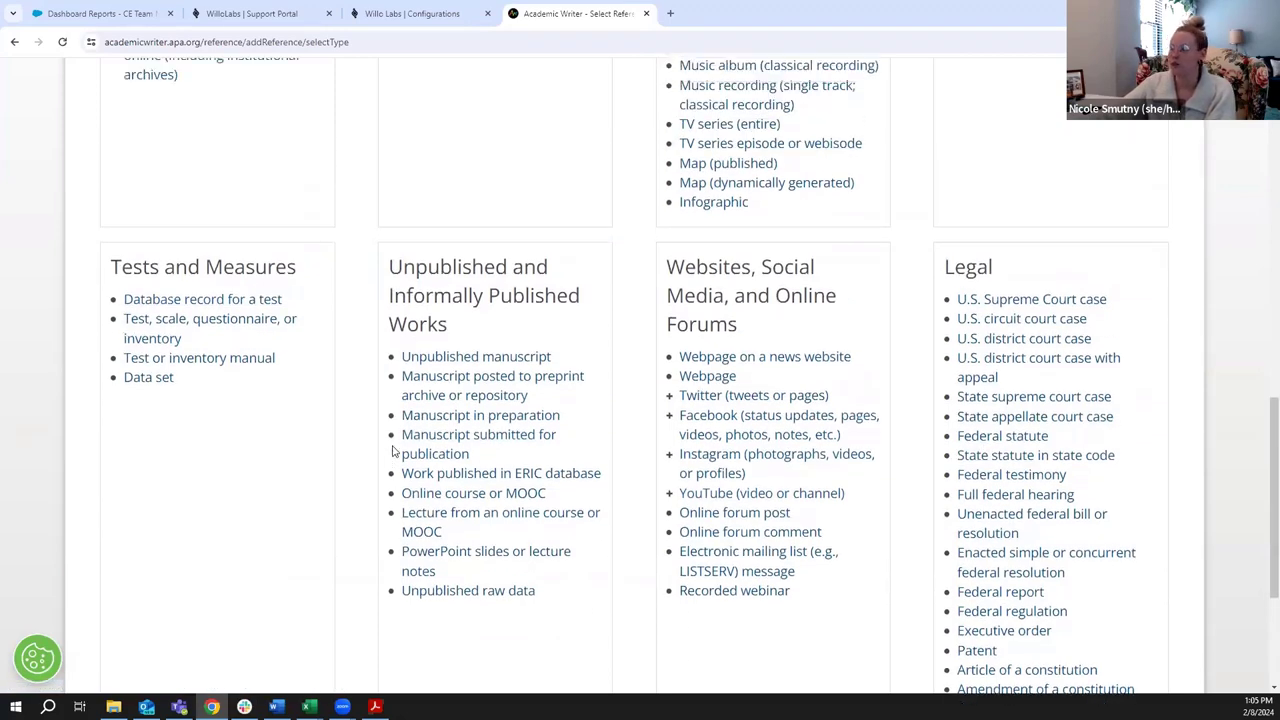
pyautogui.scroll(3, 393, 452)
pyautogui.scroll(3, 363, 411)
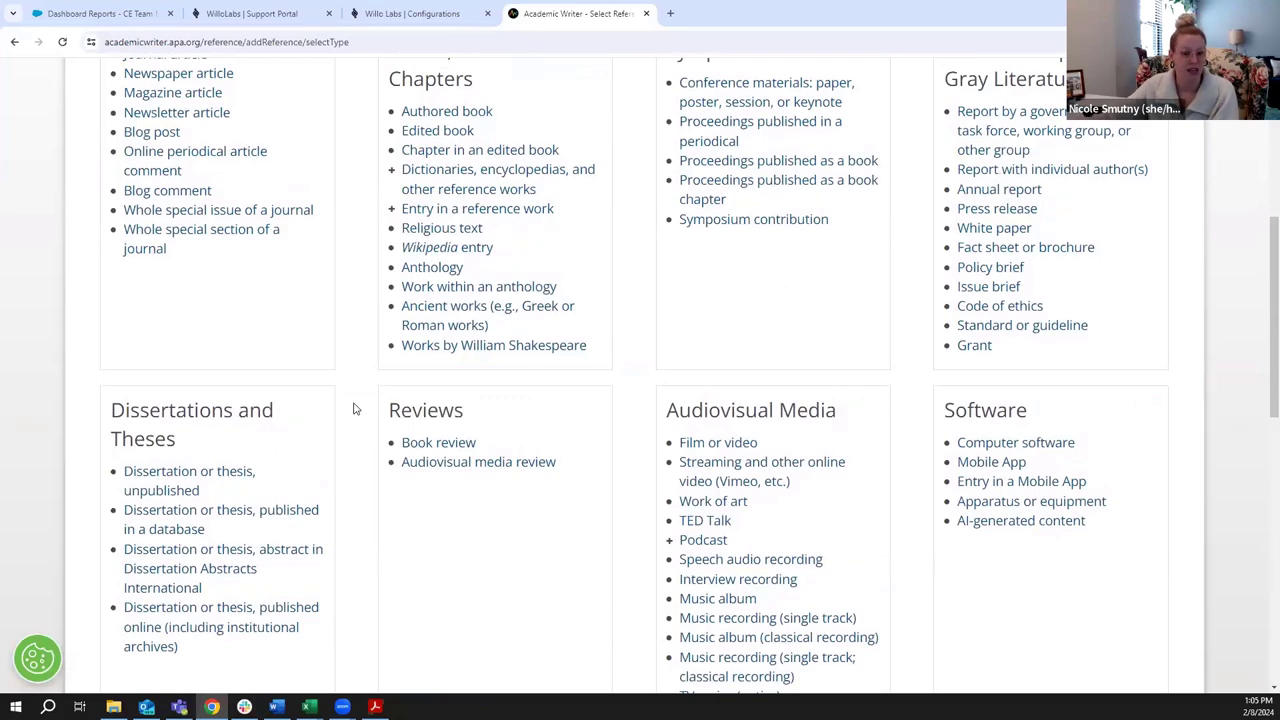
pyautogui.scroll(3, 353, 408)
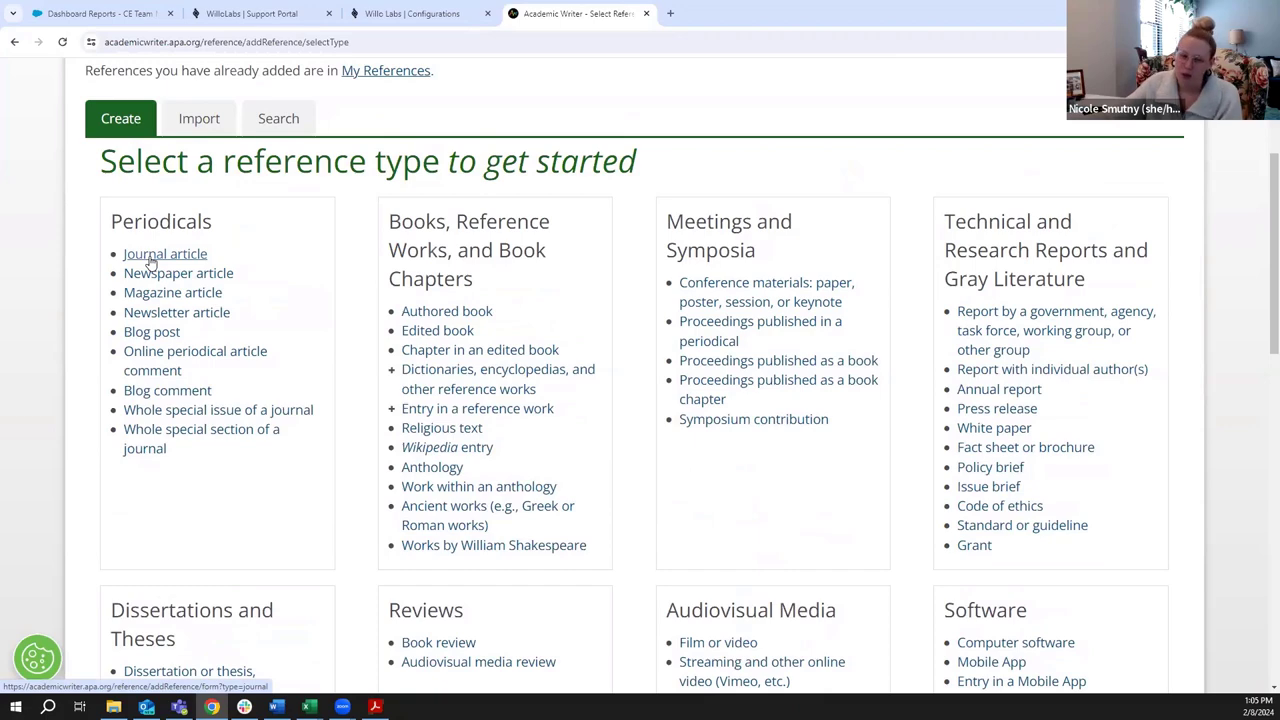
# Start a new Journal article reference and bring the form's Authorship and Date sections into view
pyautogui.click(152, 260)
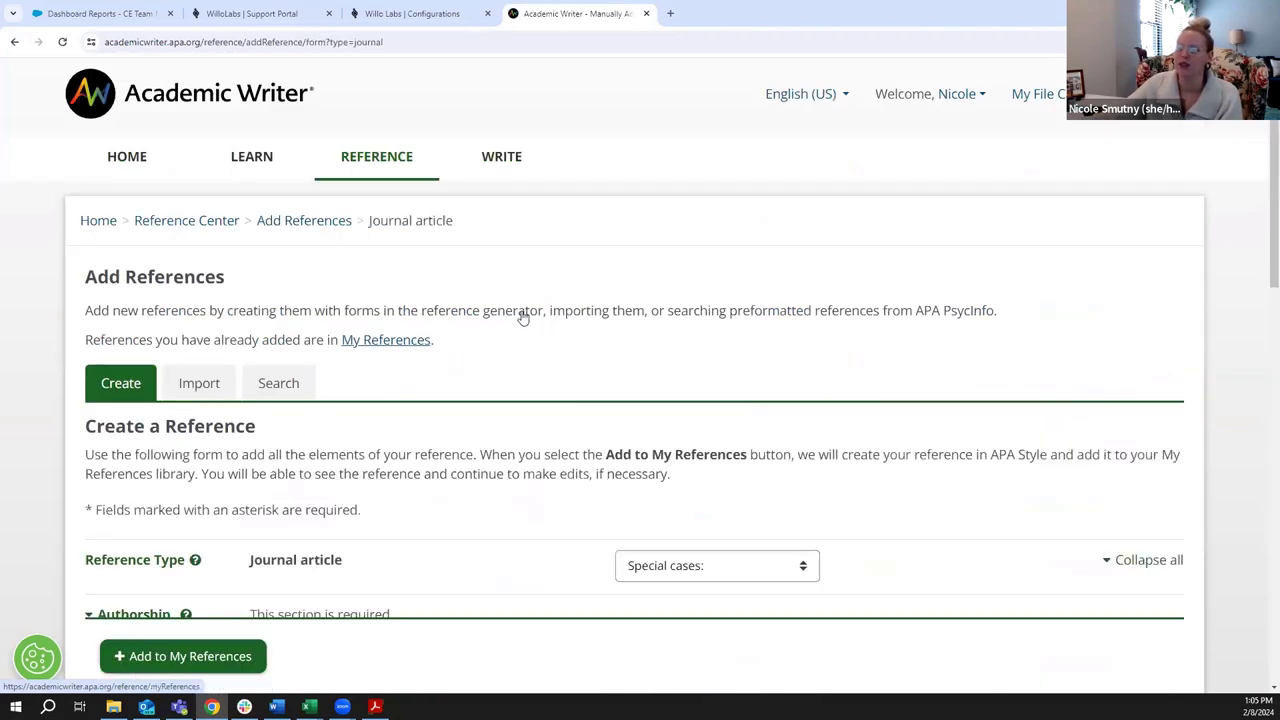
pyautogui.scroll(-2, 517, 320)
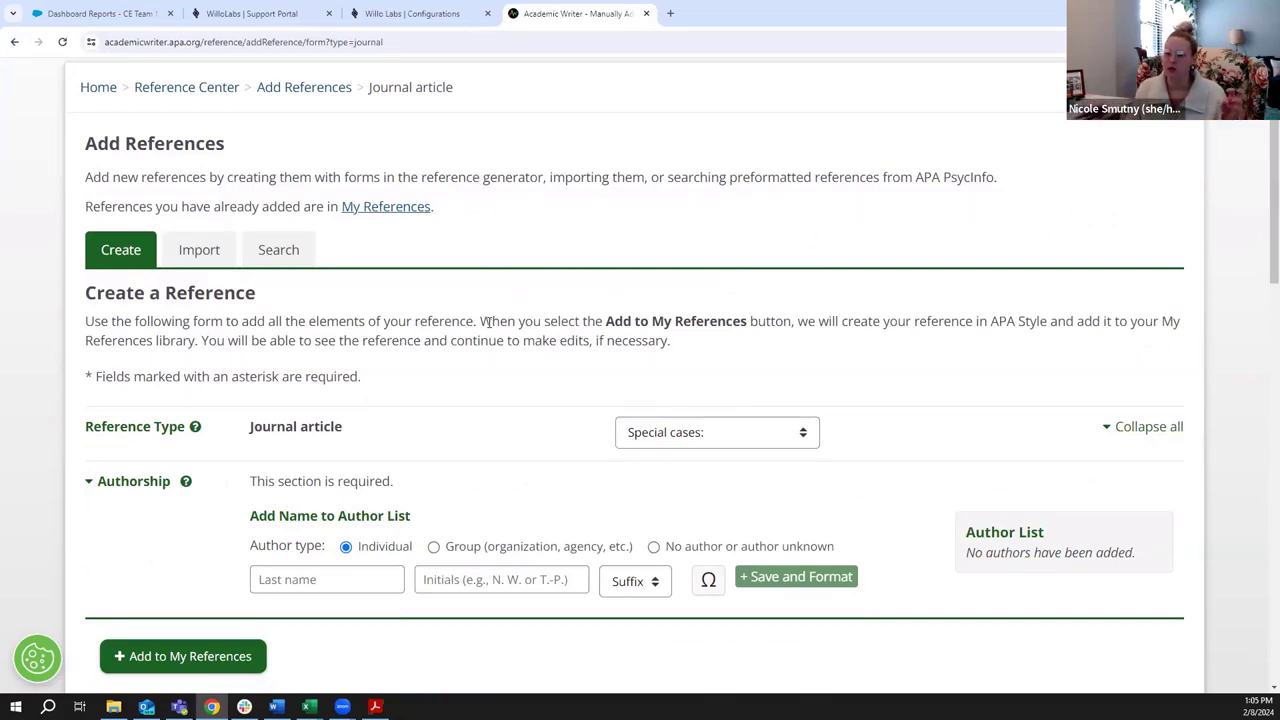
pyautogui.scroll(-1, 508, 416)
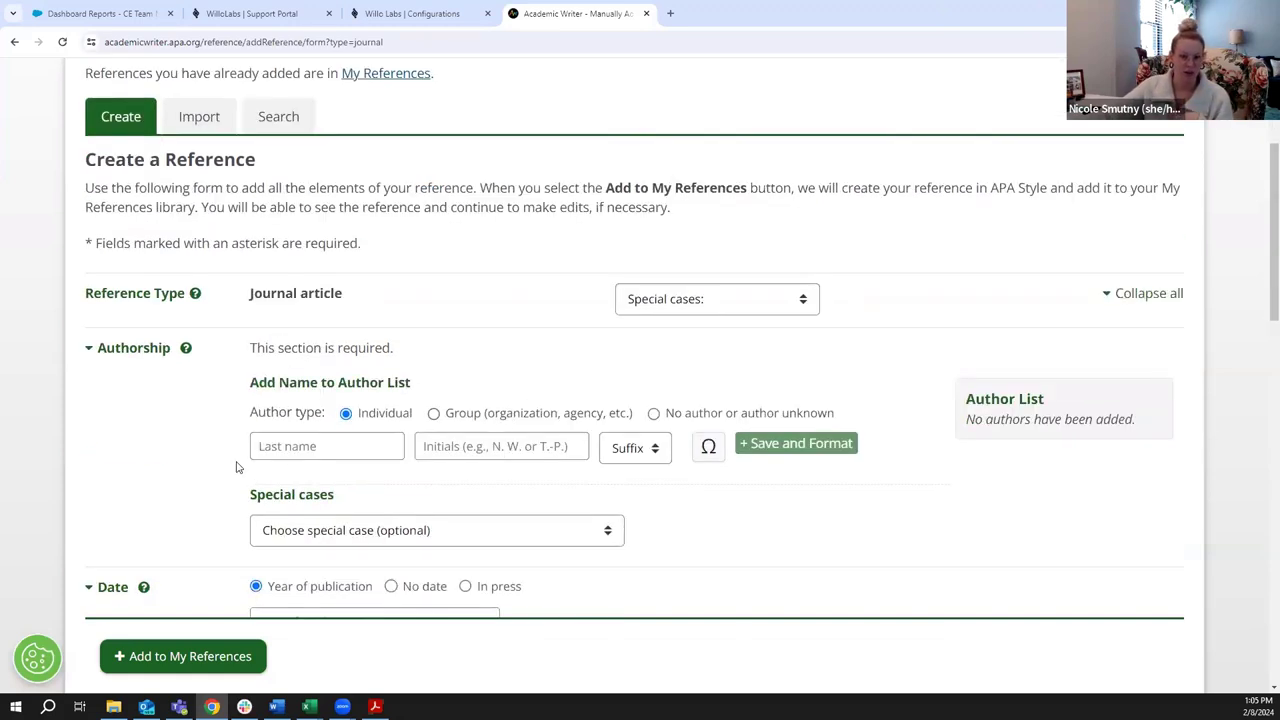
pyautogui.scroll(-1, 194, 437)
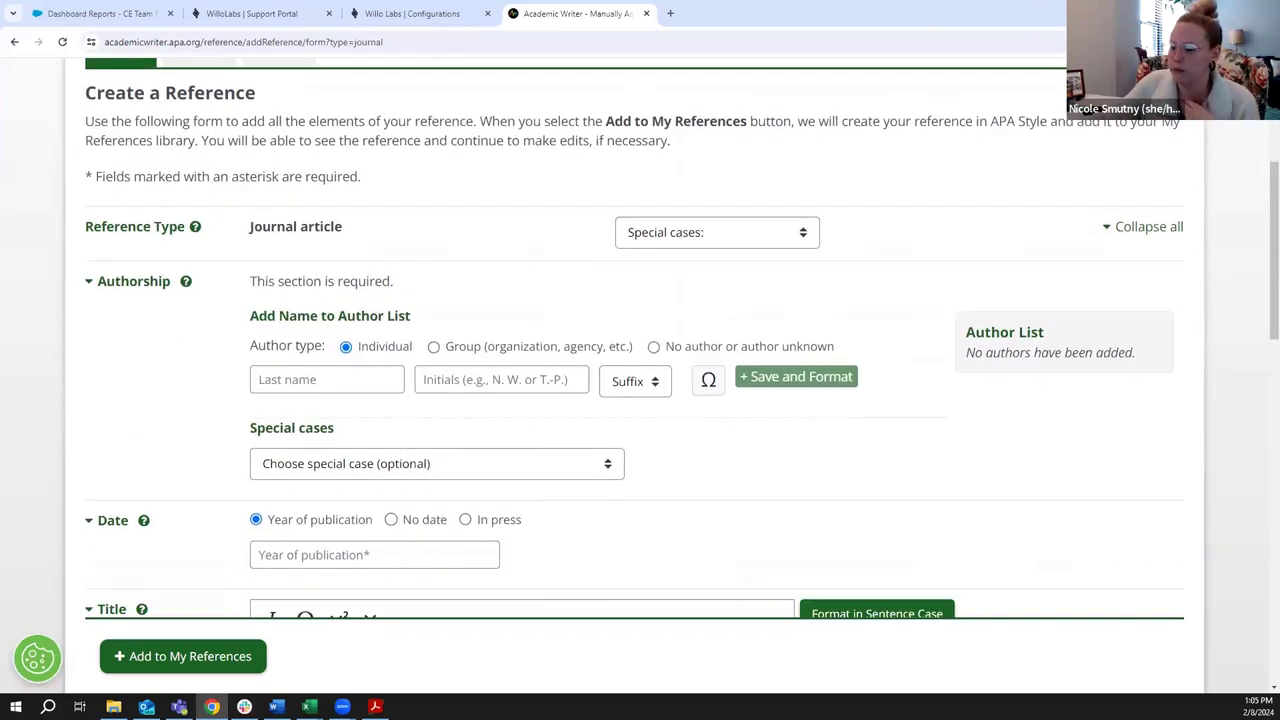
# Switch to Adobe Acrobat and identify the article's title and authors on the first page of "Yes, They Can and They Did."
pyautogui.click(375, 706)
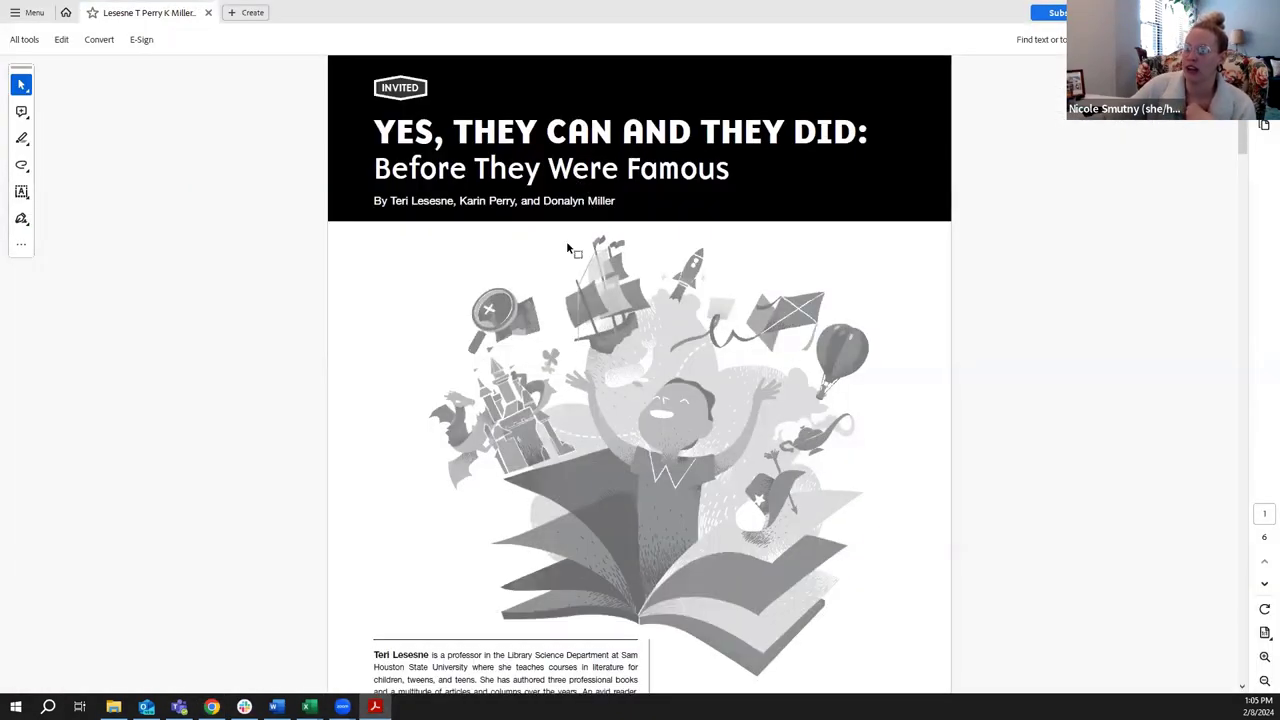
pyautogui.scroll(-3, 563, 248)
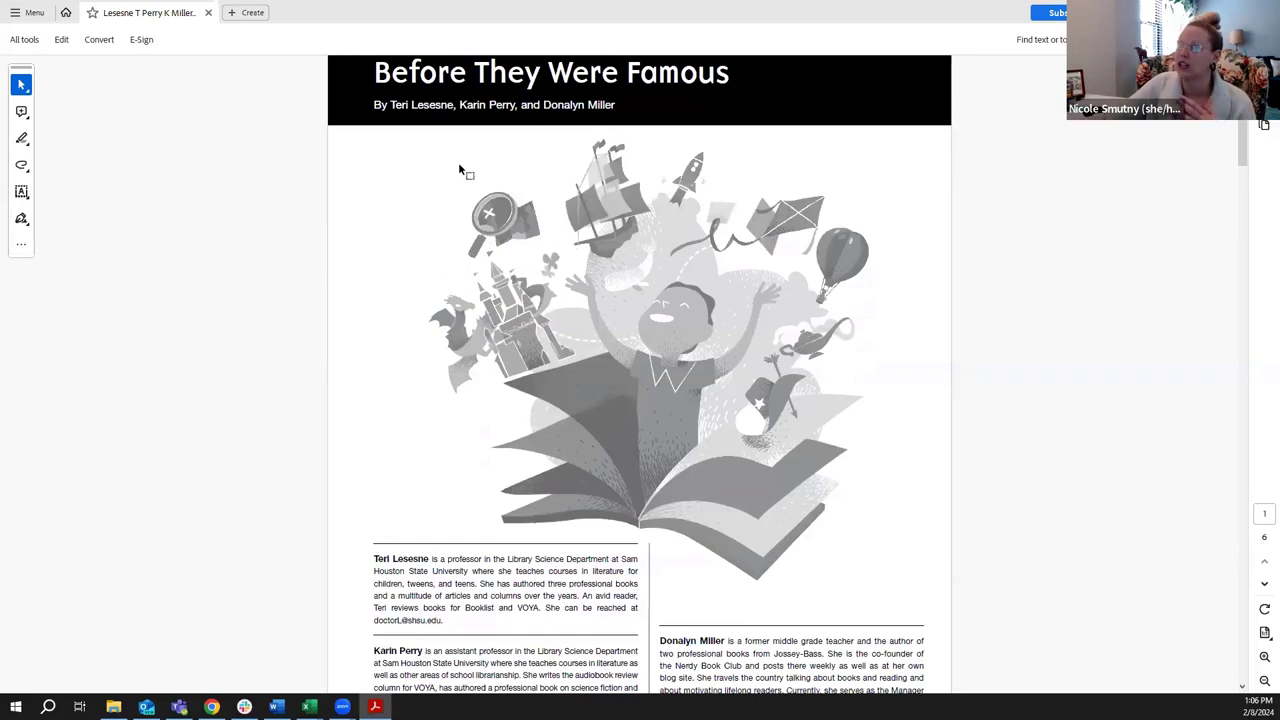
pyautogui.scroll(2, 460, 166)
pyautogui.moveTo(404, 172); pyautogui.dragTo(614, 171)
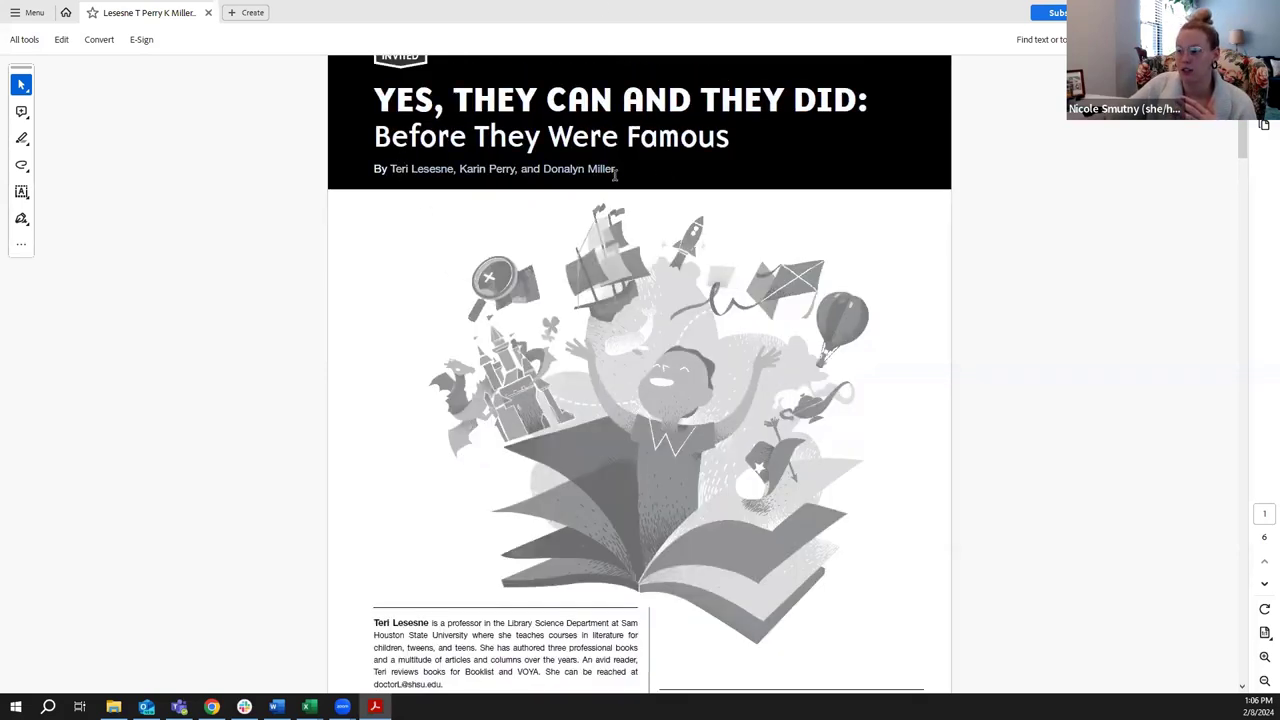
pyautogui.click(417, 303)
# Locate the journal name, volume and publication date in the footer of the article's first page
pyautogui.scroll(-8, 420, 306)
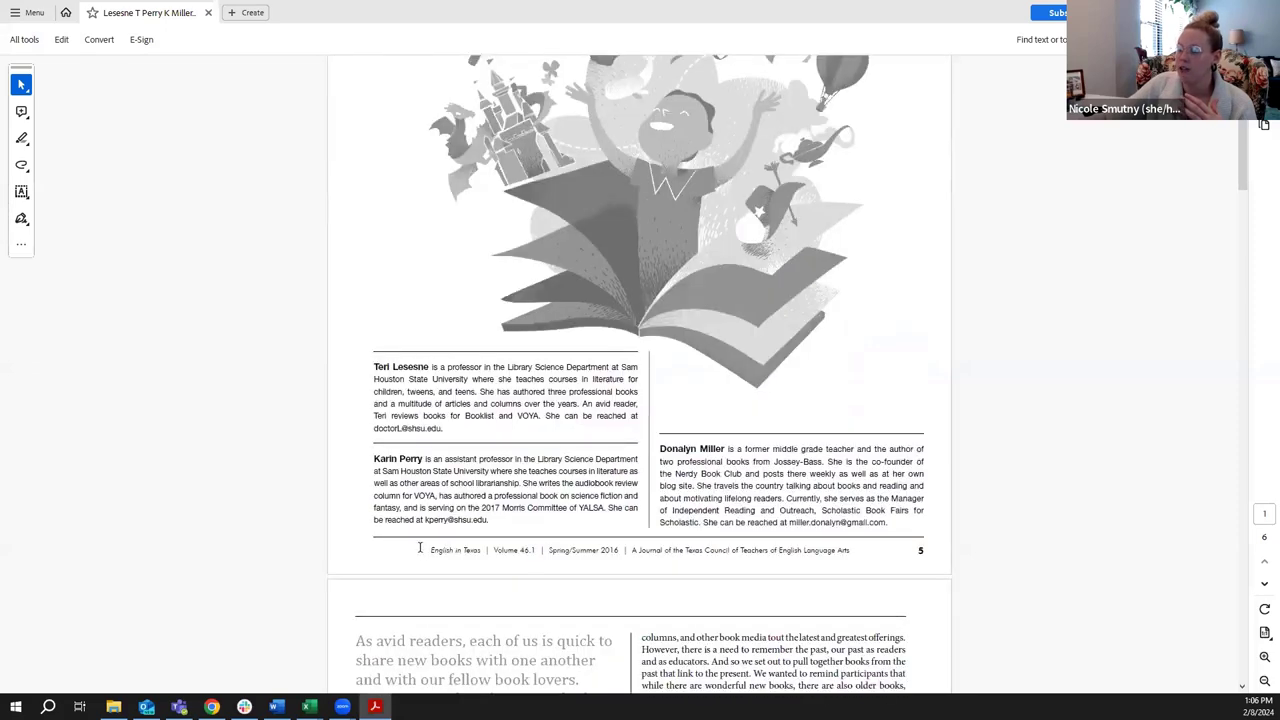
pyautogui.moveTo(432, 551); pyautogui.dragTo(747, 538)
pyautogui.moveTo(859, 533); pyautogui.dragTo(857, 549)
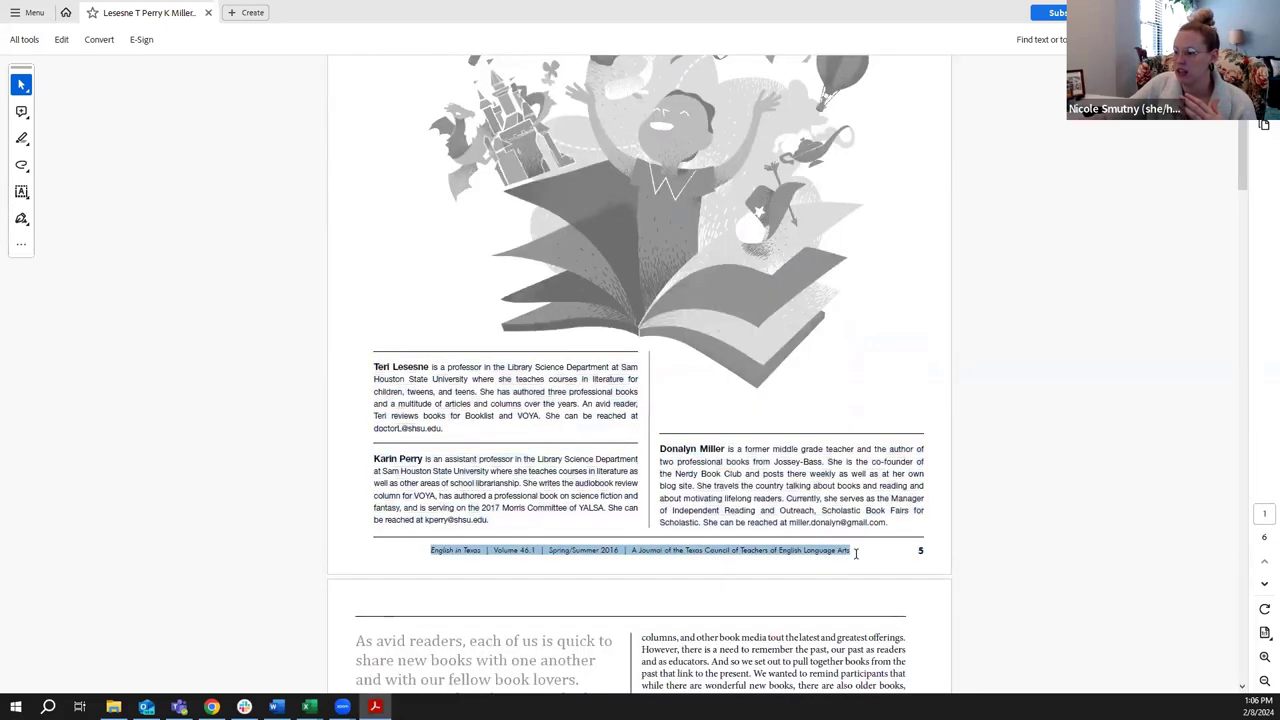
pyautogui.click(855, 553)
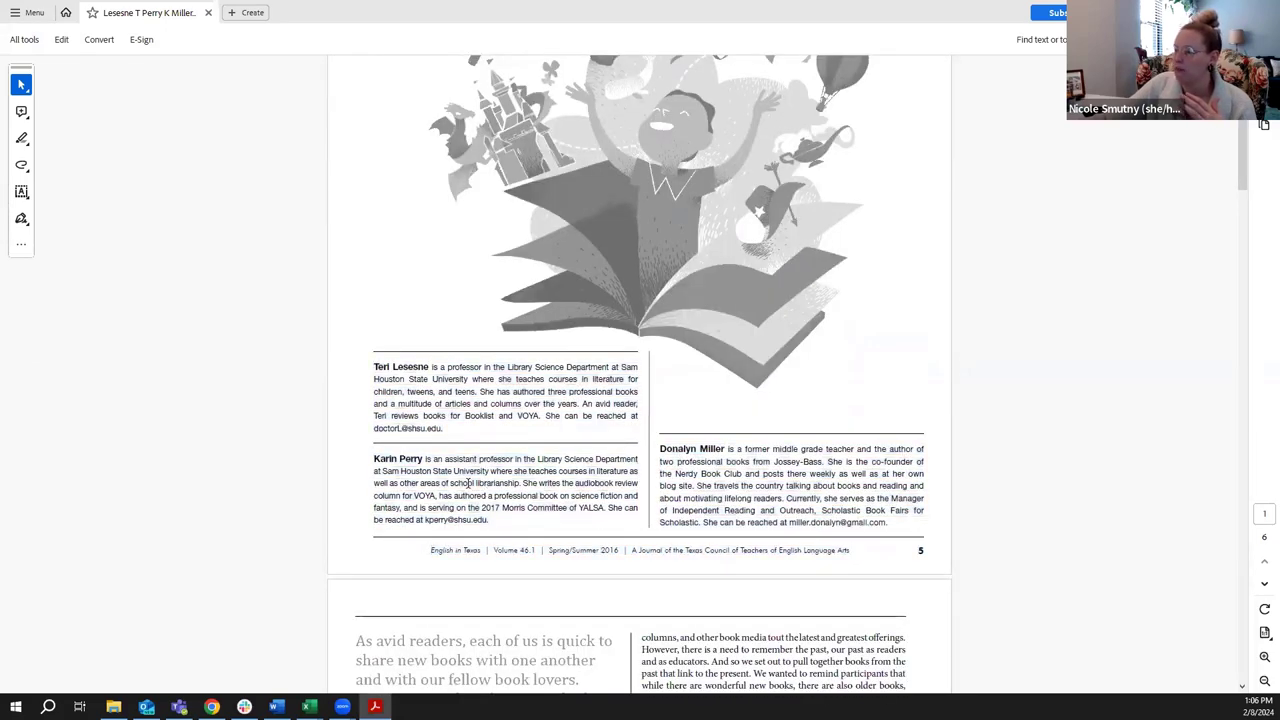
# Check the page numbers and the reference list at the end of the article
pyautogui.scroll(-3, 1128, 271)
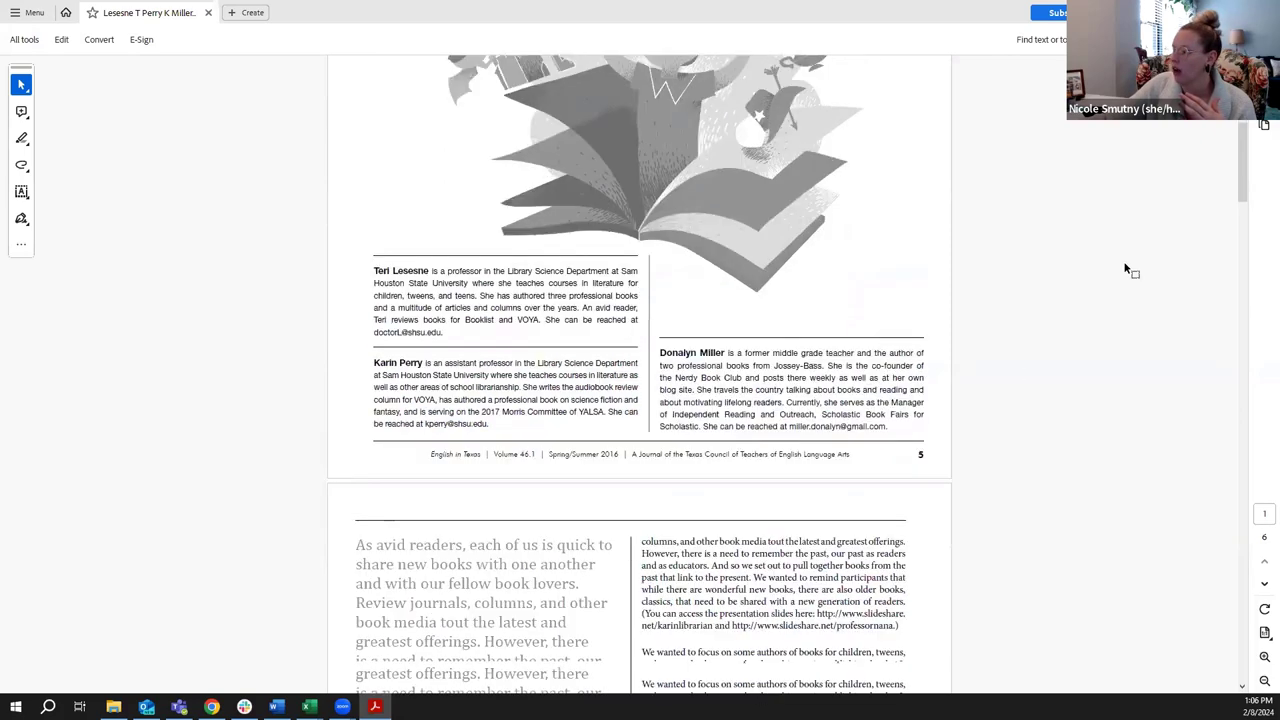
pyautogui.moveTo(1247, 178); pyautogui.dragTo(1245, 648)
pyautogui.scroll(7, 663, 603)
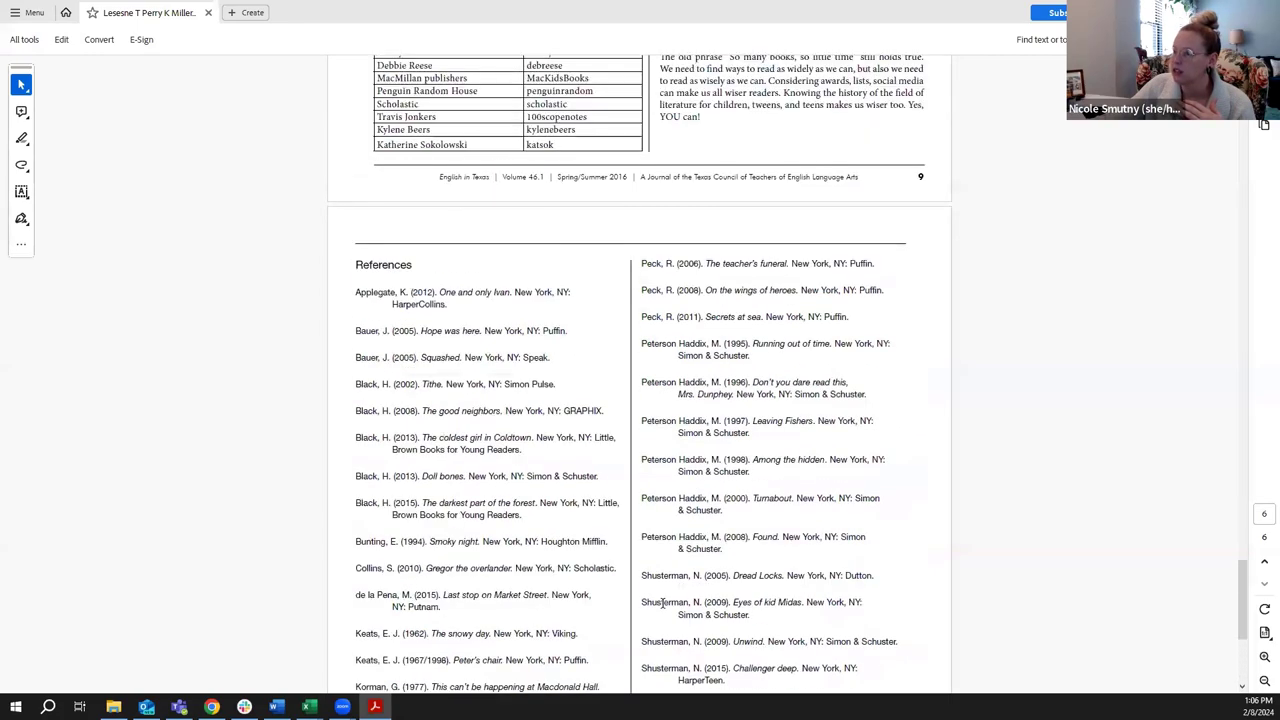
pyautogui.scroll(-3, 663, 603)
pyautogui.scroll(15, 663, 603)
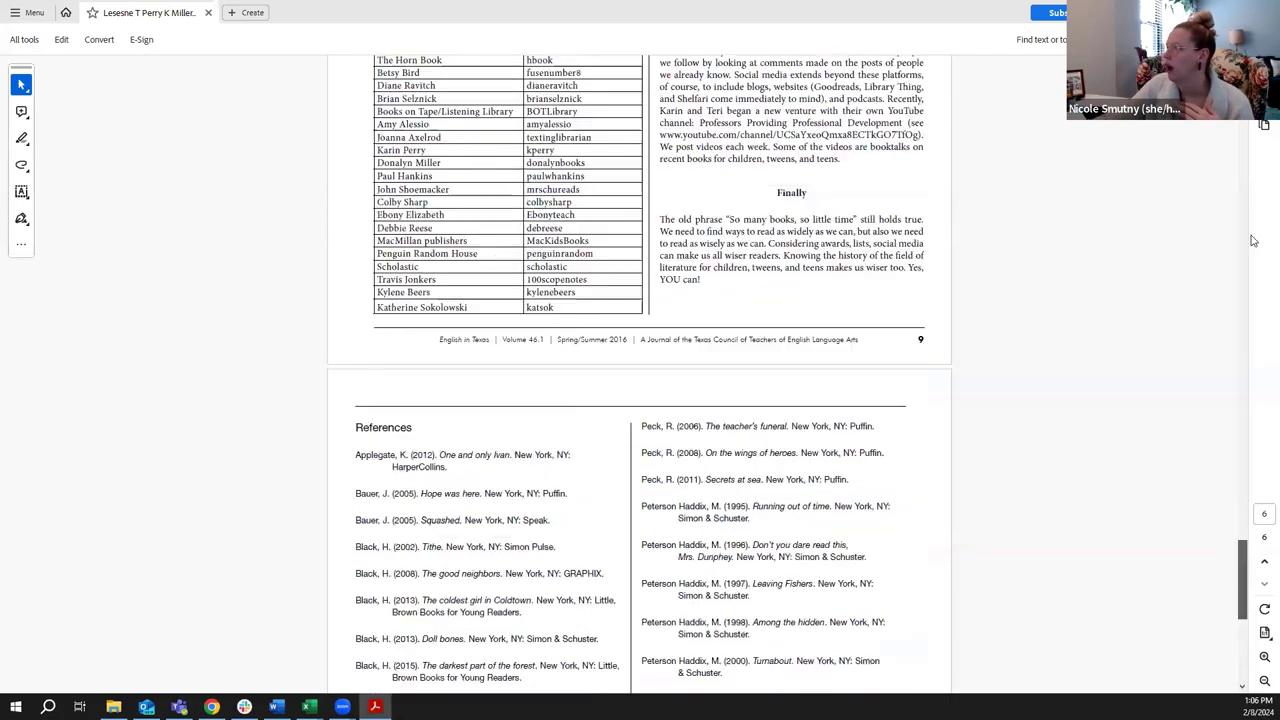
# Return to the article's first page and select the authors' names in the byline
pyautogui.press('Home')
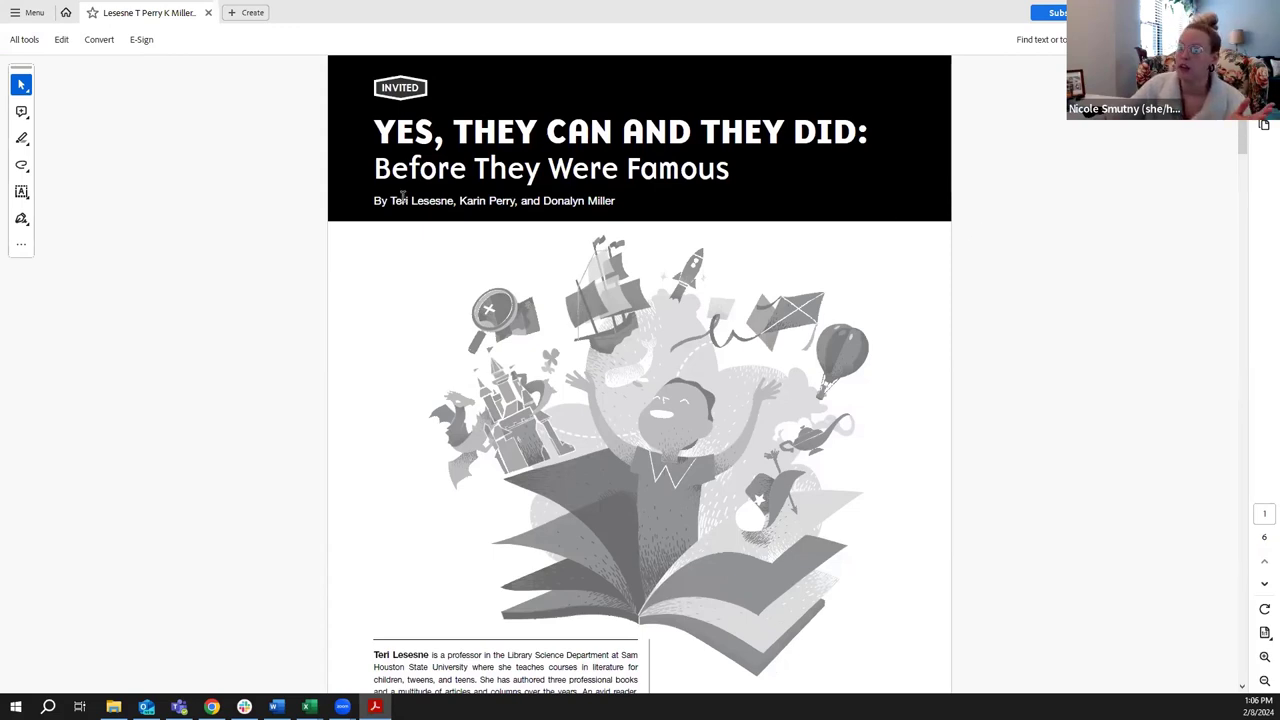
pyautogui.moveTo(391, 200); pyautogui.dragTo(614, 202)
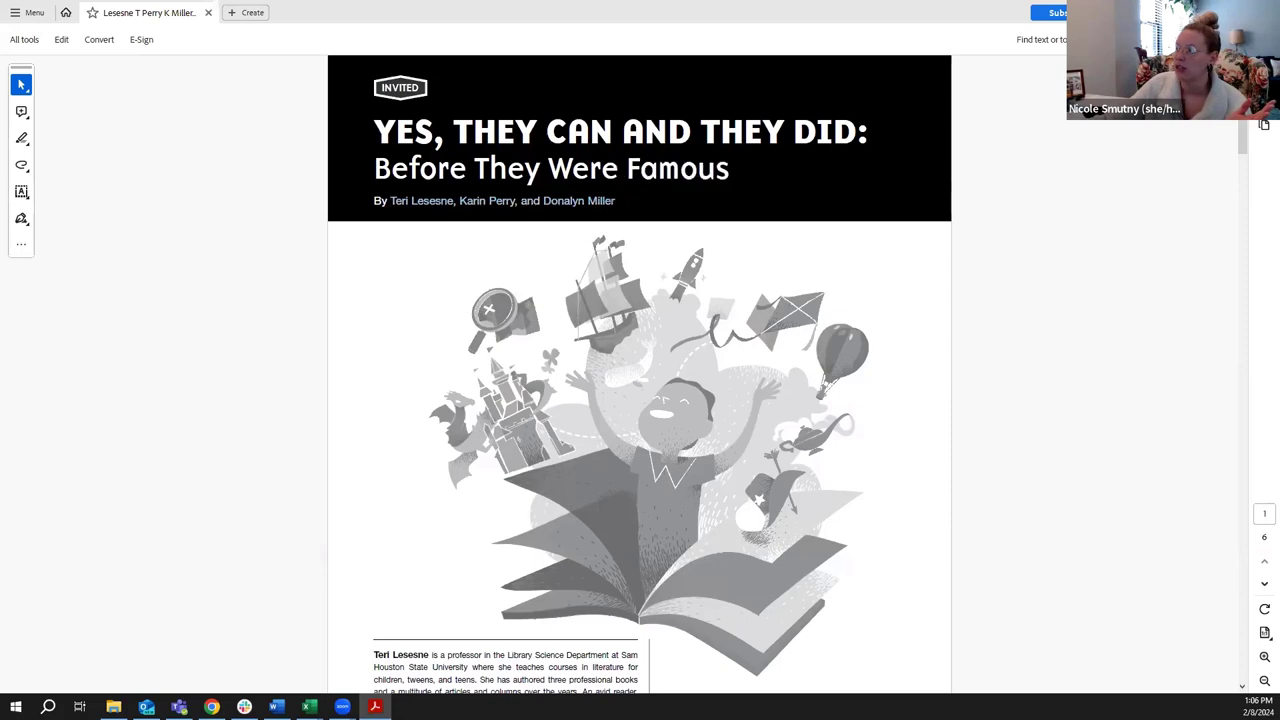
# Switch back to the Academic Writer form in Chrome and read the Authorship help on formatting individual and group author names
pyautogui.hotkey('alt', 'Tab')
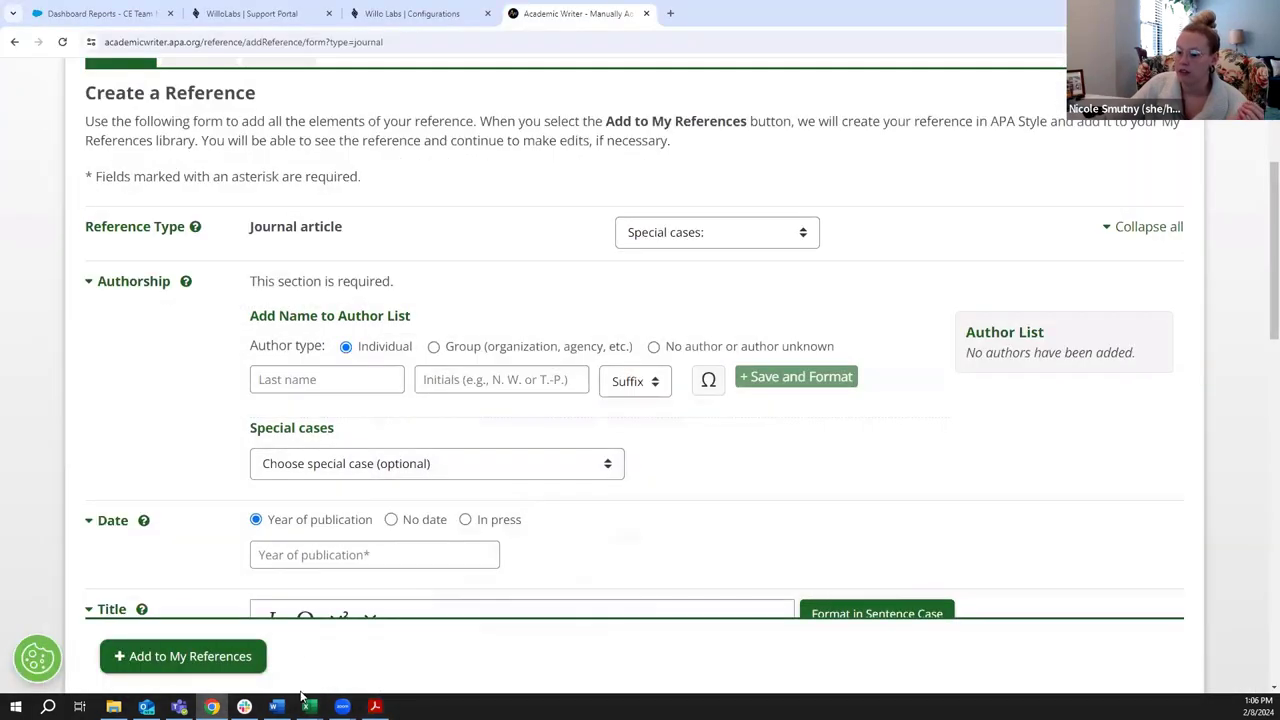
pyautogui.hotkey('alt', 'Tab')
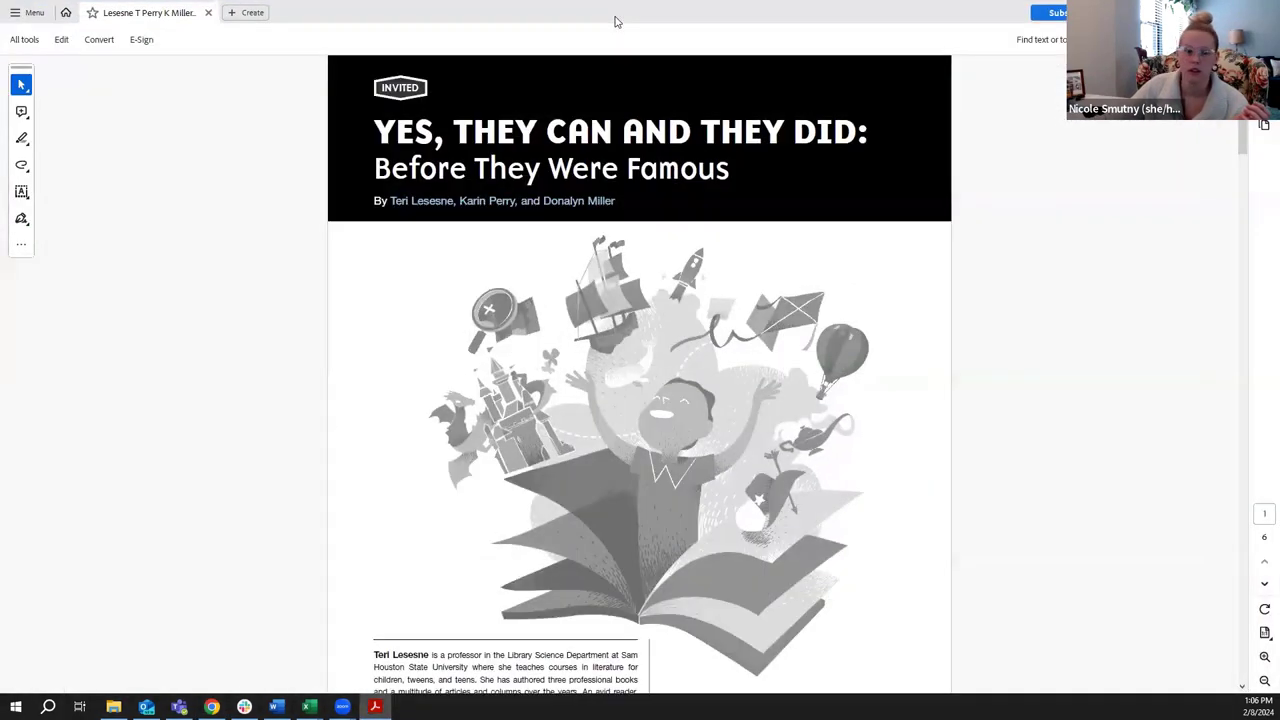
pyautogui.hotkey('alt', 'Tab')
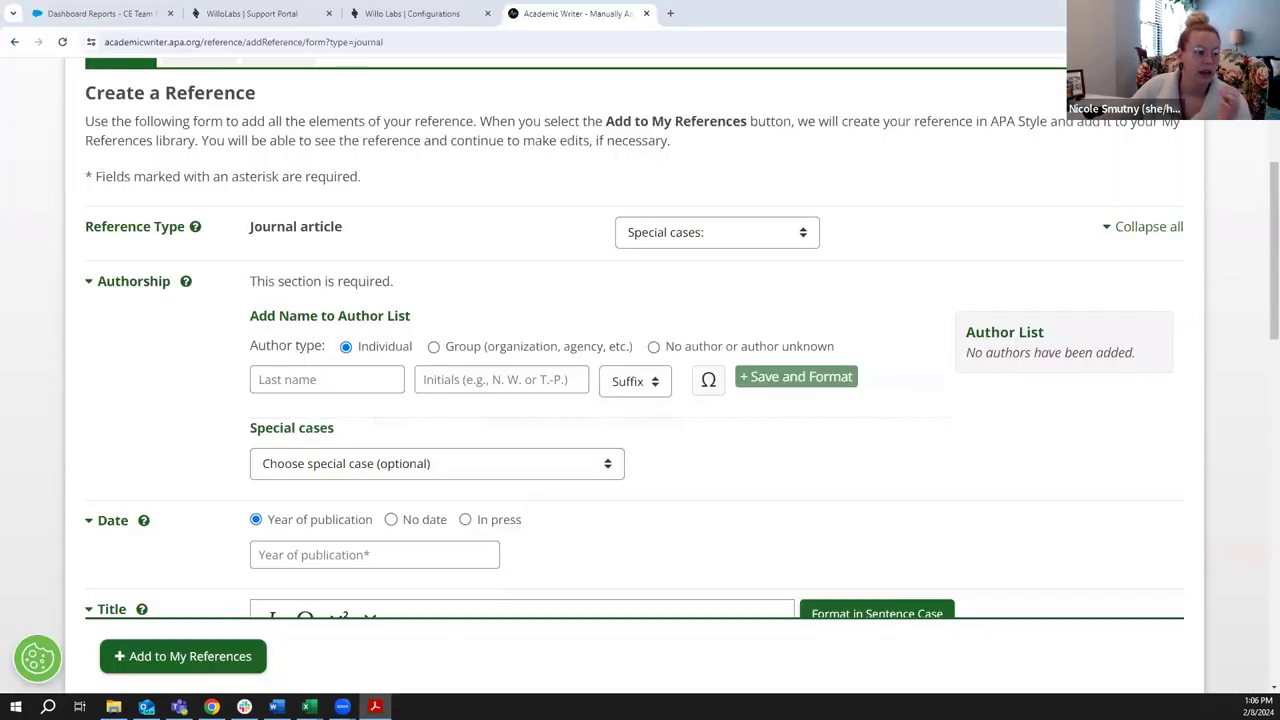
pyautogui.click(295, 375)
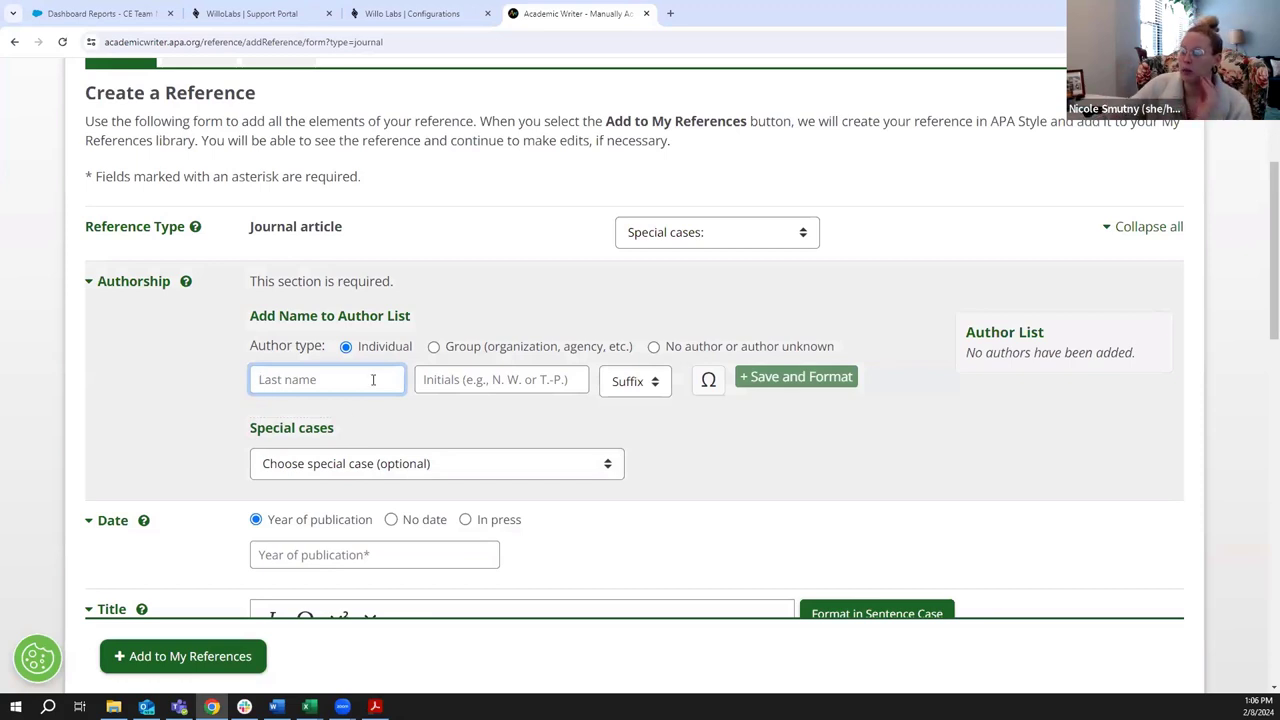
pyautogui.click(421, 380)
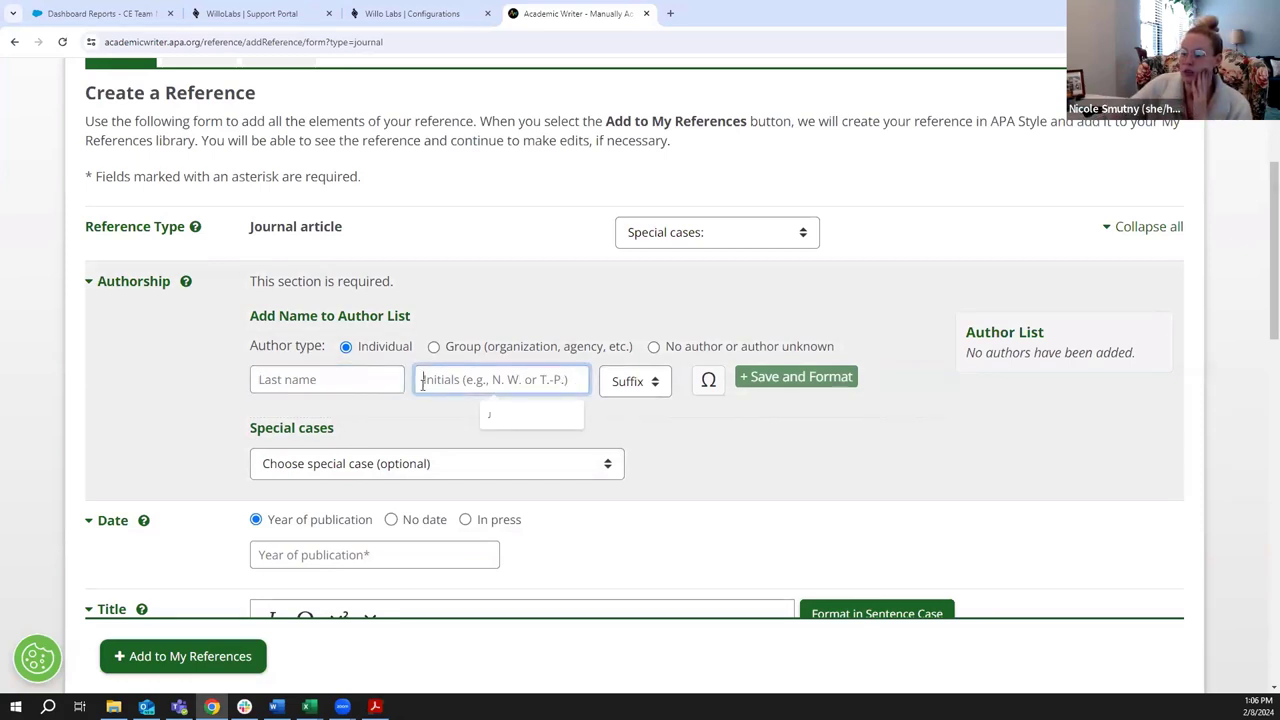
pyautogui.click(360, 378)
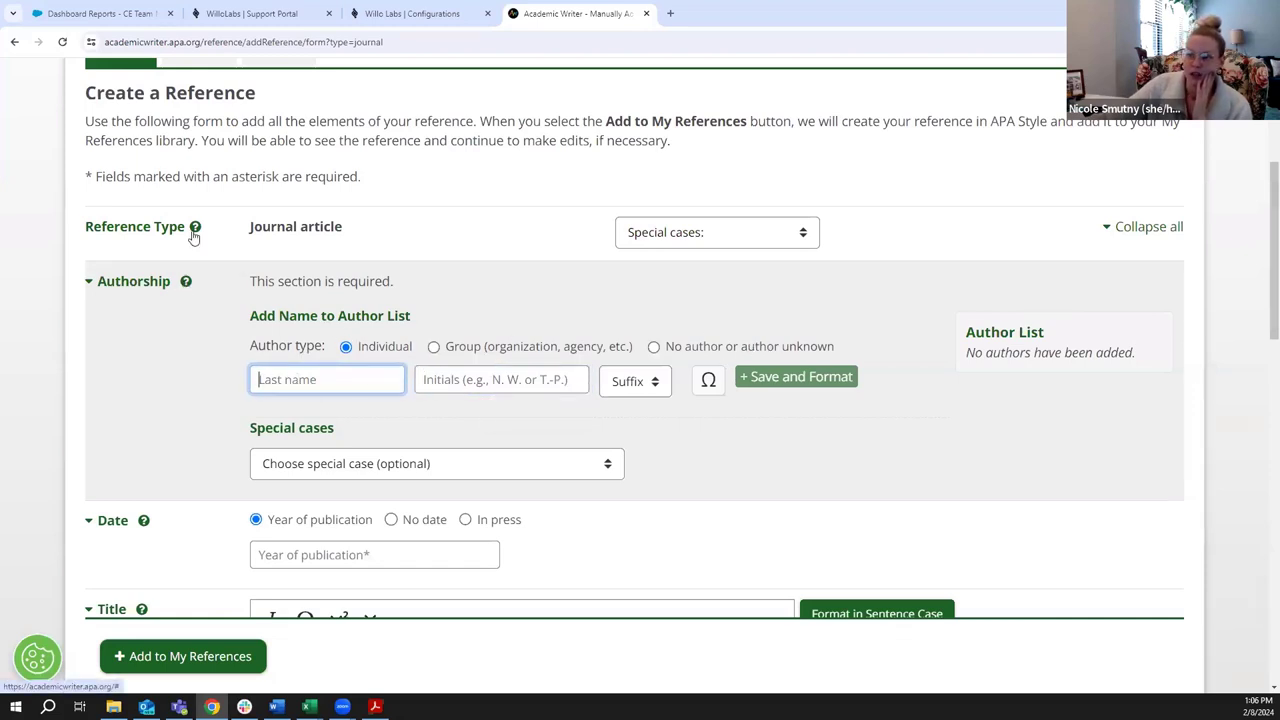
pyautogui.click(187, 281)
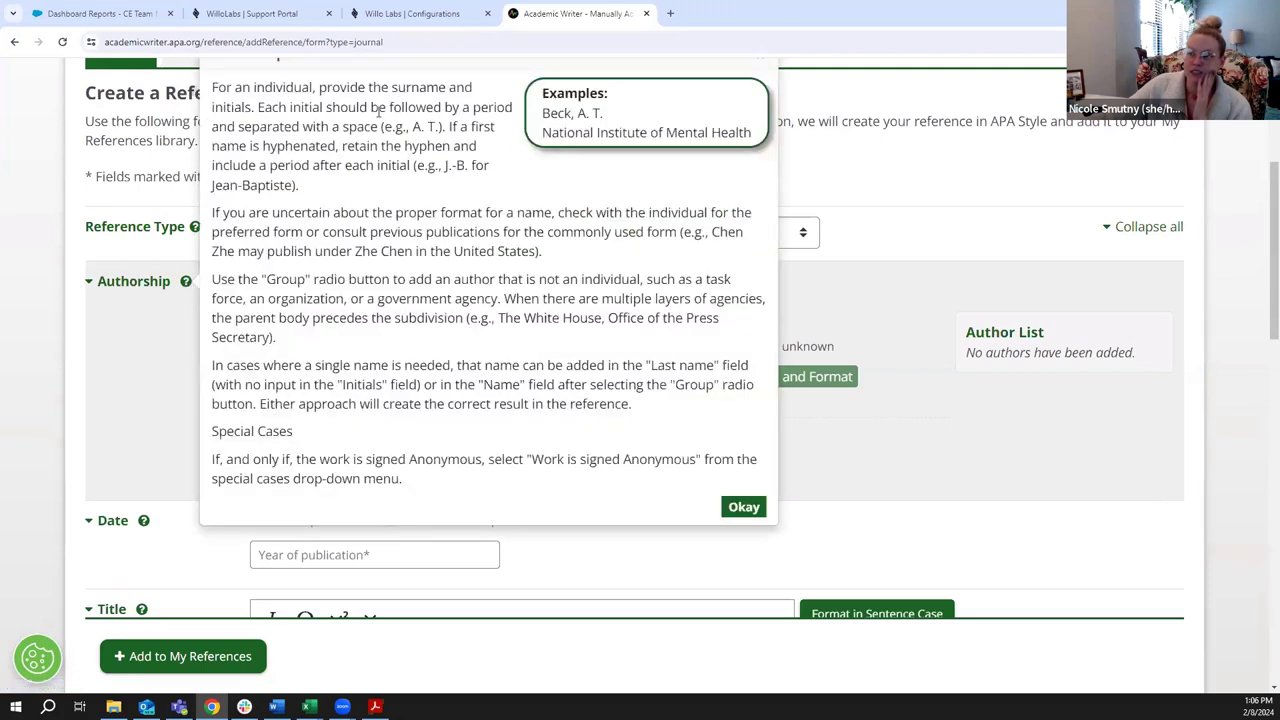
pyautogui.click(745, 508)
# Add the article's first author to the author list, entering the last name and the full first name as initials, and acknowledge the APA formatting note
pyautogui.click(357, 371)
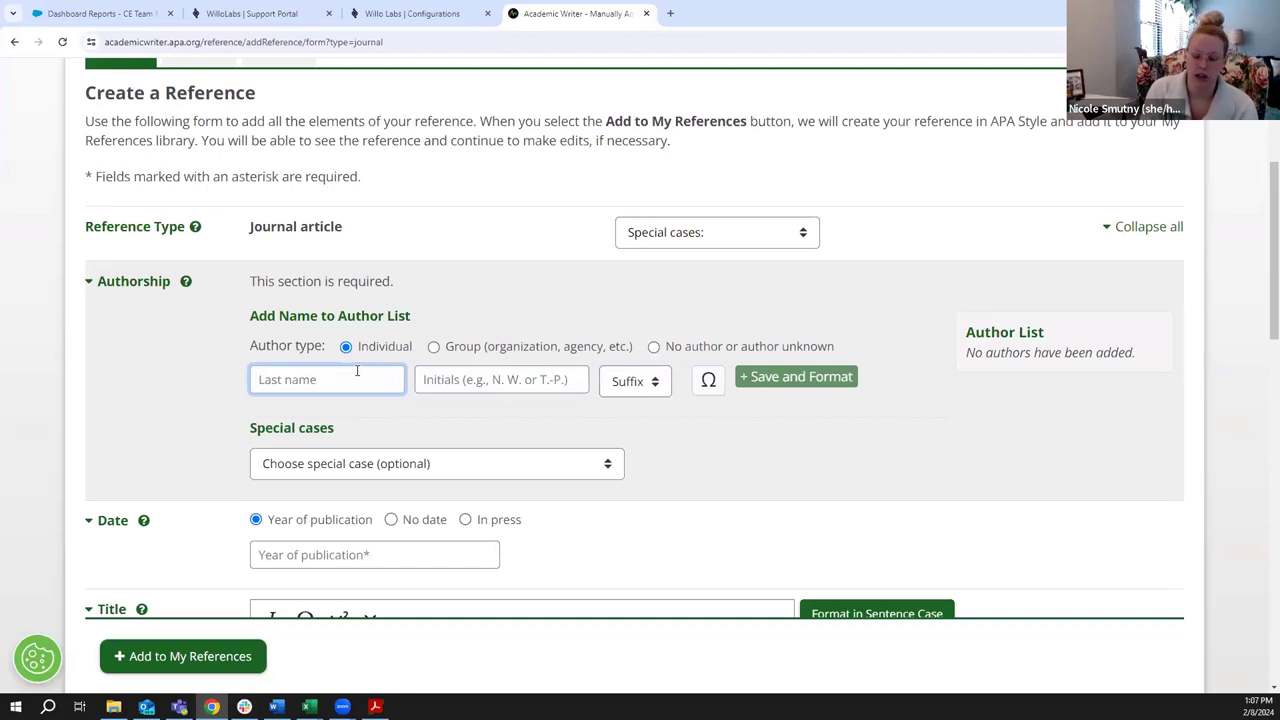
pyautogui.write('Les')
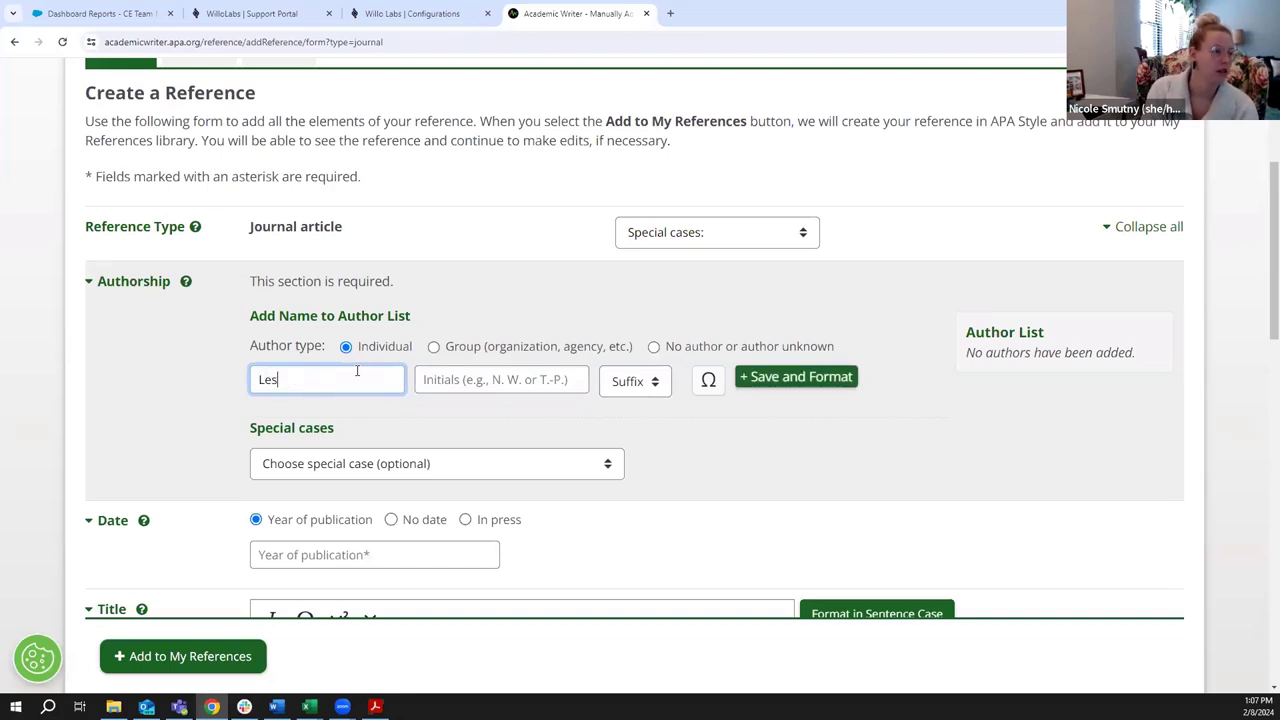
pyautogui.write('nesne')
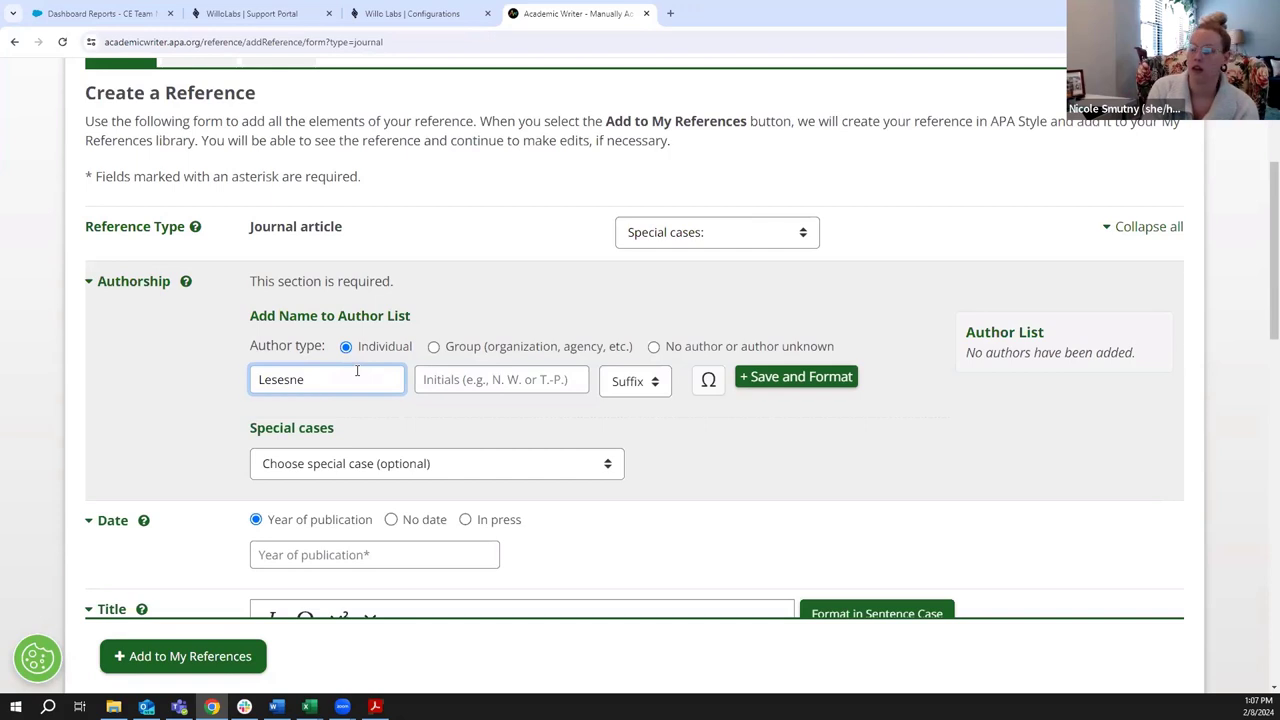
pyautogui.press('Tab')
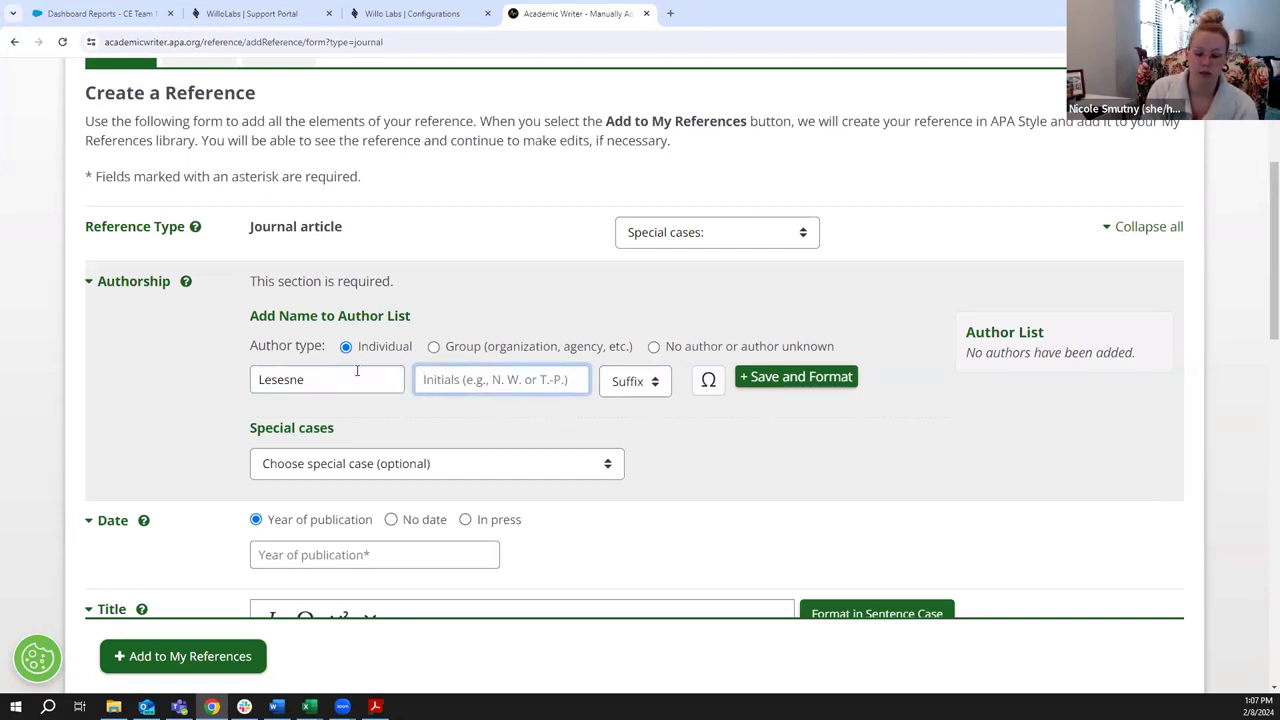
pyautogui.write('T')
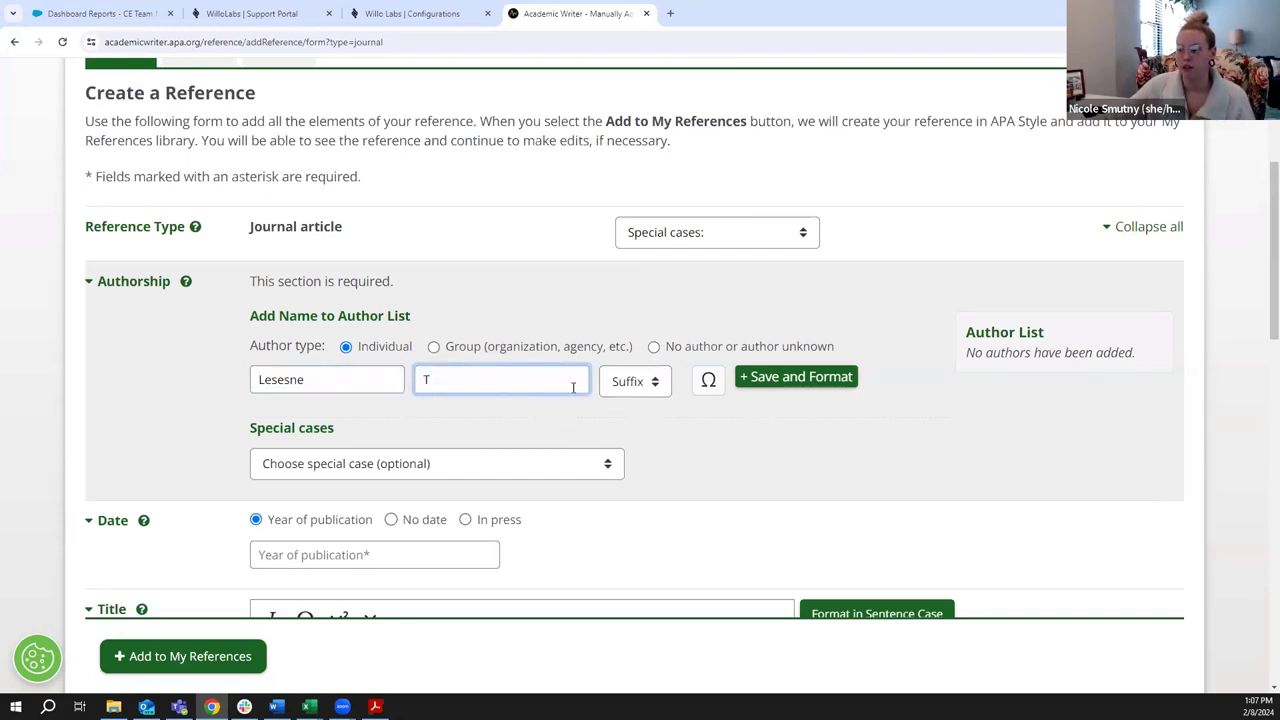
pyautogui.moveTo(442, 380); pyautogui.dragTo(422, 378)
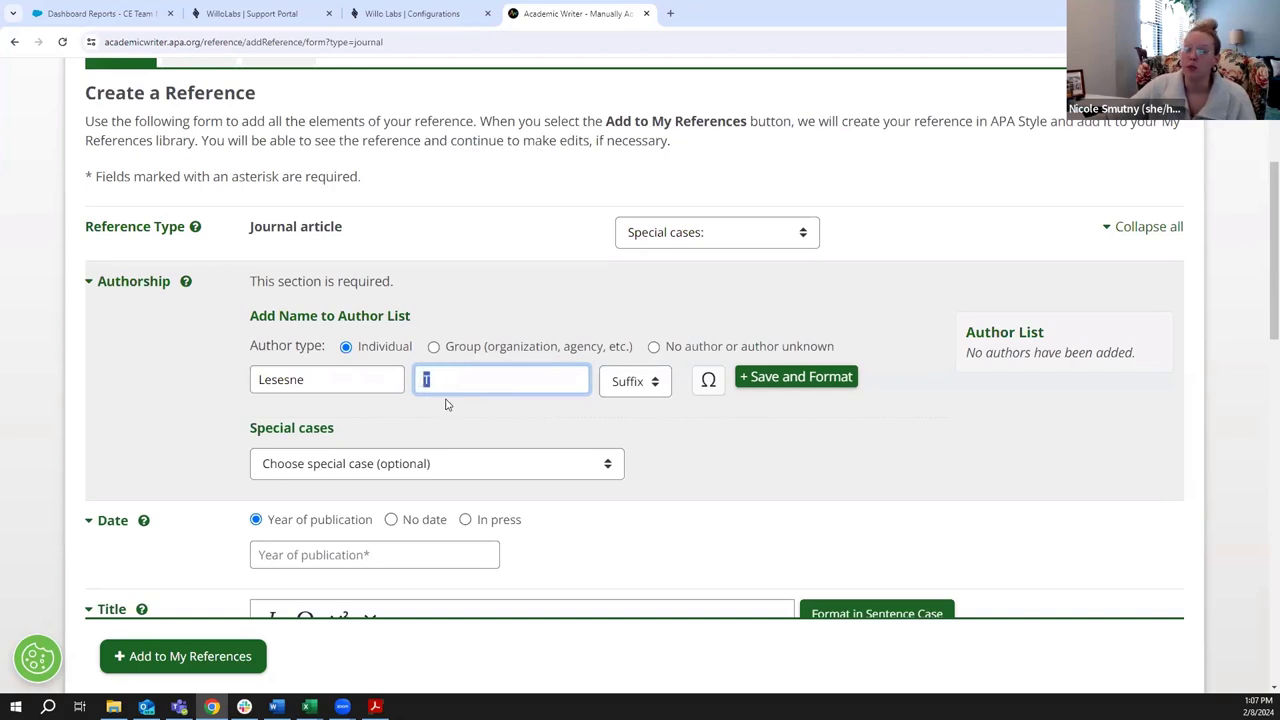
pyautogui.click(476, 375)
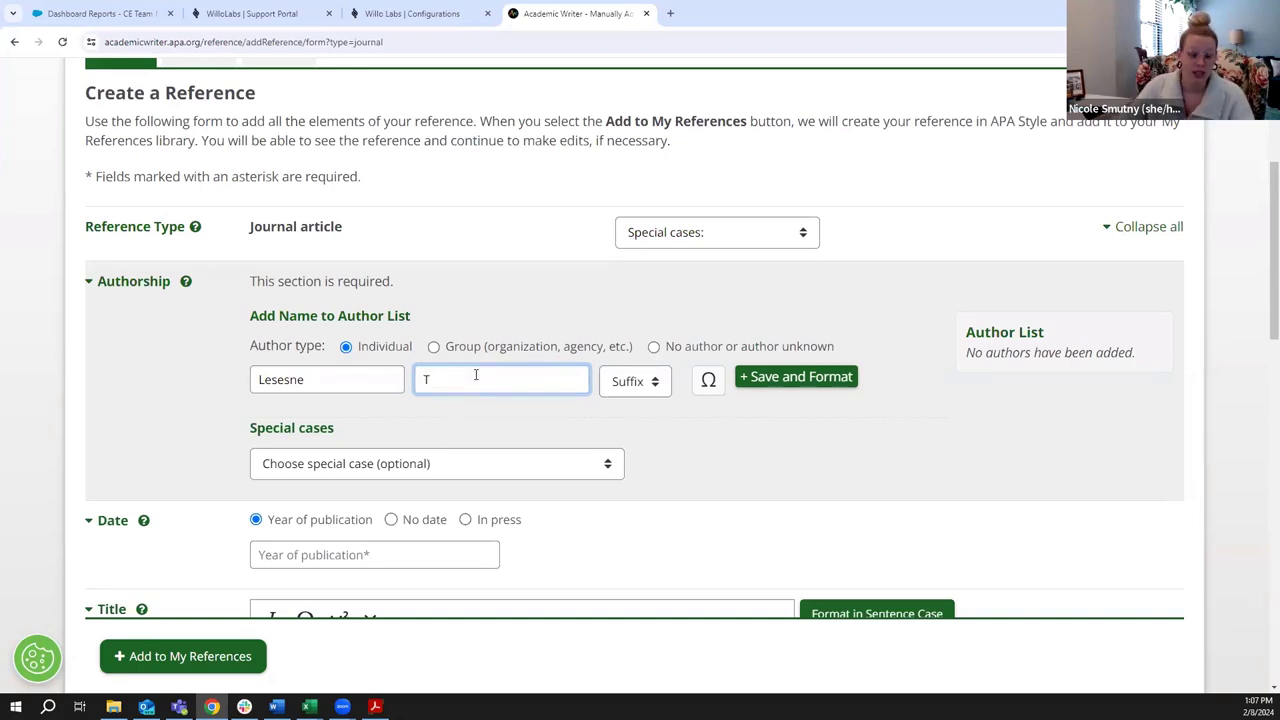
pyautogui.write('eri')
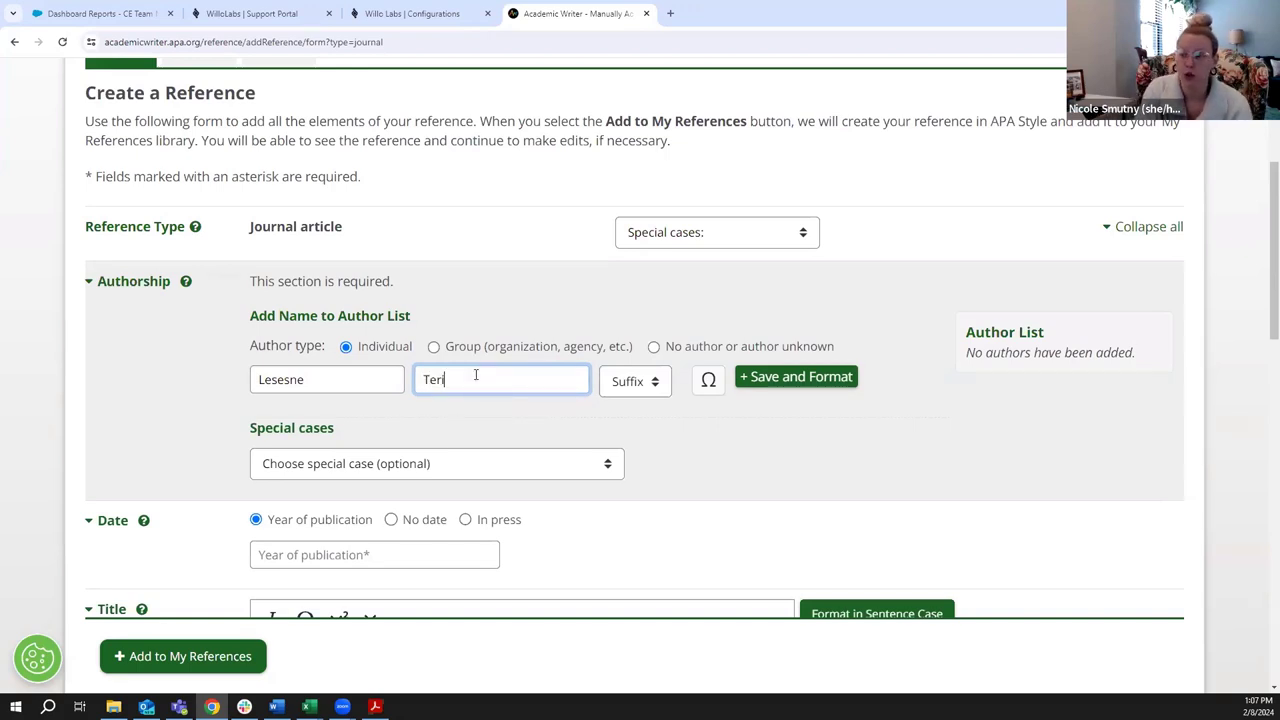
pyautogui.click(773, 380)
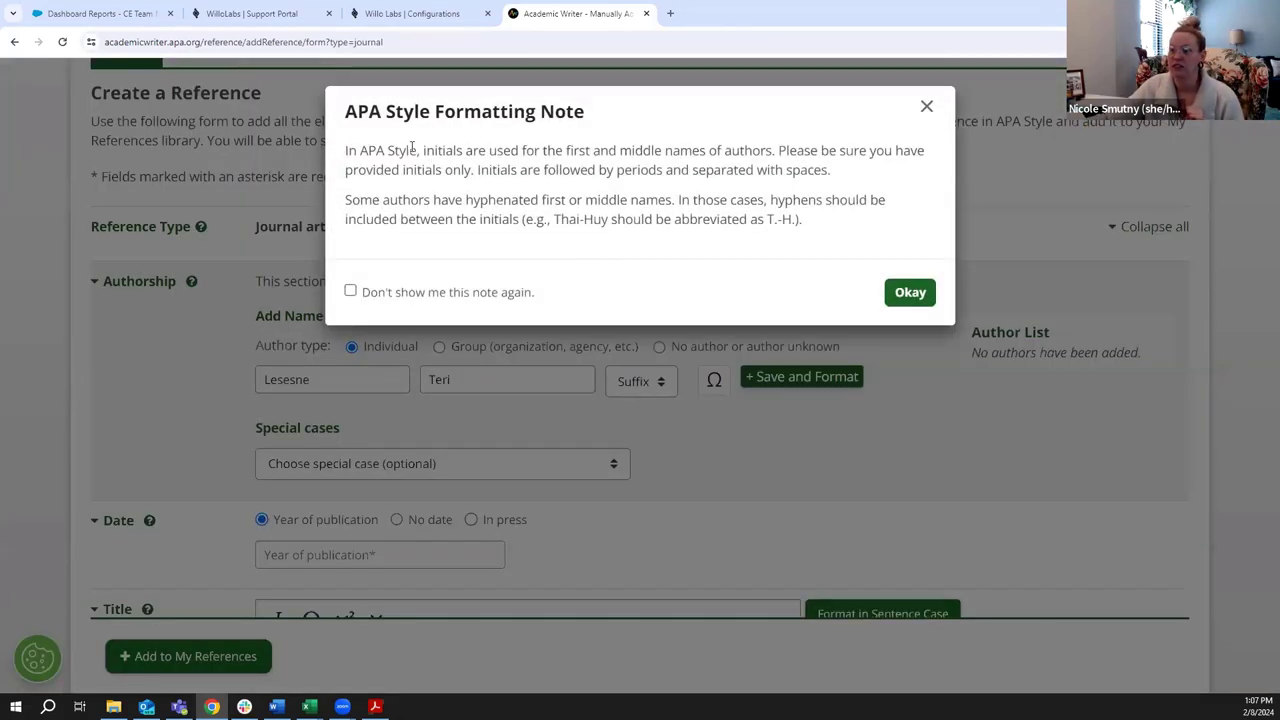
pyautogui.moveTo(343, 156); pyautogui.dragTo(806, 234)
pyautogui.click(837, 246)
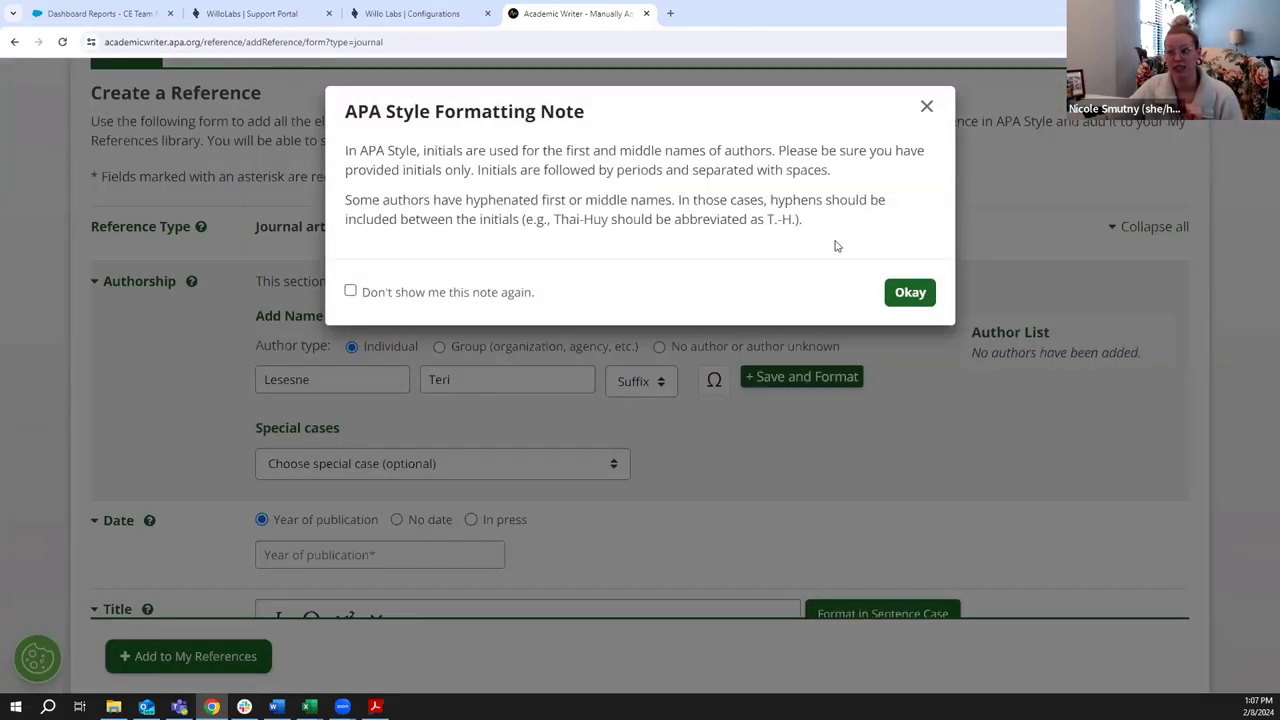
pyautogui.click(906, 293)
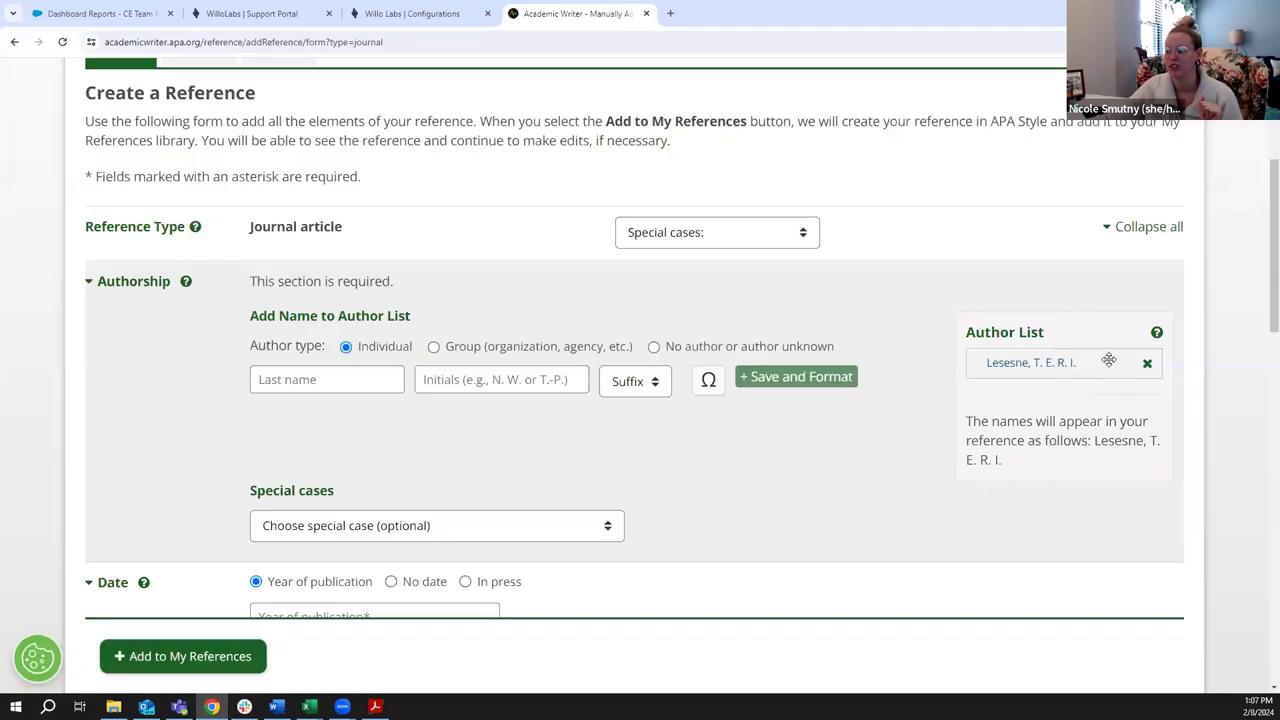
# Correct the first author's entry in the author list so that only the first initial is kept
pyautogui.click(1053, 368)
pyautogui.moveTo(500, 380); pyautogui.dragTo(434, 380)
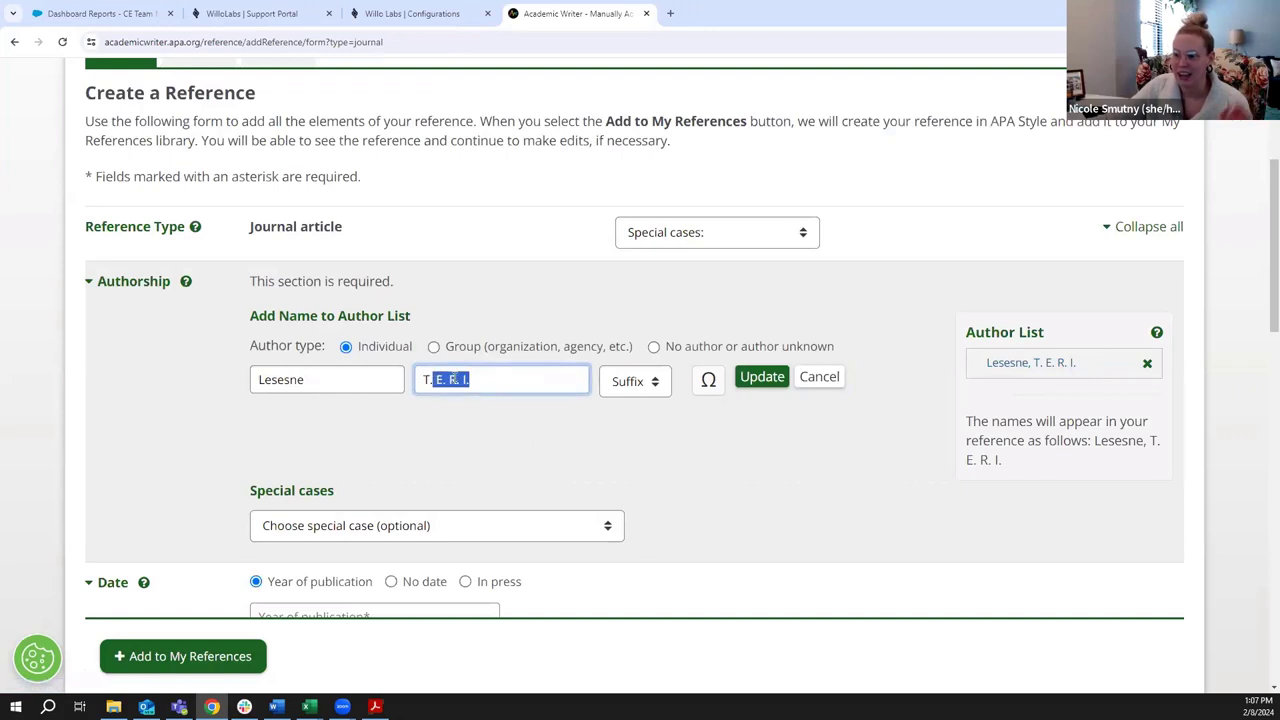
pyautogui.press('BackSpace')
pyautogui.click(764, 377)
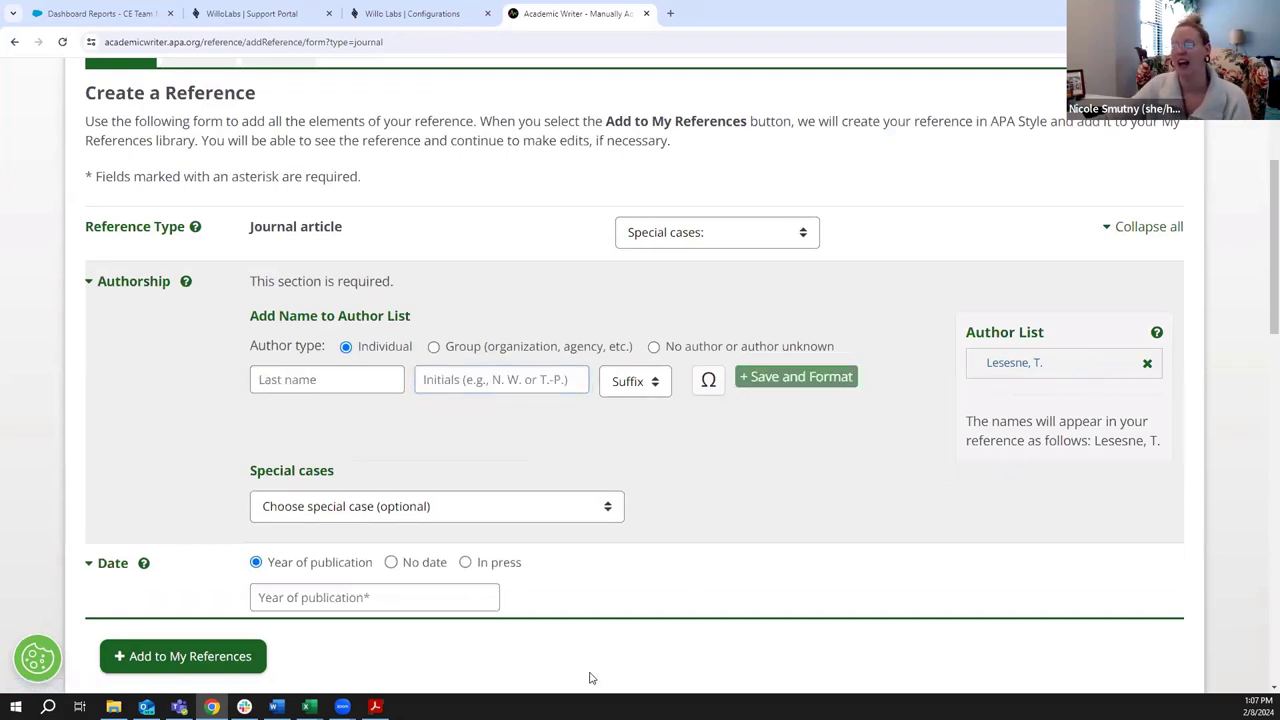
# Add the article's second author to the author list with last name and first initial, and acknowledge the APA formatting note
pyautogui.click(290, 383)
pyautogui.write('Perry')
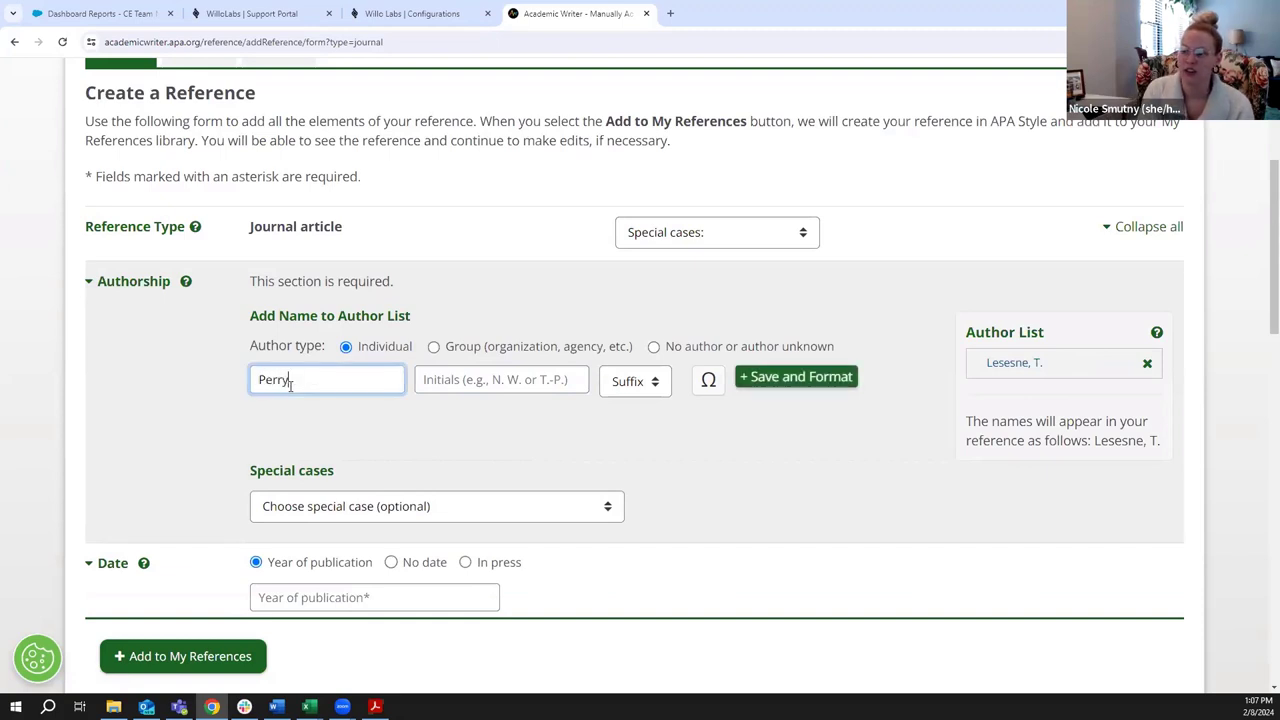
pyautogui.press('Tab')
pyautogui.write('K')
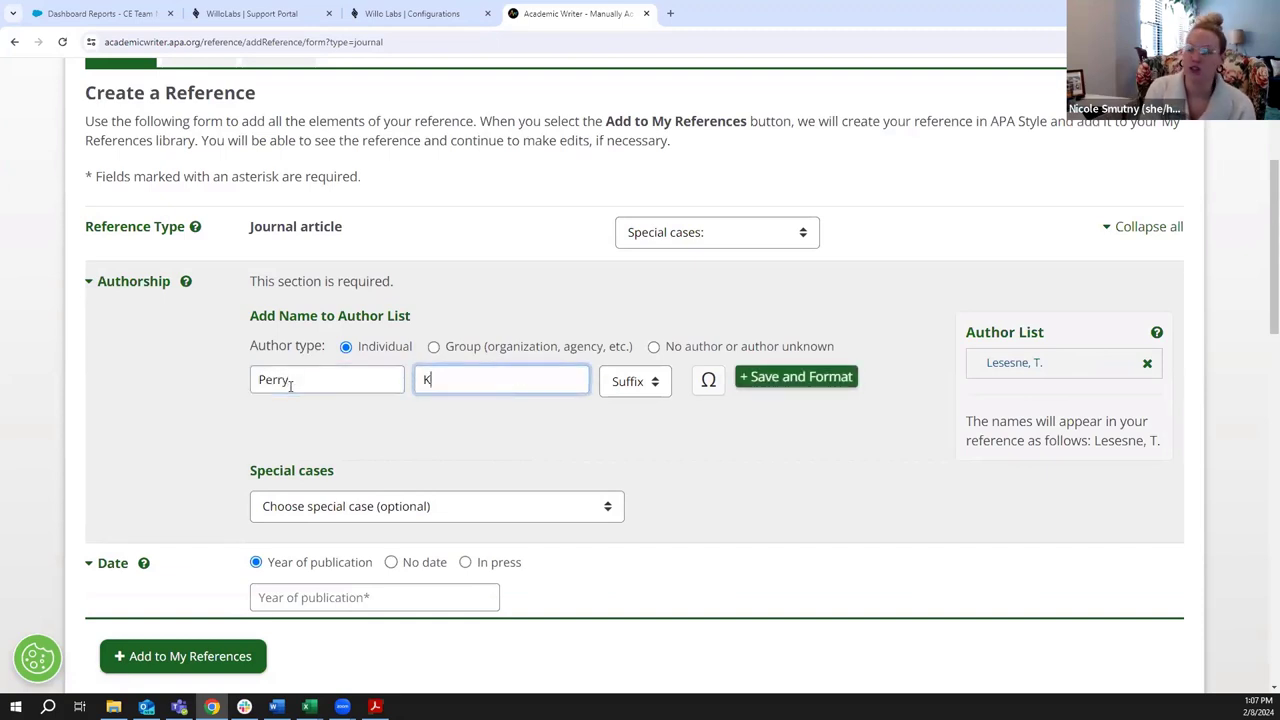
pyautogui.click(753, 386)
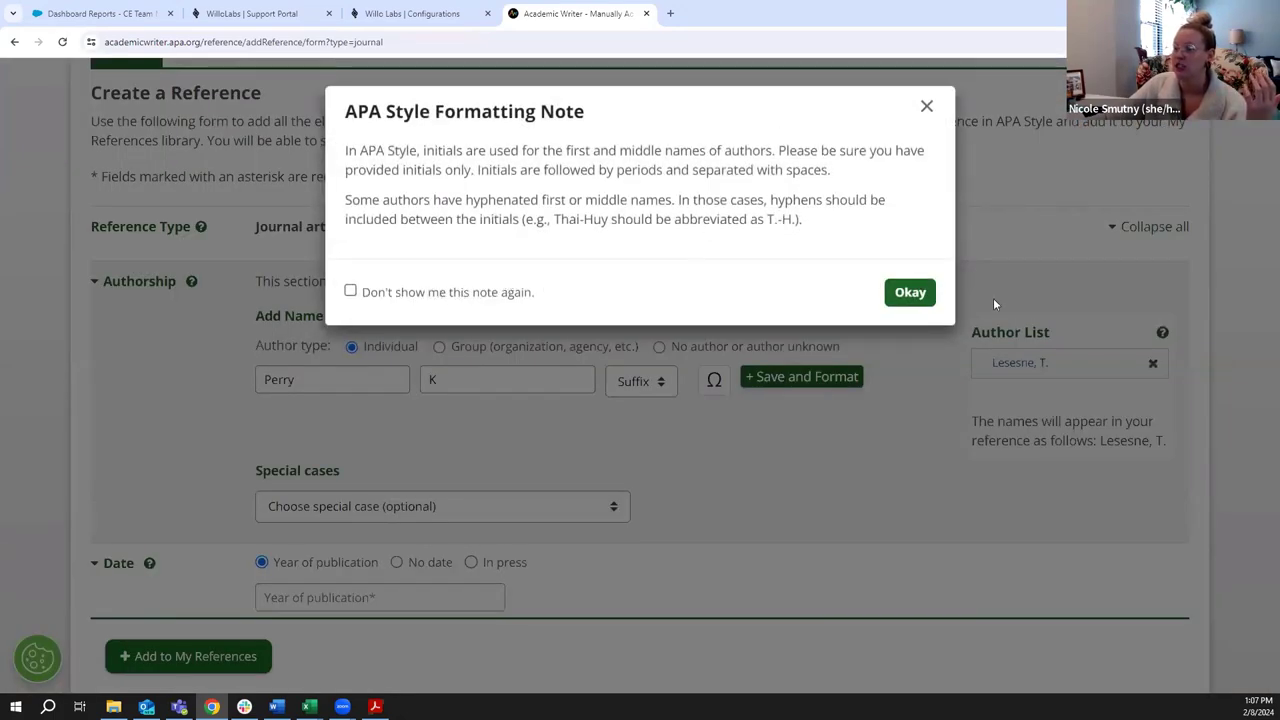
pyautogui.click(909, 292)
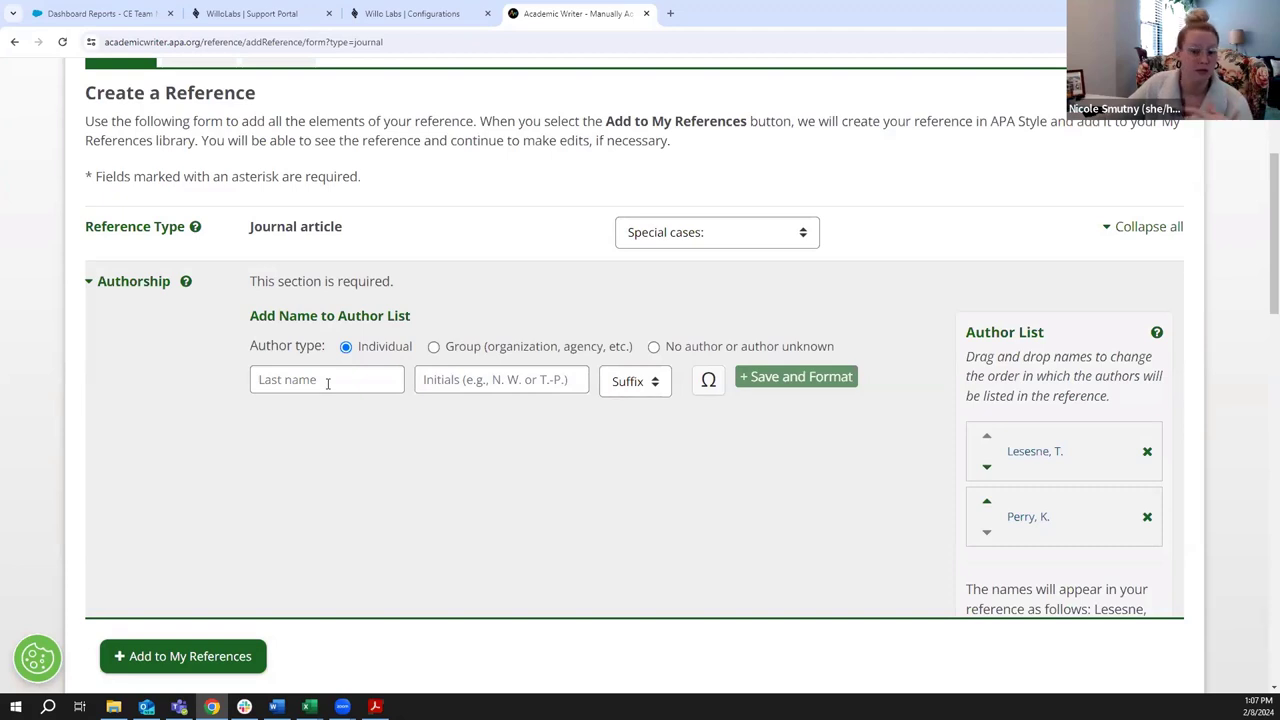
# Add the article's third author to the author list with last name and first initial, keeping the authors in byline order
pyautogui.click(333, 380)
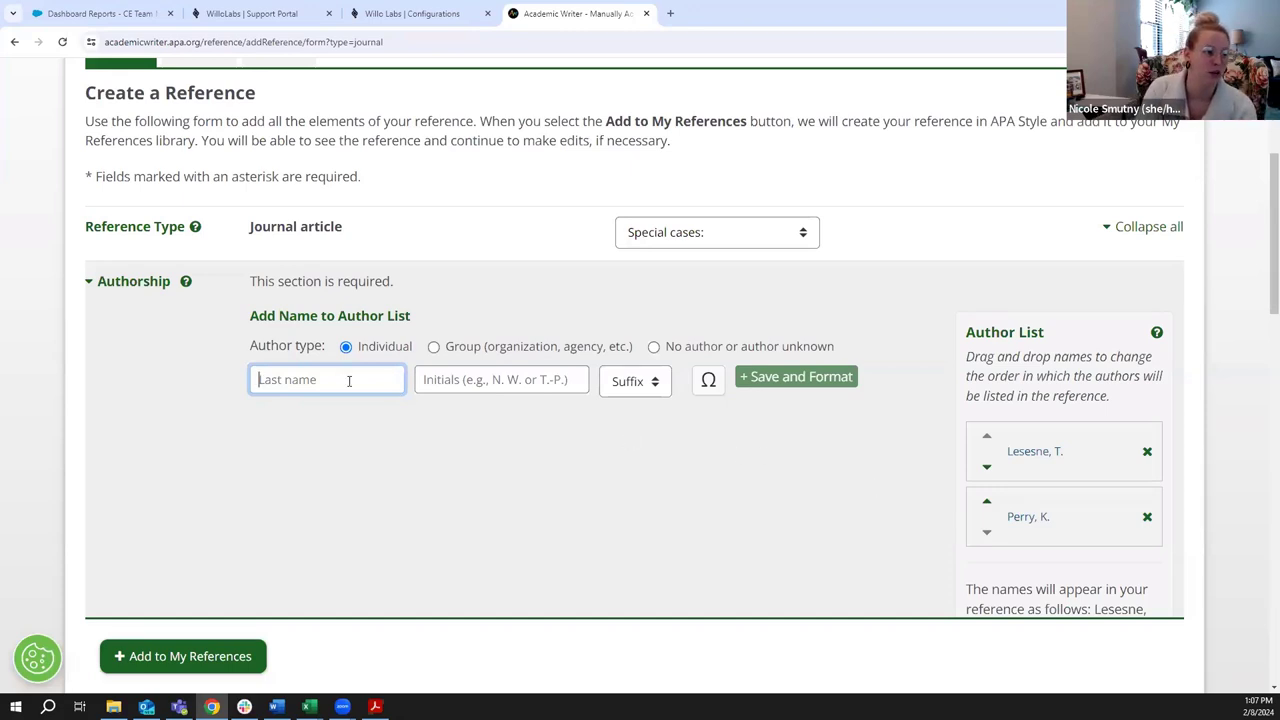
pyautogui.write('Miller')
pyautogui.press('Tab')
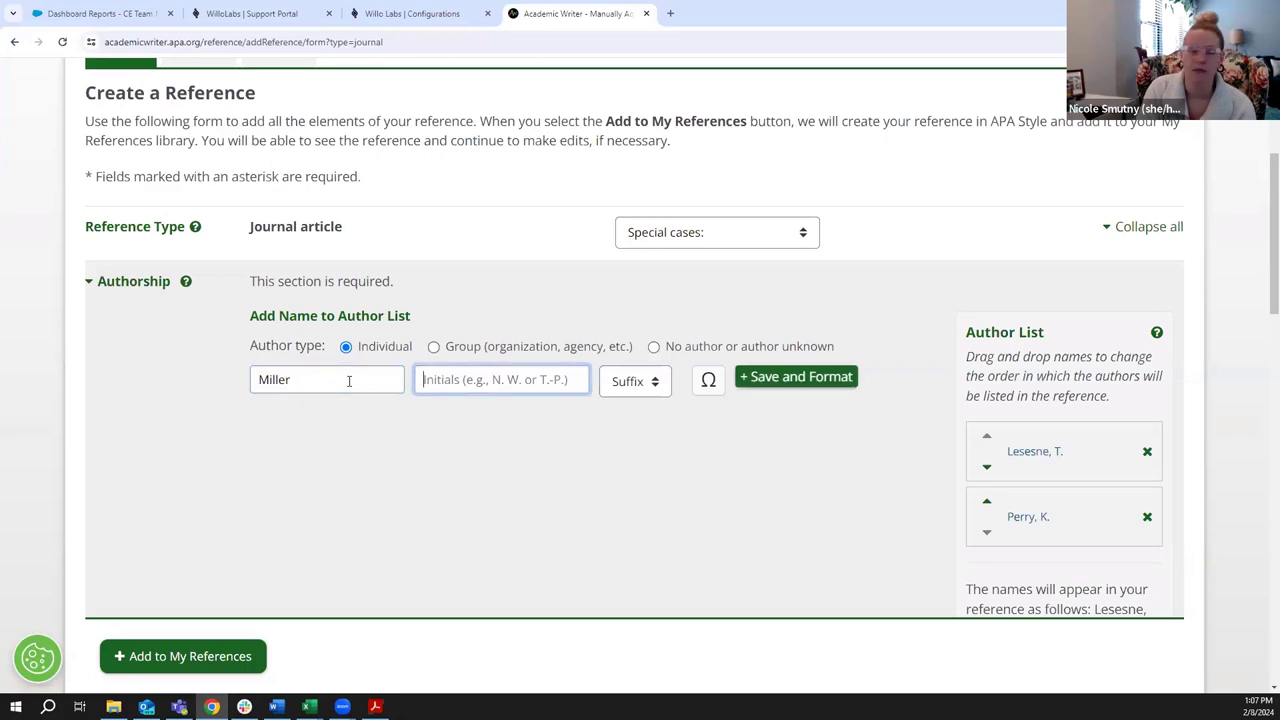
pyautogui.write('D')
pyautogui.click(825, 376)
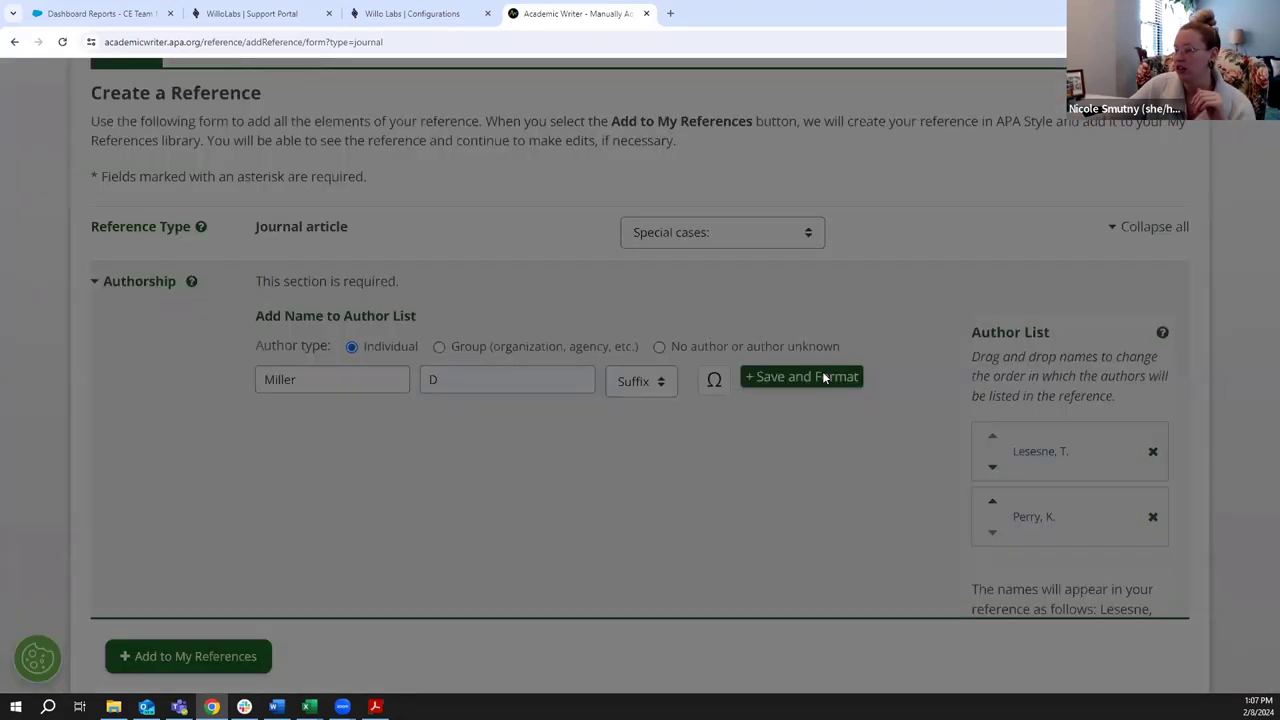
pyautogui.click(910, 294)
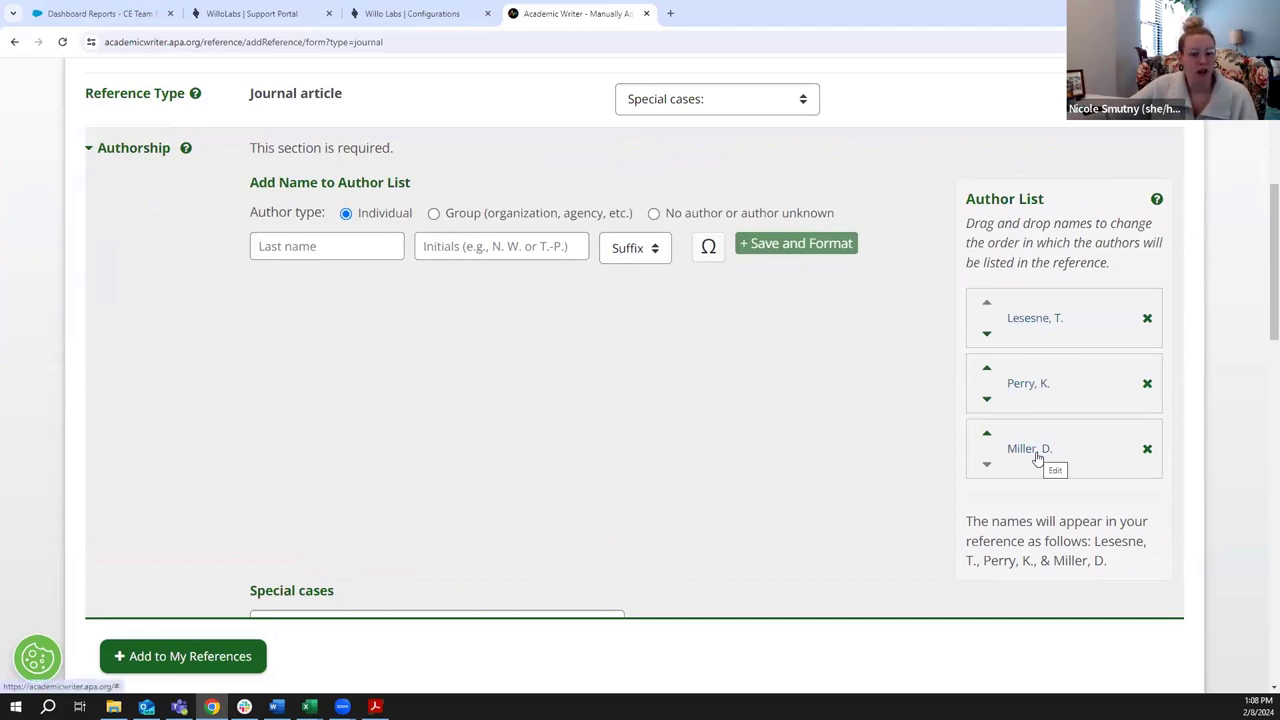
pyautogui.moveTo(1037, 457)
pyautogui.mouseDown()
pyautogui.moveTo(1031, 357)
pyautogui.moveTo(1034, 334)
pyautogui.moveTo(1034, 453)
pyautogui.moveTo(1043, 320)
pyautogui.moveTo(1025, 451)
pyautogui.mouseUp()
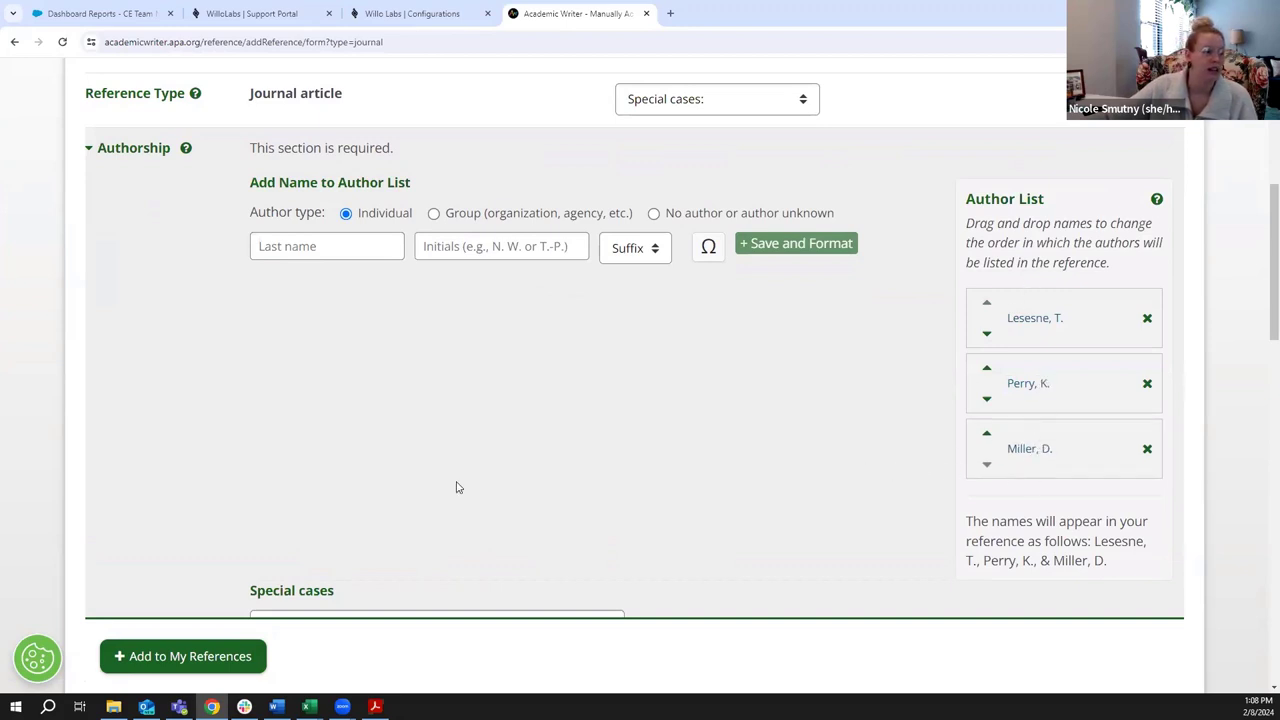
# Review the available name suffixes and the special case options in the Authorship section without choosing any
pyautogui.hotkey('alt', 'Tab')
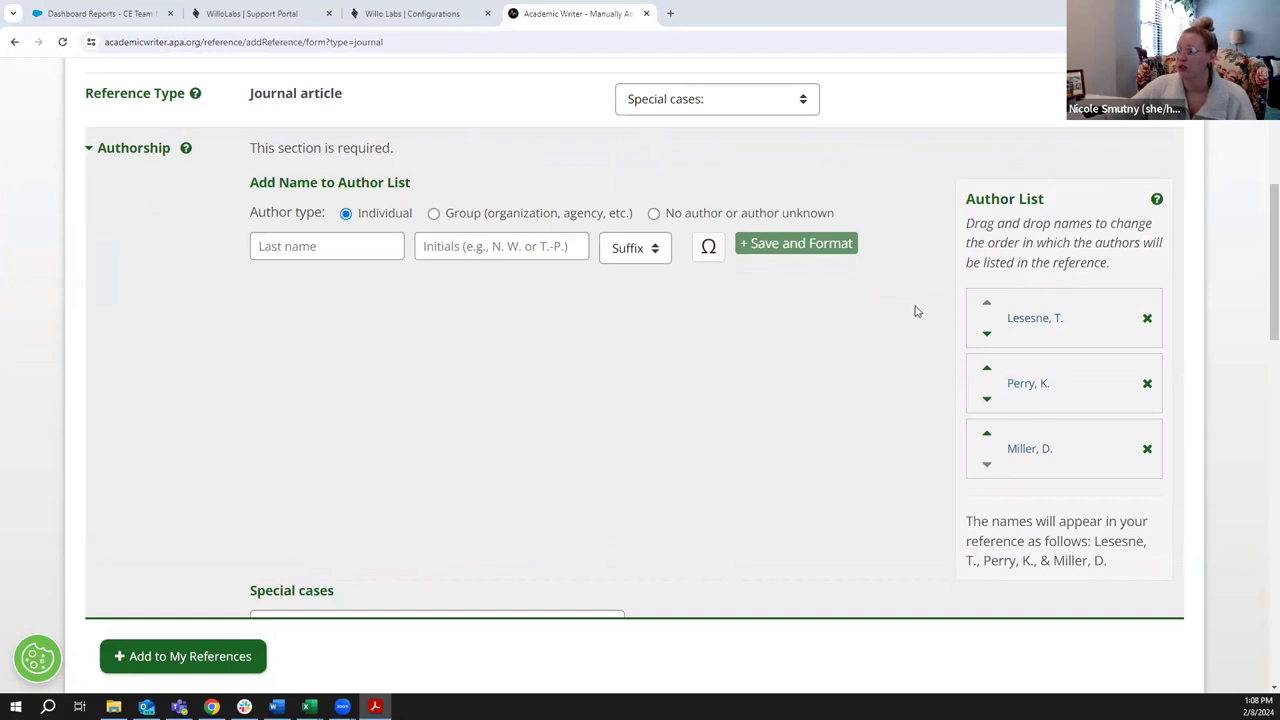
pyautogui.click(651, 249)
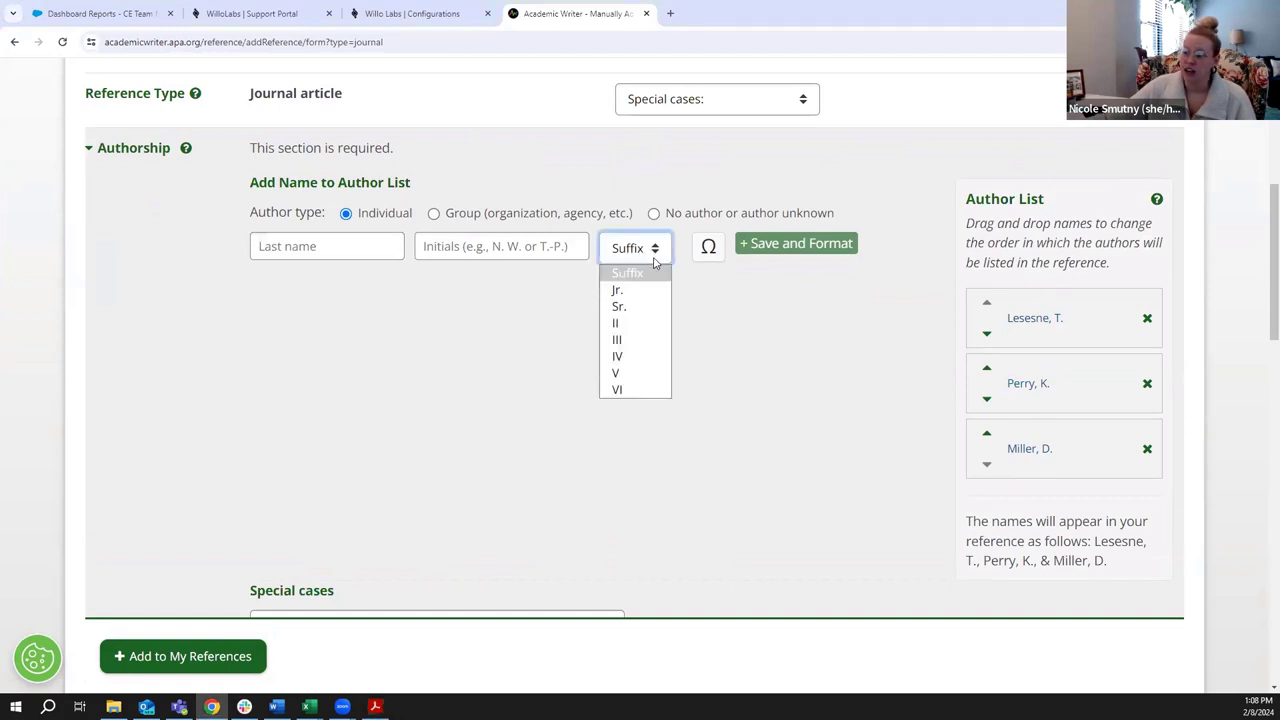
pyautogui.click(745, 363)
pyautogui.scroll(-2, 728, 363)
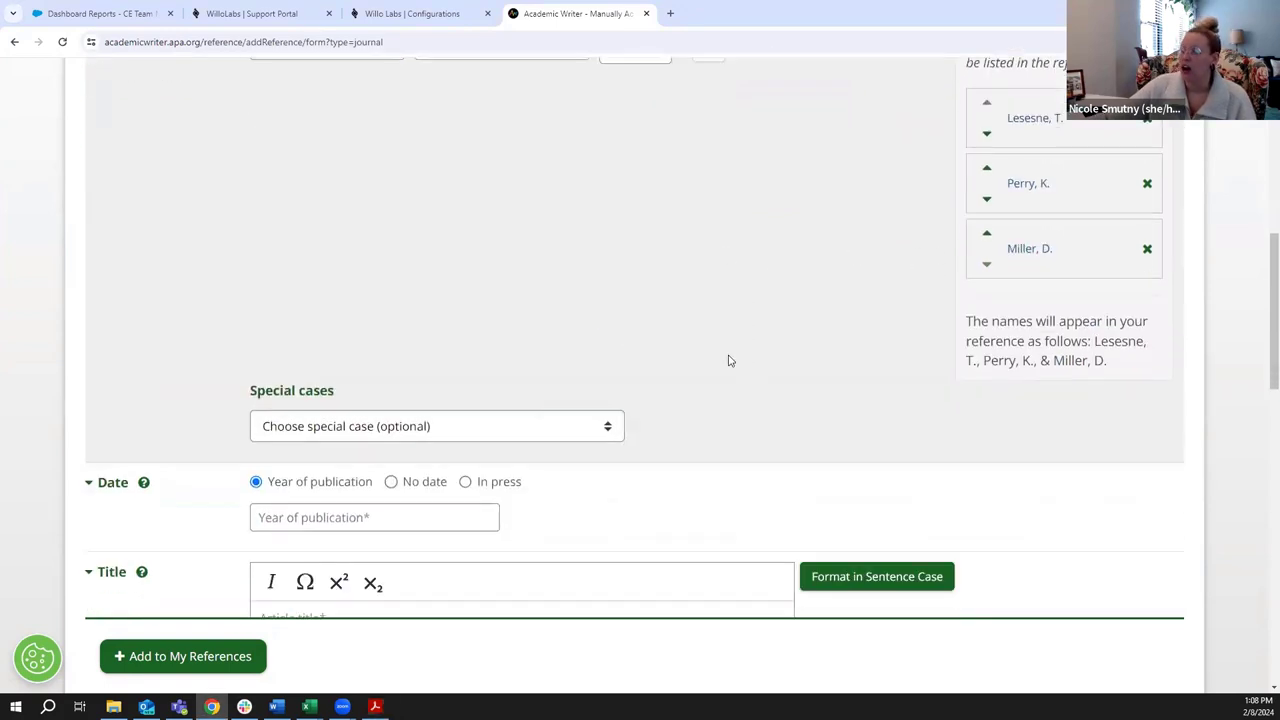
pyautogui.click(585, 434)
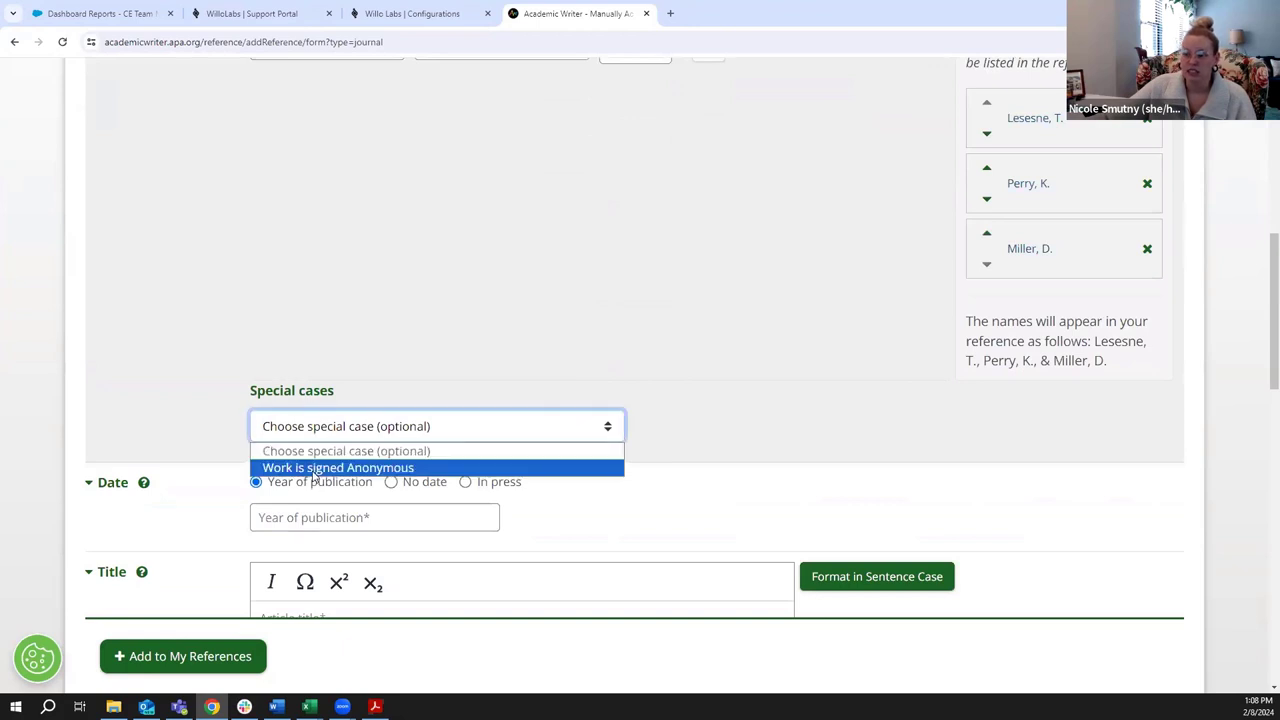
pyautogui.click(769, 314)
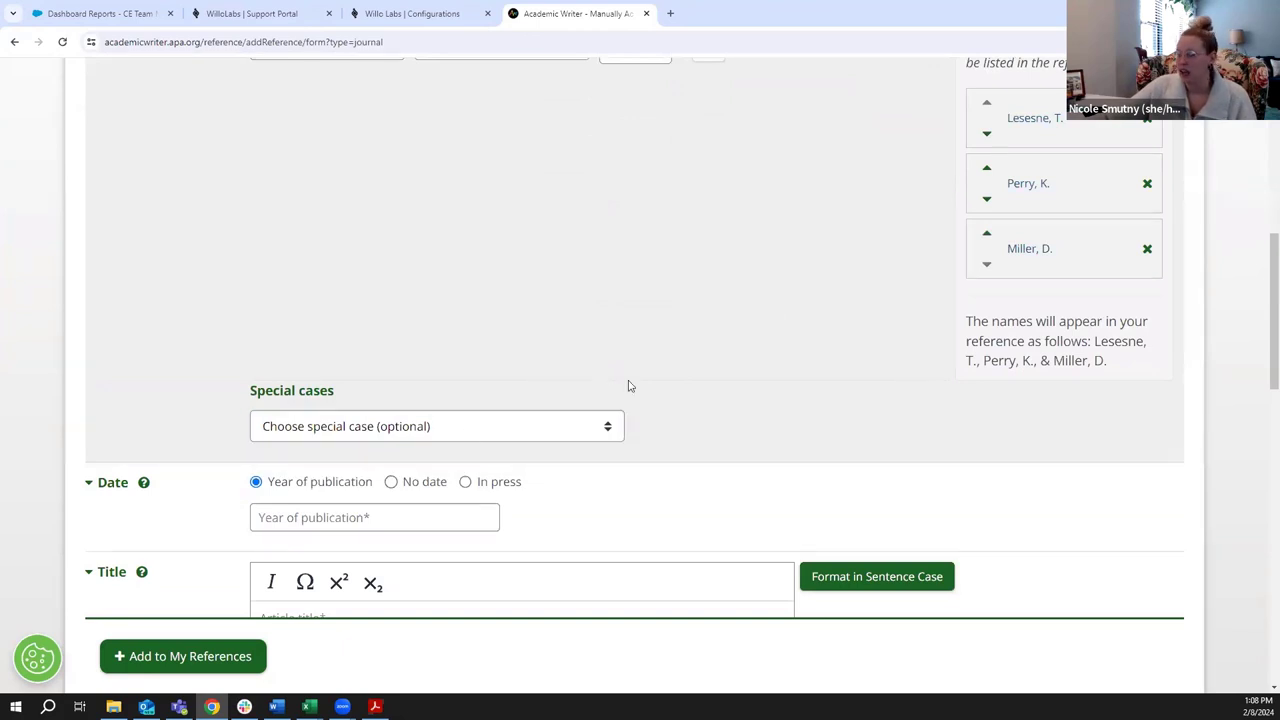
pyautogui.scroll(3, 820, 372)
pyautogui.scroll(-1, 860, 365)
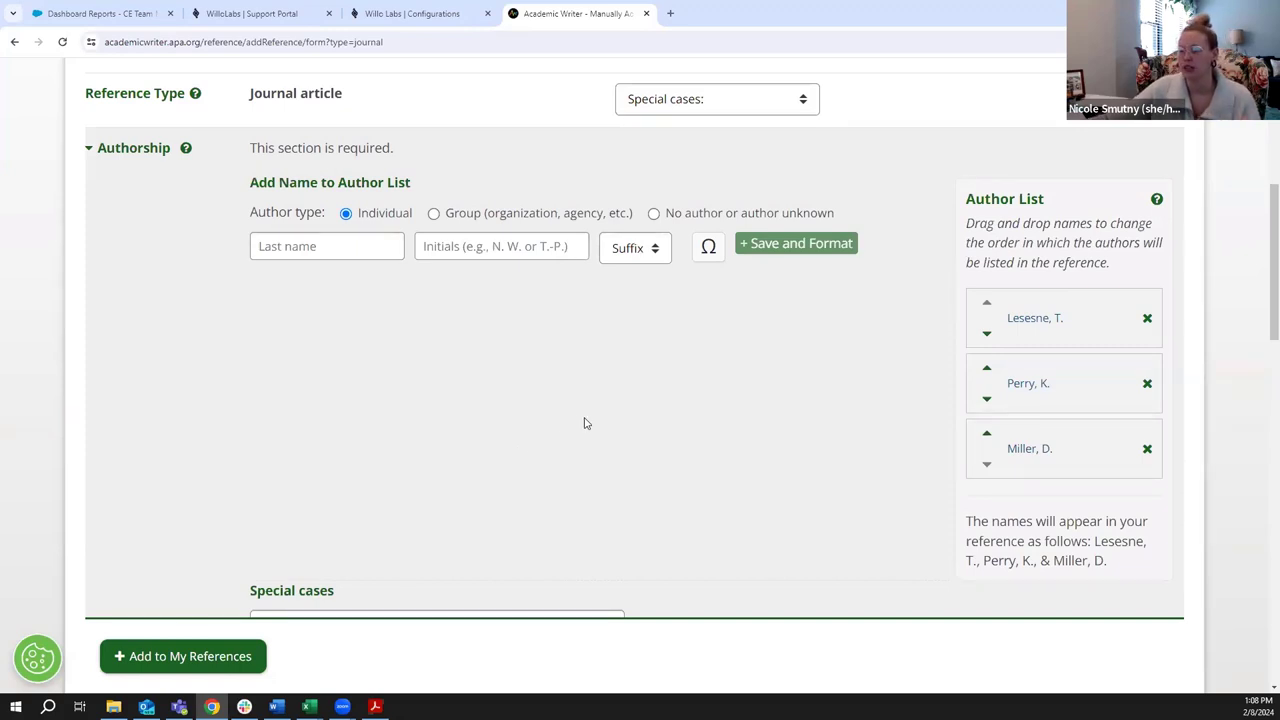
# Enter 2016 as the article's year of publication in the Date section
pyautogui.scroll(-4, 572, 425)
pyautogui.click(304, 322)
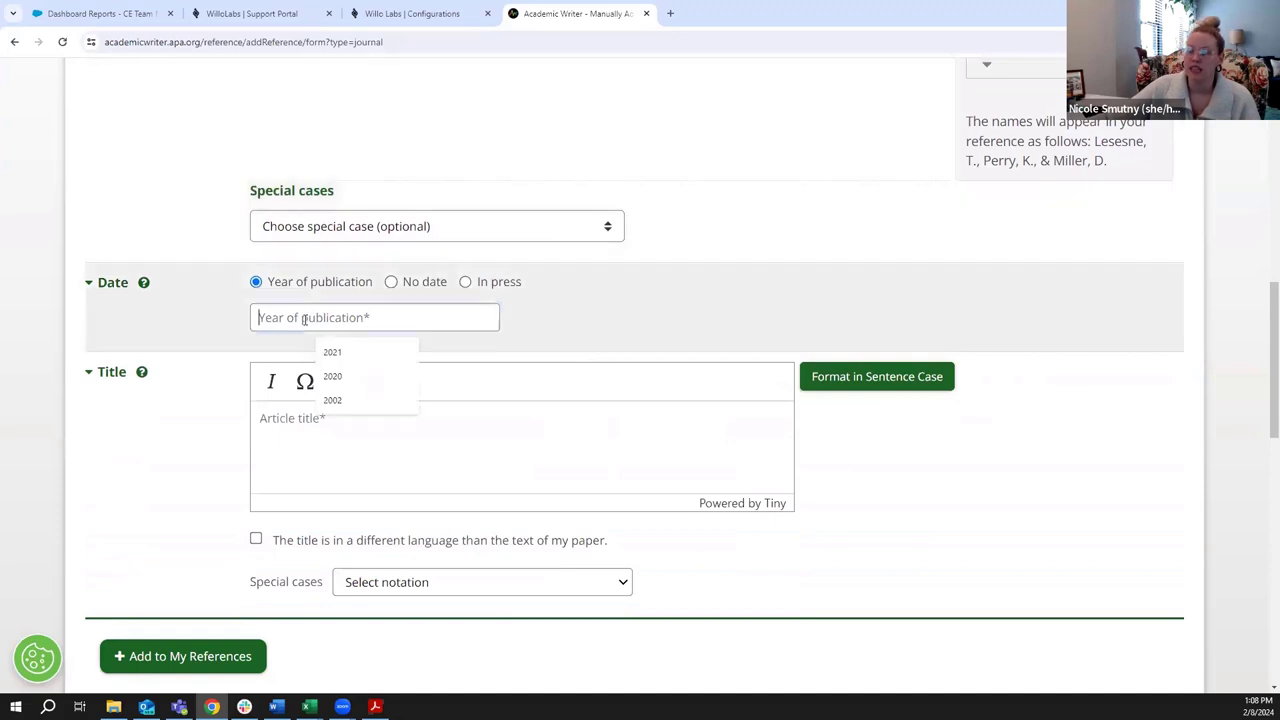
pyautogui.write('2016')
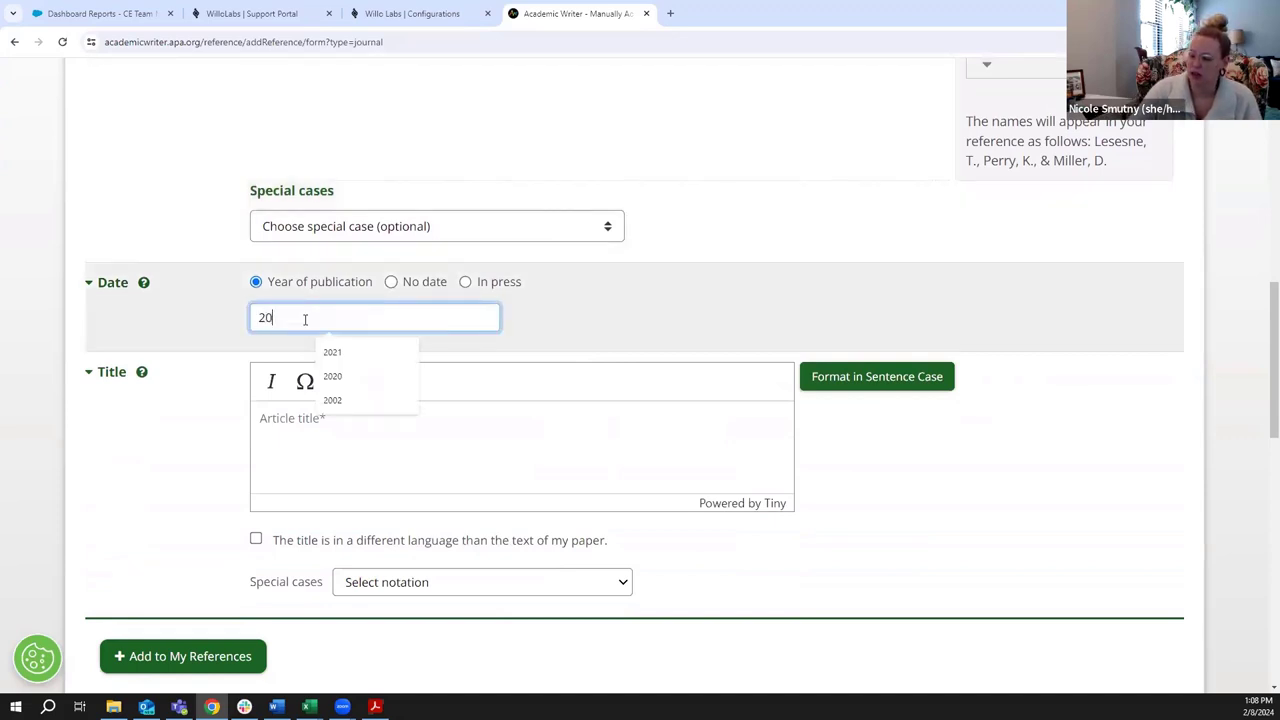
pyautogui.click(224, 353)
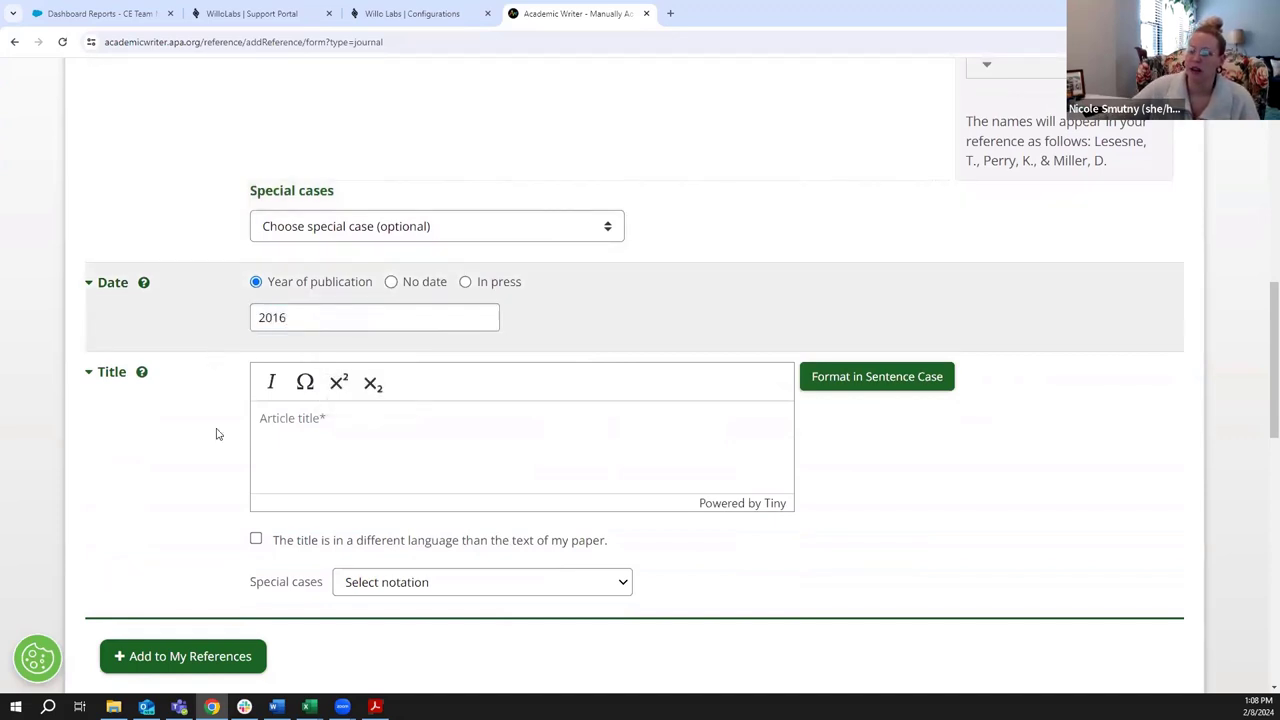
# Read the Title section's help on sentence case, titles in another language and translated works
pyautogui.scroll(-1, 214, 434)
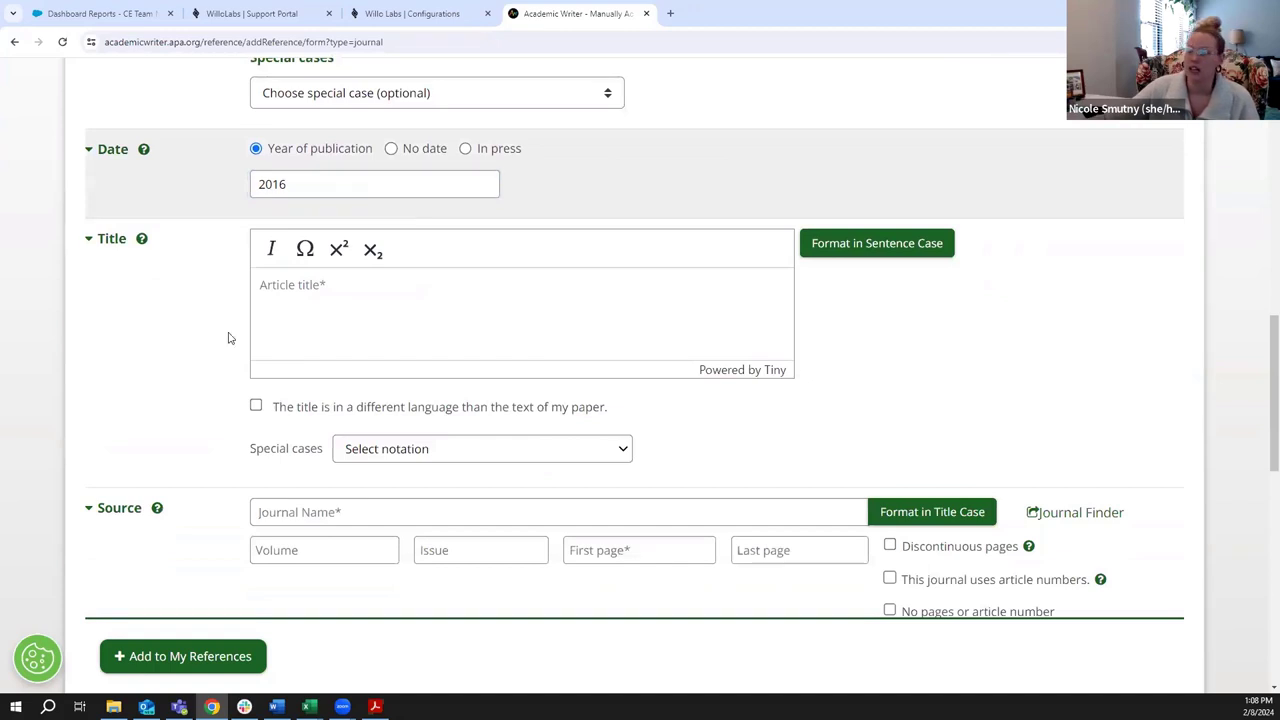
pyautogui.click(389, 318)
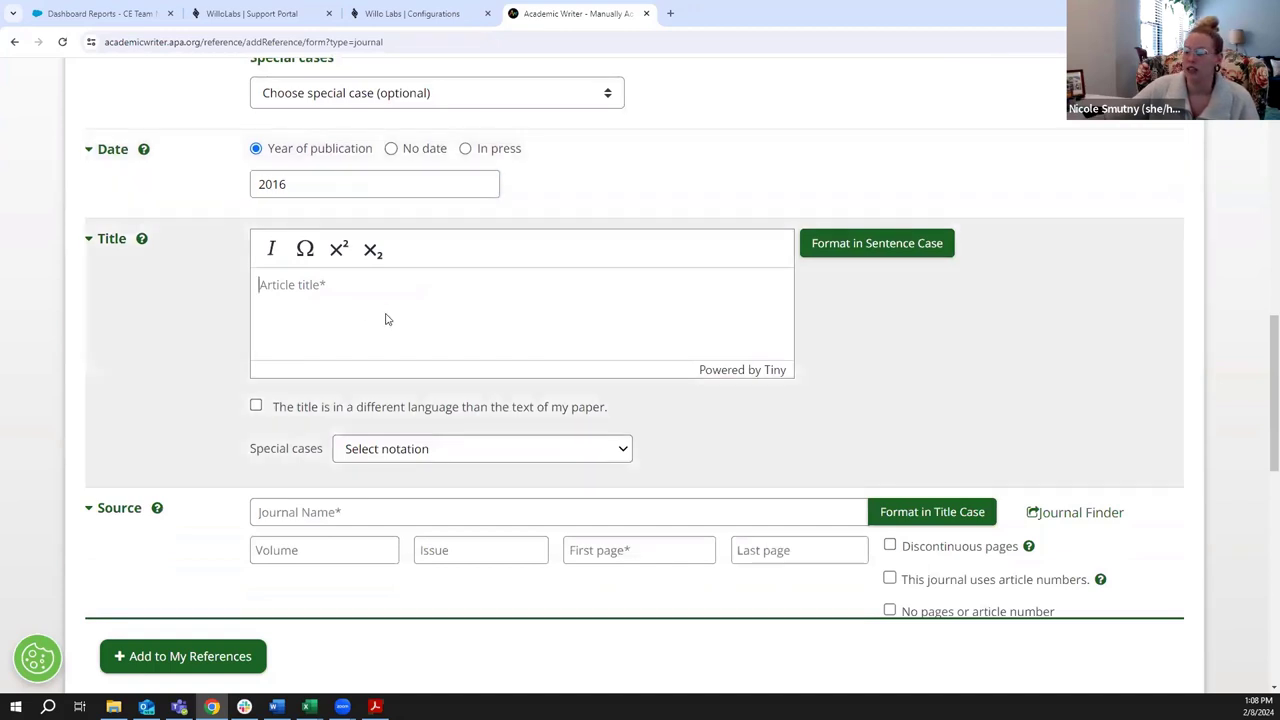
pyautogui.click(143, 244)
pyautogui.scroll(1, 826, 334)
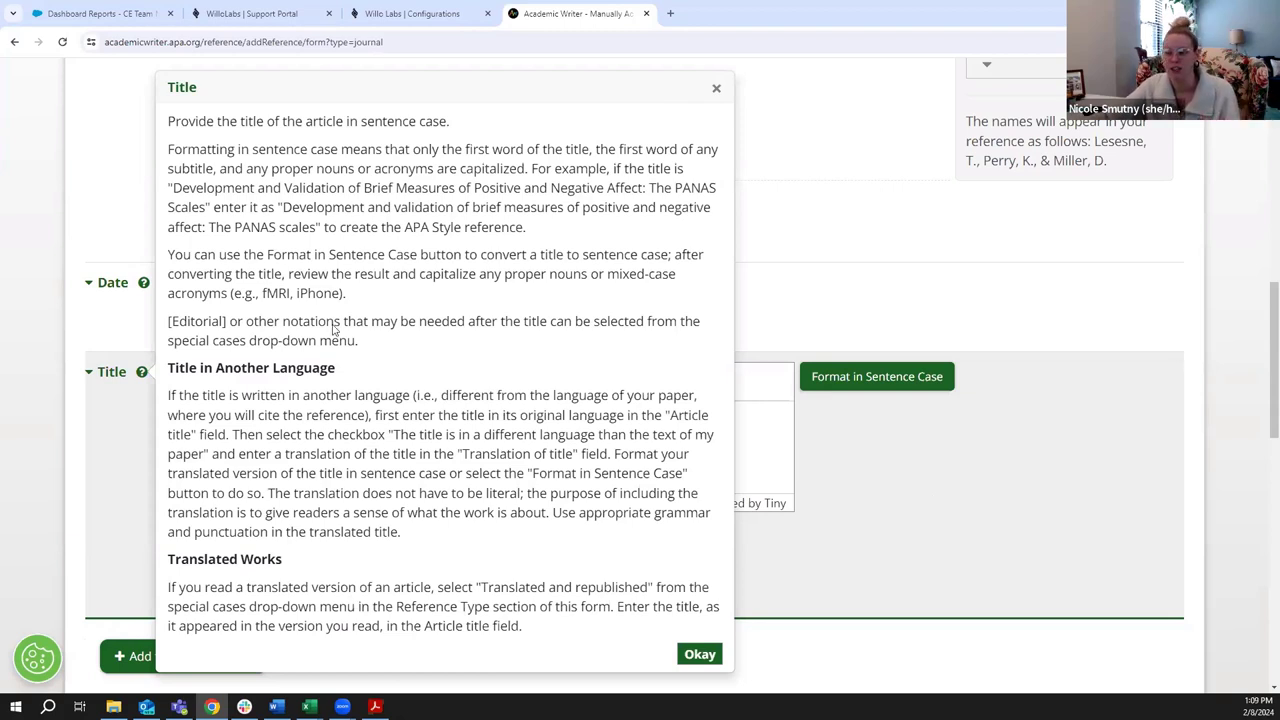
pyautogui.click(925, 518)
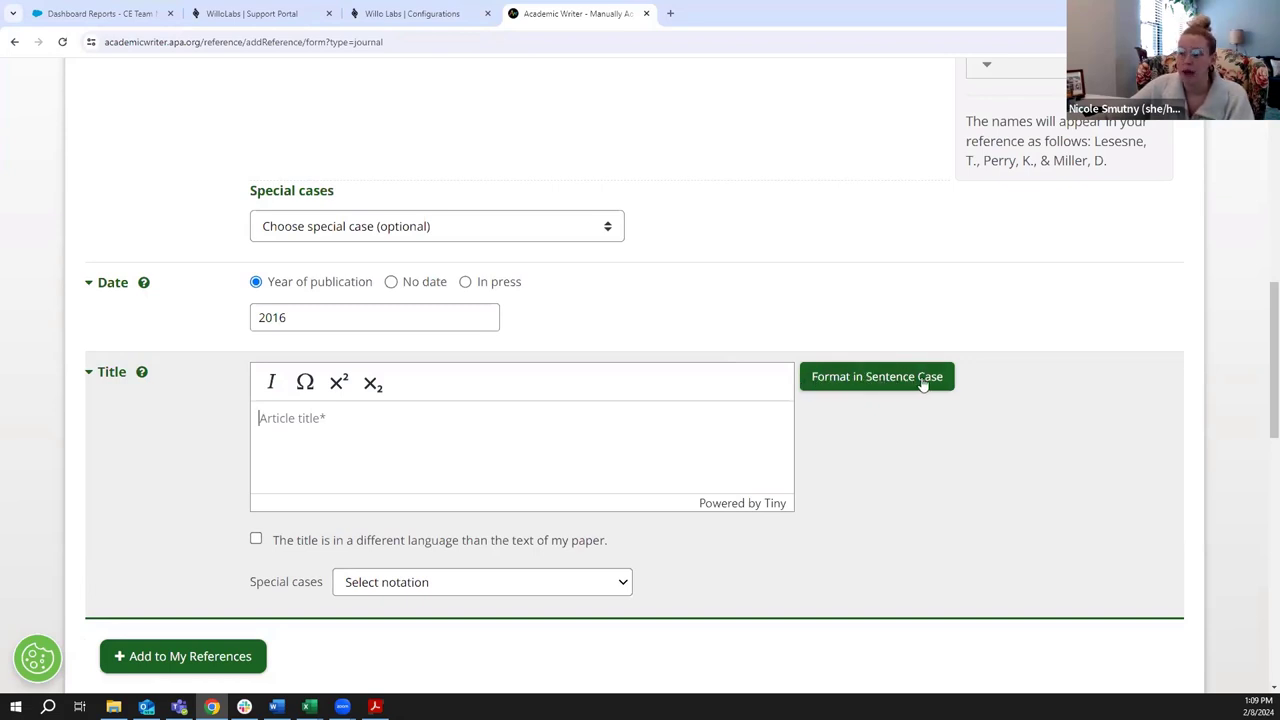
# Enter the article title from the PDF as "YES, THEY CAN AND THEY DID: Before They Were Famous", with a space after the colon
pyautogui.hotkey('alt', 'Tab')
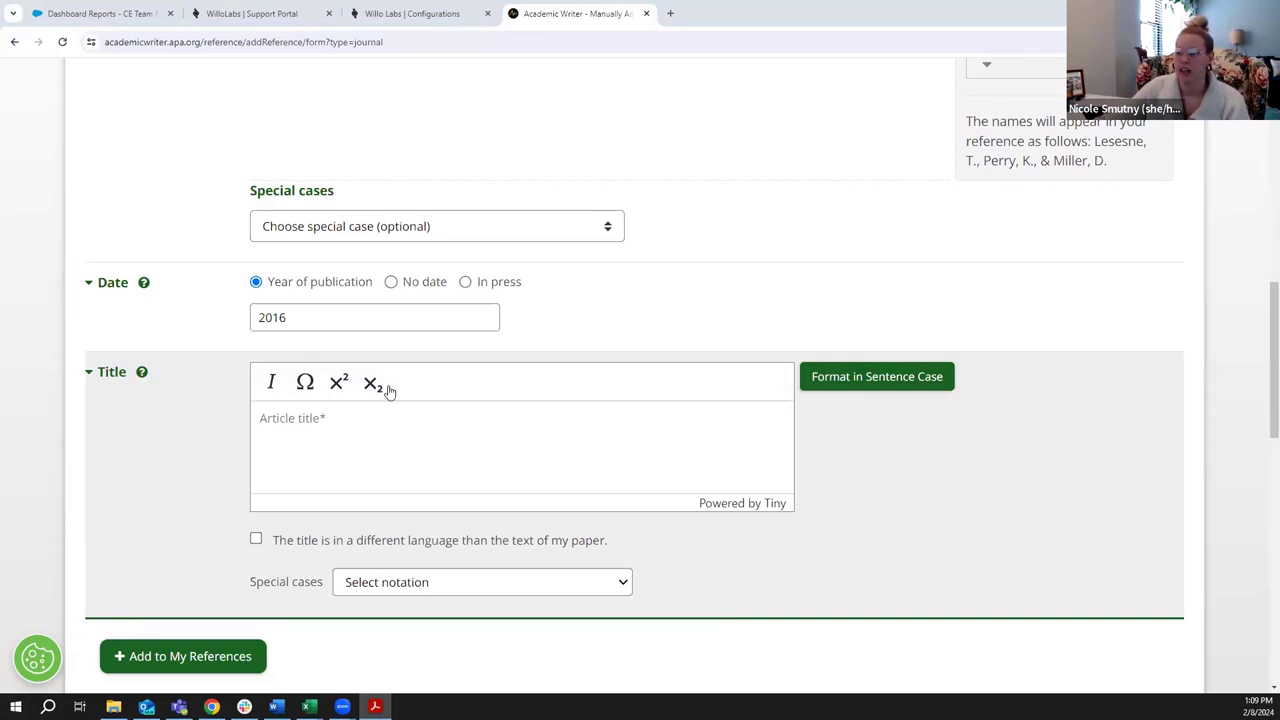
pyautogui.click(423, 443)
pyautogui.write('YES, THEY CAN AND THEY DID:Before They Were Famous')
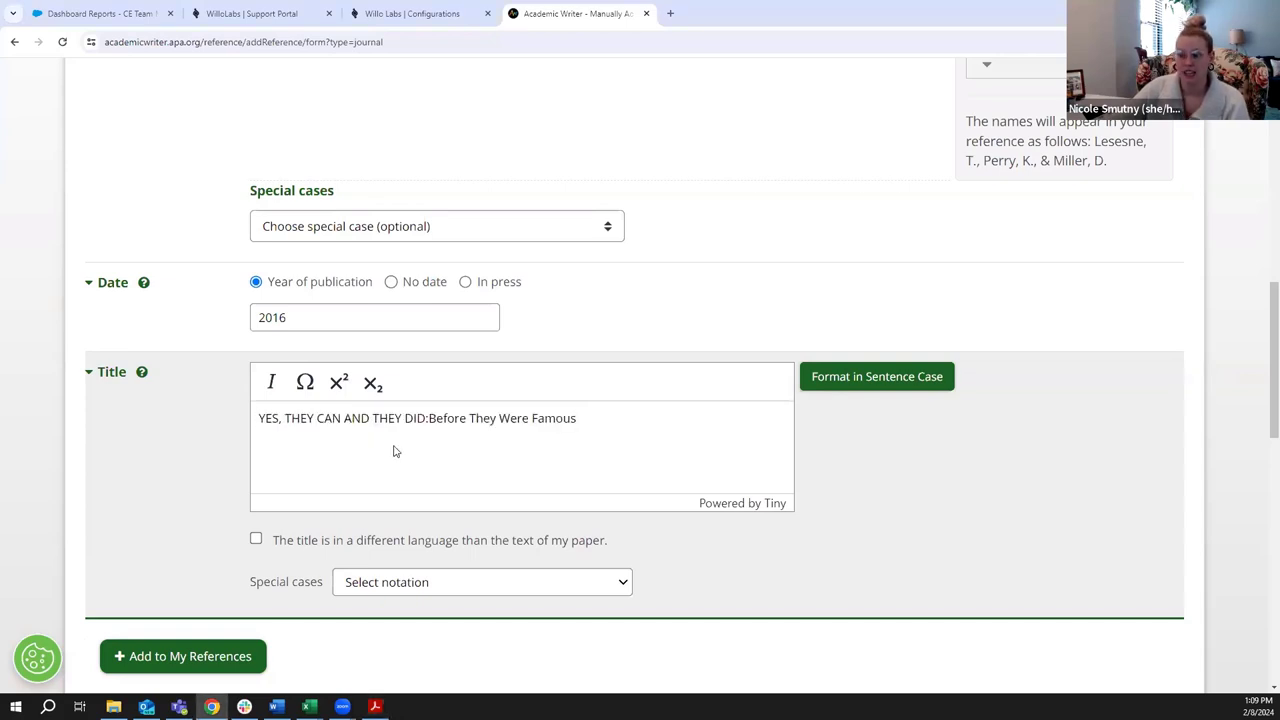
pyautogui.click(429, 418)
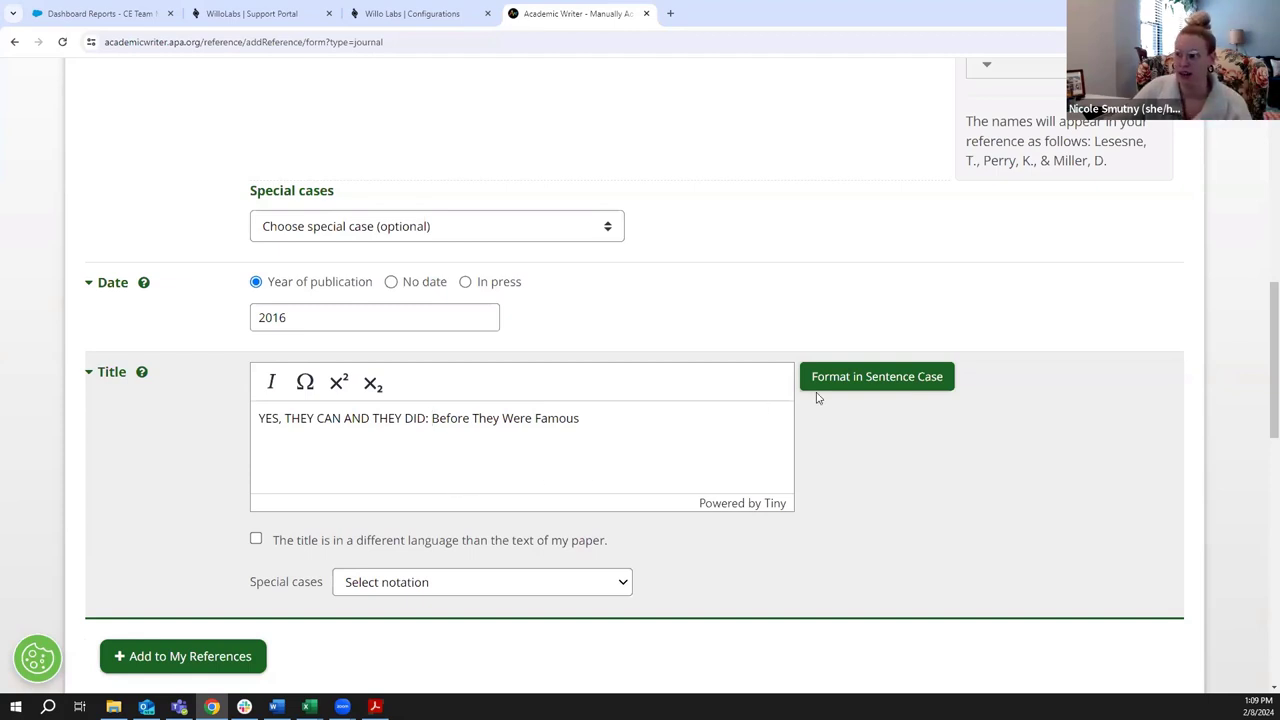
# Format the article title in sentence case and acknowledge the APA Style note about capitalizing proper nouns
pyautogui.click(874, 384)
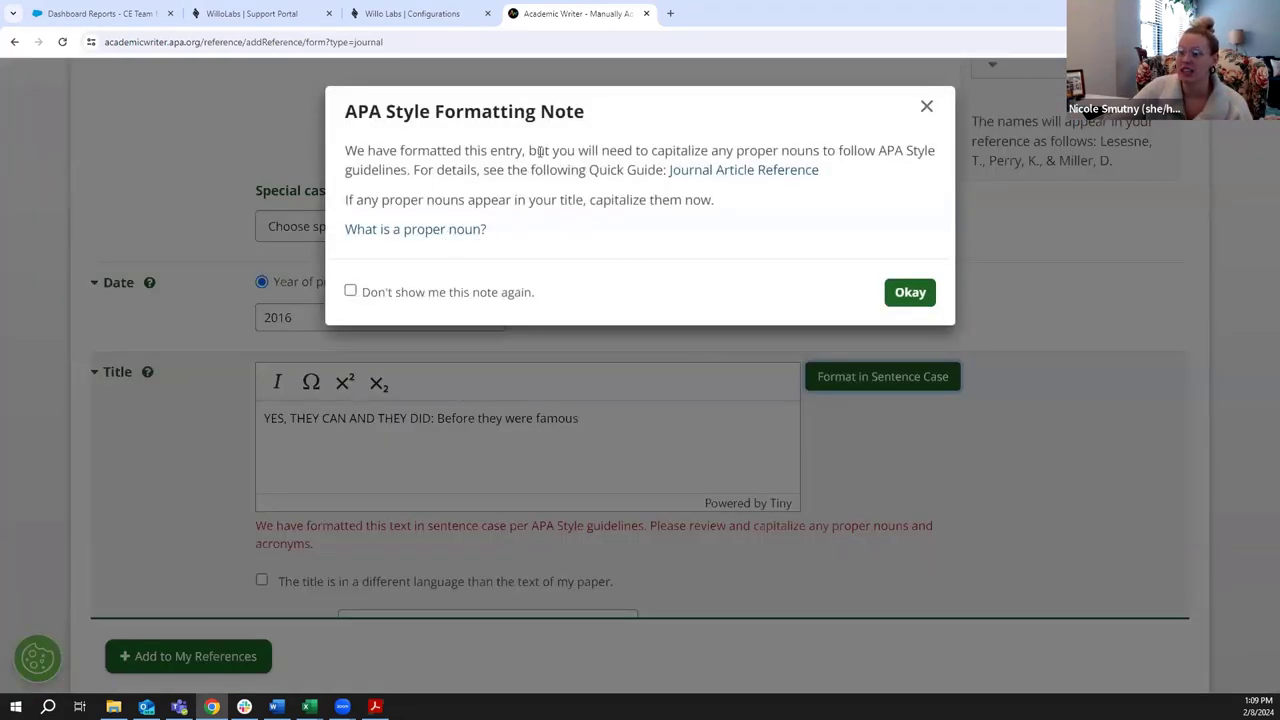
pyautogui.moveTo(675, 150); pyautogui.dragTo(831, 145)
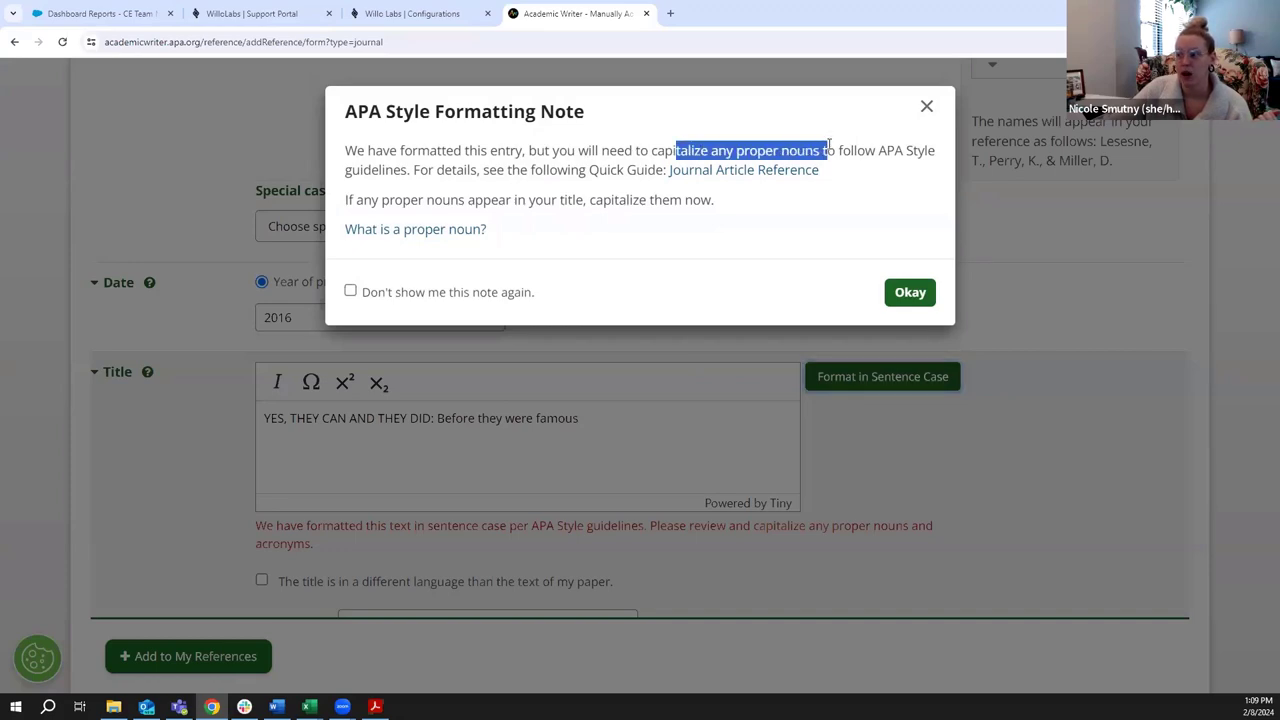
pyautogui.click(698, 234)
pyautogui.click(909, 292)
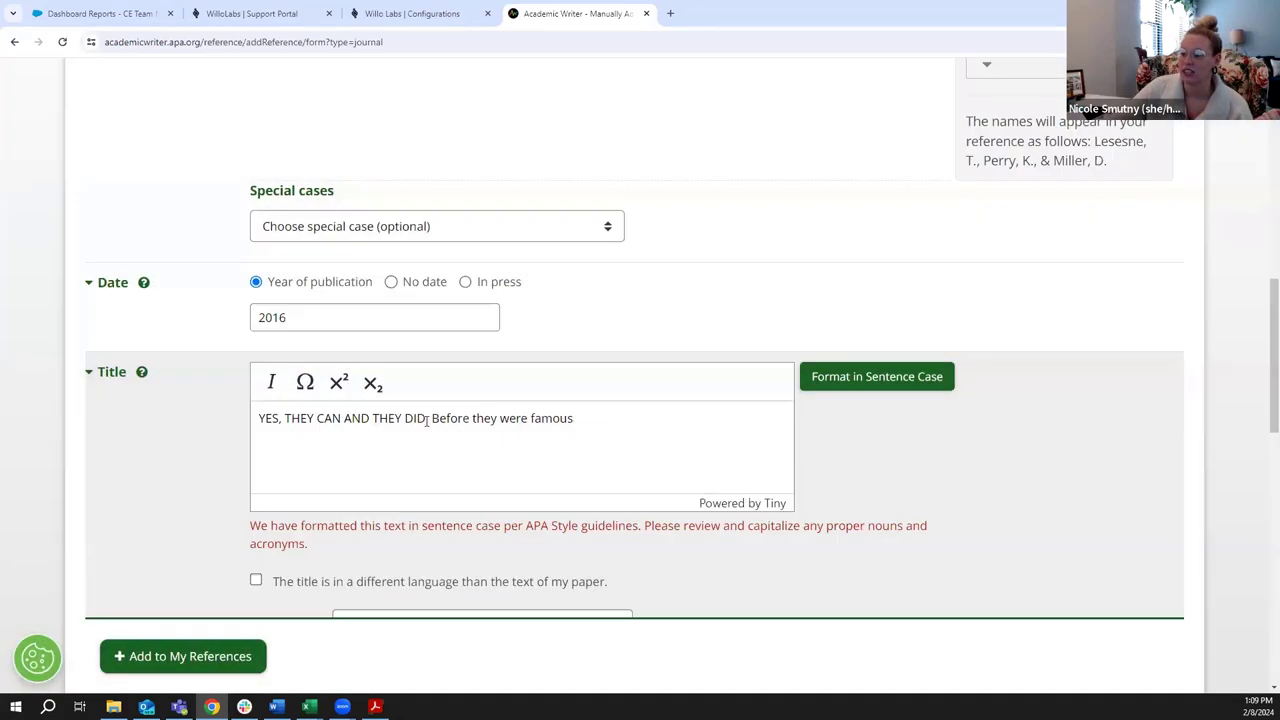
# Replace the all-caps part of the article title so that it reads "Yes, they can and they did:"
pyautogui.moveTo(427, 418); pyautogui.dragTo(266, 420)
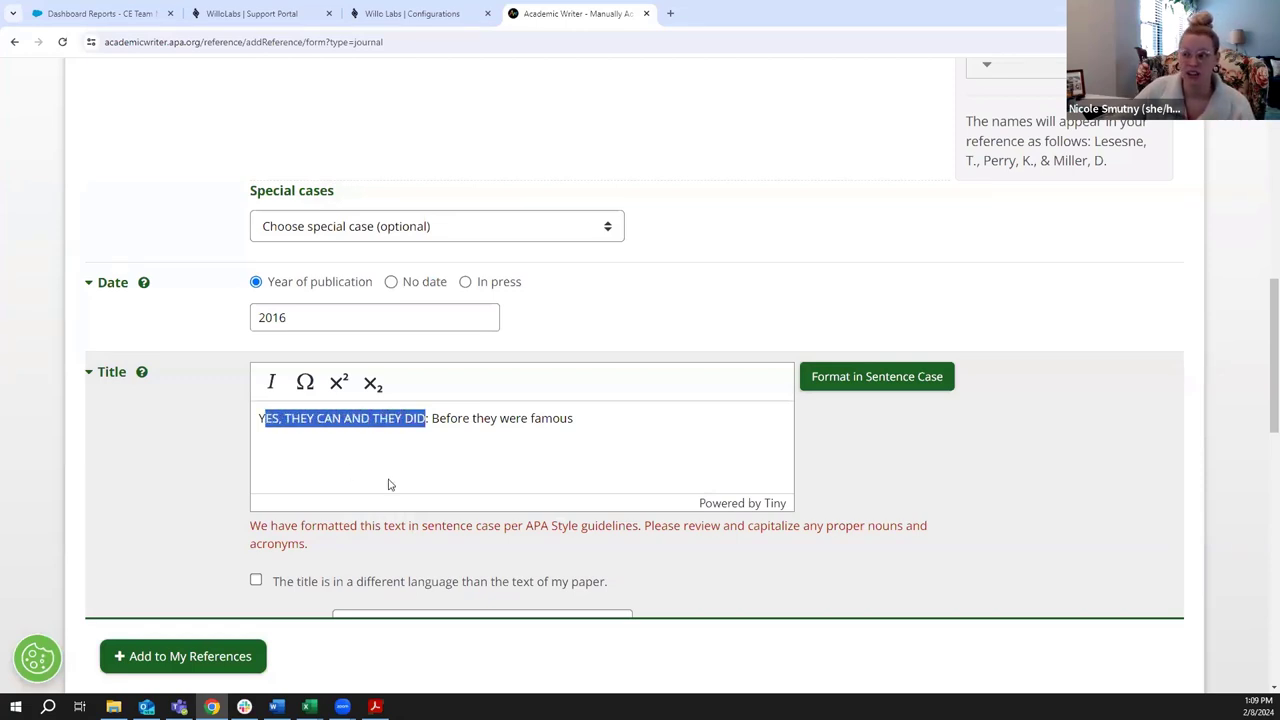
pyautogui.write('e')
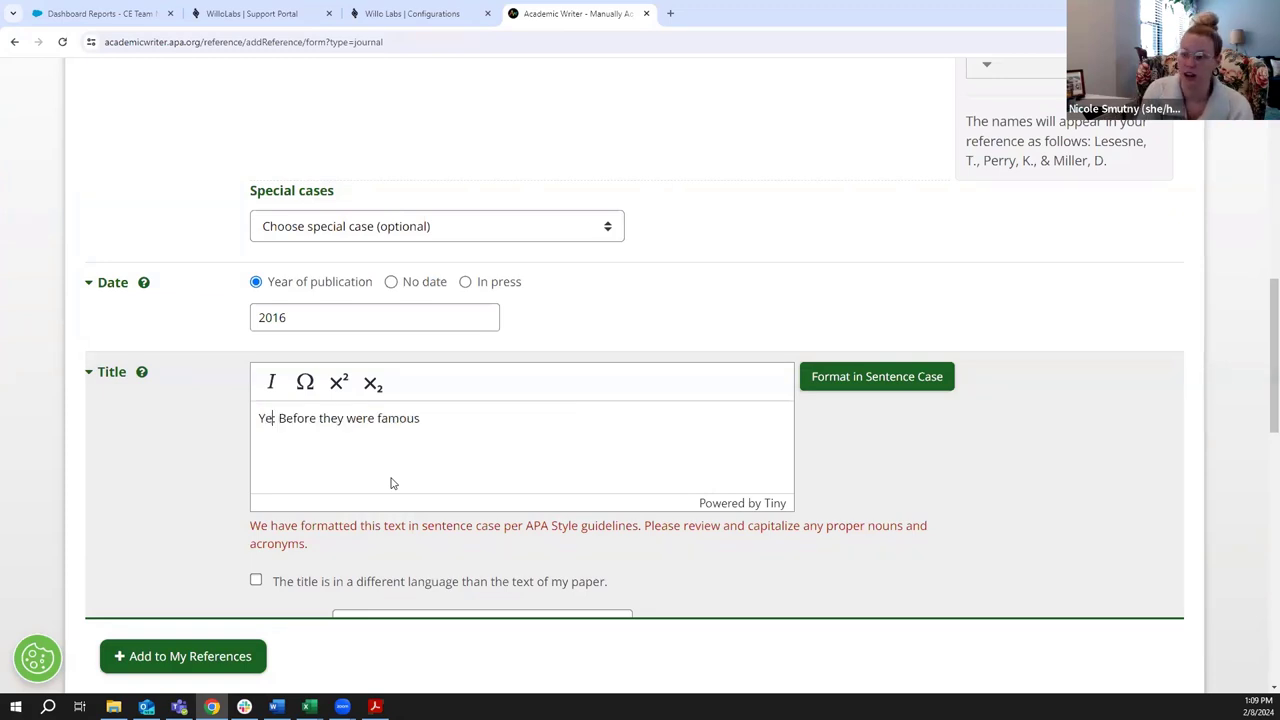
pyautogui.write('s')
pyautogui.press('Delete')
pyautogui.write(', t')
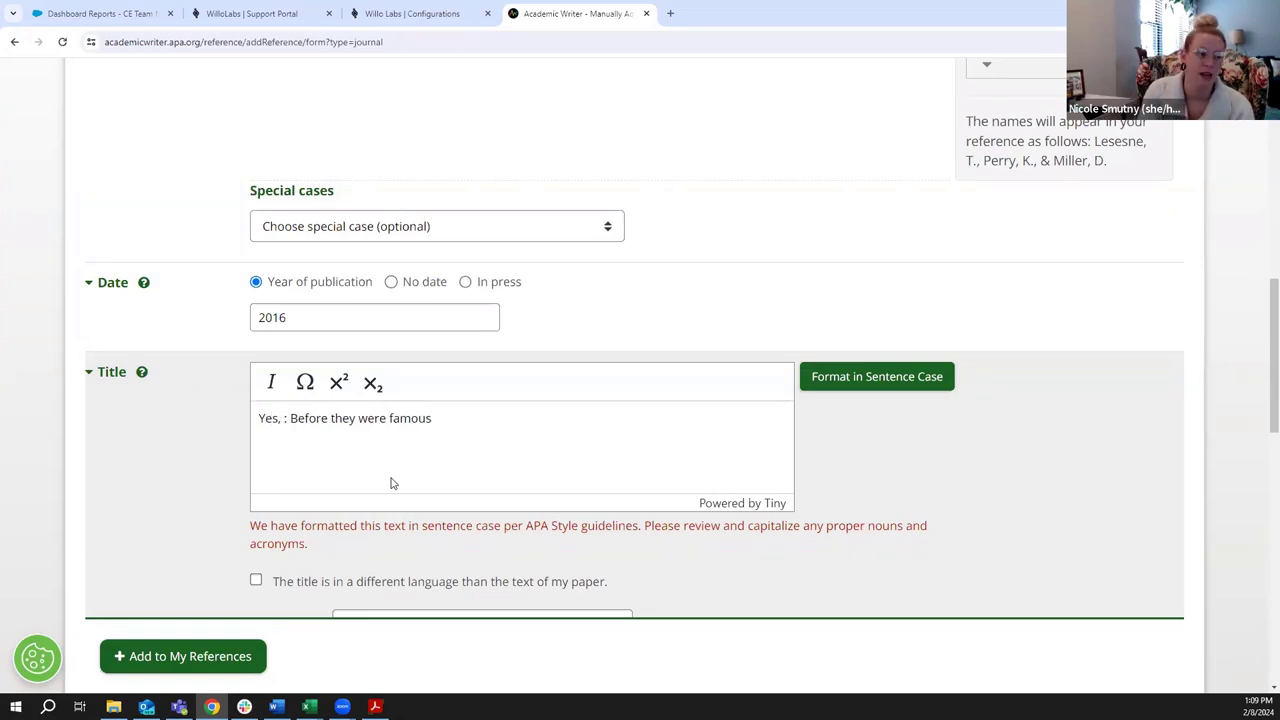
pyautogui.write('hey can')
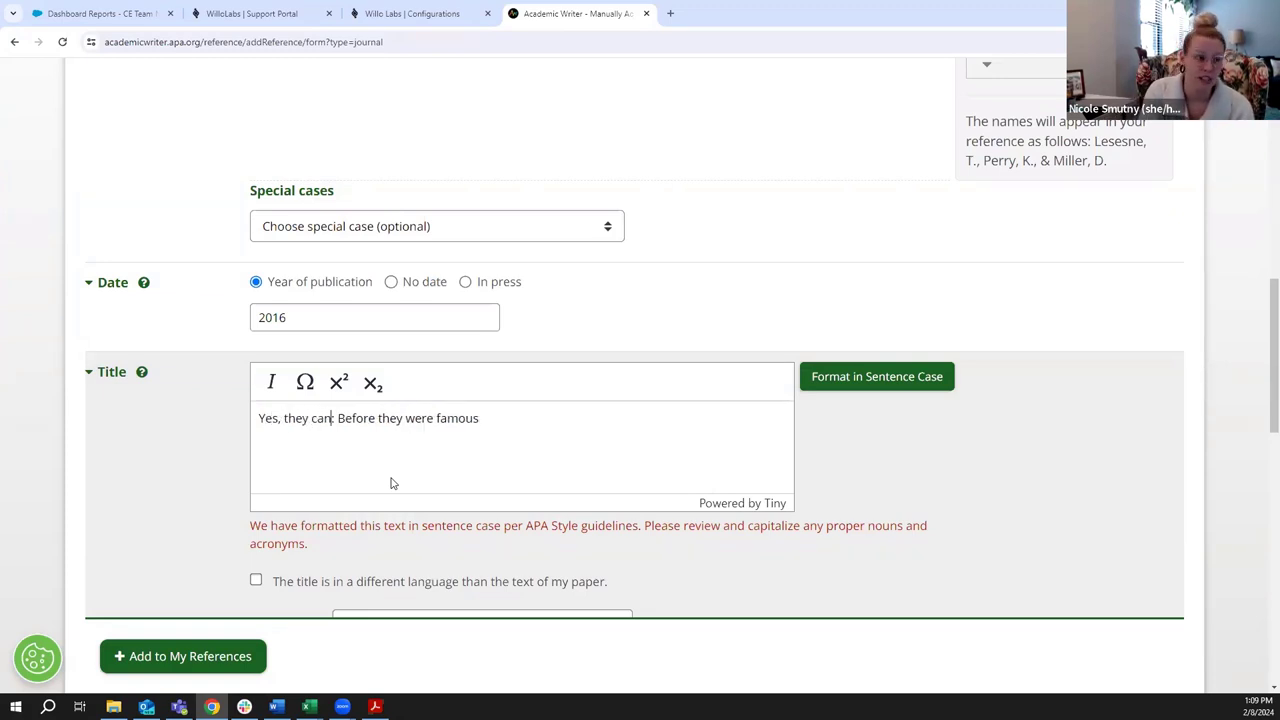
pyautogui.write(' and they did:')
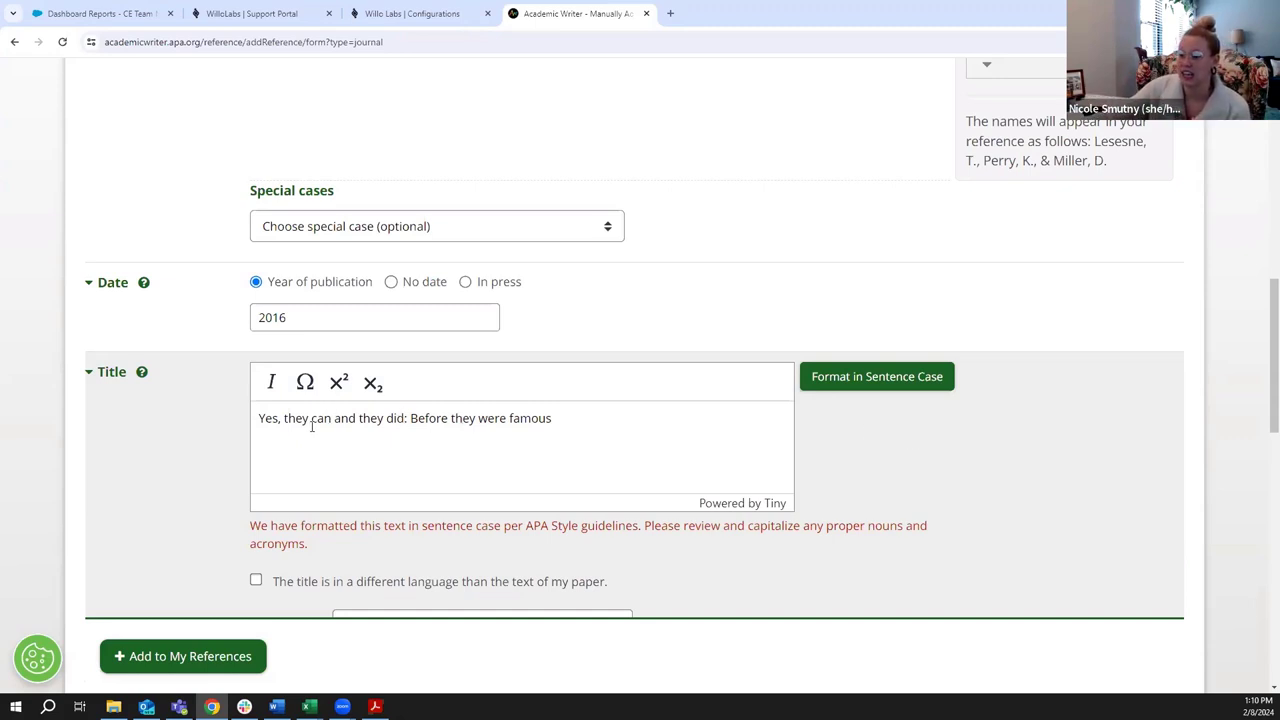
# Check the capital letters at the start of the title and subtitle, and read the notice about proper nouns and acronyms
pyautogui.click(265, 418)
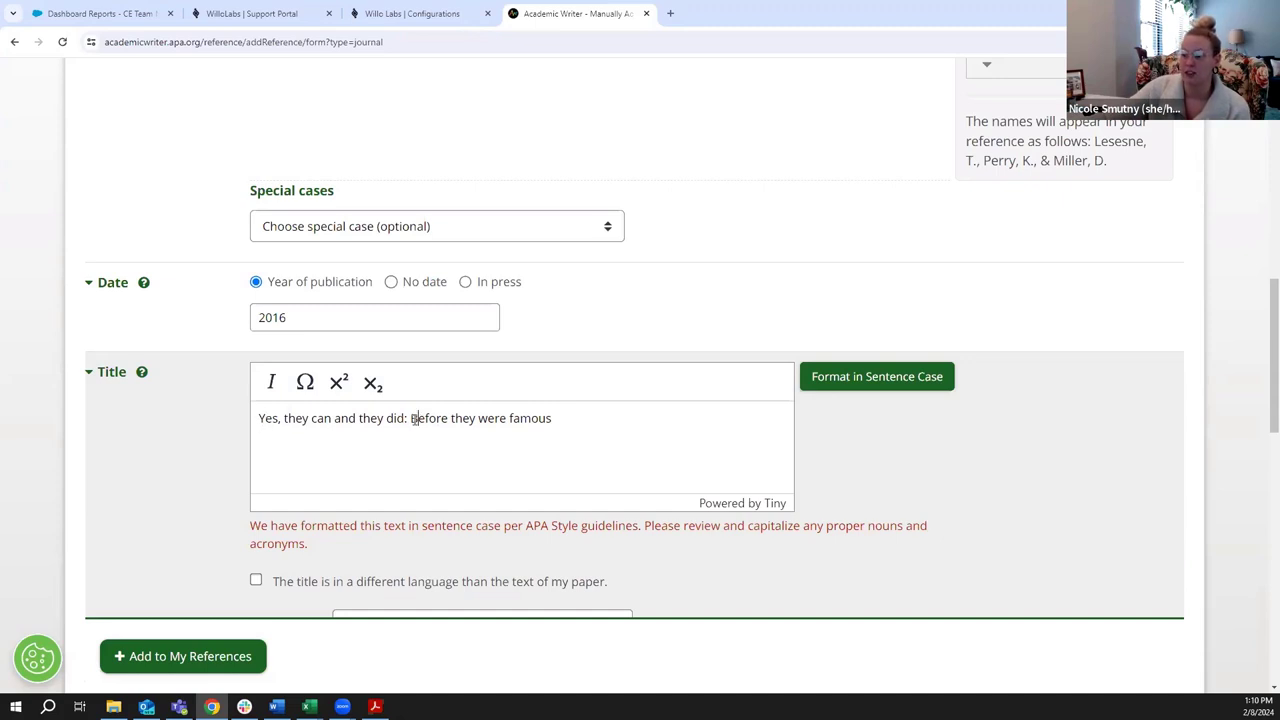
pyautogui.moveTo(419, 418); pyautogui.dragTo(401, 417)
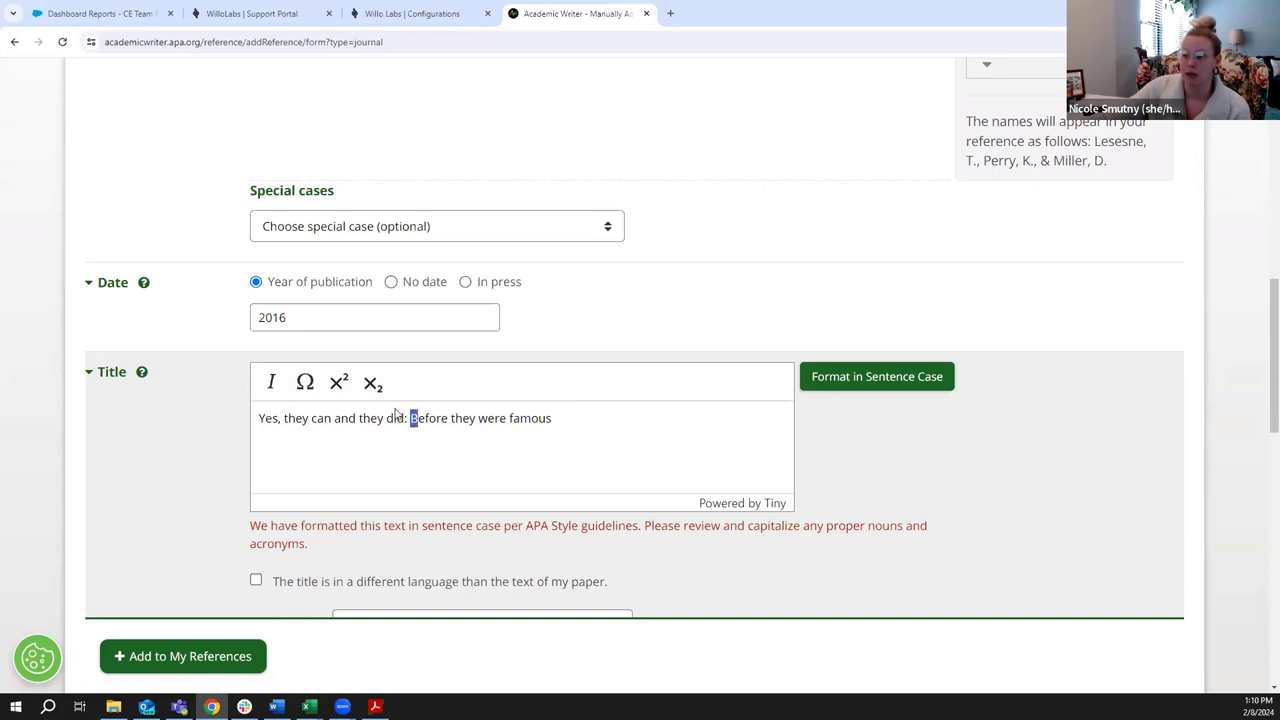
pyautogui.click(965, 472)
pyautogui.click(627, 455)
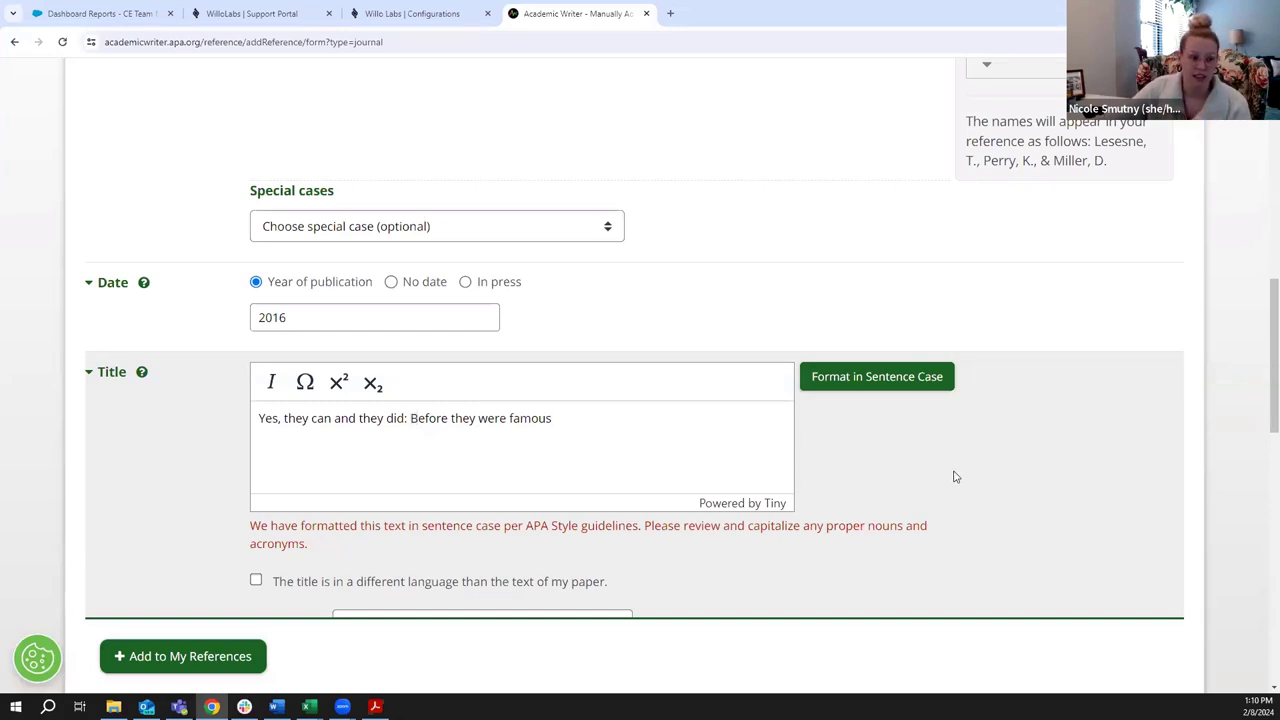
pyautogui.scroll(-1, 992, 443)
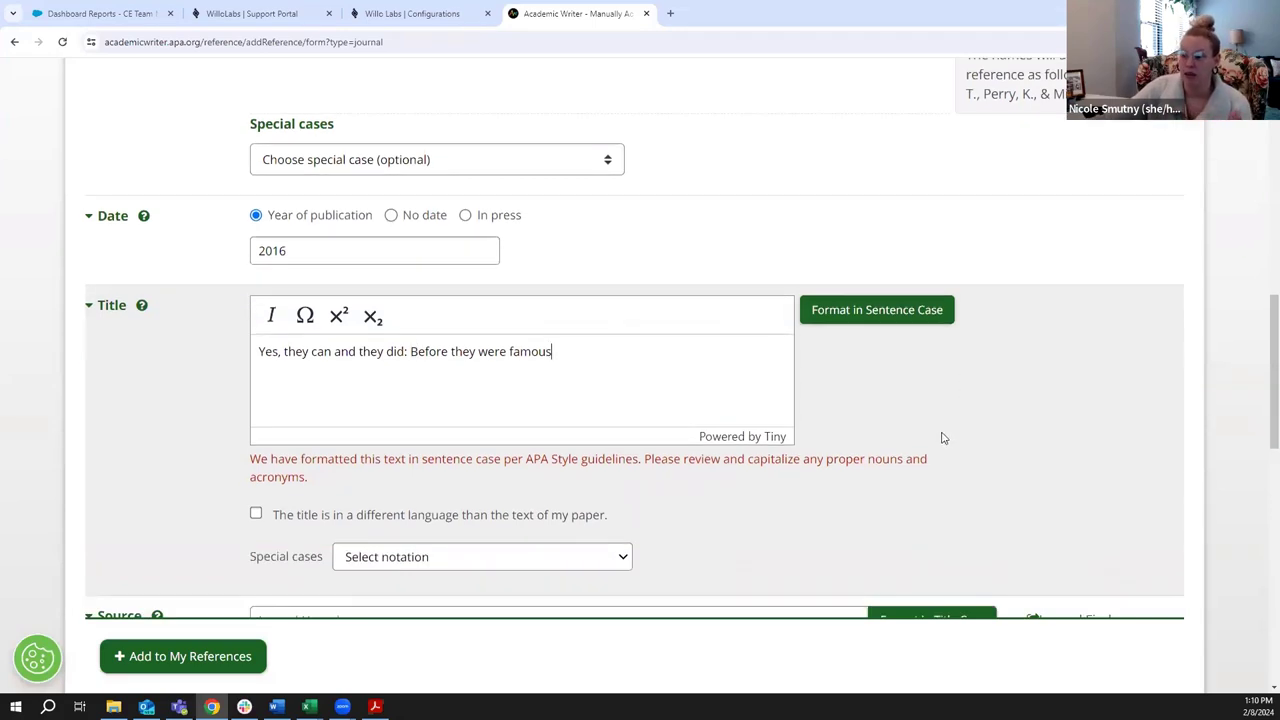
pyautogui.scroll(-1, 940, 437)
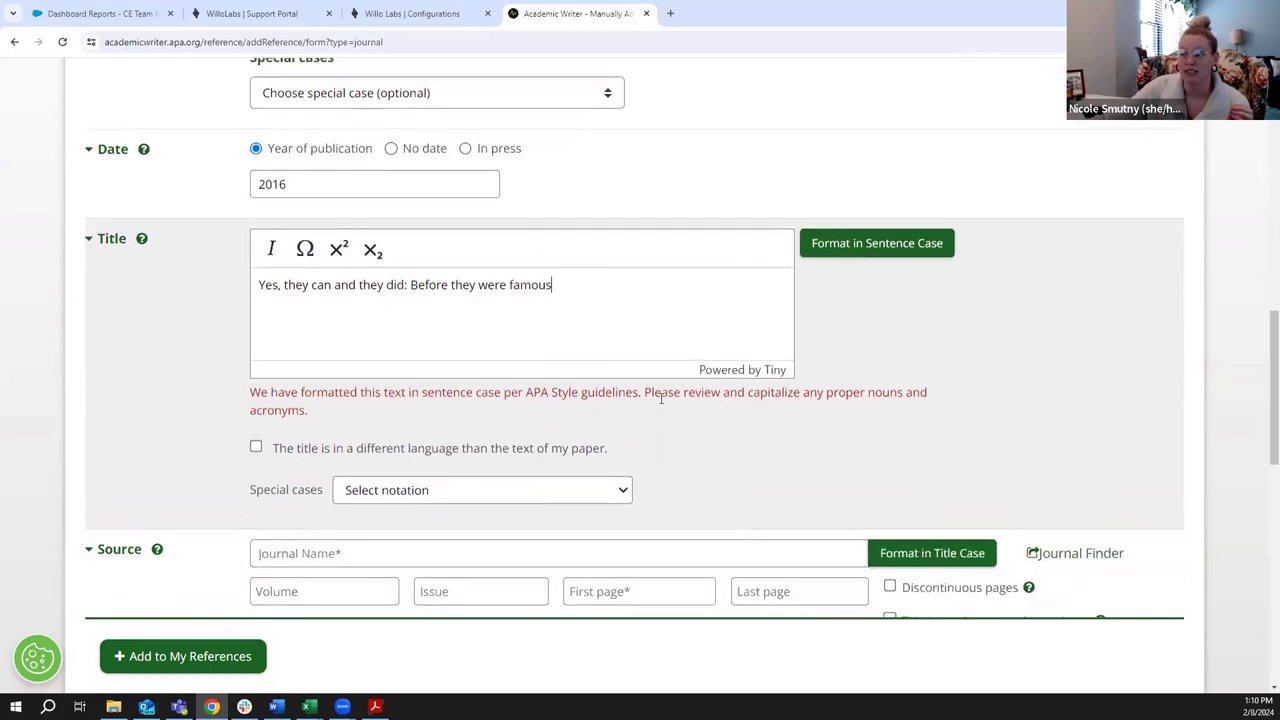
pyautogui.moveTo(661, 392); pyautogui.dragTo(777, 437)
pyautogui.click(772, 446)
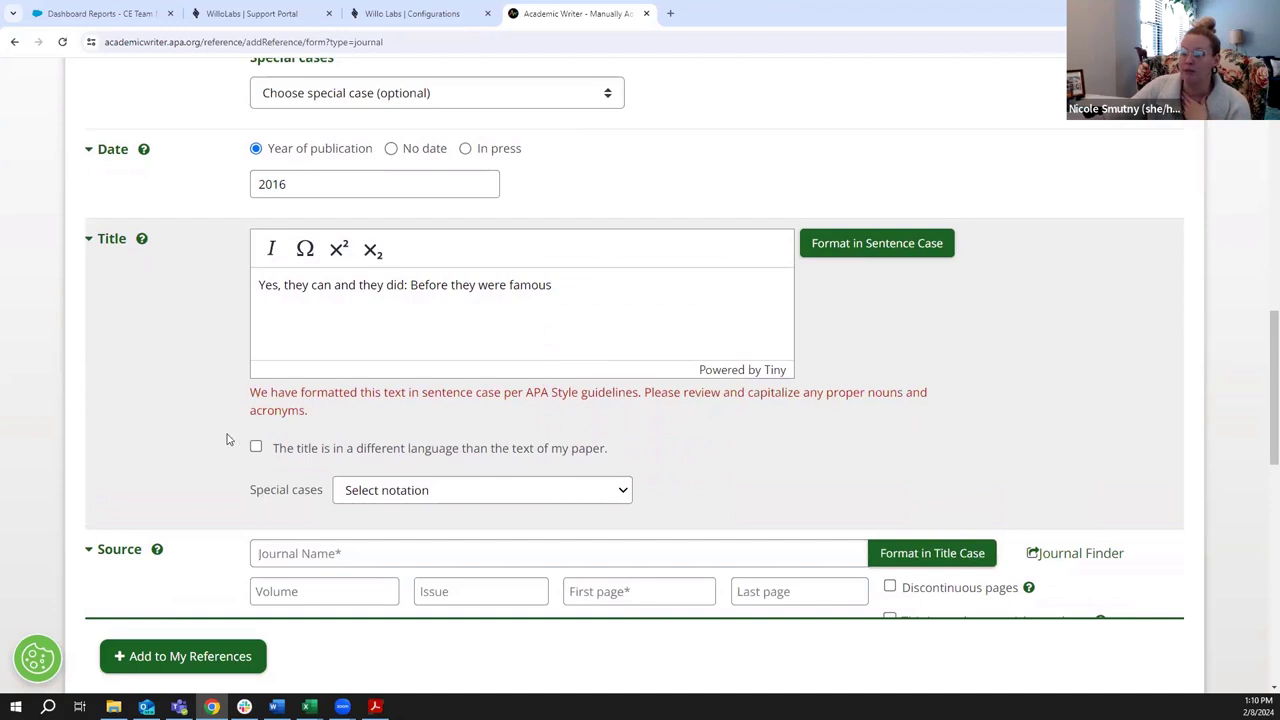
# Enter "English in Texas" as the journal name in the Source section
pyautogui.scroll(-3, 226, 440)
pyautogui.click(295, 290)
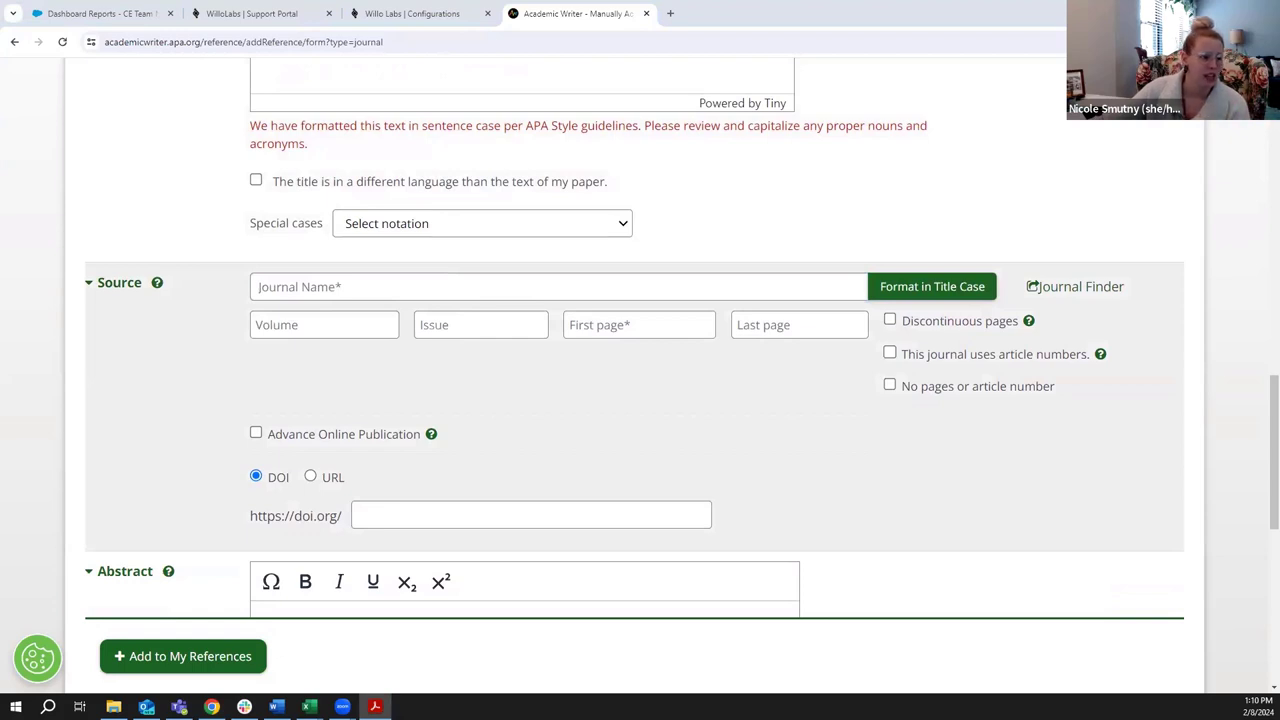
pyautogui.click(555, 381)
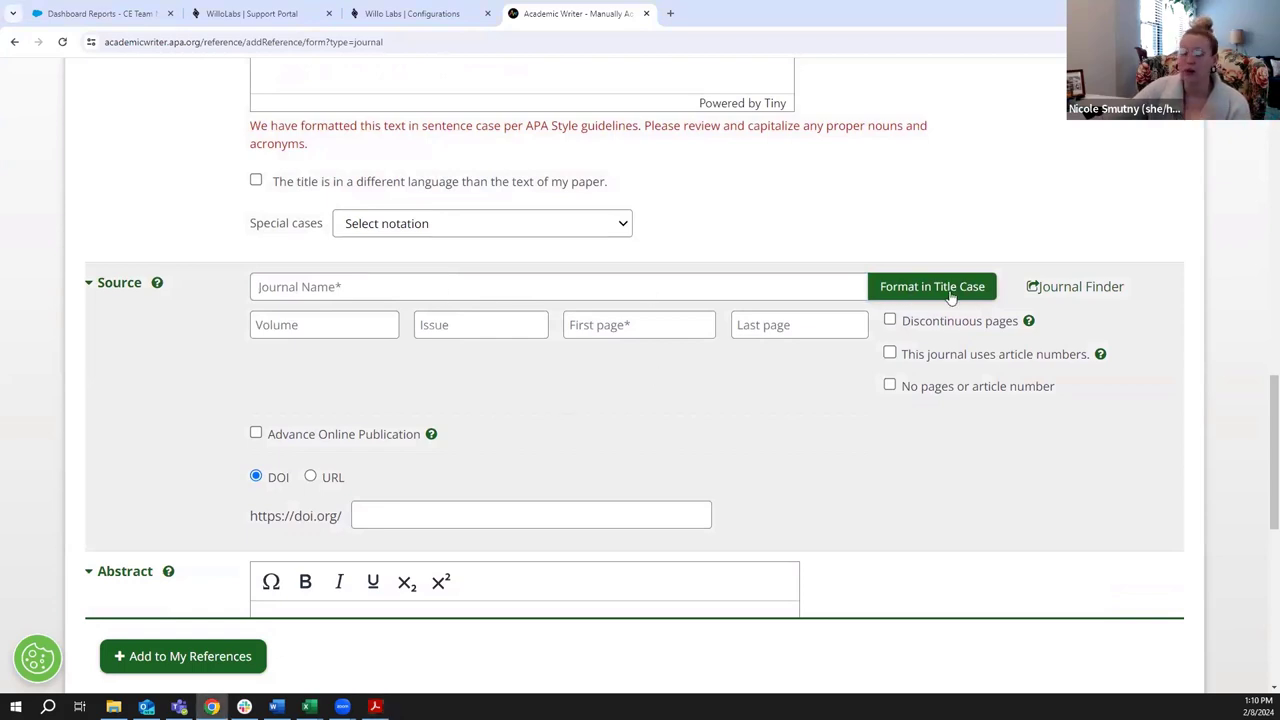
pyautogui.click(625, 286)
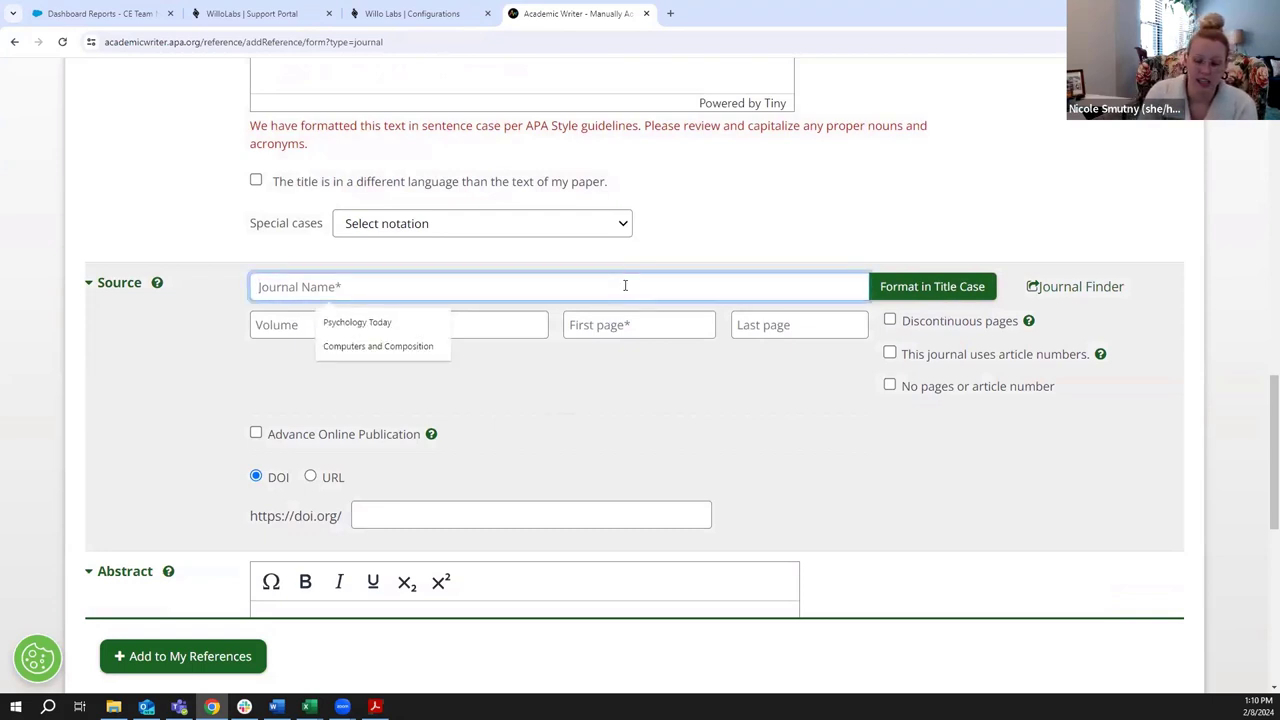
pyautogui.write('Englishj')
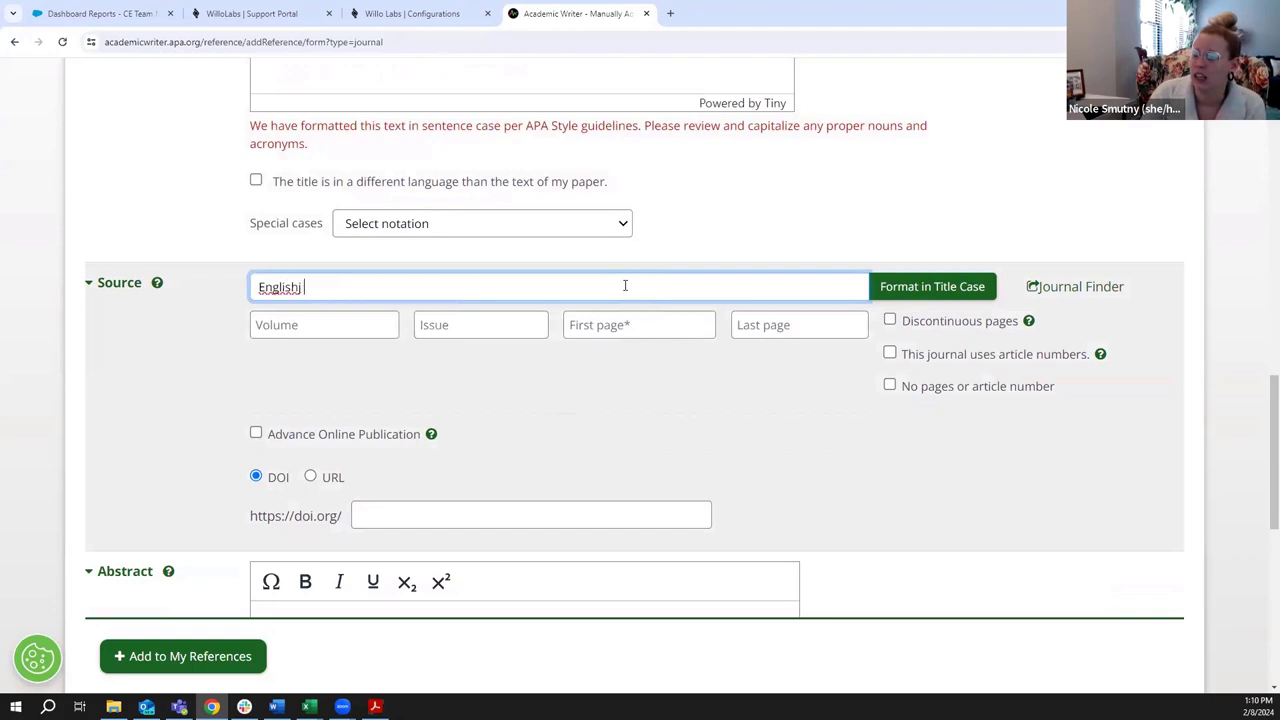
pyautogui.press('BackSpace')
pyautogui.press('BackSpace')
pyautogui.write('in T')
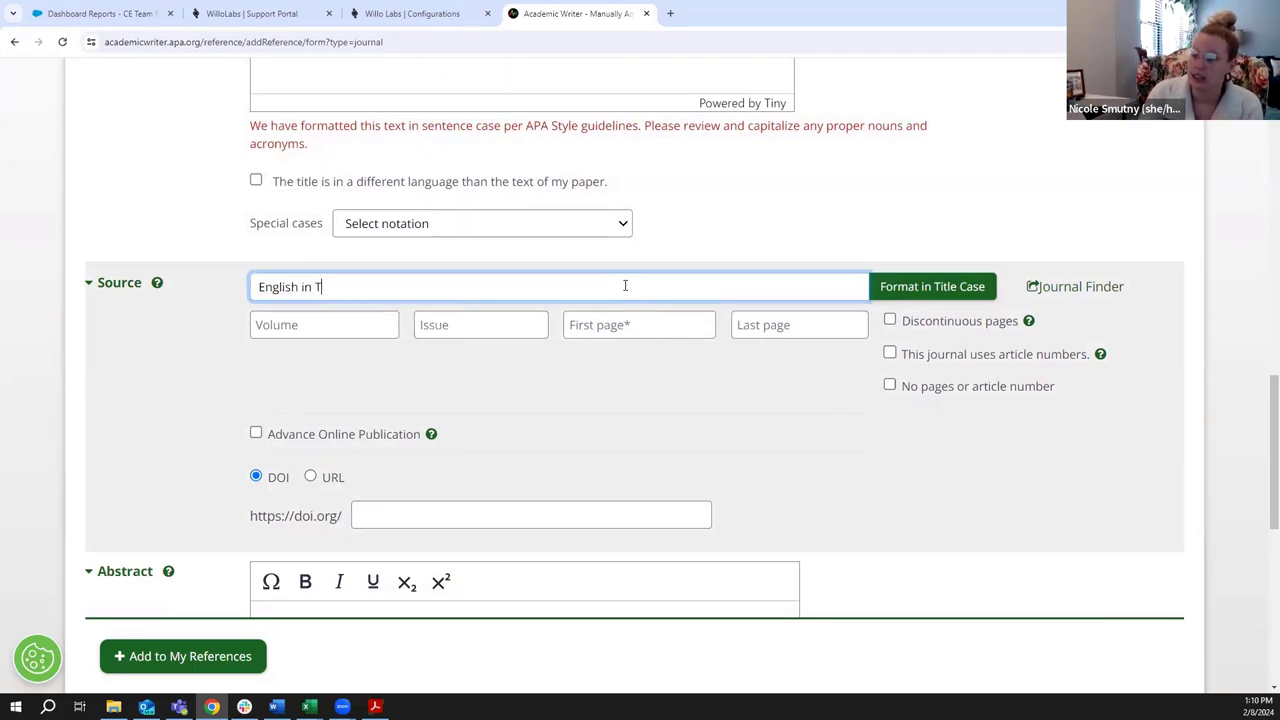
pyautogui.write('exas')
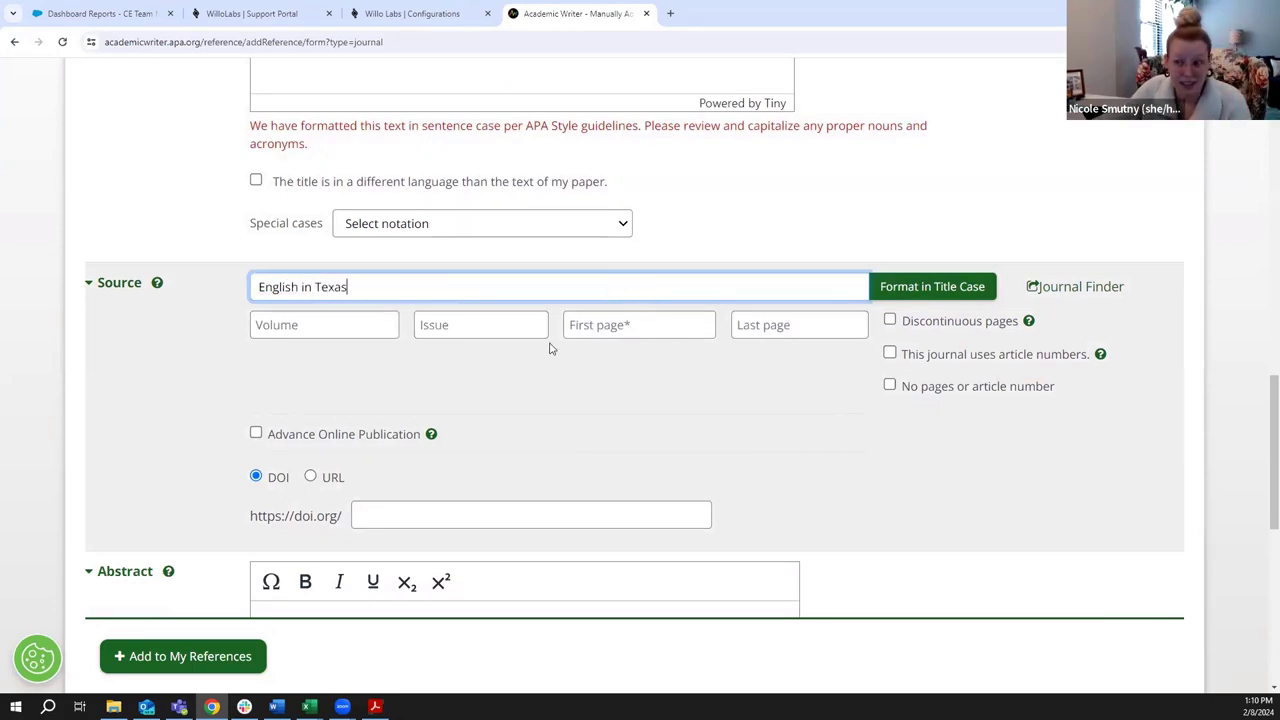
# Enter 46.1 as the journal's volume and leave the issue blank
pyautogui.click(377, 329)
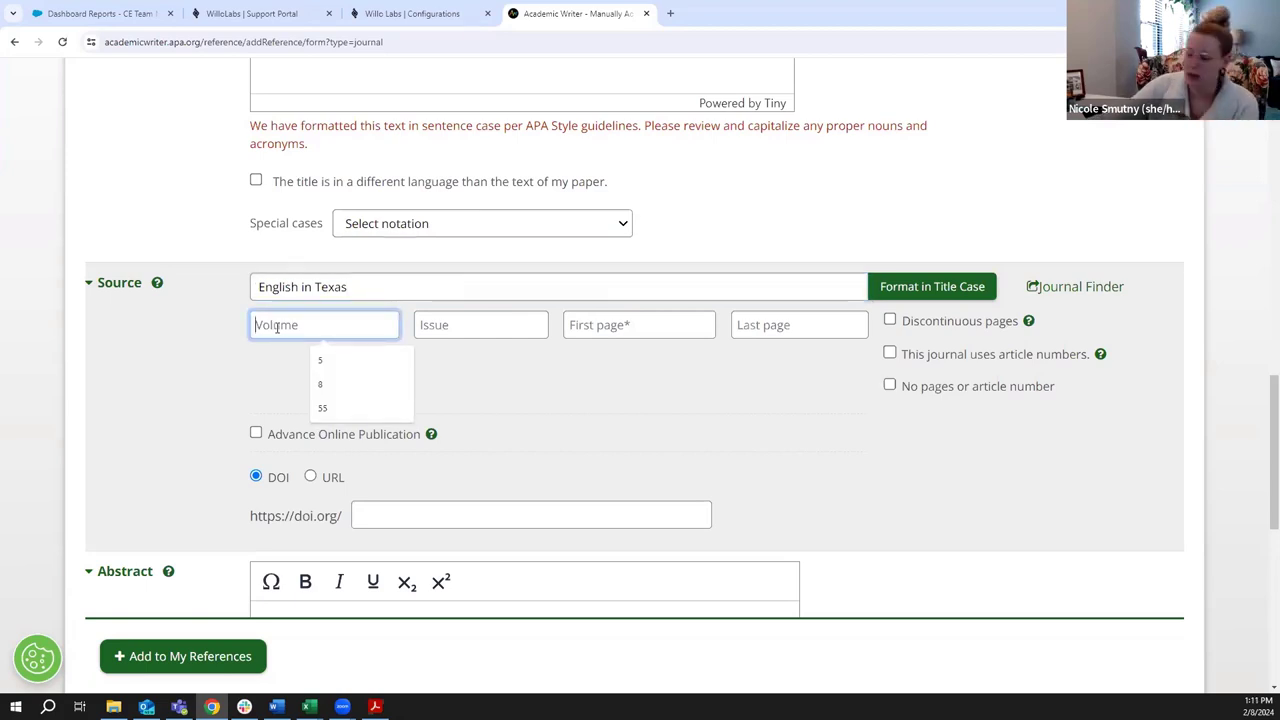
pyautogui.write('46.1')
pyautogui.click(456, 327)
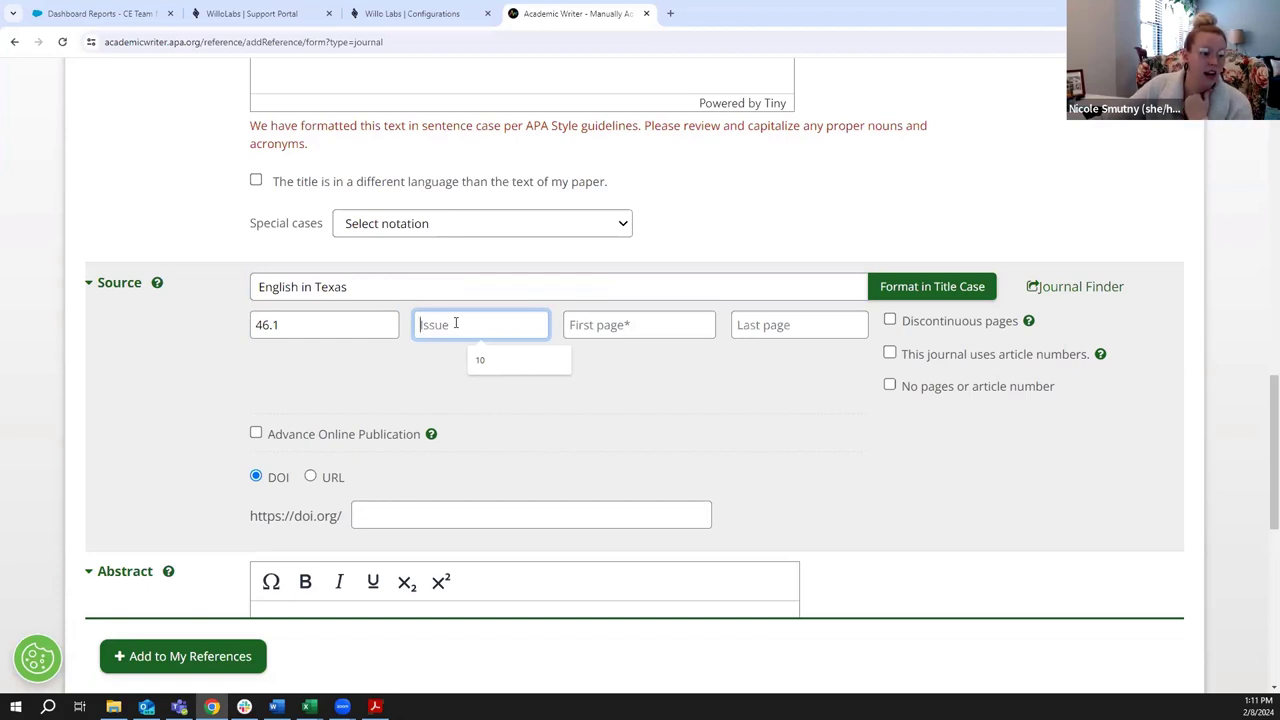
pyautogui.click(445, 387)
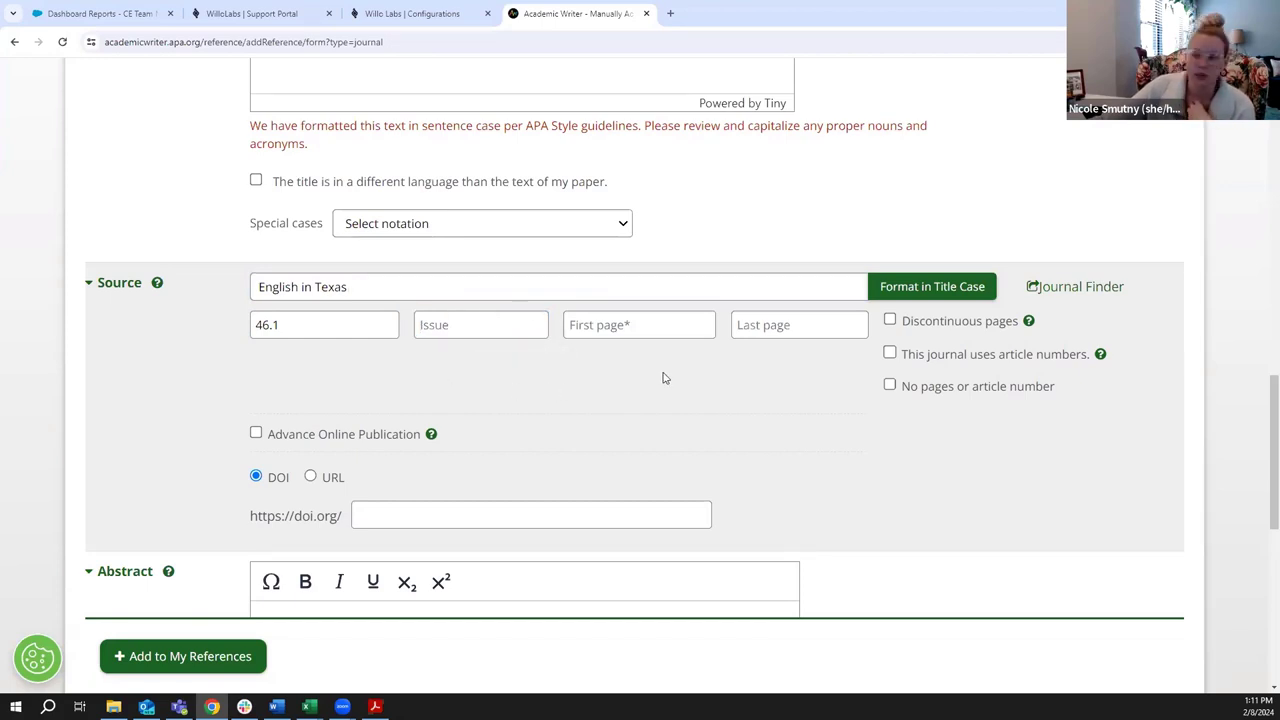
# Enter the article's page range in the Source section, with 5 as the first page and 10 as the last
pyautogui.click(631, 326)
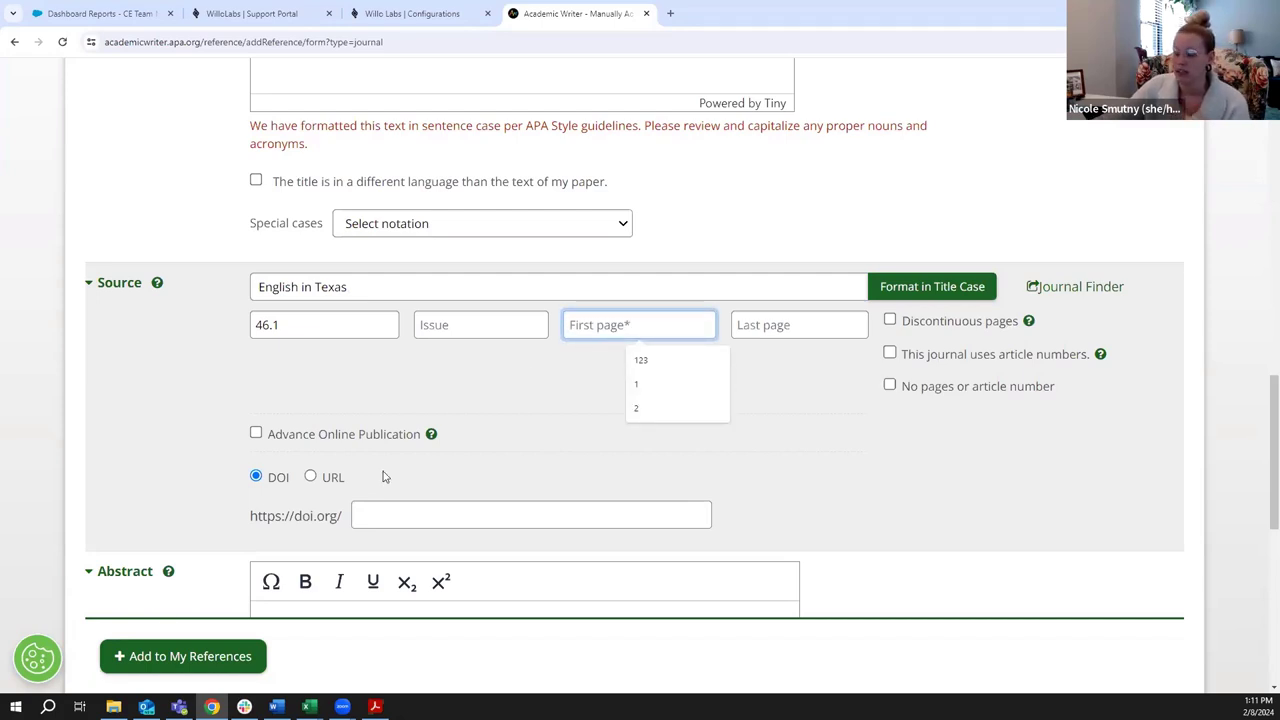
pyautogui.write('5')
pyautogui.press('Tab')
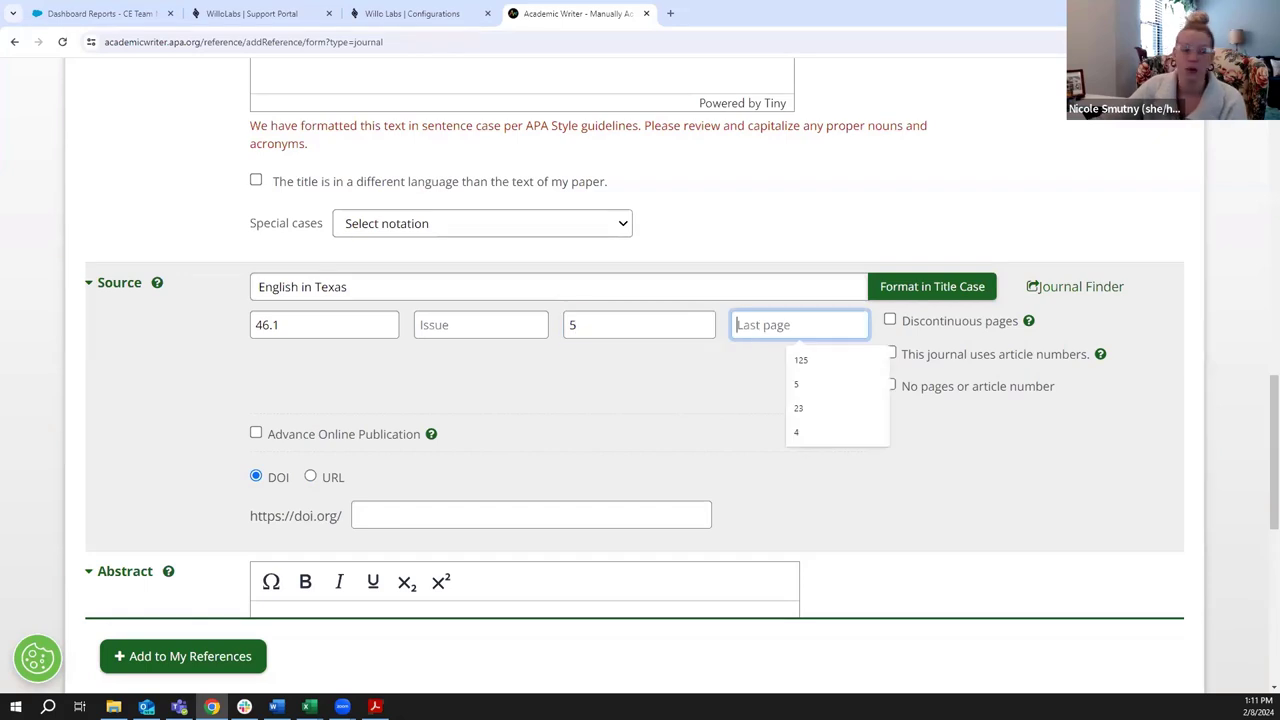
pyautogui.hotkey('alt', 'Tab')
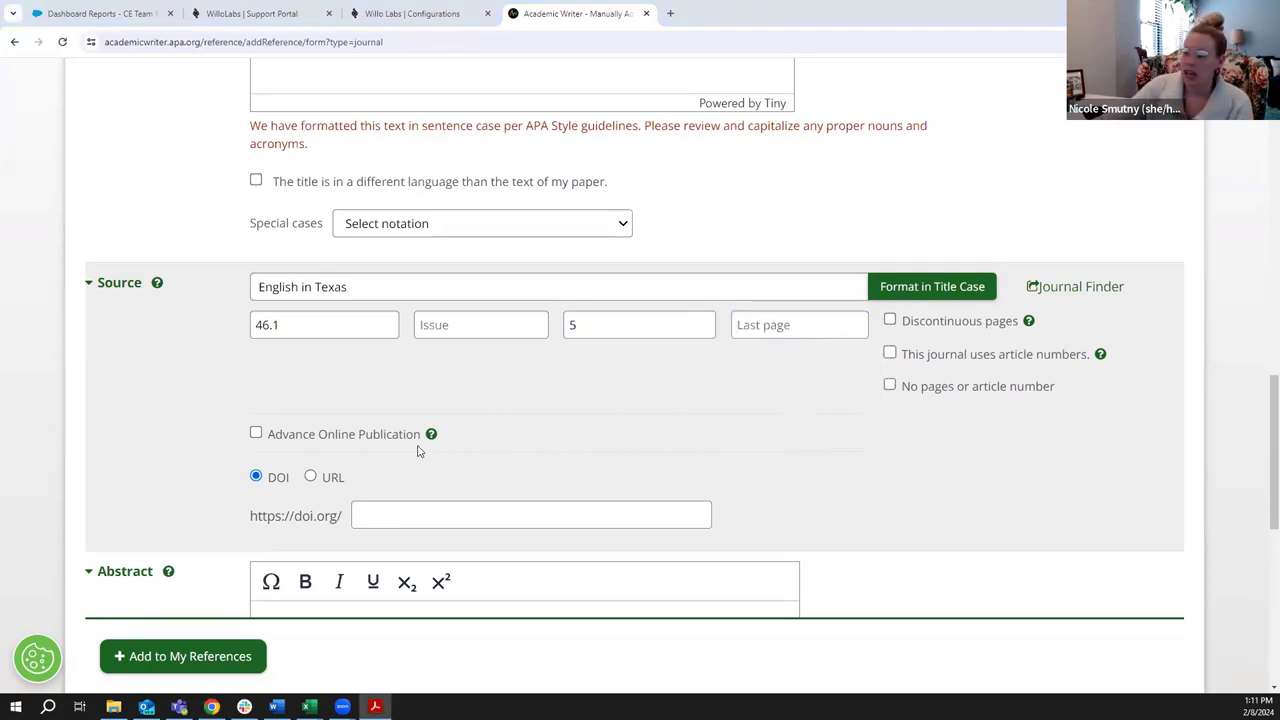
pyautogui.click(778, 324)
pyautogui.write('10')
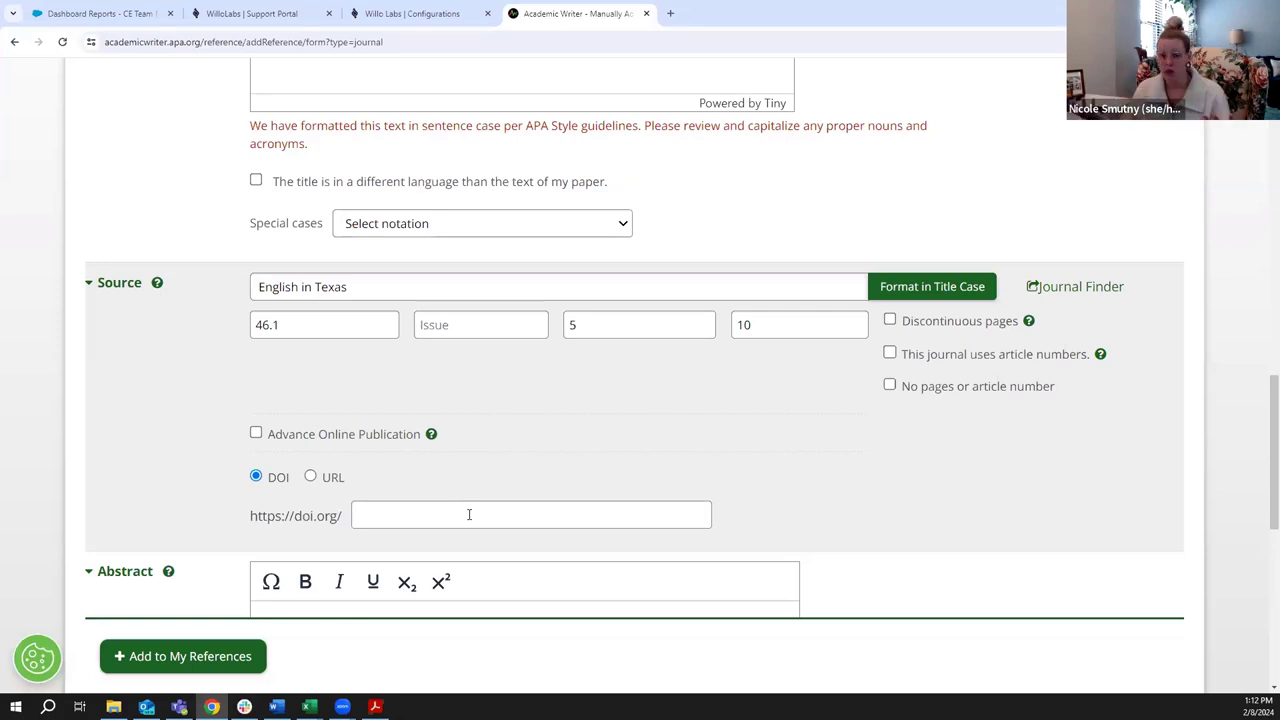
# Look over the optional sections below Source, and check the guidance for the Abstract field without entering any text
pyautogui.scroll(-1, 446, 432)
pyautogui.scroll(-2, 251, 306)
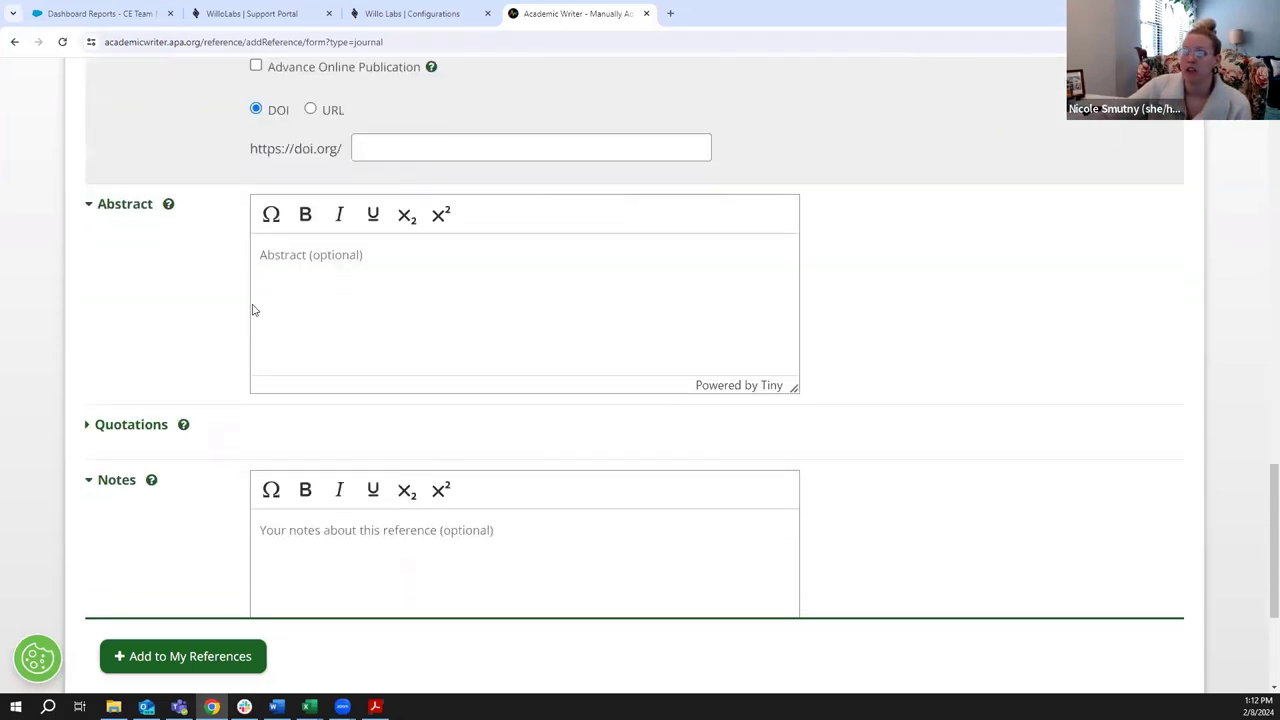
pyautogui.scroll(-1, 194, 323)
pyautogui.scroll(-1, 184, 440)
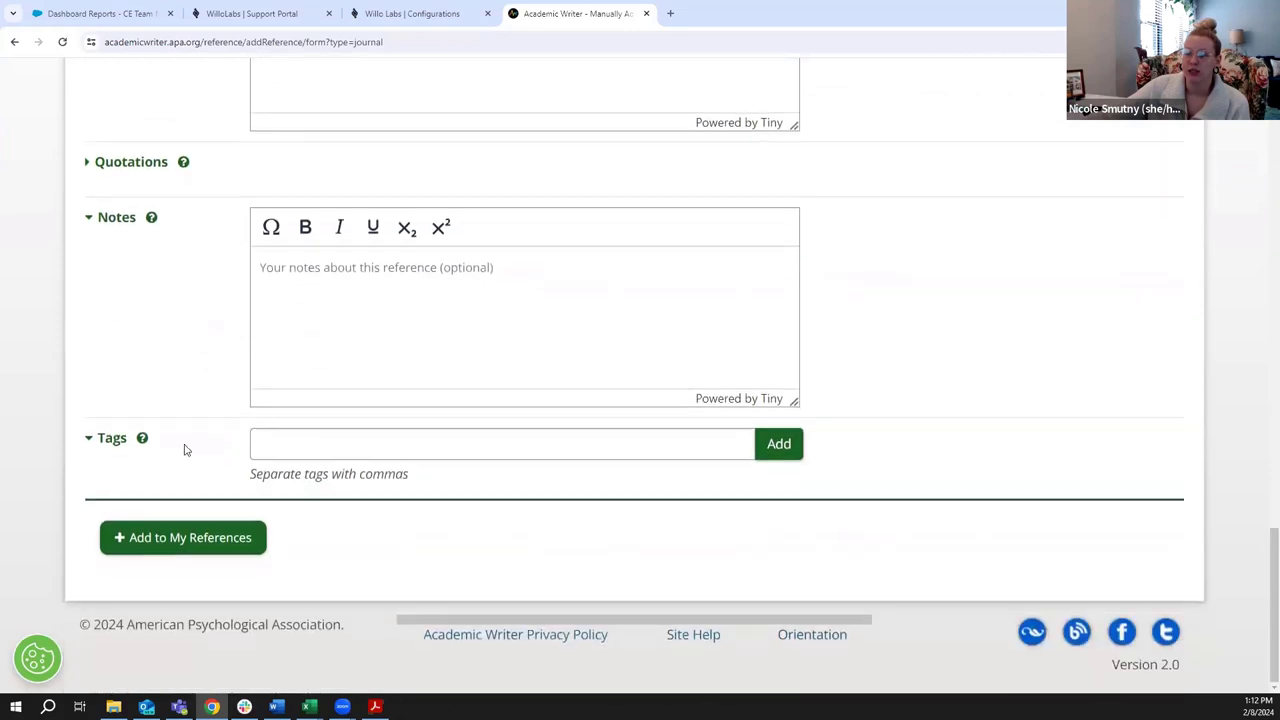
pyautogui.scroll(3, 189, 460)
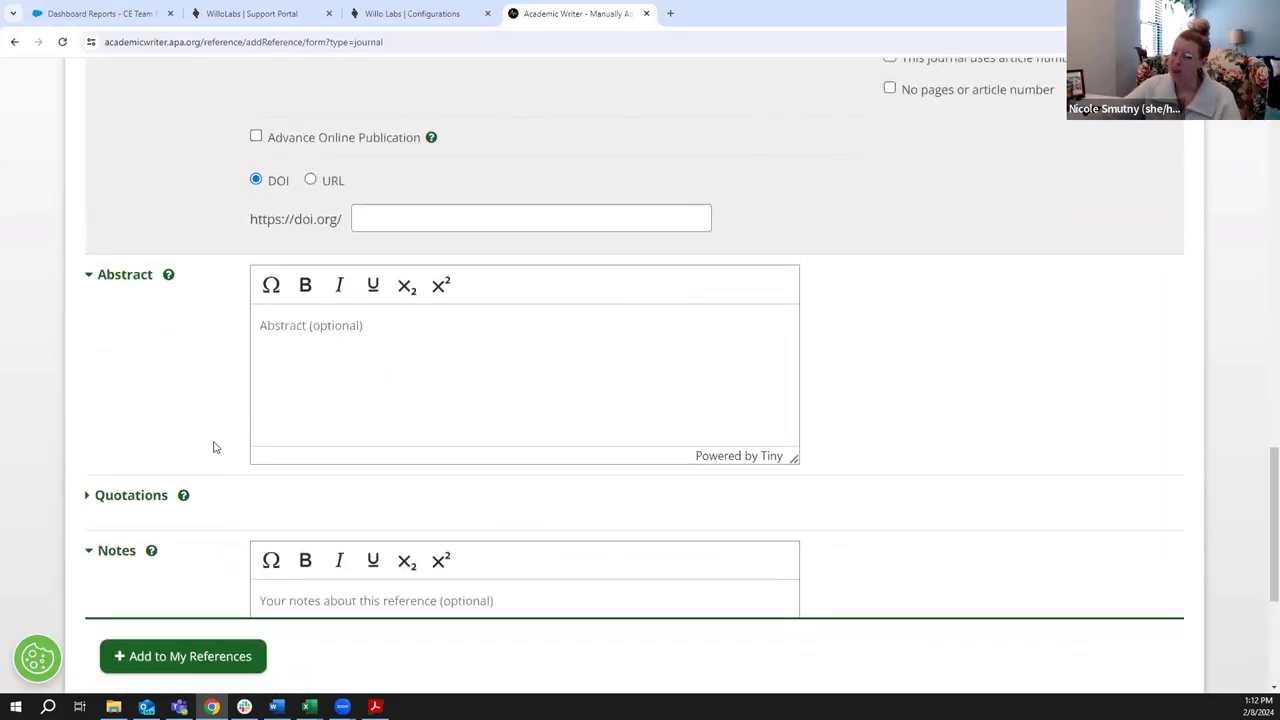
pyautogui.click(369, 327)
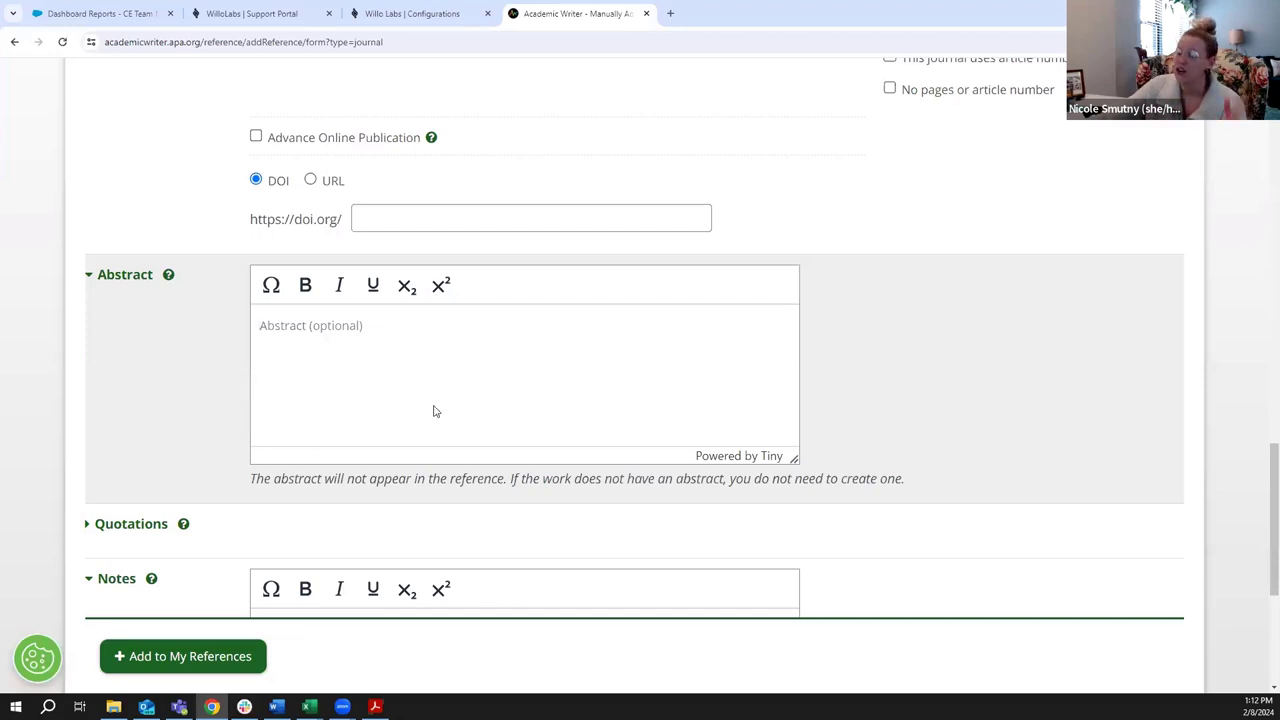
# Expand the Quotations section and review its fields for quotation text, commentary and page or paragraph location
pyautogui.scroll(-3, 386, 376)
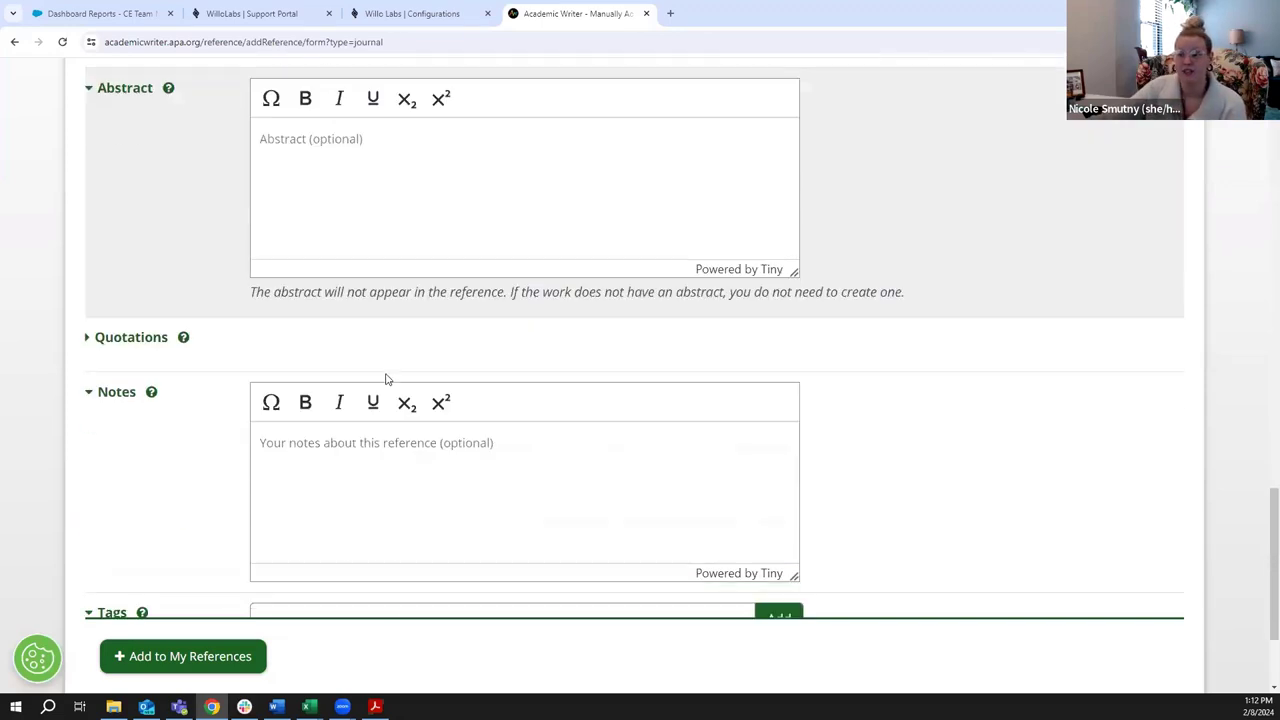
pyautogui.scroll(-1, 108, 271)
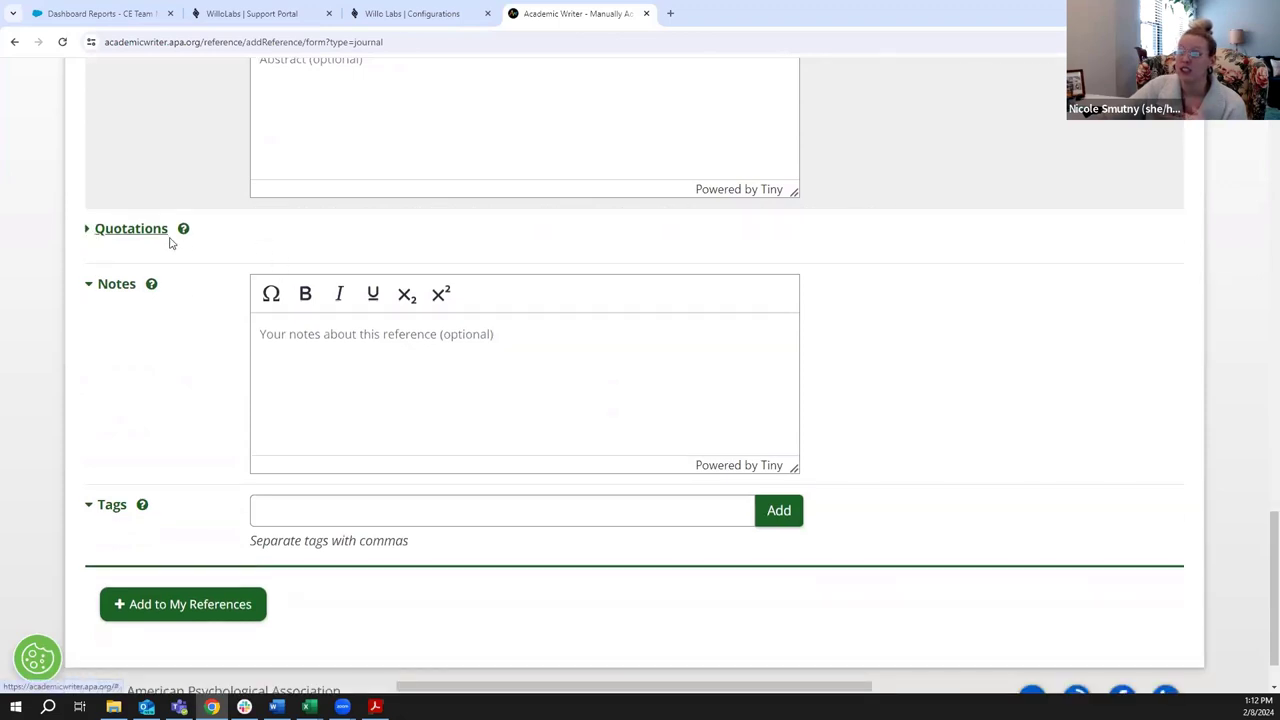
pyautogui.click(88, 230)
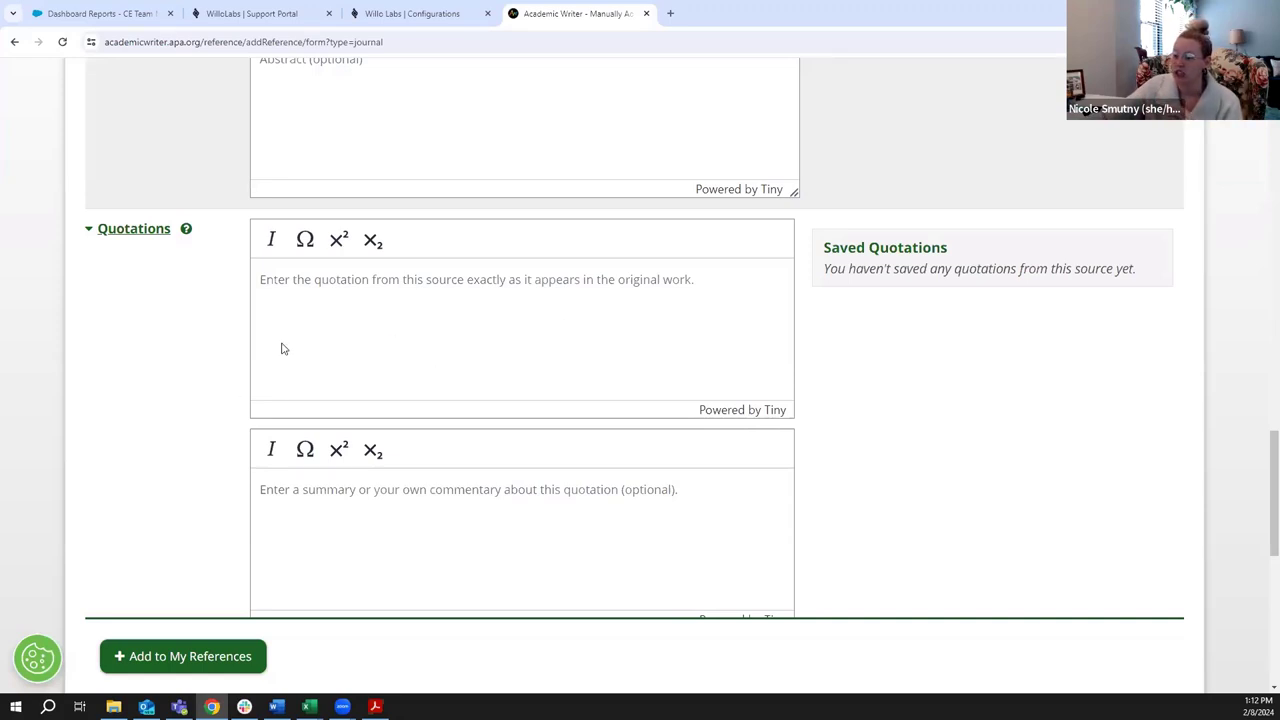
pyautogui.scroll(-2, 508, 346)
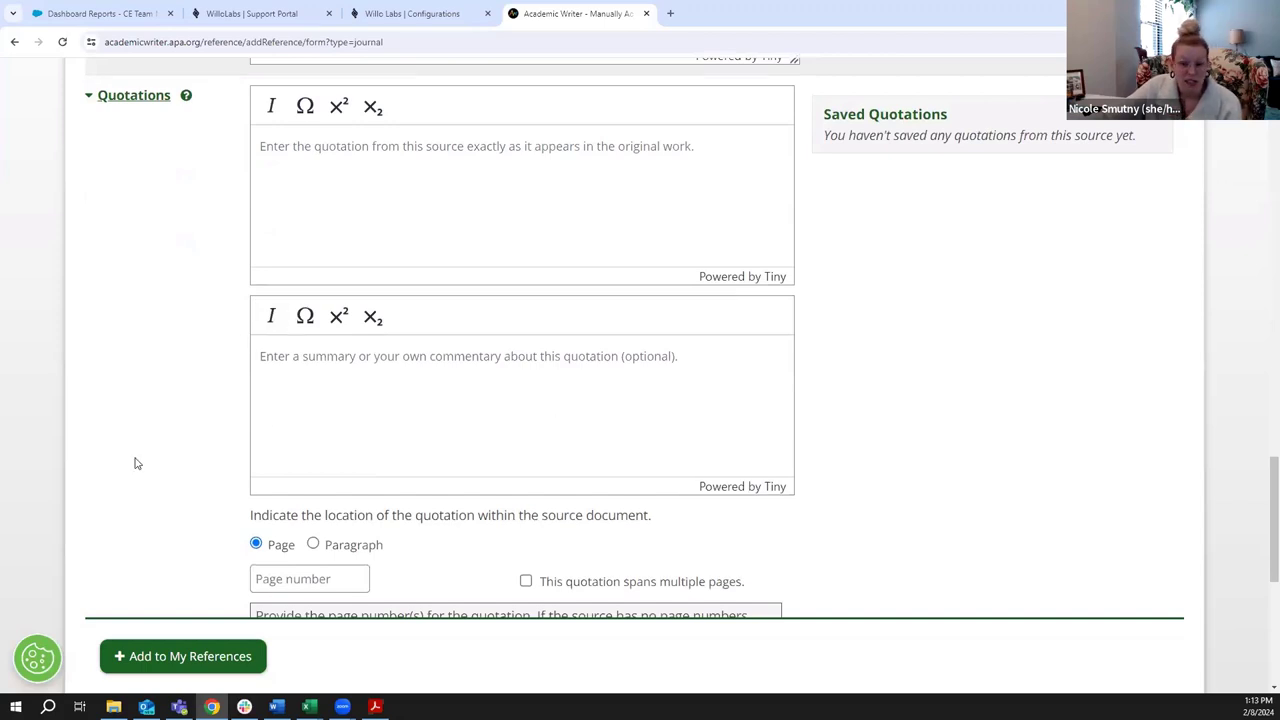
pyautogui.scroll(-2, 137, 463)
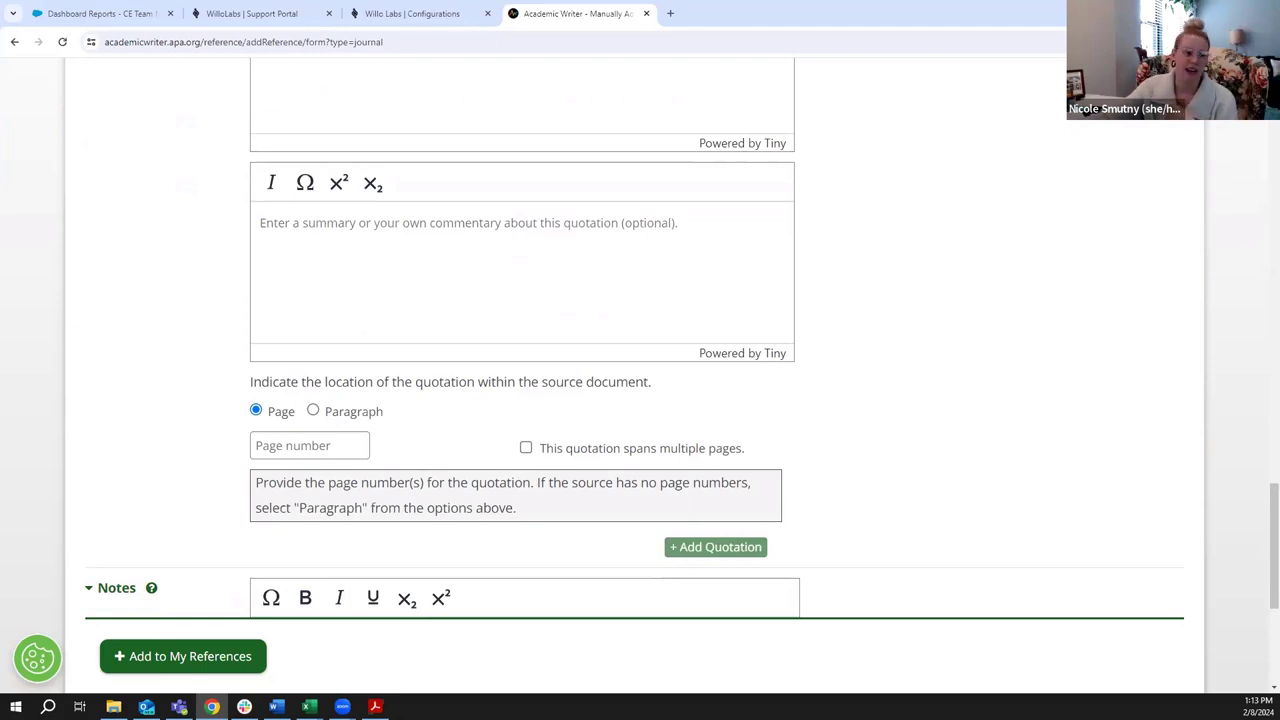
pyautogui.scroll(4, 280, 360)
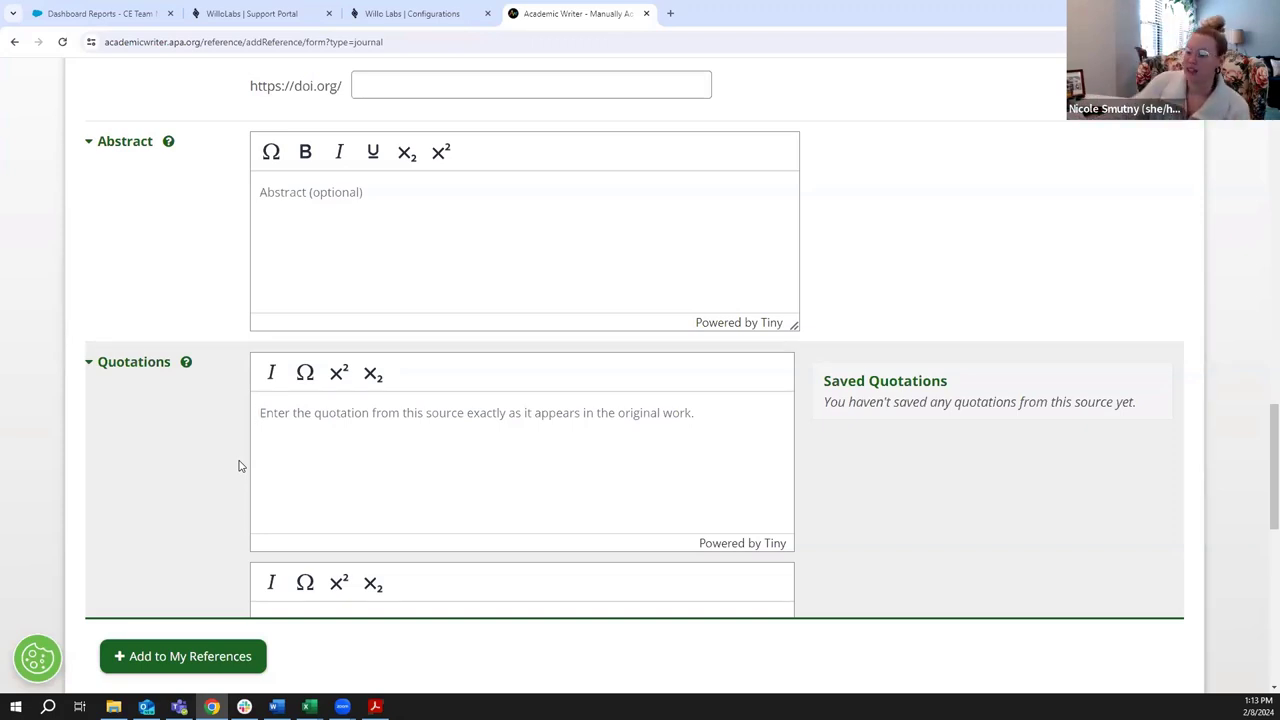
# Examine the optional Notes section and its guidance, leaving the notes empty
pyautogui.scroll(-3, 182, 399)
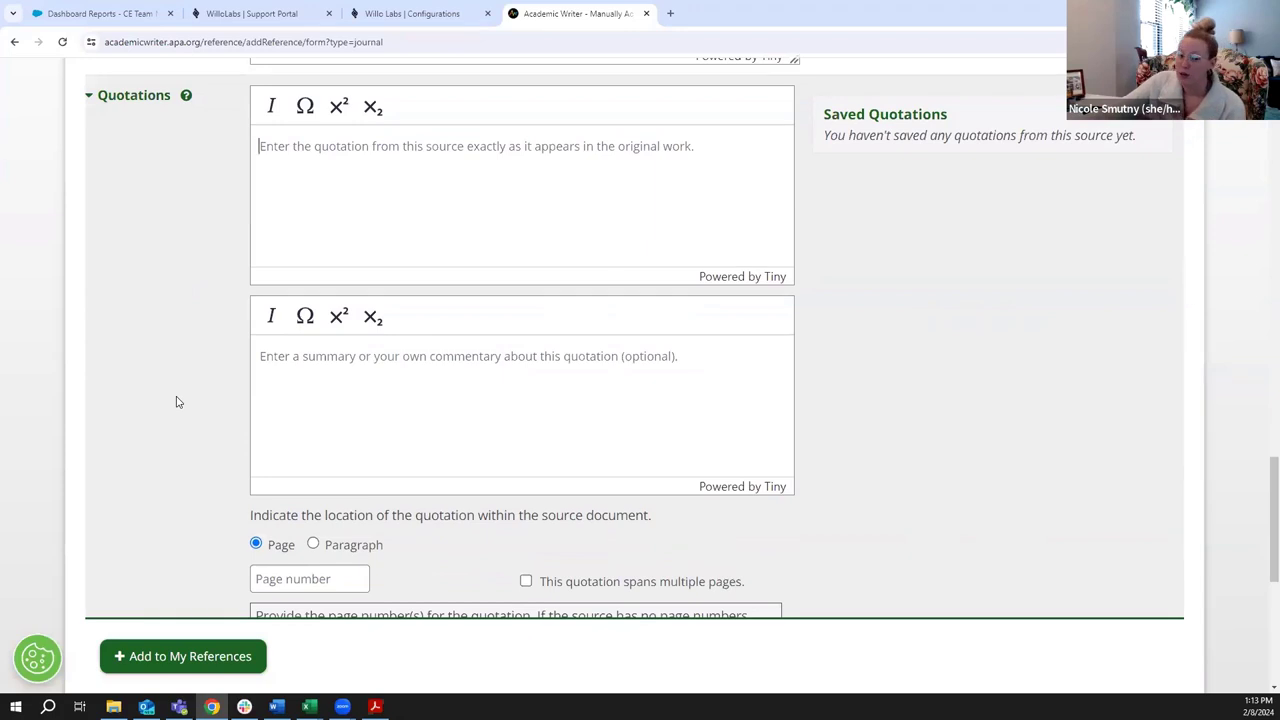
pyautogui.scroll(-2, 177, 401)
pyautogui.scroll(-2, 181, 402)
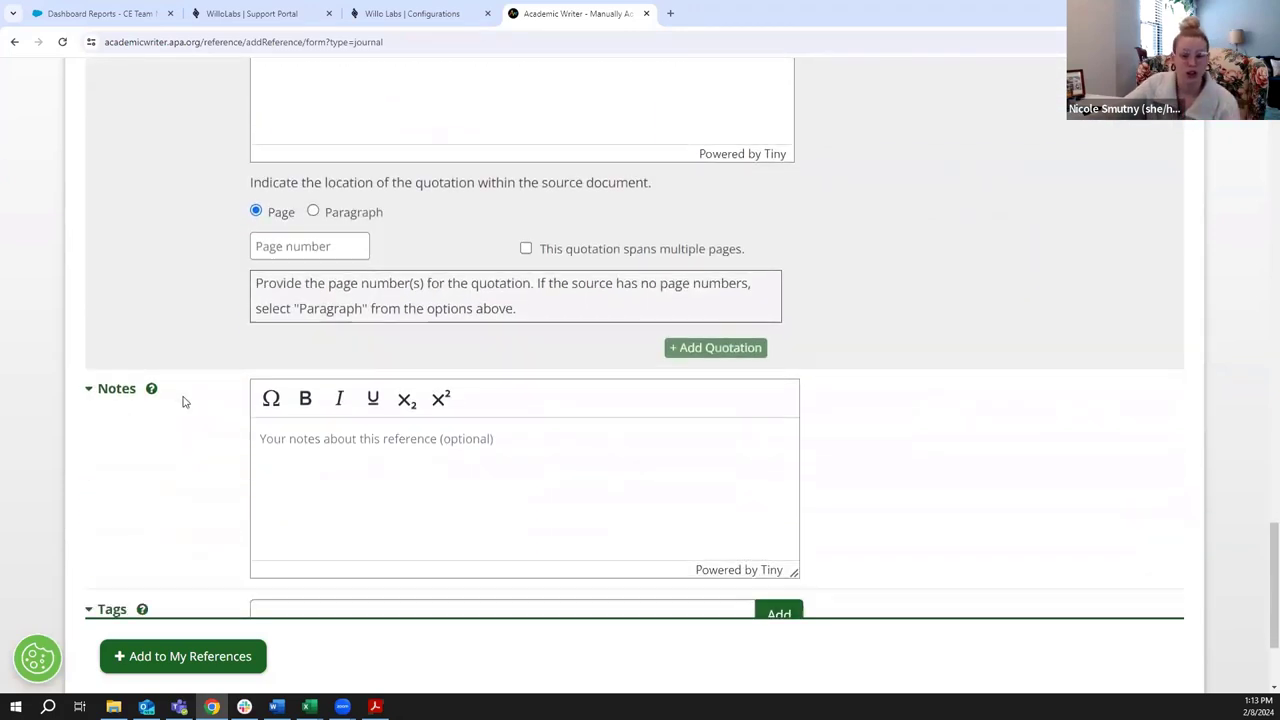
pyautogui.scroll(-2, 182, 400)
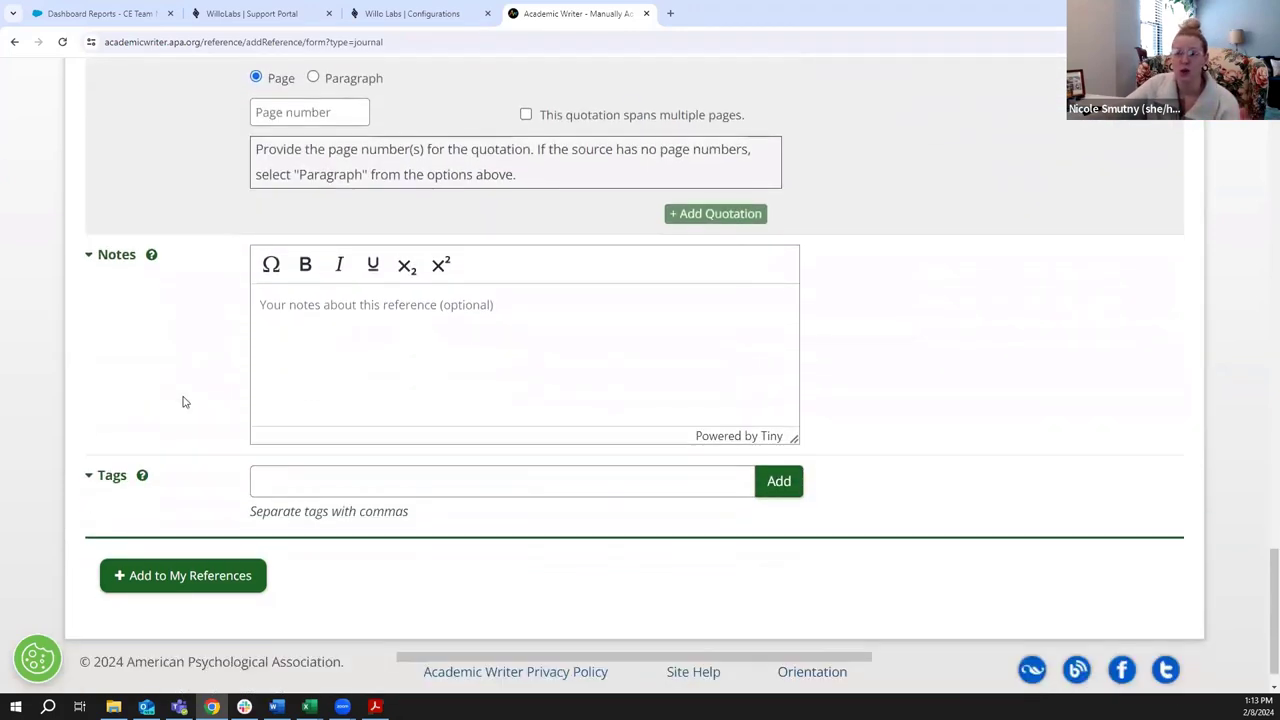
pyautogui.click(383, 334)
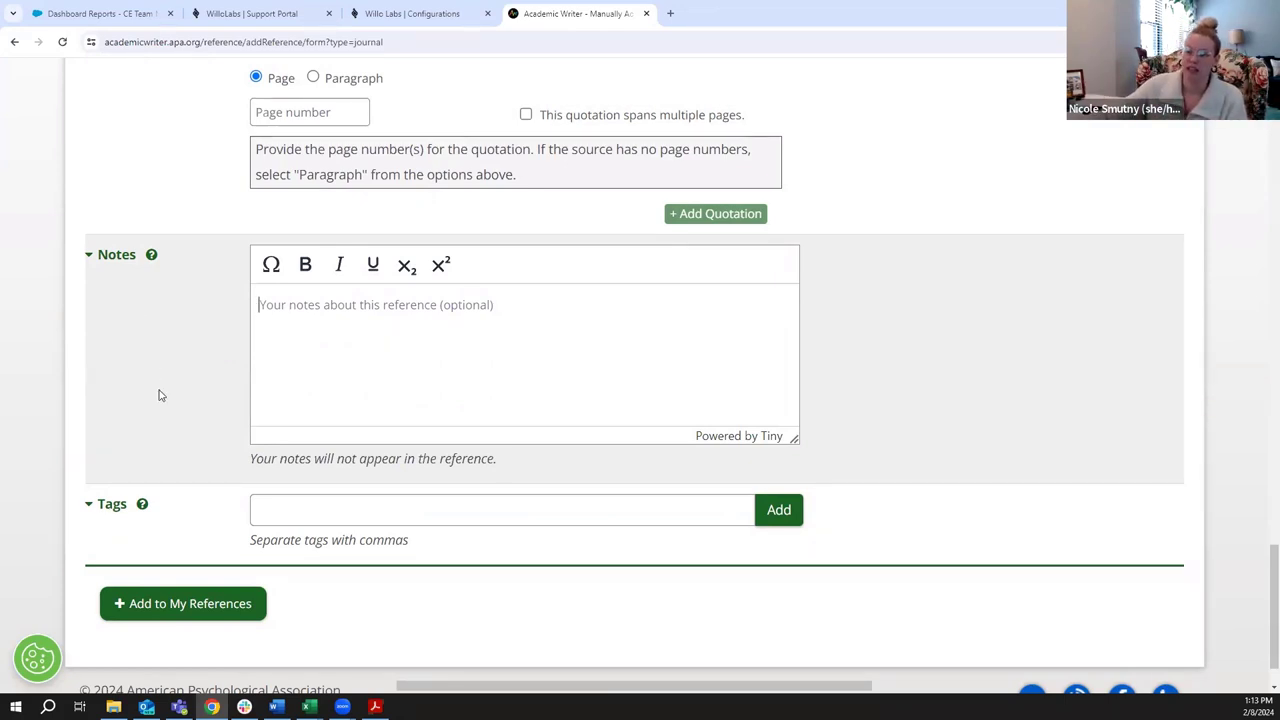
# Add the tags "education", "literacy" and "authors of books" to the reference
pyautogui.click(296, 510)
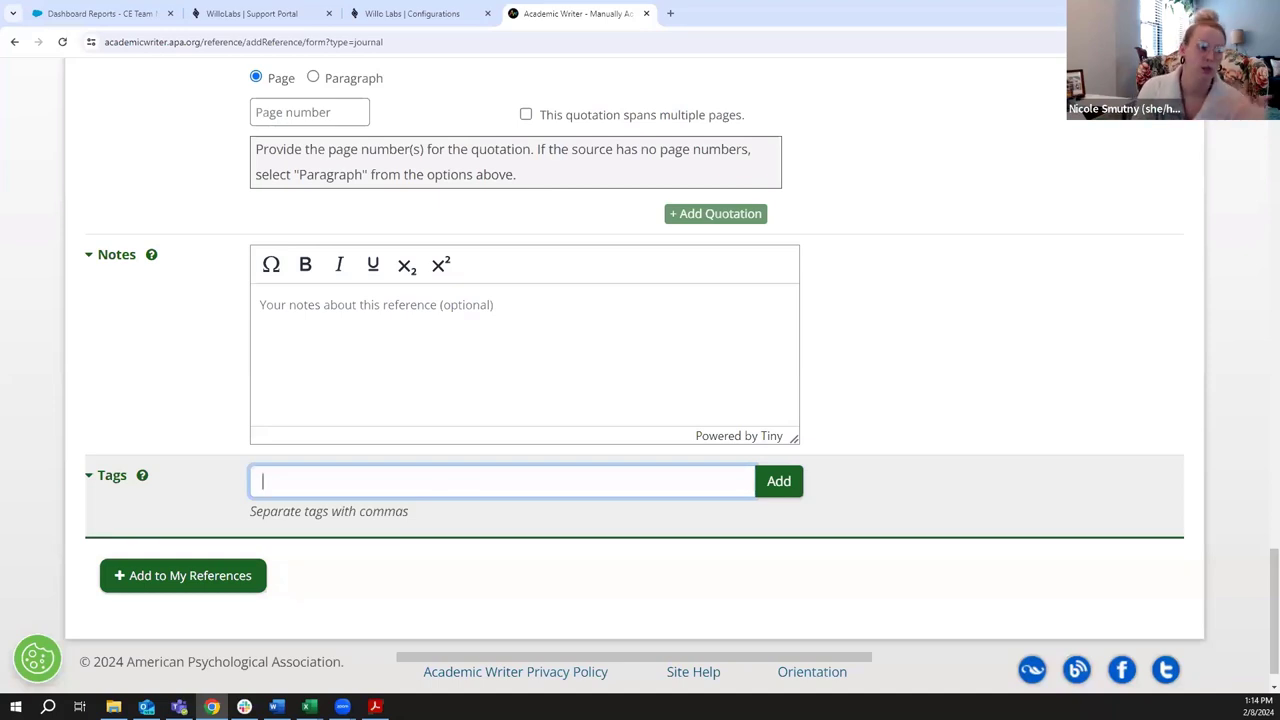
pyautogui.write('education')
pyautogui.press('Return')
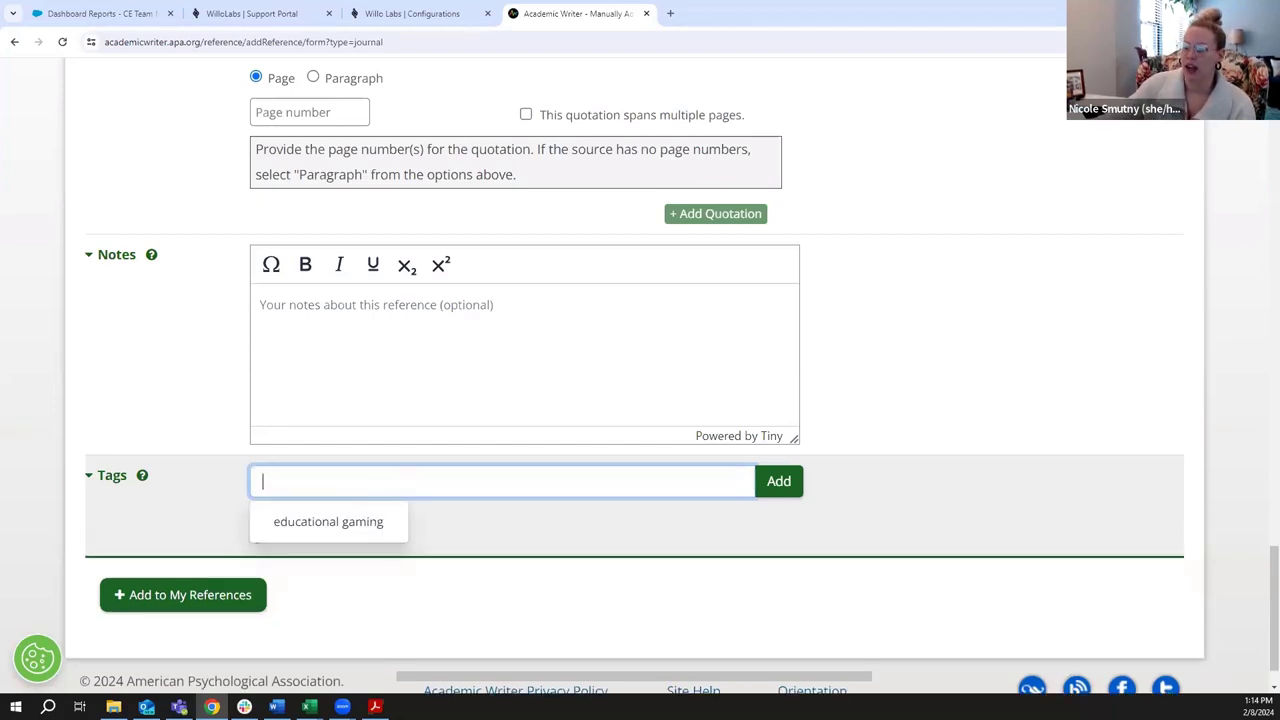
pyautogui.click(514, 548)
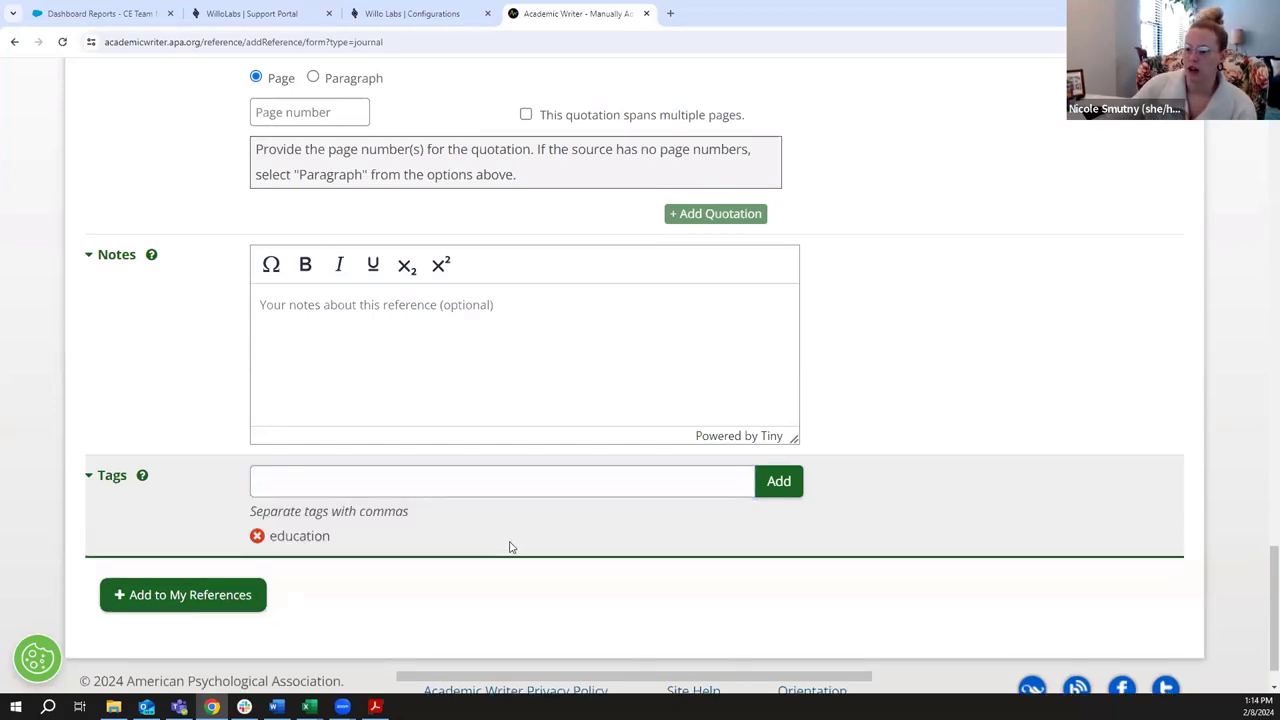
pyautogui.click(354, 478)
pyautogui.write('literacy')
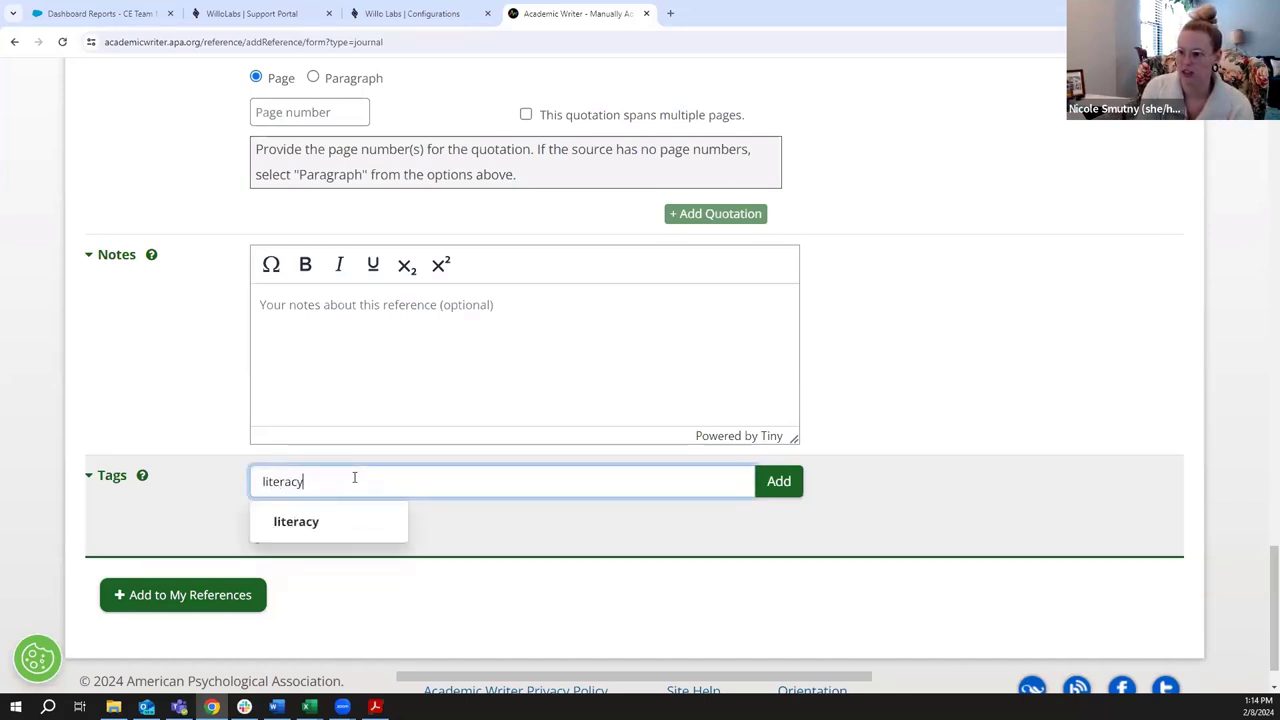
pyautogui.press('Return')
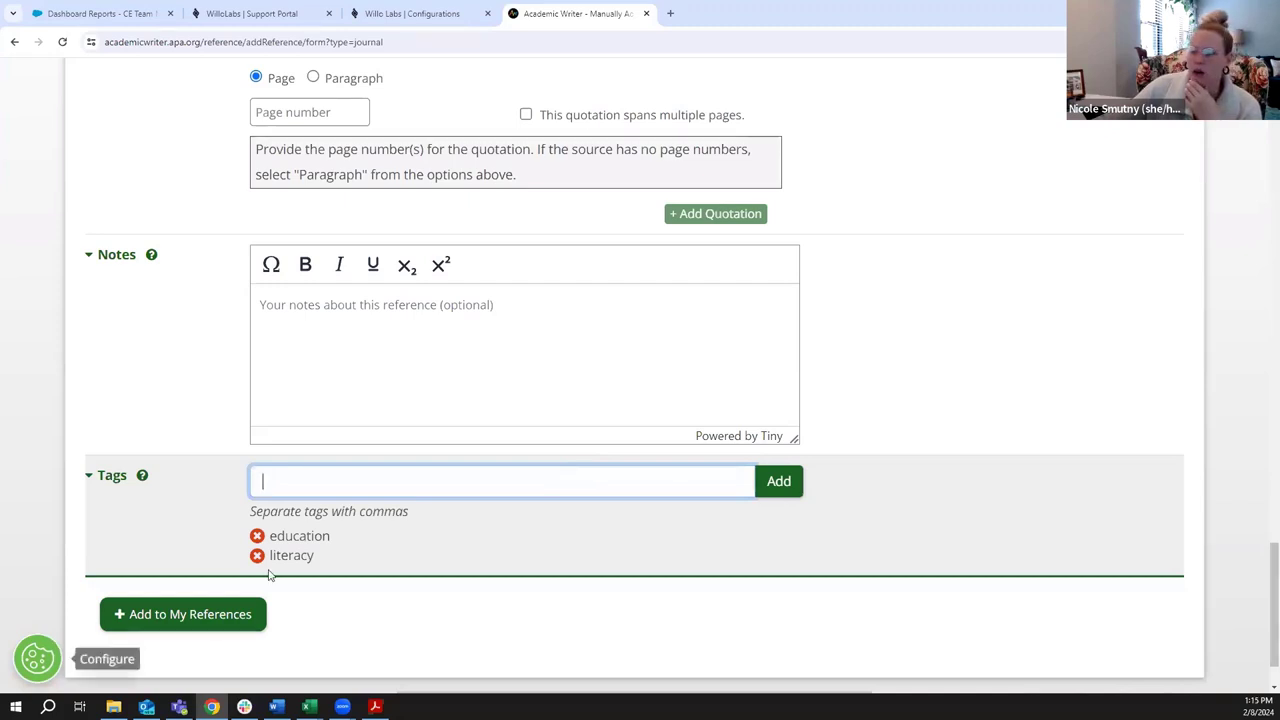
pyautogui.write('au')
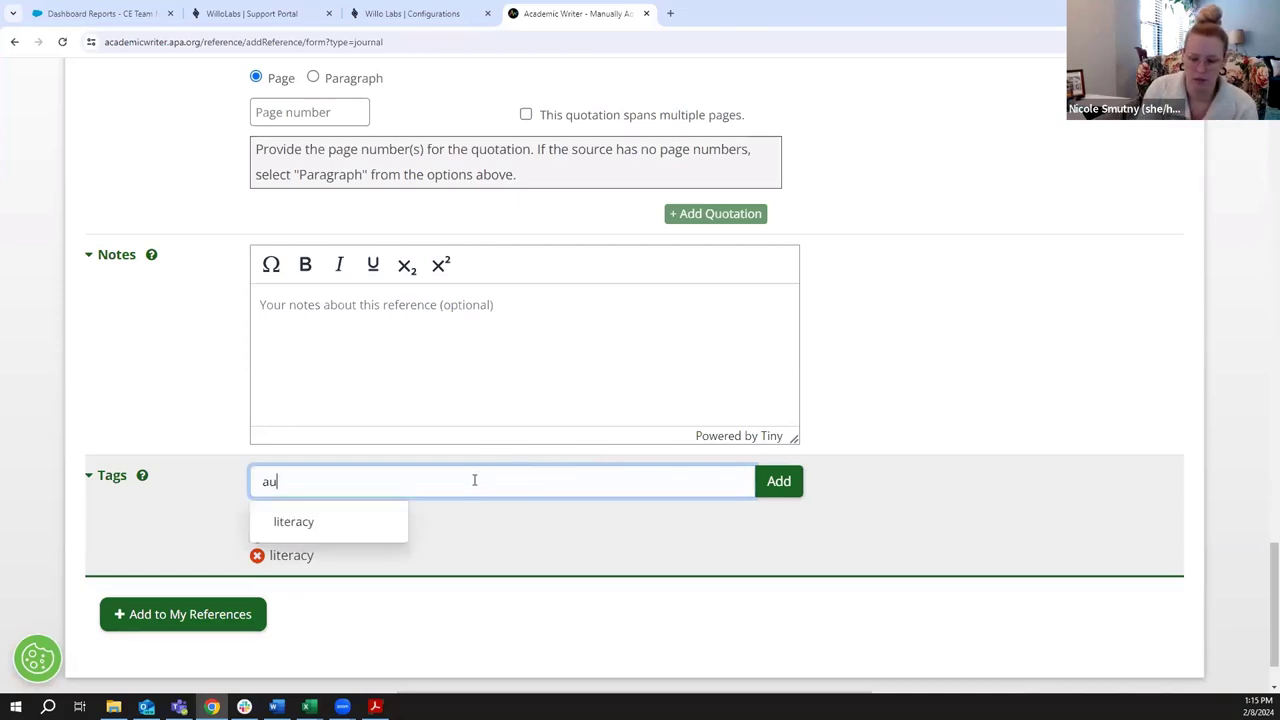
pyautogui.write('thors of books')
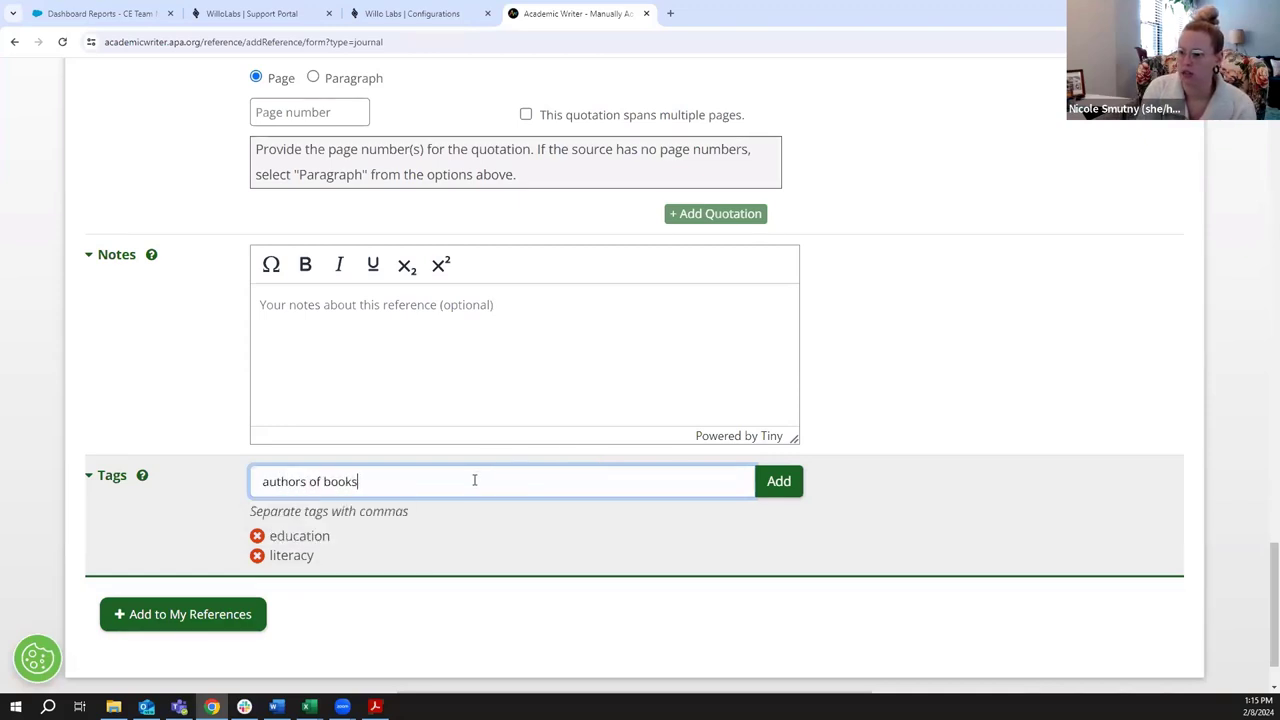
pyautogui.press('Return')
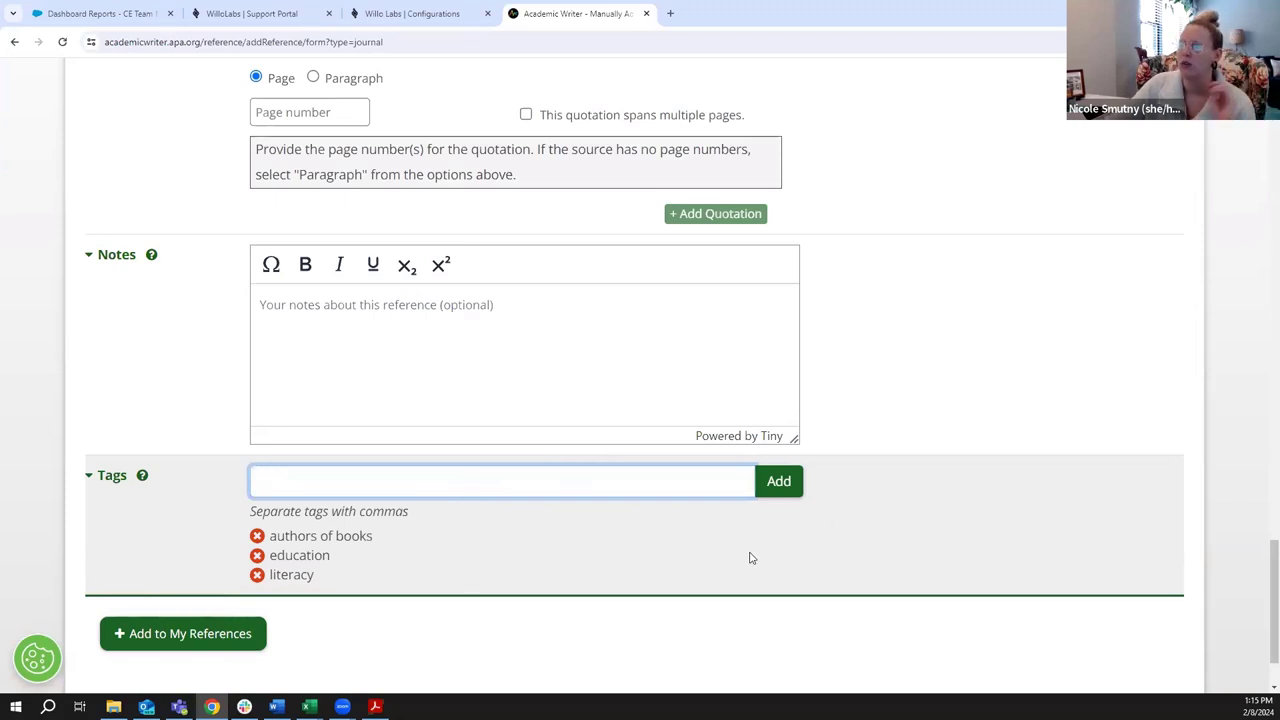
pyautogui.click(655, 560)
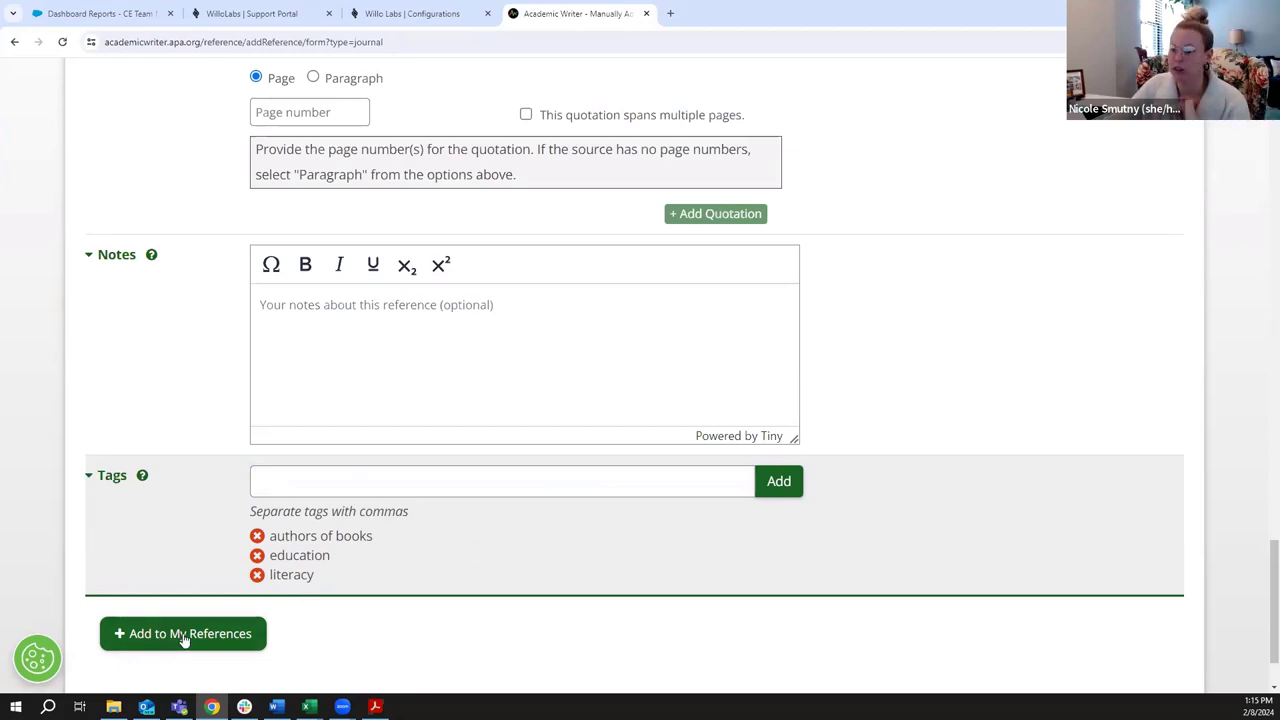
# Review the completed form, add the reference to My References, and check the formatted citation
pyautogui.scroll(15, 206, 617)
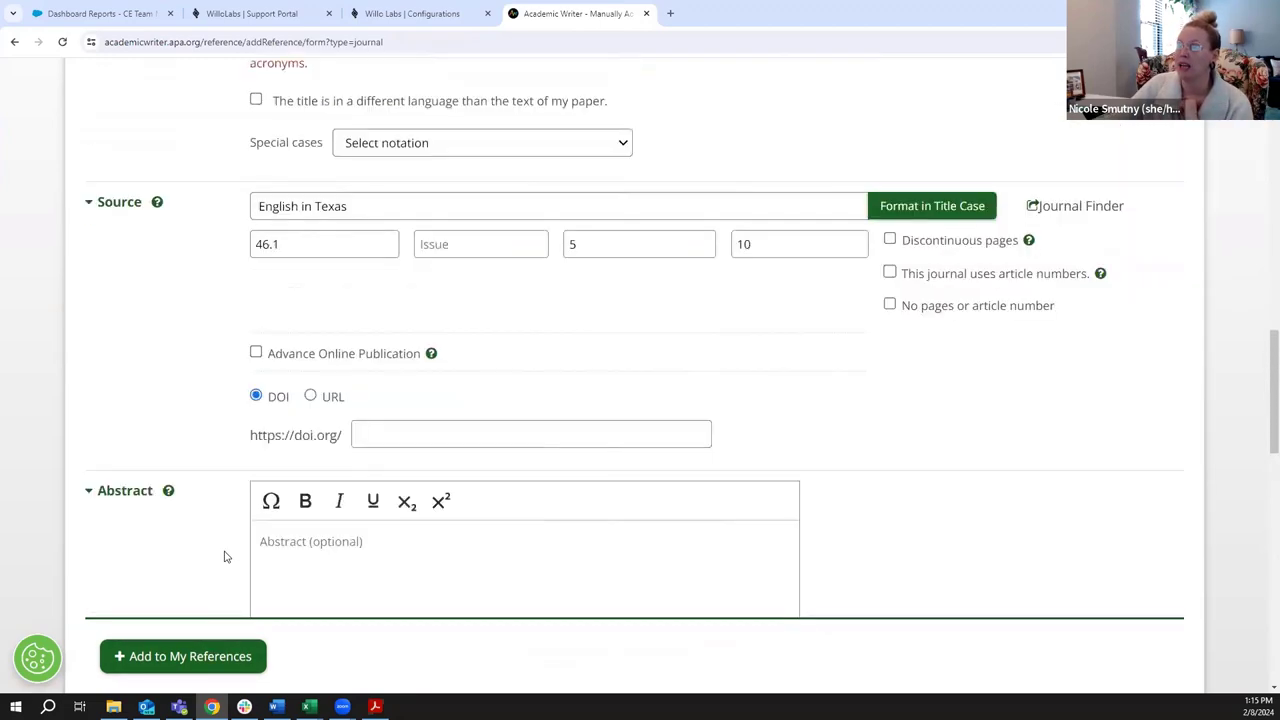
pyautogui.scroll(6, 198, 533)
pyautogui.scroll(-15, 198, 533)
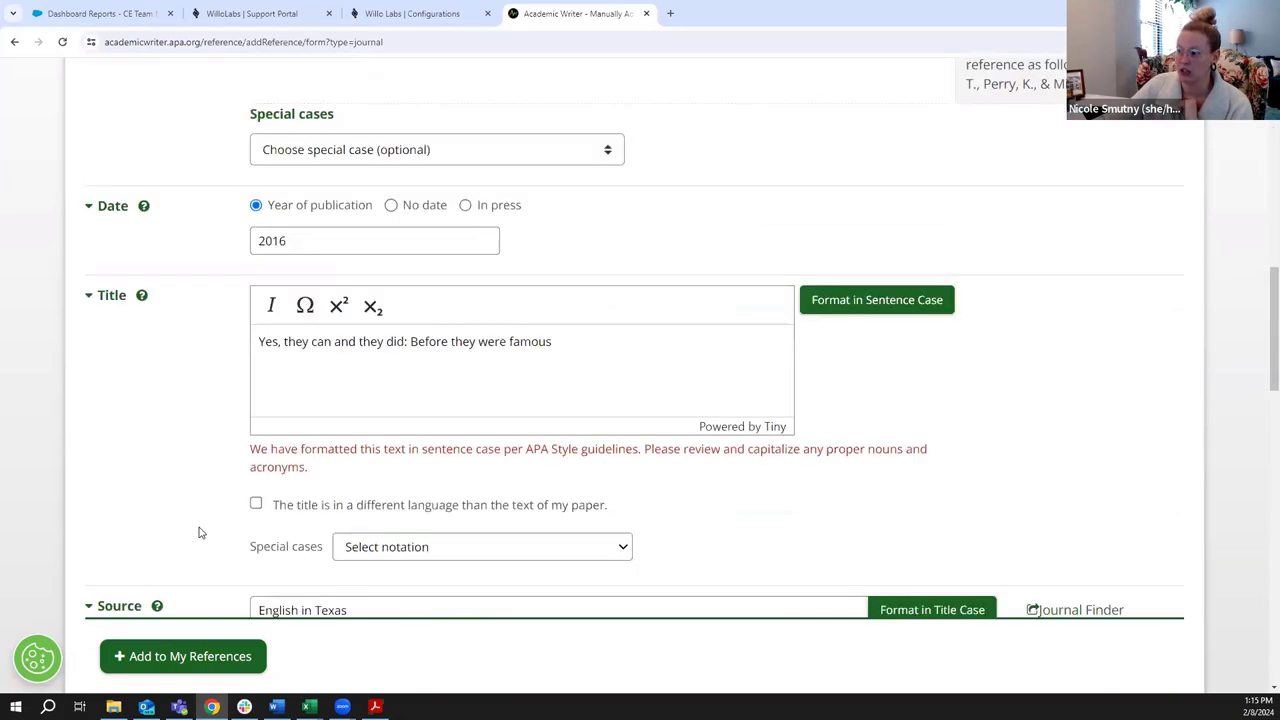
pyautogui.scroll(-10, 201, 532)
pyautogui.click(160, 547)
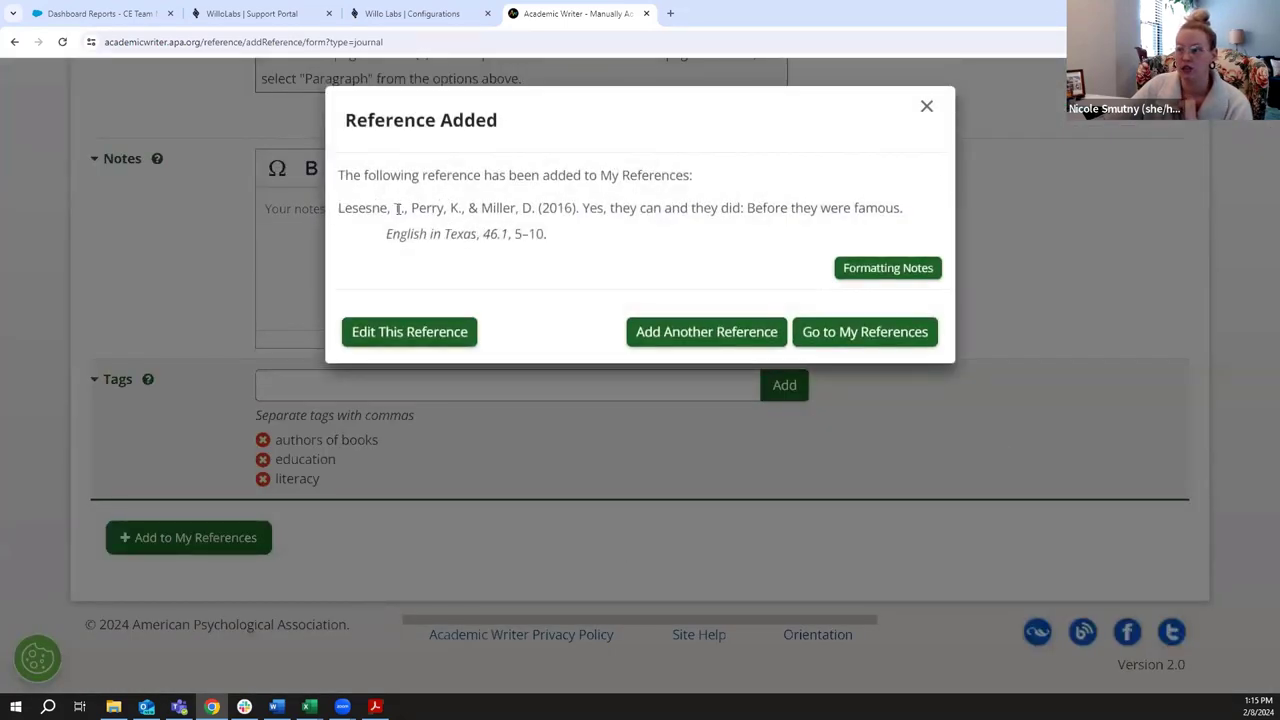
pyautogui.moveTo(337, 210); pyautogui.dragTo(566, 253)
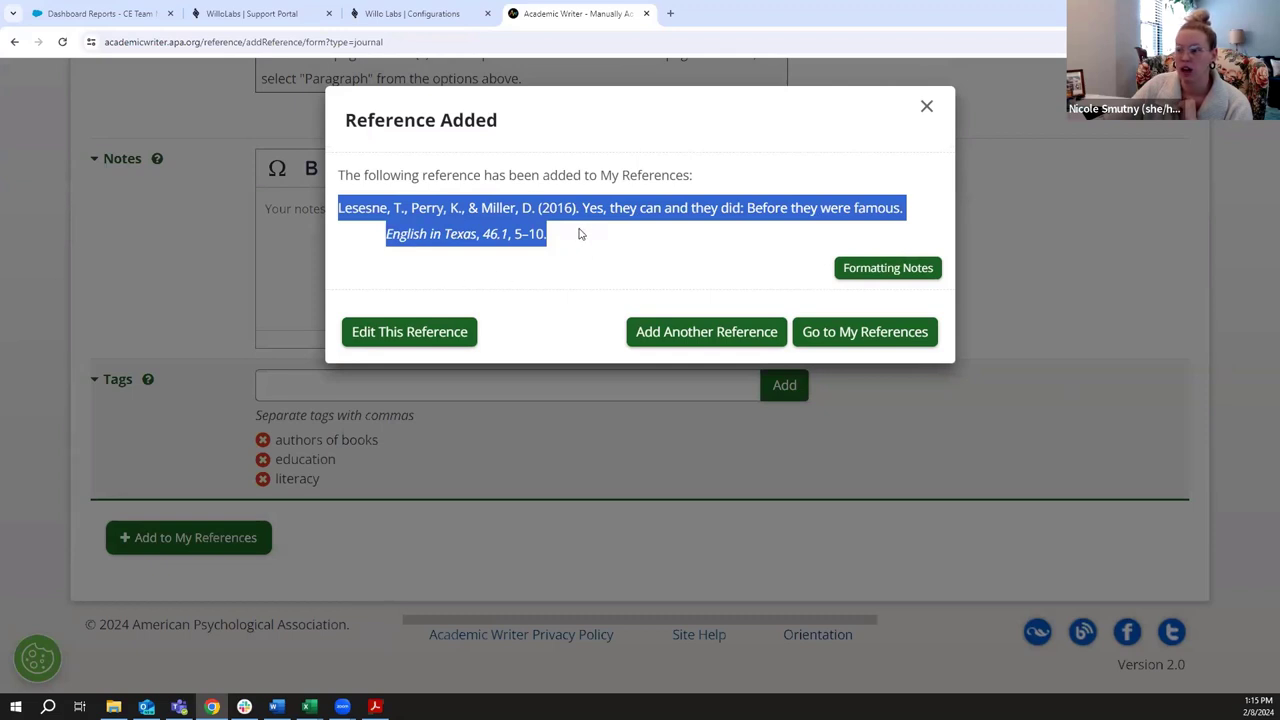
pyautogui.click(577, 237)
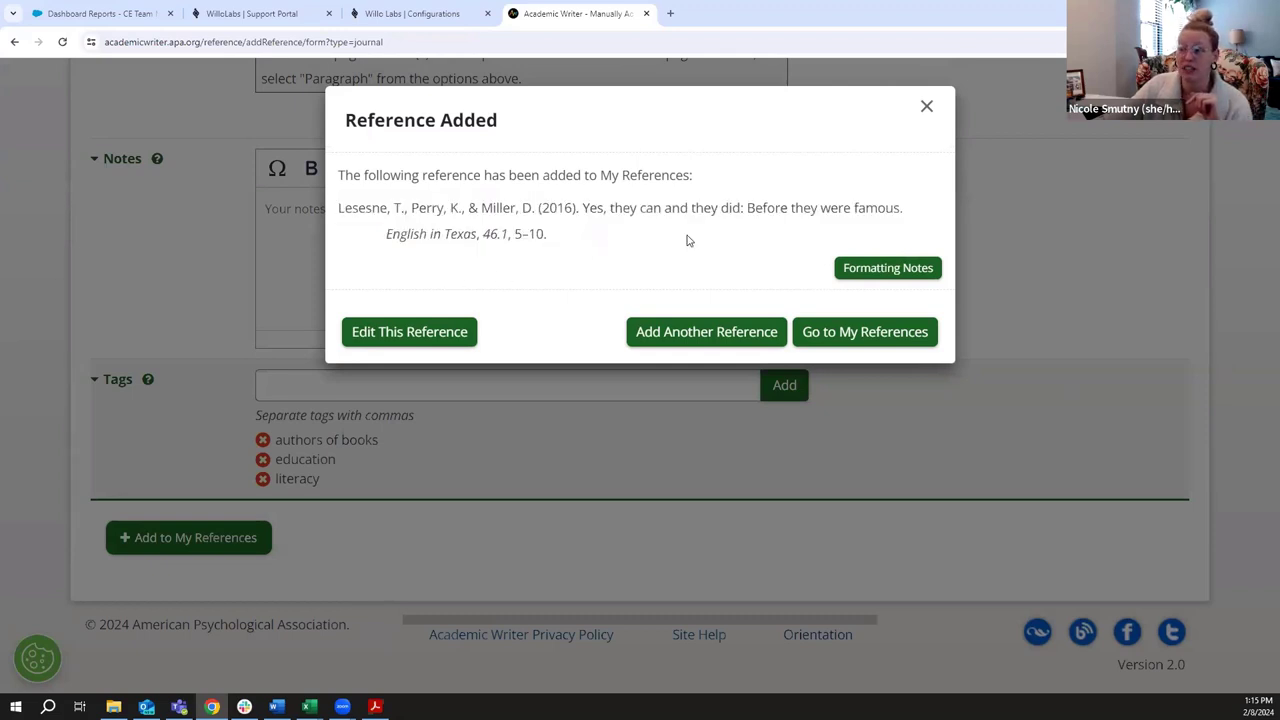
# Go to the My References library and look over the saved references with their tags and details
pyautogui.click(876, 334)
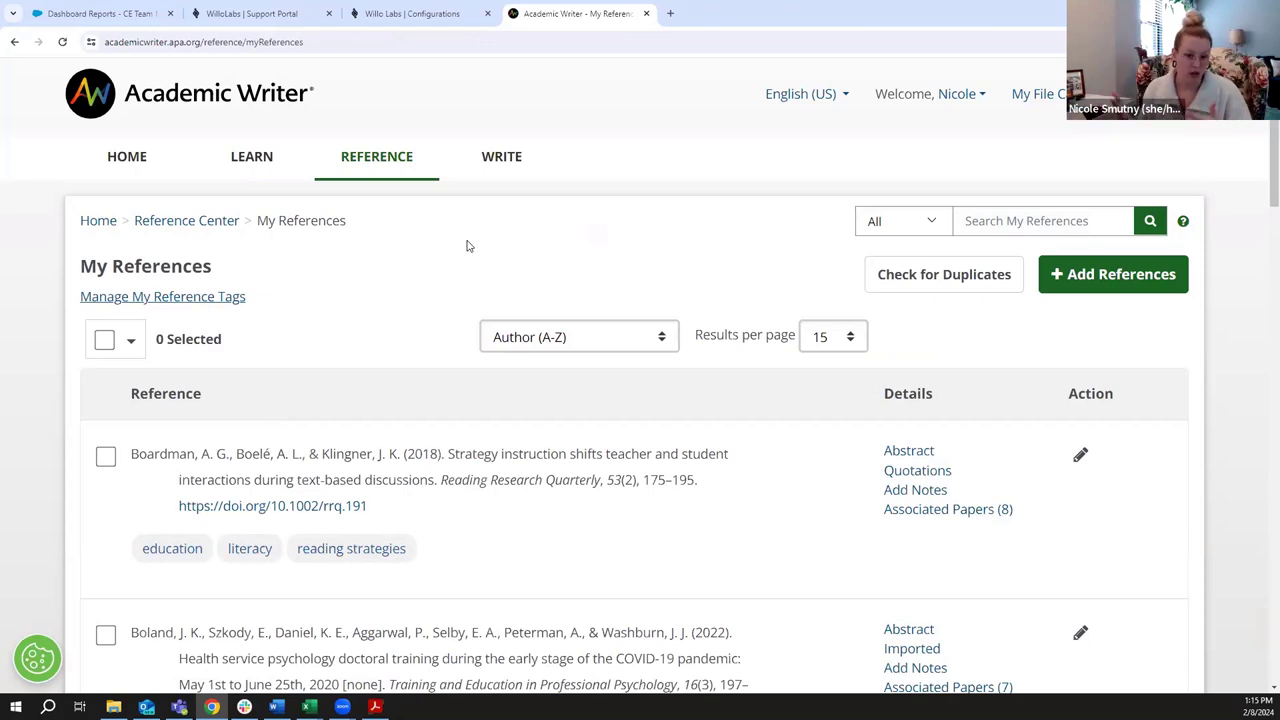
pyautogui.scroll(-1, 600, 290)
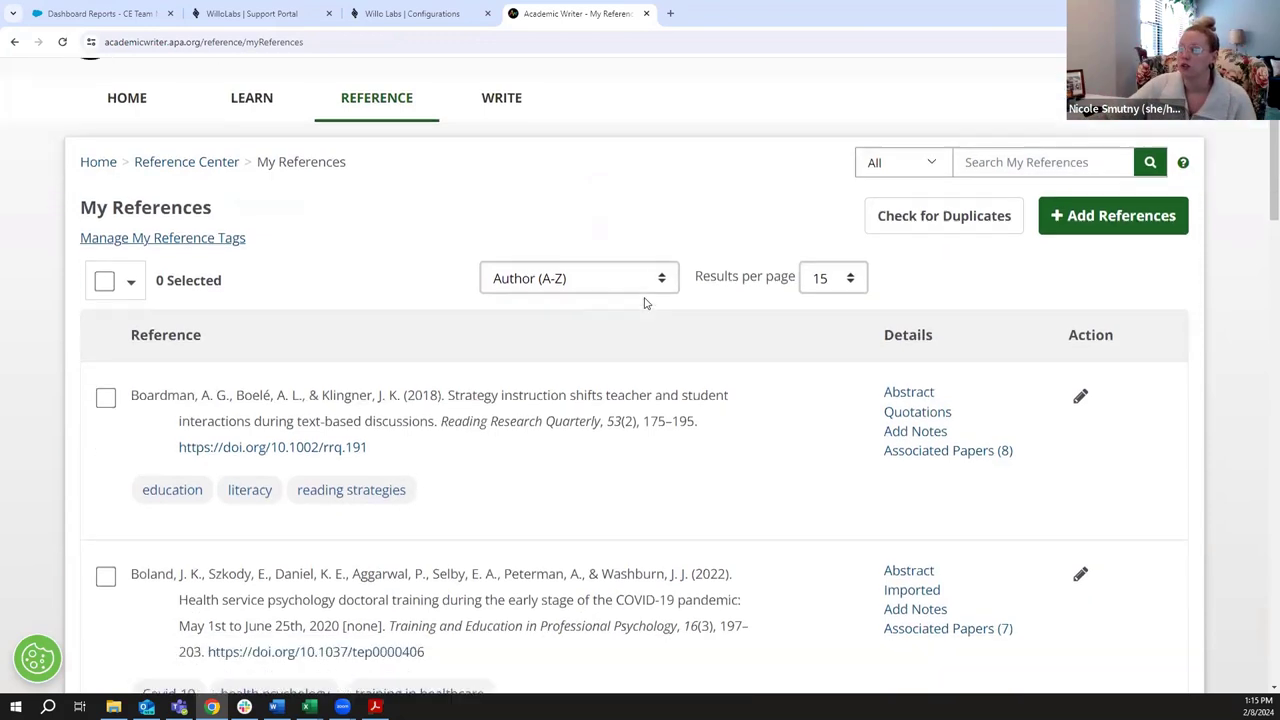
pyautogui.scroll(-2, 788, 365)
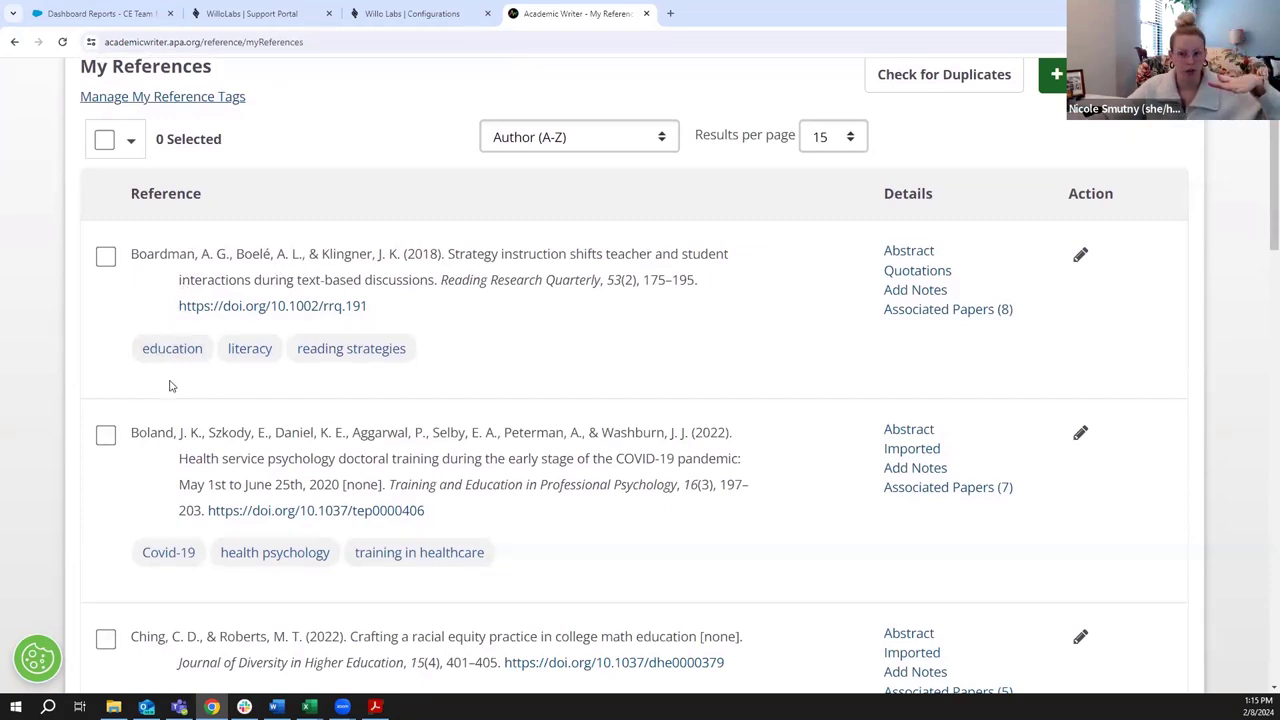
# Look through the saved references in author order and check the available results-per-page options without changing the setting
pyautogui.scroll(1, 543, 206)
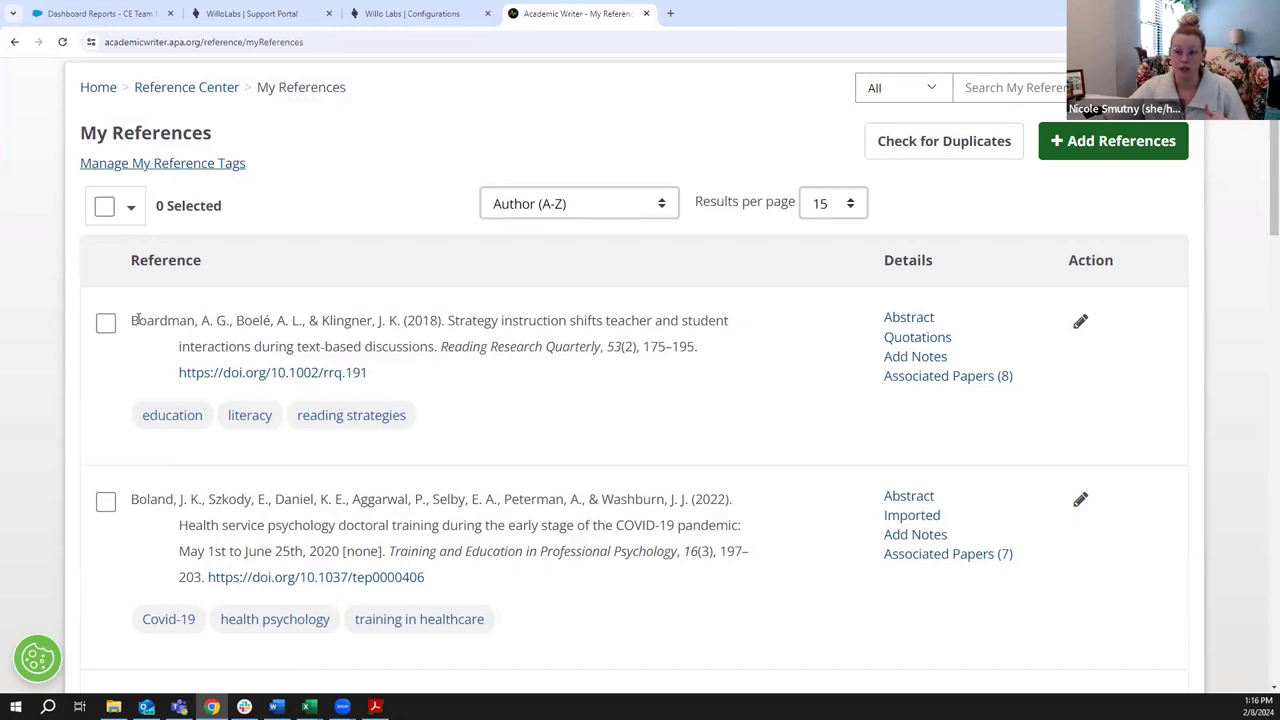
pyautogui.moveTo(132, 320); pyautogui.dragTo(198, 321)
pyautogui.click(370, 205)
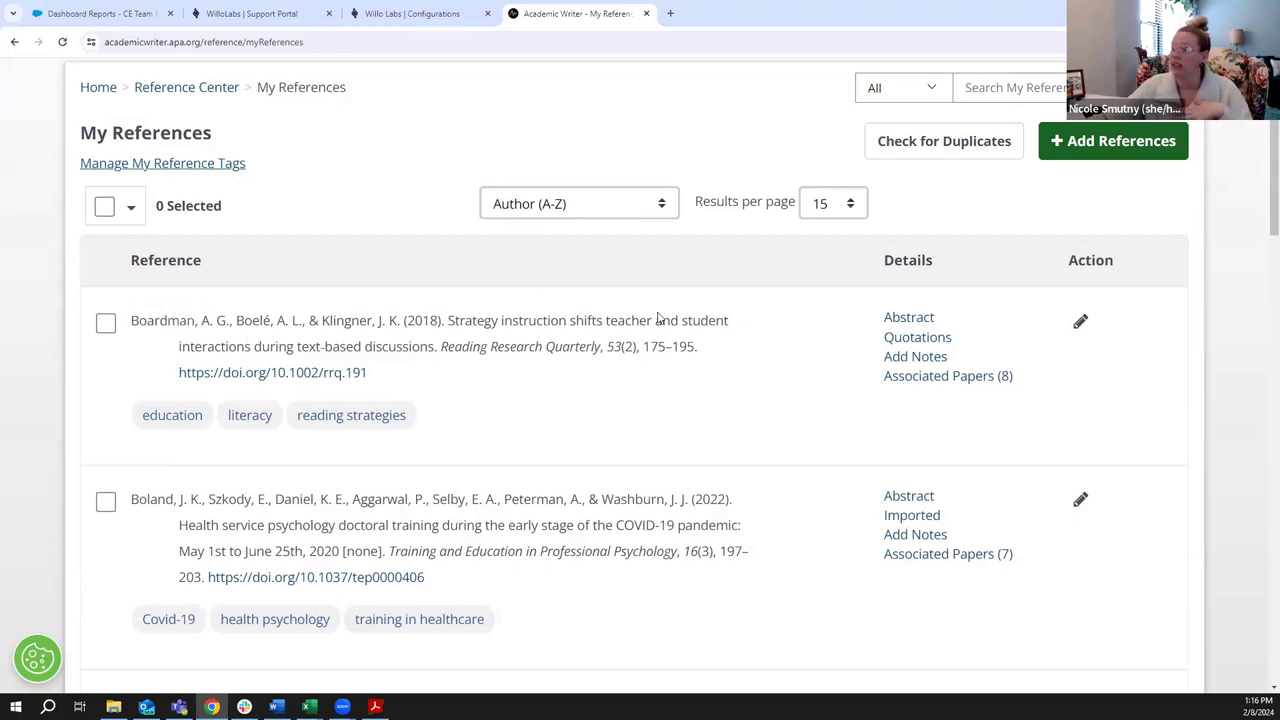
pyautogui.scroll(-2, 740, 362)
pyautogui.scroll(-15, 742, 364)
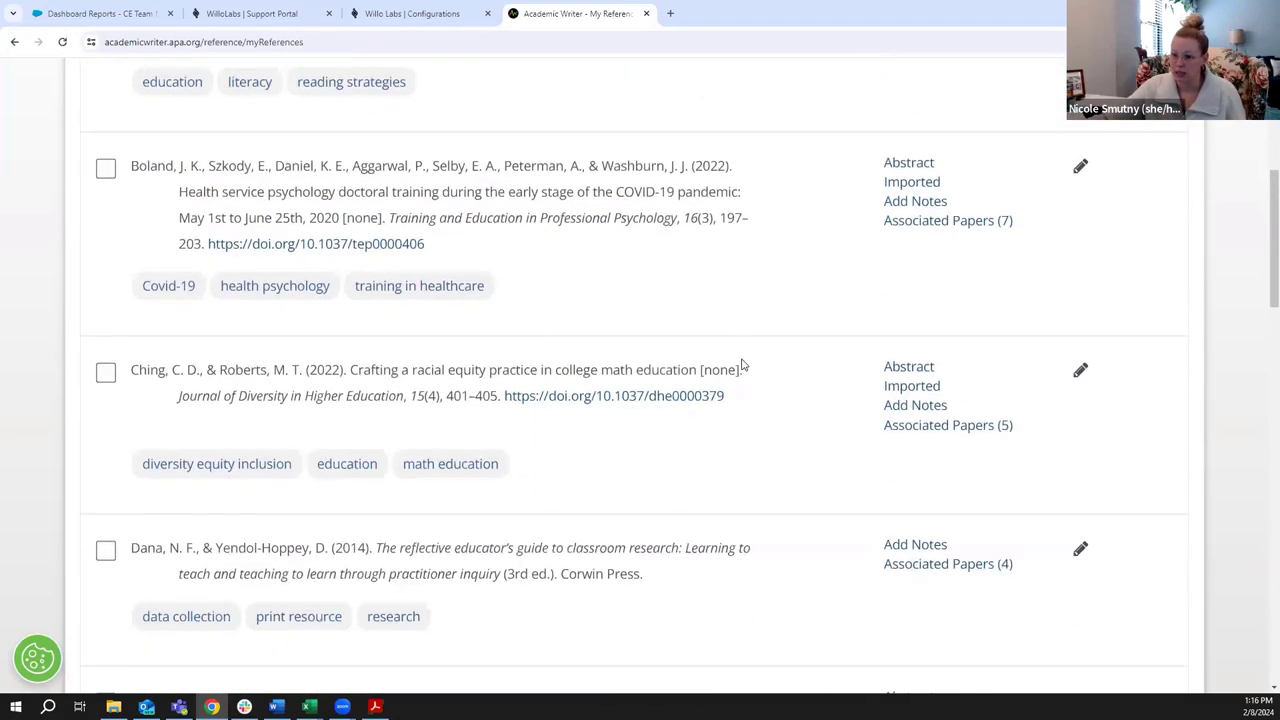
pyautogui.scroll(-5, 744, 359)
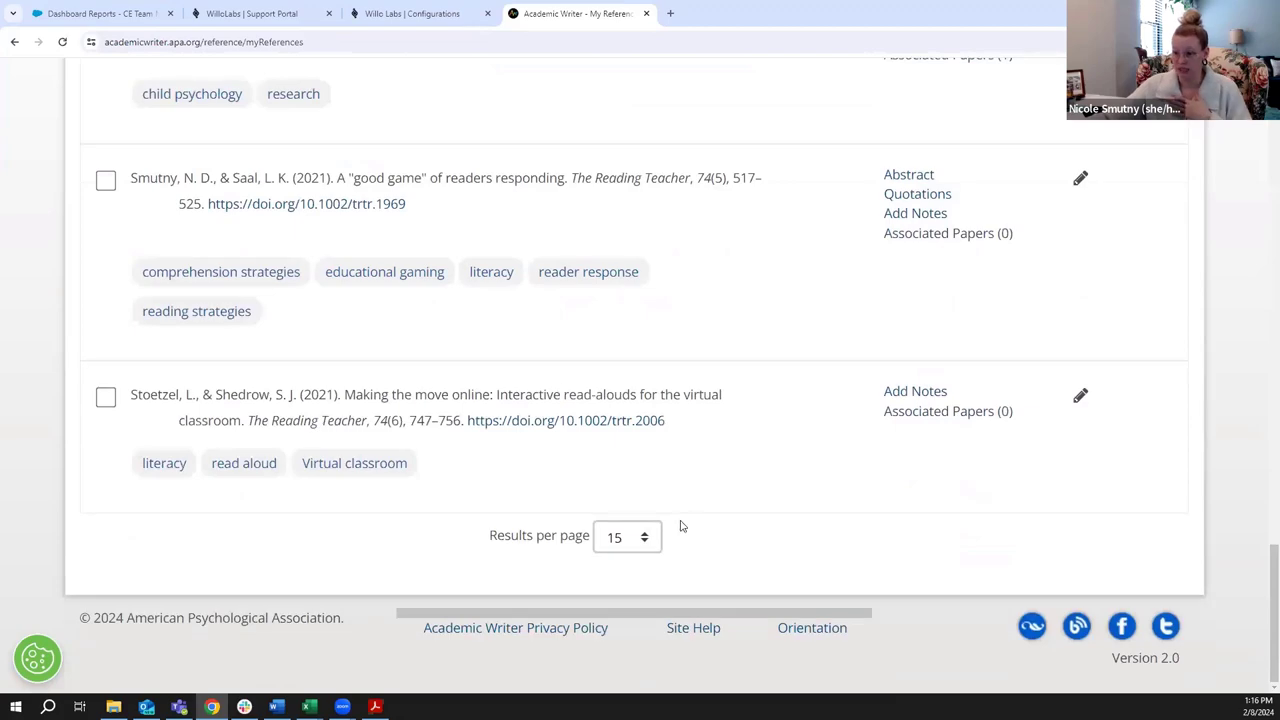
pyautogui.click(635, 537)
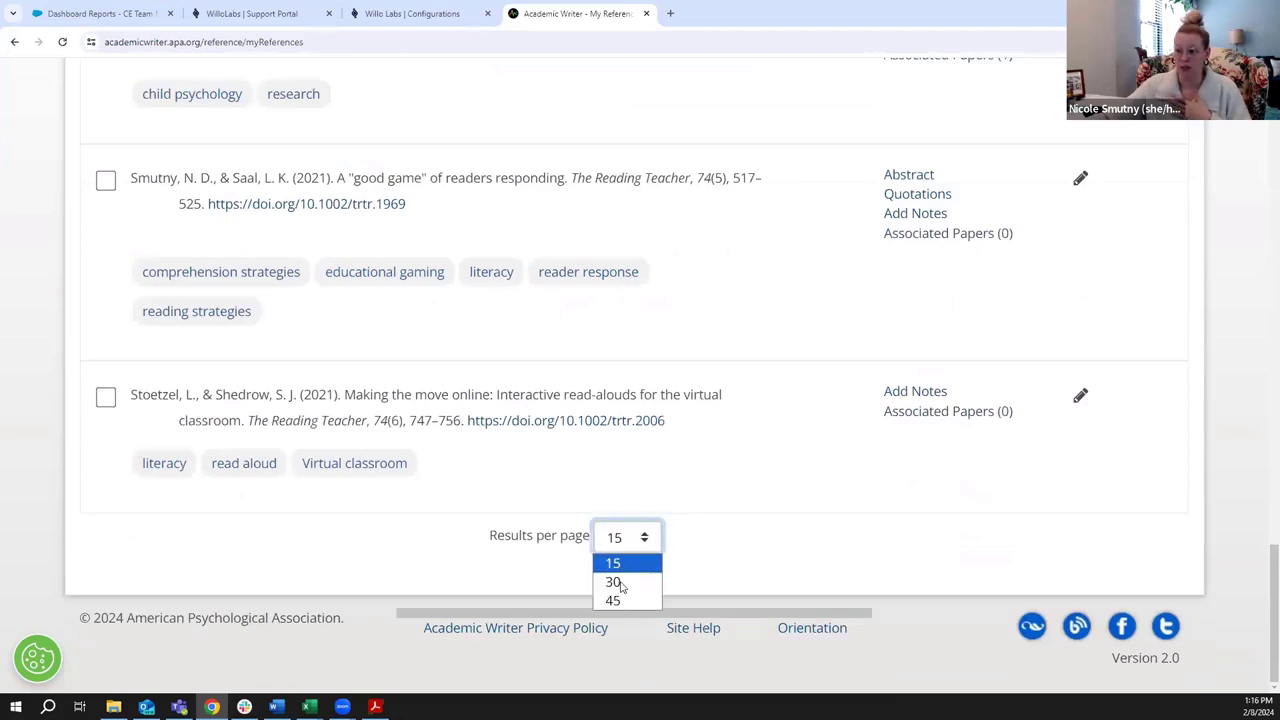
pyautogui.click(749, 520)
# Locate the new reference "Yes, they can and they did: Before they were famous" and compare its alphabetical place with the first entry
pyautogui.scroll(5, 322, 390)
pyautogui.scroll(1, 322, 392)
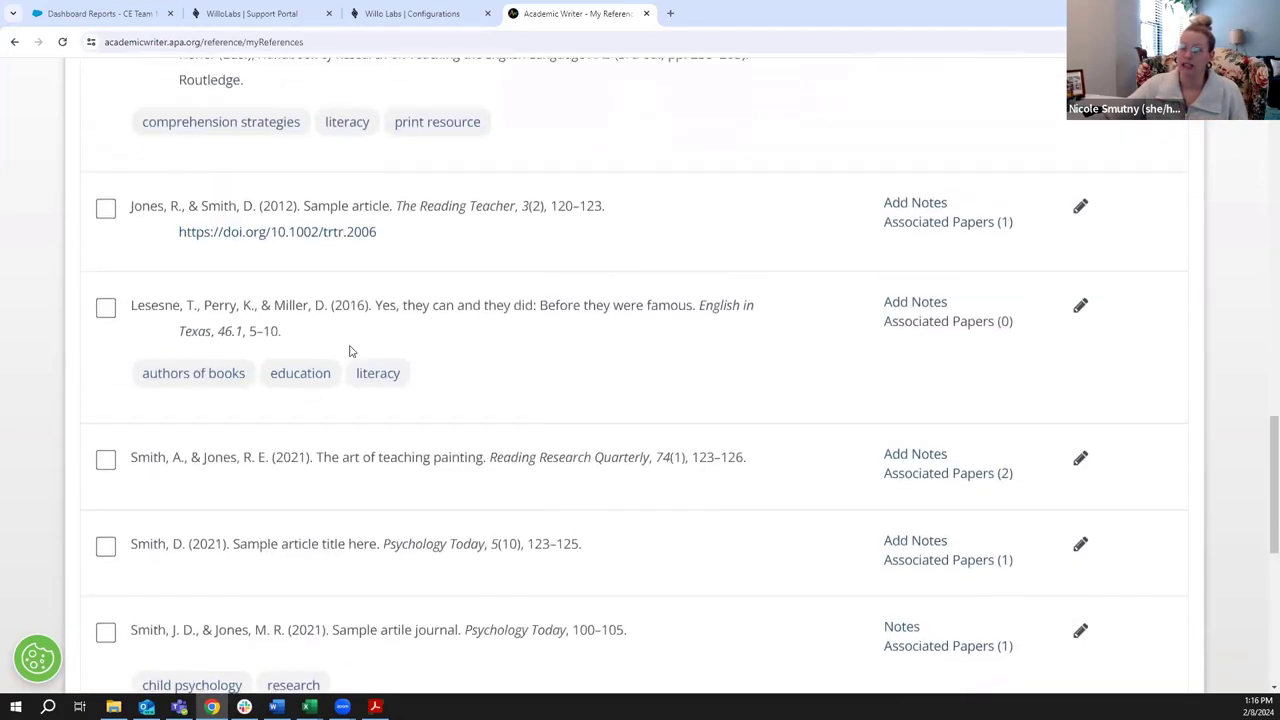
pyautogui.moveTo(283, 342); pyautogui.dragTo(127, 306)
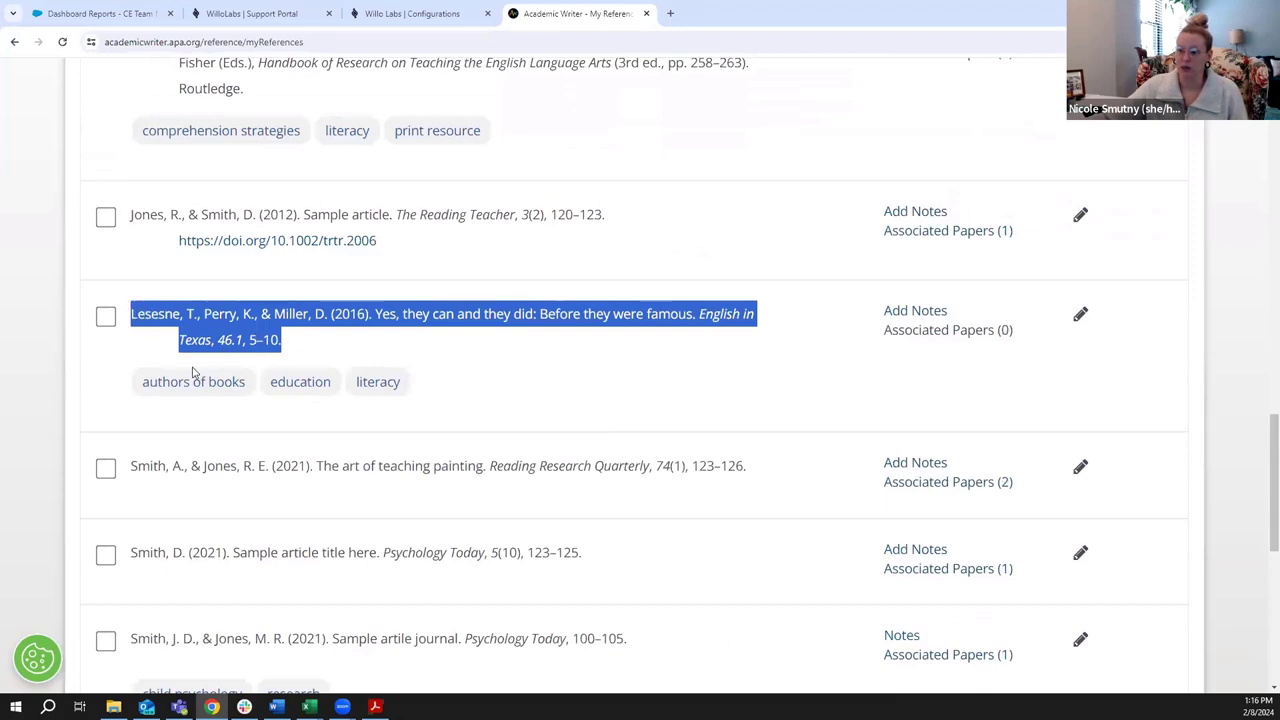
pyautogui.click(570, 397)
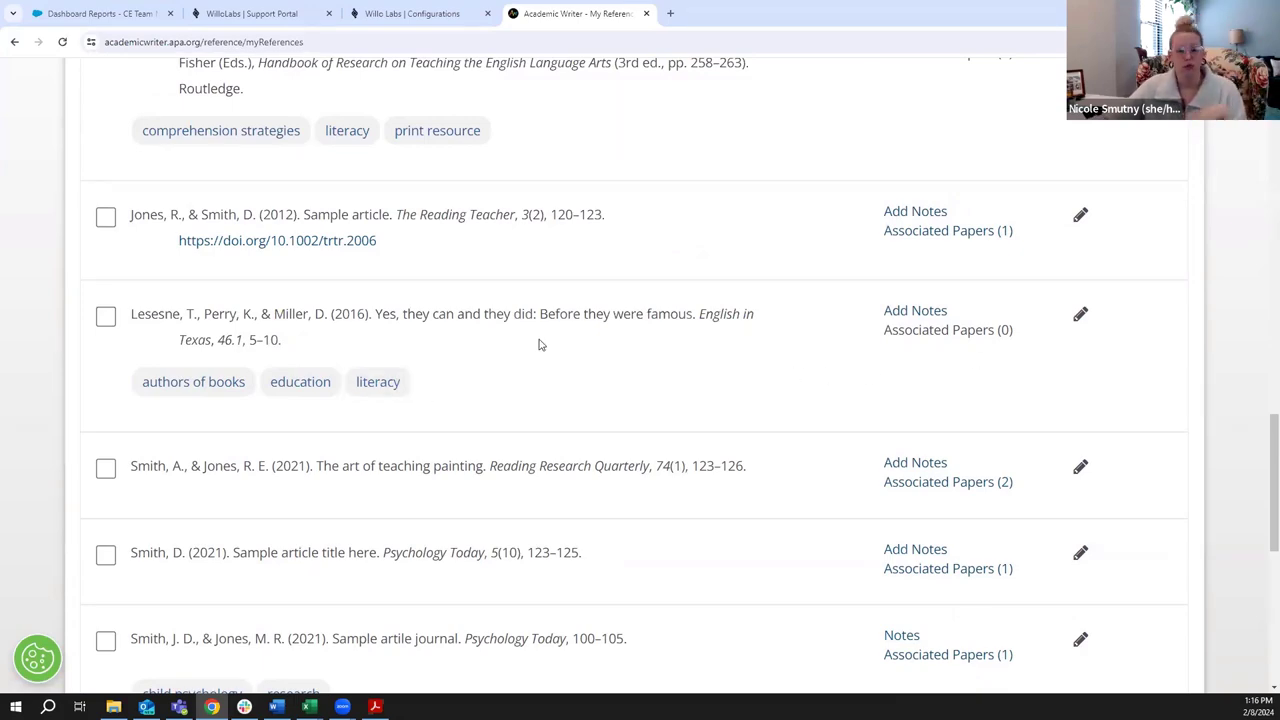
pyautogui.scroll(10, 539, 344)
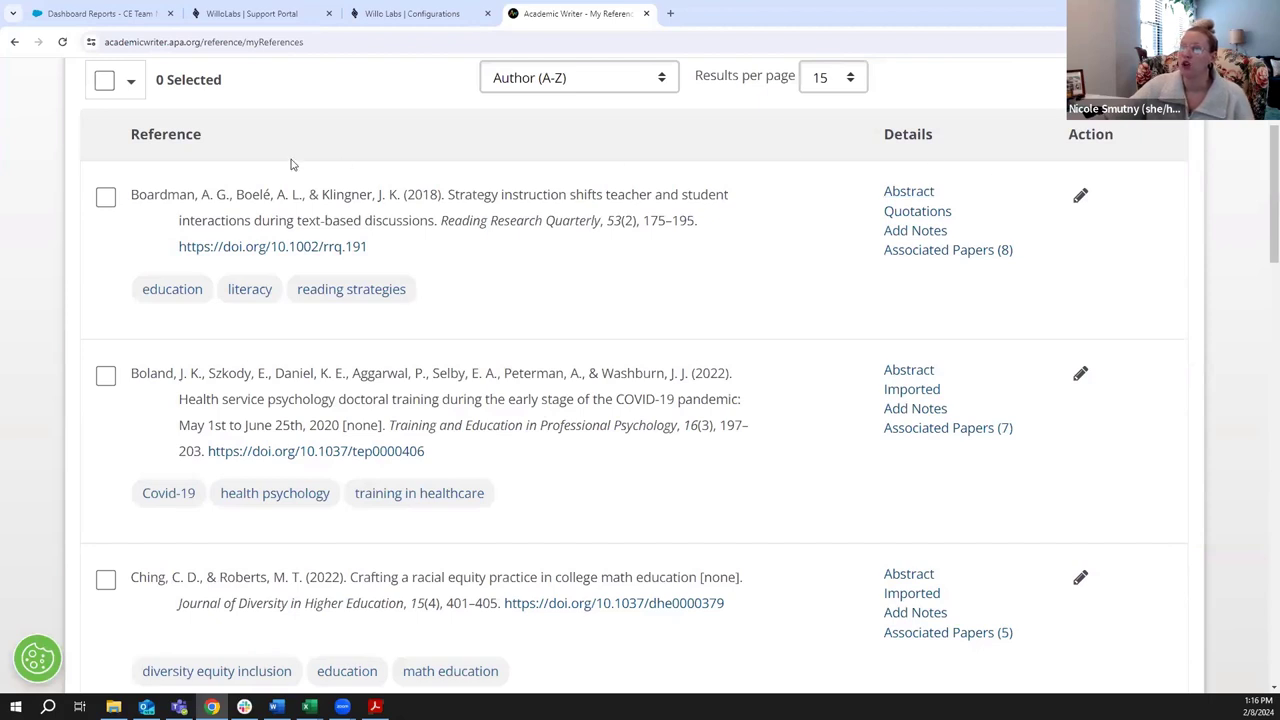
pyautogui.moveTo(131, 197); pyautogui.dragTo(196, 197)
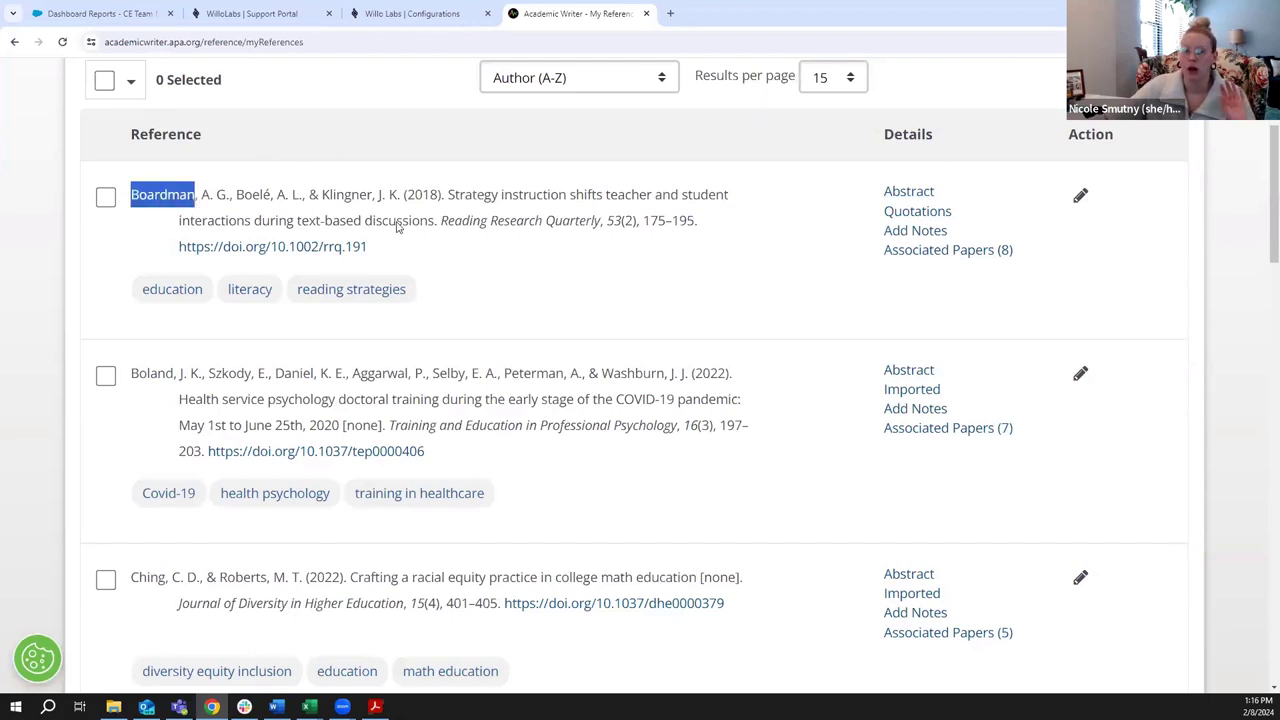
pyautogui.click(728, 274)
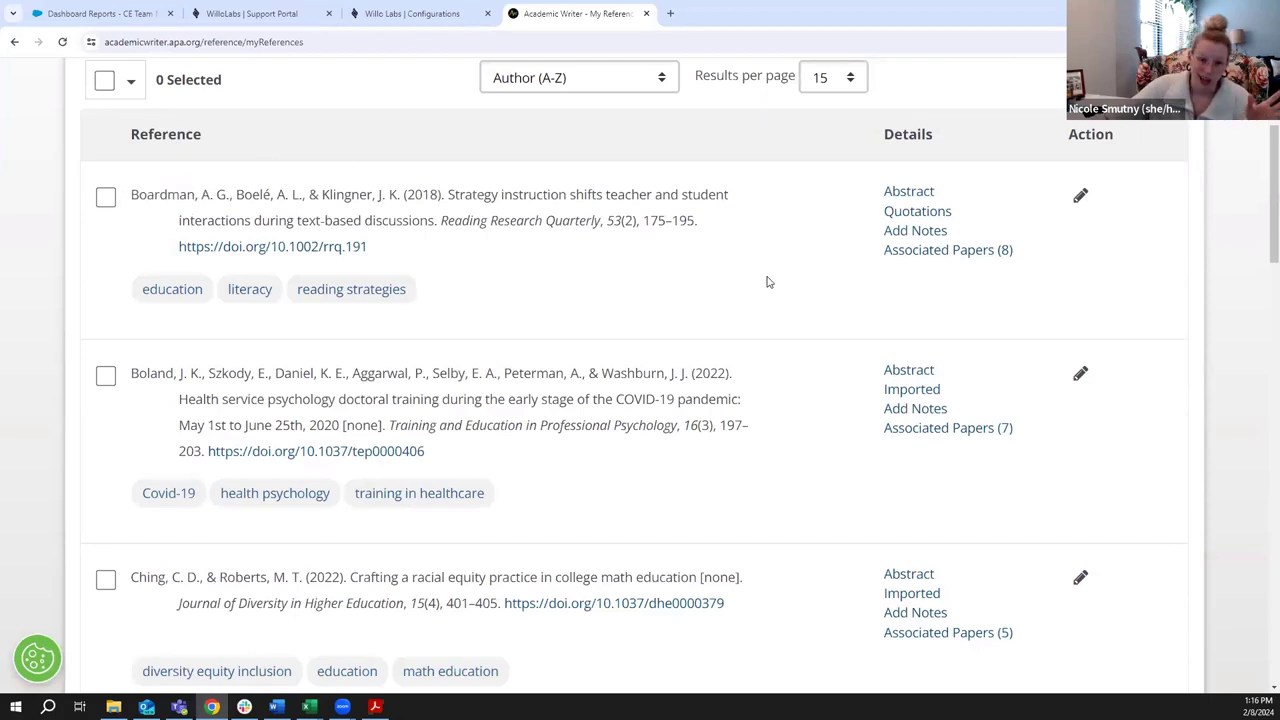
# Show the abstract and quotations of the 2018 reference on strategy instruction and read through both
pyautogui.click(908, 191)
pyautogui.scroll(-1, 275, 335)
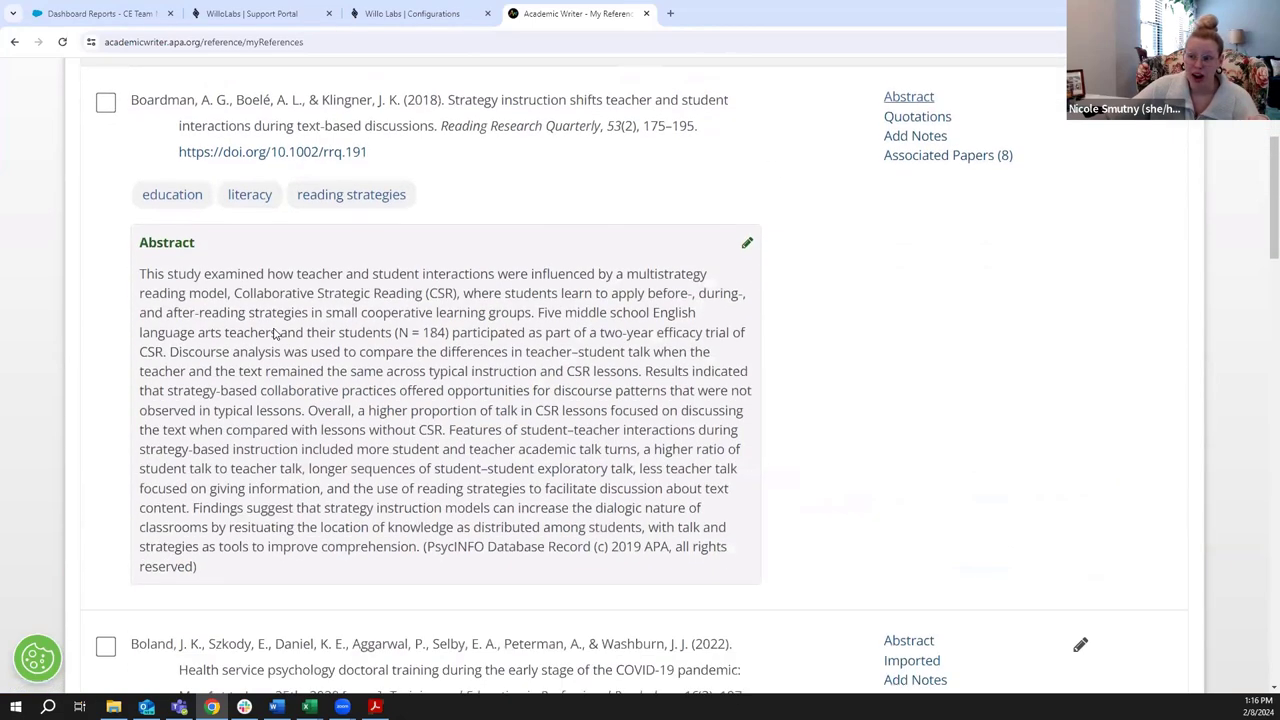
pyautogui.scroll(-1, 275, 335)
pyautogui.scroll(1, 600, 250)
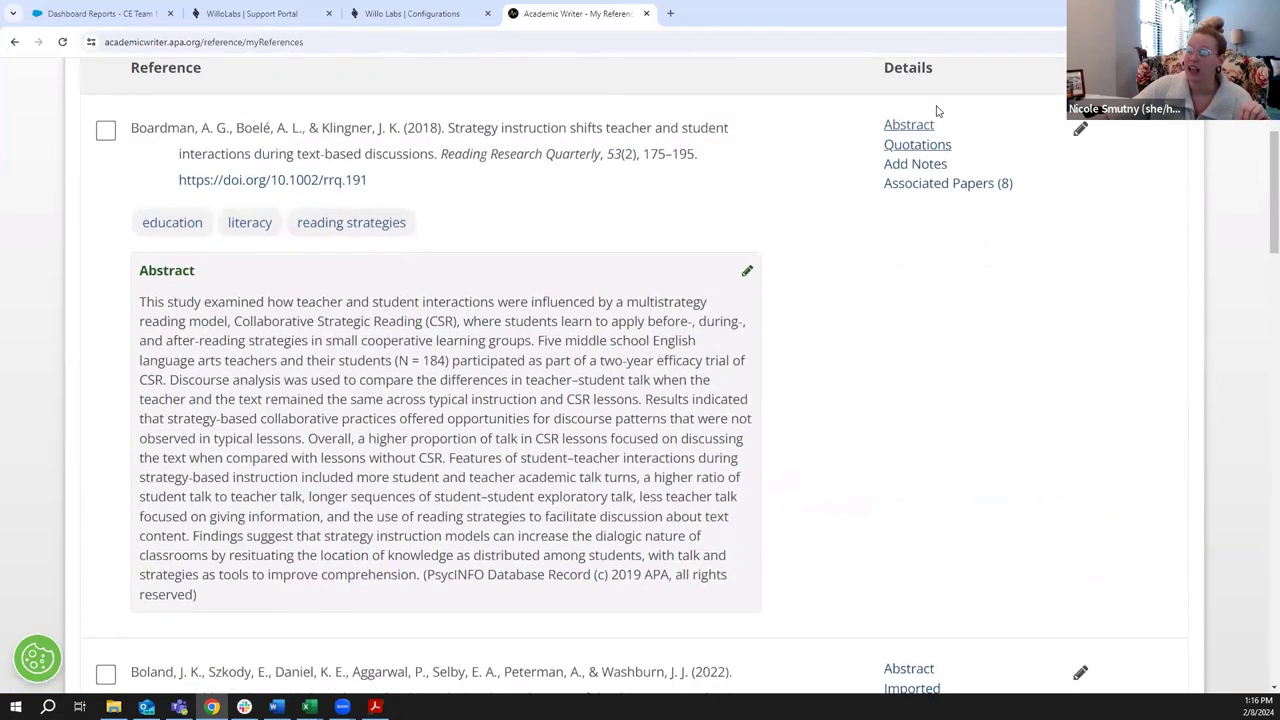
pyautogui.click(886, 148)
pyautogui.scroll(-1, 558, 462)
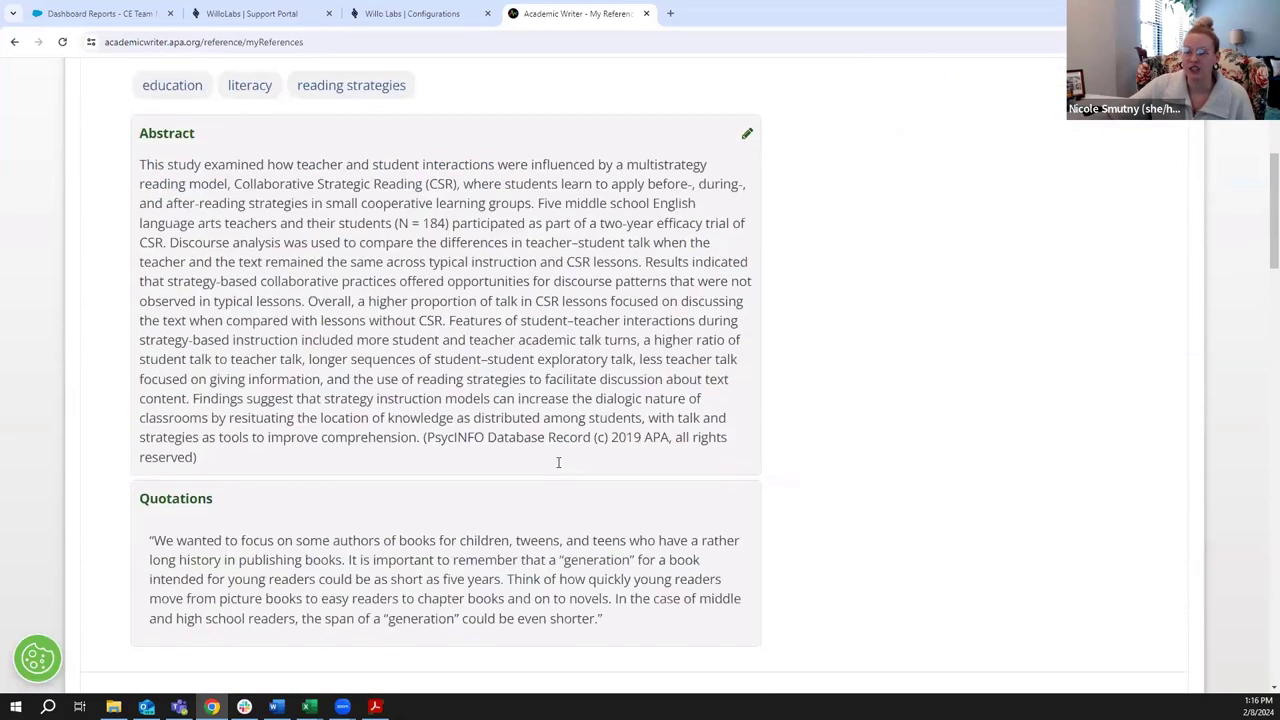
pyautogui.scroll(-1, 558, 462)
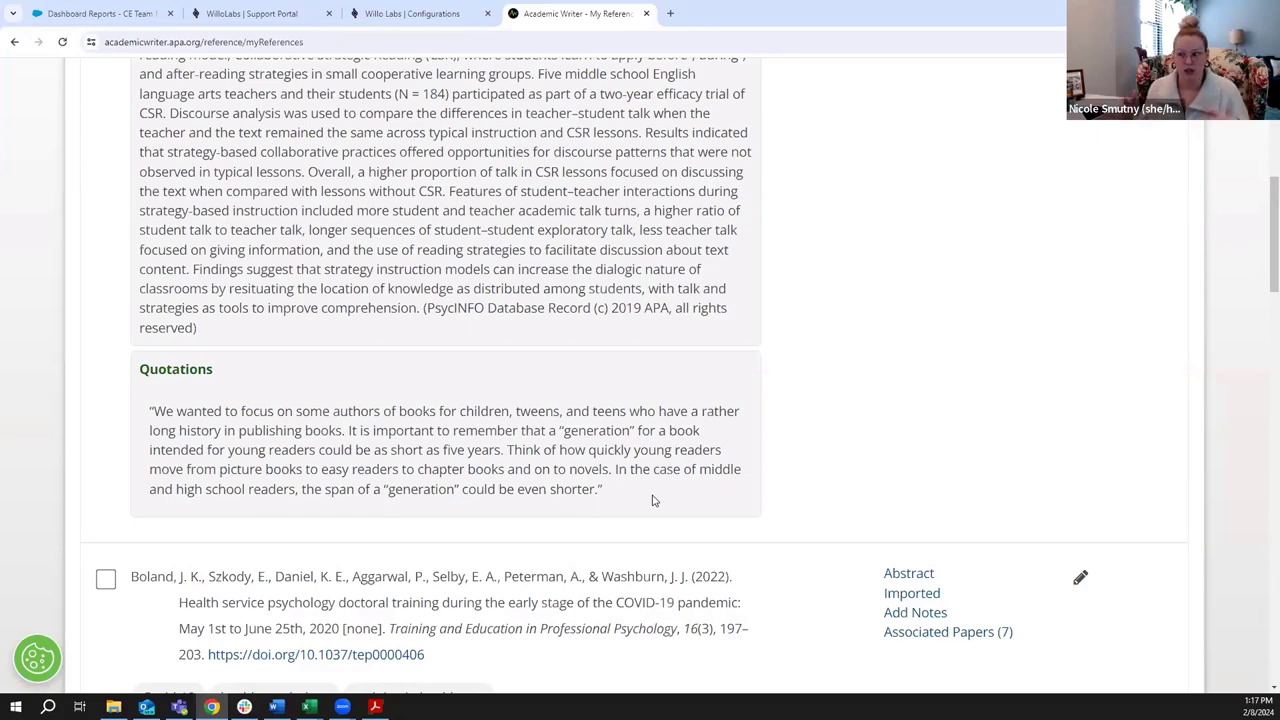
pyautogui.scroll(3, 652, 500)
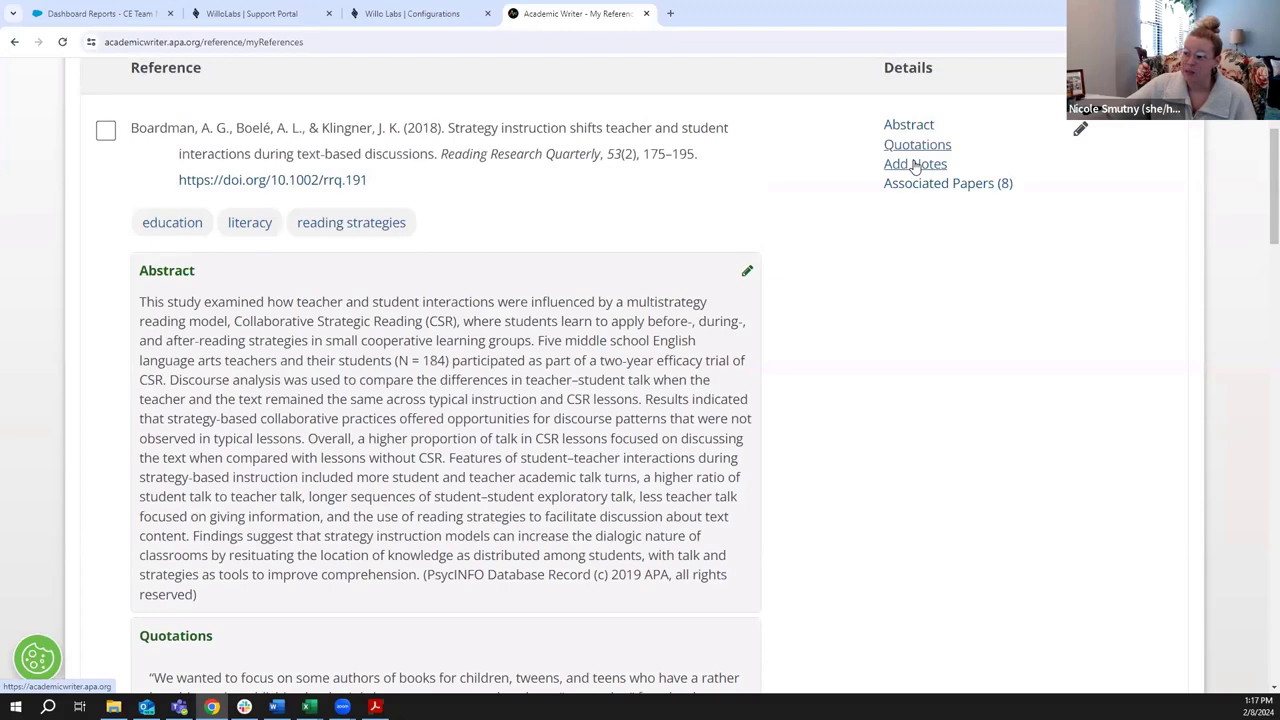
# Show the reference's associated papers, open "Self-Efficacy to Enlist Support From a Friend as Mediator", and dismiss the Focus Mode notice
pyautogui.scroll(-3, 840, 268)
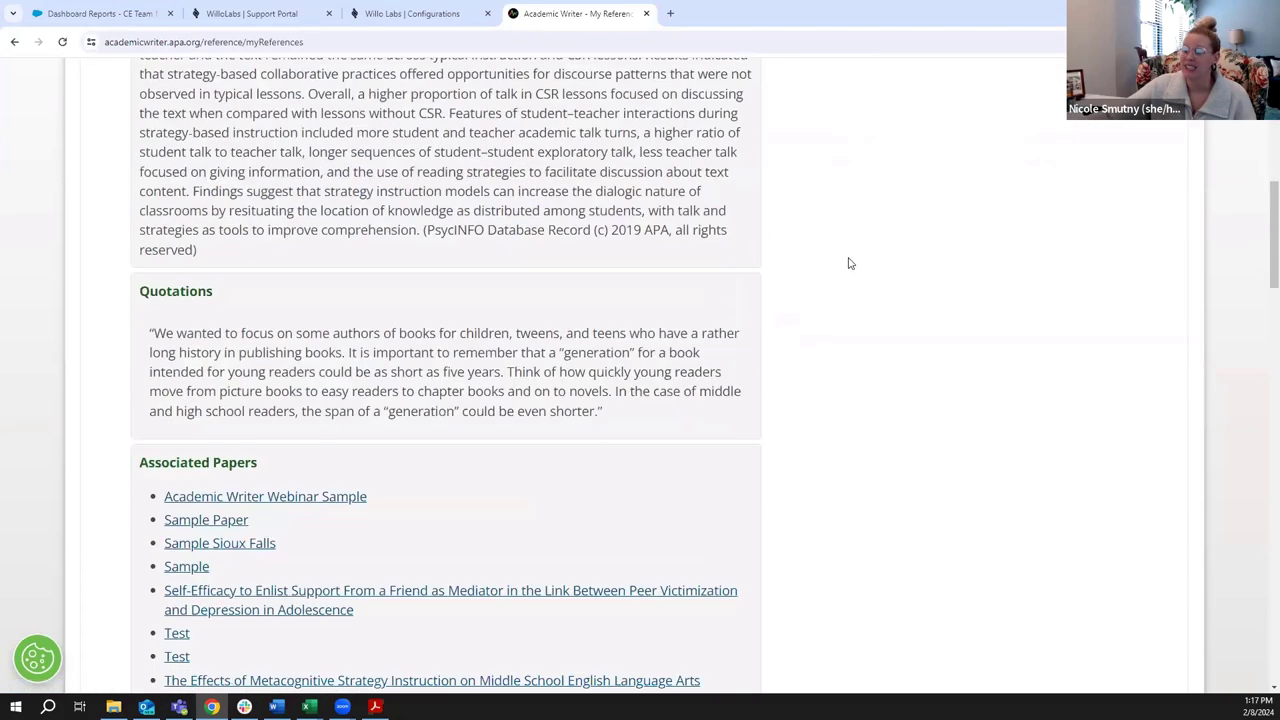
pyautogui.scroll(-3, 848, 263)
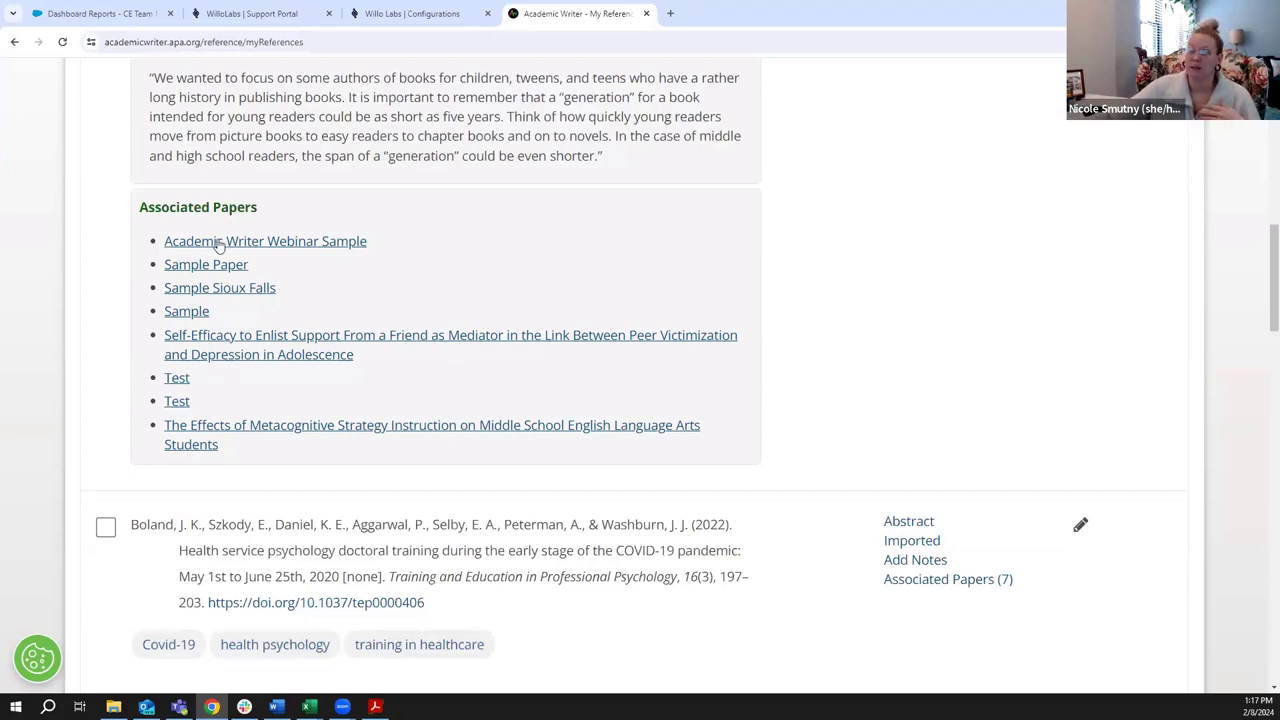
pyautogui.click(263, 358)
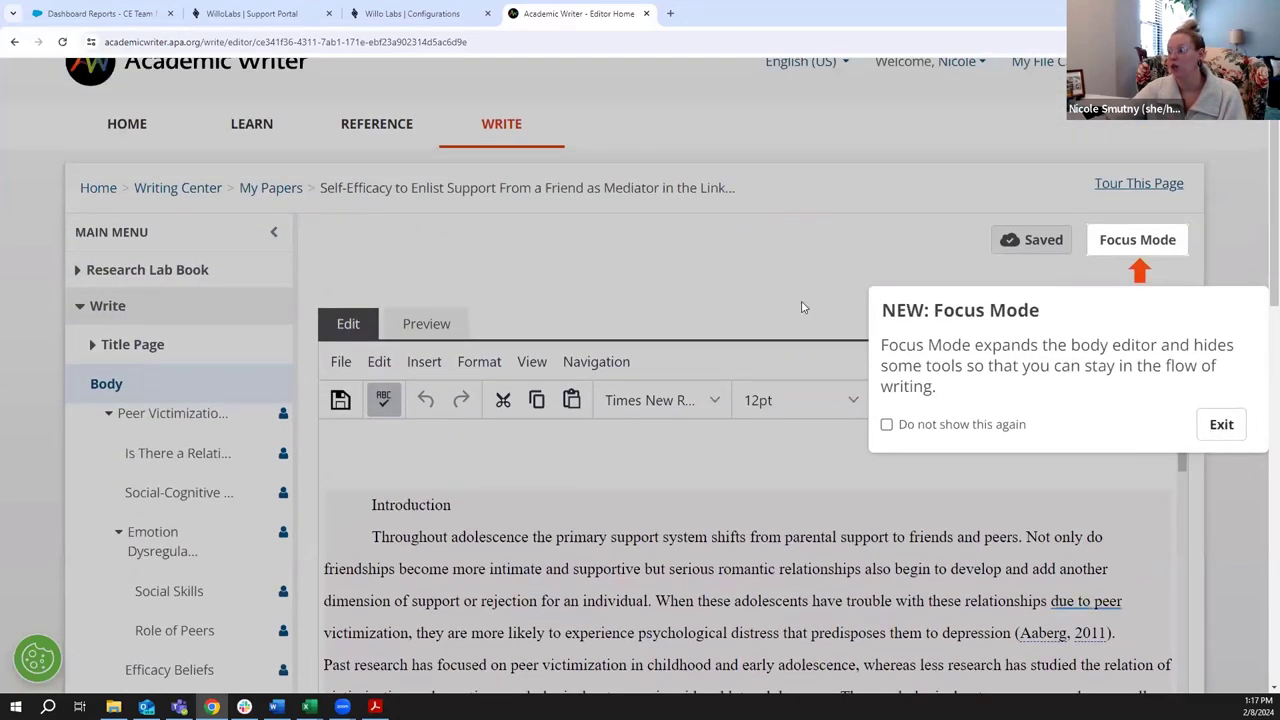
pyautogui.click(1221, 424)
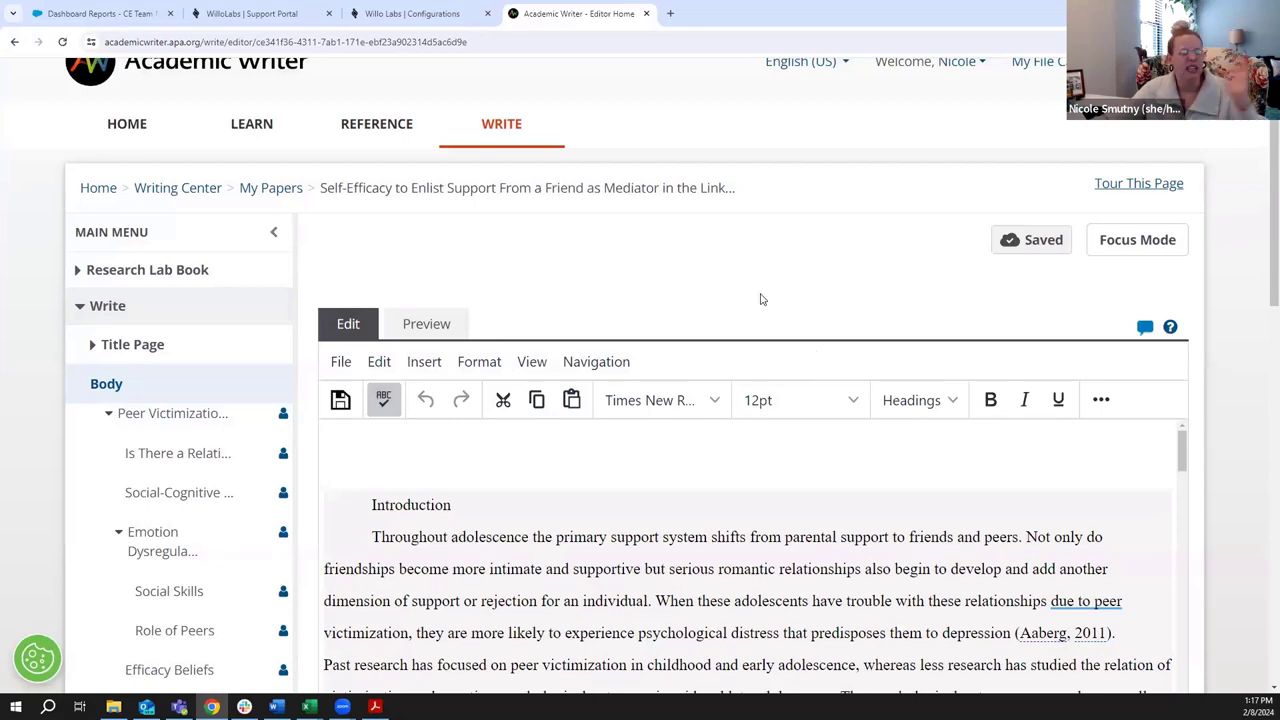
# Examine the opened paper's body text and the list of references available for citing in it
pyautogui.scroll(-3, 811, 310)
pyautogui.scroll(-8, 714, 520)
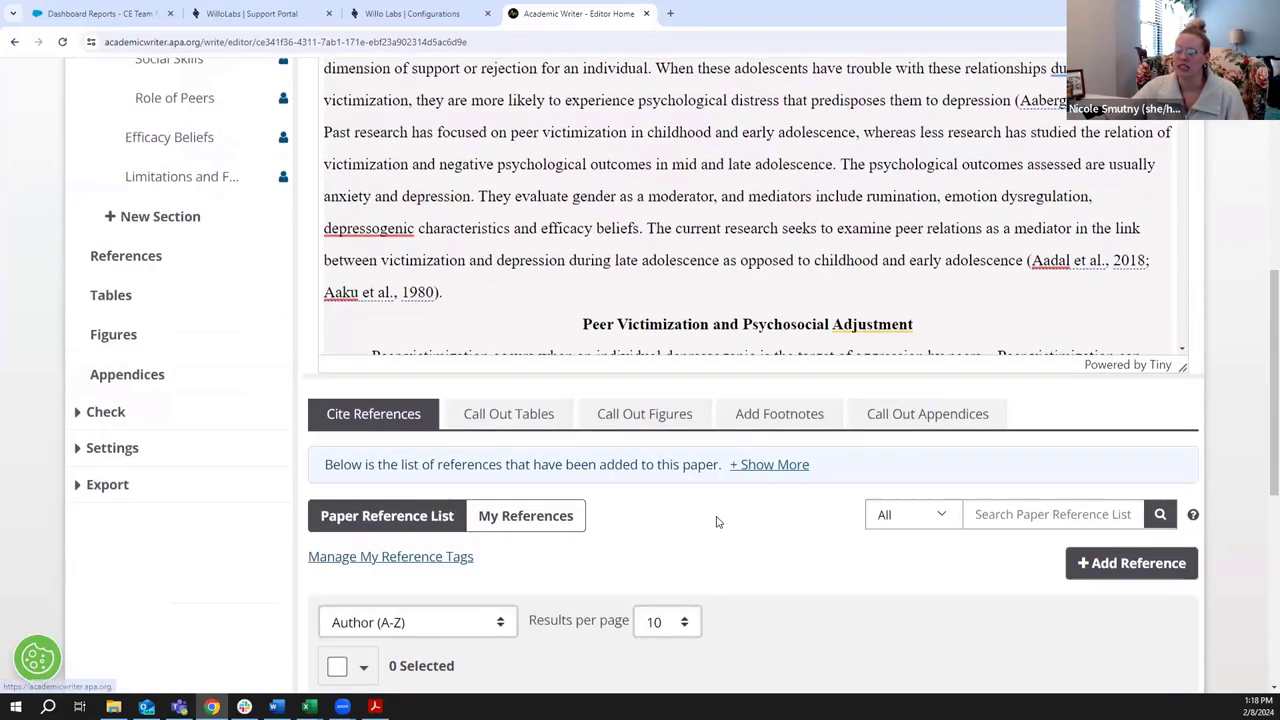
pyautogui.scroll(2, 745, 455)
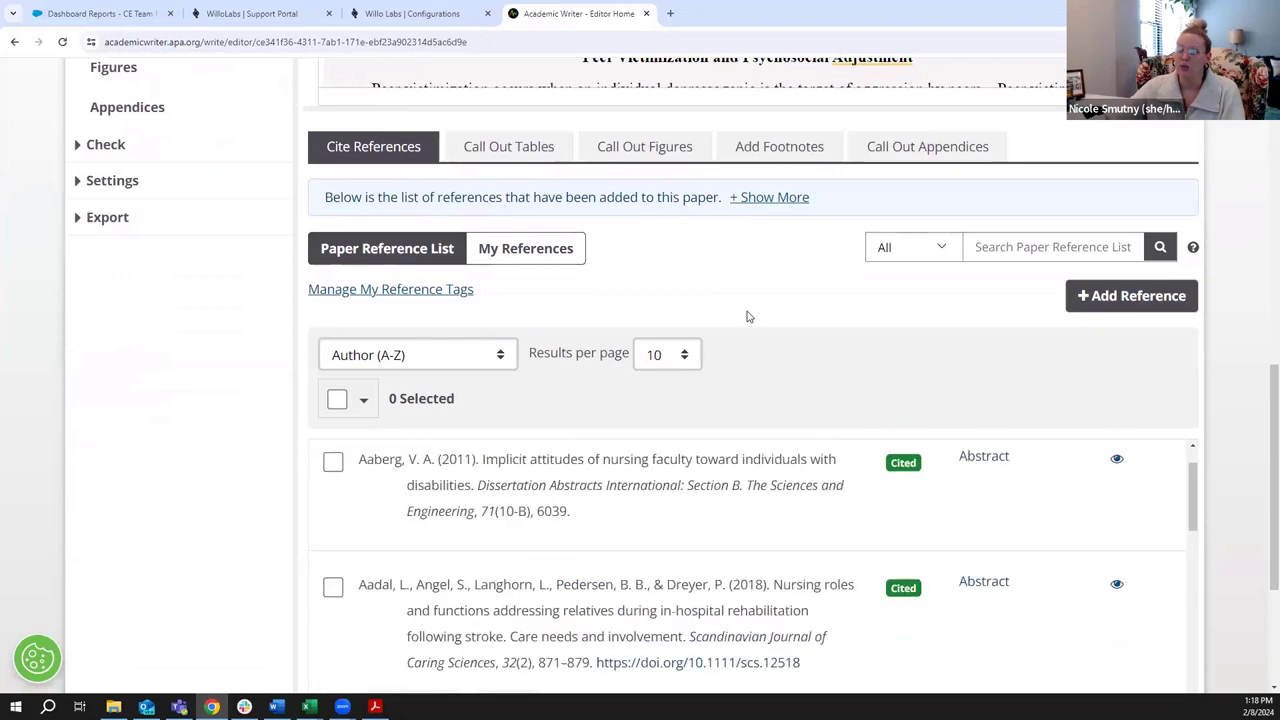
pyautogui.scroll(2, 1253, 225)
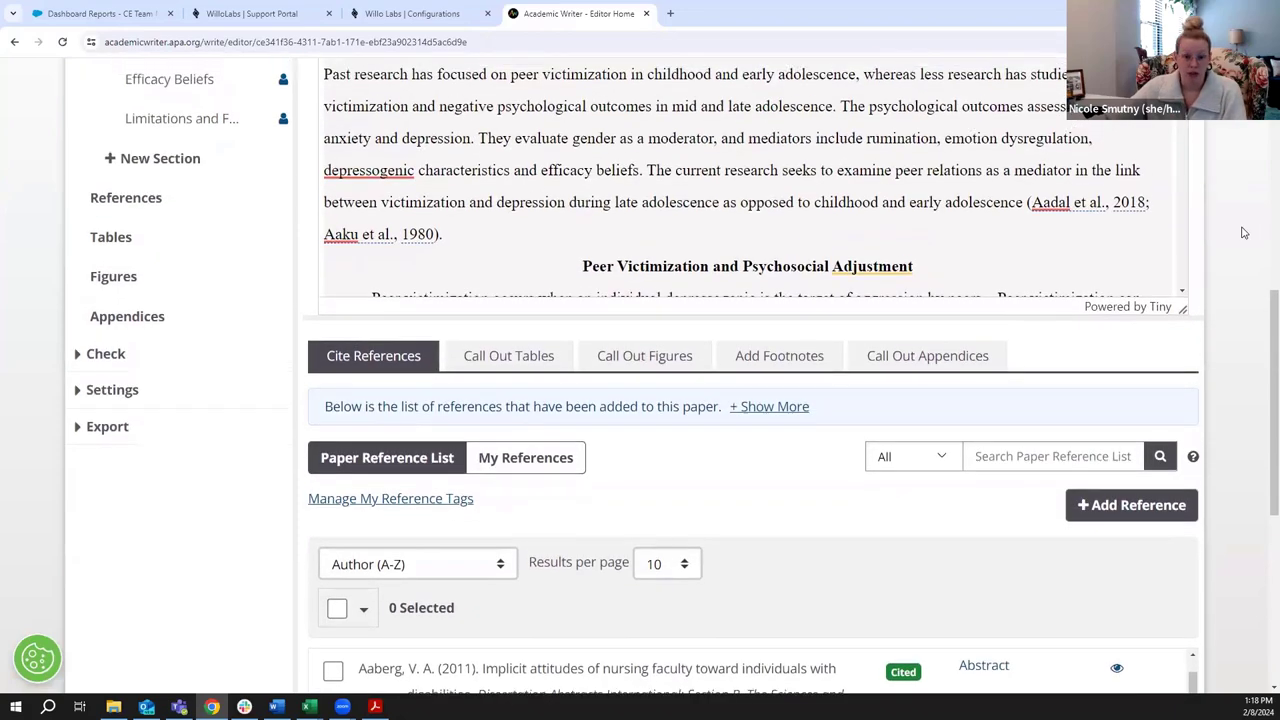
pyautogui.scroll(6, 435, 227)
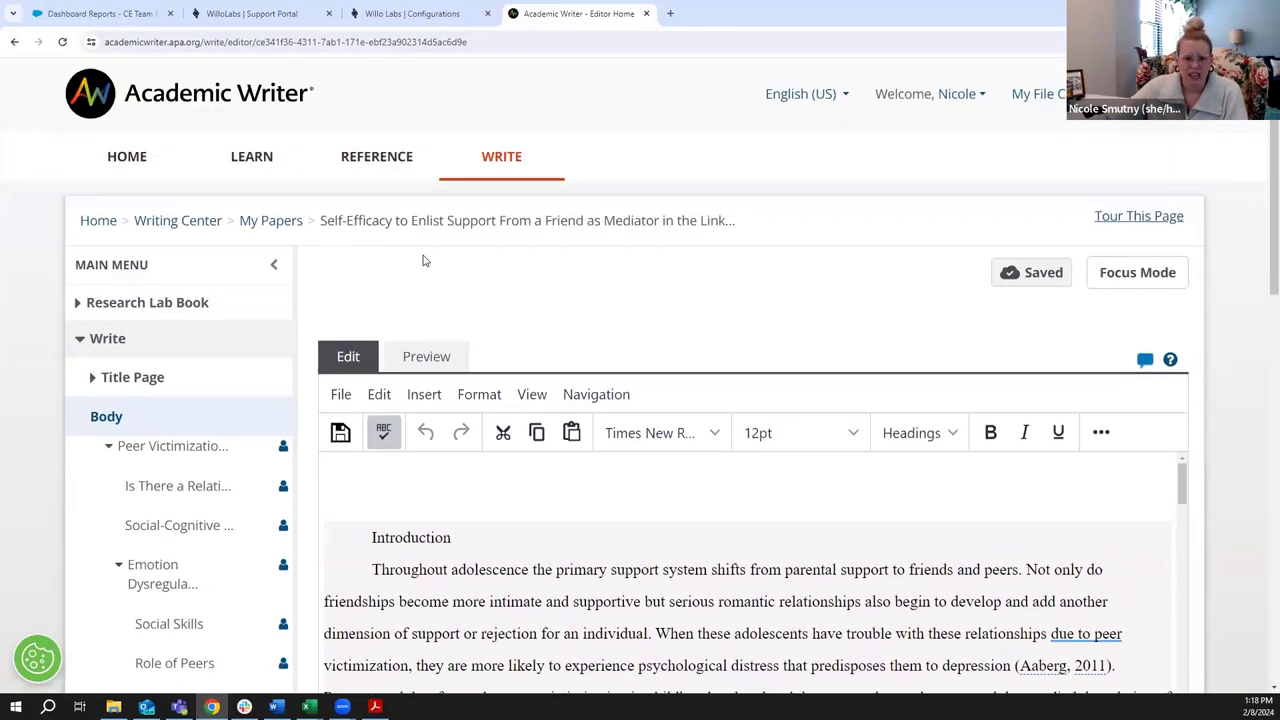
# Return to My References from the Reference Center and filter the library by the tag "education"
pyautogui.click(360, 174)
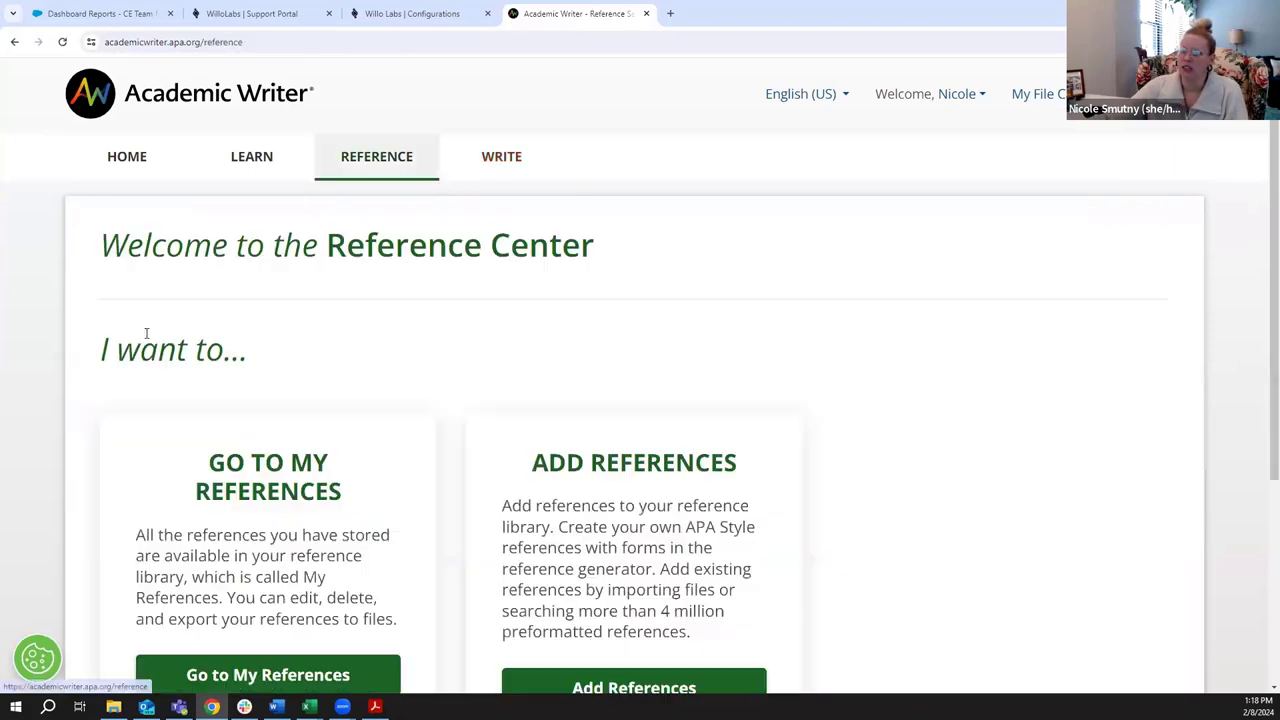
pyautogui.click(300, 678)
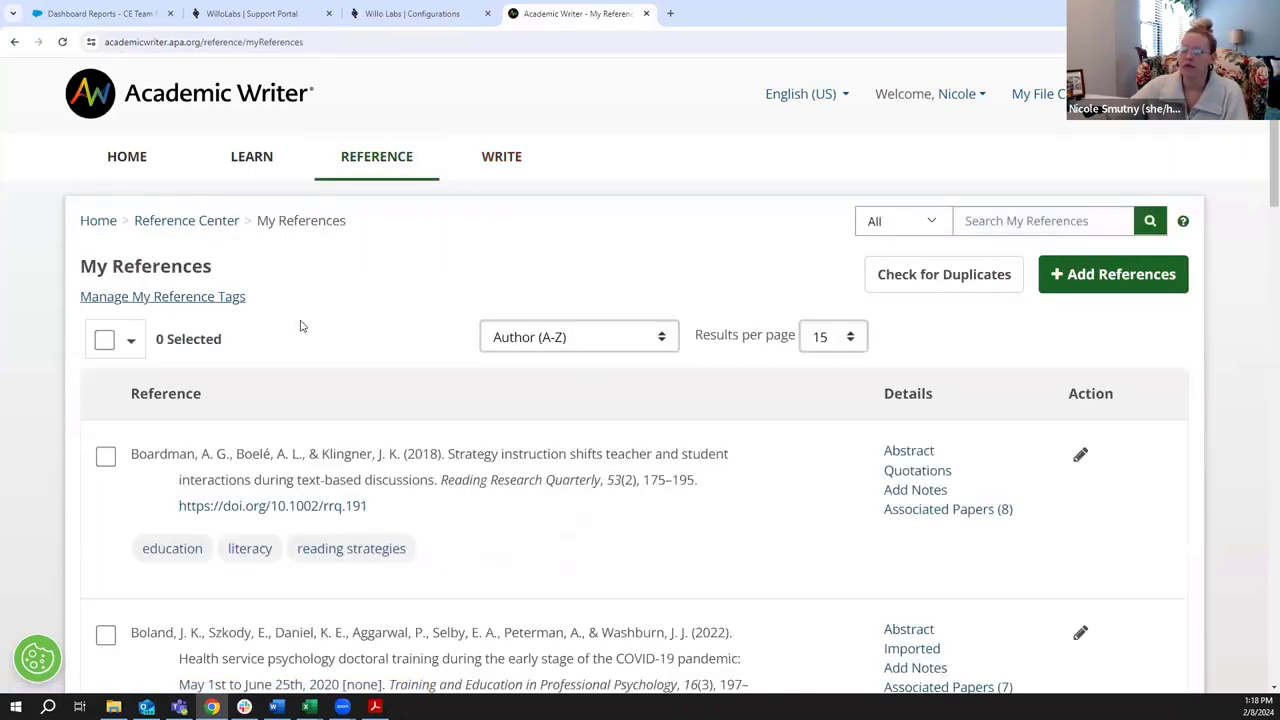
pyautogui.scroll(-2, 560, 300)
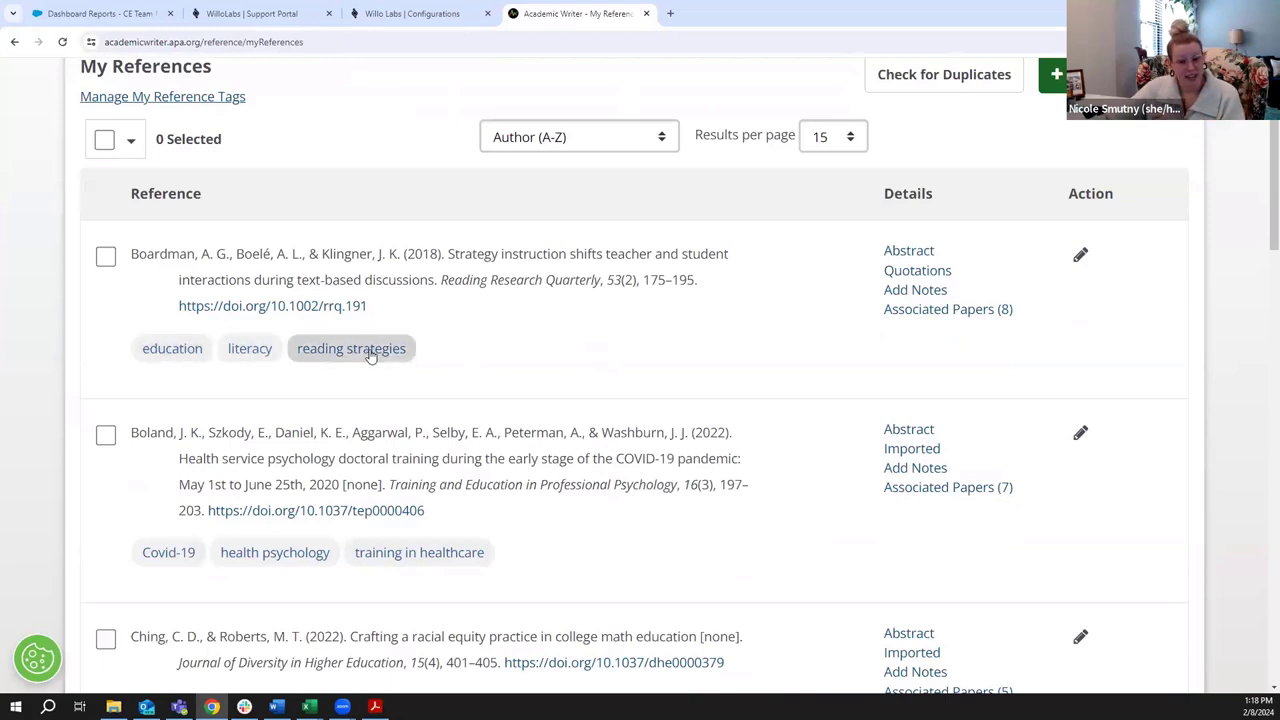
pyautogui.click(172, 350)
pyautogui.scroll(-3, 35, 383)
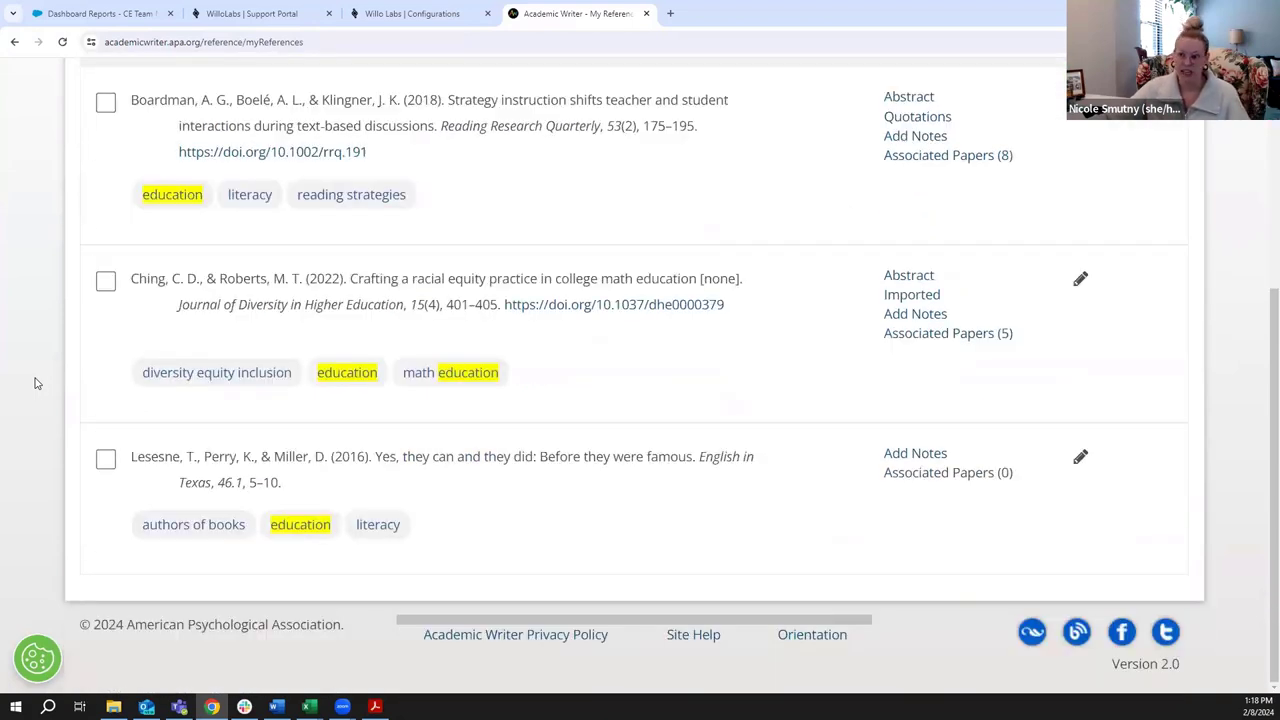
# Filter the reference library by the tag "literacy" and look over the matching references
pyautogui.click(252, 197)
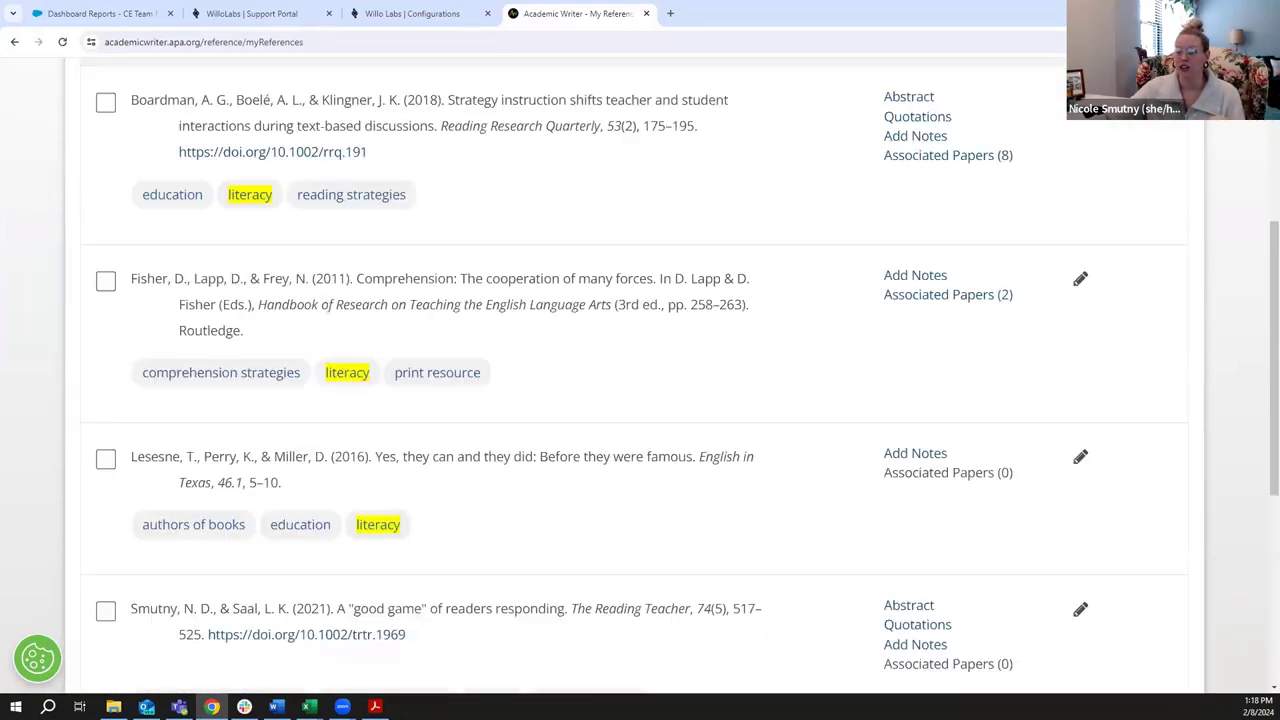
pyautogui.scroll(-4, 531, 280)
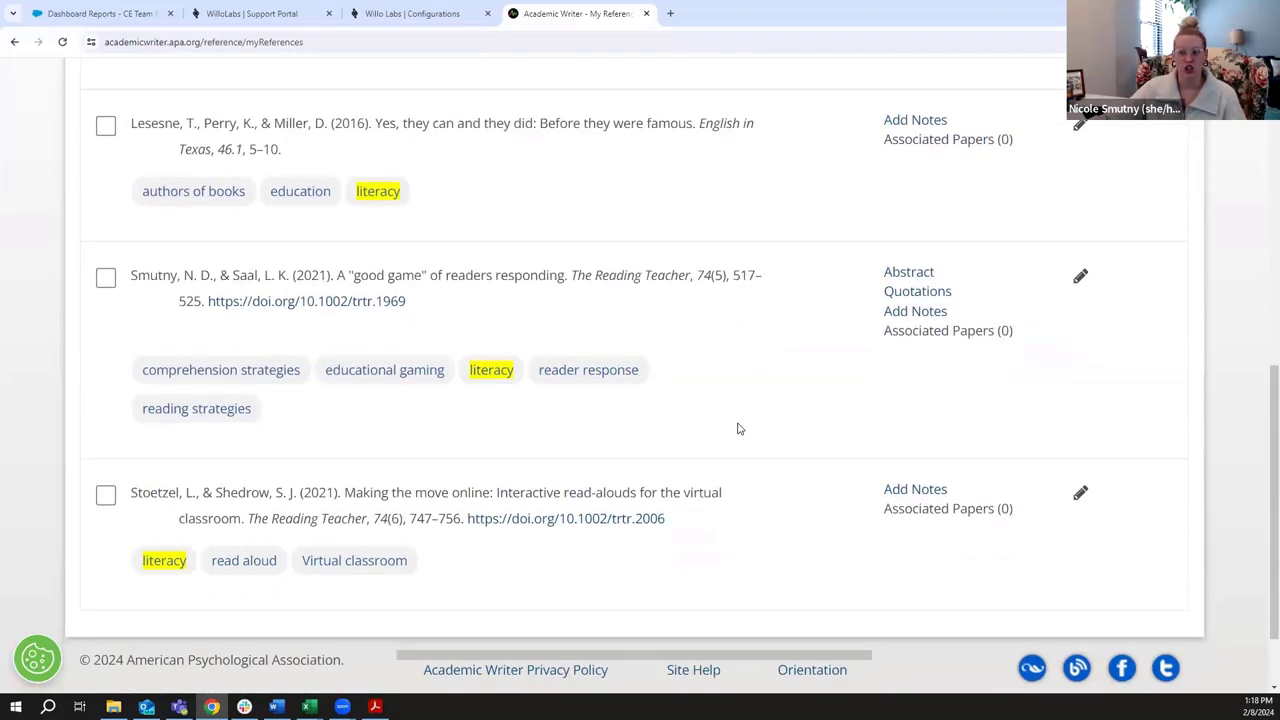
pyautogui.scroll(-1, 739, 428)
pyautogui.scroll(10, 698, 430)
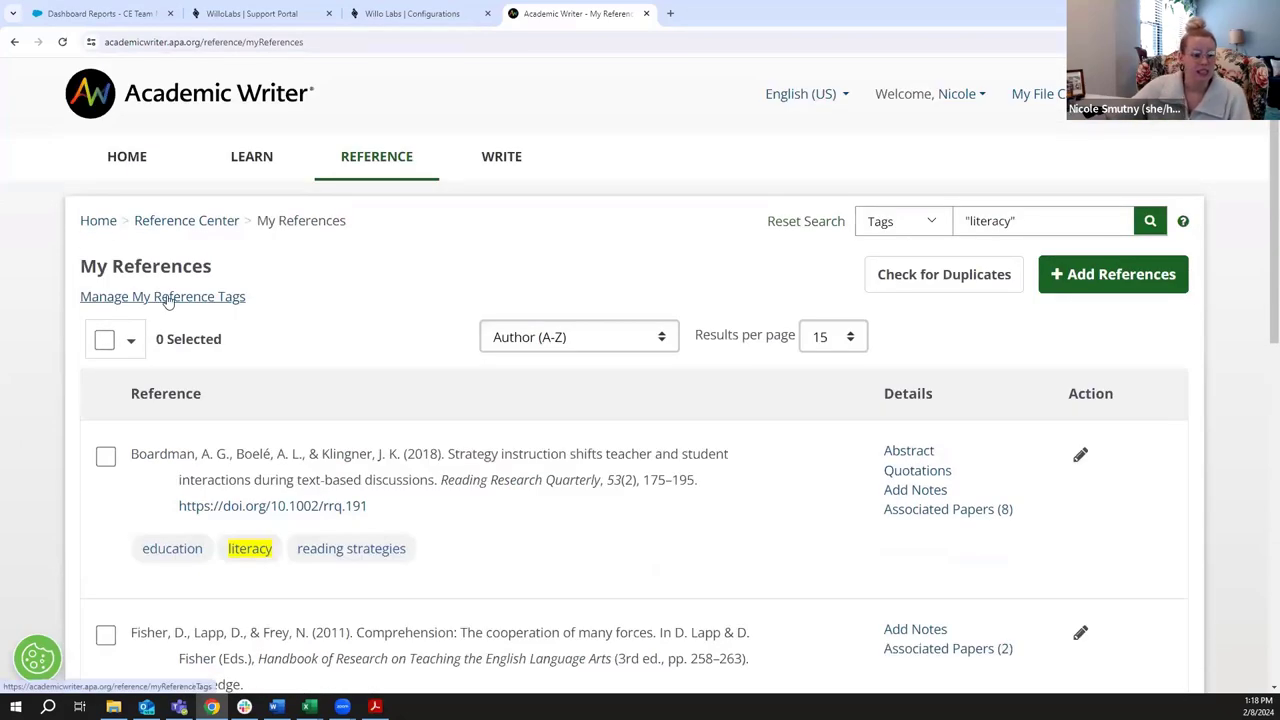
# Go to the reference tag management page and review the list of tags with their linked references
pyautogui.click(168, 298)
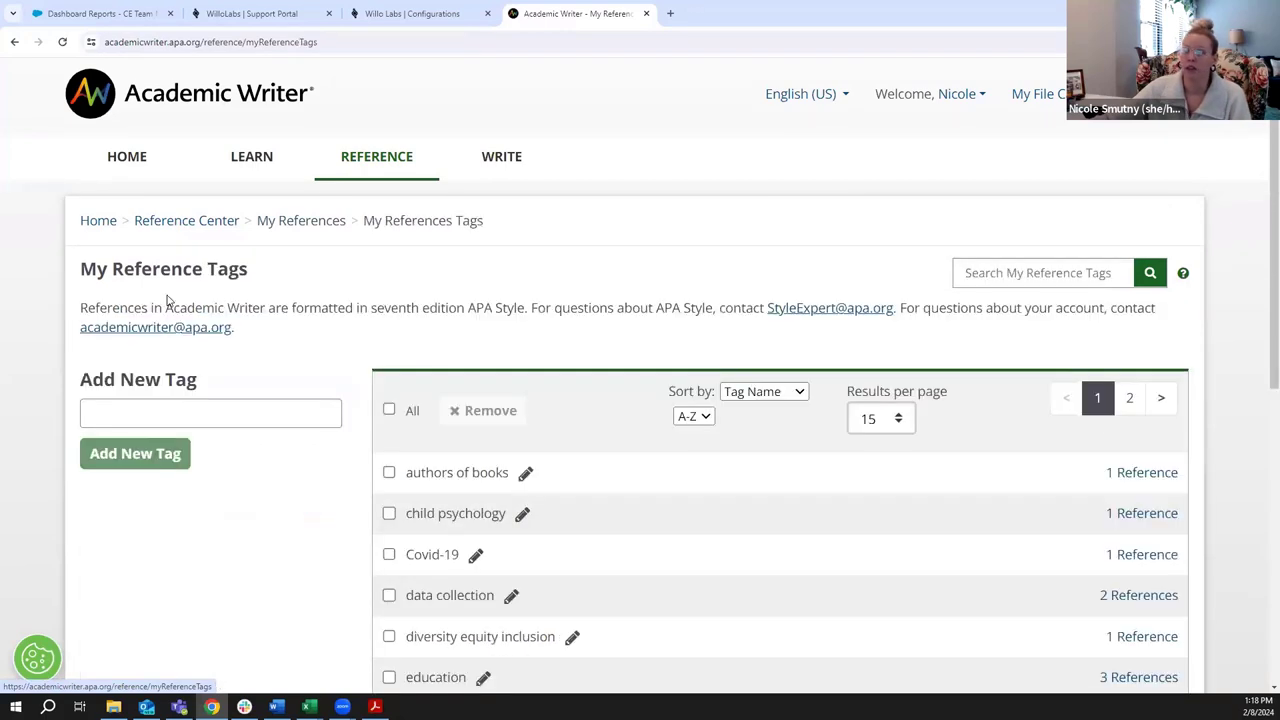
pyautogui.scroll(-1, 377, 230)
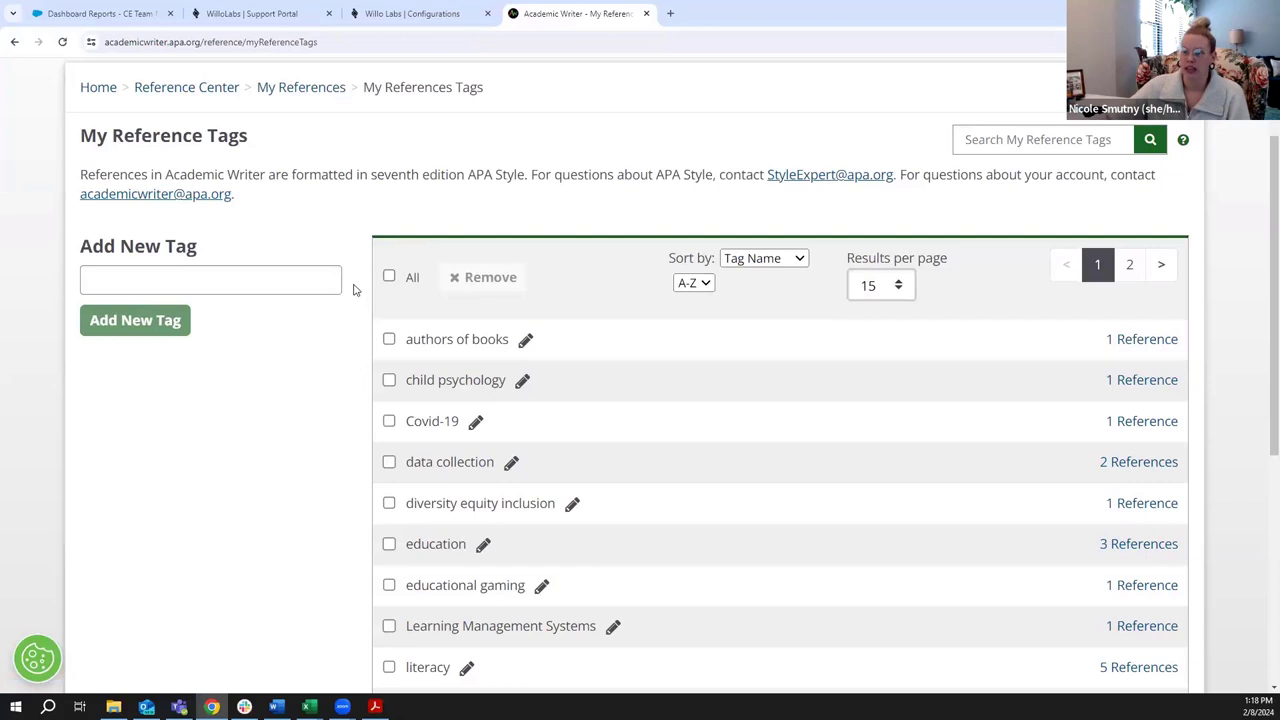
pyautogui.scroll(-2, 352, 323)
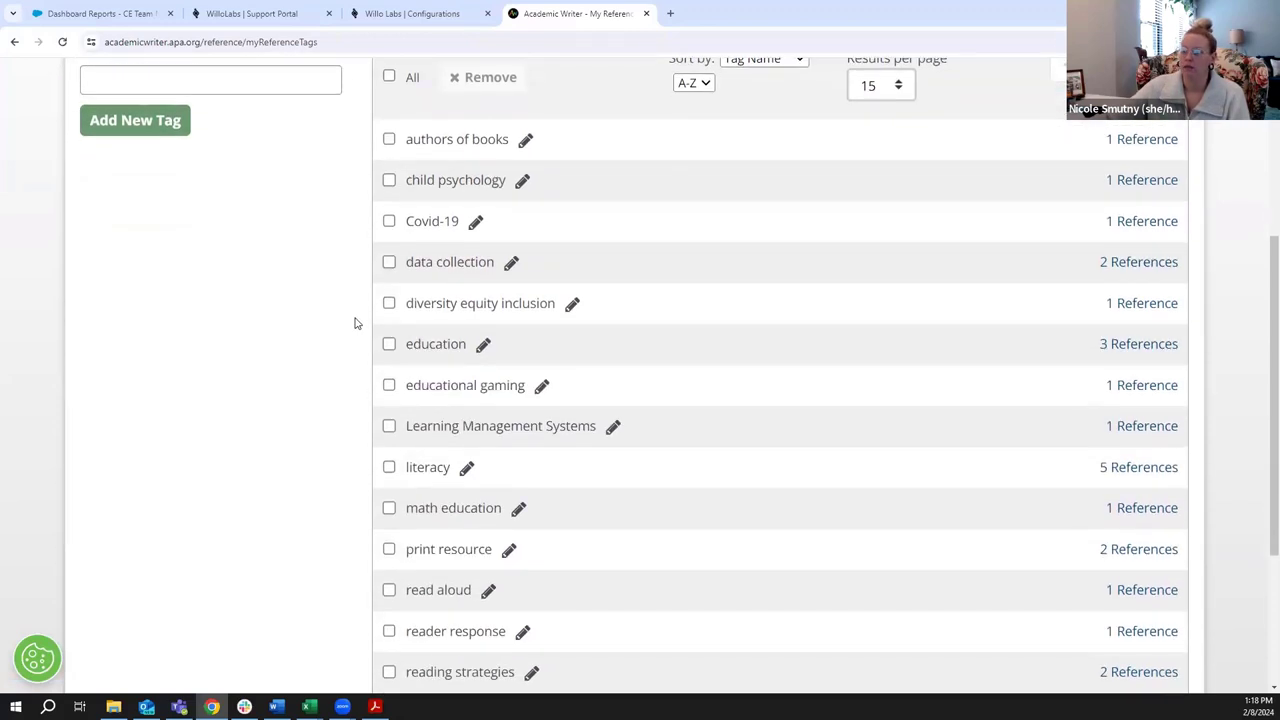
pyautogui.scroll(-1, 355, 323)
pyautogui.scroll(4, 354, 321)
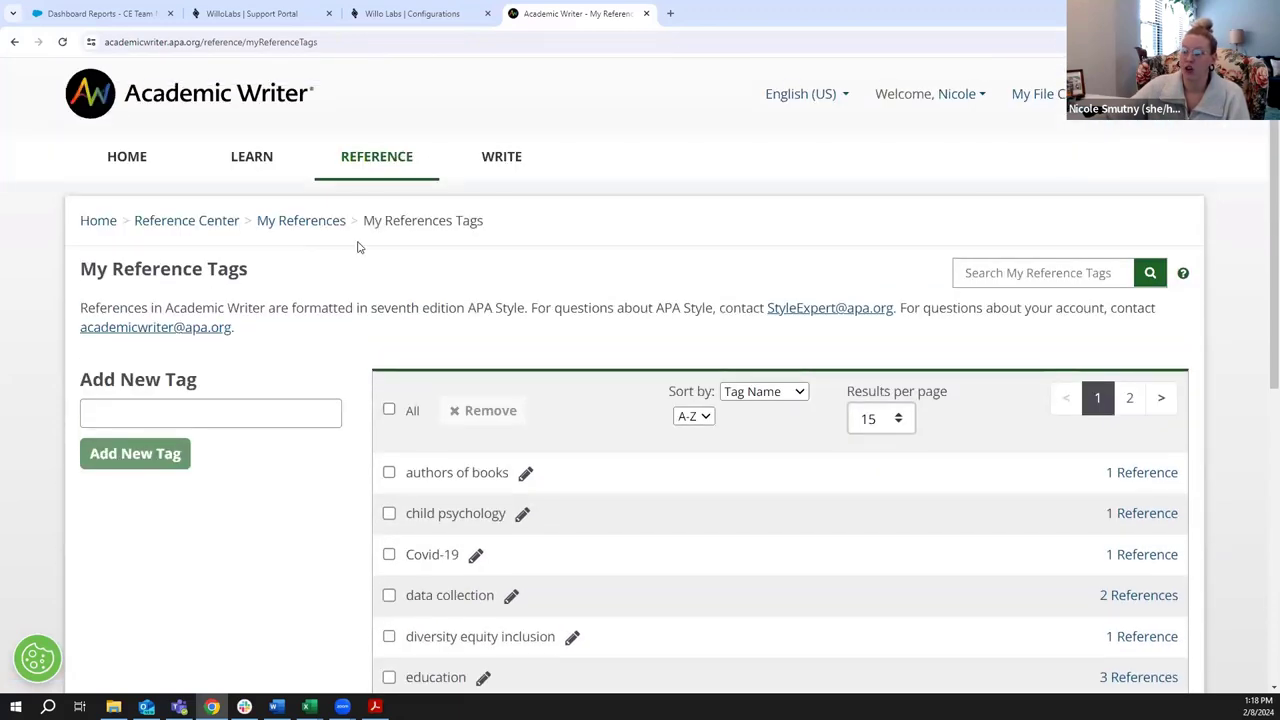
# Look through the reference tag list and select the "print resource" tag
pyautogui.scroll(-2, 361, 280)
pyautogui.scroll(-2, 368, 268)
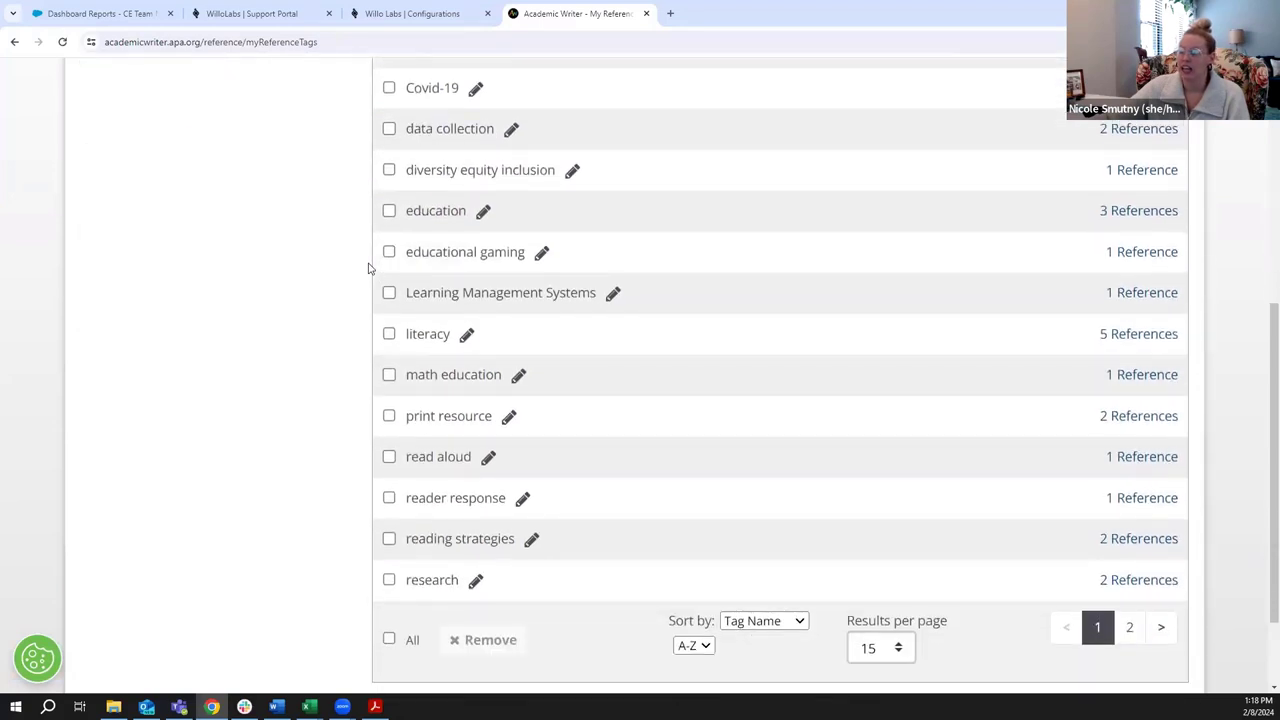
pyautogui.scroll(2, 1150, 580)
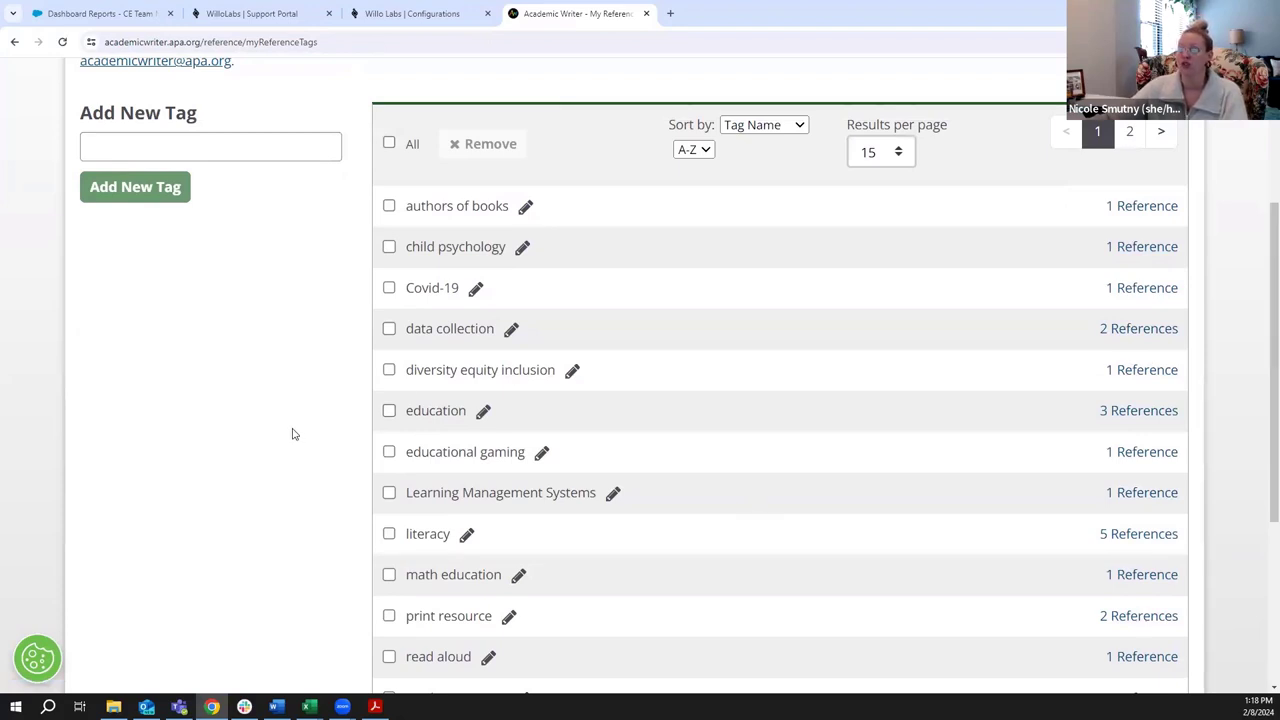
pyautogui.scroll(-1, 293, 434)
pyautogui.scroll(-2, 295, 434)
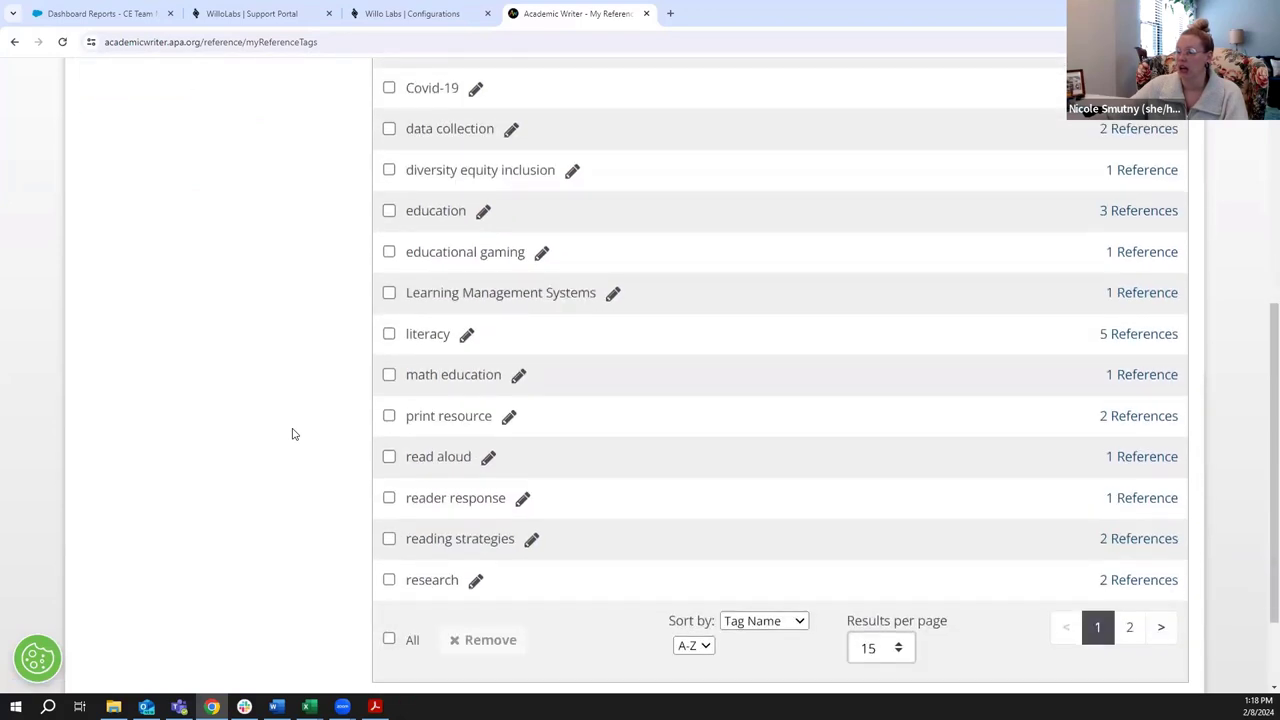
pyautogui.click(389, 416)
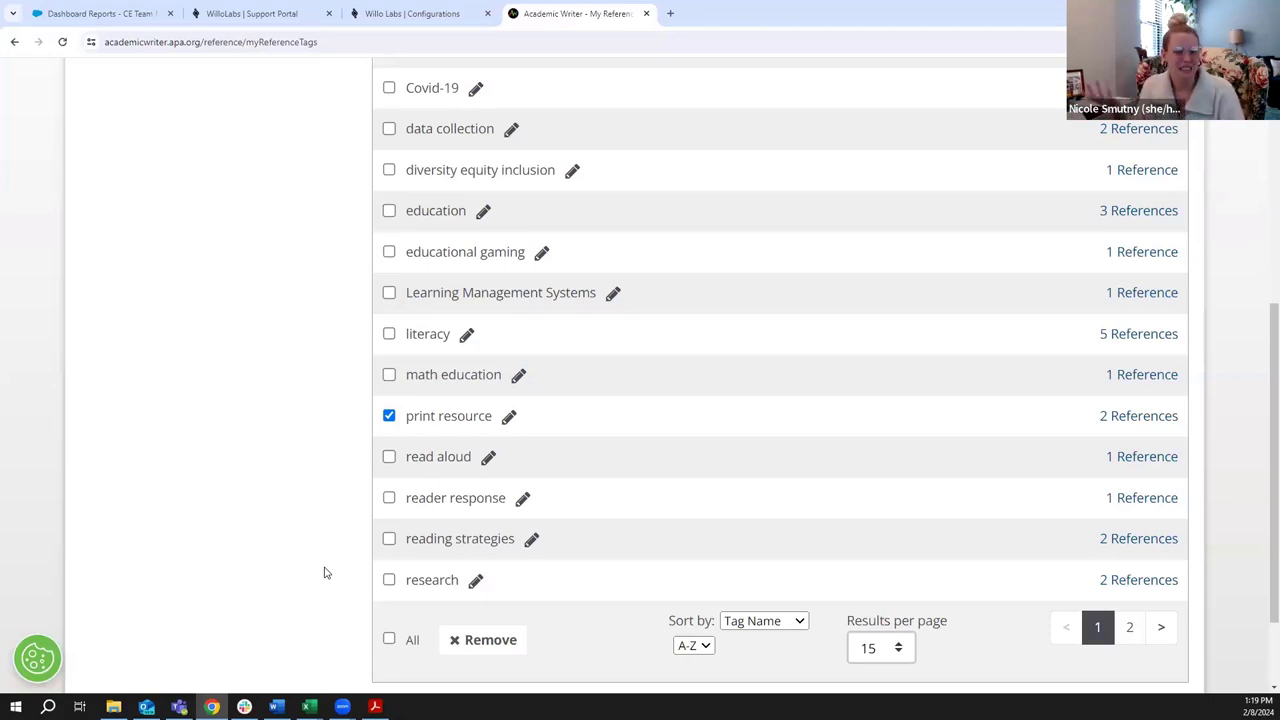
# Rename the "reader response" tag to "reader response theory" and clear the selection of the "print resource" tag
pyautogui.click(522, 497)
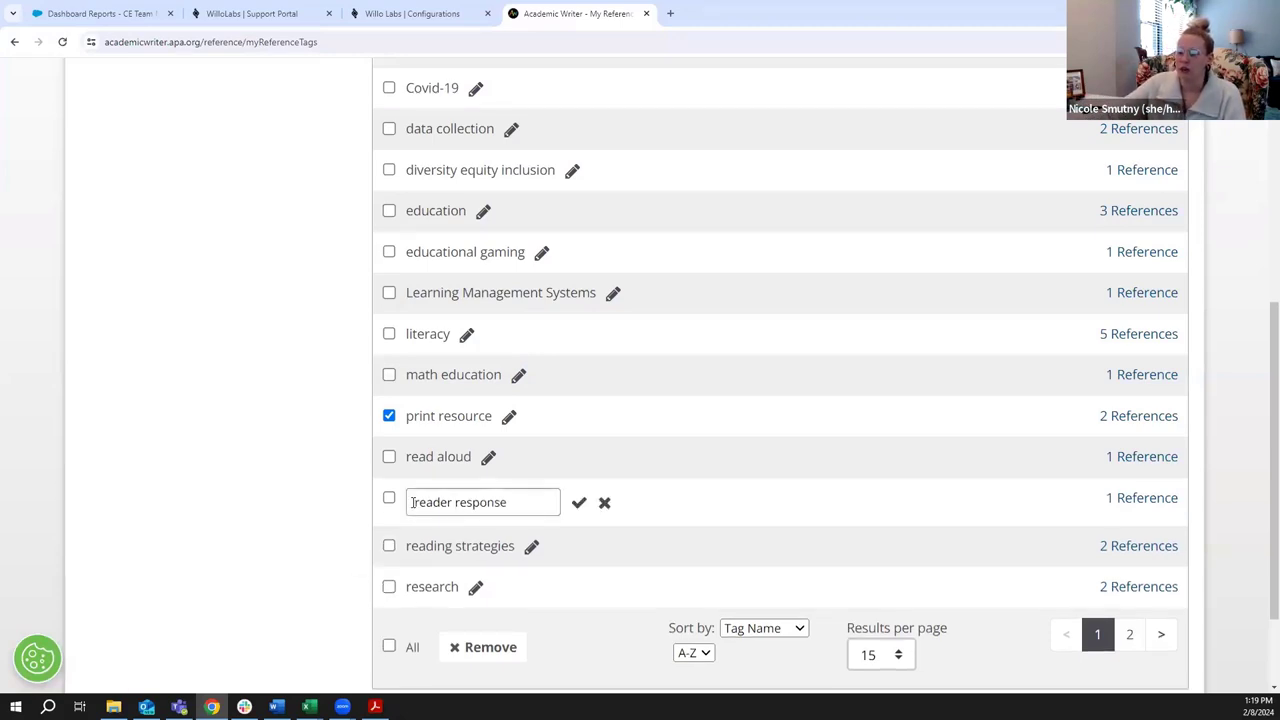
pyautogui.moveTo(412, 502); pyautogui.dragTo(528, 502)
pyautogui.click(526, 497)
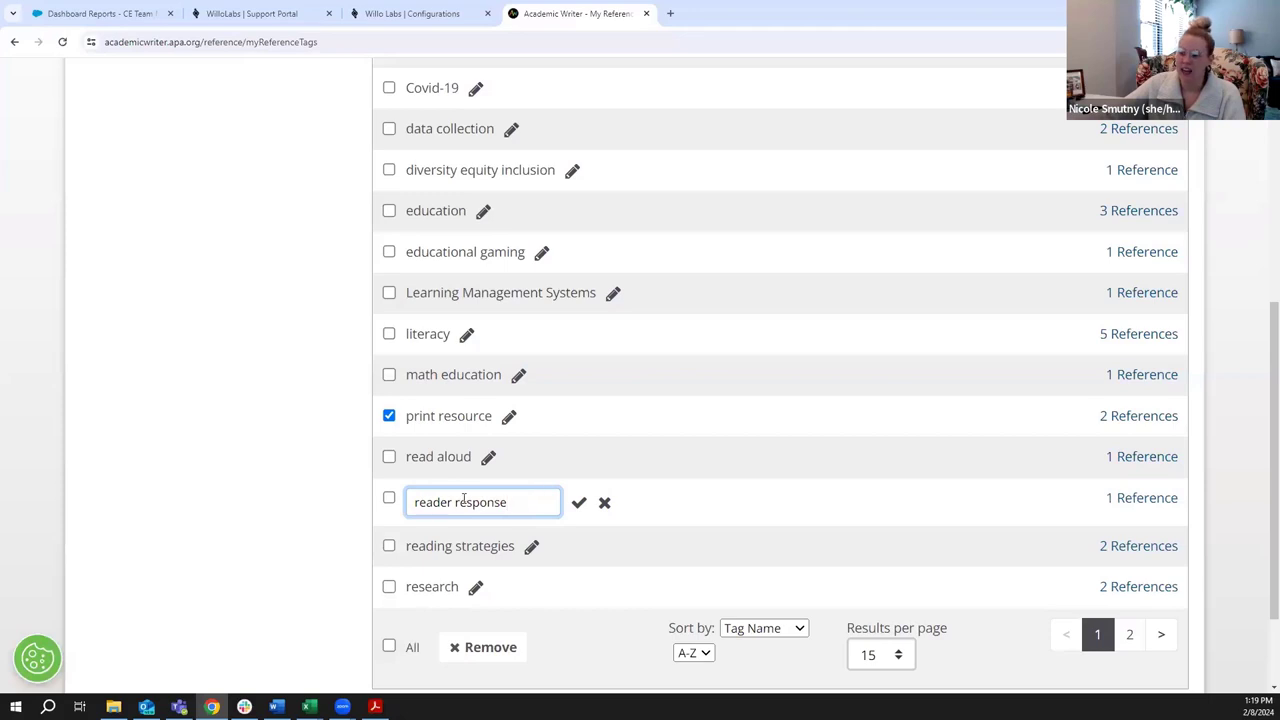
pyautogui.click(330, 524)
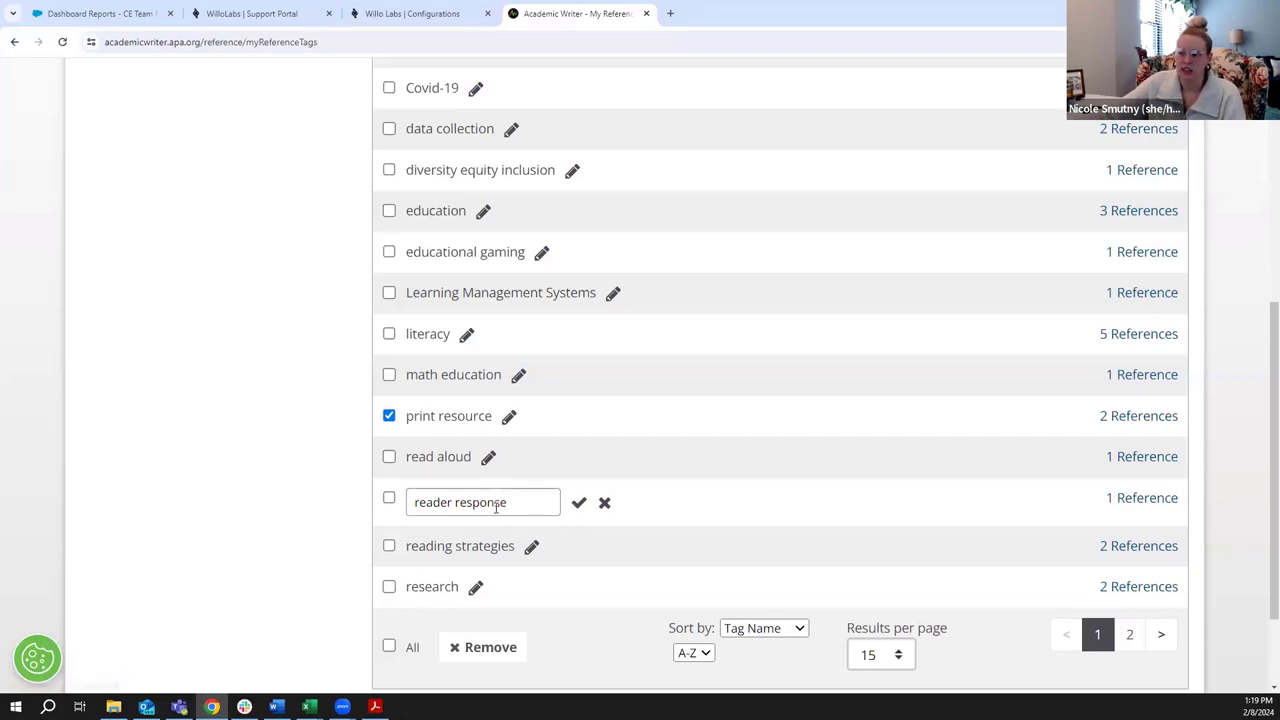
pyautogui.click(519, 502)
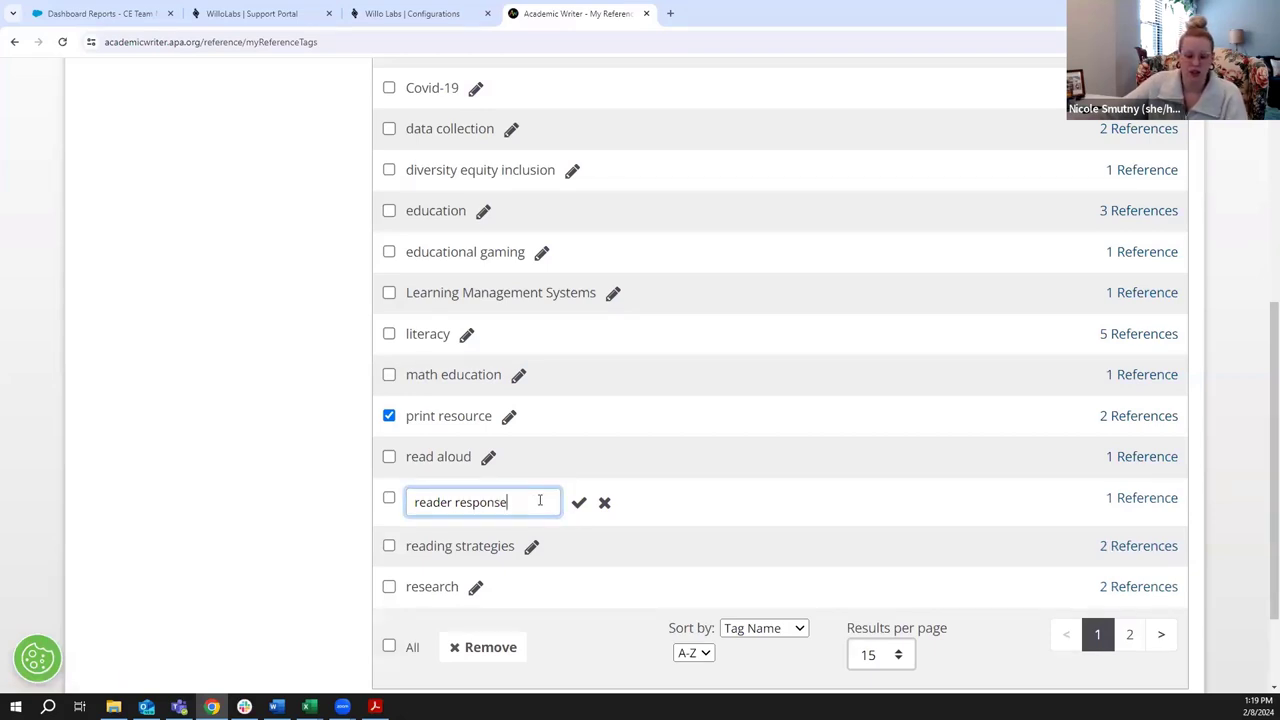
pyautogui.write('theory')
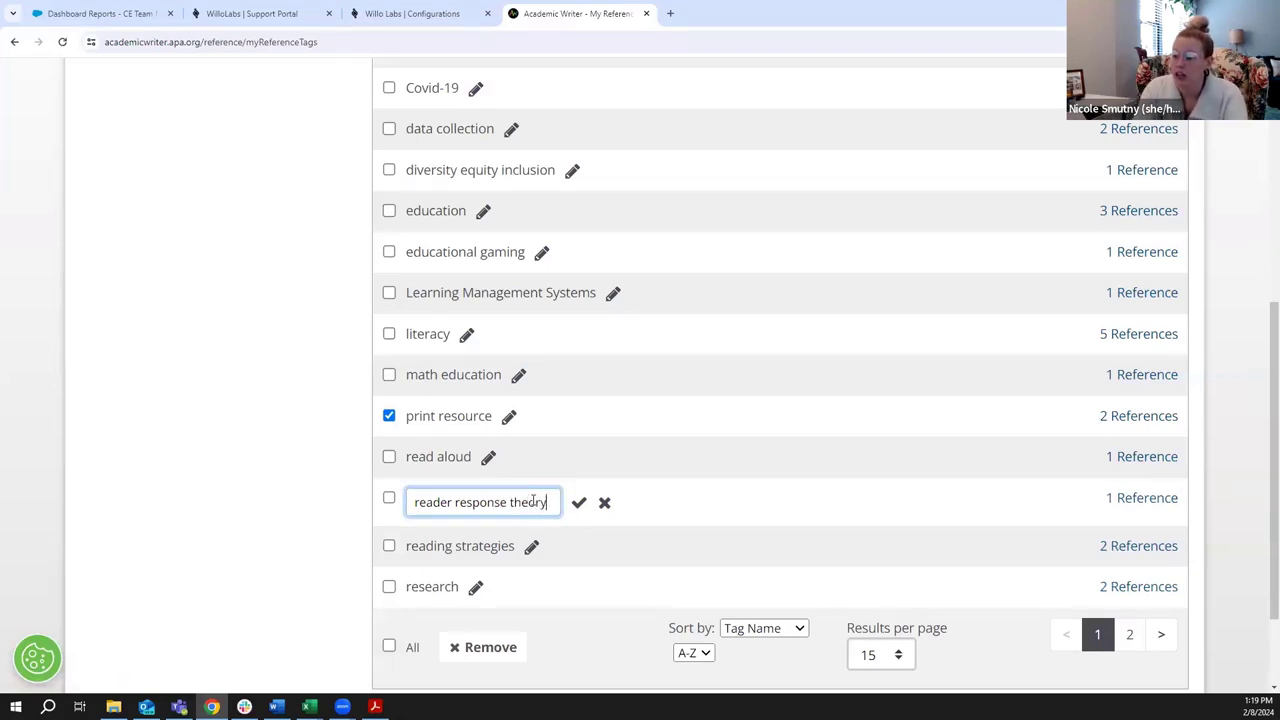
pyautogui.click(579, 502)
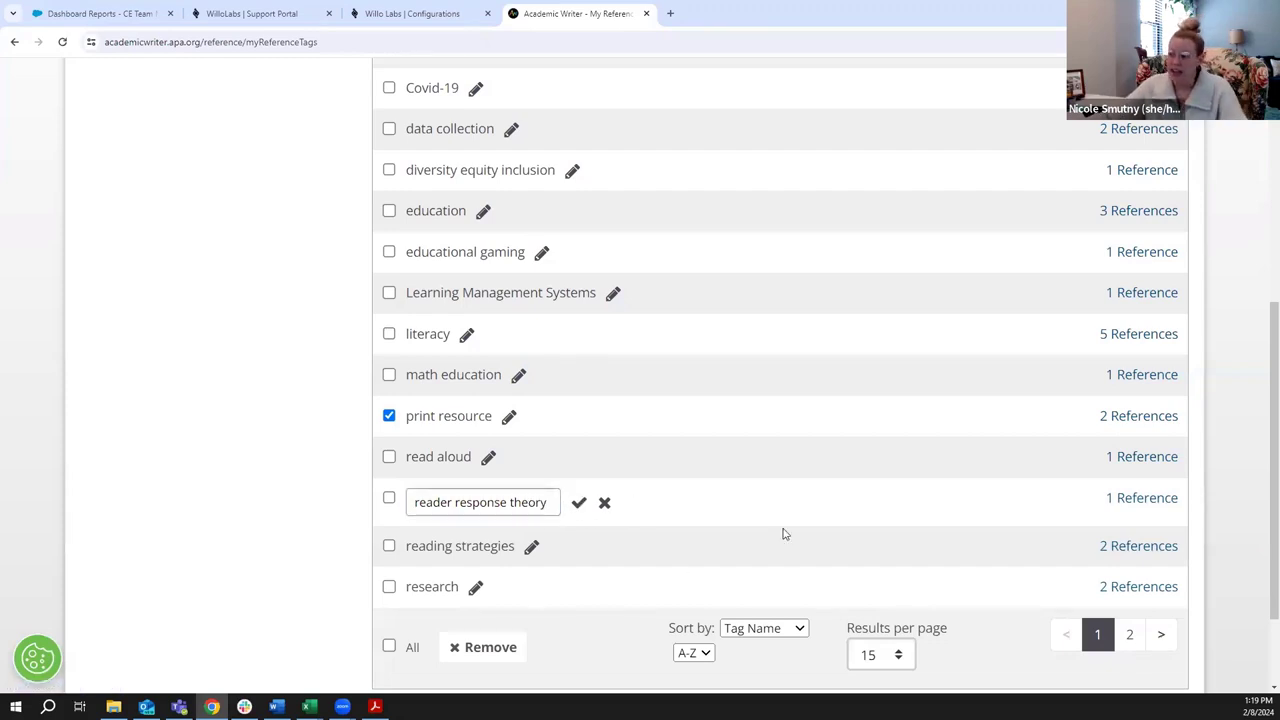
pyautogui.click(579, 503)
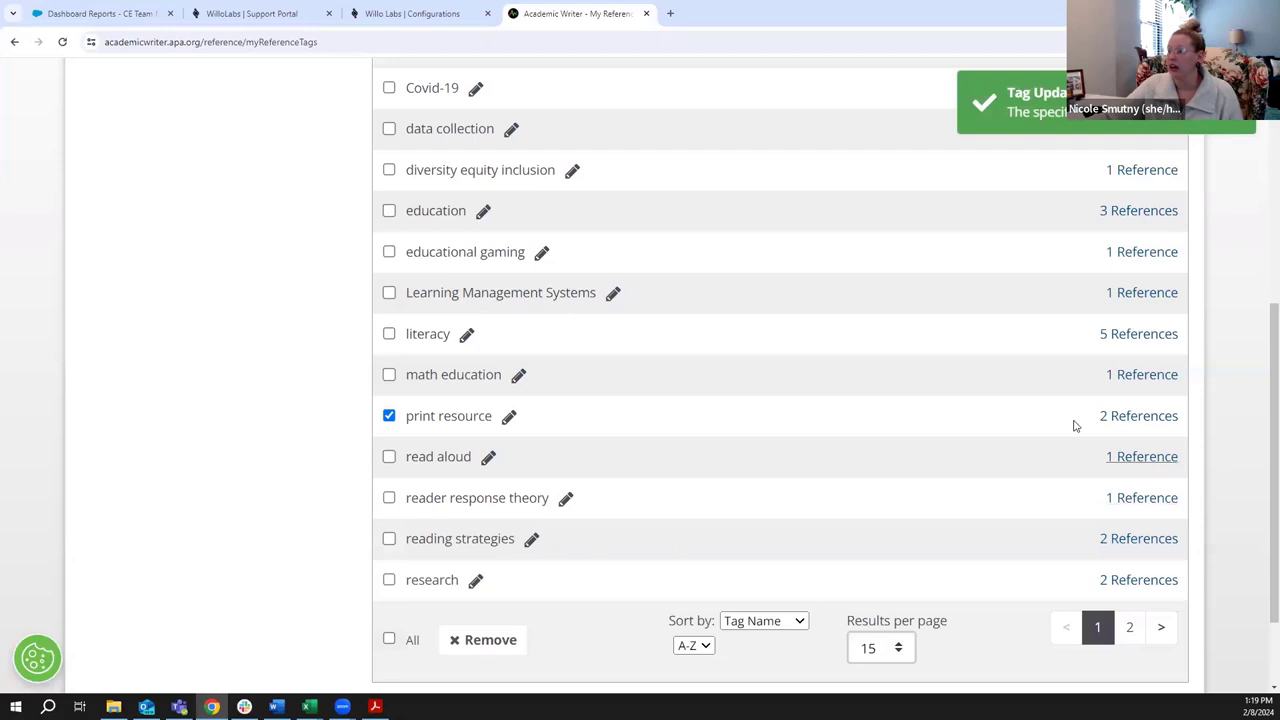
pyautogui.click(389, 416)
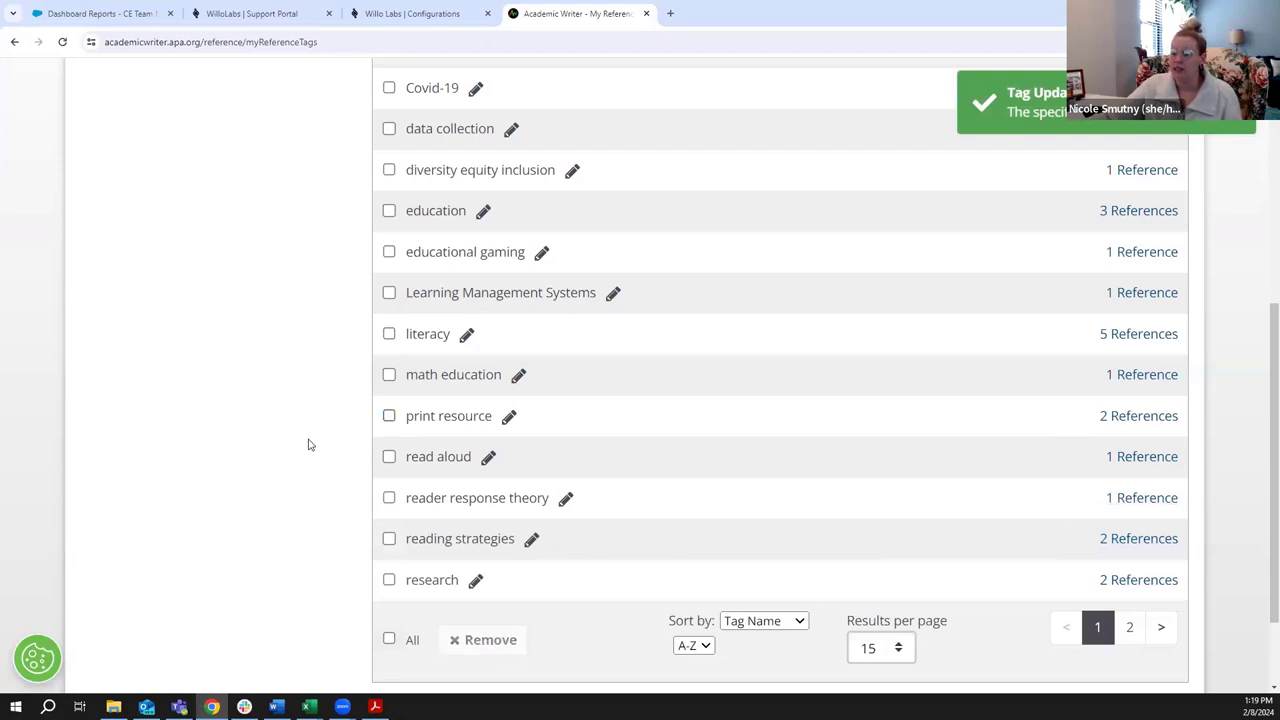
# Open the references linked to the "data collection" tag and look them over
pyautogui.scroll(2, 303, 449)
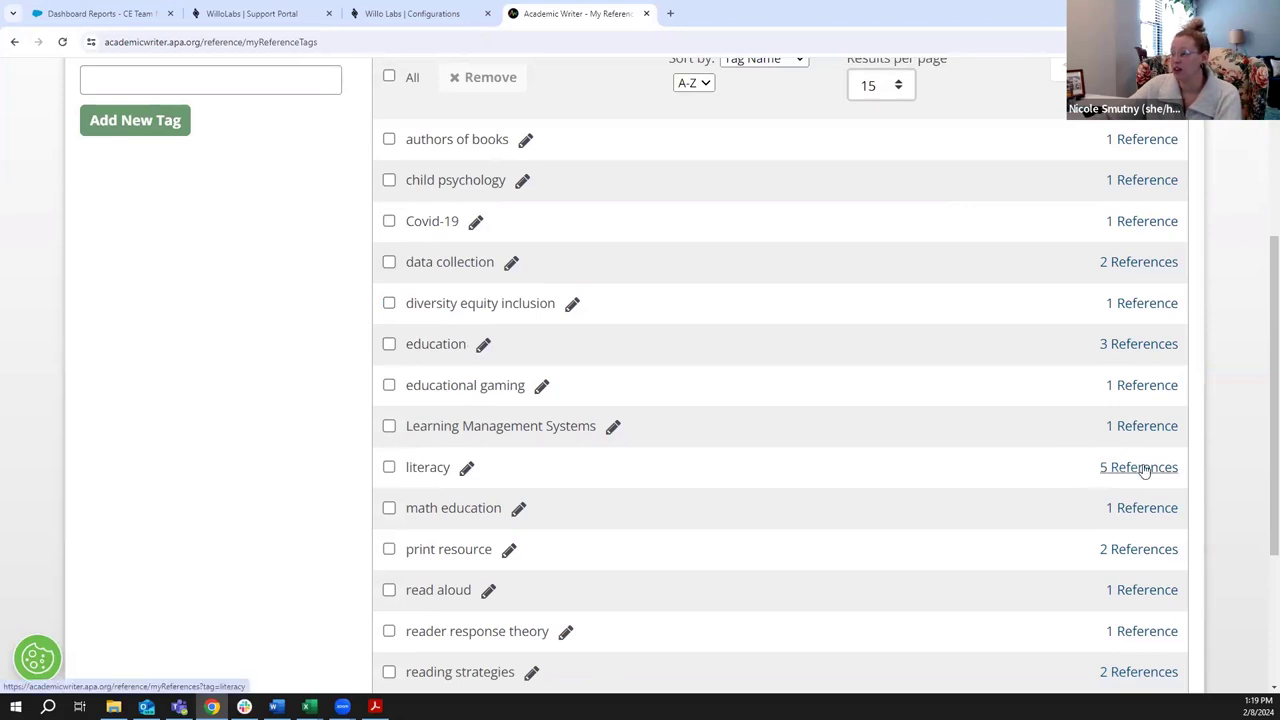
pyautogui.click(1140, 262)
pyautogui.scroll(-3, 546, 303)
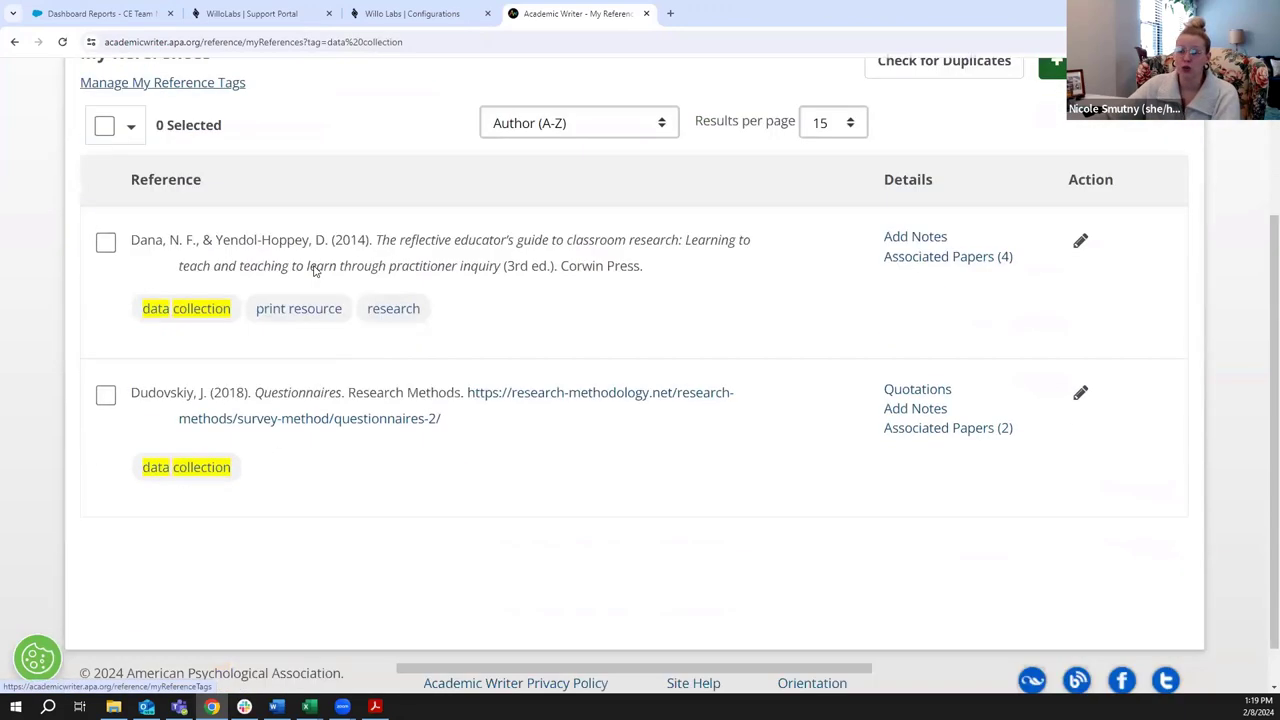
pyautogui.scroll(2, 543, 491)
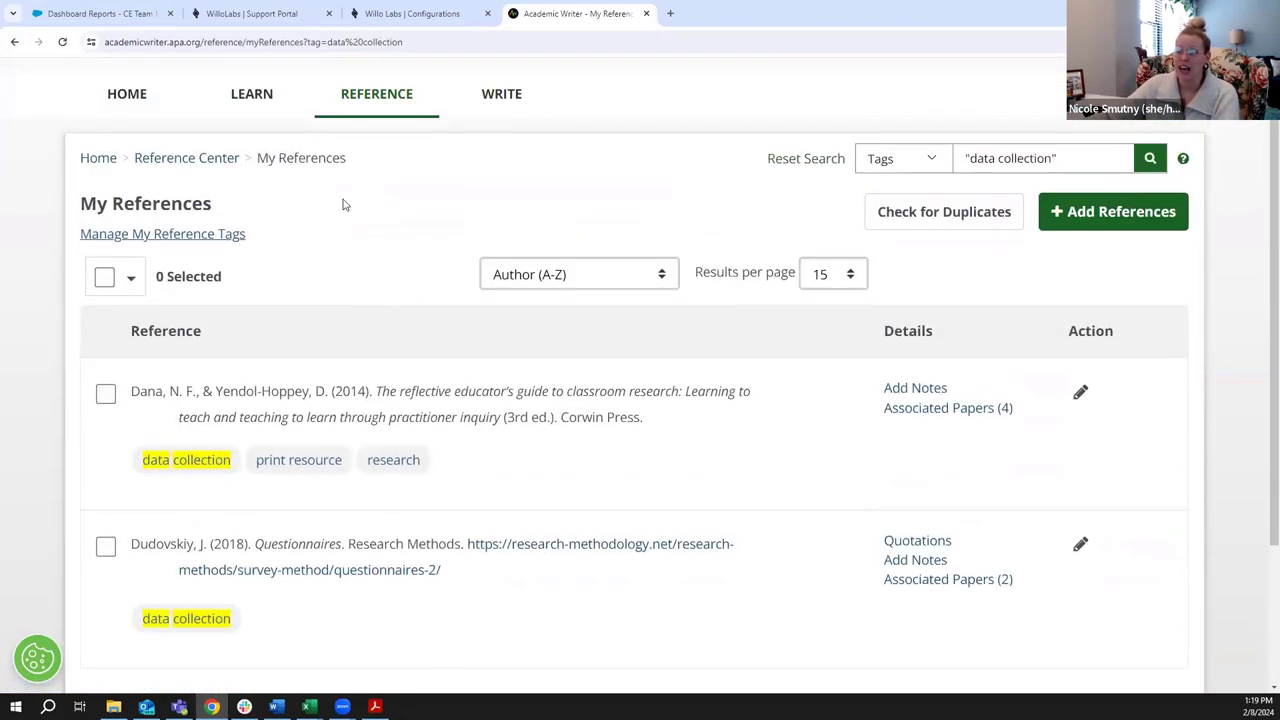
# Look over the tag list on the reference tag management page again and go back to My References
pyautogui.click(189, 236)
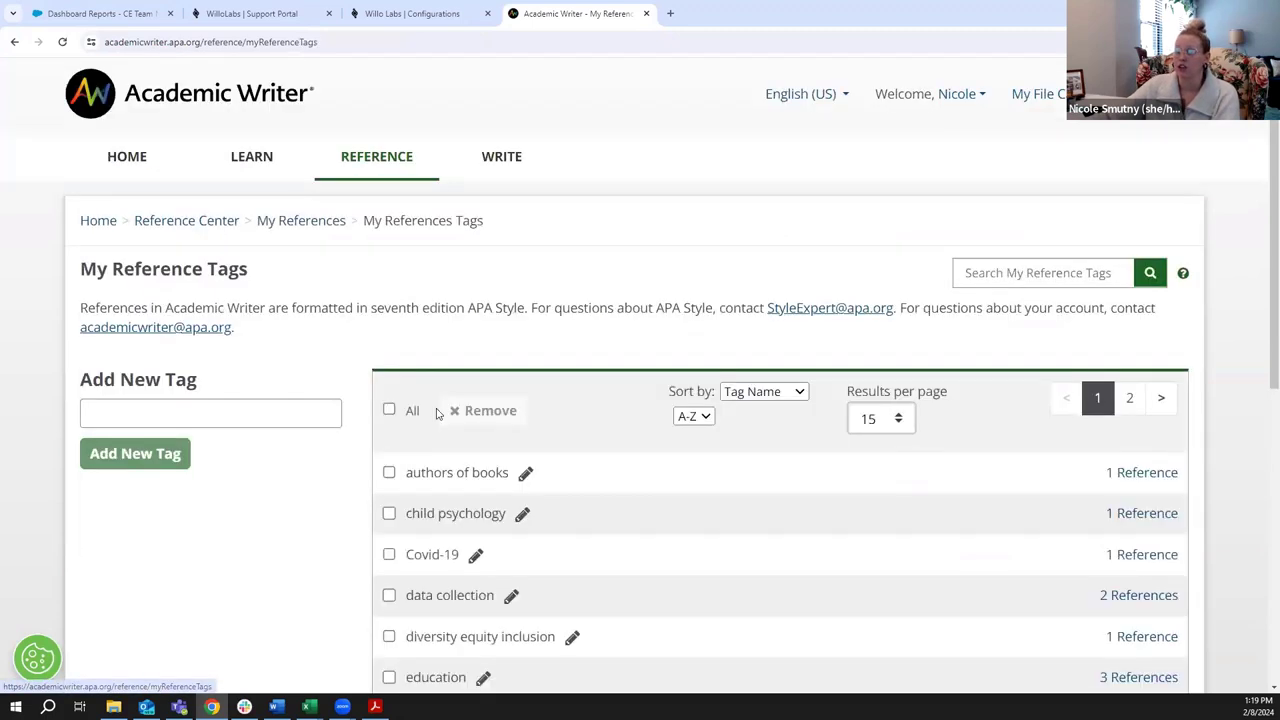
pyautogui.scroll(-5, 340, 449)
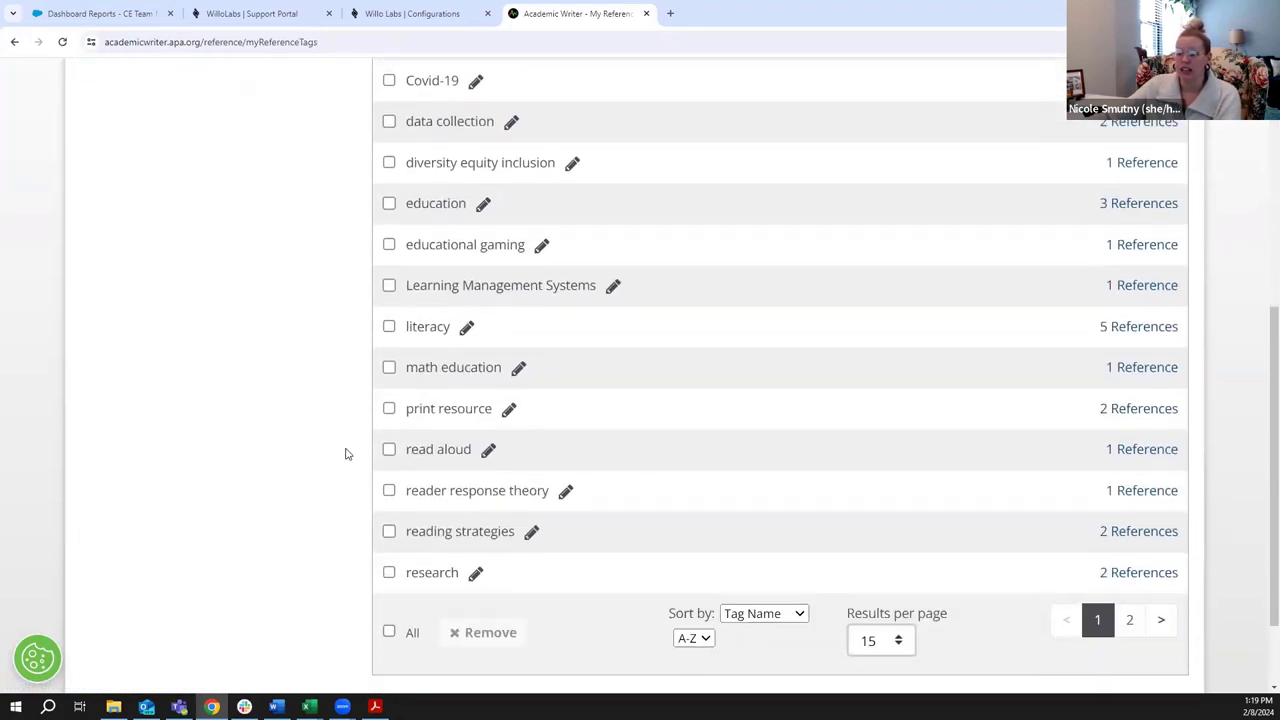
pyautogui.scroll(2, 553, 553)
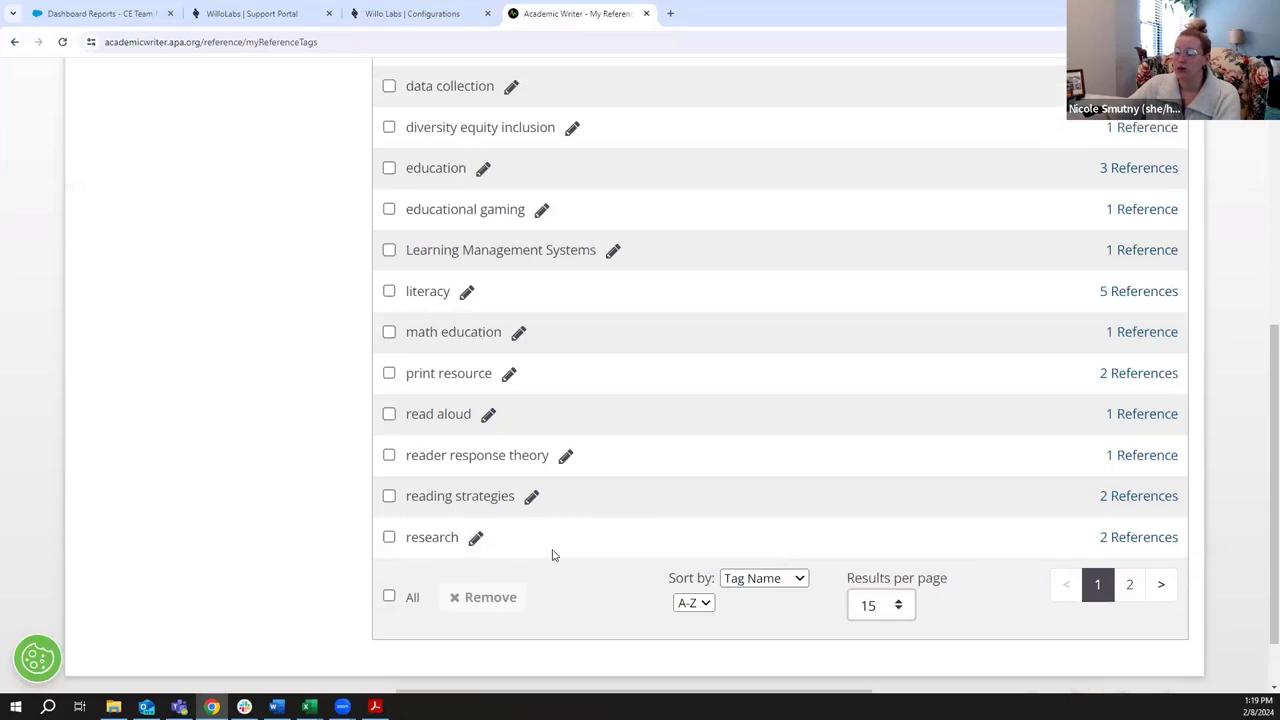
pyautogui.scroll(1, 351, 463)
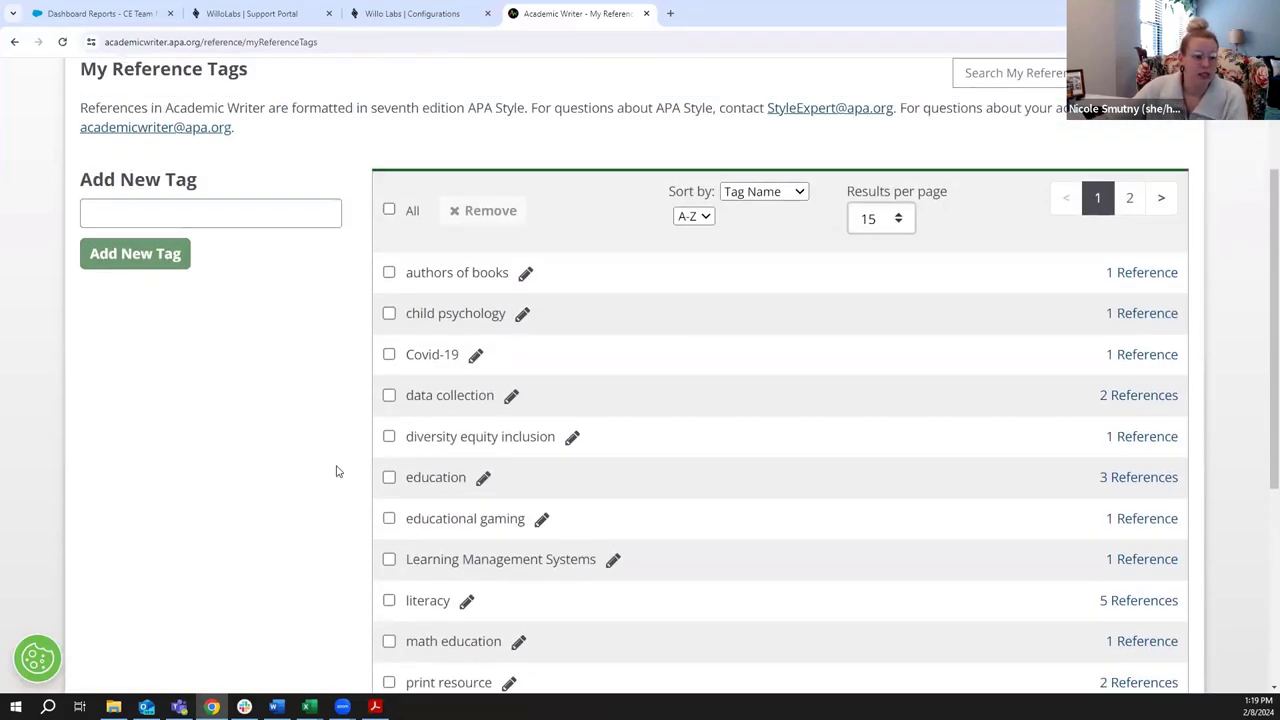
pyautogui.scroll(2, 343, 449)
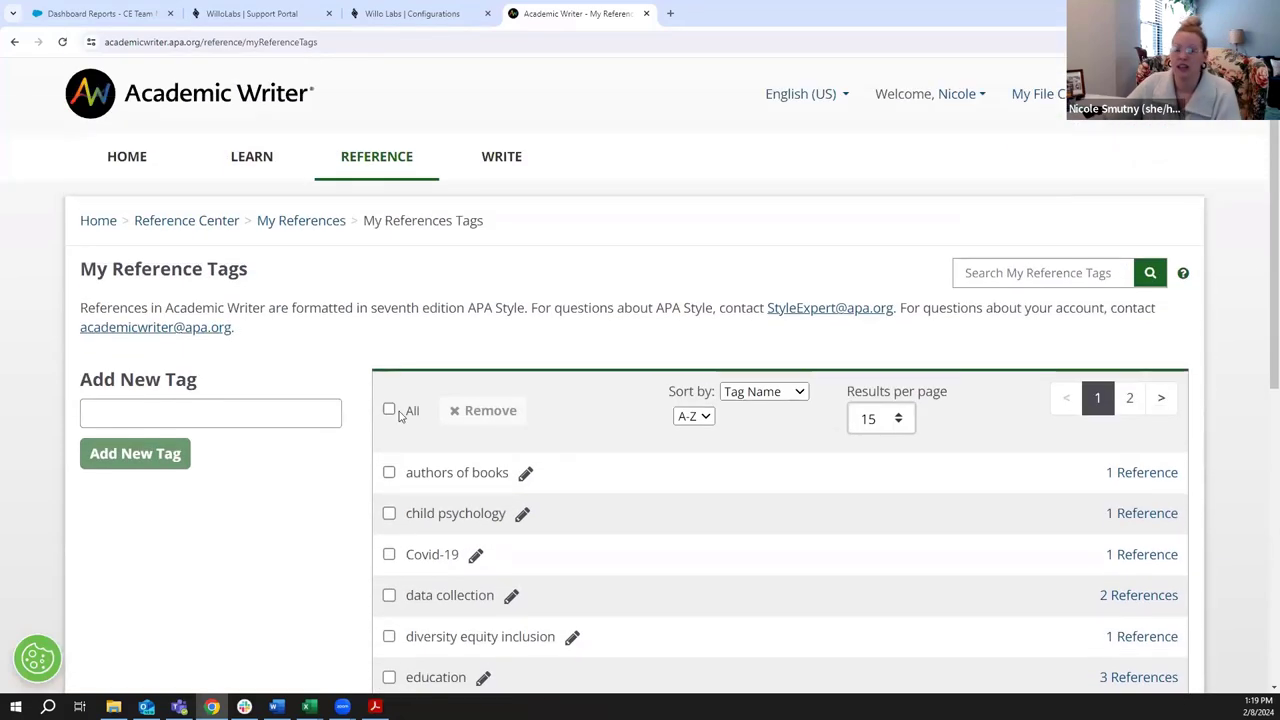
pyautogui.click(301, 221)
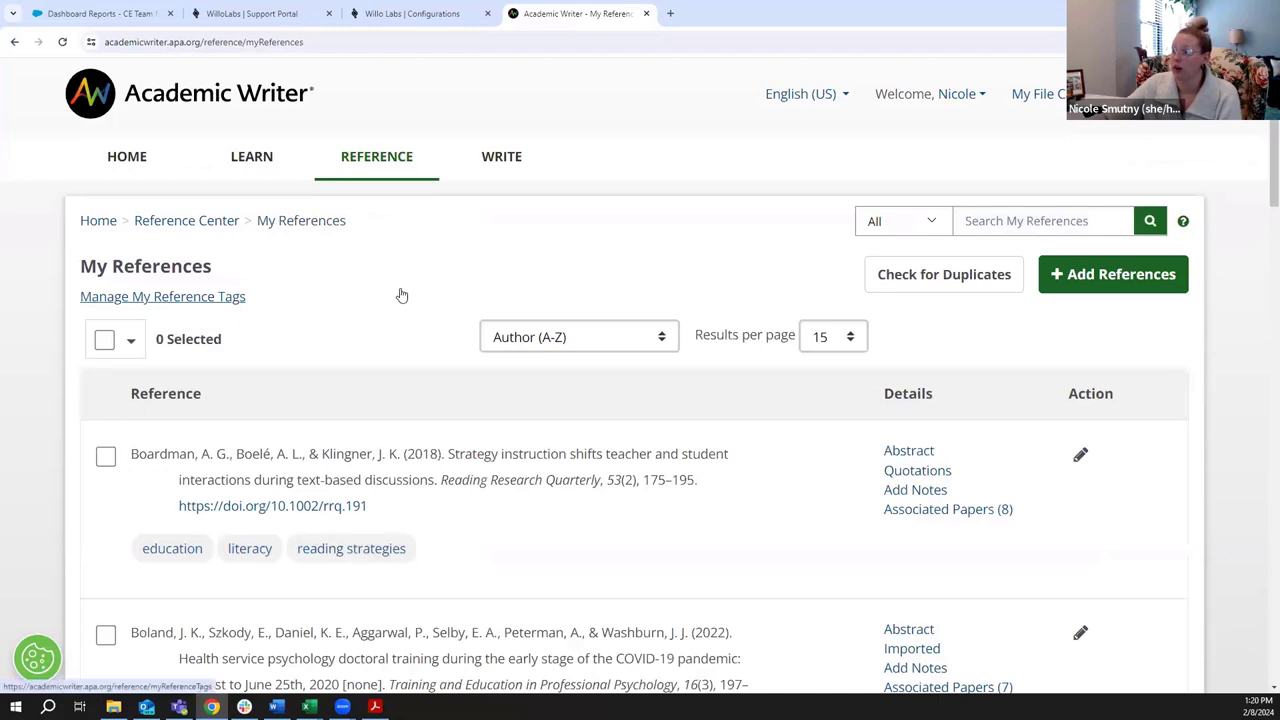
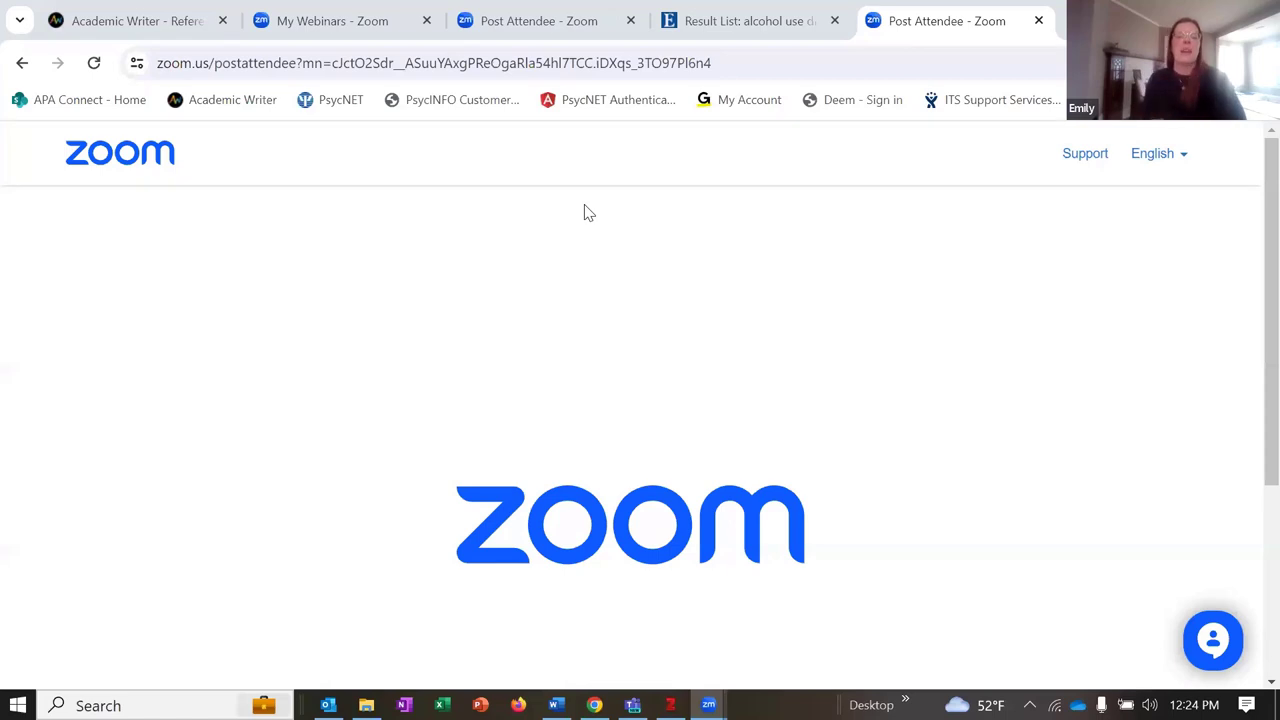
# Switch to the open Academic Writer Reference Center page and open Site Help
pyautogui.click(130, 20)
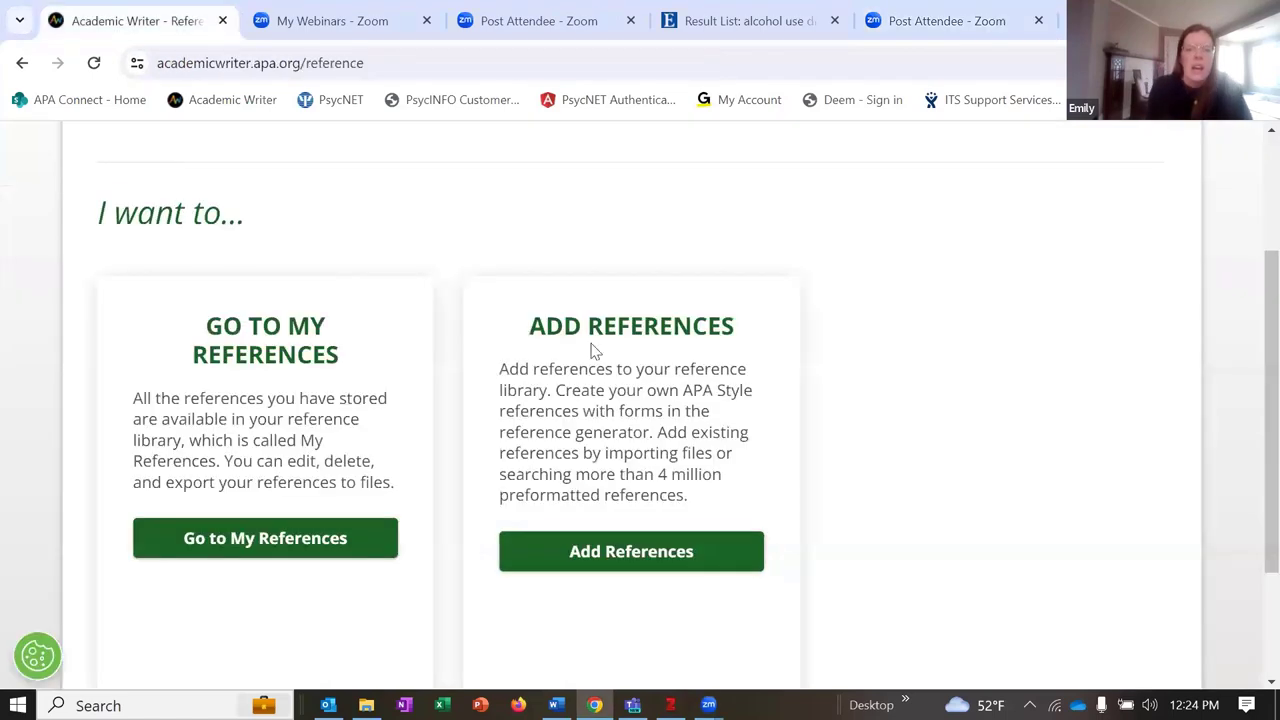
pyautogui.scroll(2, 909, 417)
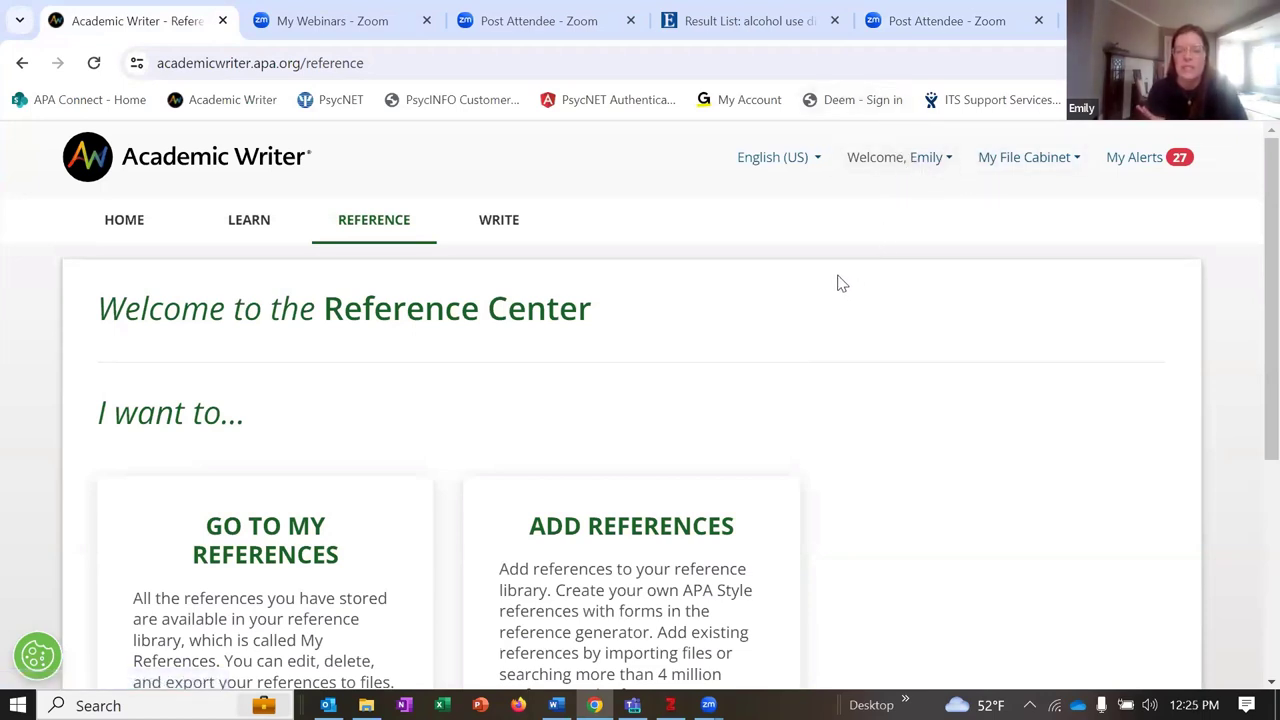
pyautogui.click(888, 164)
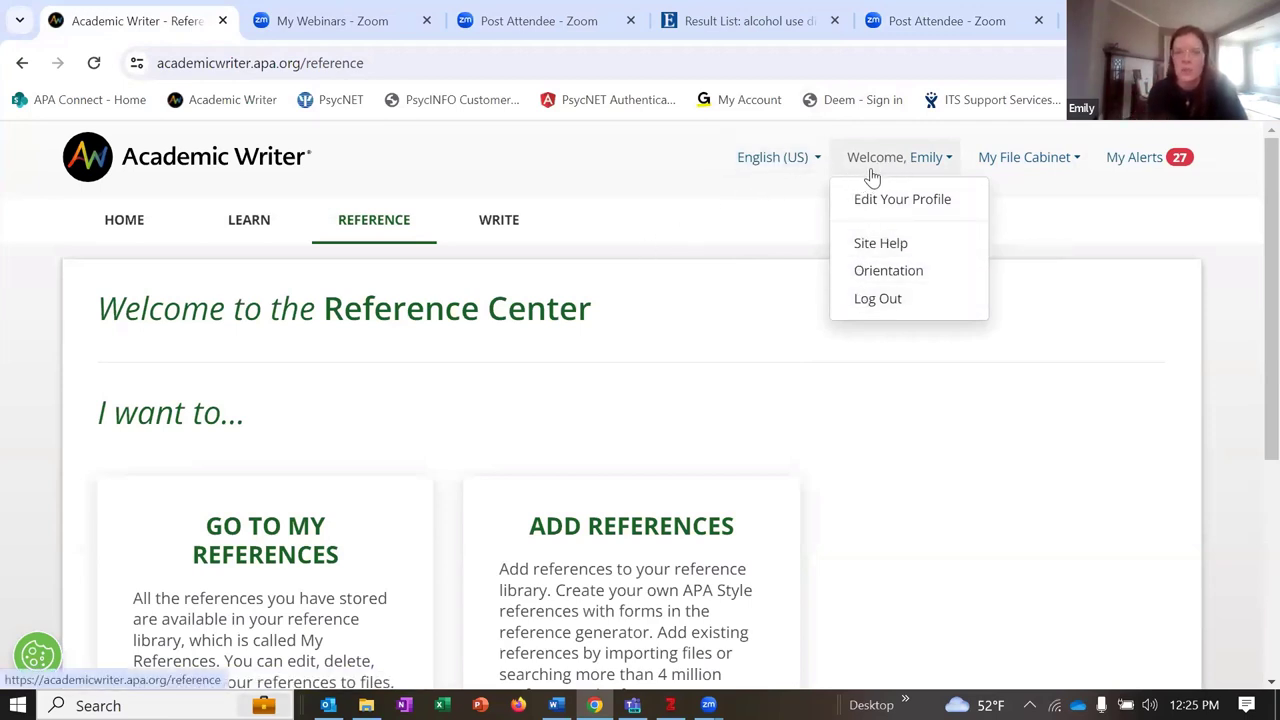
pyautogui.click(881, 244)
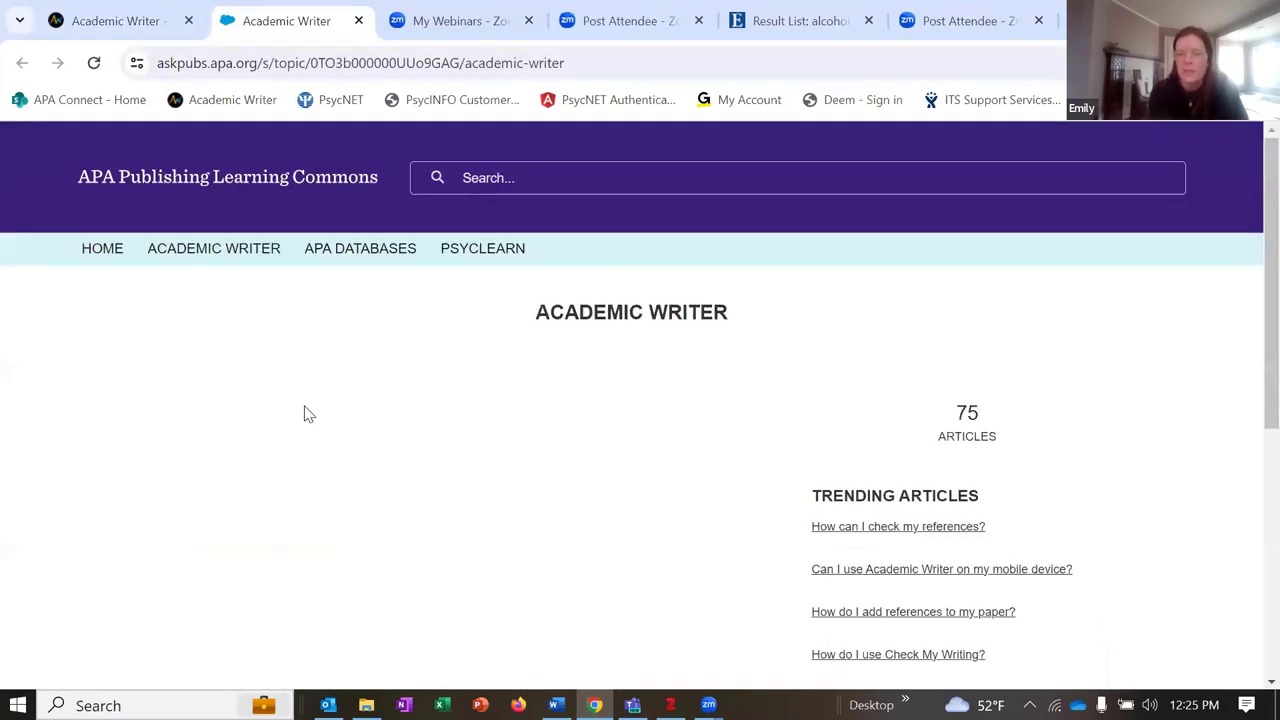
# Open the help article "How do I add references to my paper?" and skim its instructions
pyautogui.scroll(-2, 428, 455)
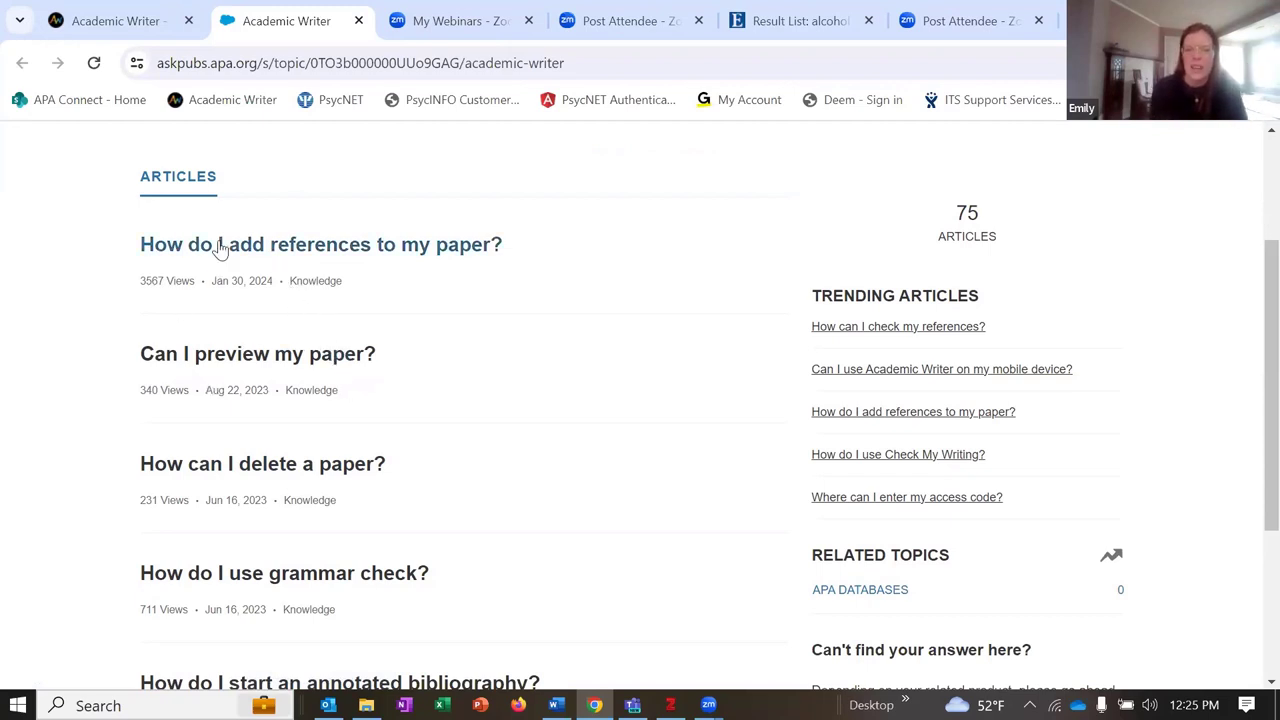
pyautogui.click(258, 287)
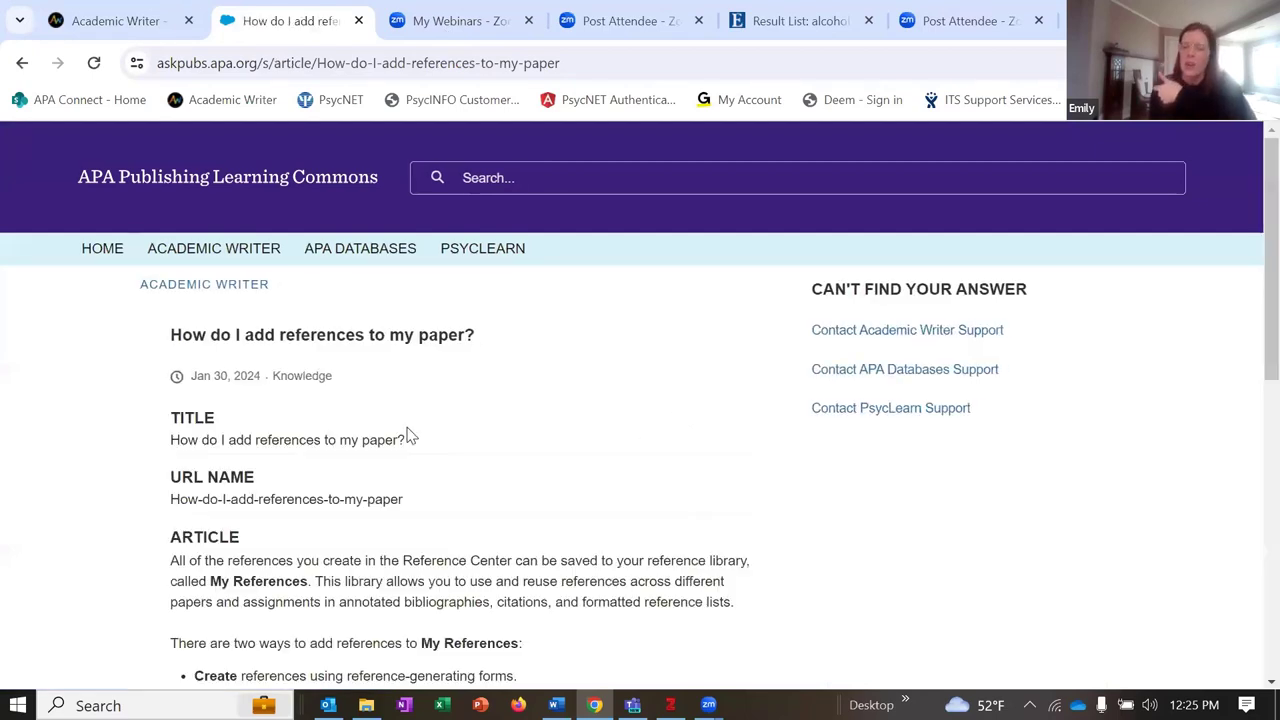
pyautogui.scroll(-5, 405, 443)
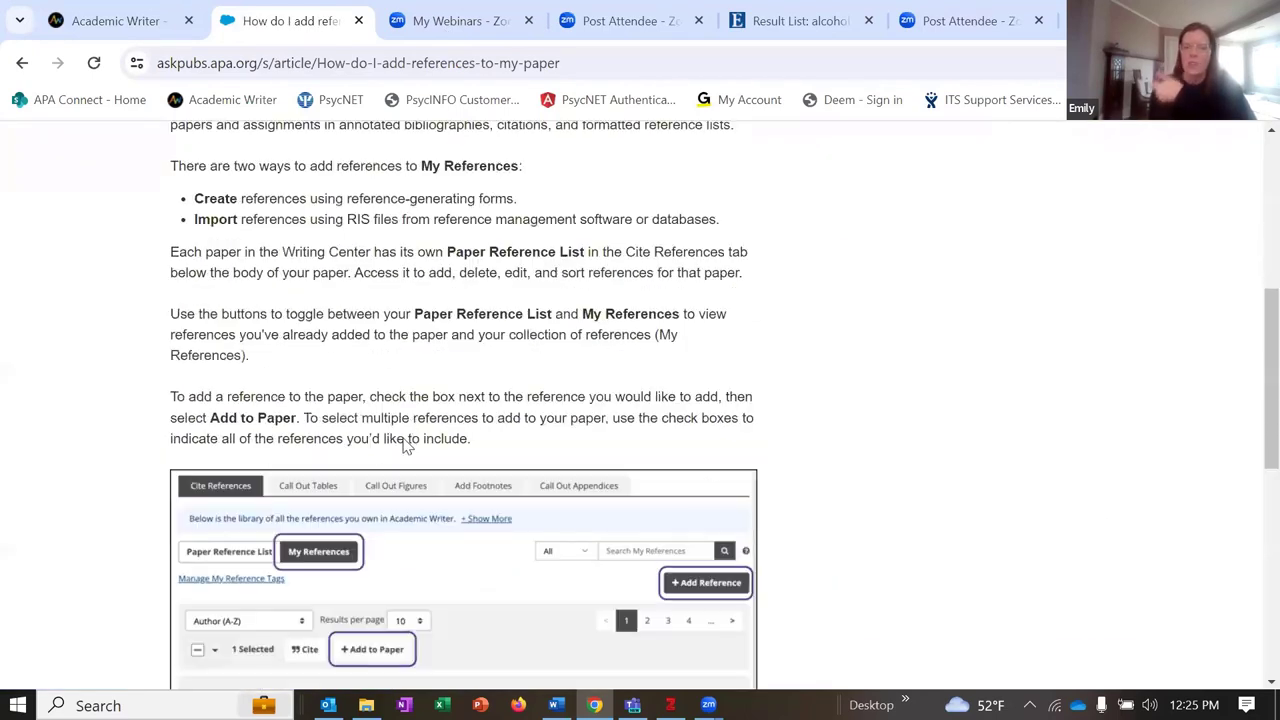
pyautogui.scroll(5, 405, 443)
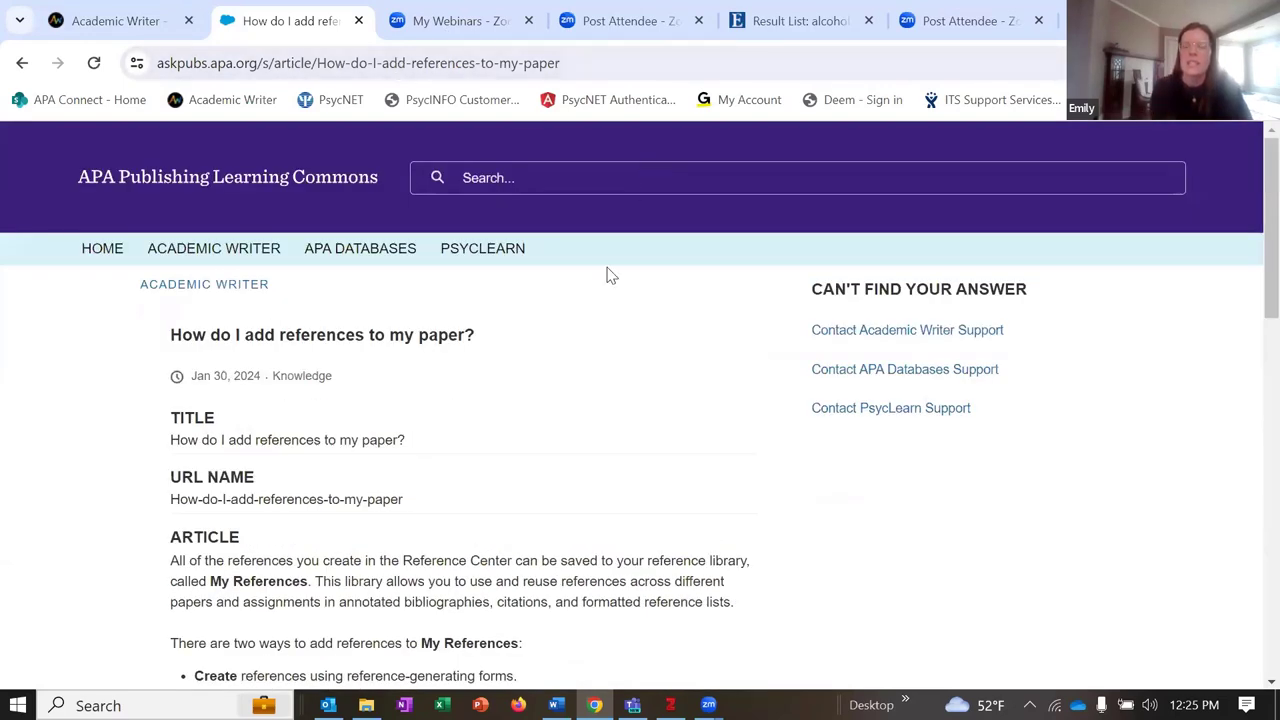
# Review the Academic Writer help topic's articles and support contact links, and return to the Reference Center
pyautogui.click(22, 62)
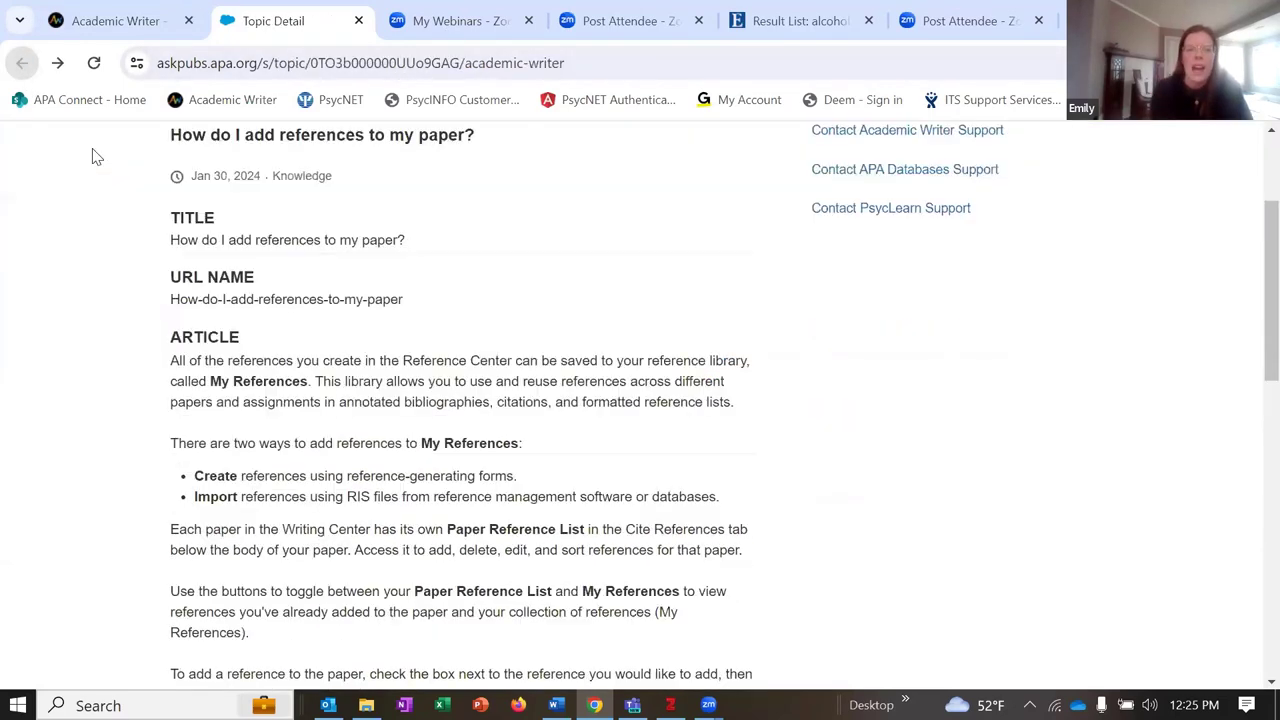
pyautogui.scroll(-4, 920, 462)
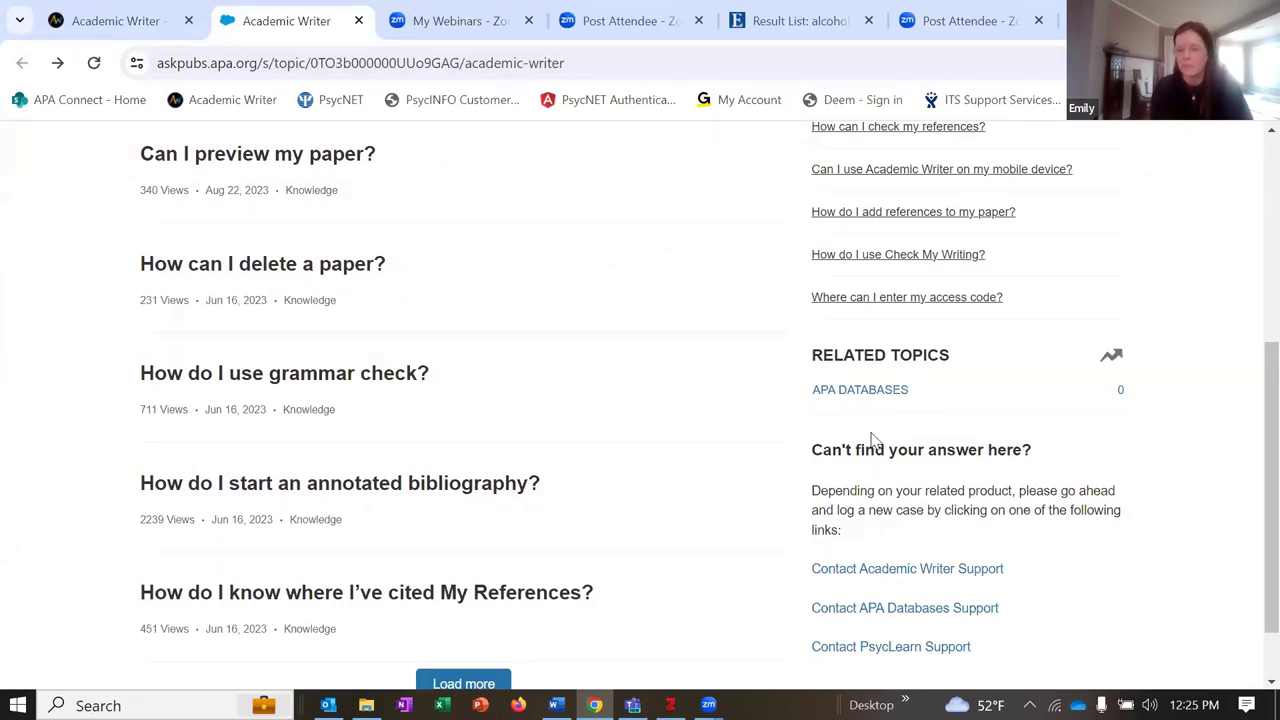
pyautogui.scroll(-1, 874, 437)
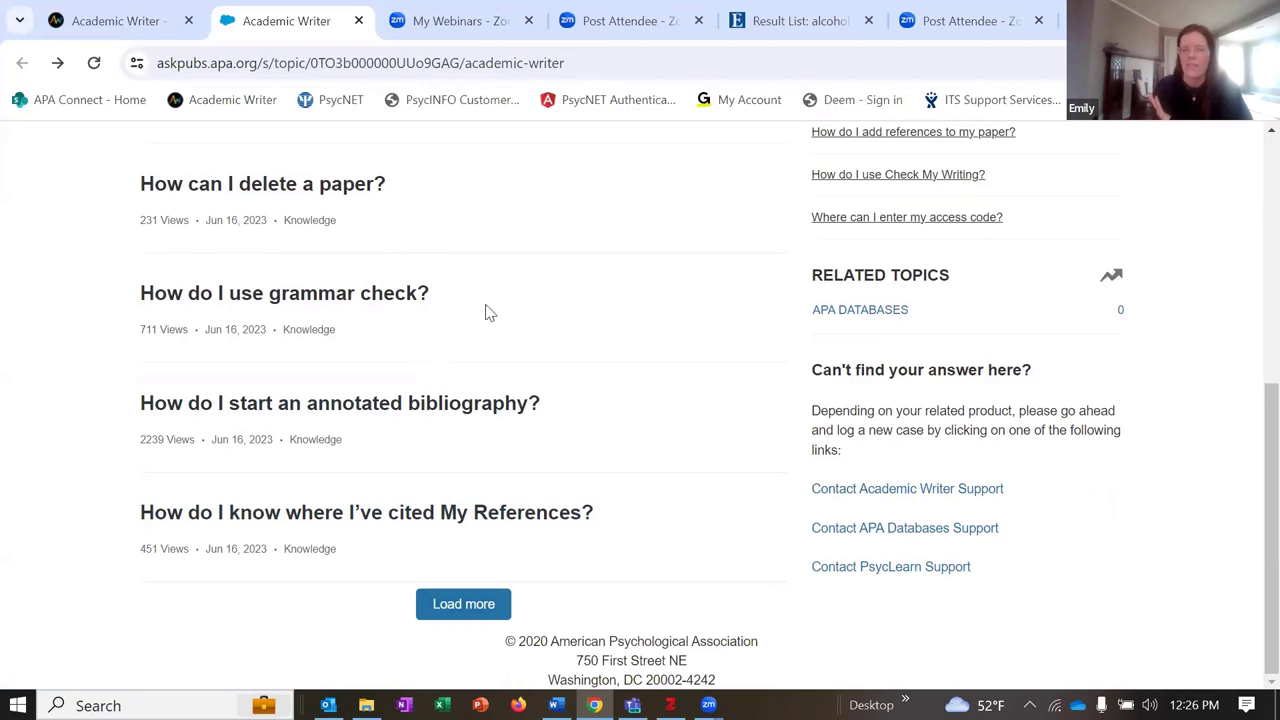
pyautogui.scroll(5, 475, 315)
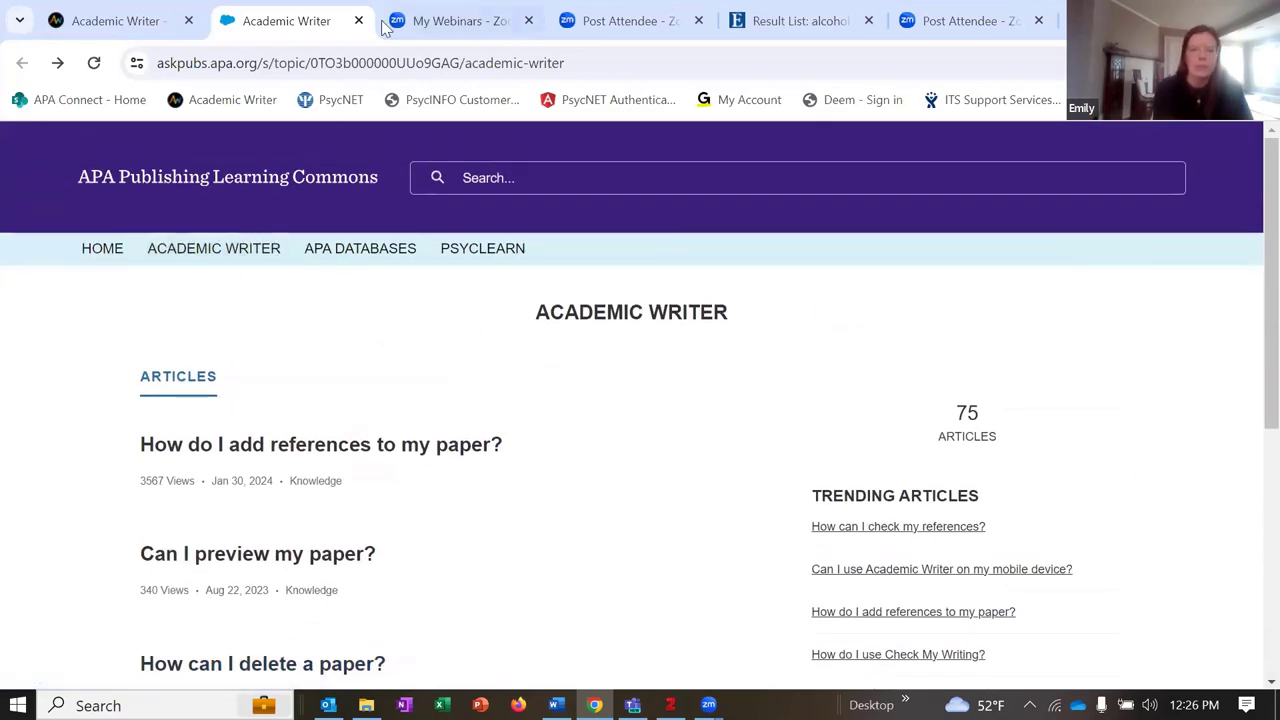
pyautogui.click(100, 20)
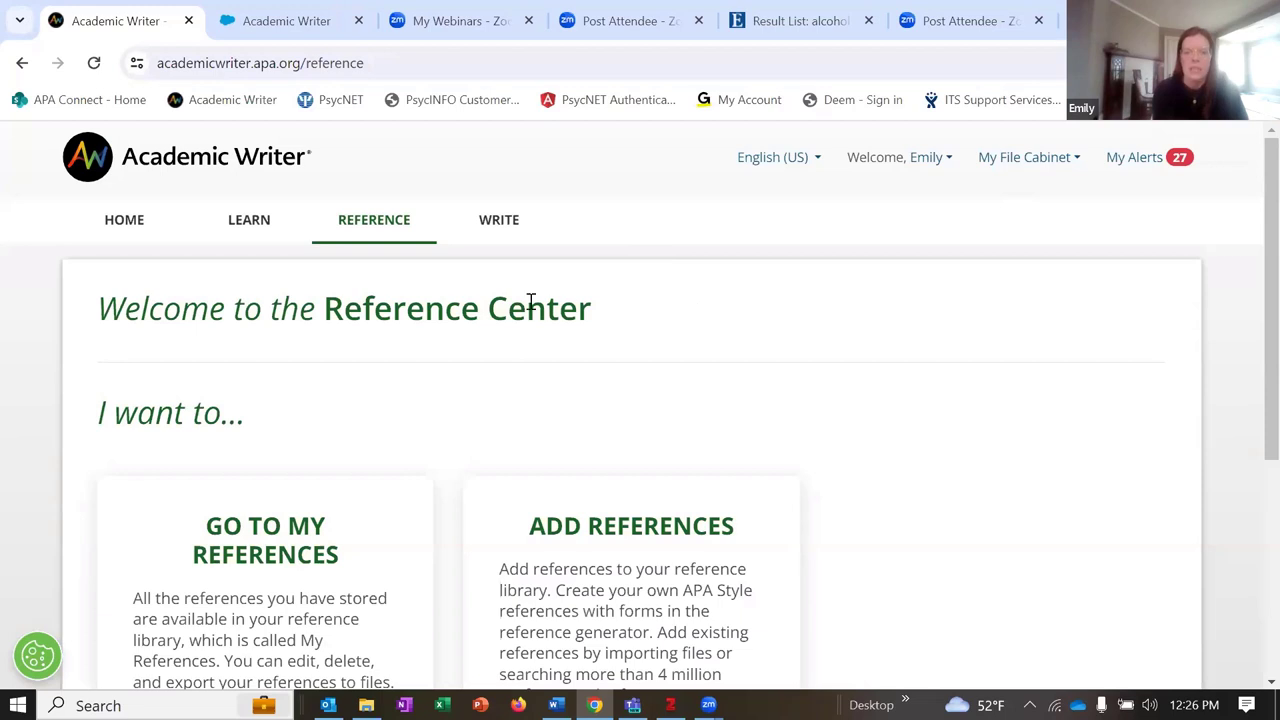
# Open My References from the file cabinet and skim the stored references with their tags and details
pyautogui.click(1055, 168)
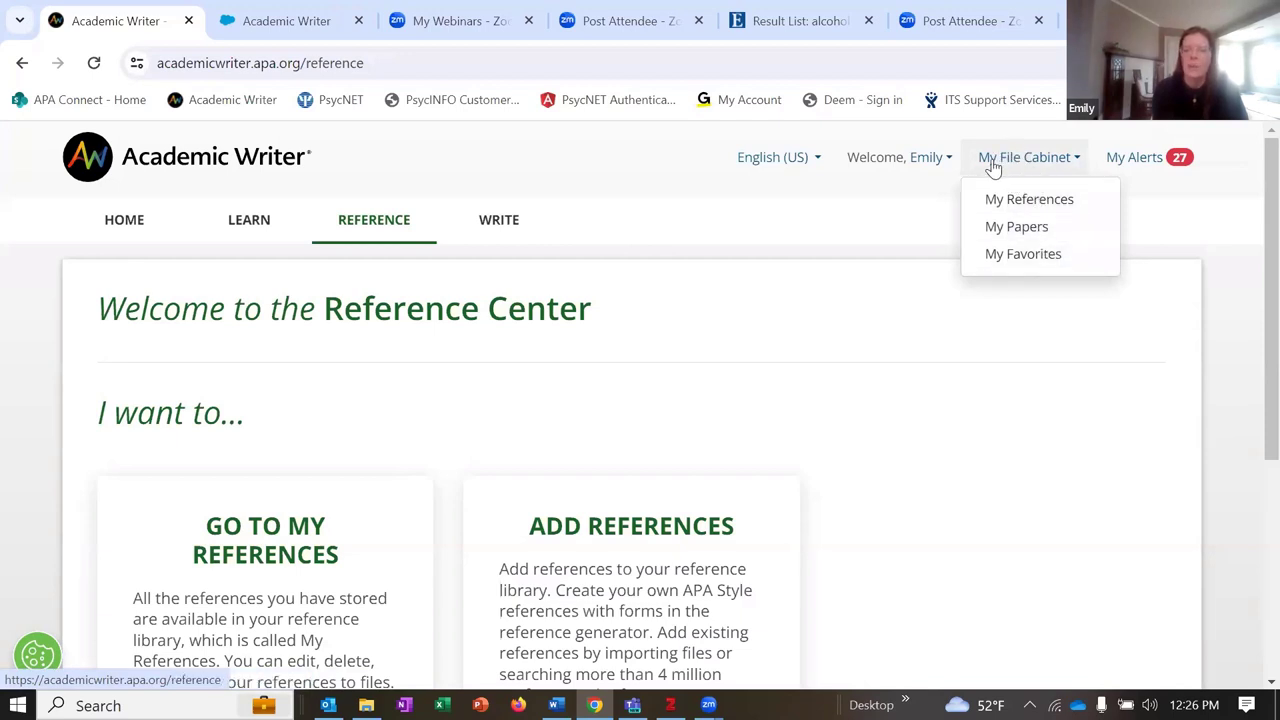
pyautogui.click(1036, 203)
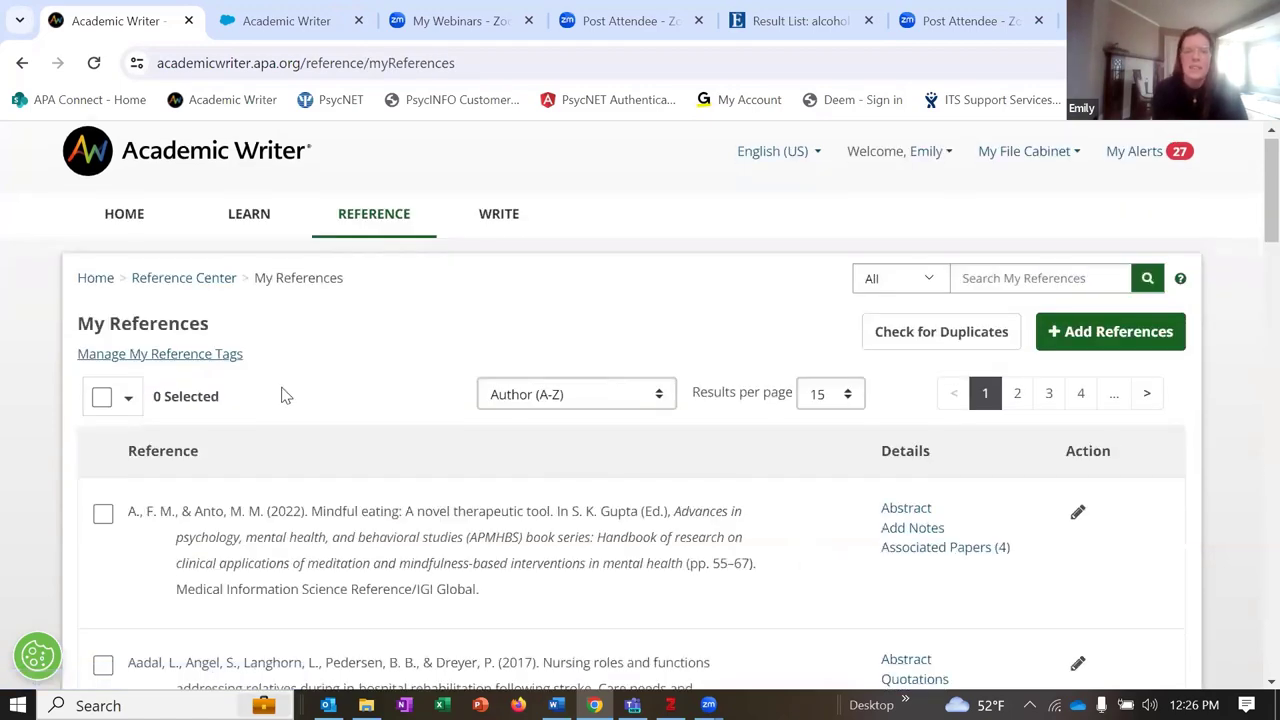
pyautogui.scroll(-2, 282, 399)
pyautogui.scroll(-10, 282, 399)
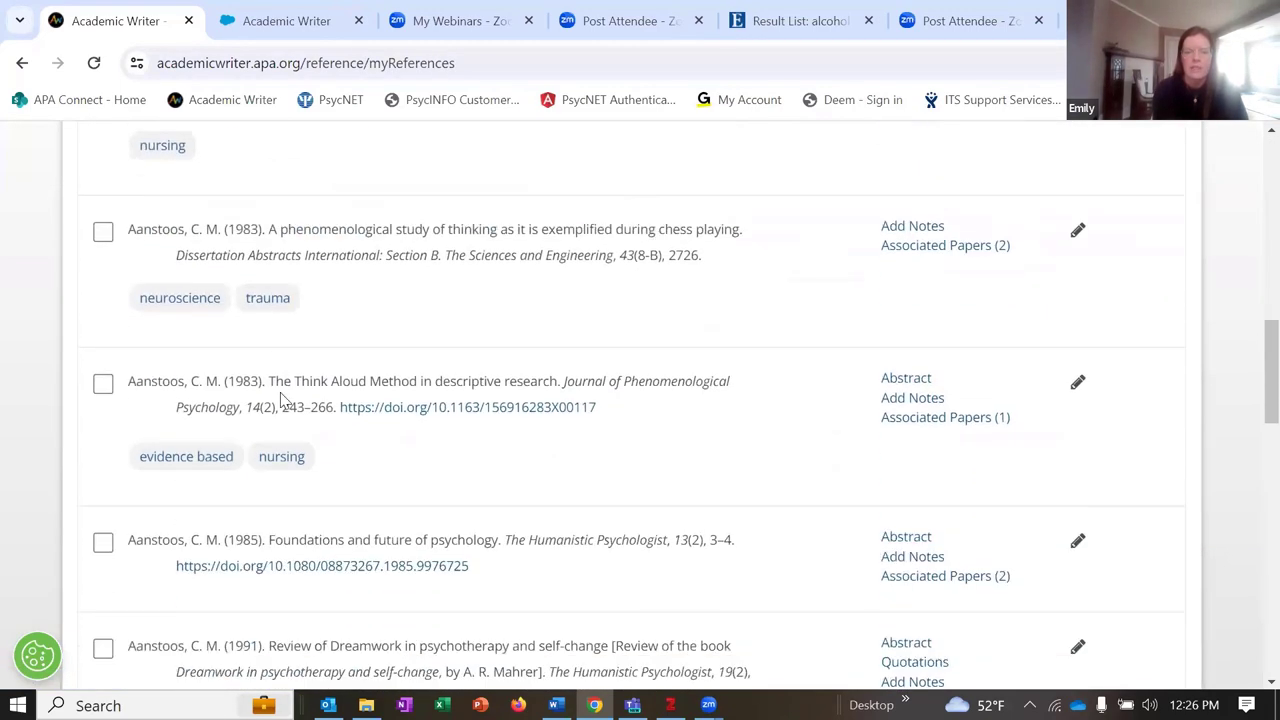
pyautogui.scroll(-1, 282, 399)
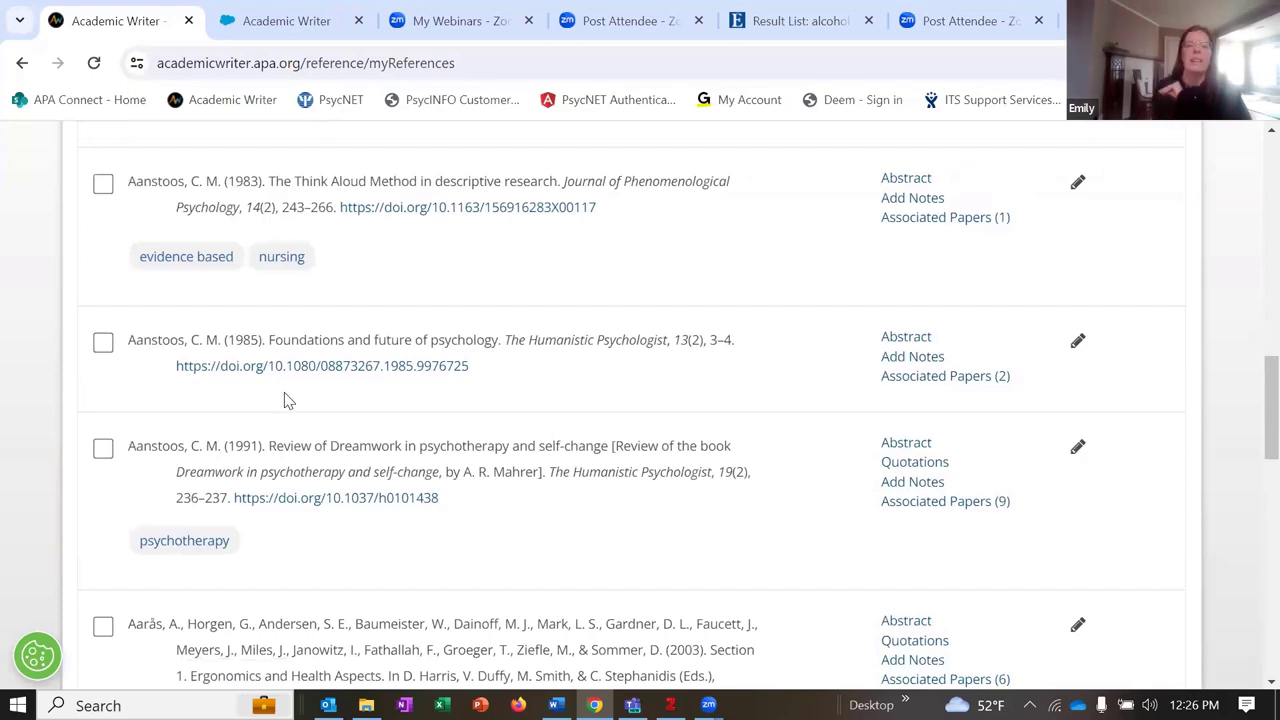
pyautogui.scroll(10, 374, 356)
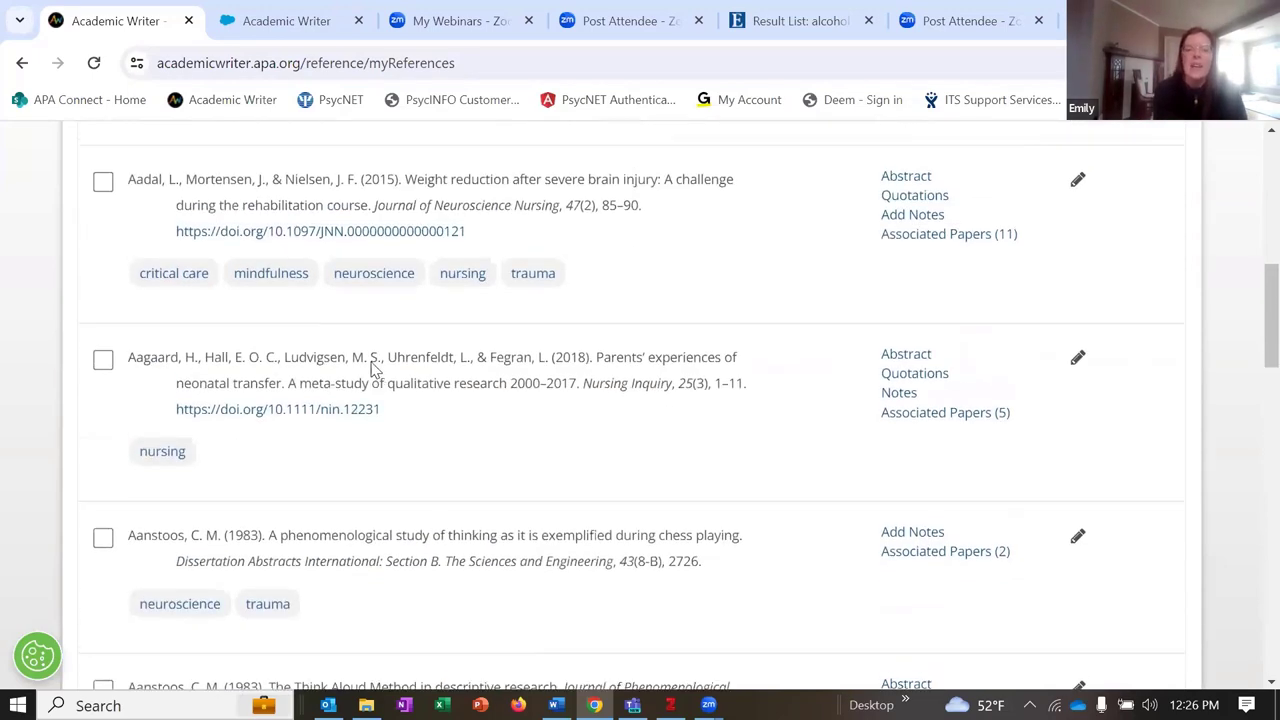
pyautogui.scroll(2, 374, 357)
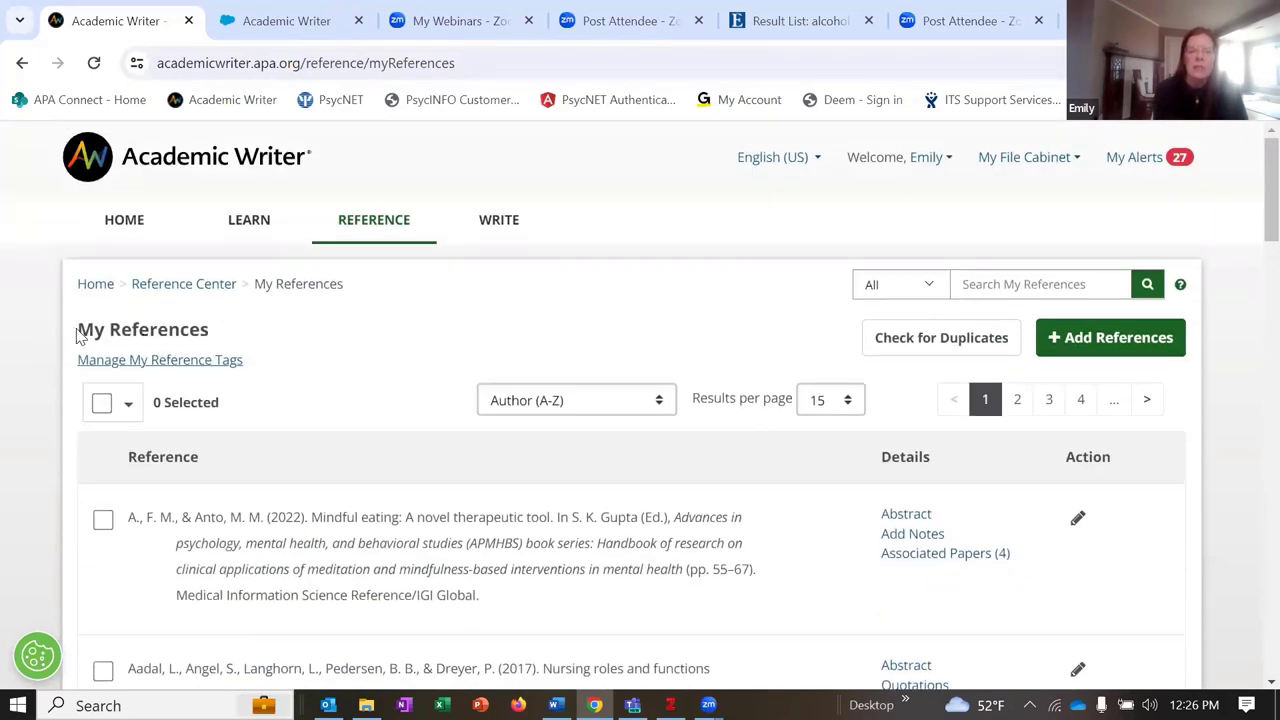
pyautogui.moveTo(78, 335); pyautogui.dragTo(212, 348)
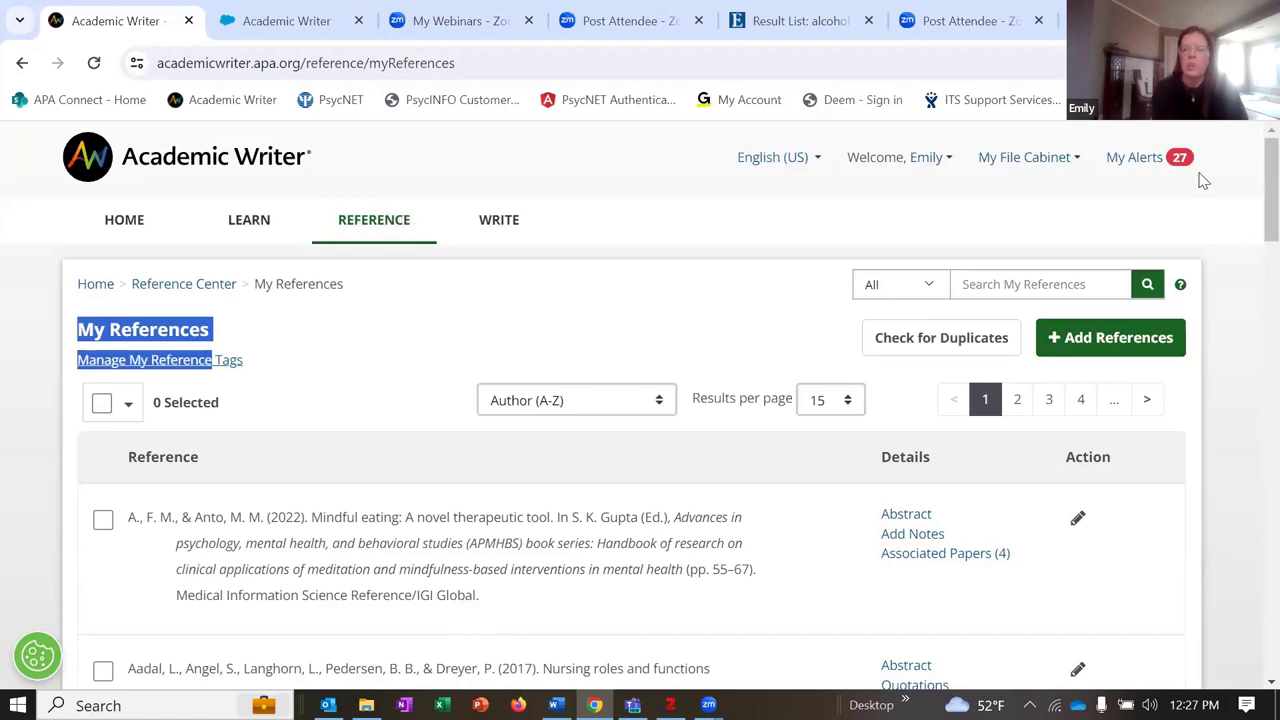
# Return to the Reference Center, go to Add References and look over the reference types available for creating one
pyautogui.click(215, 289)
pyautogui.scroll(-1, 527, 238)
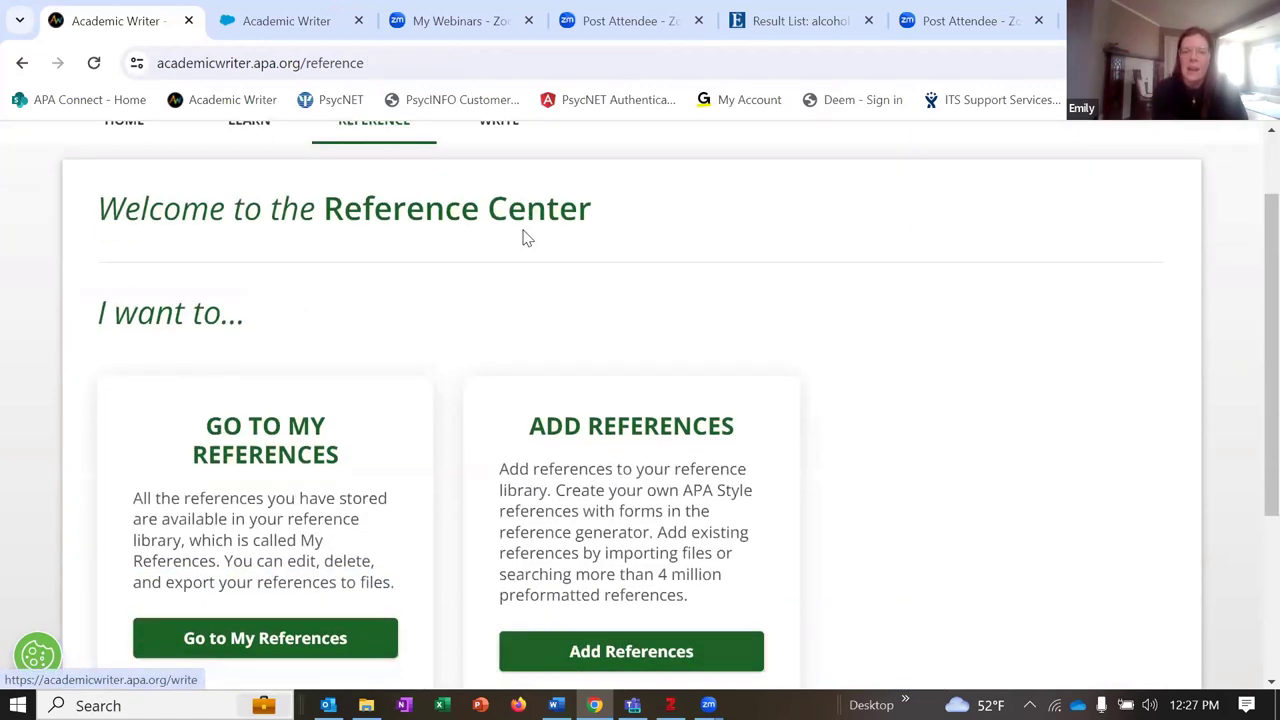
pyautogui.scroll(-2, 527, 238)
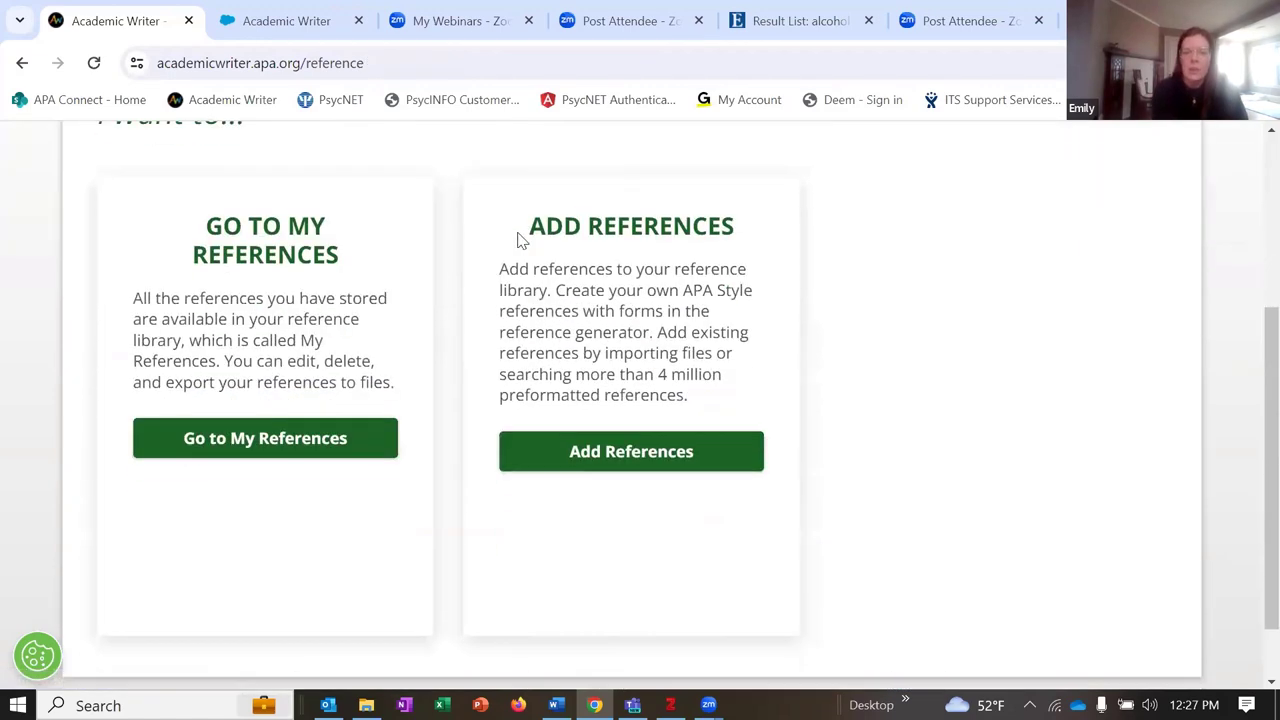
pyautogui.click(605, 451)
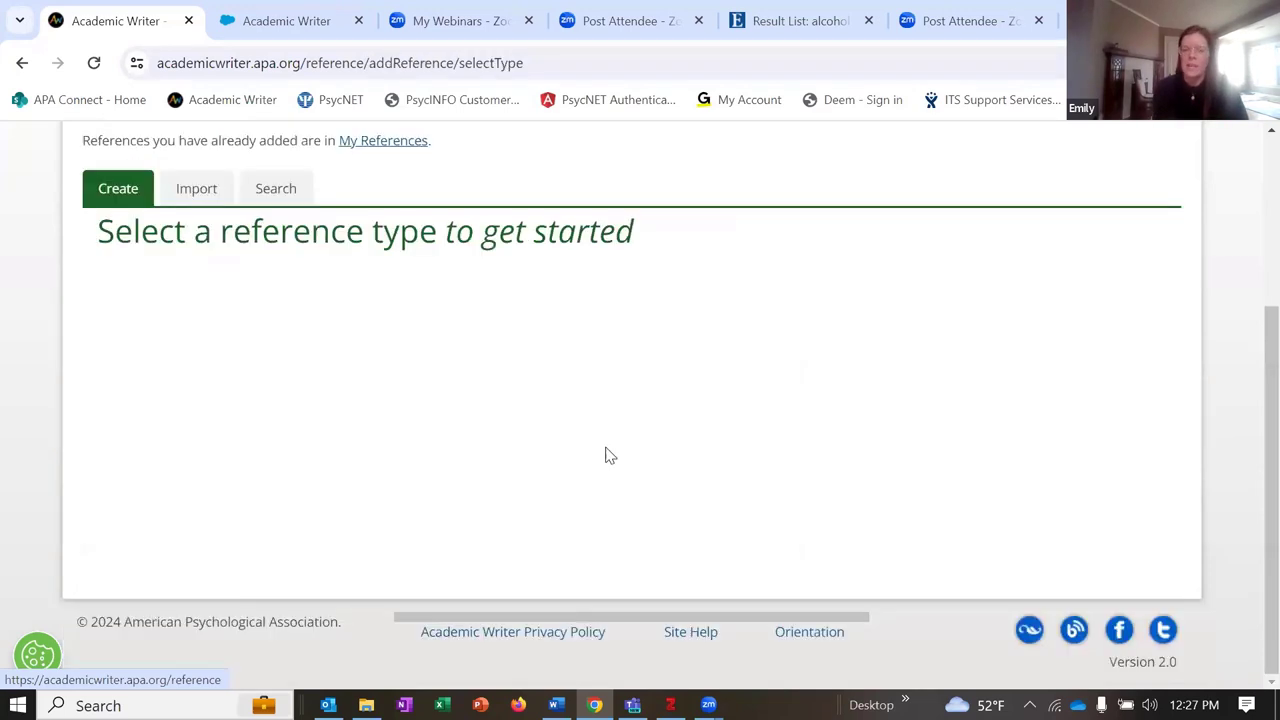
pyautogui.scroll(-3, 555, 508)
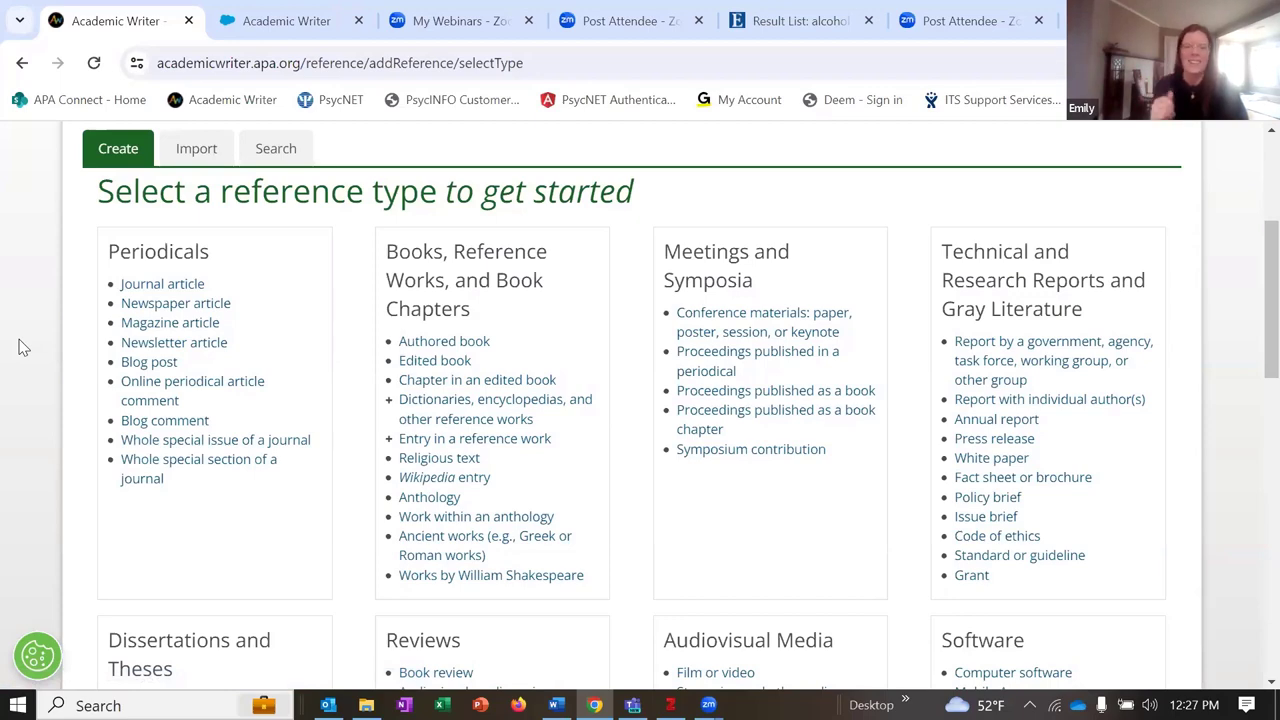
# Open the blank Journal article form and examine its authorship, date, title, source and abstract sections
pyautogui.click(162, 285)
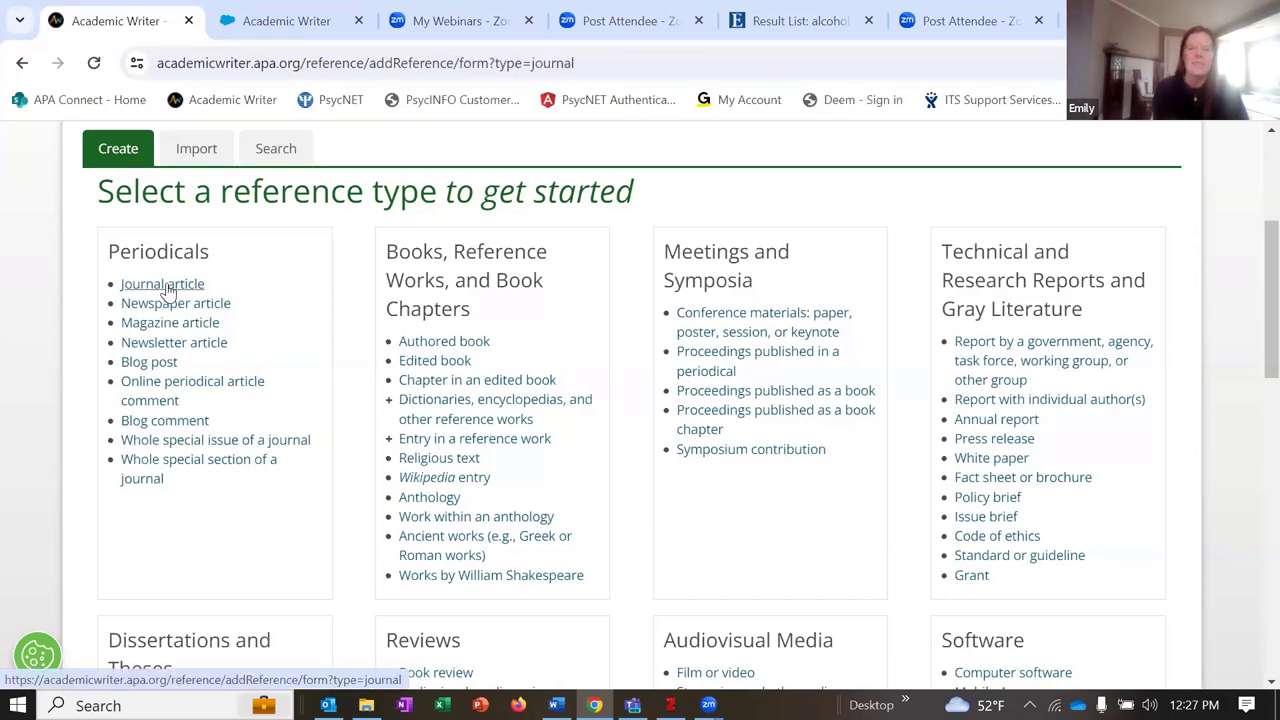
pyautogui.scroll(-3, 386, 514)
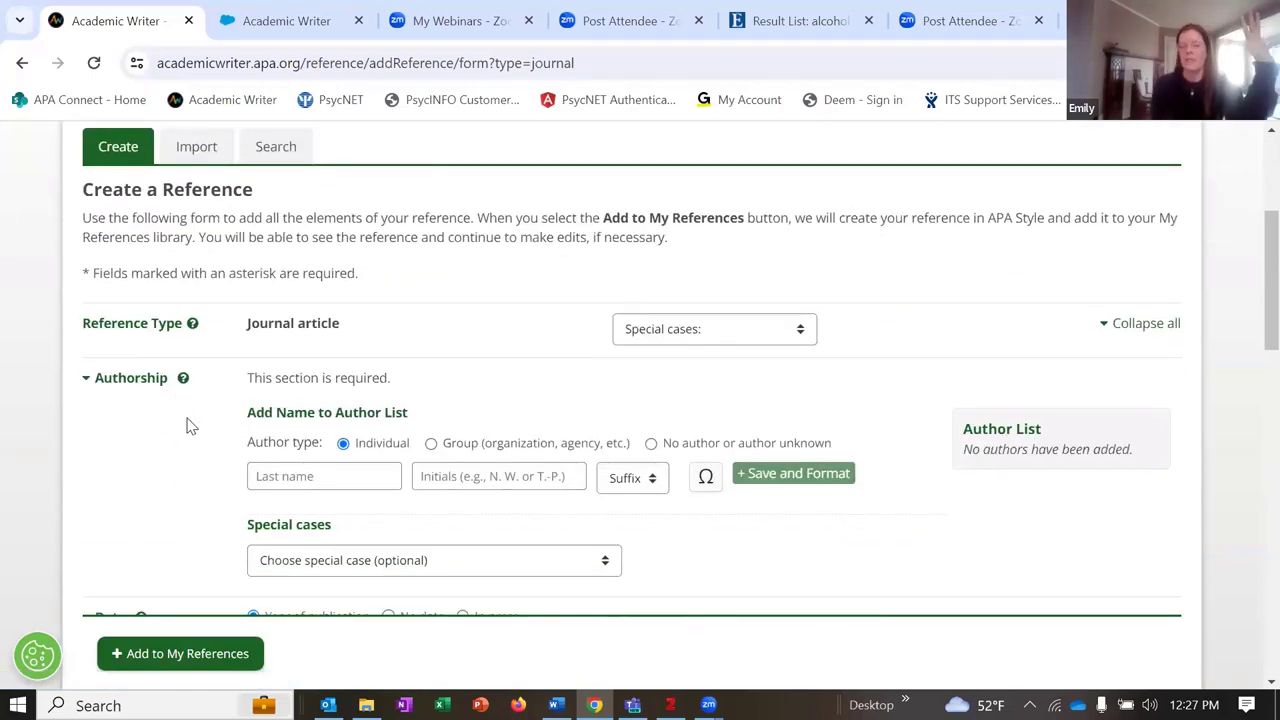
pyautogui.scroll(-2, 191, 426)
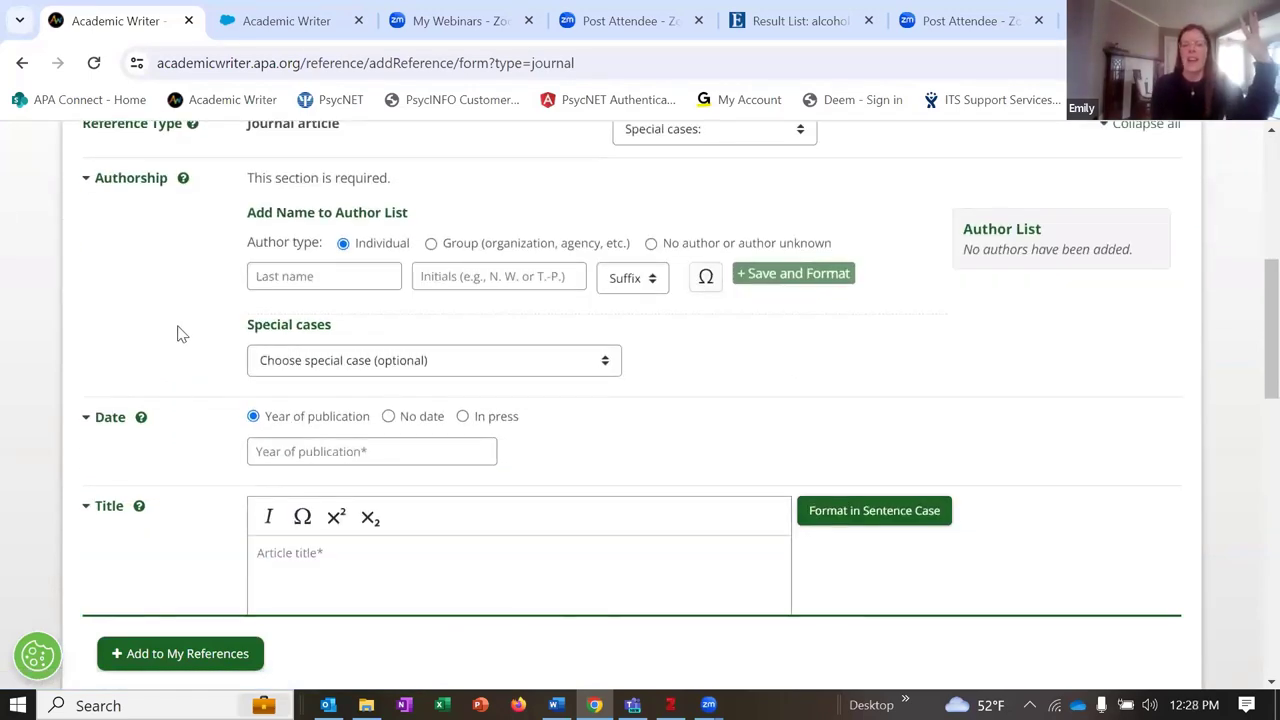
pyautogui.scroll(-2, 181, 335)
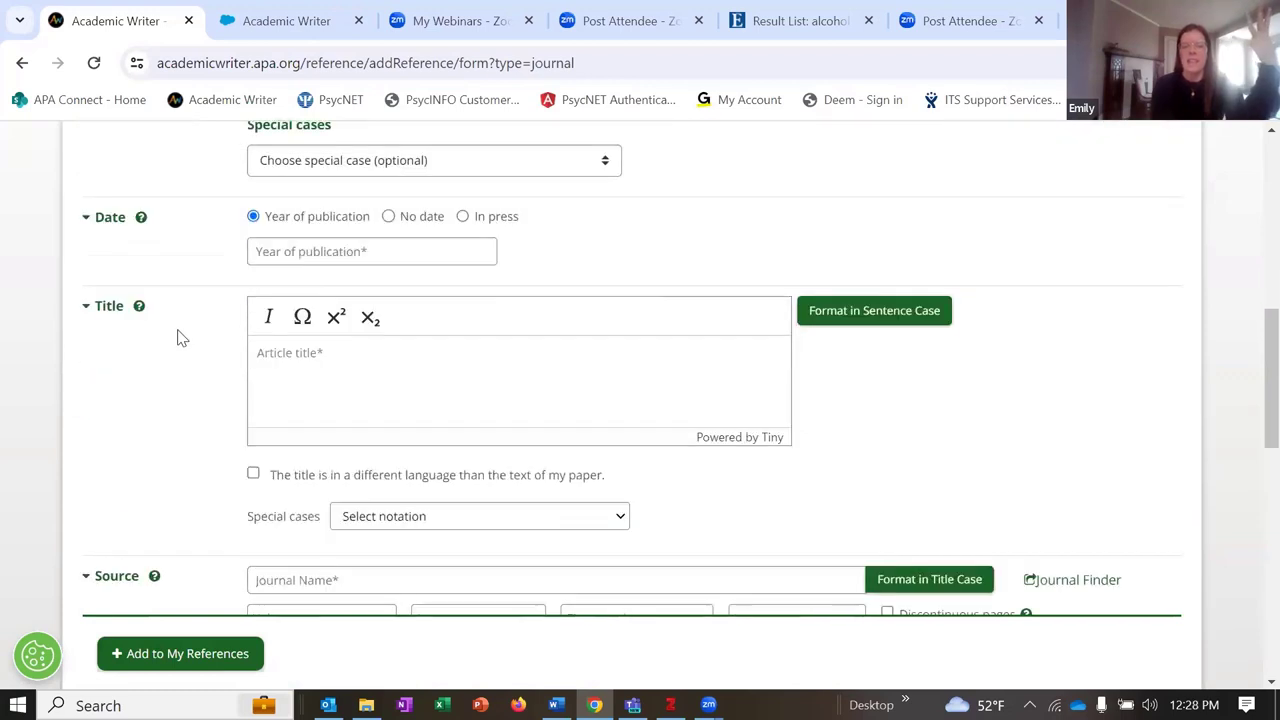
pyautogui.scroll(-1, 181, 338)
pyautogui.scroll(-3, 181, 338)
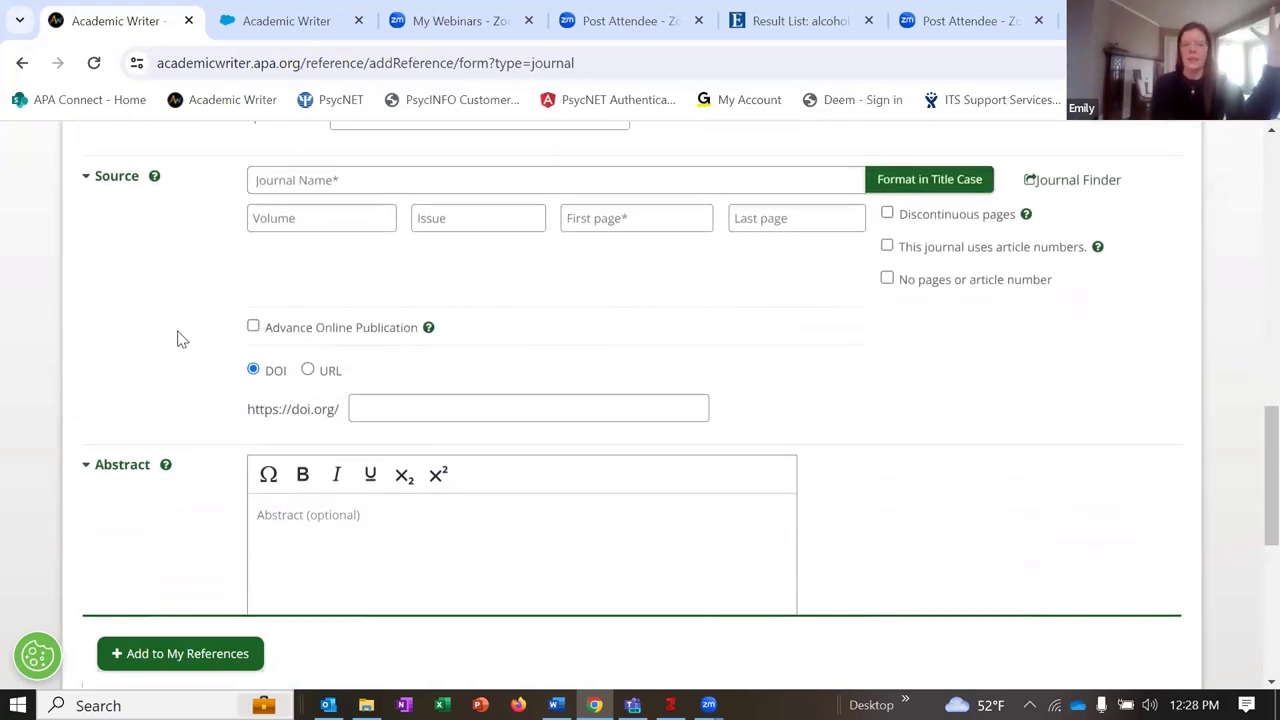
pyautogui.scroll(-1, 181, 339)
pyautogui.scroll(6, 178, 335)
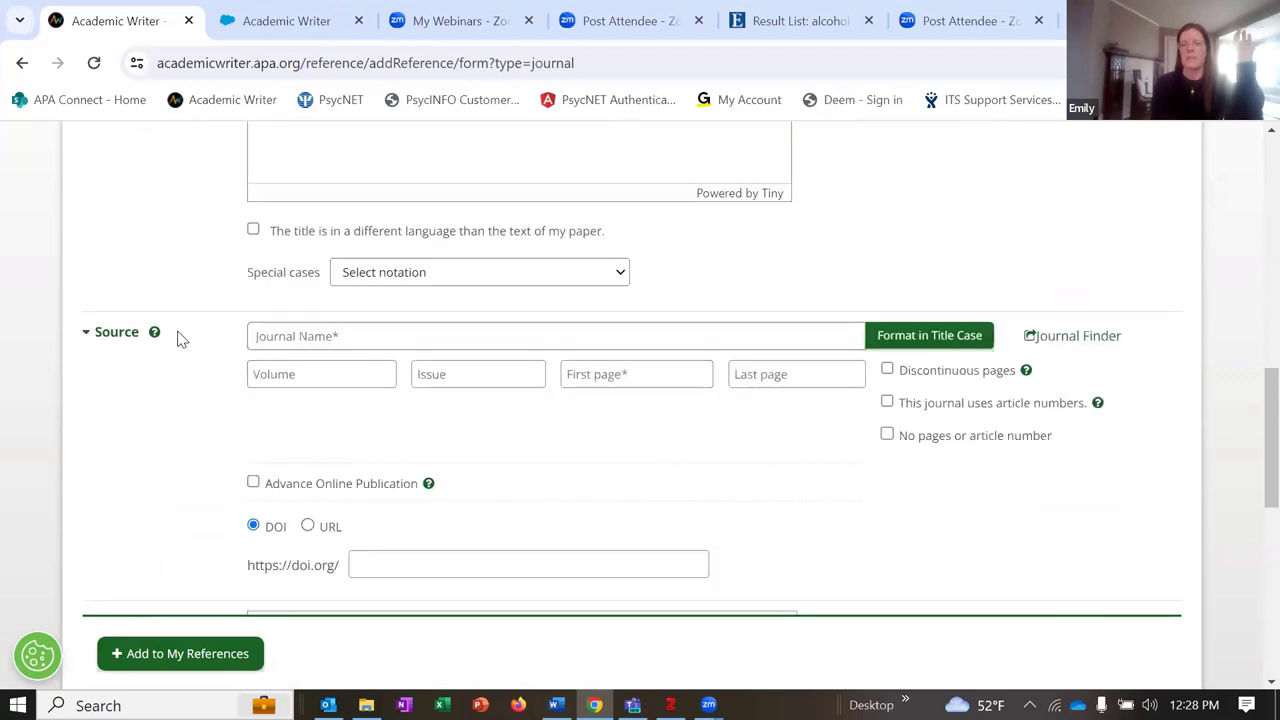
pyautogui.scroll(3, 172, 345)
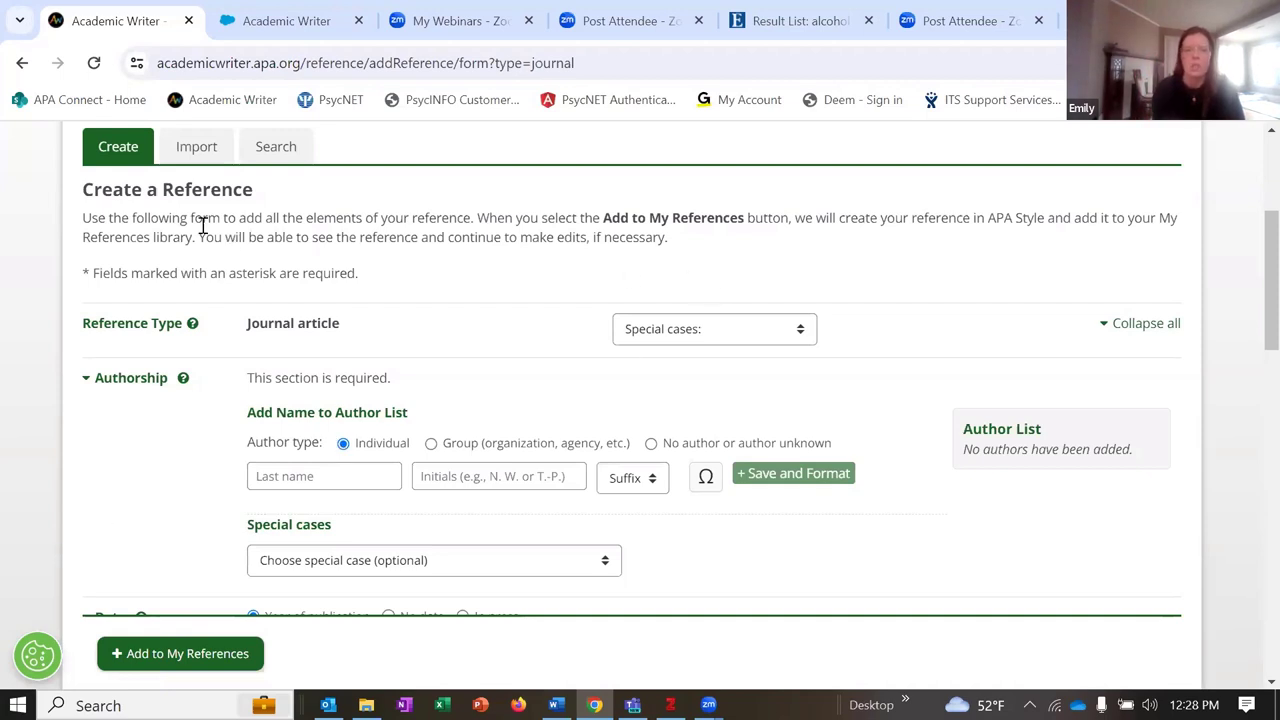
pyautogui.scroll(1, 205, 230)
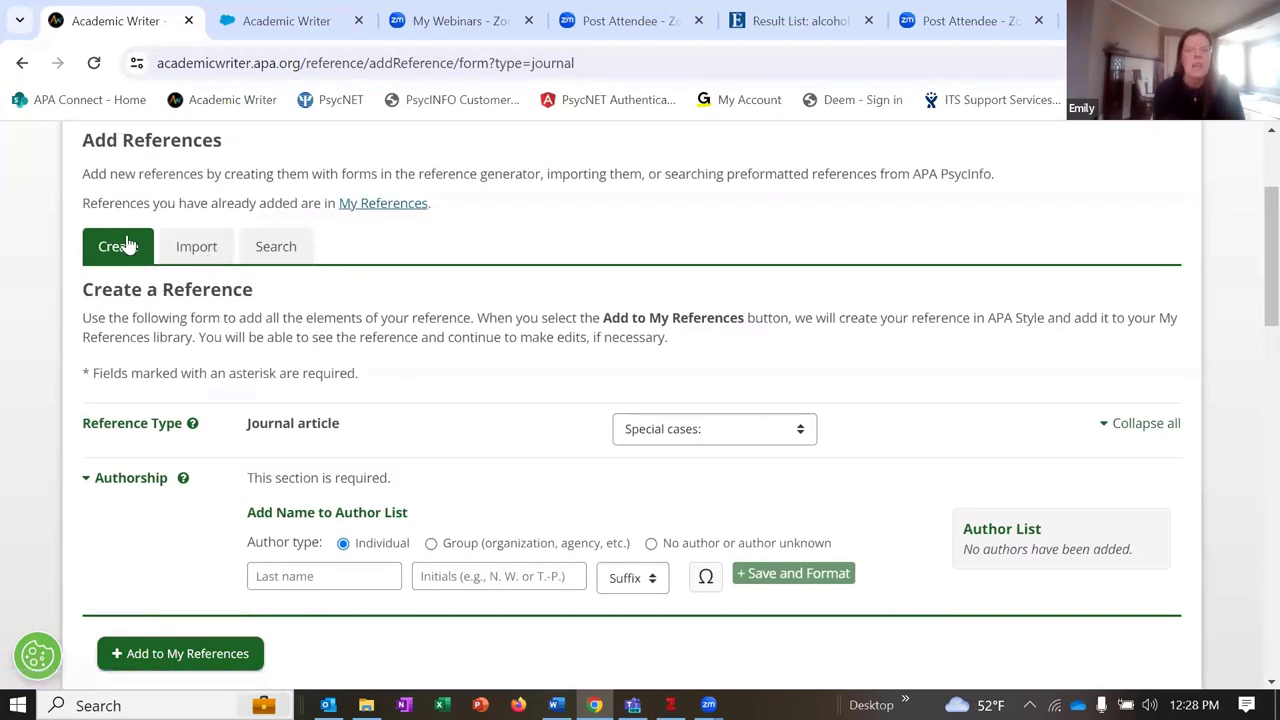
# Look at the RIS file import page, and reopen the blank Journal article creation form to view its fields
pyautogui.click(185, 246)
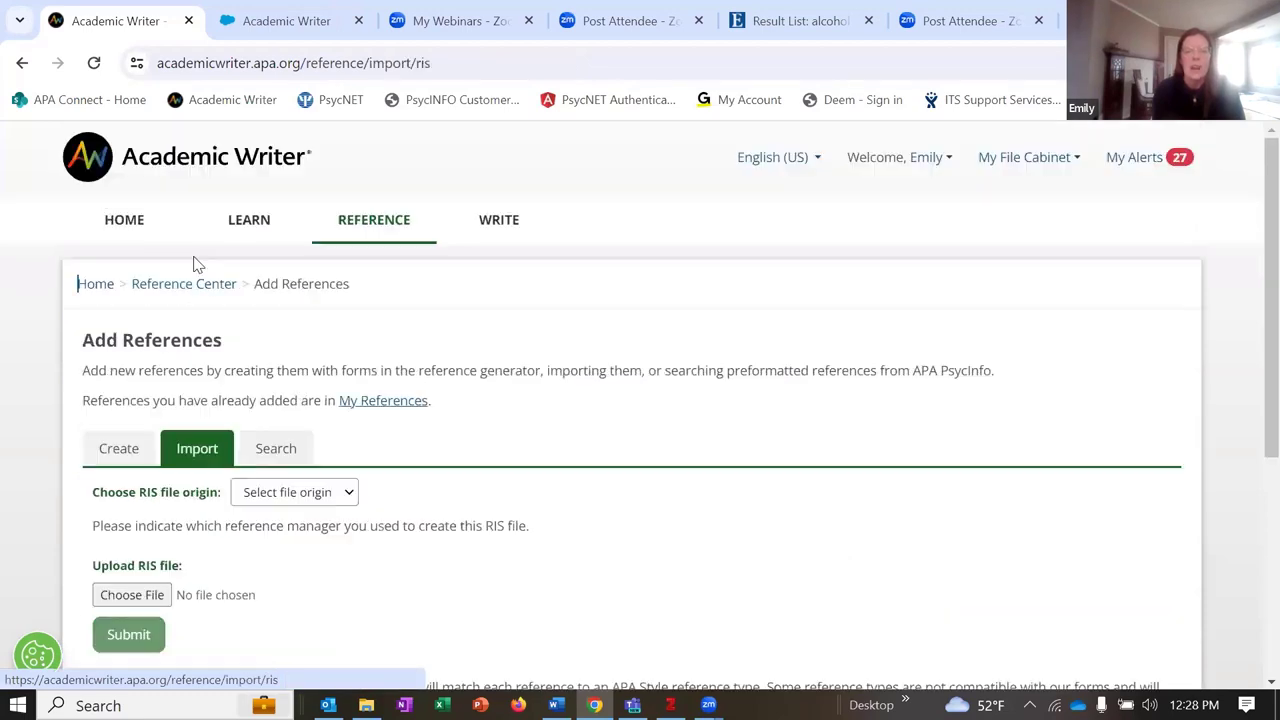
pyautogui.scroll(-1, 522, 362)
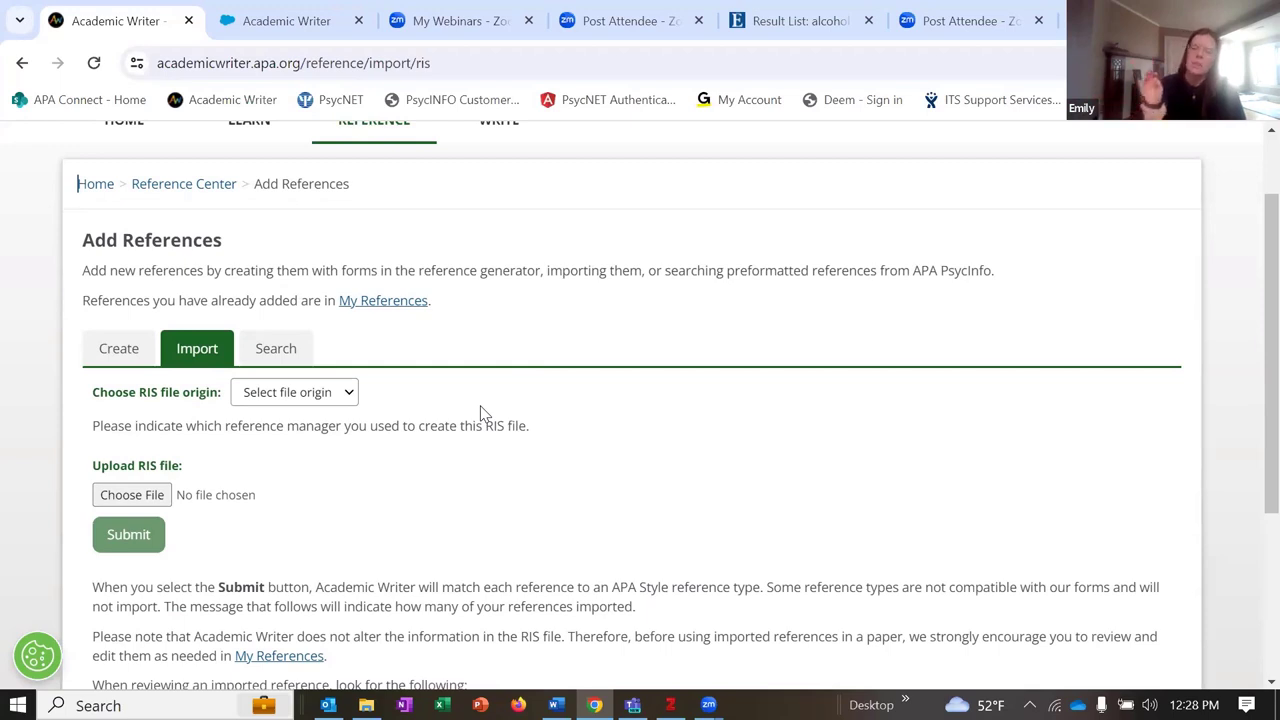
pyautogui.click(132, 366)
pyautogui.scroll(-2, 410, 550)
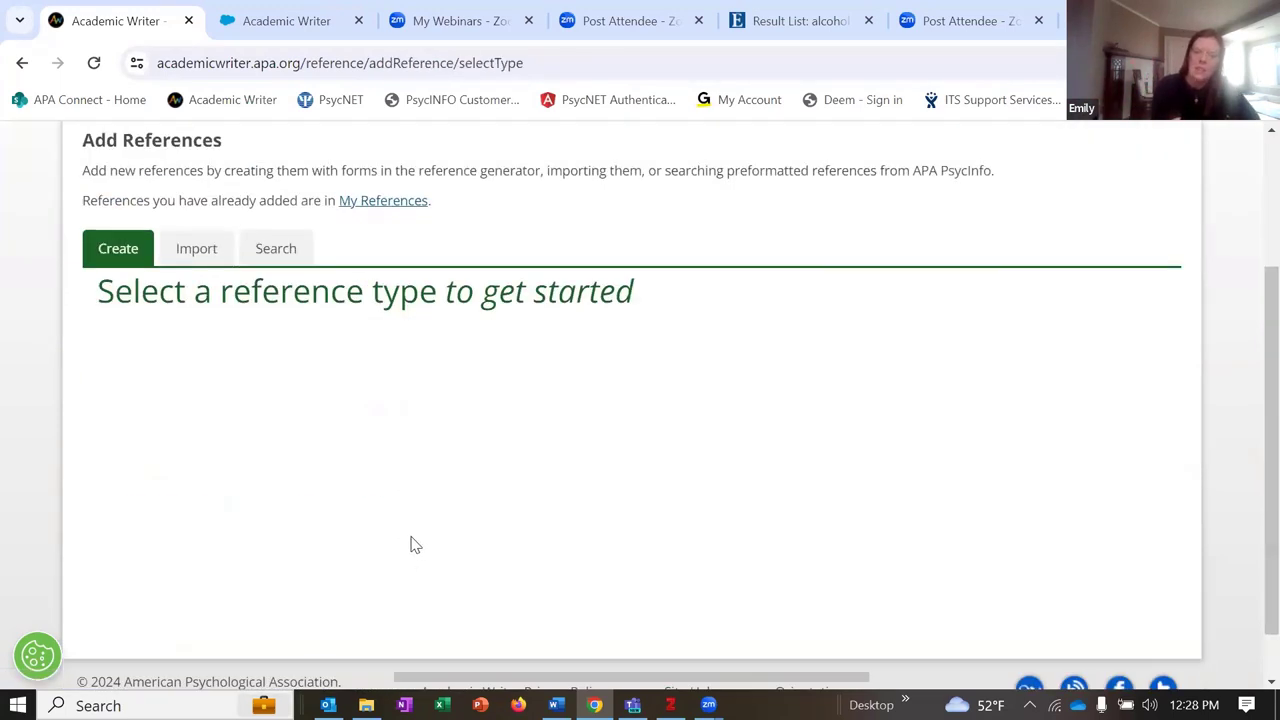
pyautogui.click(170, 386)
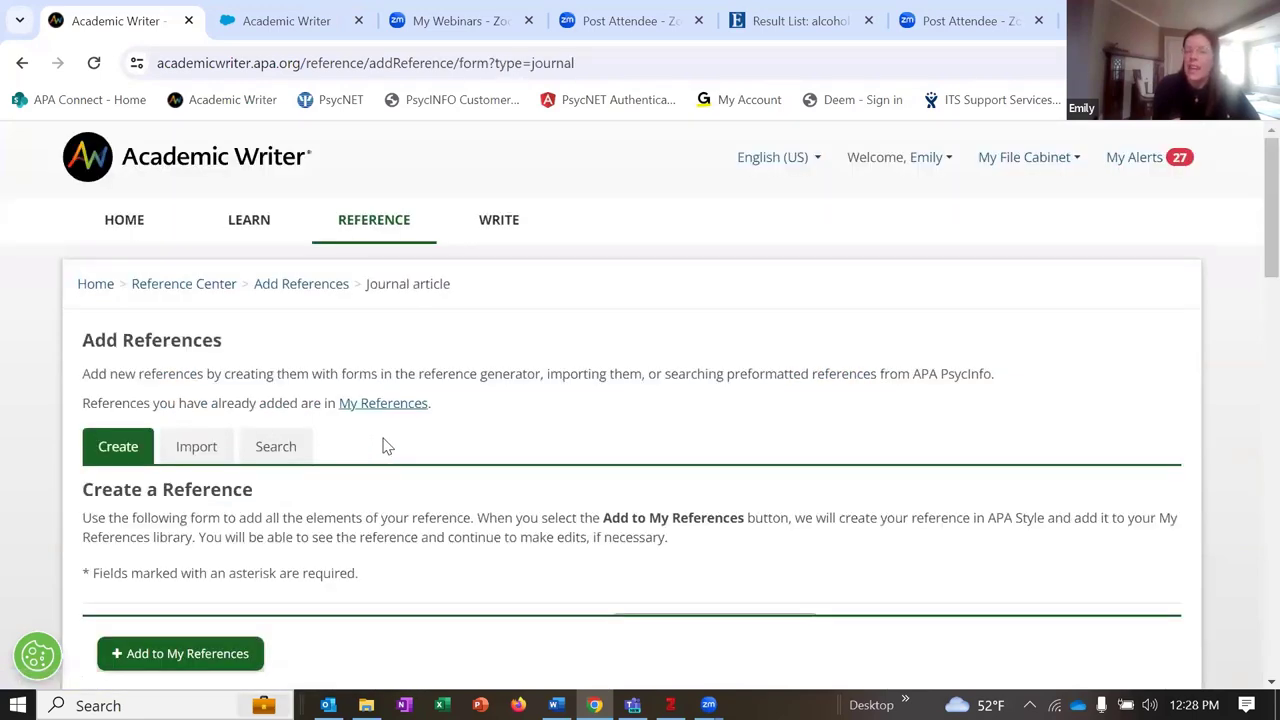
pyautogui.scroll(-4, 388, 447)
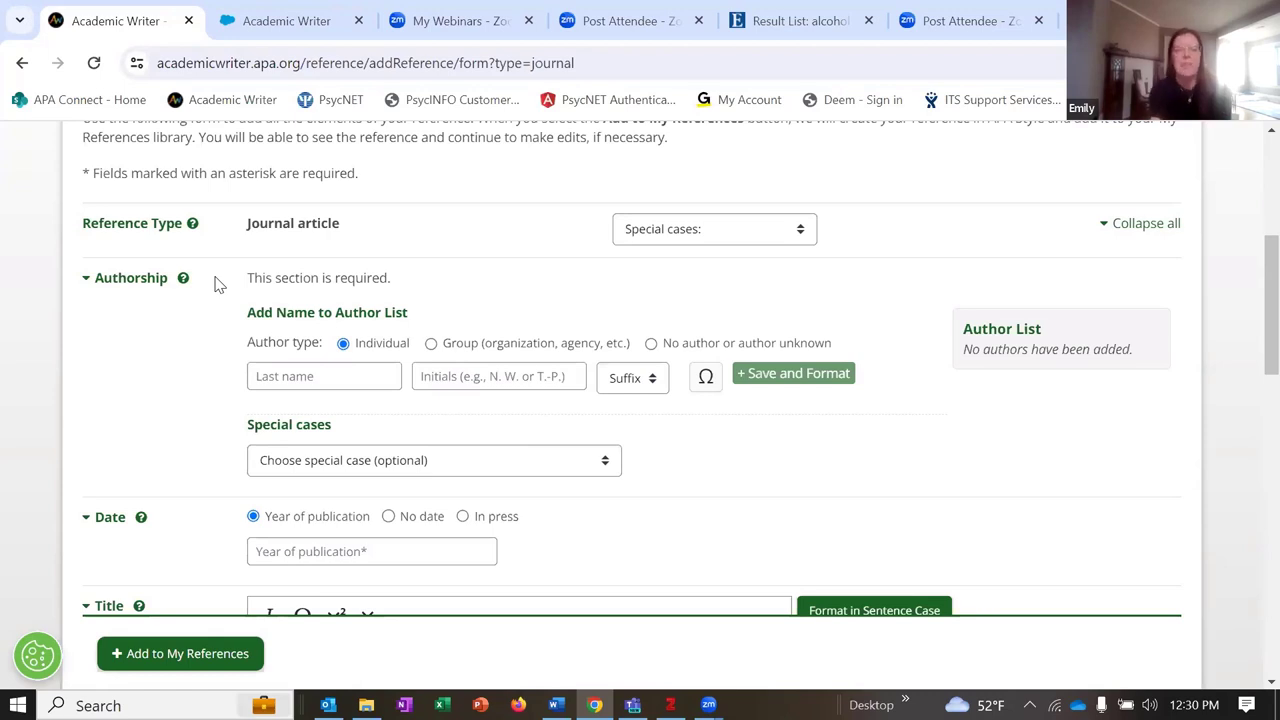
pyautogui.scroll(3, 289, 229)
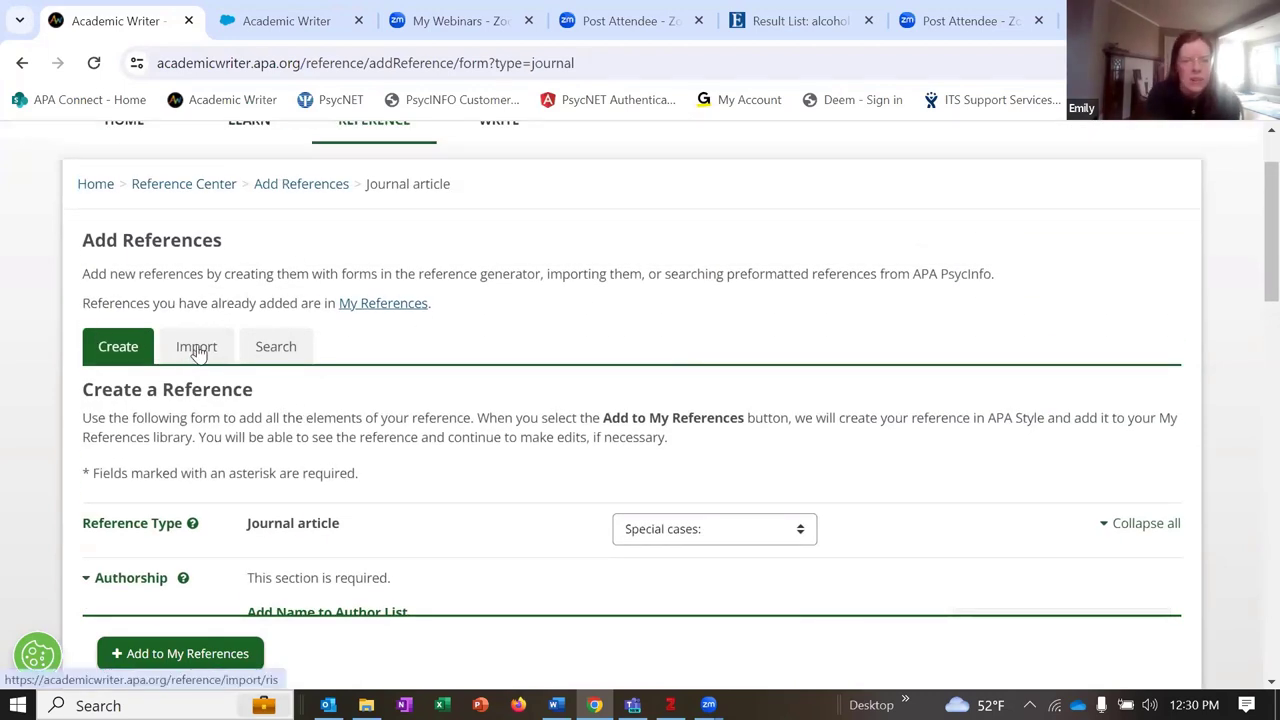
# Reopen the RIS import page to view its instructions, and switch to the open EBSCO result list for alcohol use disorder
pyautogui.click(196, 350)
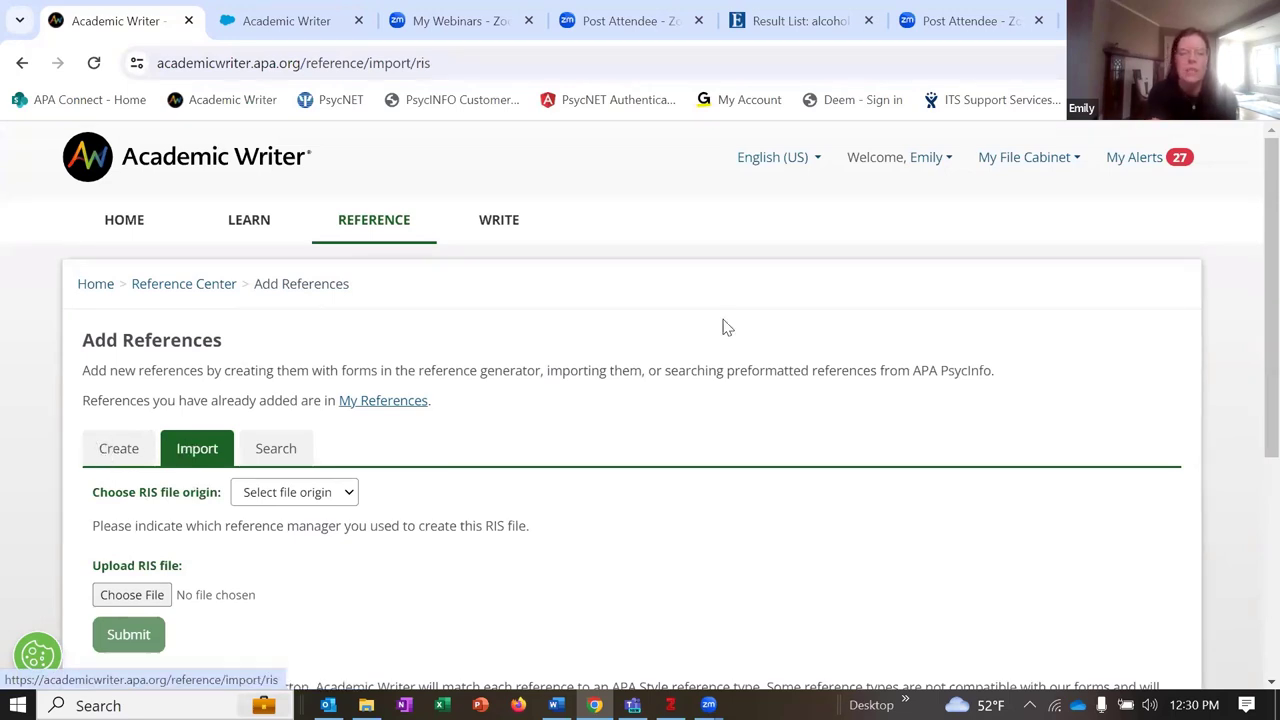
pyautogui.scroll(-2, 620, 315)
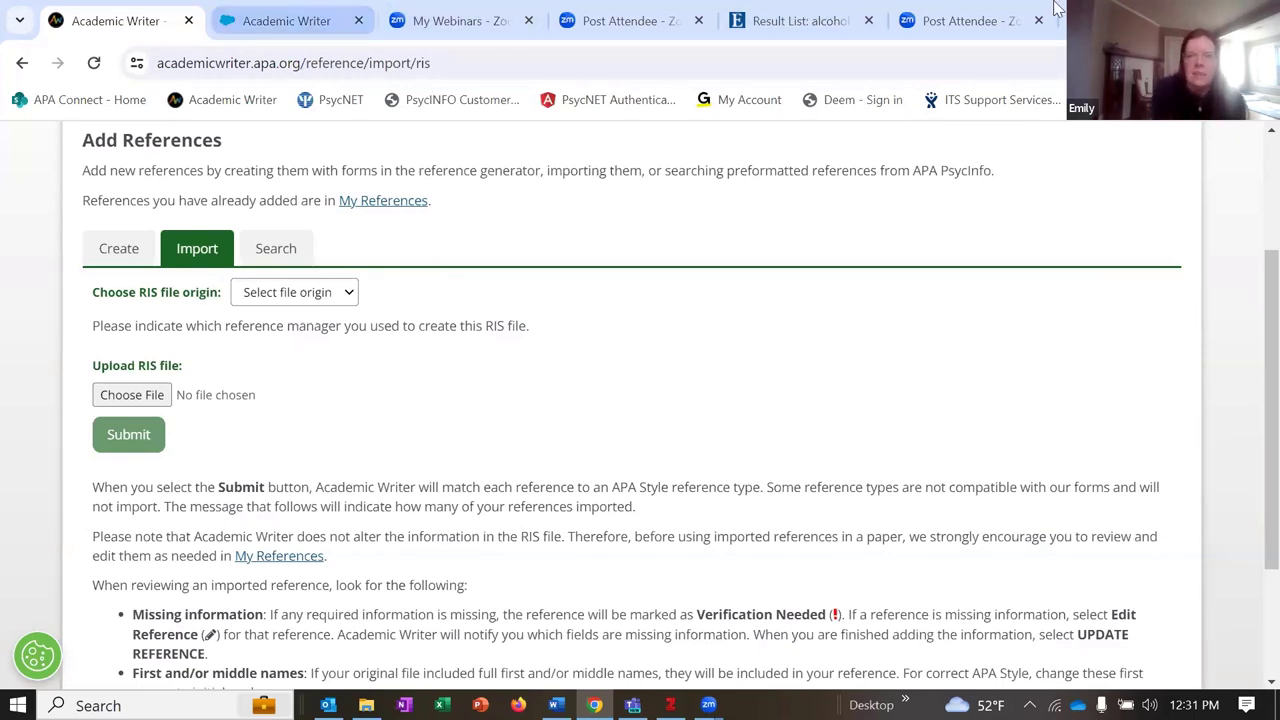
pyautogui.click(788, 21)
pyautogui.scroll(-2, 577, 370)
pyautogui.scroll(3, 577, 370)
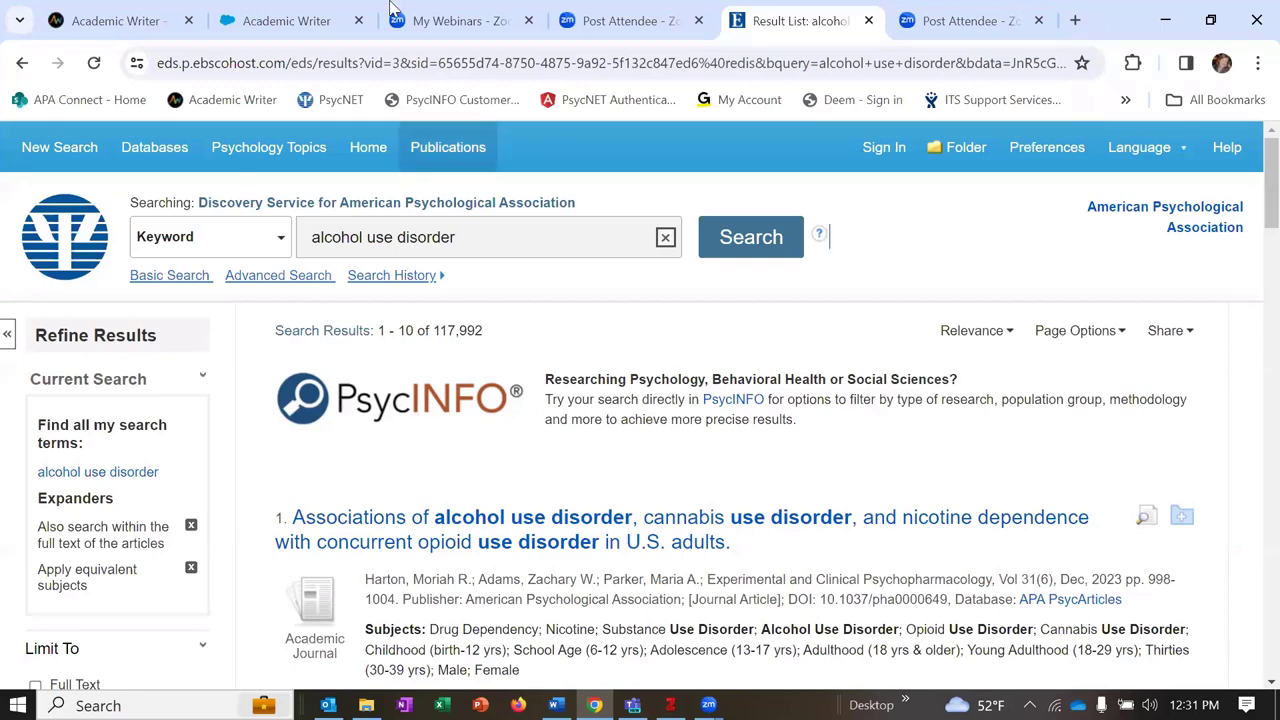
# Close the APA Publishing Learning Commons help page and return to Academic Writer's RIS import page
pyautogui.click(278, 22)
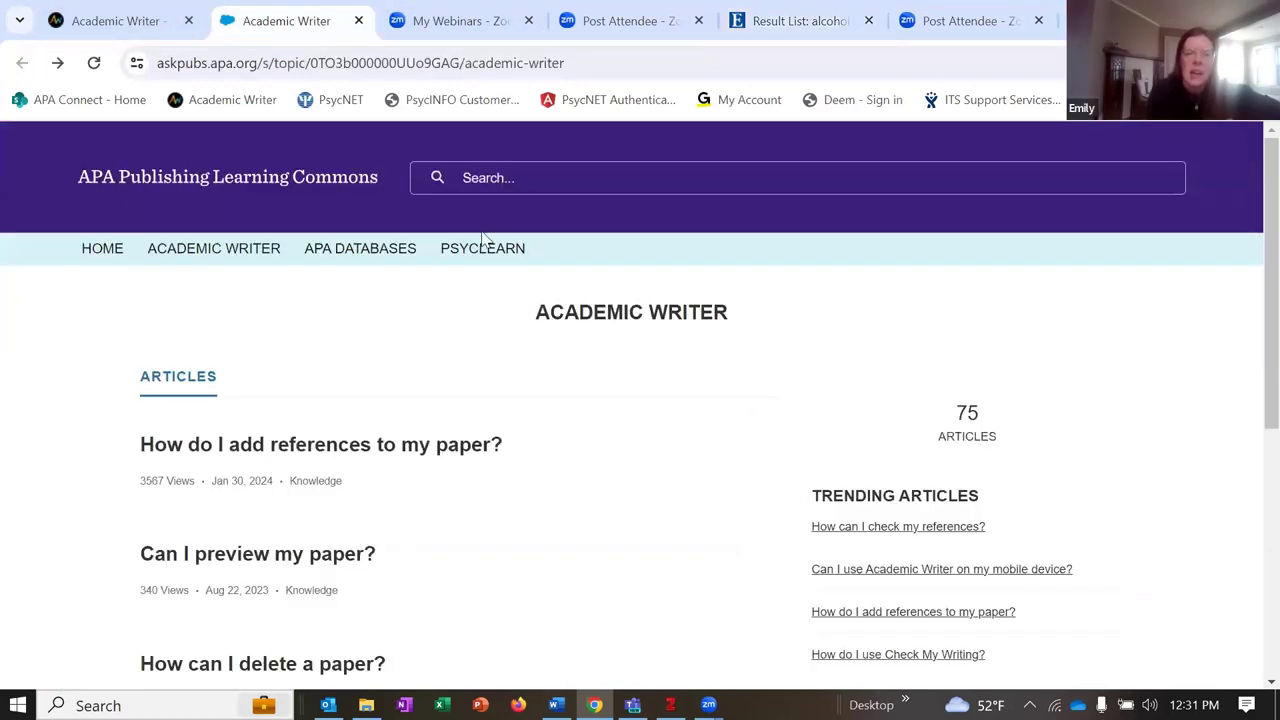
pyautogui.click(358, 20)
pyautogui.click(148, 21)
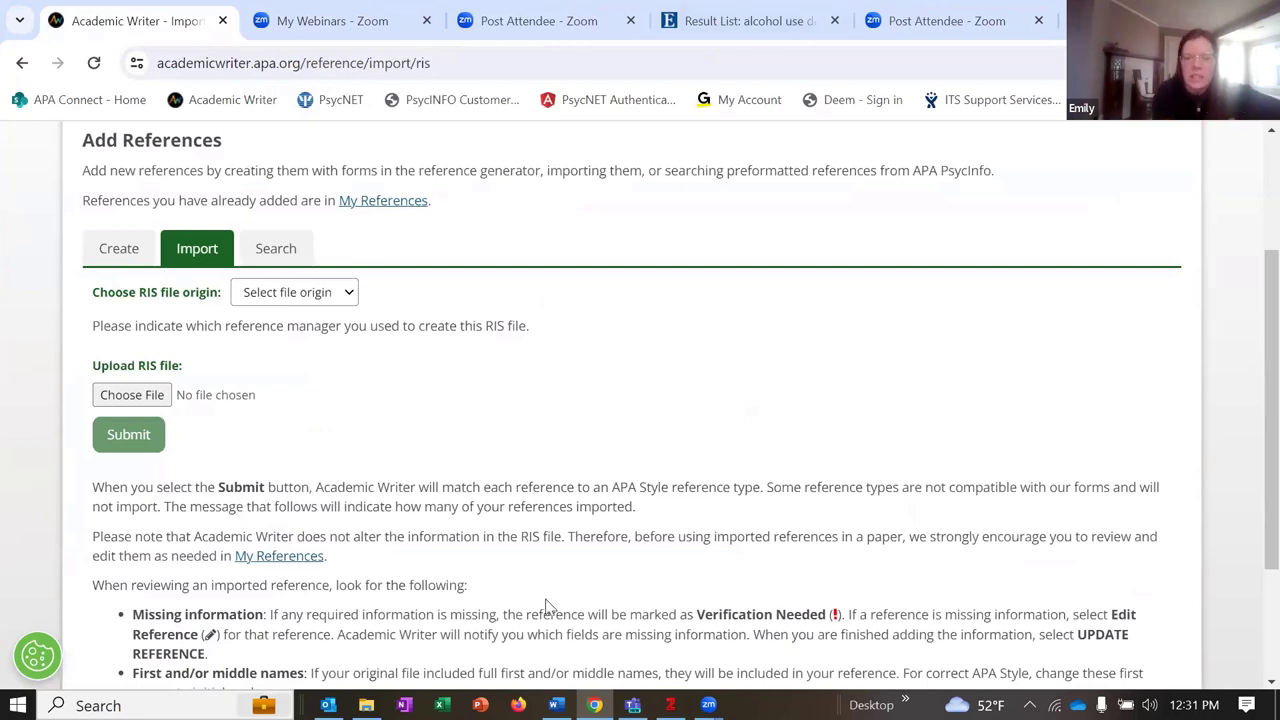
# Open the RIS file ProQuestDocuments-2023-09-14 (1) from the PSY 101 folder and minimize the folder window
pyautogui.click(366, 705)
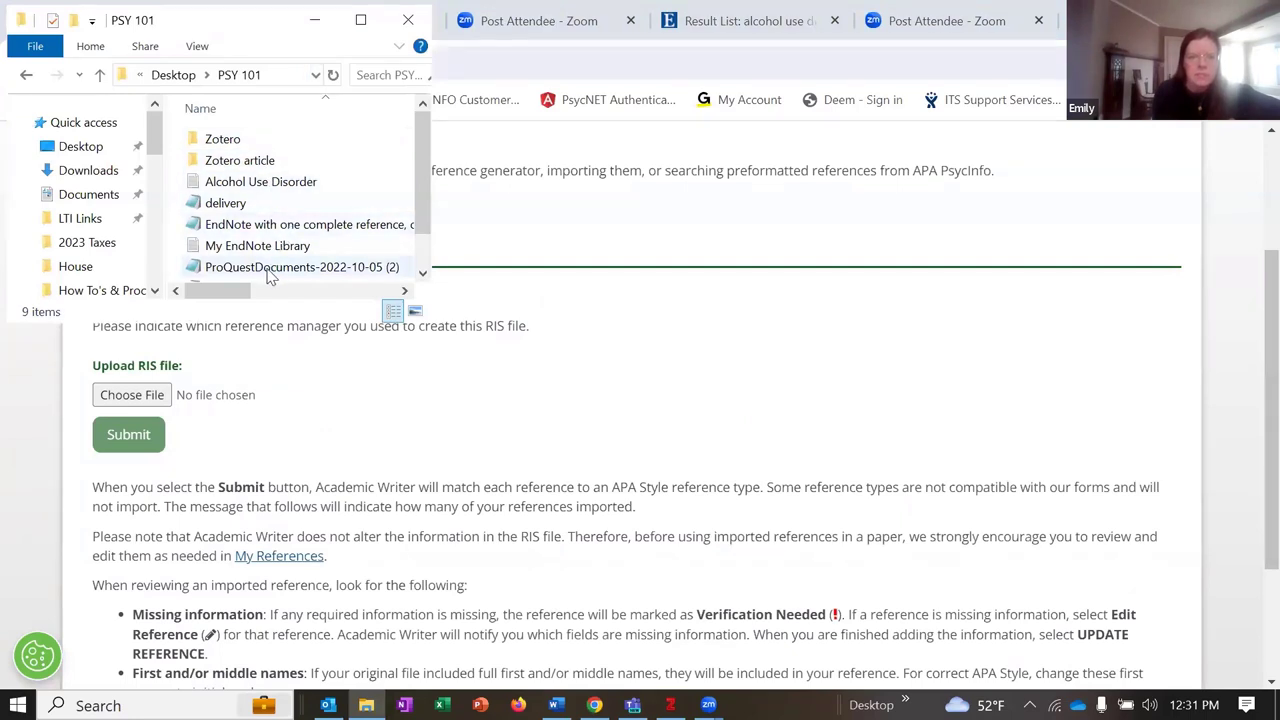
pyautogui.scroll(-1, 265, 252)
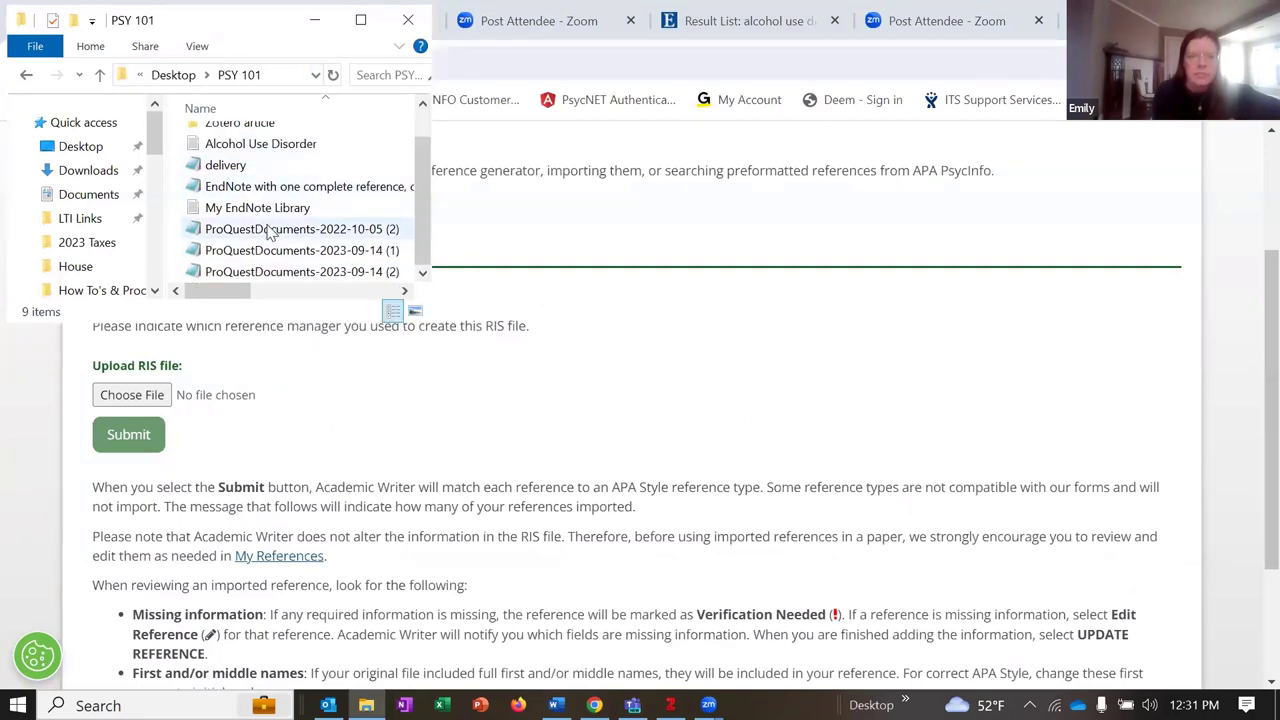
pyautogui.doubleClick(275, 251)
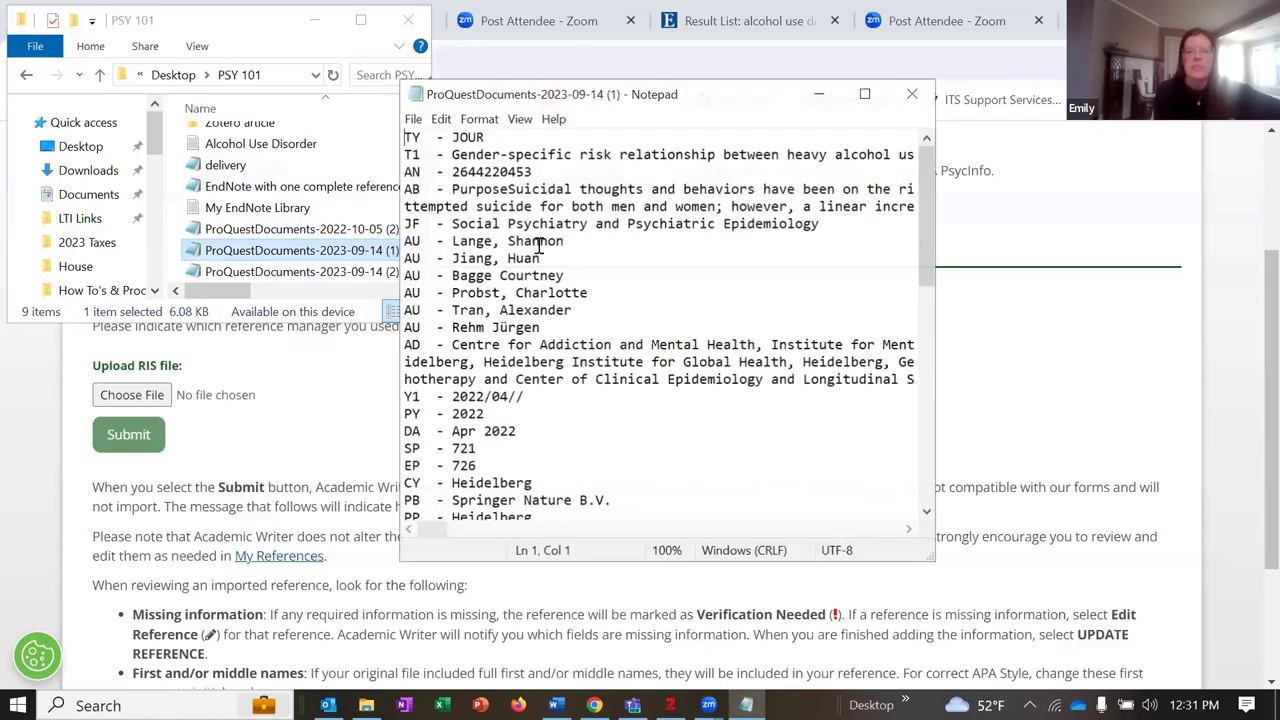
pyautogui.click(314, 20)
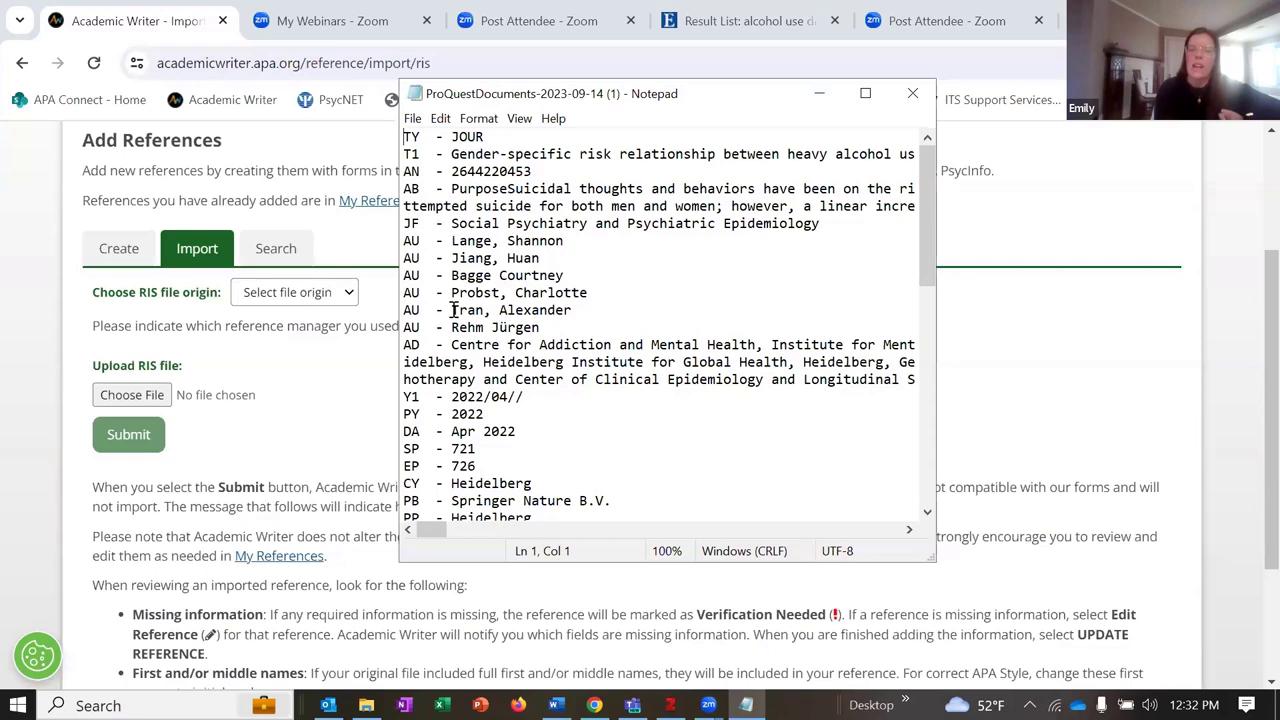
# Read through the tagged citation fields of the RIS file to its end and close the file
pyautogui.scroll(-2, 636, 330)
pyautogui.scroll(-2, 634, 350)
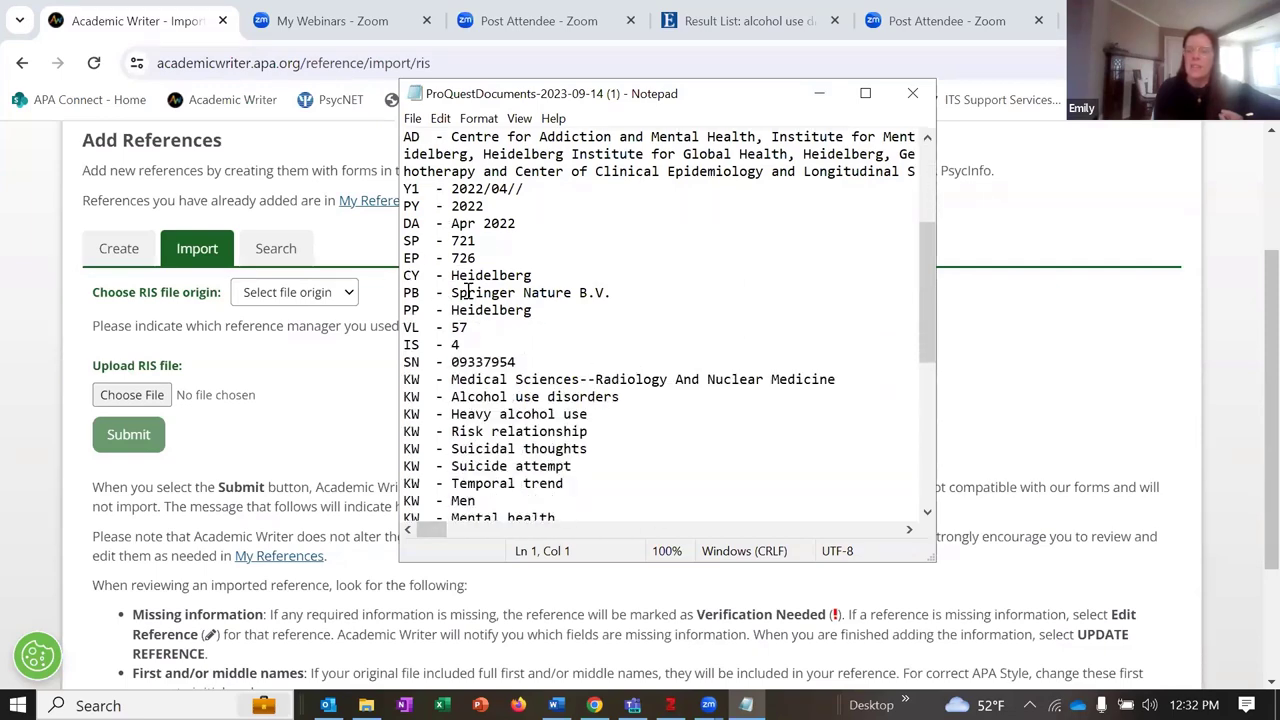
pyautogui.scroll(-4, 468, 292)
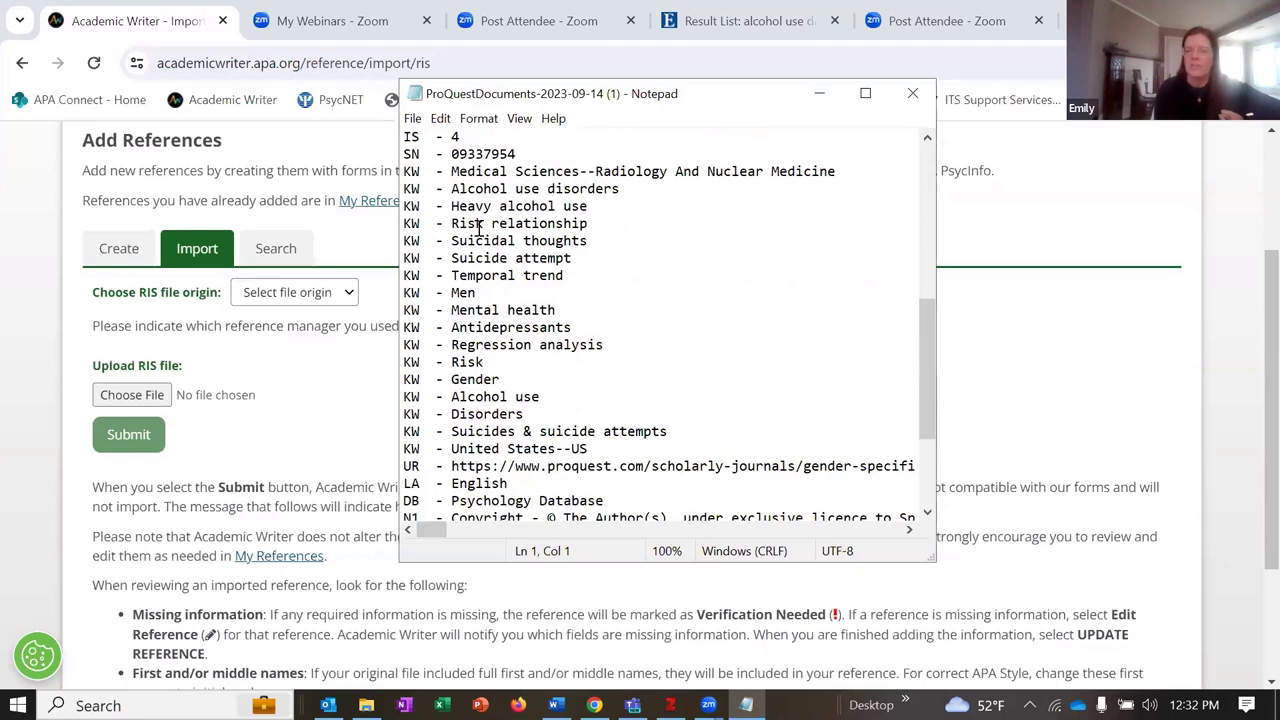
pyautogui.scroll(-1, 536, 292)
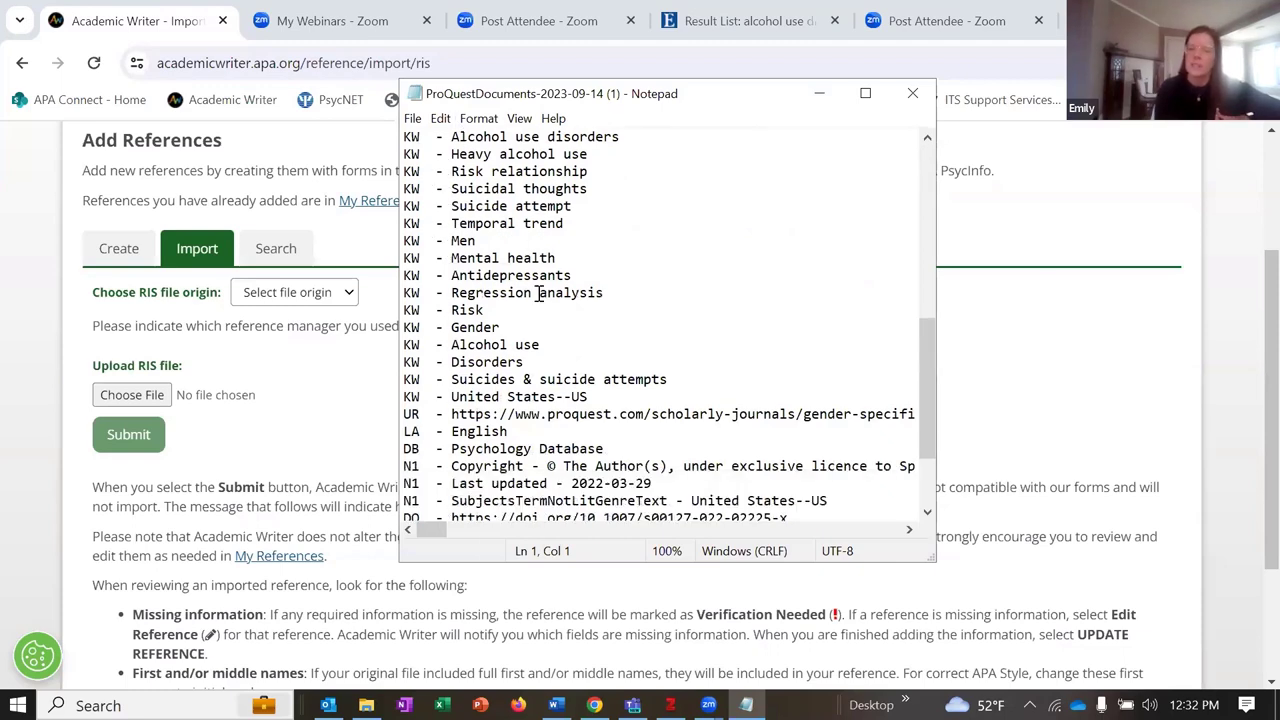
pyautogui.scroll(-3, 536, 304)
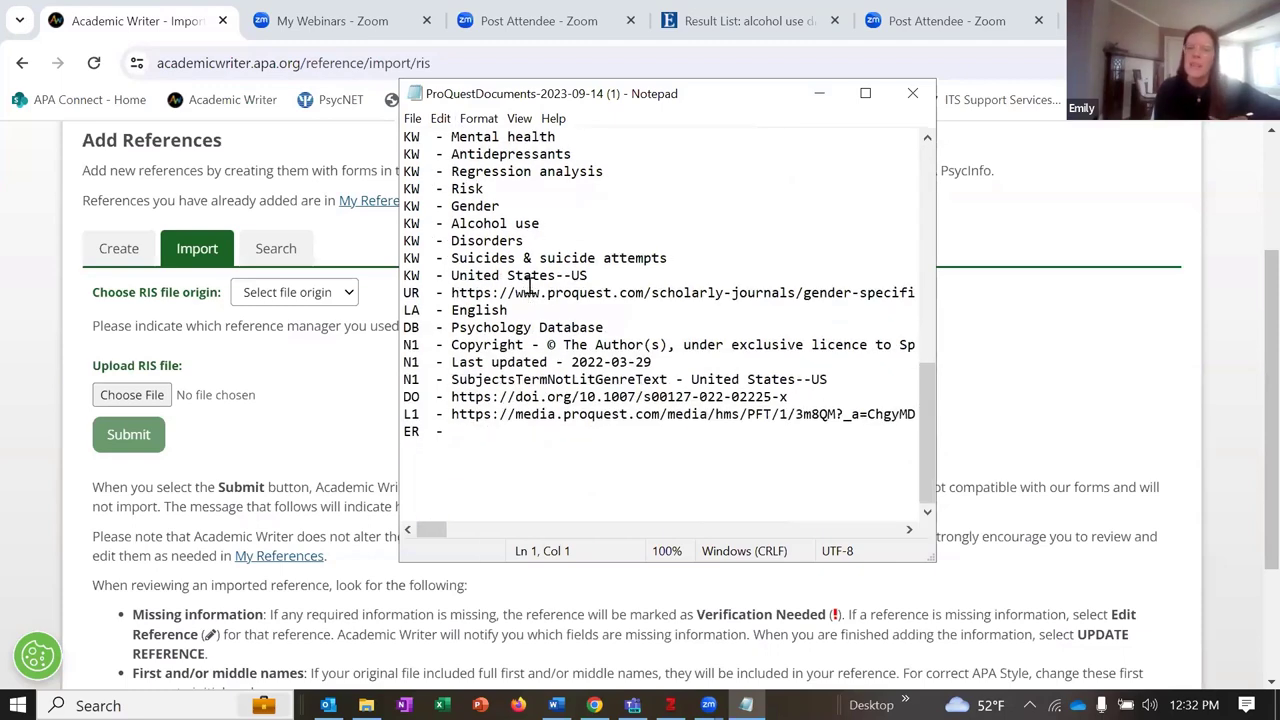
pyautogui.scroll(13, 543, 300)
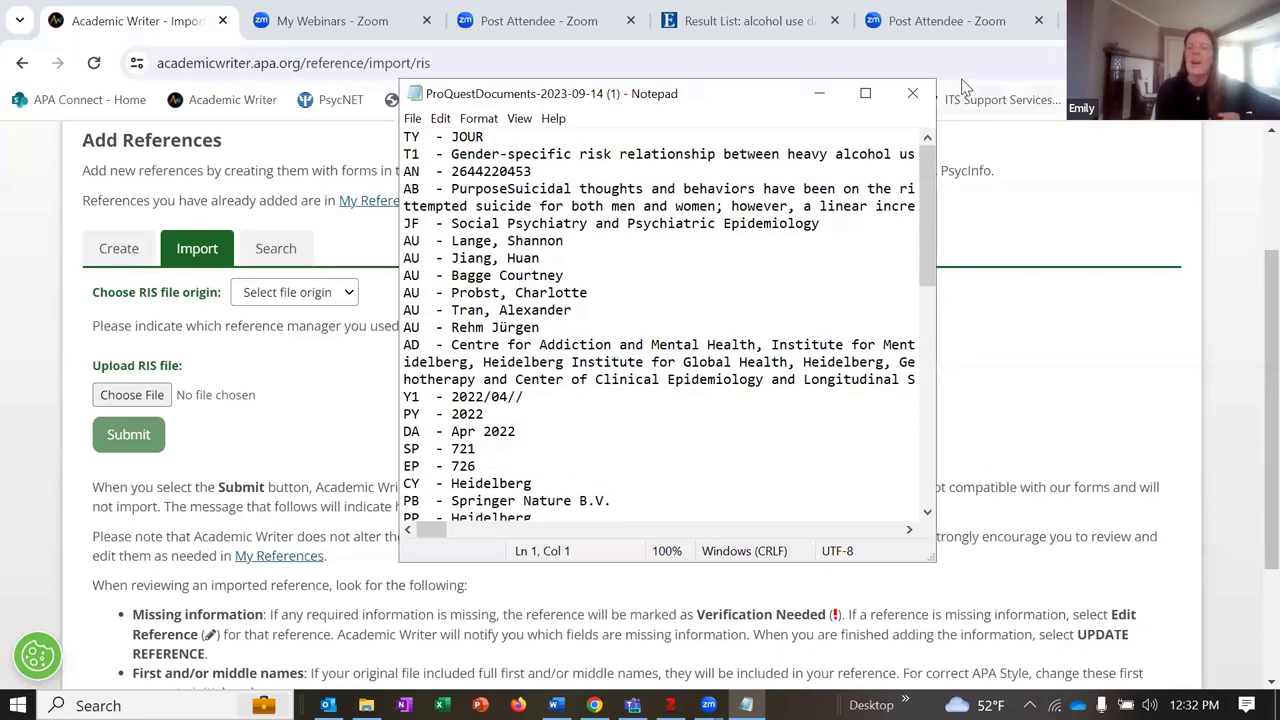
pyautogui.click(914, 95)
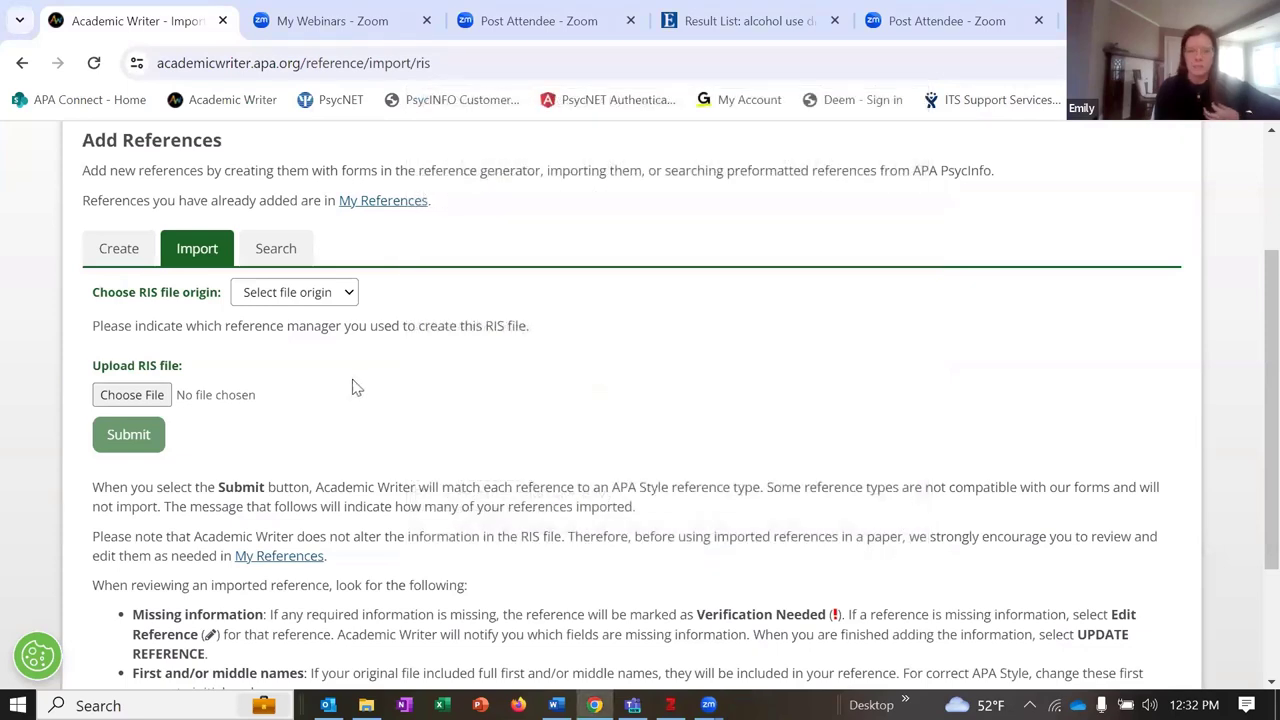
# Highlight RIS in the file origin label and show the available file origins for the import
pyautogui.doubleClick(148, 292)
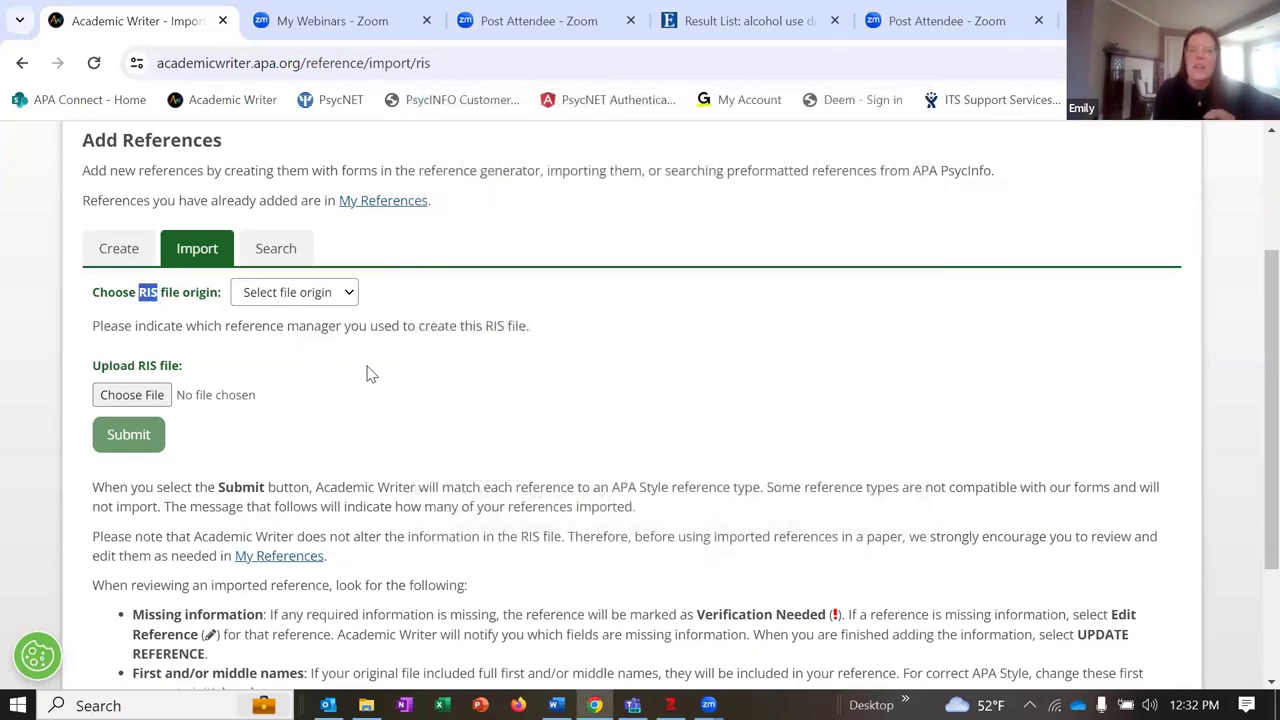
pyautogui.click(342, 294)
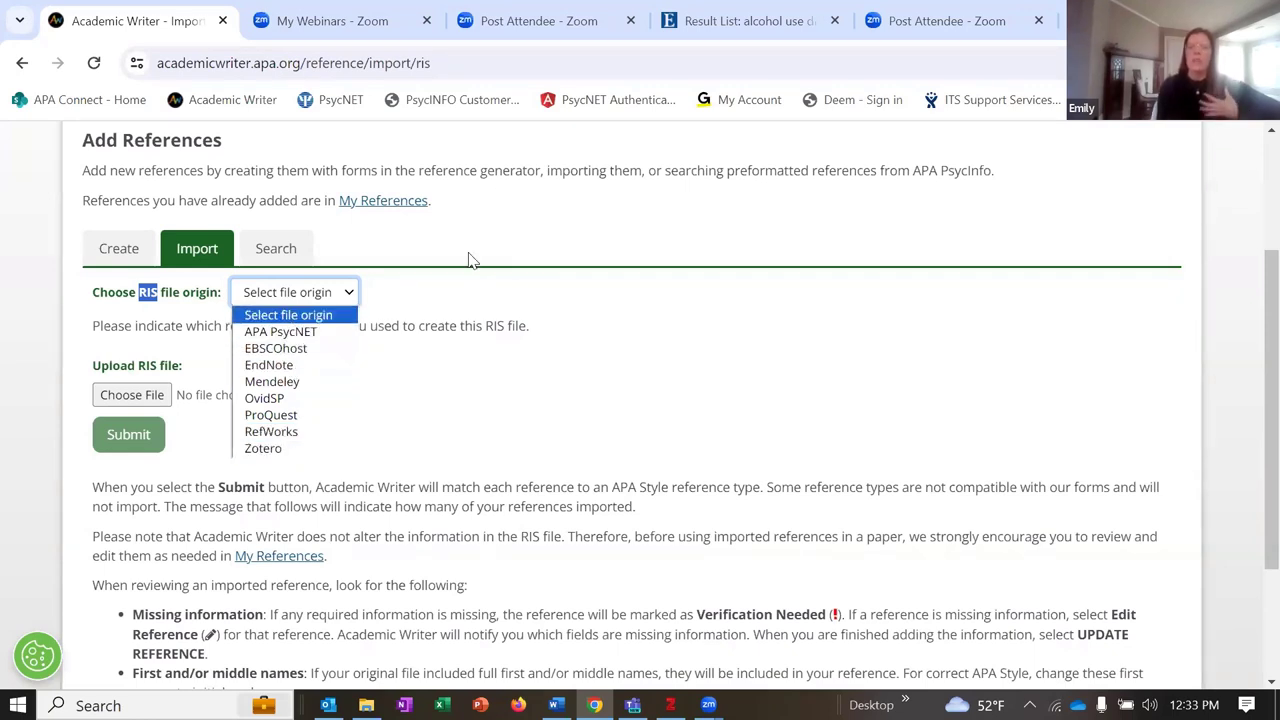
# Switch to the EBSCO results for alcohol use disorder, look over the listing and try to open the first article
pyautogui.click(737, 28)
pyautogui.click(737, 28)
pyautogui.scroll(-4, 507, 350)
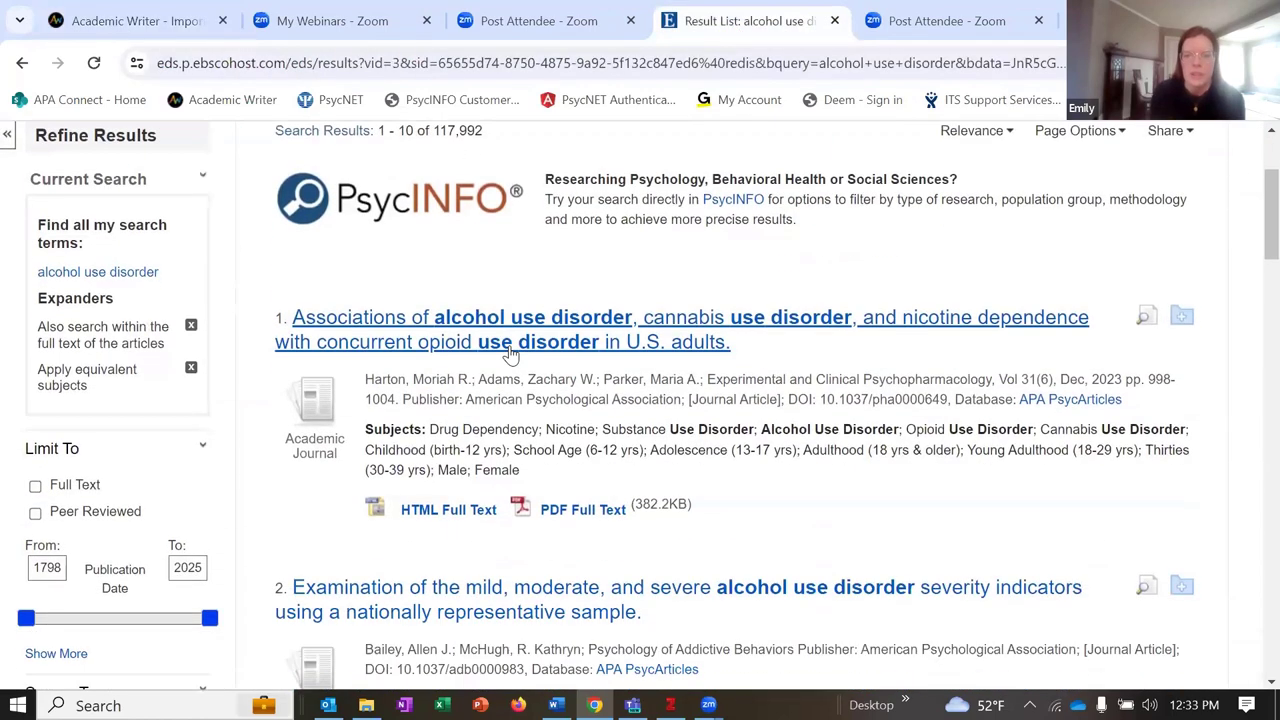
pyautogui.scroll(4, 560, 340)
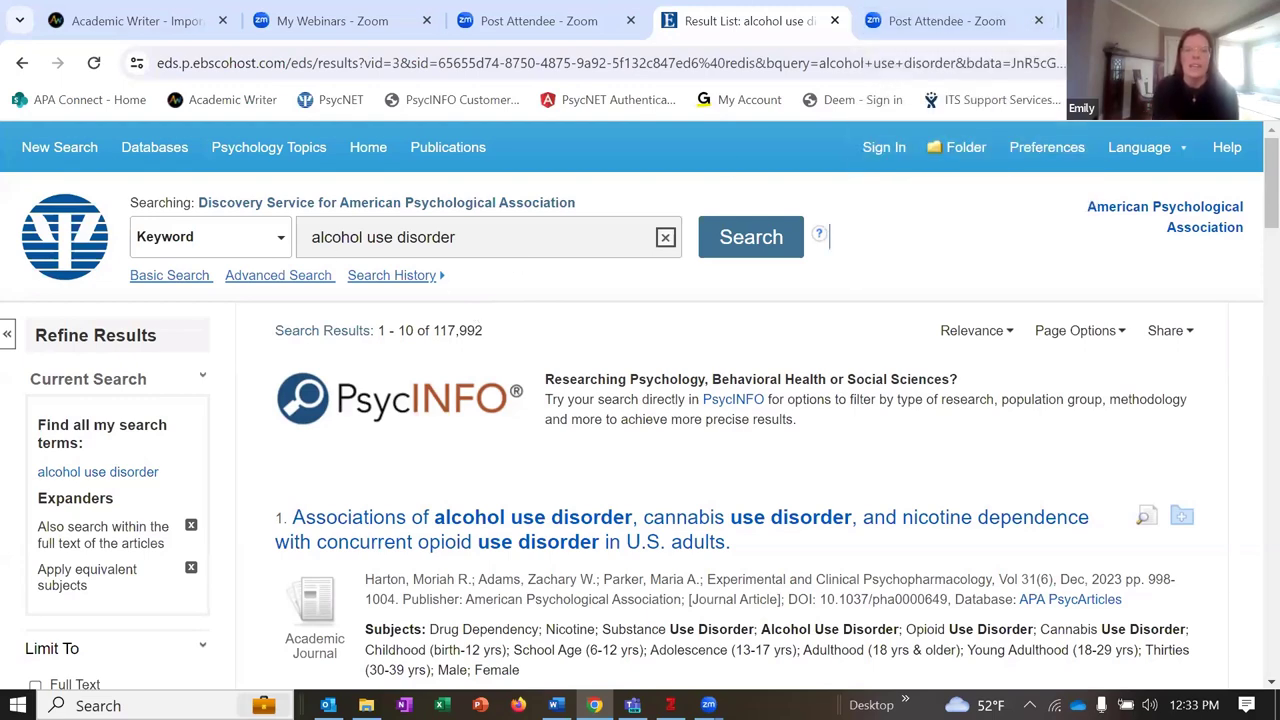
pyautogui.scroll(-1, 470, 422)
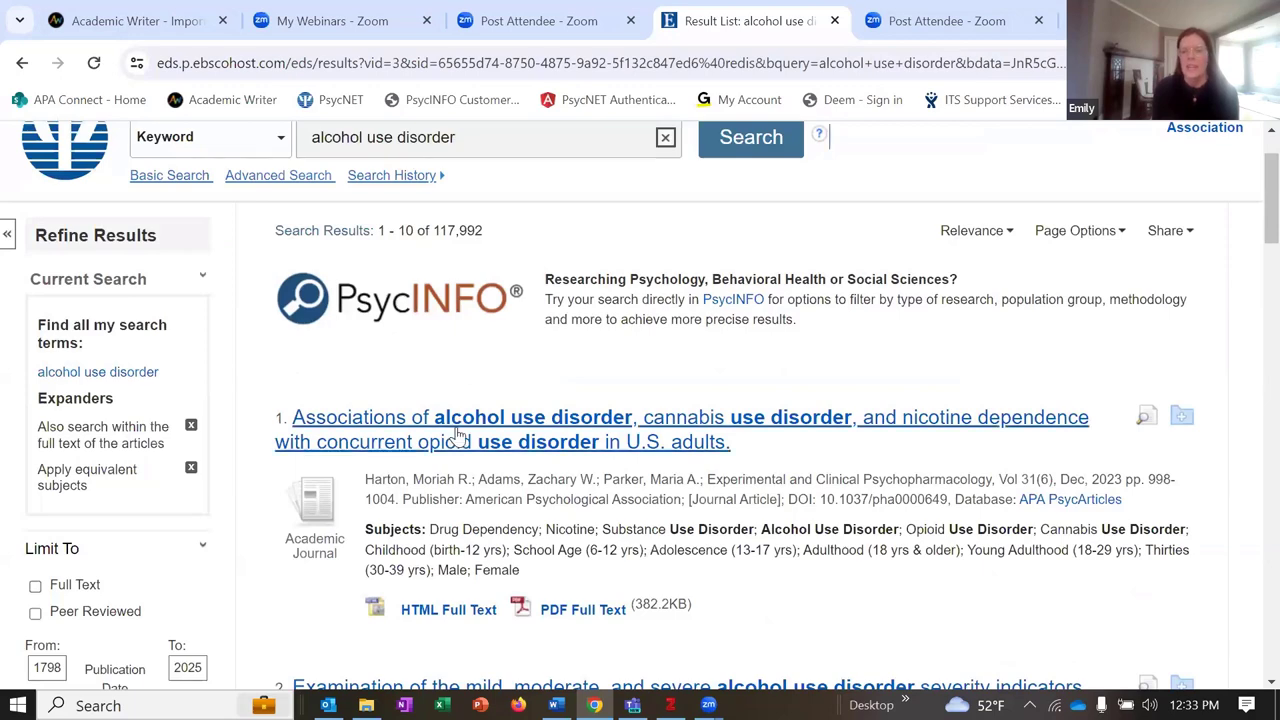
pyautogui.scroll(1, 443, 363)
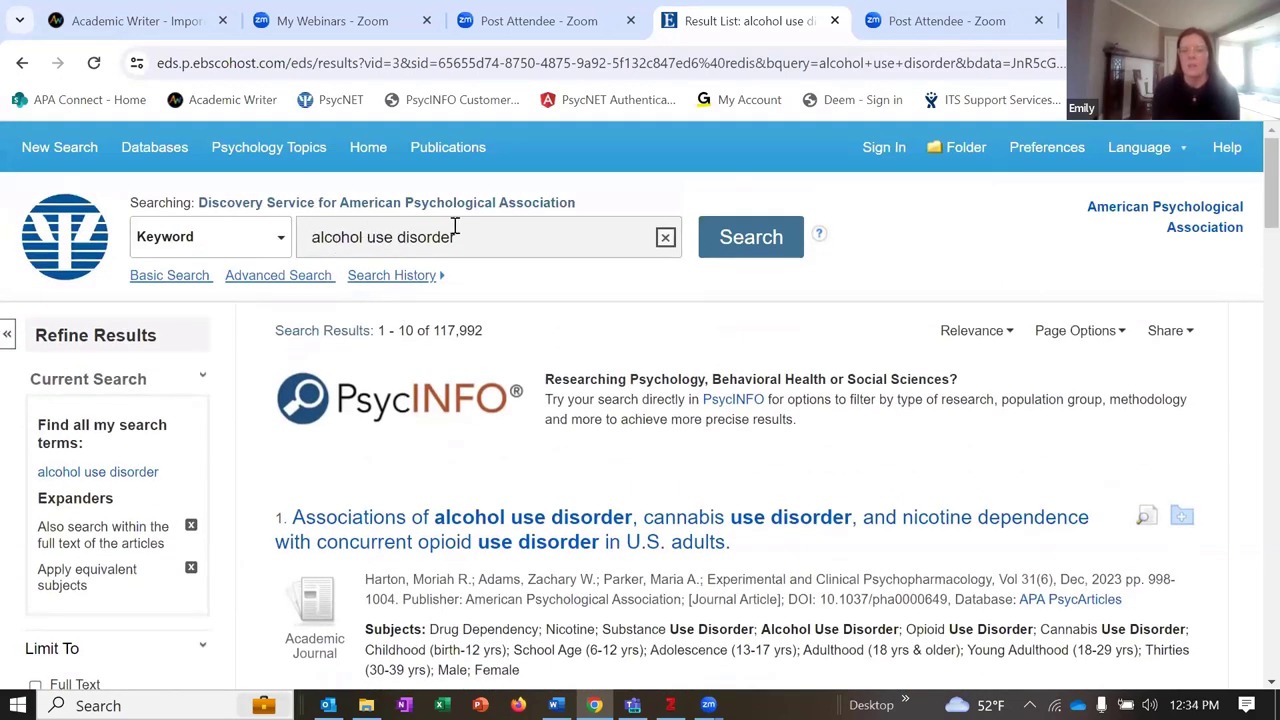
pyautogui.scroll(-1, 508, 405)
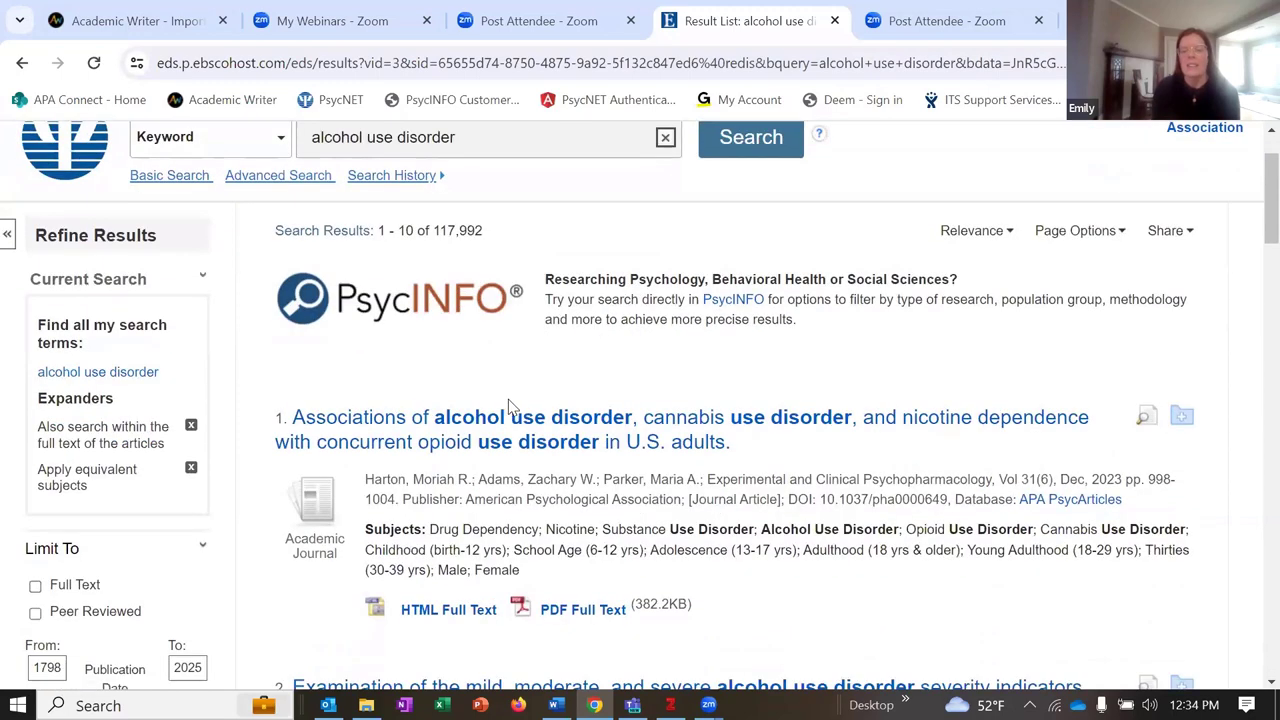
pyautogui.scroll(-1, 514, 414)
pyautogui.click(471, 338)
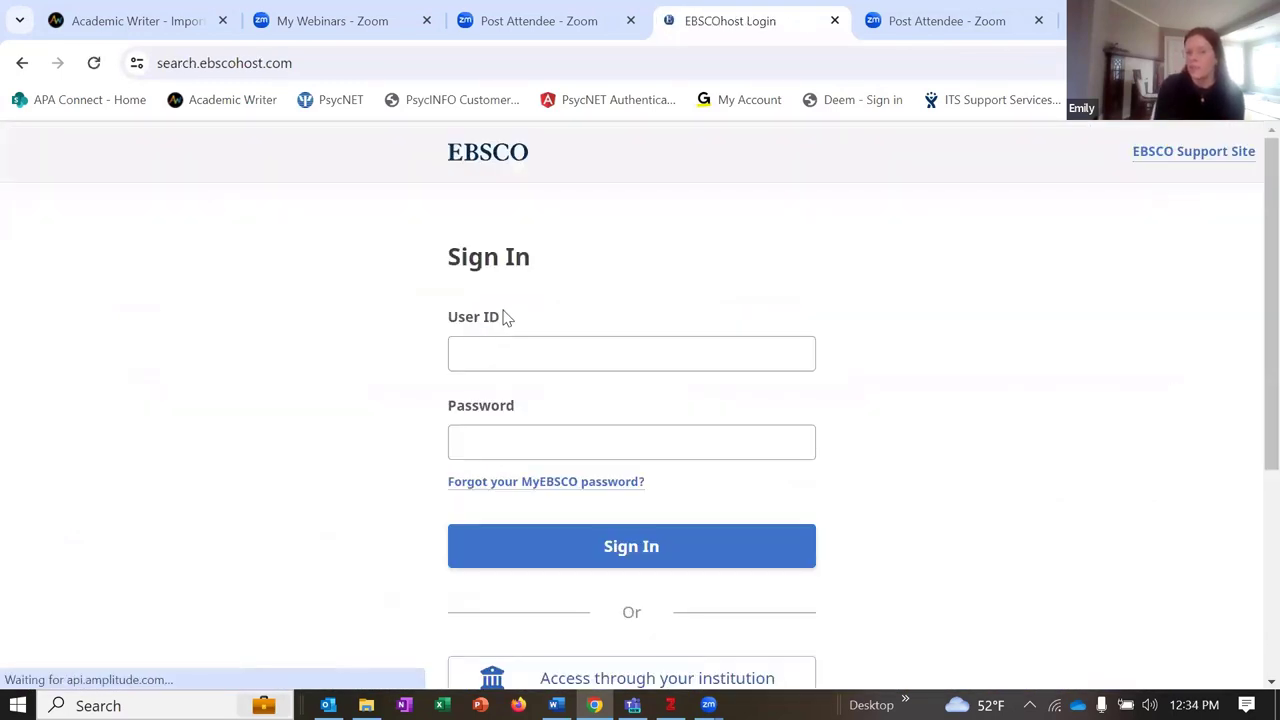
pyautogui.click(517, 351)
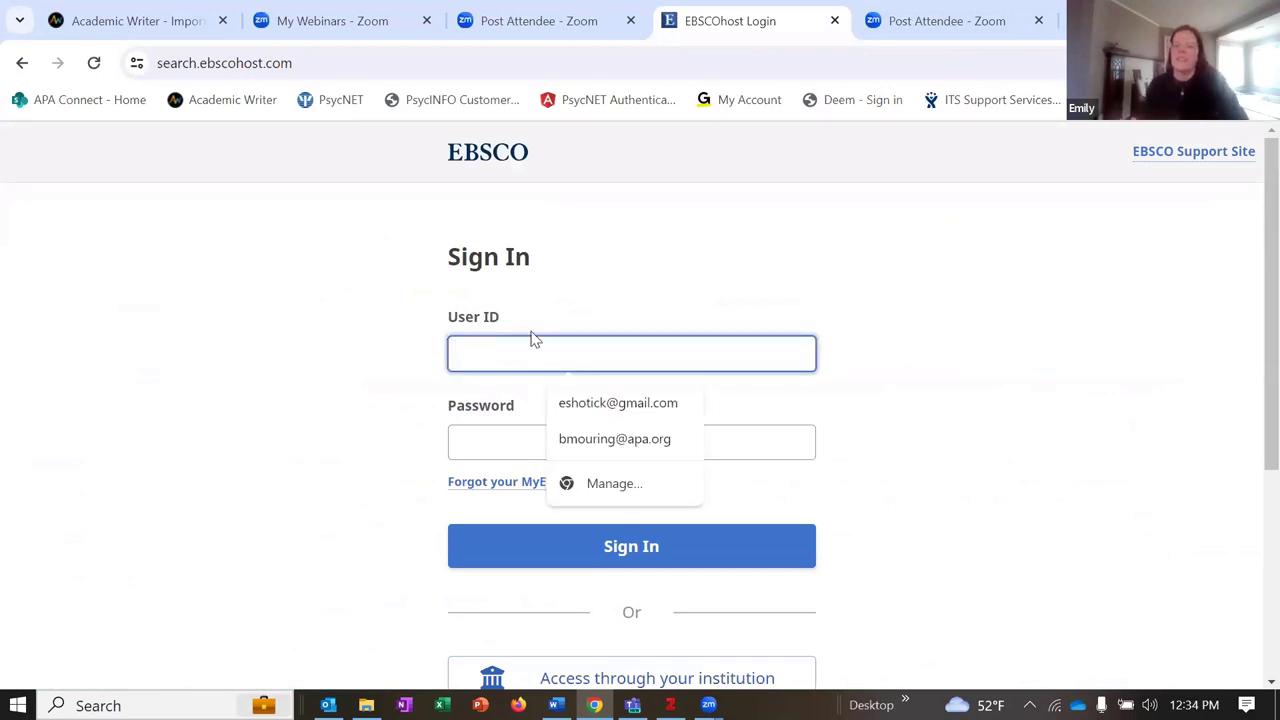
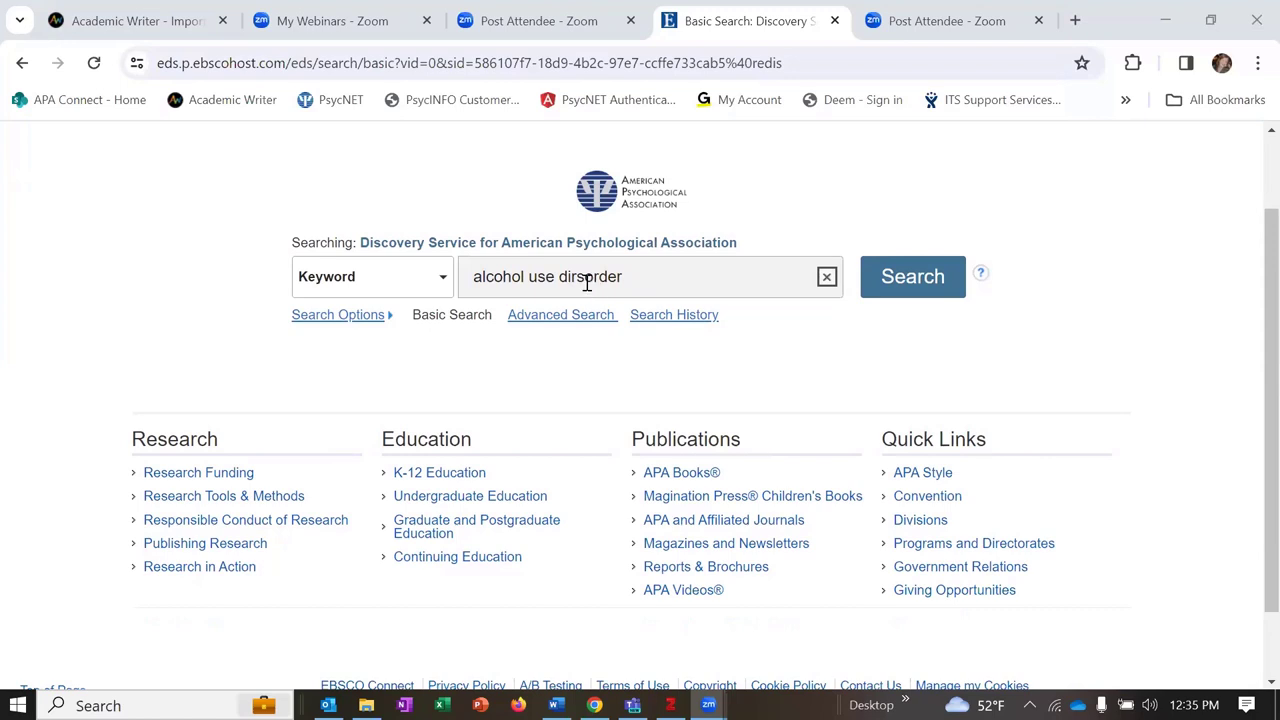
# Search for the corrected keyword "alcohol use disorder" and open the detailed record of the first article
pyautogui.click(585, 279)
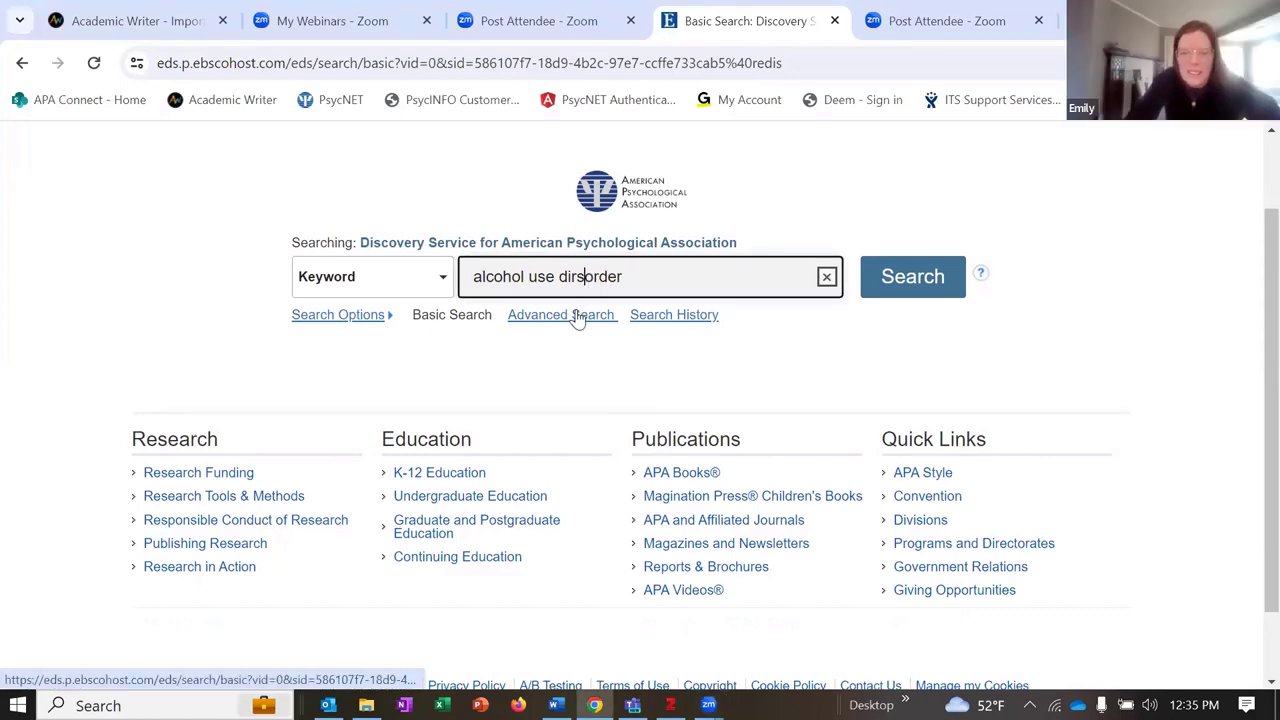
pyautogui.press('BackSpace')
pyautogui.write('s')
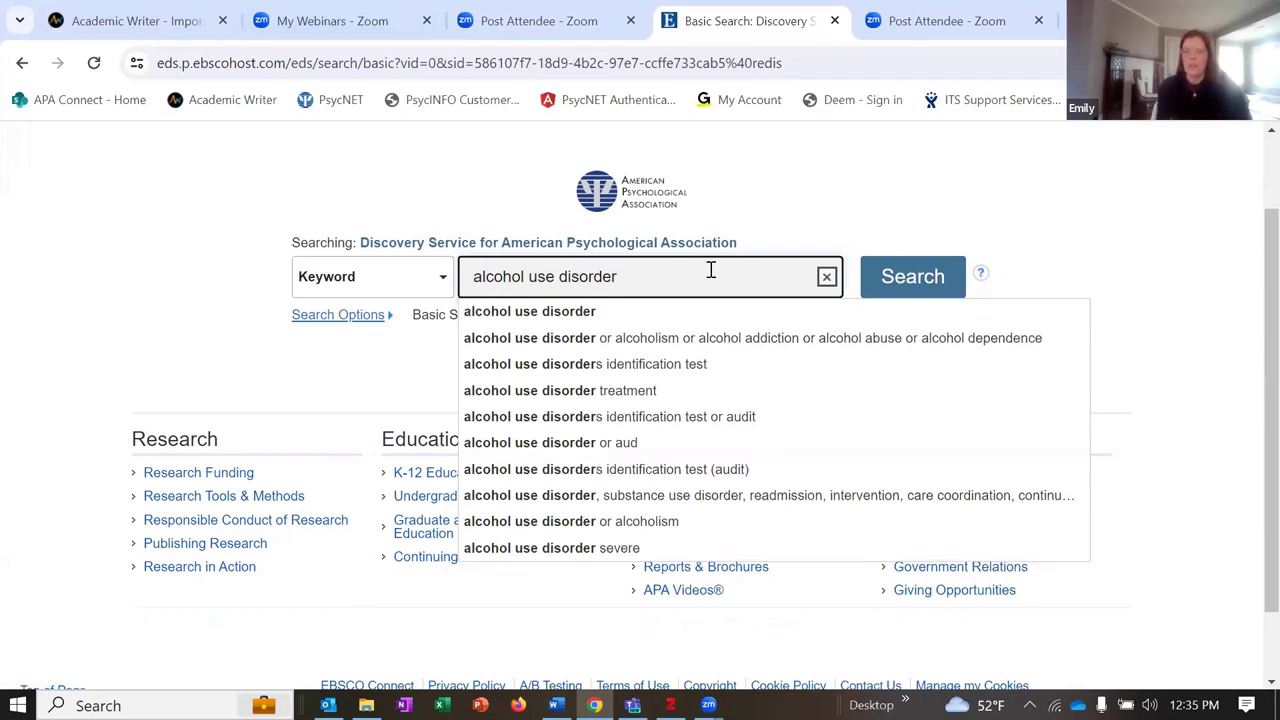
pyautogui.click(915, 283)
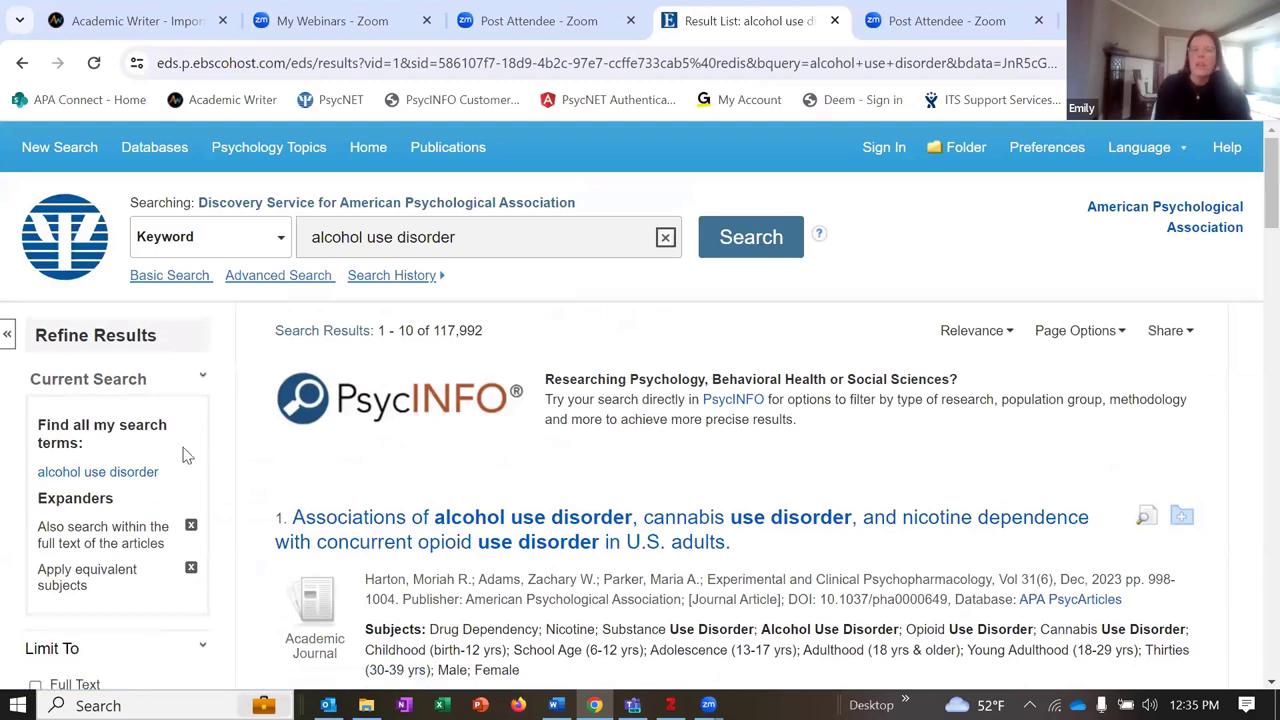
pyautogui.scroll(-2, 265, 423)
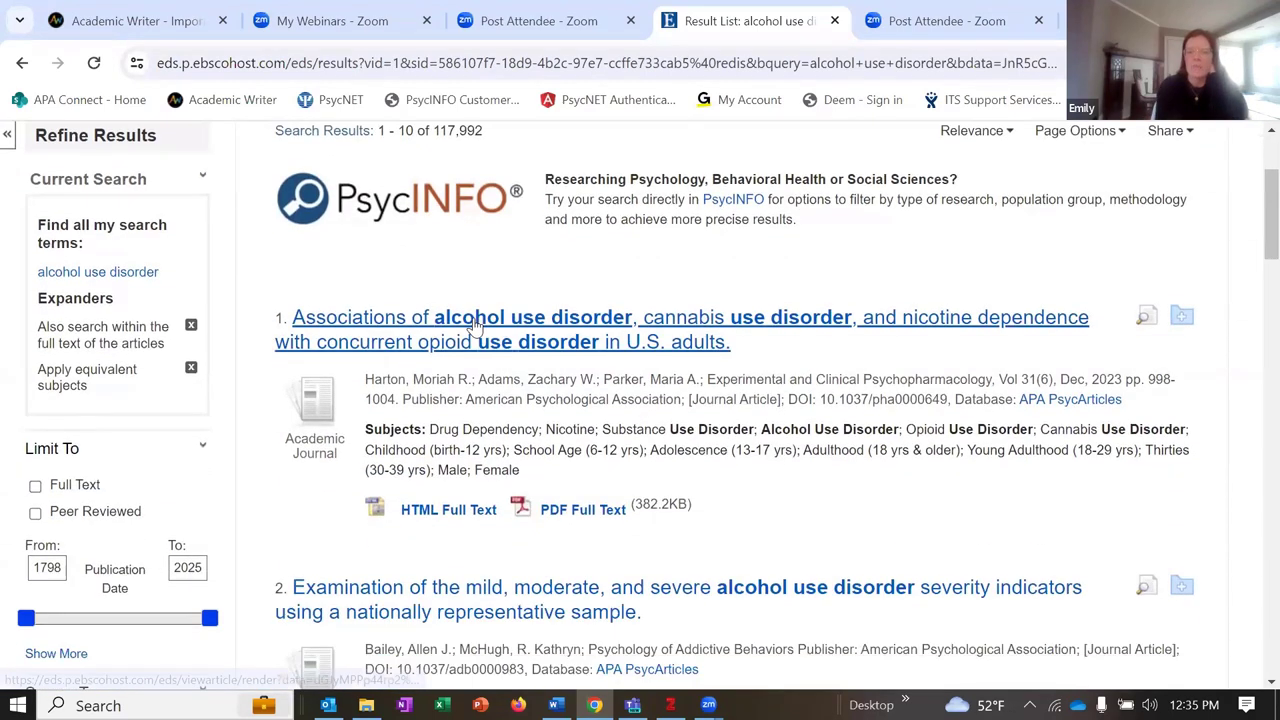
pyautogui.click(551, 328)
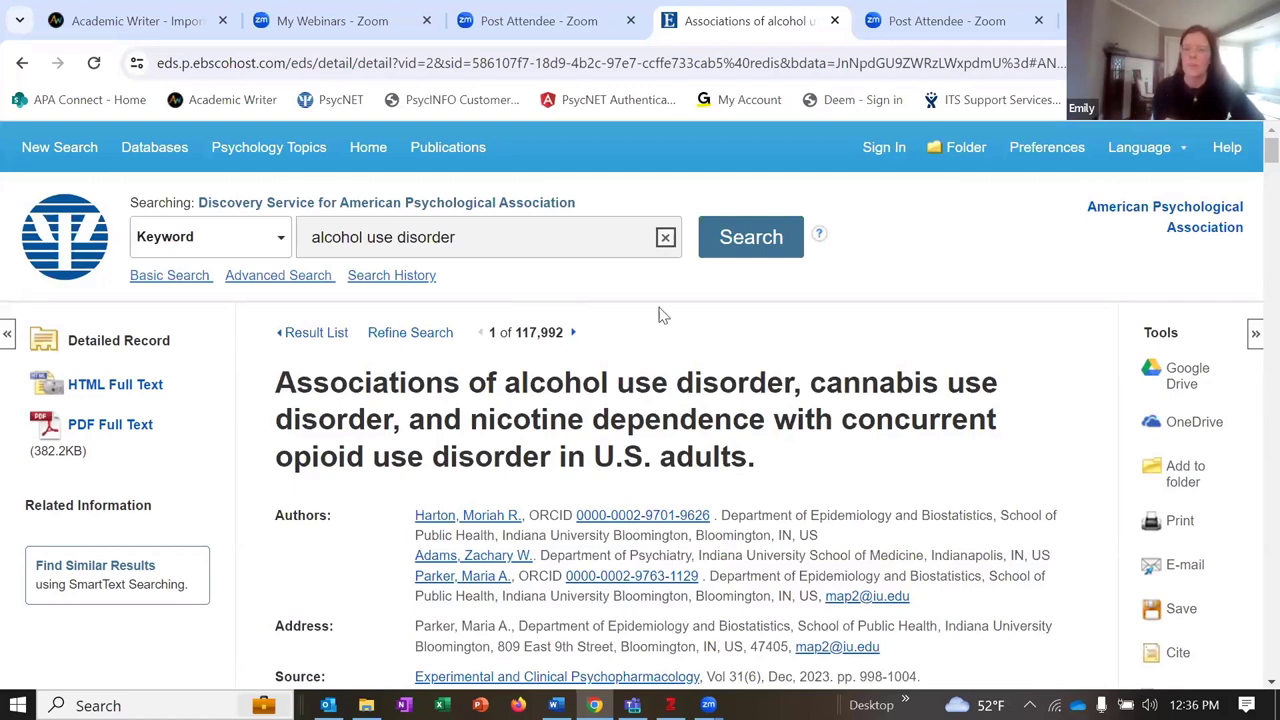
# Show the article's citation formats and examine the APA 7th Edition reference
pyautogui.scroll(-3, 740, 408)
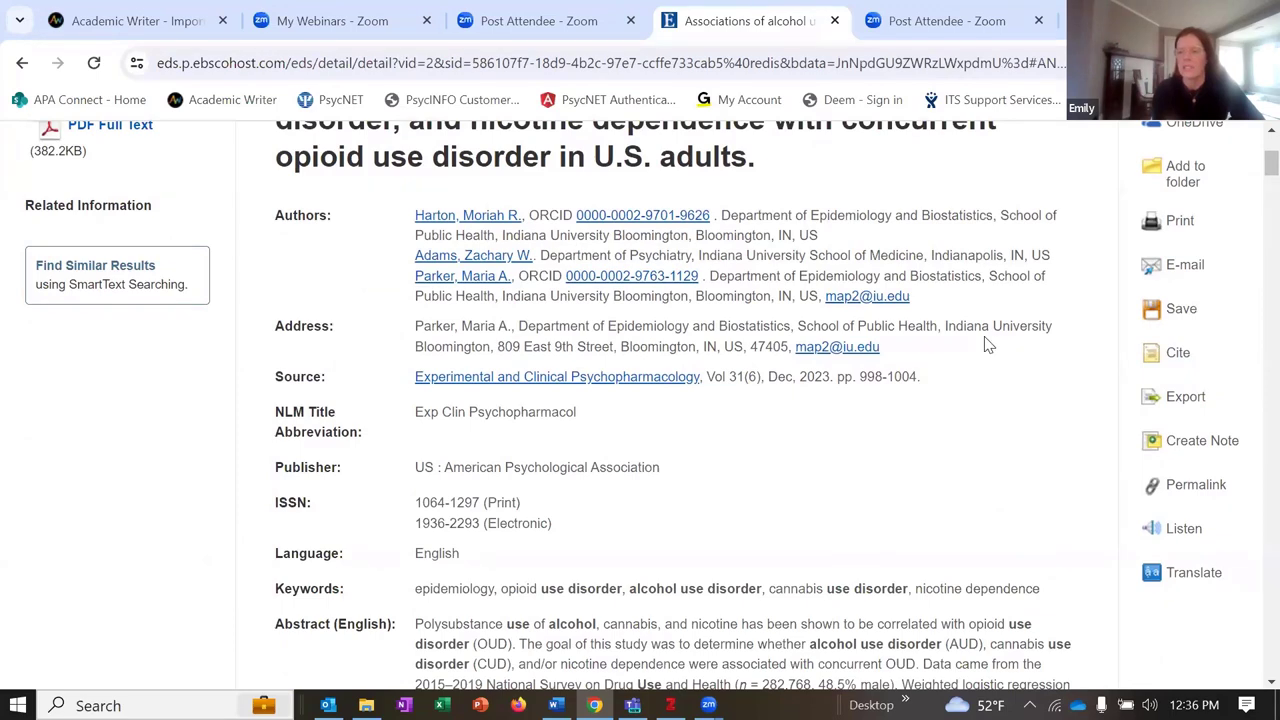
pyautogui.scroll(-1, 975, 347)
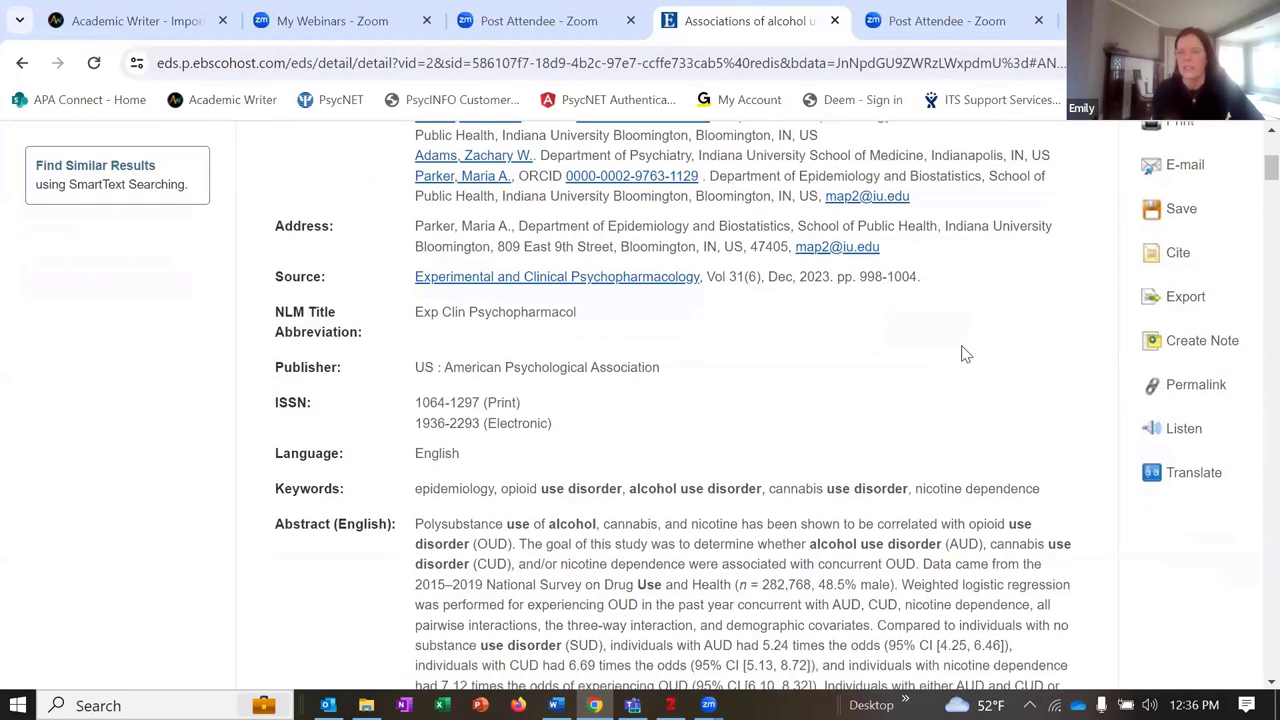
pyautogui.click(1178, 258)
pyautogui.scroll(-2, 722, 378)
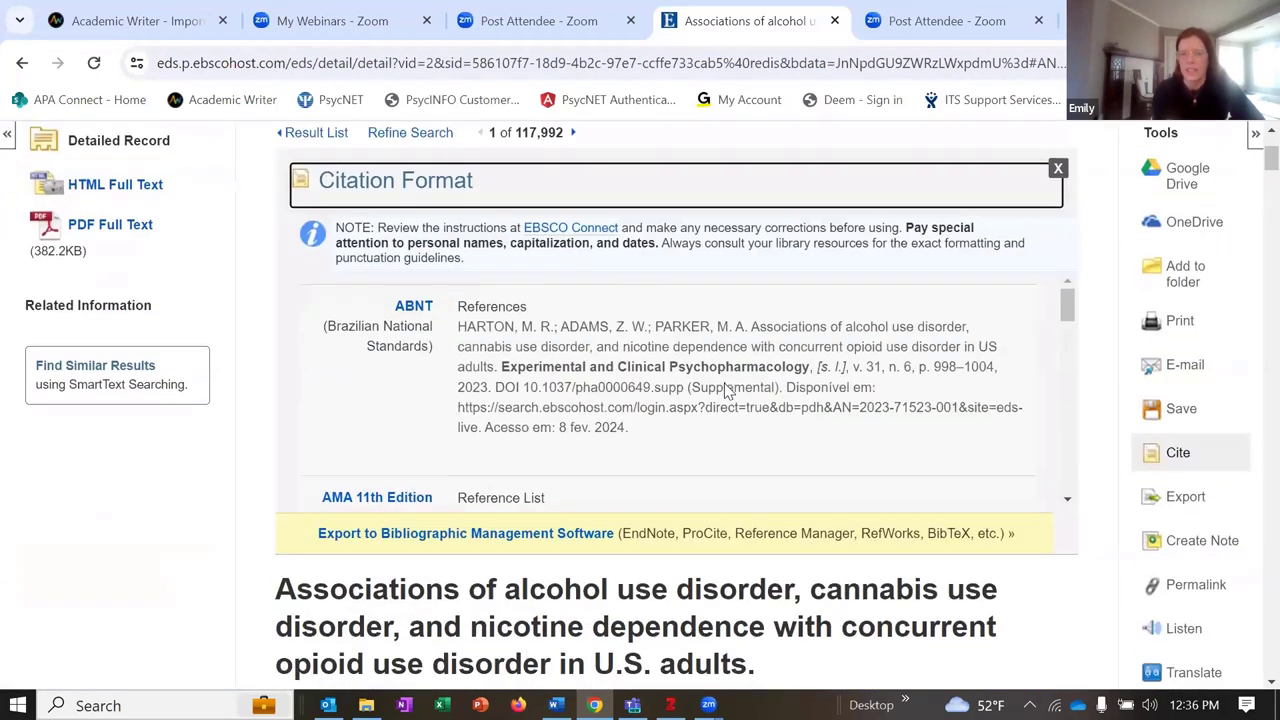
pyautogui.scroll(-5, 714, 403)
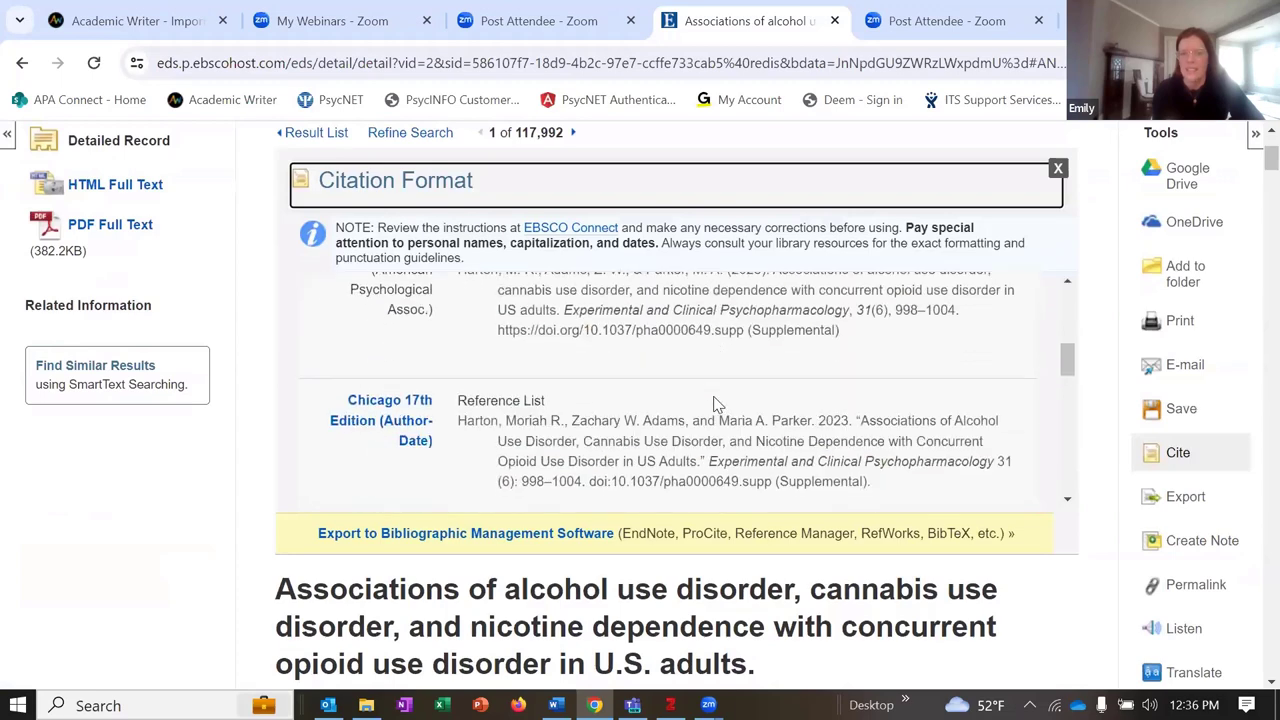
pyautogui.scroll(2, 714, 400)
pyautogui.scroll(-1, 714, 400)
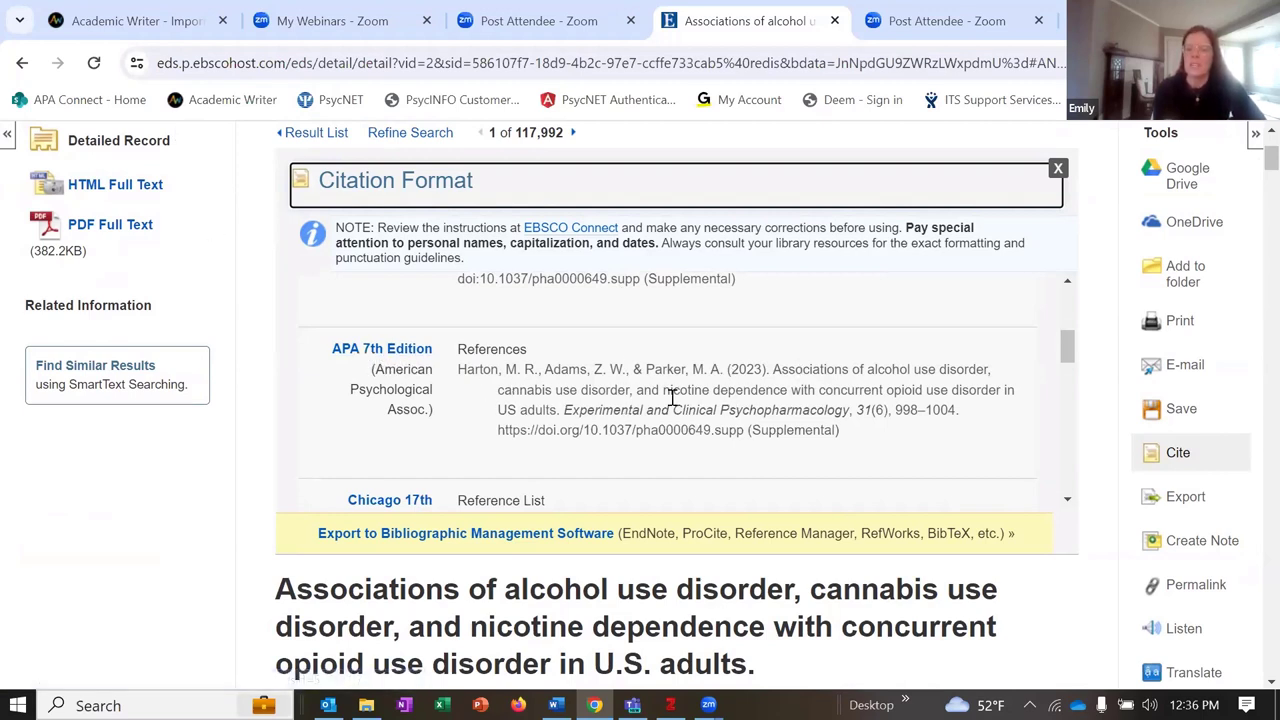
pyautogui.scroll(3, 683, 395)
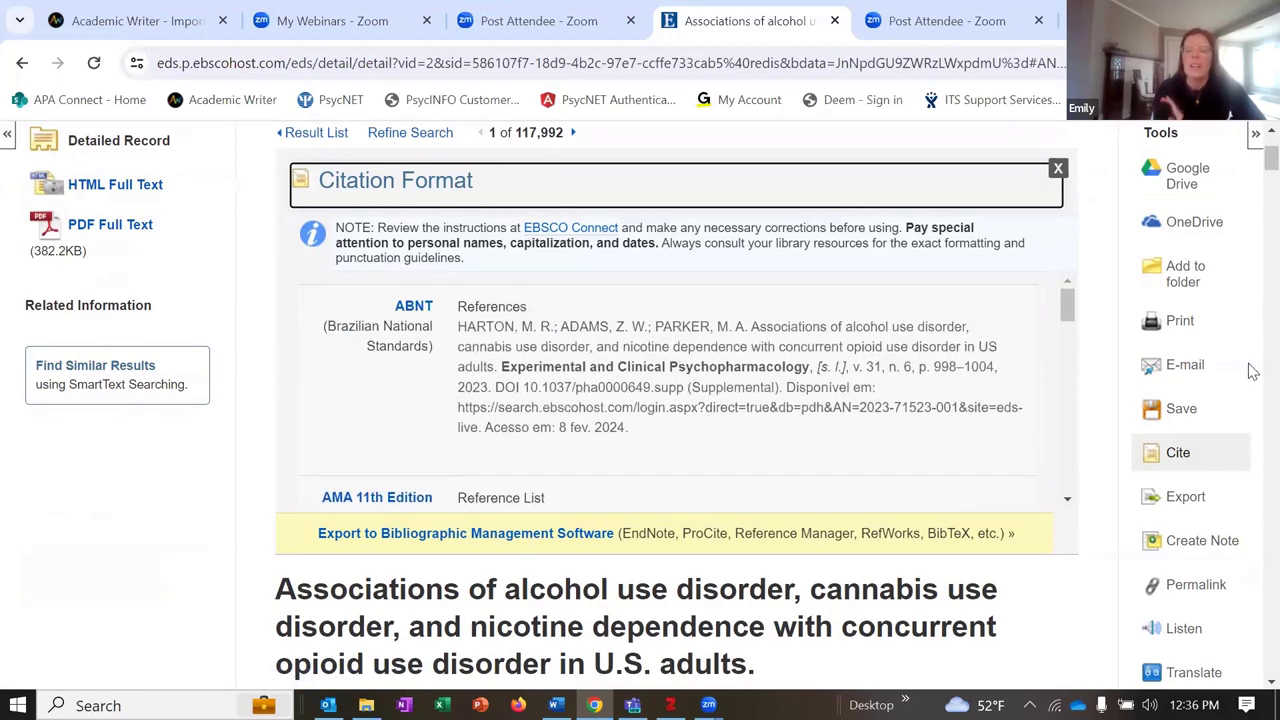
# Look over the article's detailed record and open its citation export options
pyautogui.scroll(2, 1092, 292)
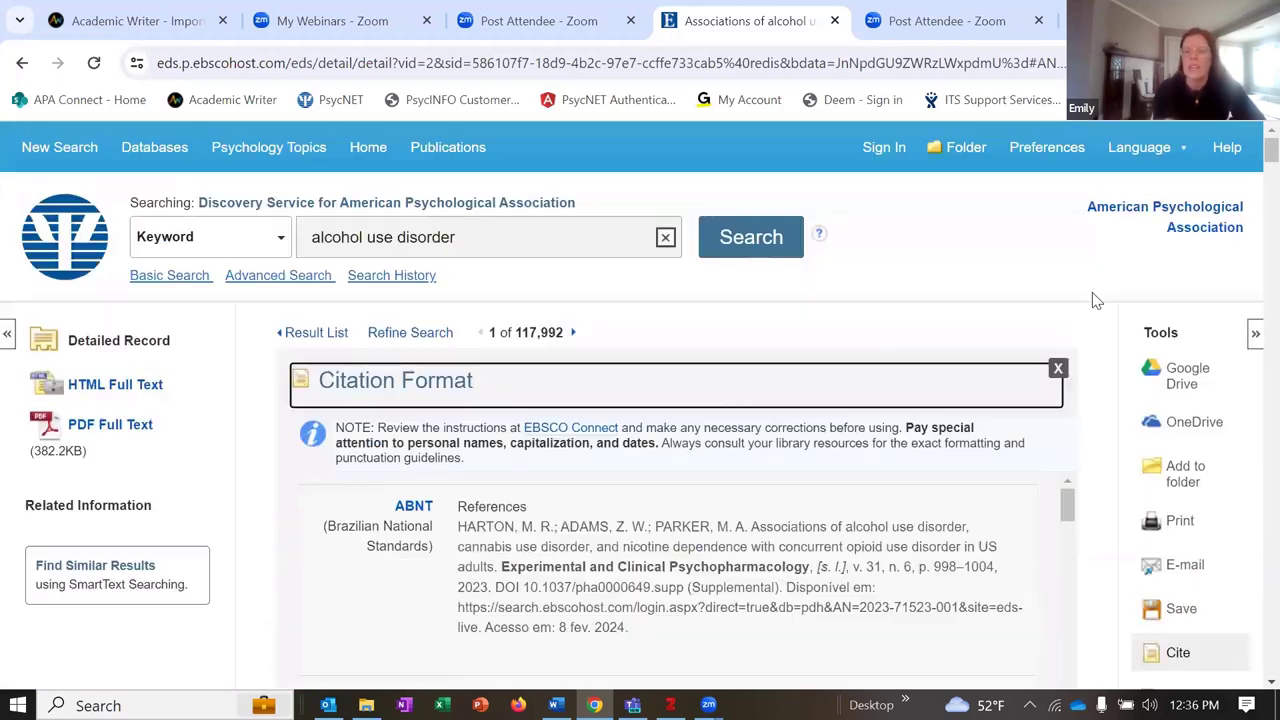
pyautogui.scroll(-2, 1090, 280)
pyautogui.scroll(-2, 1090, 279)
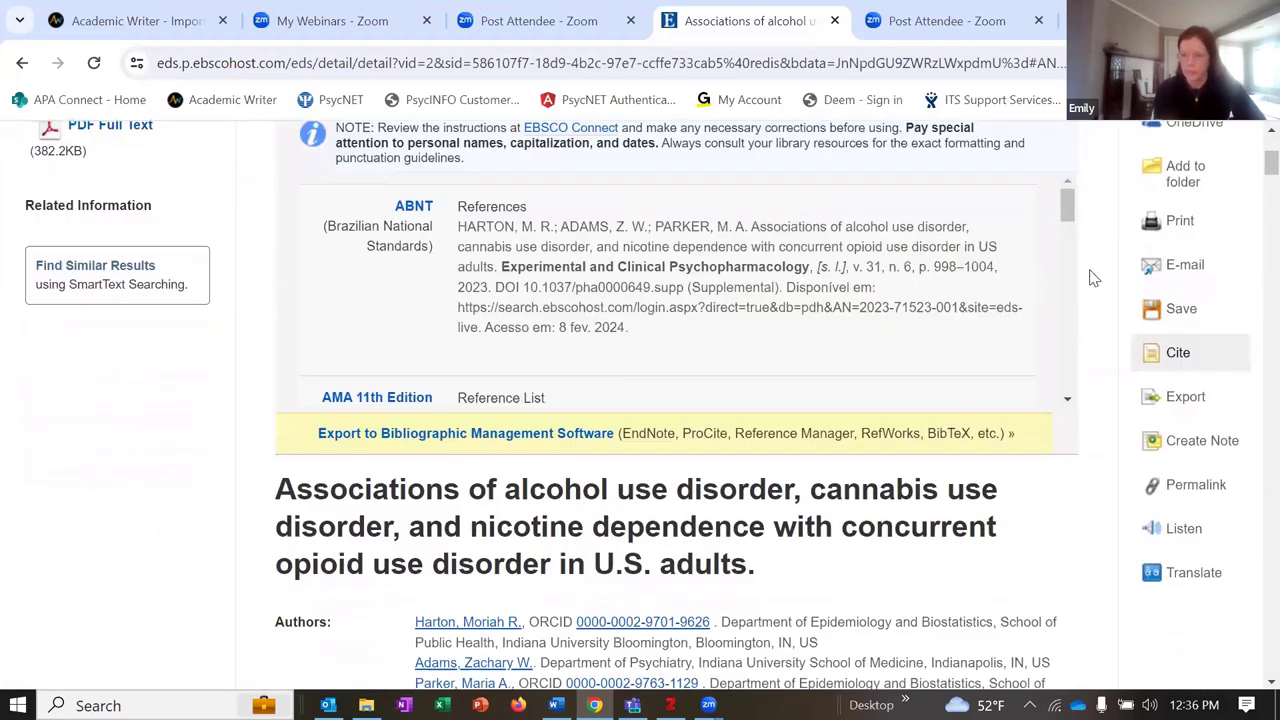
pyautogui.scroll(-2, 1092, 277)
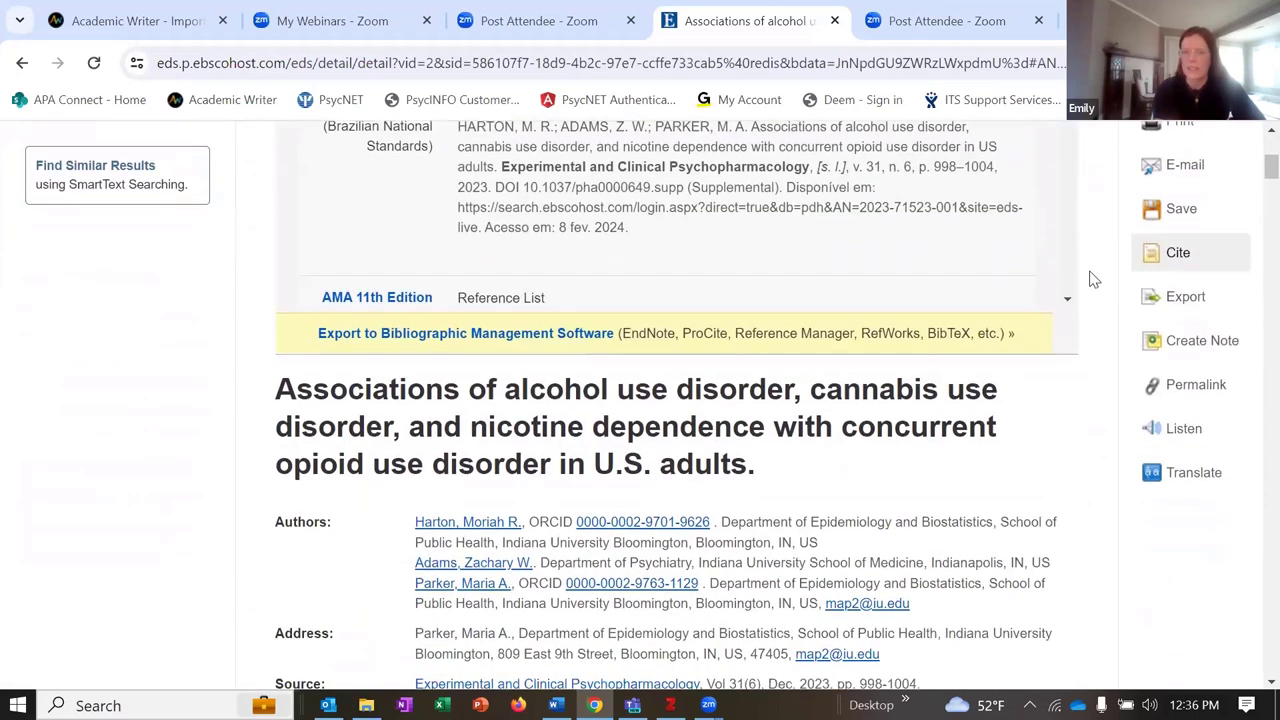
pyautogui.click(1182, 301)
pyautogui.scroll(-2, 590, 366)
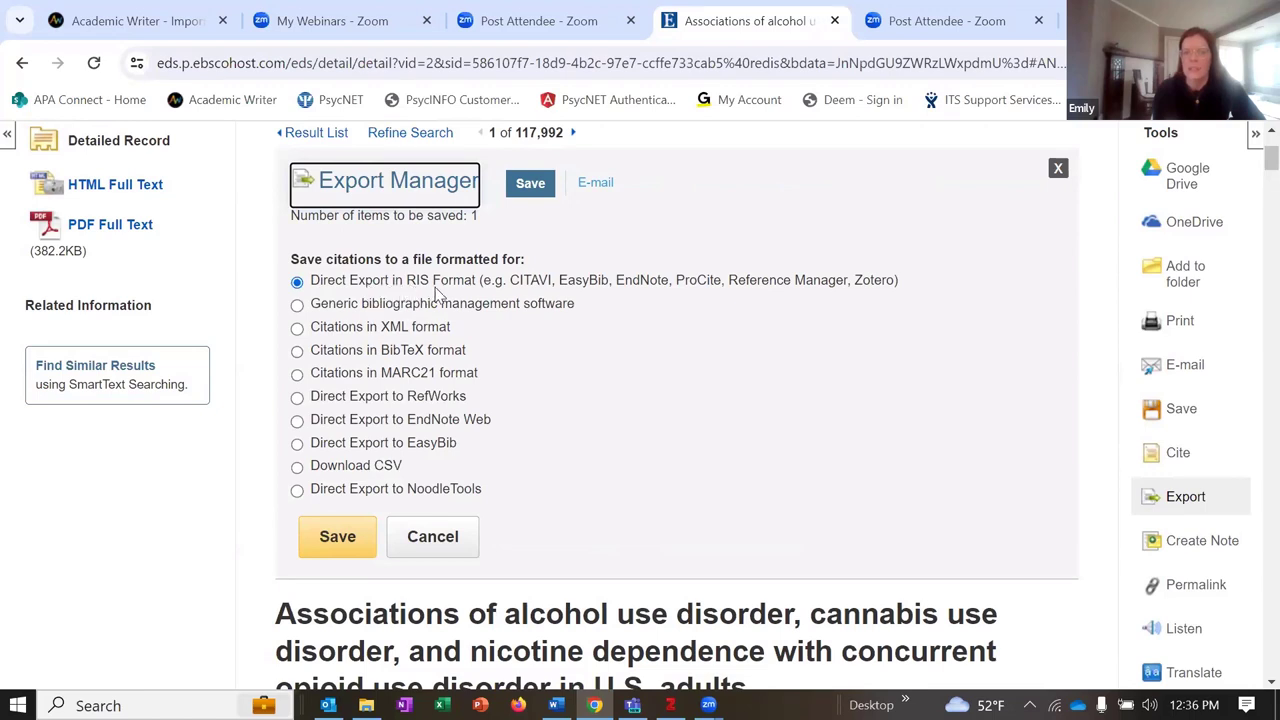
# Highlight the RIS format option and save the article's citation with Direct Export in RIS Format
pyautogui.moveTo(404, 283); pyautogui.dragTo(444, 290)
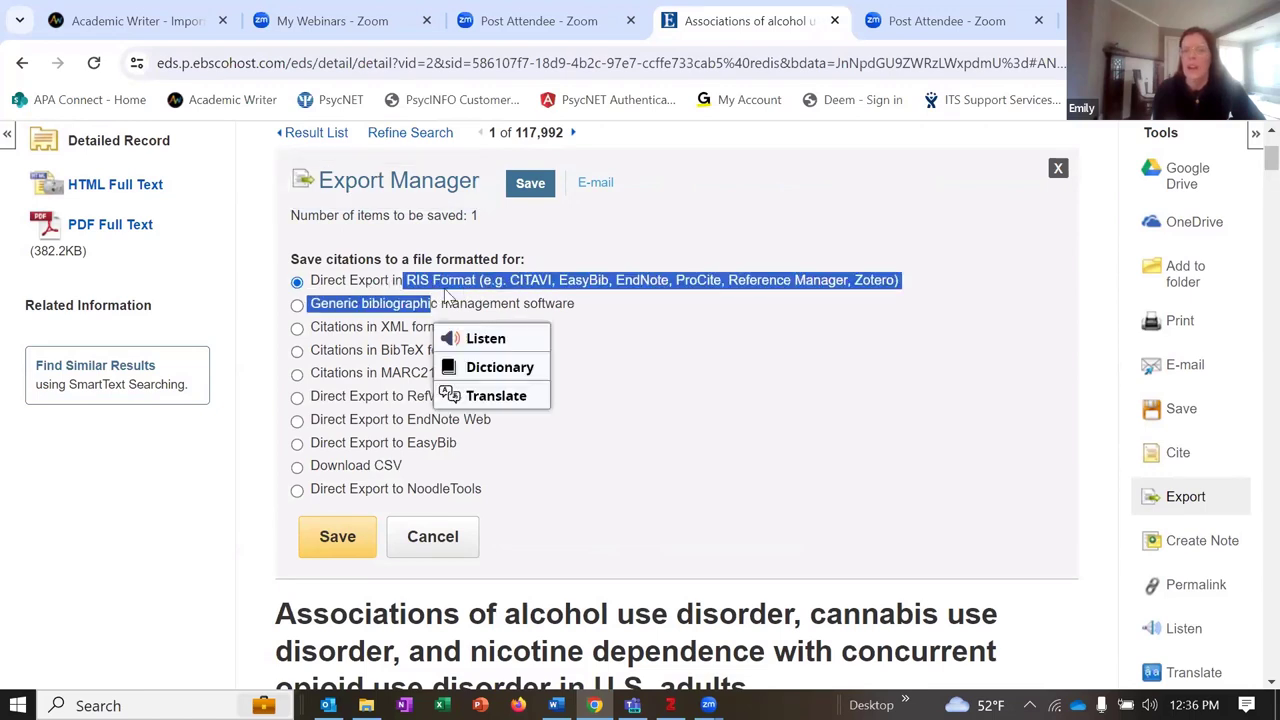
pyautogui.tripleClick(655, 325)
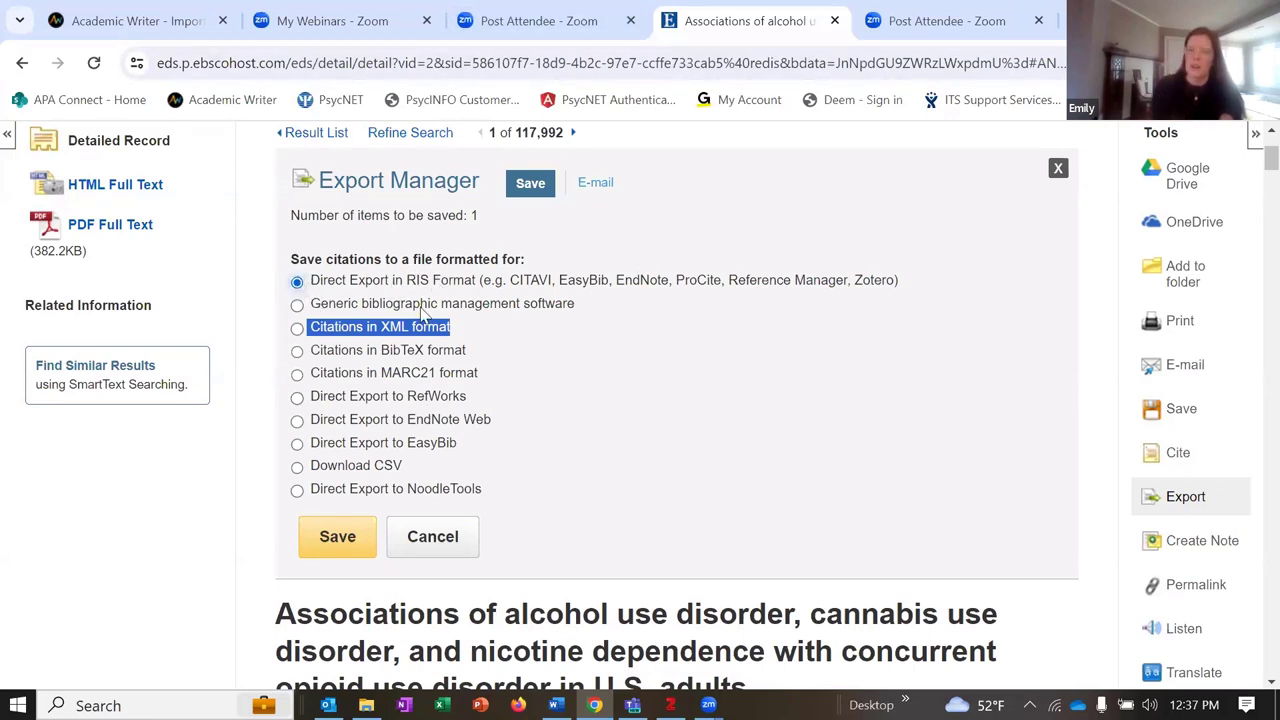
pyautogui.scroll(-4, 817, 418)
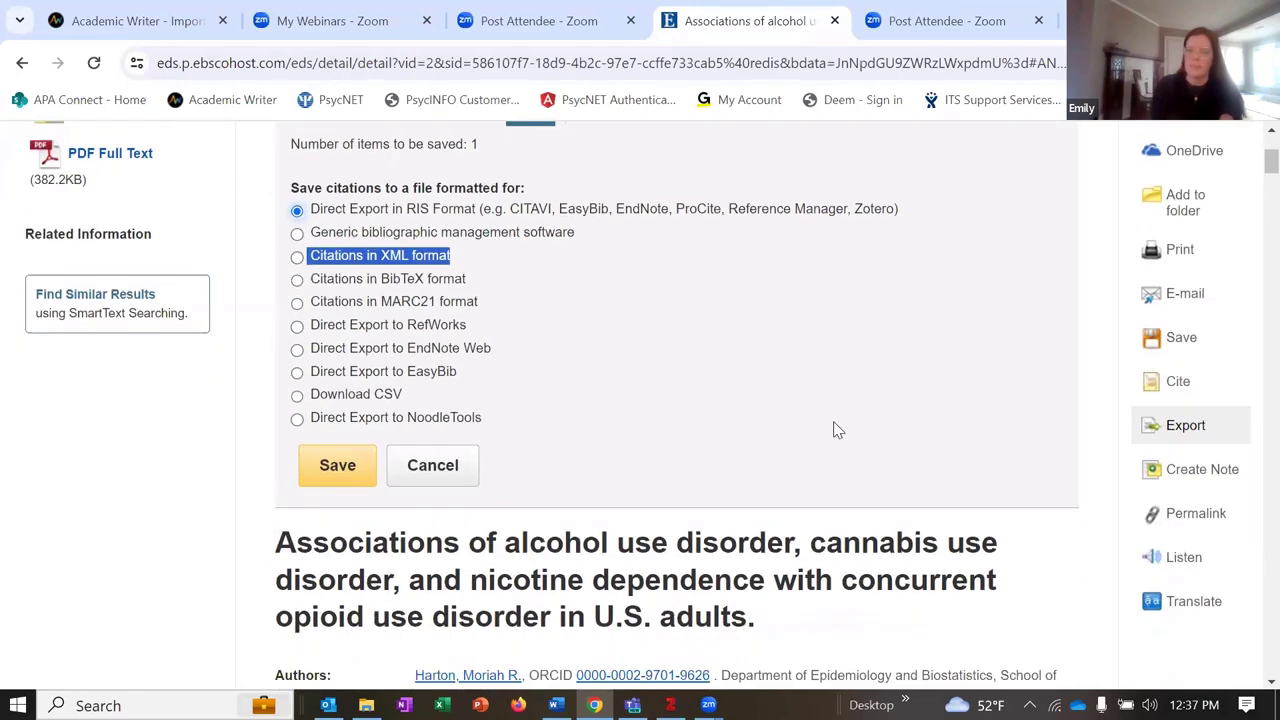
pyautogui.scroll(3, 328, 543)
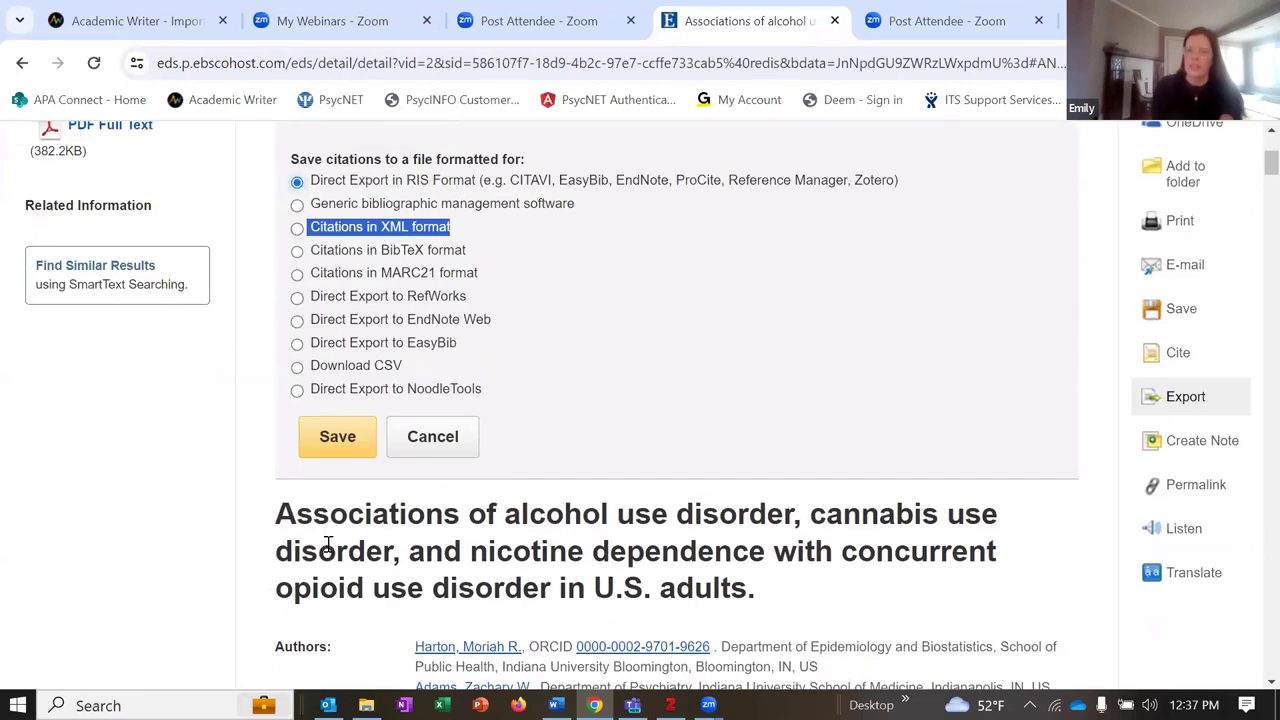
pyautogui.click(343, 434)
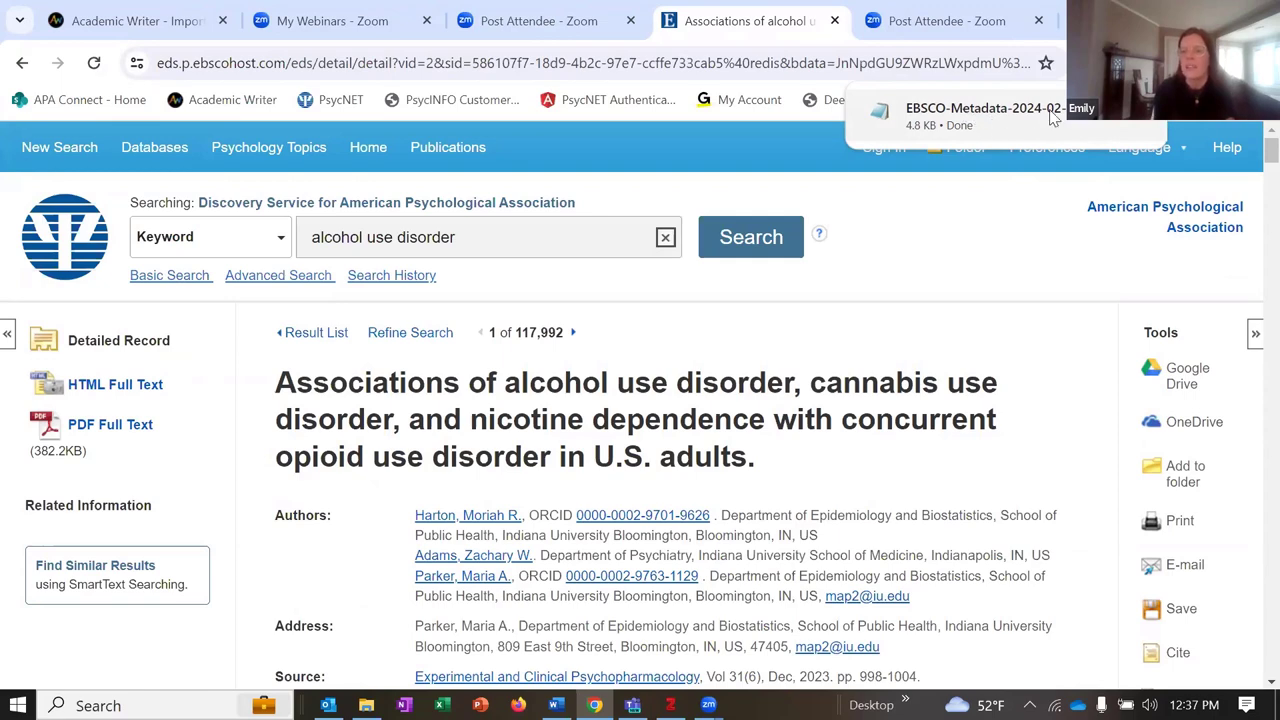
# Open the downloaded EBSCO-Metadata-2024-02-08 file, highlight its tagged citation fields and minimize it
pyautogui.click(978, 118)
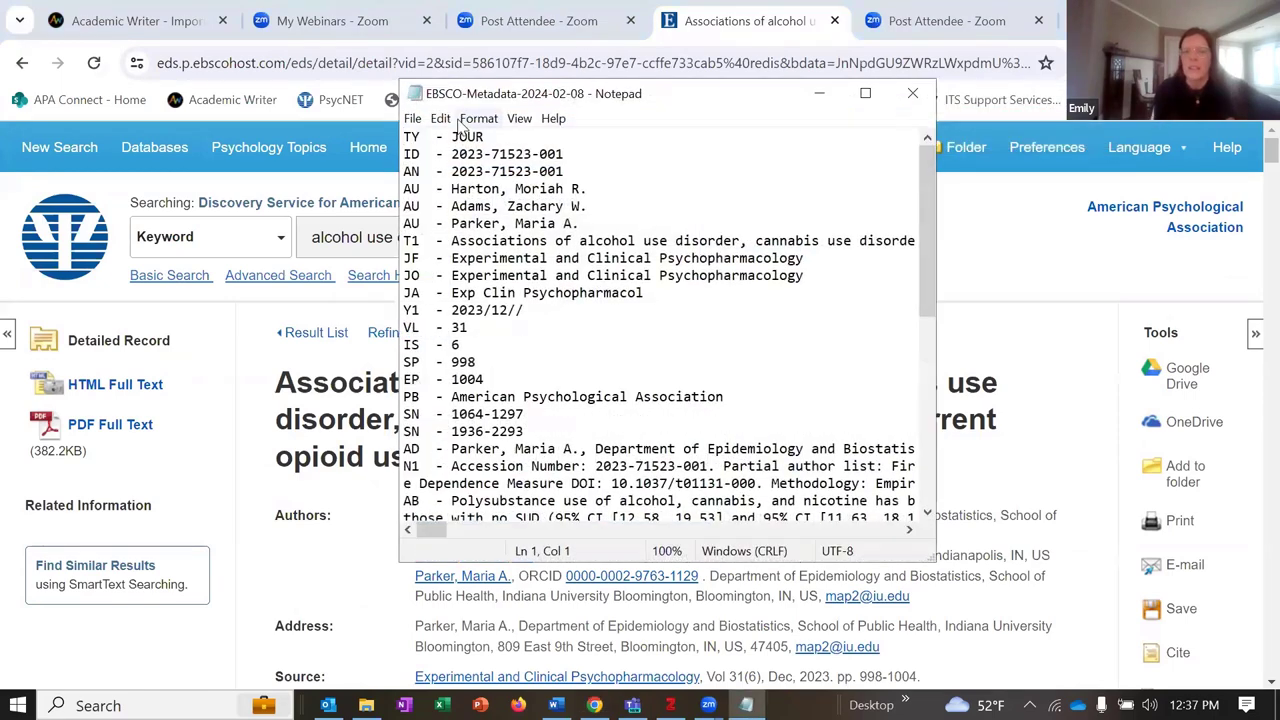
pyautogui.moveTo(405, 137); pyautogui.dragTo(625, 325)
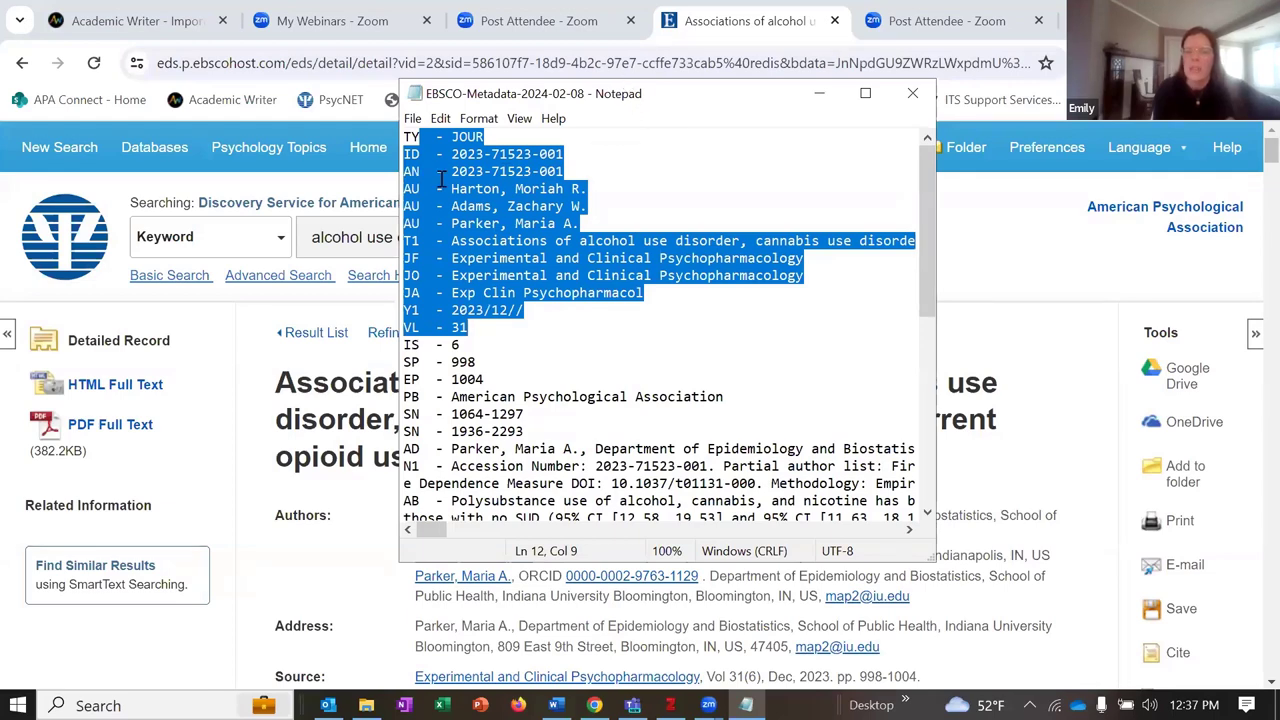
pyautogui.click(440, 179)
pyautogui.moveTo(436, 208); pyautogui.dragTo(588, 484)
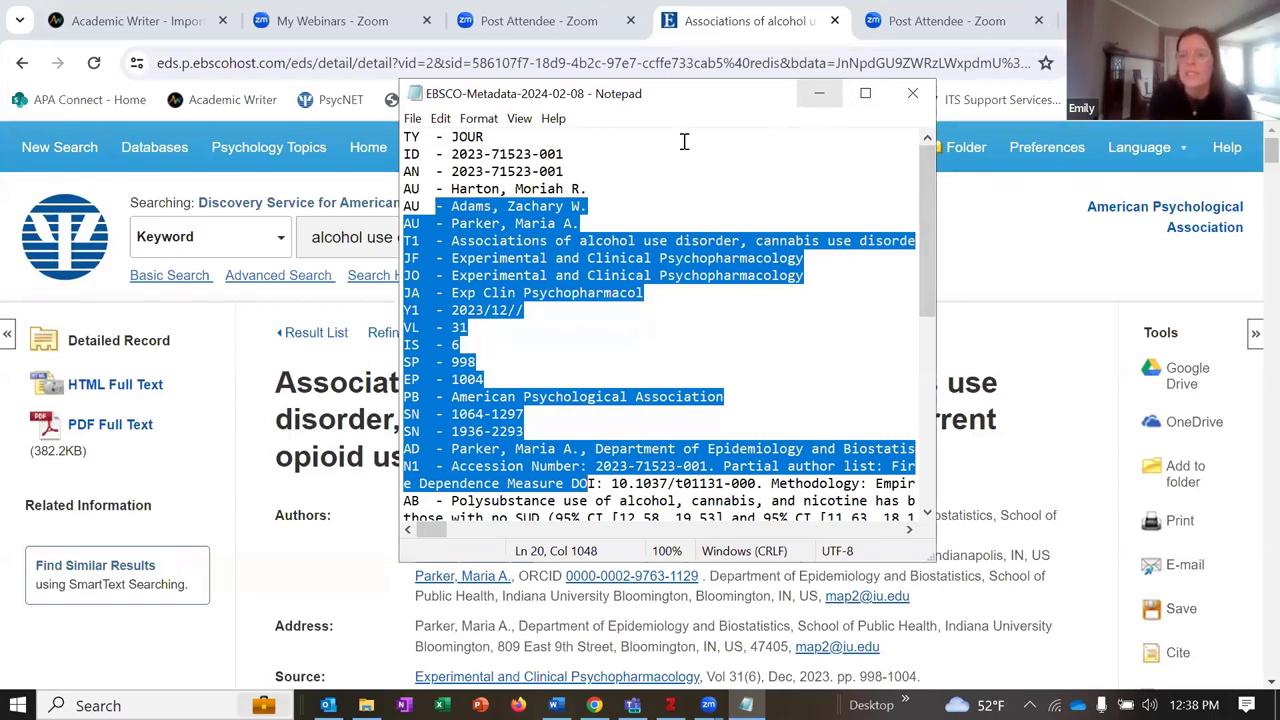
pyautogui.click(822, 96)
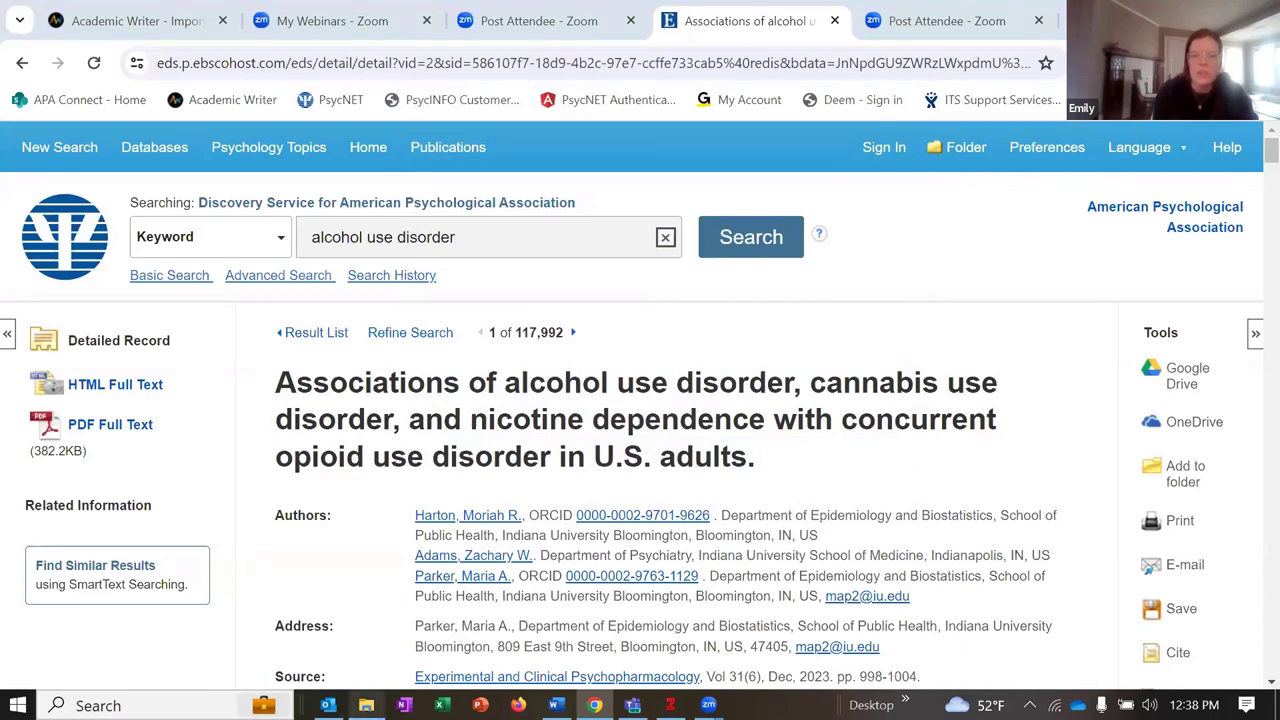
# Switch to File Explorer to show the PSY 101 folder maximized, and return to the browser
pyautogui.click(366, 705)
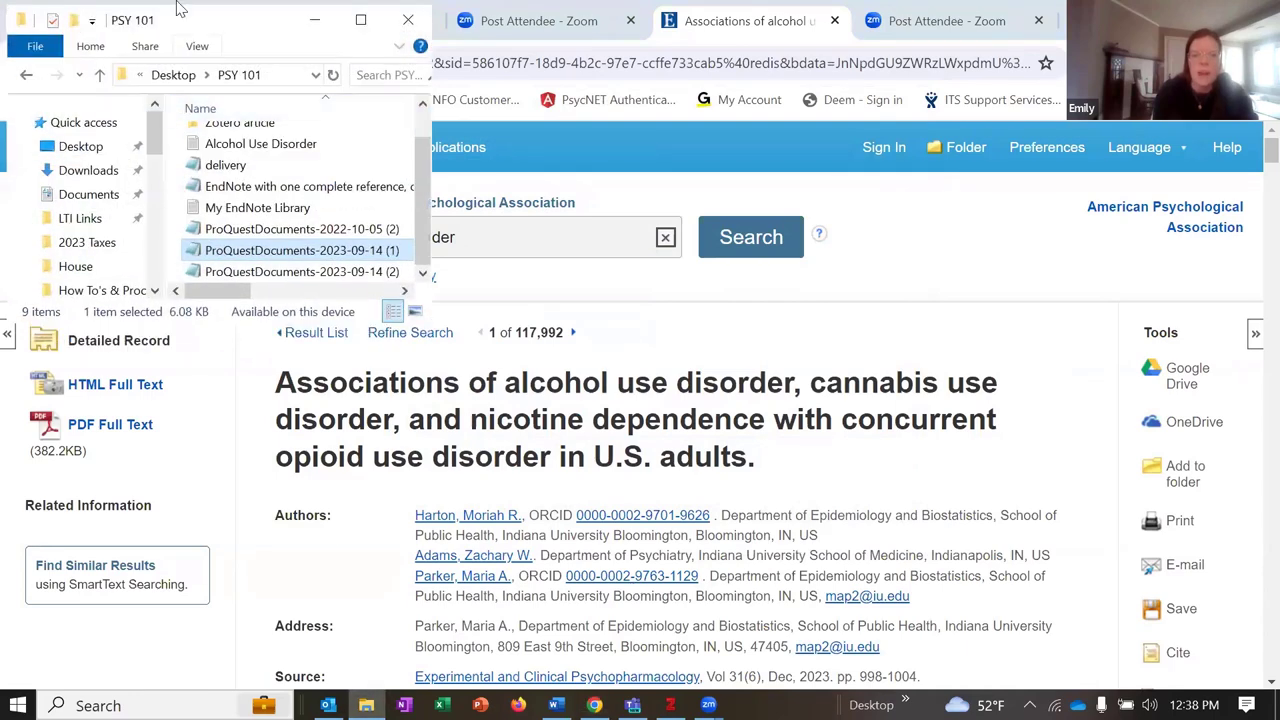
pyautogui.click(360, 20)
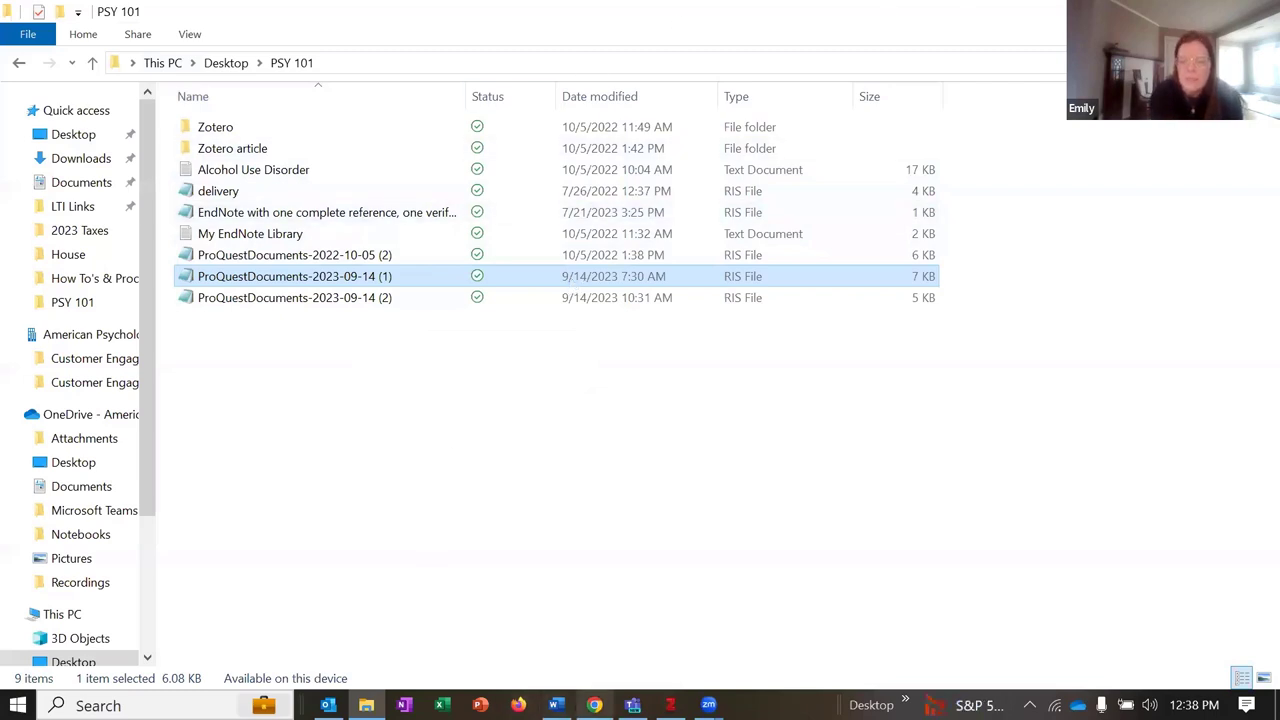
pyautogui.click(595, 705)
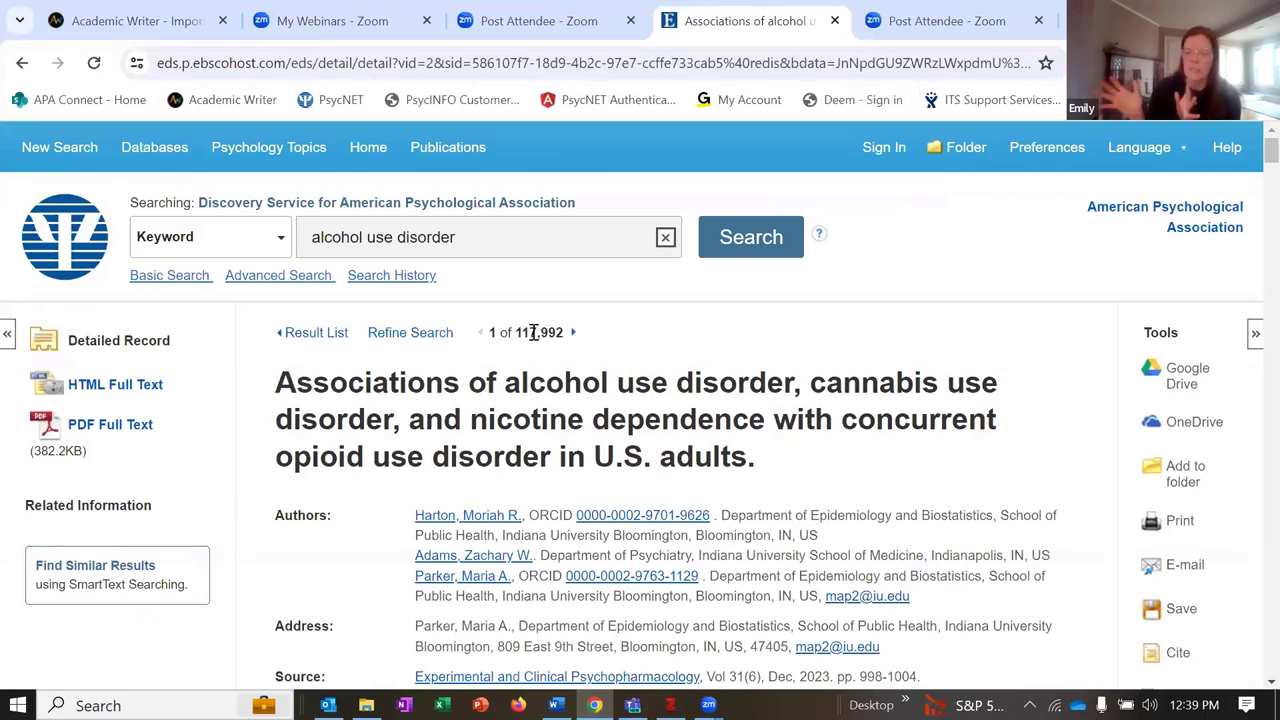
# Switch to Academic Writer's reference import page and set the RIS file origin to EBSCOhost
pyautogui.click(104, 22)
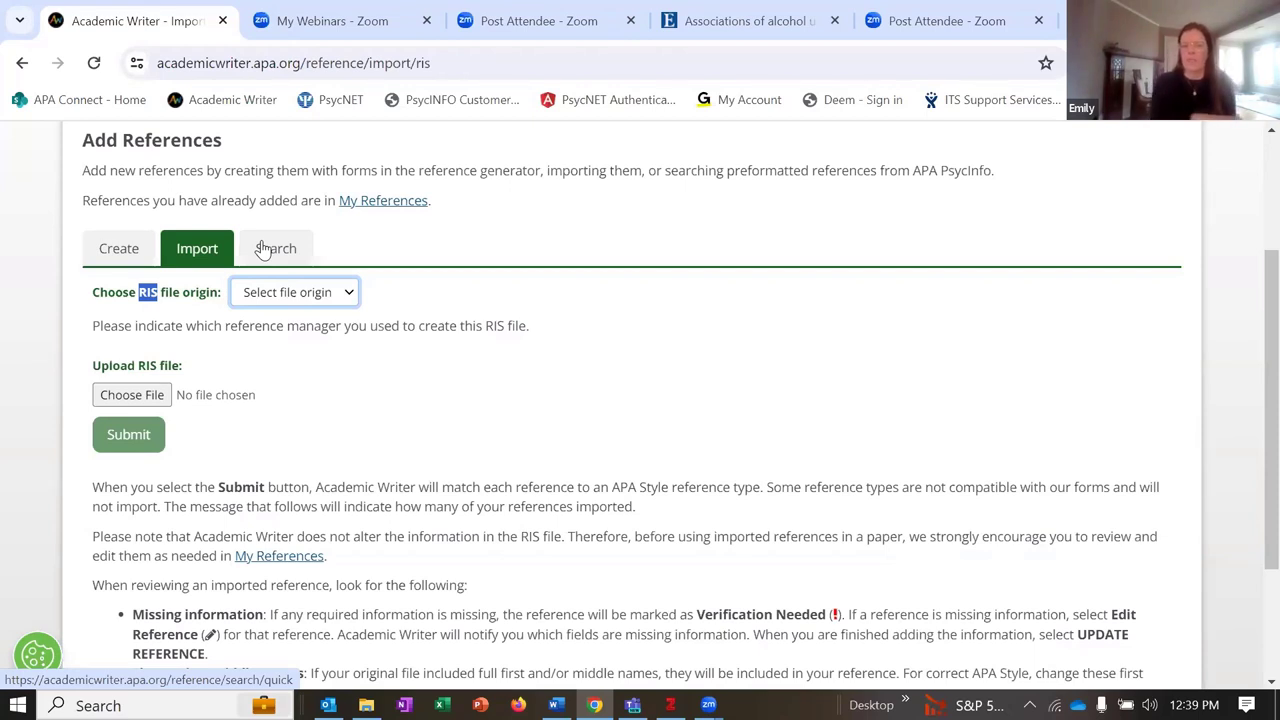
pyautogui.click(349, 294)
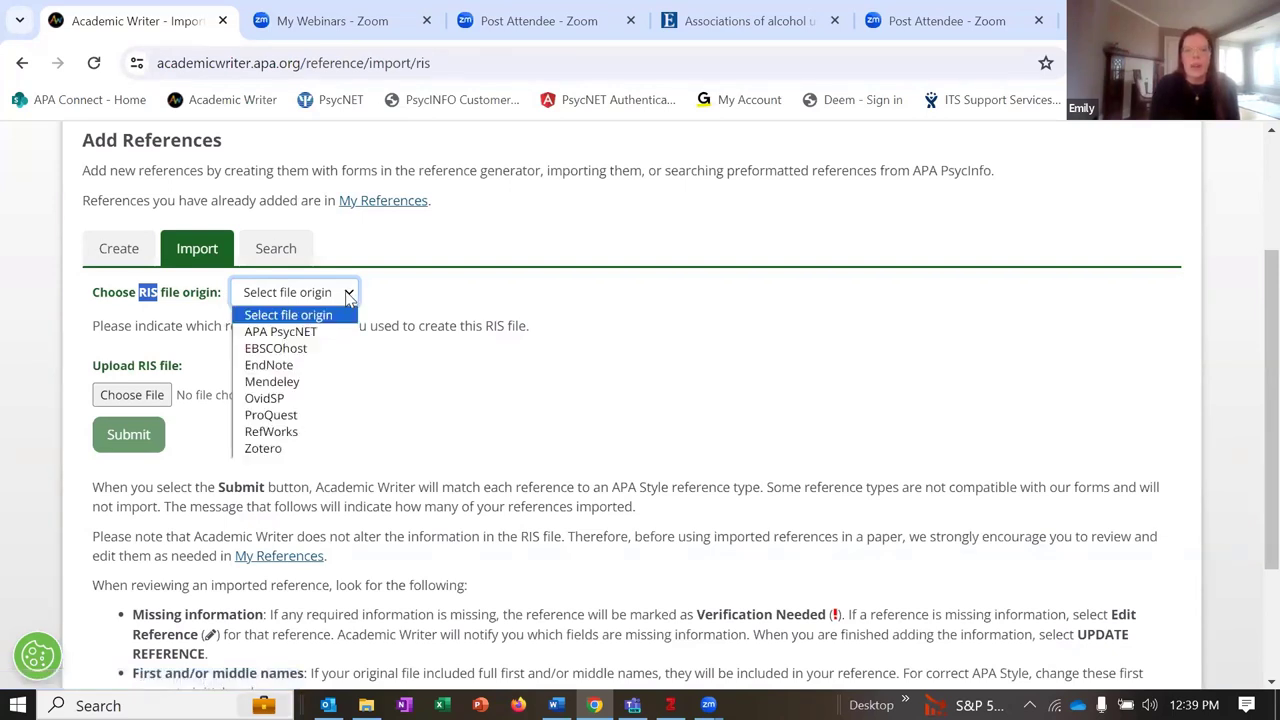
pyautogui.click(297, 349)
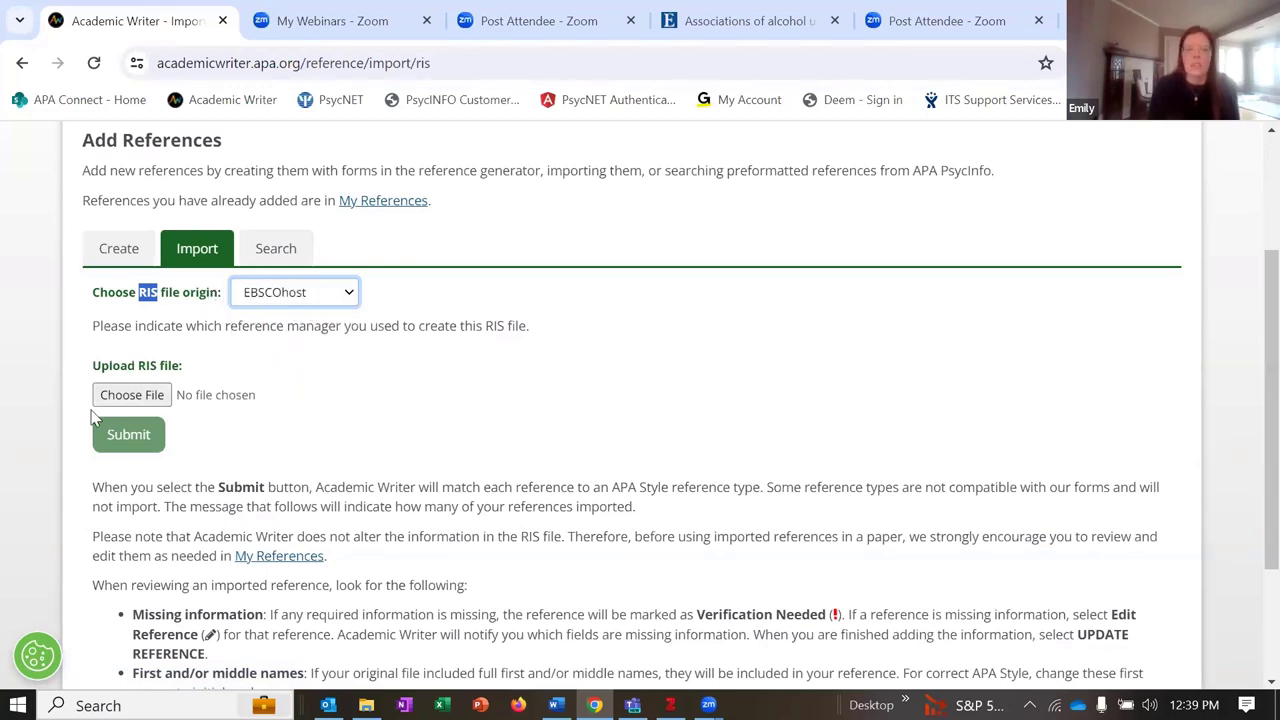
# Choose the Alcohol Use Disorder text document from the PSY 101 folder as the upload file
pyautogui.click(122, 402)
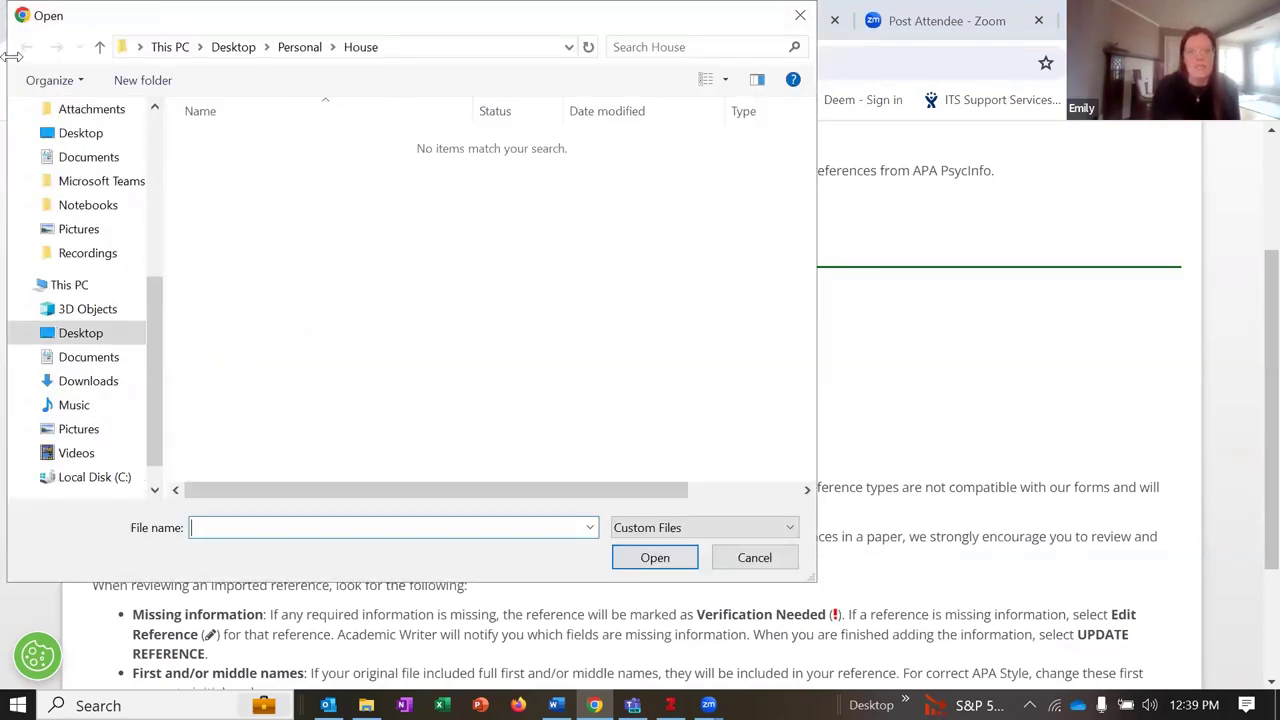
pyautogui.scroll(1, 90, 246)
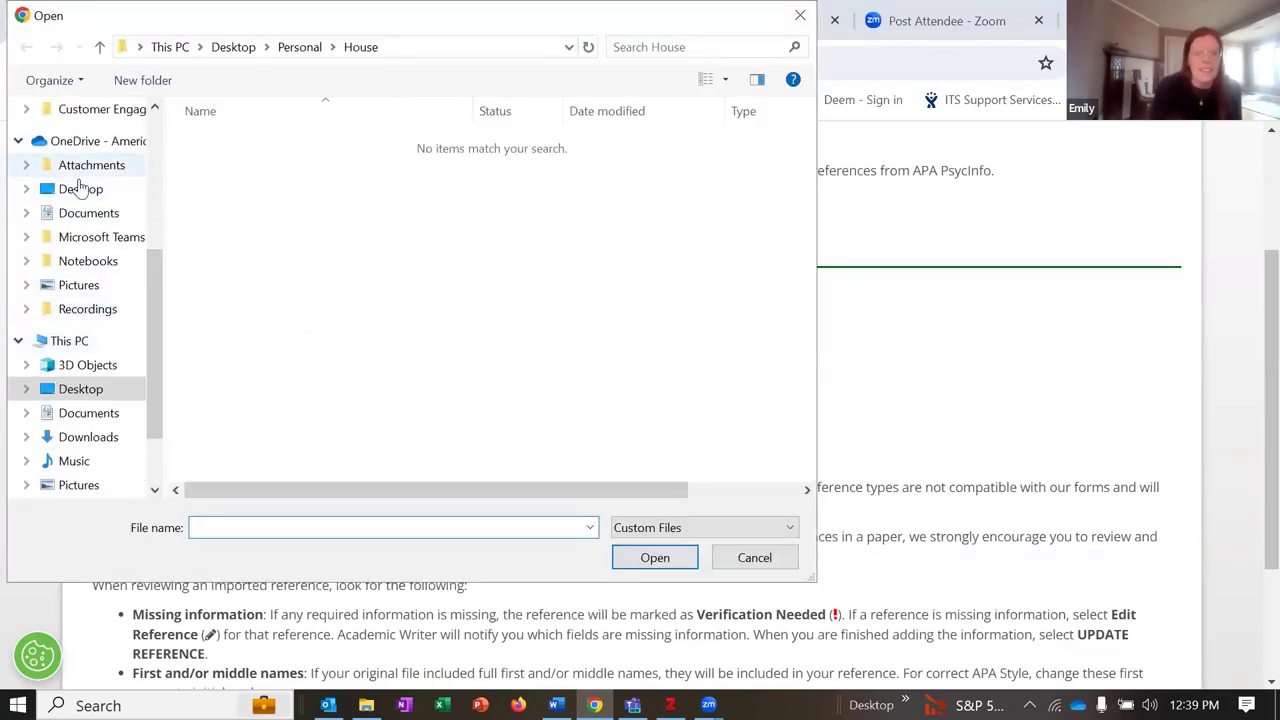
pyautogui.scroll(2, 82, 218)
pyautogui.scroll(1, 82, 218)
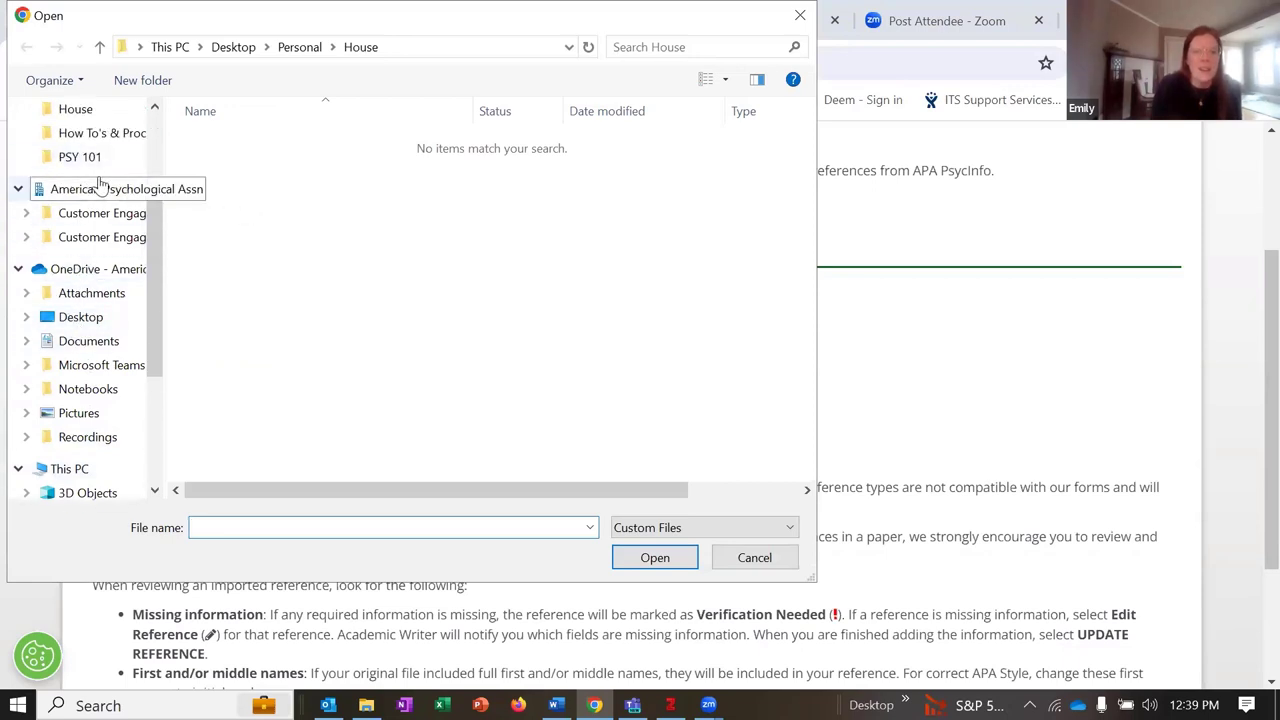
pyautogui.click(68, 160)
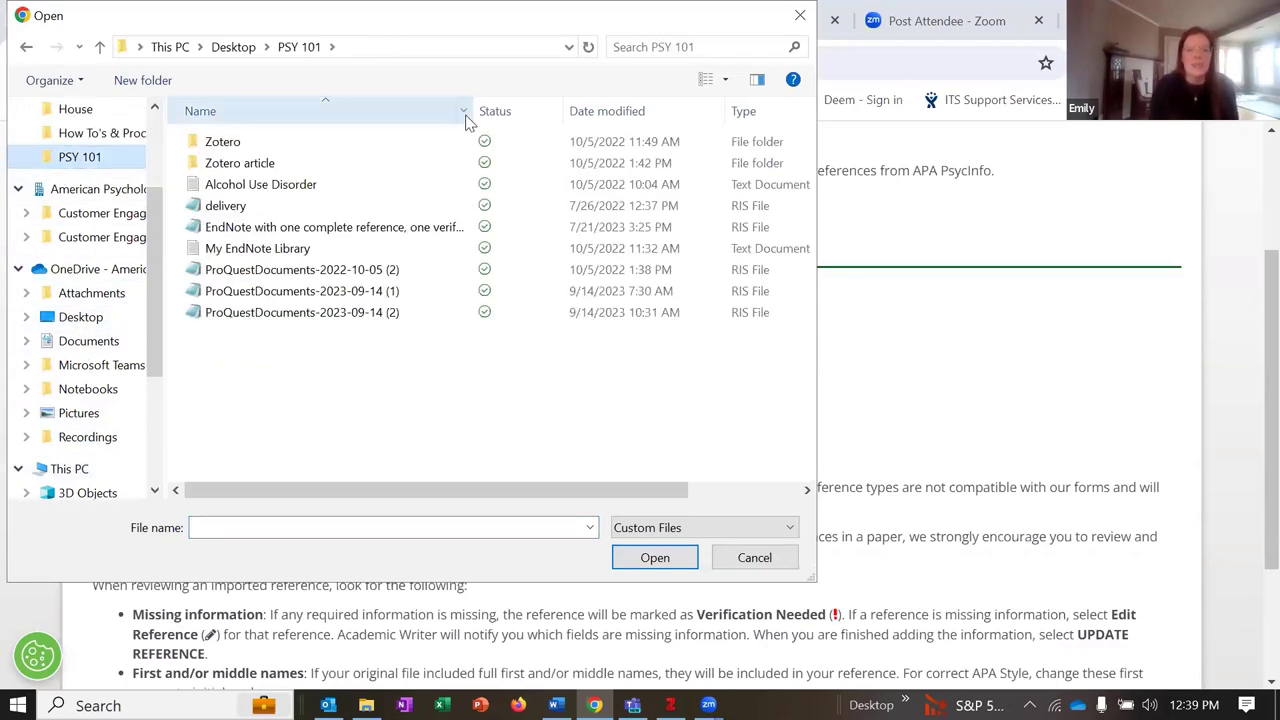
pyautogui.click(263, 190)
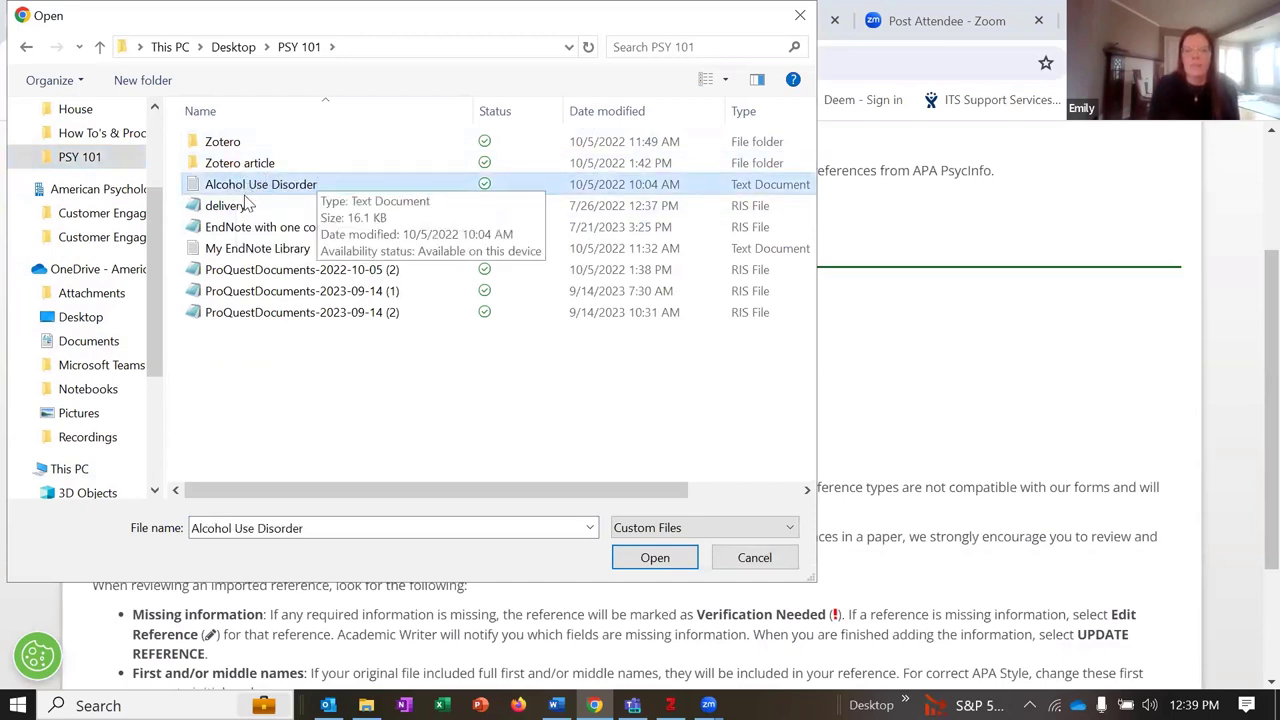
pyautogui.click(655, 558)
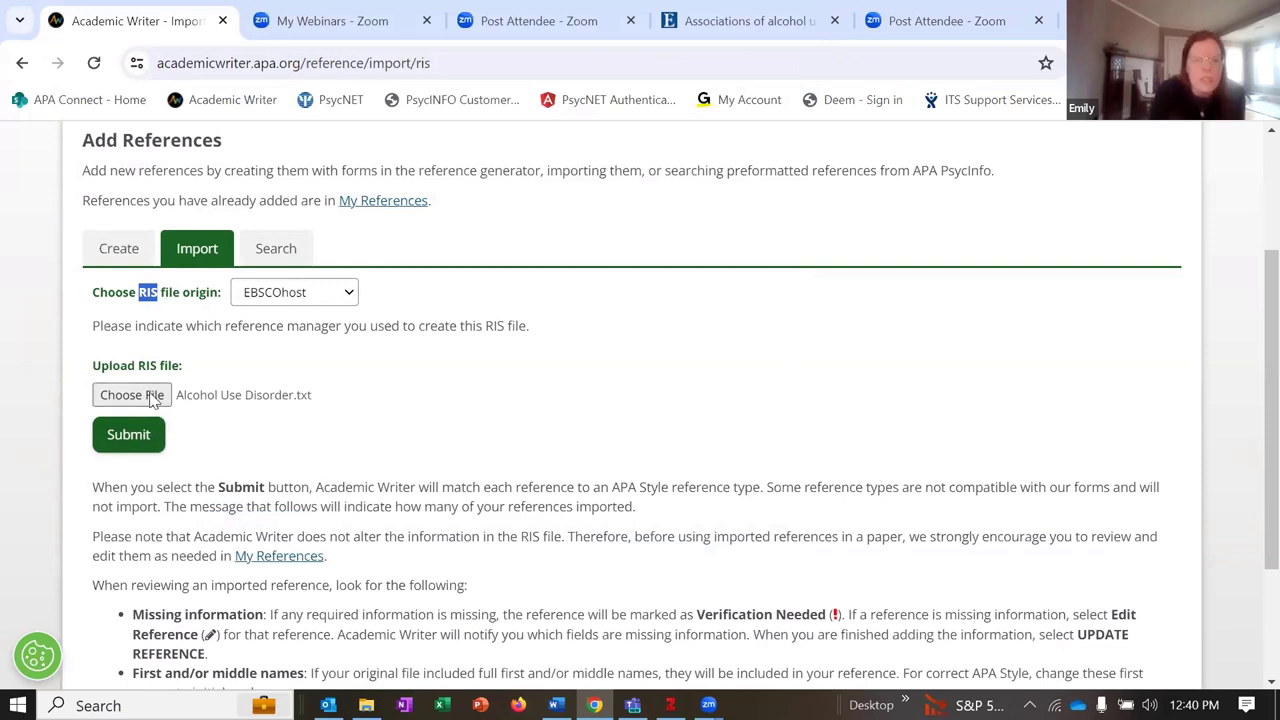
# Submit the file for import, highlight the processing message and try to view the imported records
pyautogui.click(128, 434)
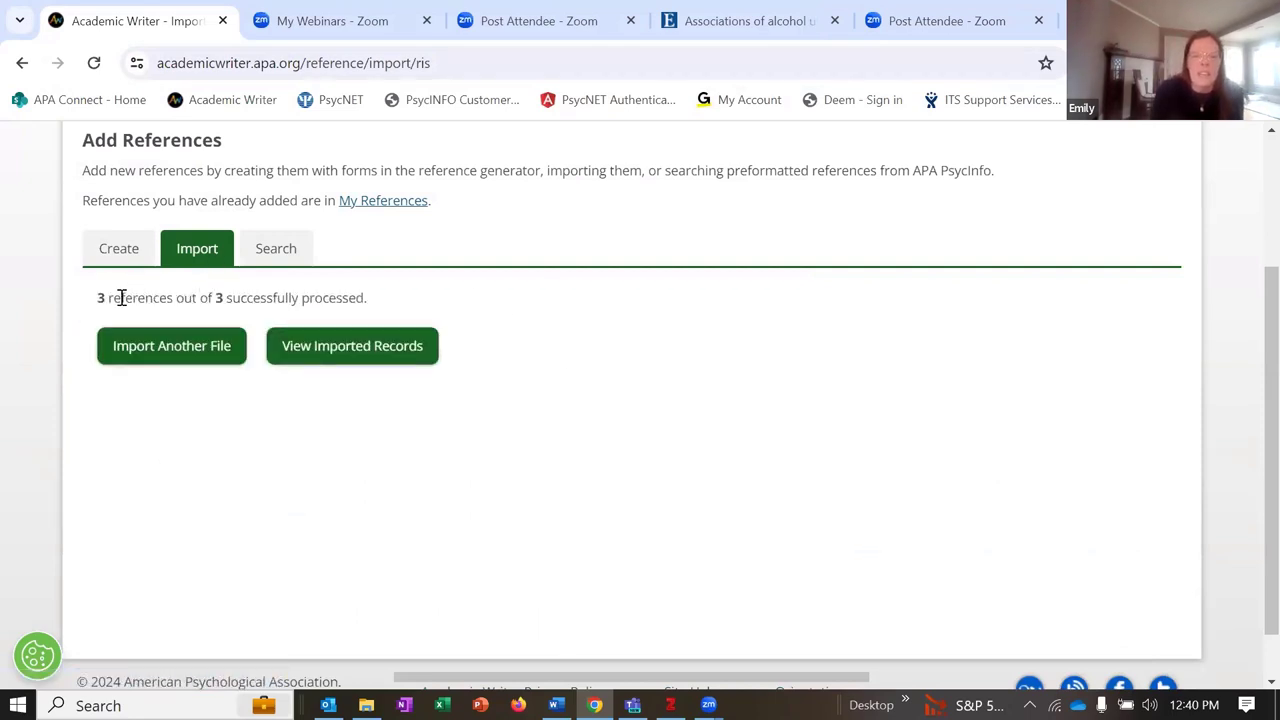
pyautogui.moveTo(100, 298); pyautogui.dragTo(282, 298)
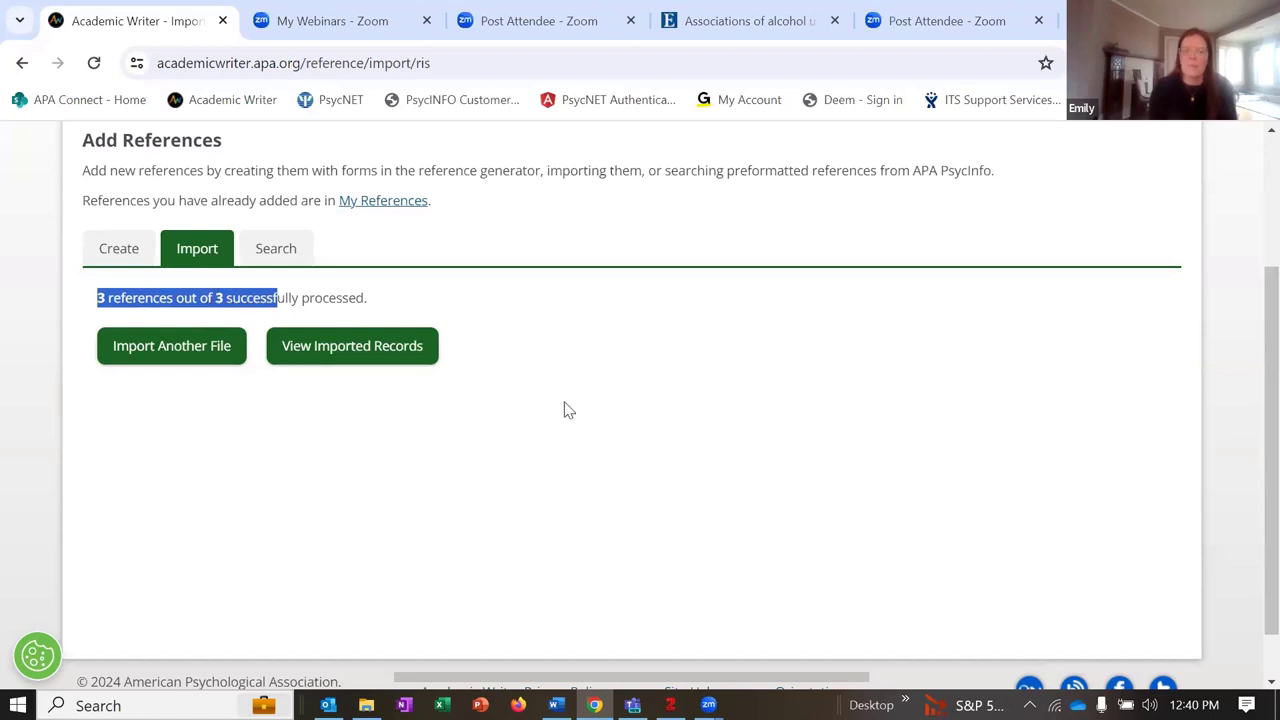
pyautogui.click(350, 352)
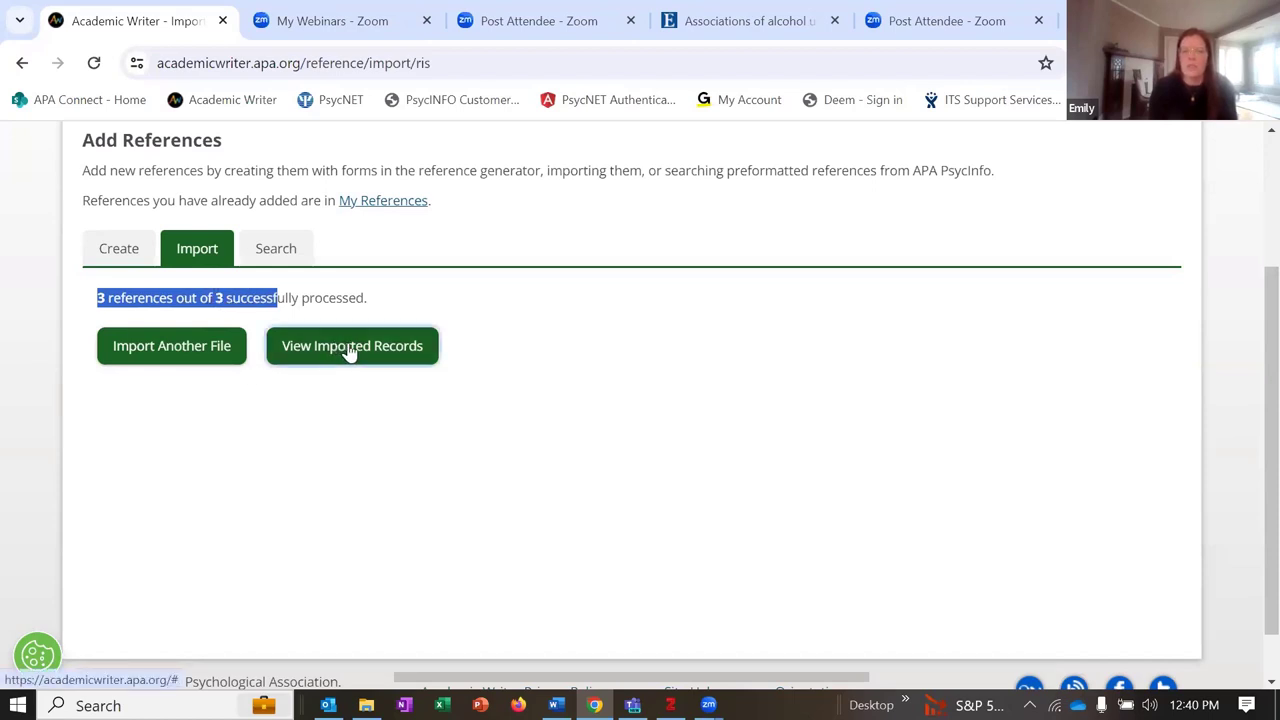
# Return to the import form, set the file origin to EBSCOhost and choose Alcohol Use Disorder from the PSY 101 folder again
pyautogui.click(22, 62)
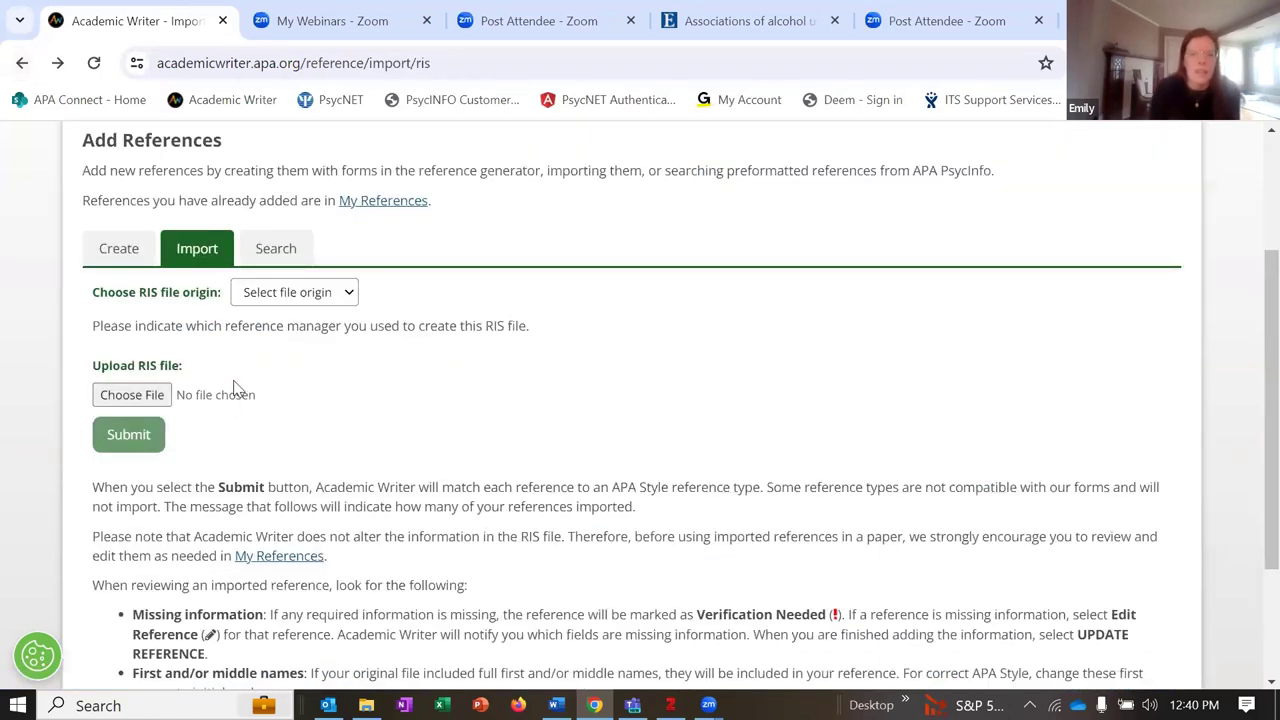
pyautogui.click(348, 292)
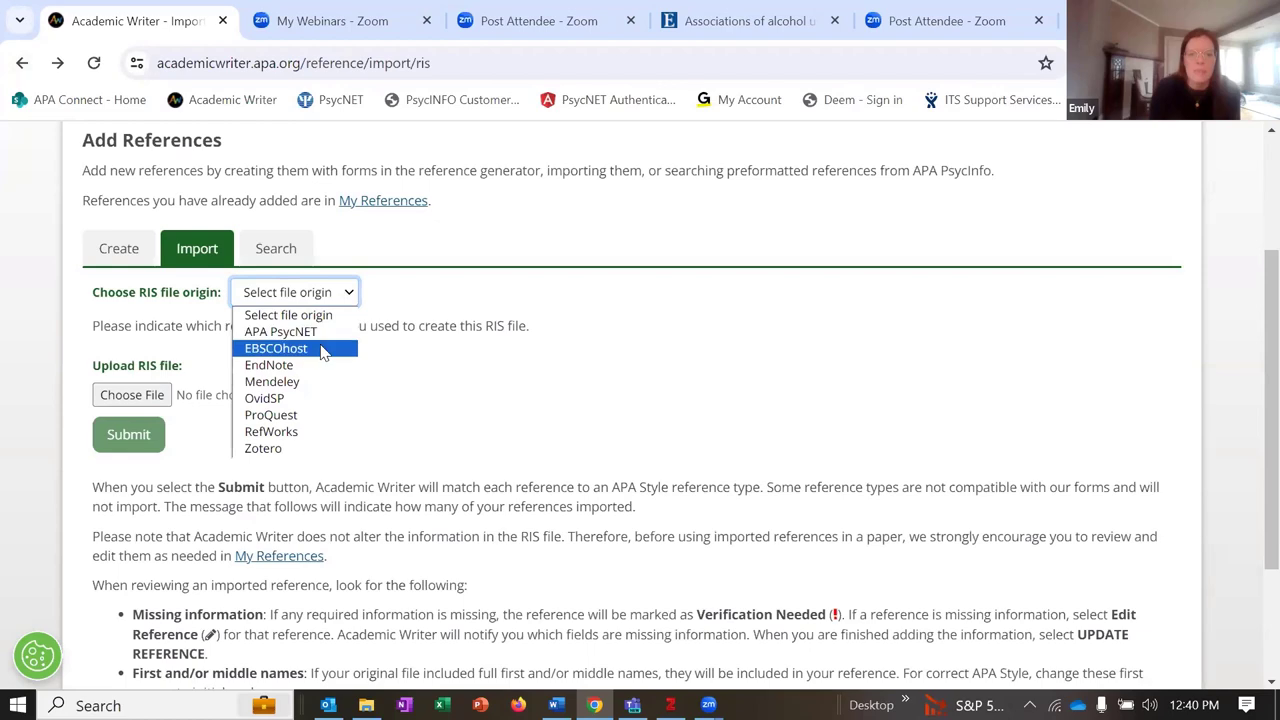
pyautogui.click(326, 349)
pyautogui.click(131, 395)
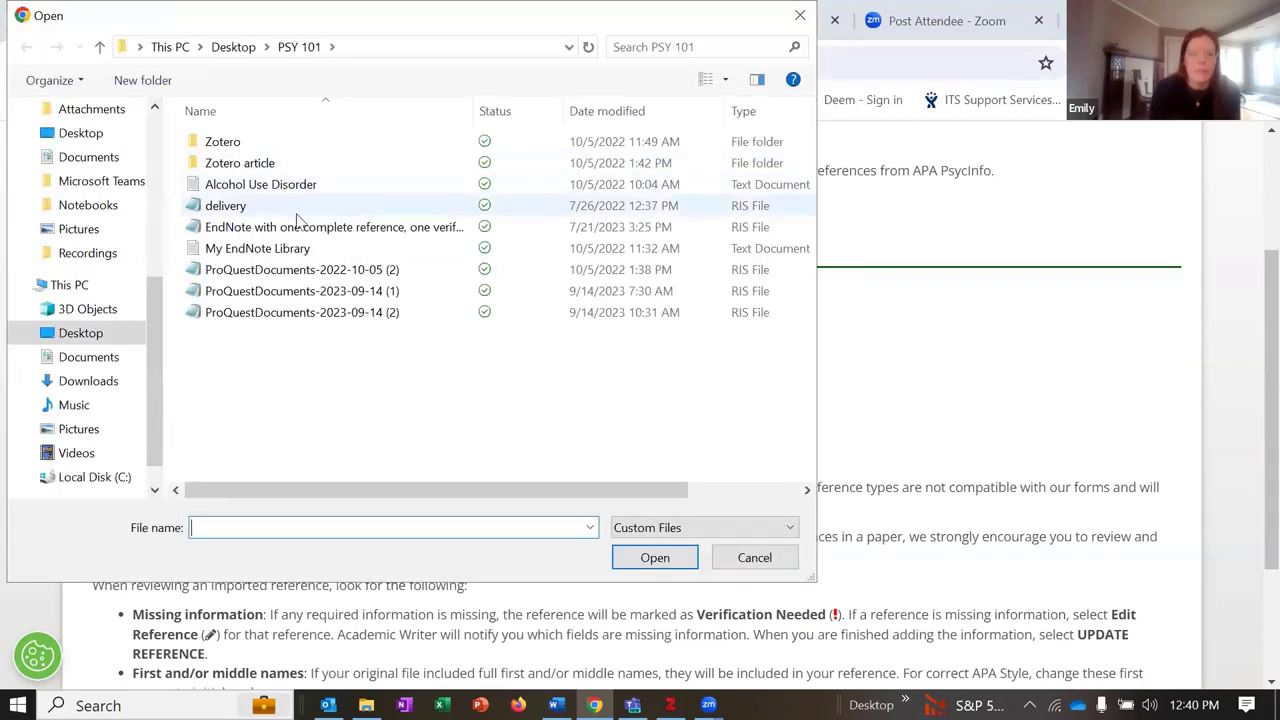
pyautogui.click(255, 188)
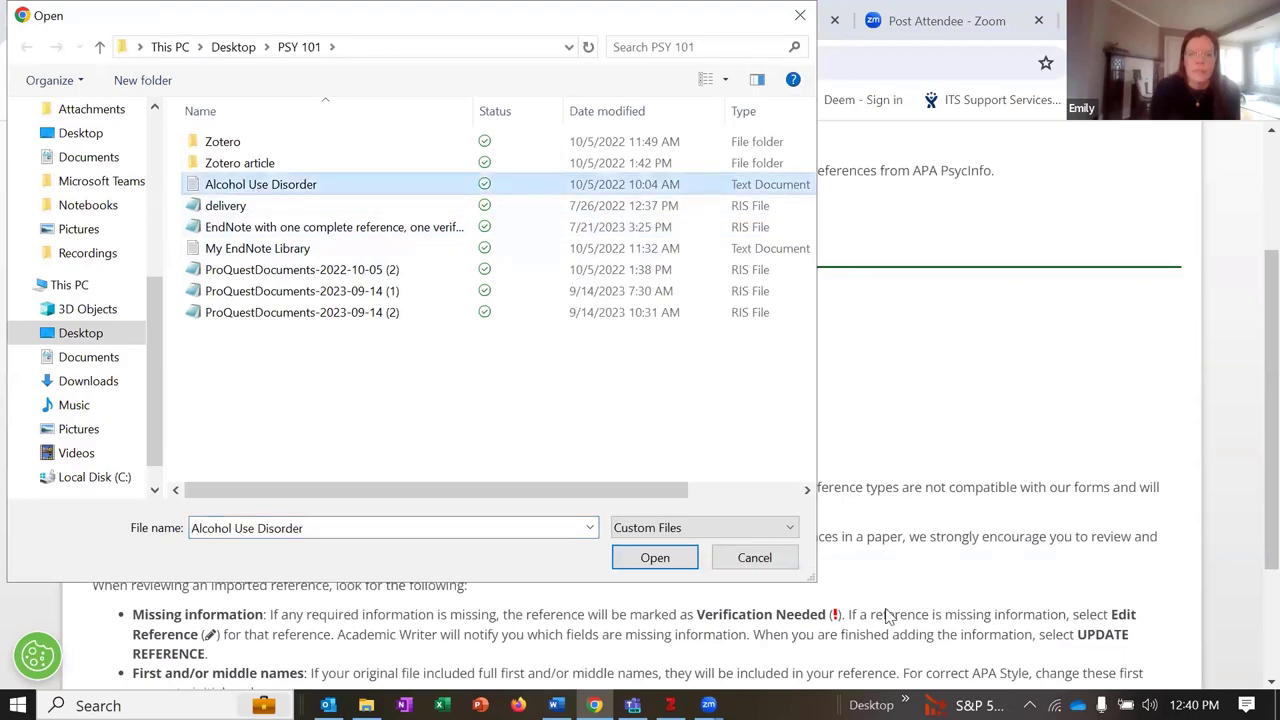
pyautogui.click(645, 557)
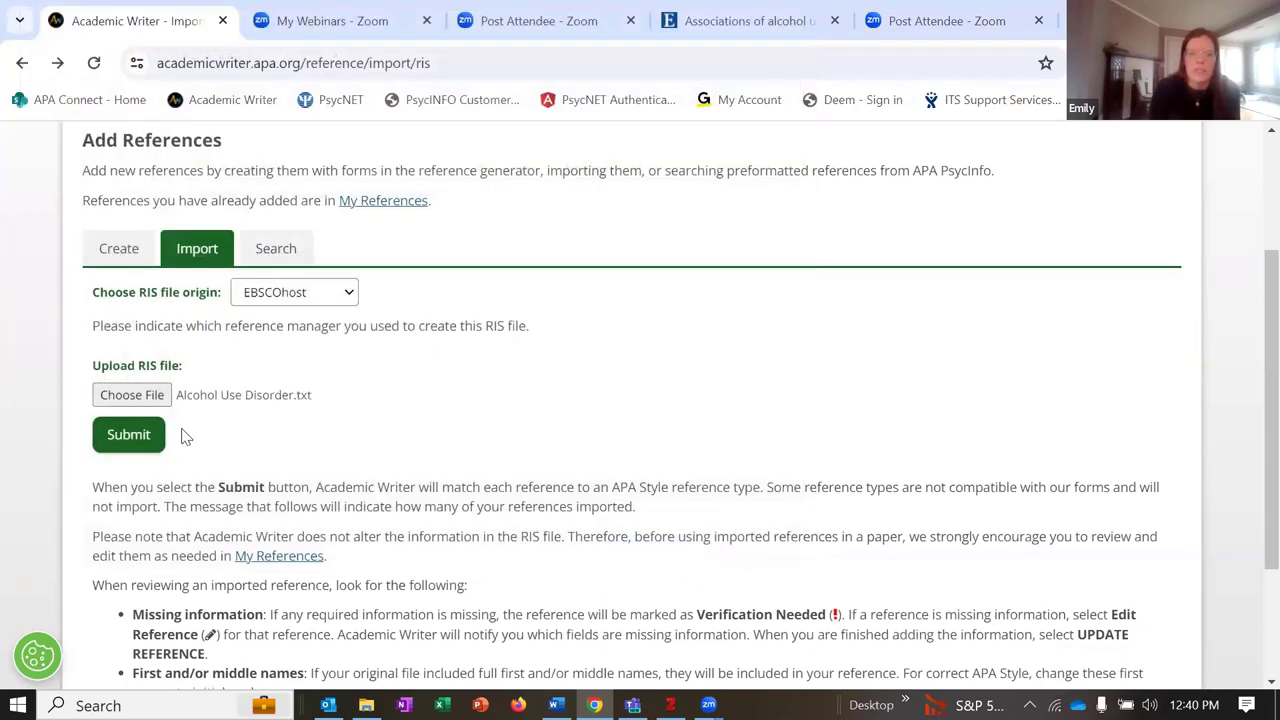
# Submit the reselected file for import and view the imported records in the reference list
pyautogui.click(129, 434)
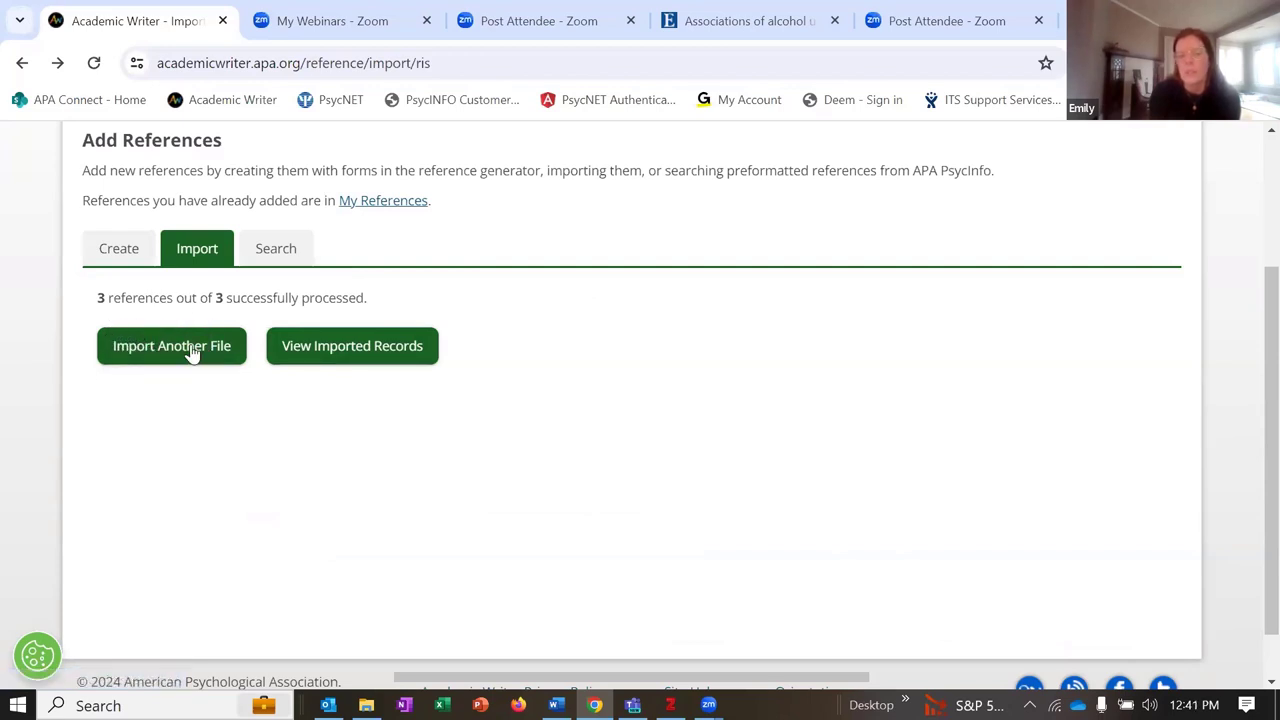
pyautogui.click(354, 347)
pyautogui.scroll(-3, 405, 425)
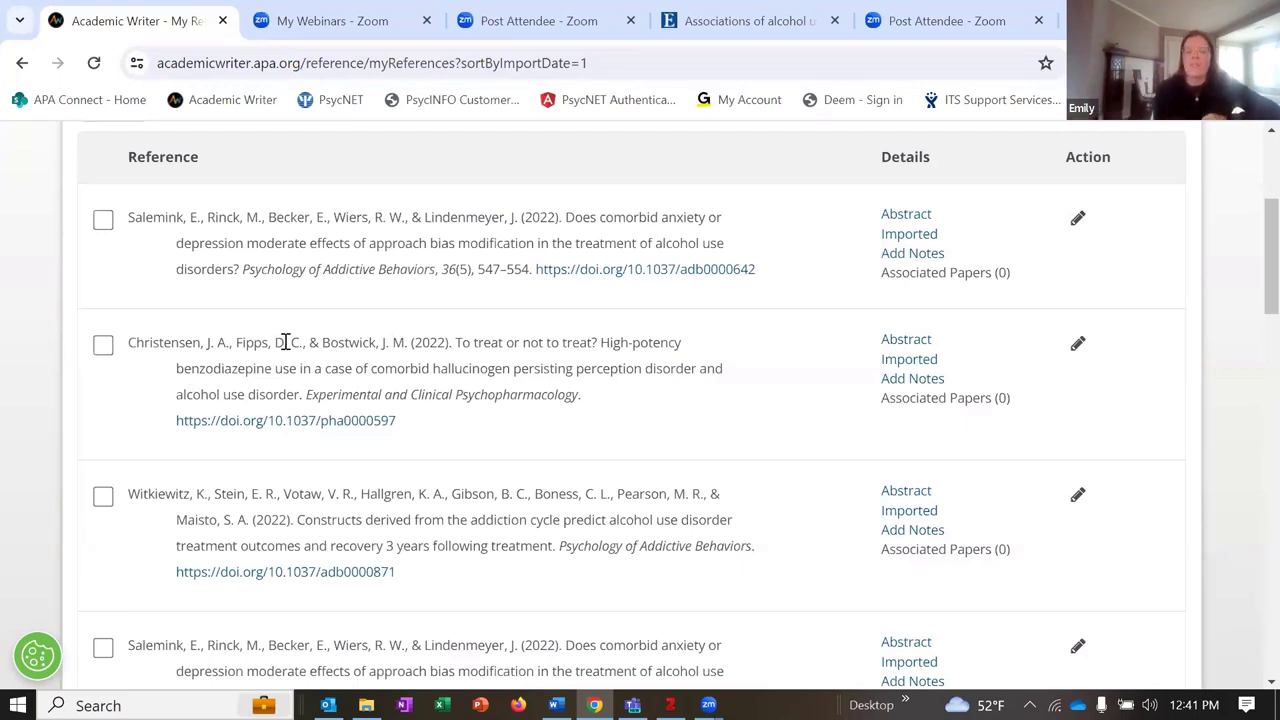
# Leave the reference list for the Reference Center and open the page for adding references
pyautogui.scroll(2, 386, 289)
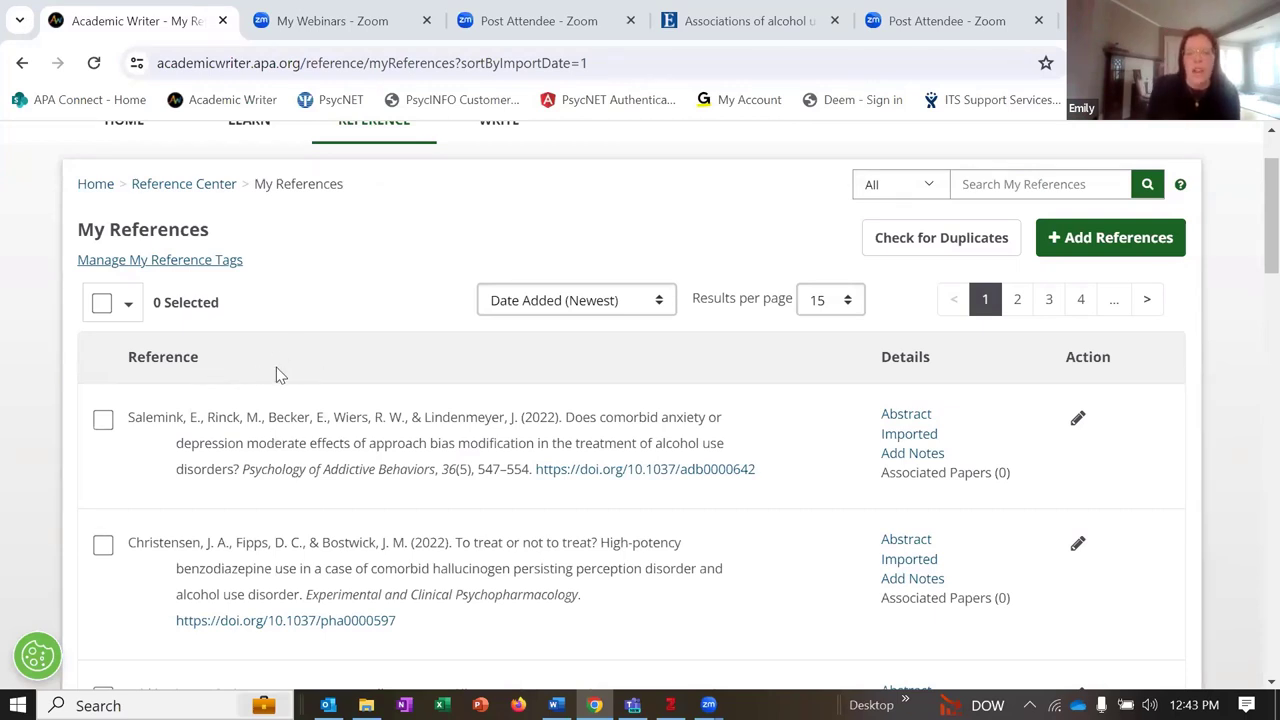
pyautogui.tripleClick(324, 251)
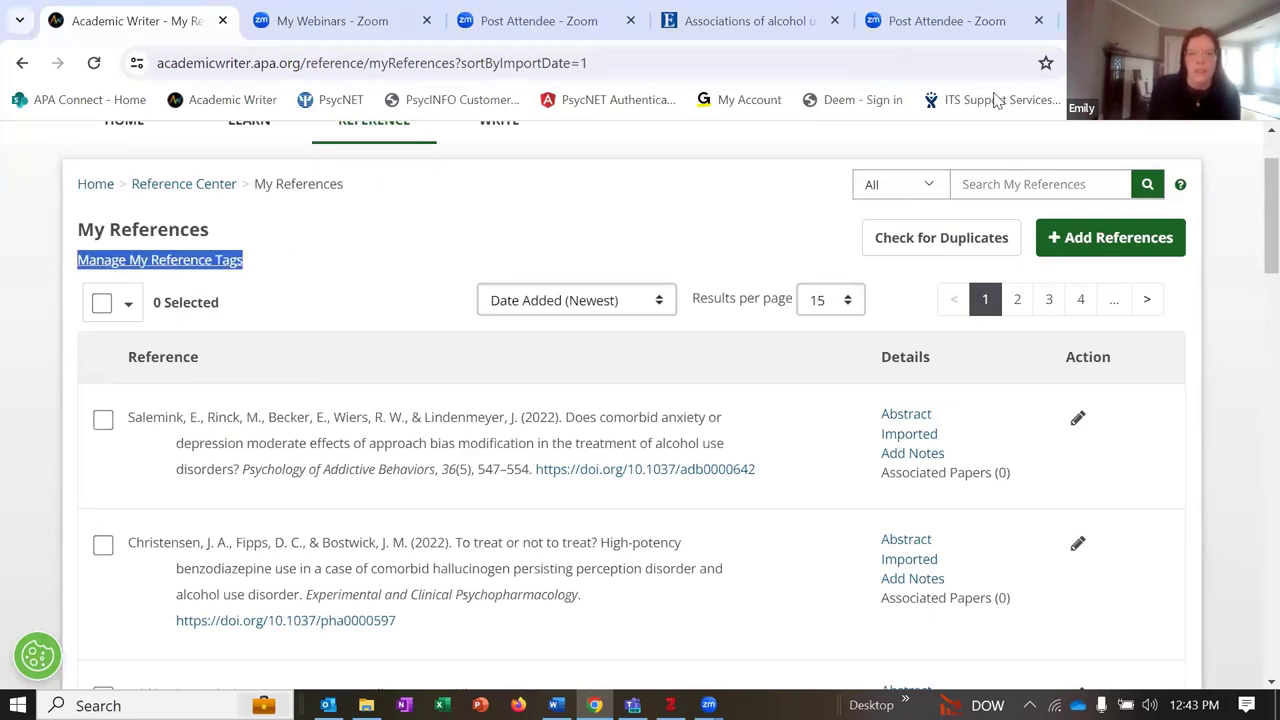
pyautogui.scroll(1, 451, 291)
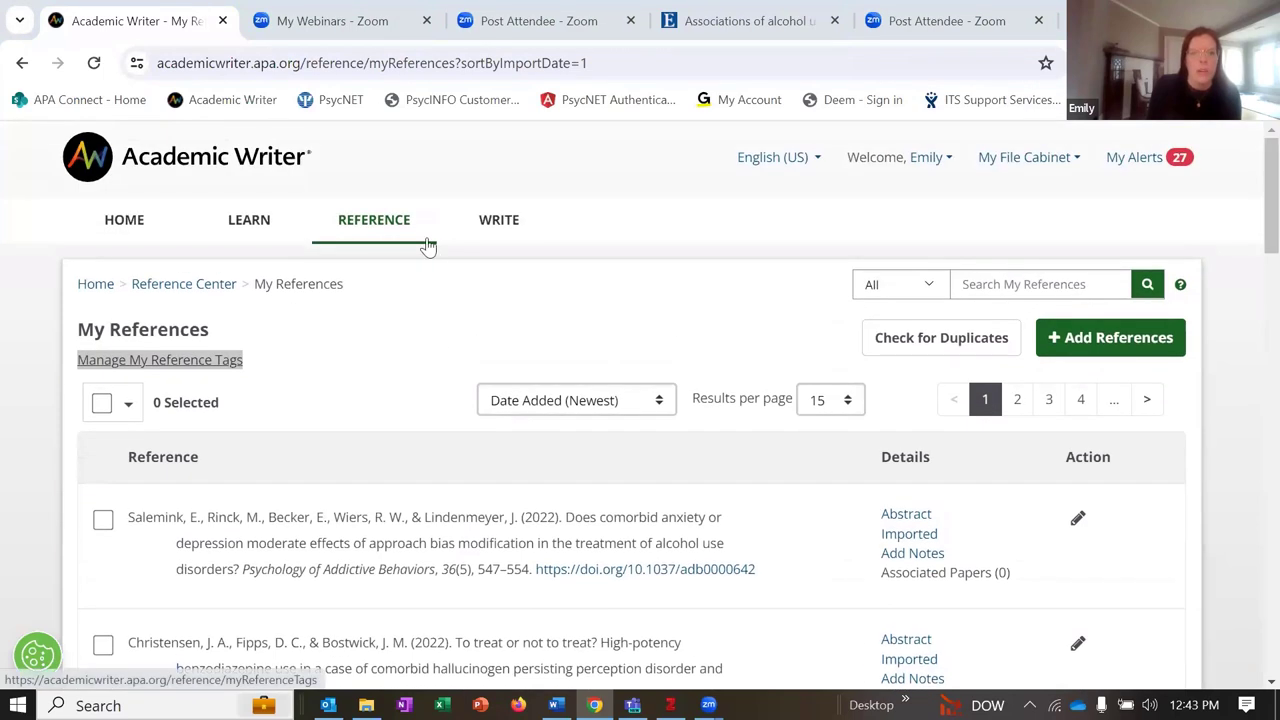
pyautogui.click(194, 286)
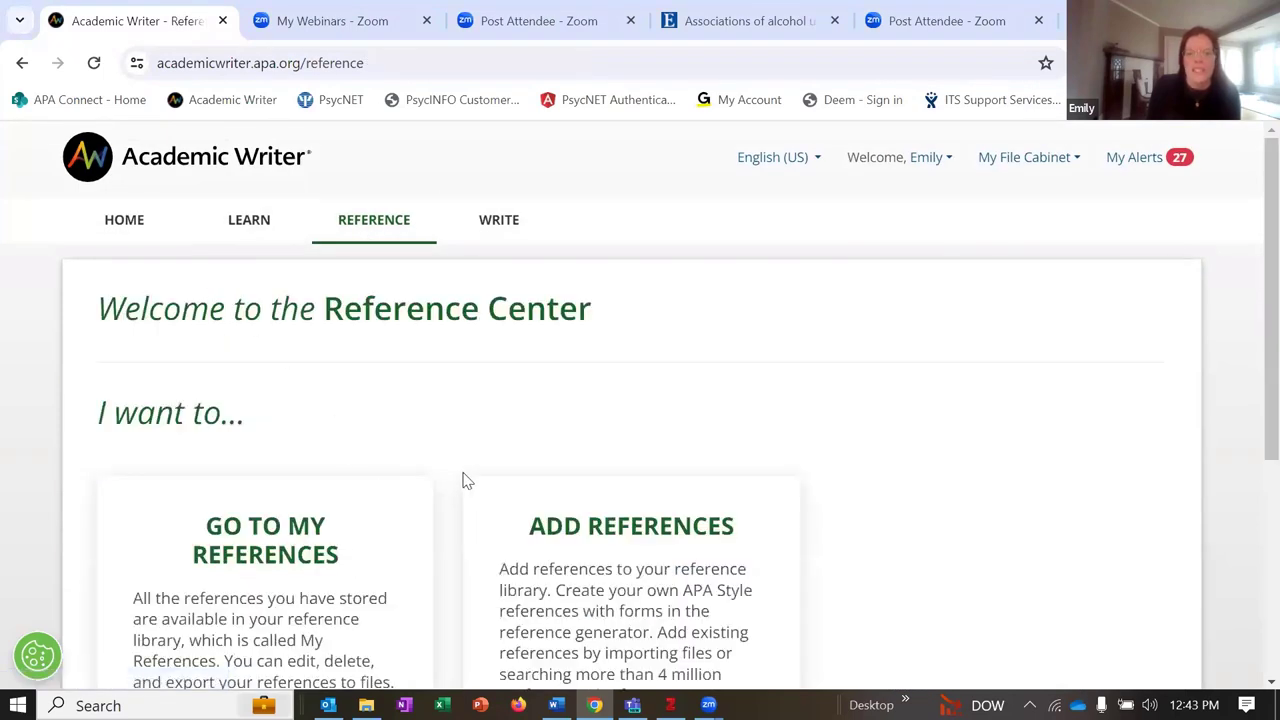
pyautogui.scroll(-2, 500, 460)
pyautogui.click(620, 552)
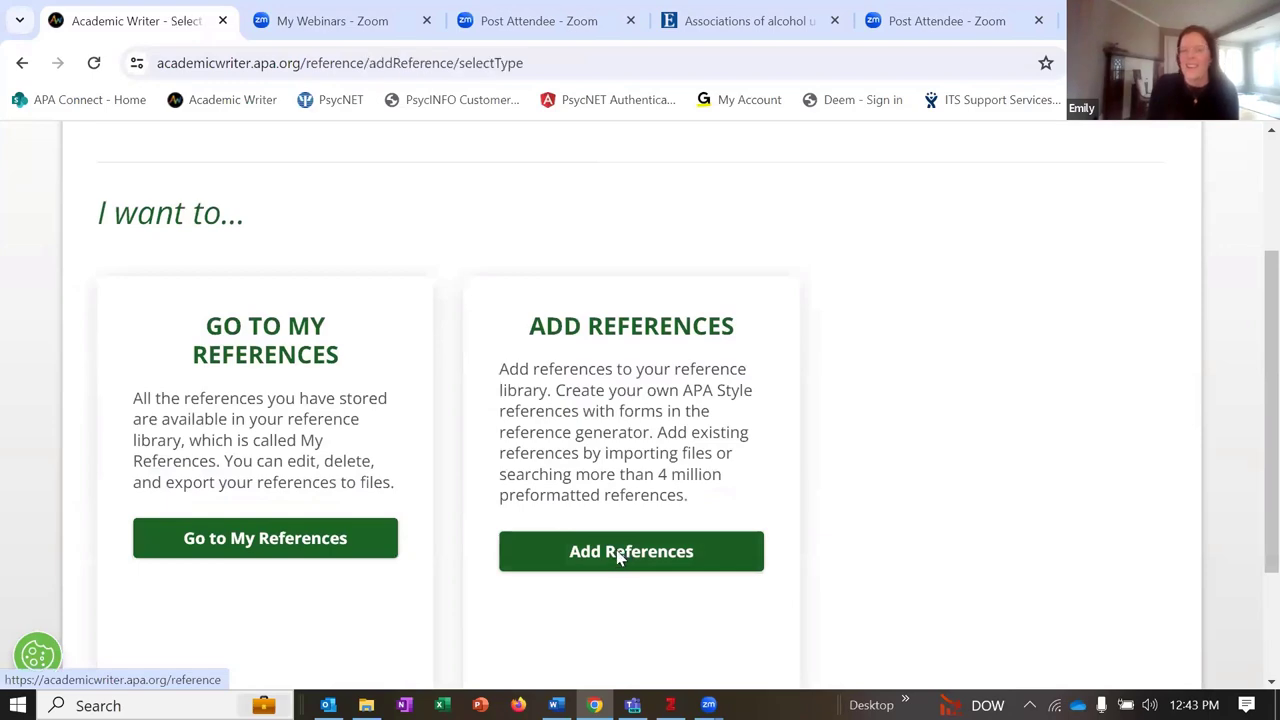
# Open the RIS import form and set the file origin to ProQuest
pyautogui.scroll(-3, 340, 366)
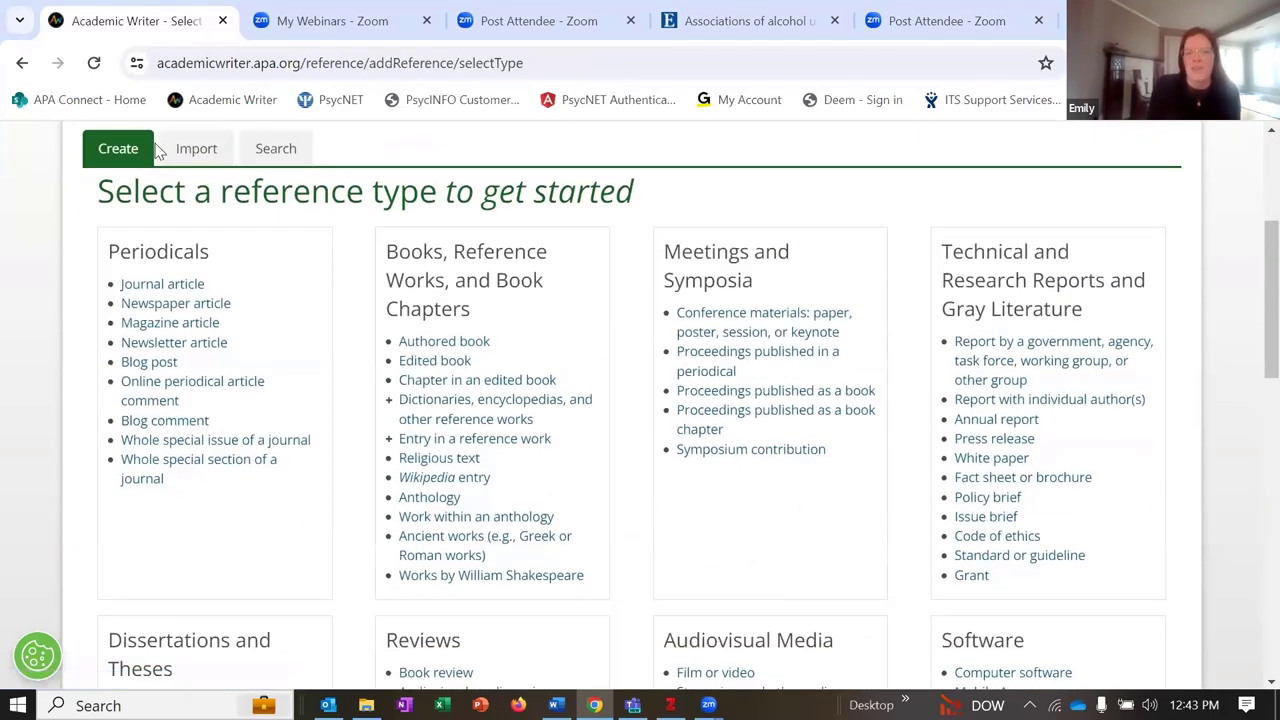
pyautogui.click(192, 154)
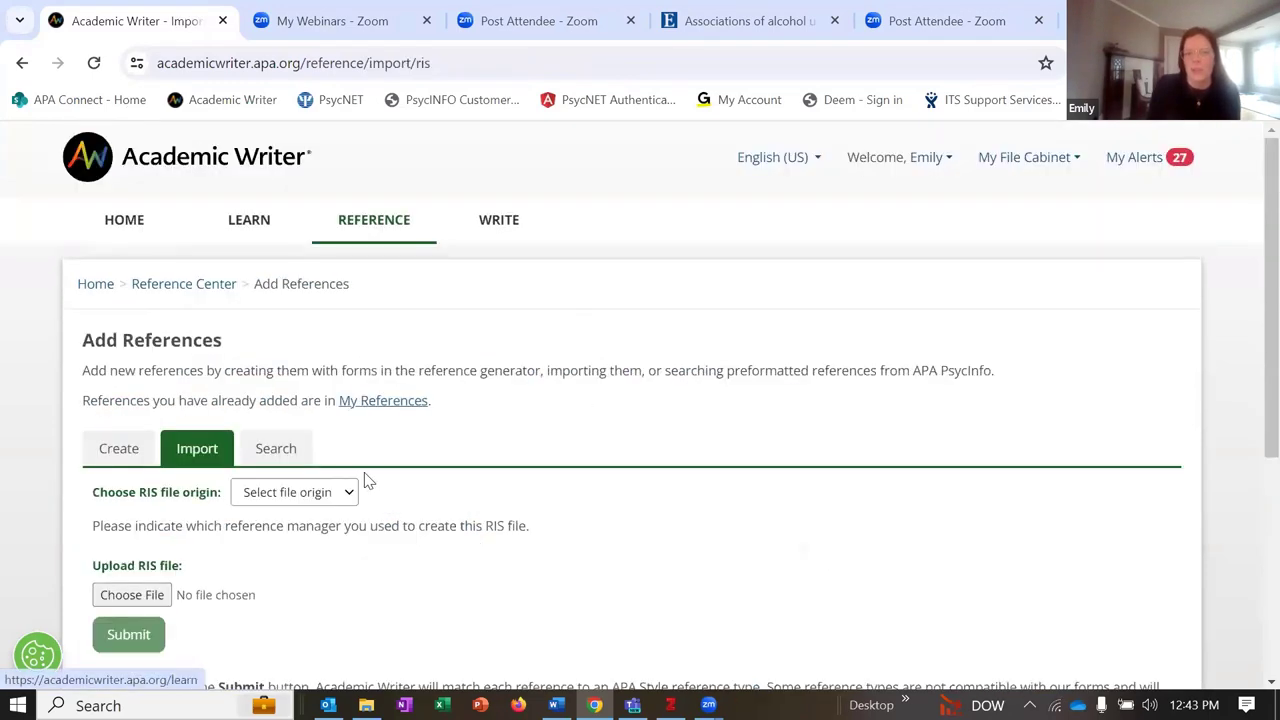
pyautogui.scroll(-2, 360, 400)
pyautogui.click(346, 294)
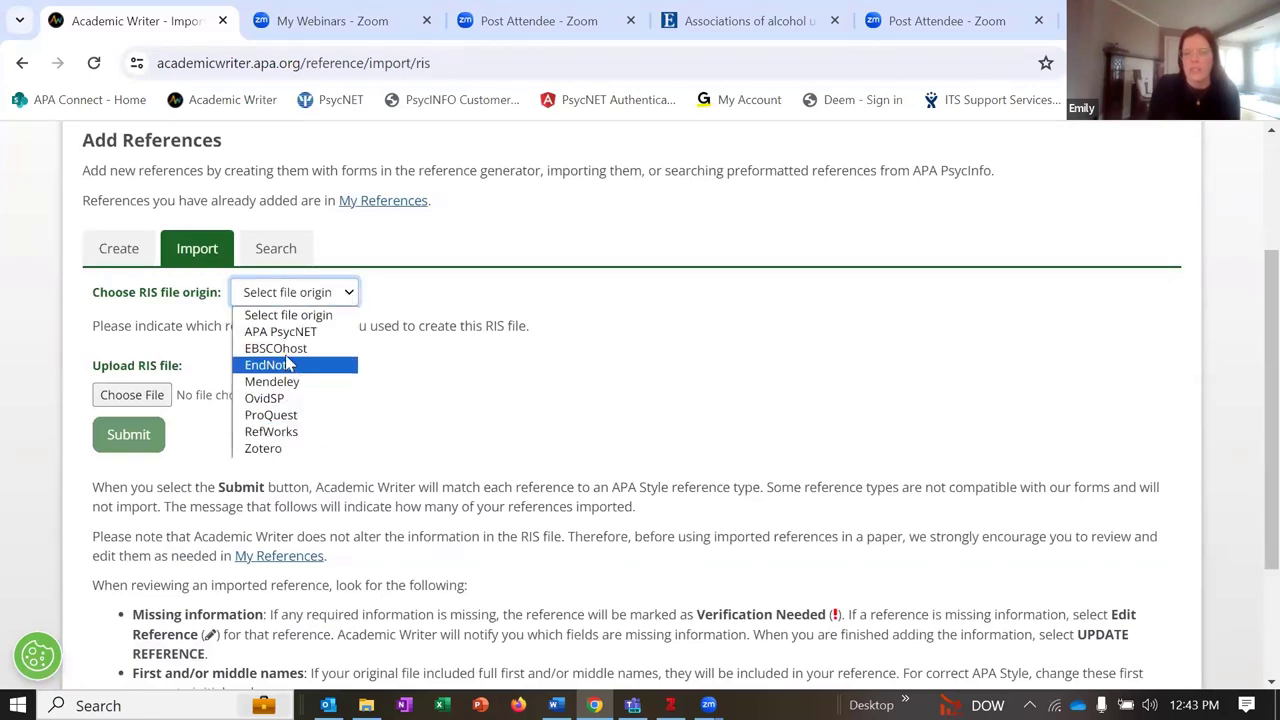
pyautogui.click(284, 416)
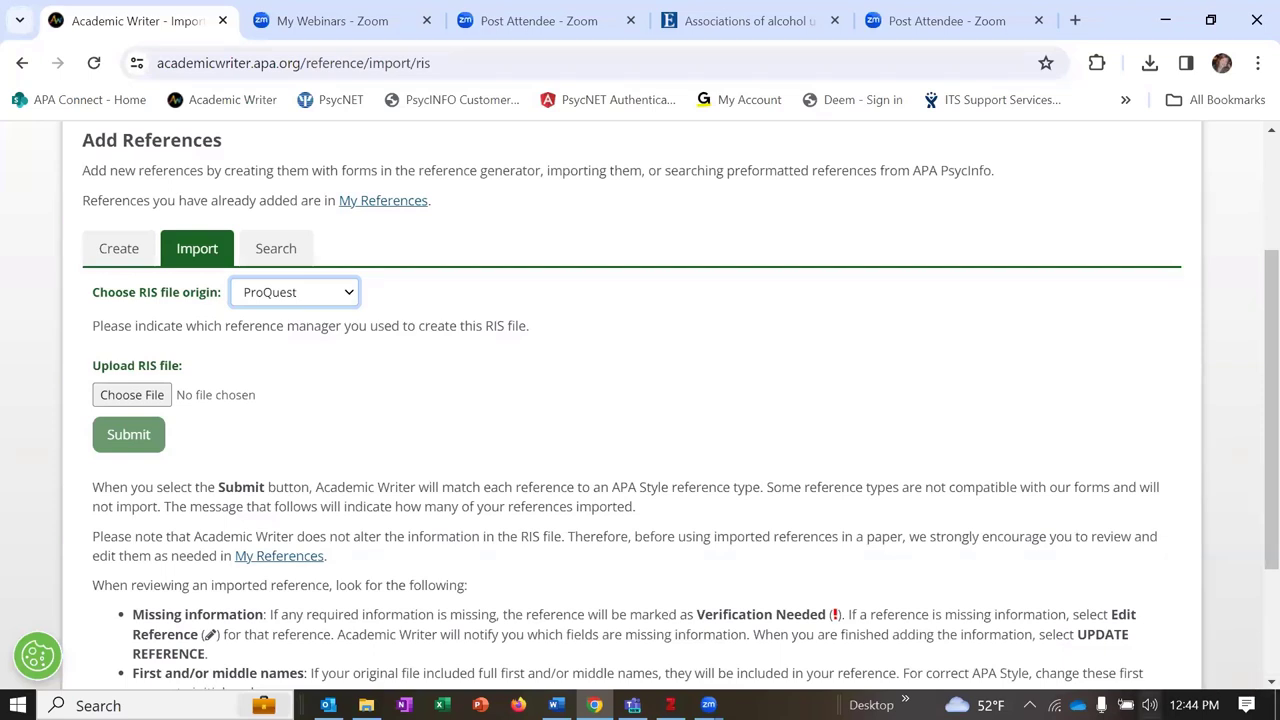
# Raise the computer's speaker volume to 96 and bring it back down to 92
pyautogui.click(1149, 705)
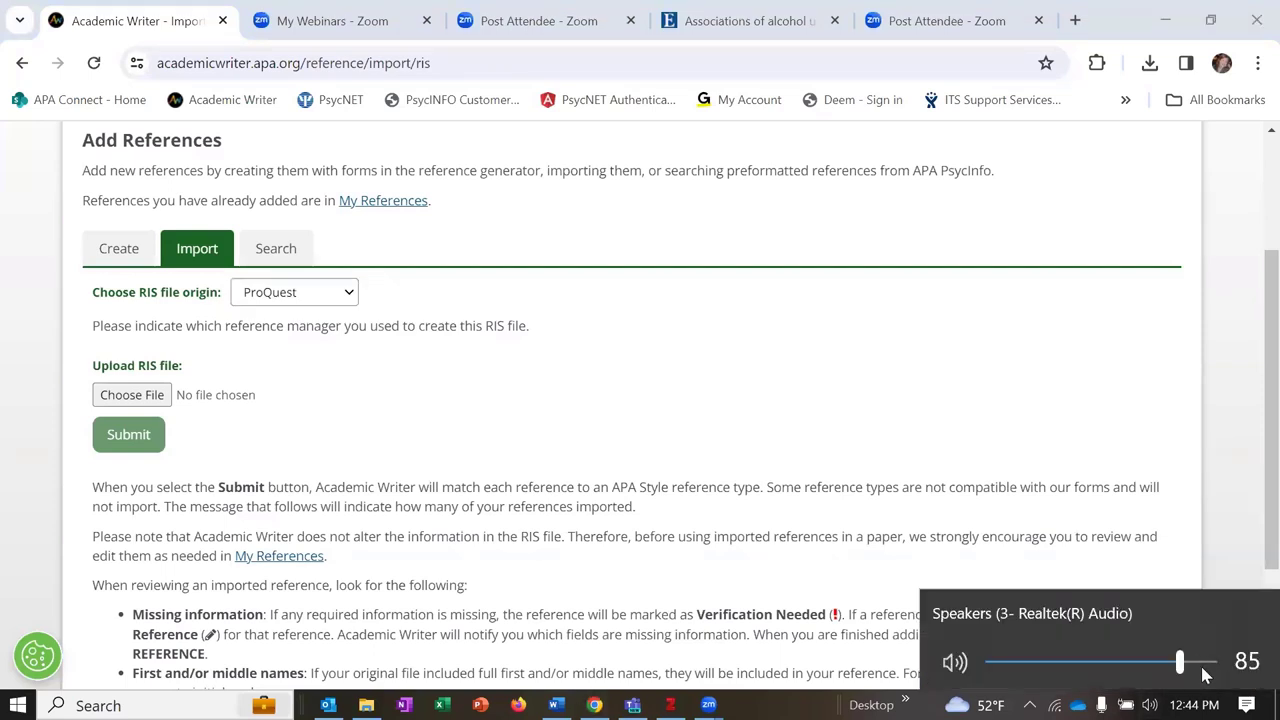
pyautogui.click(1205, 663)
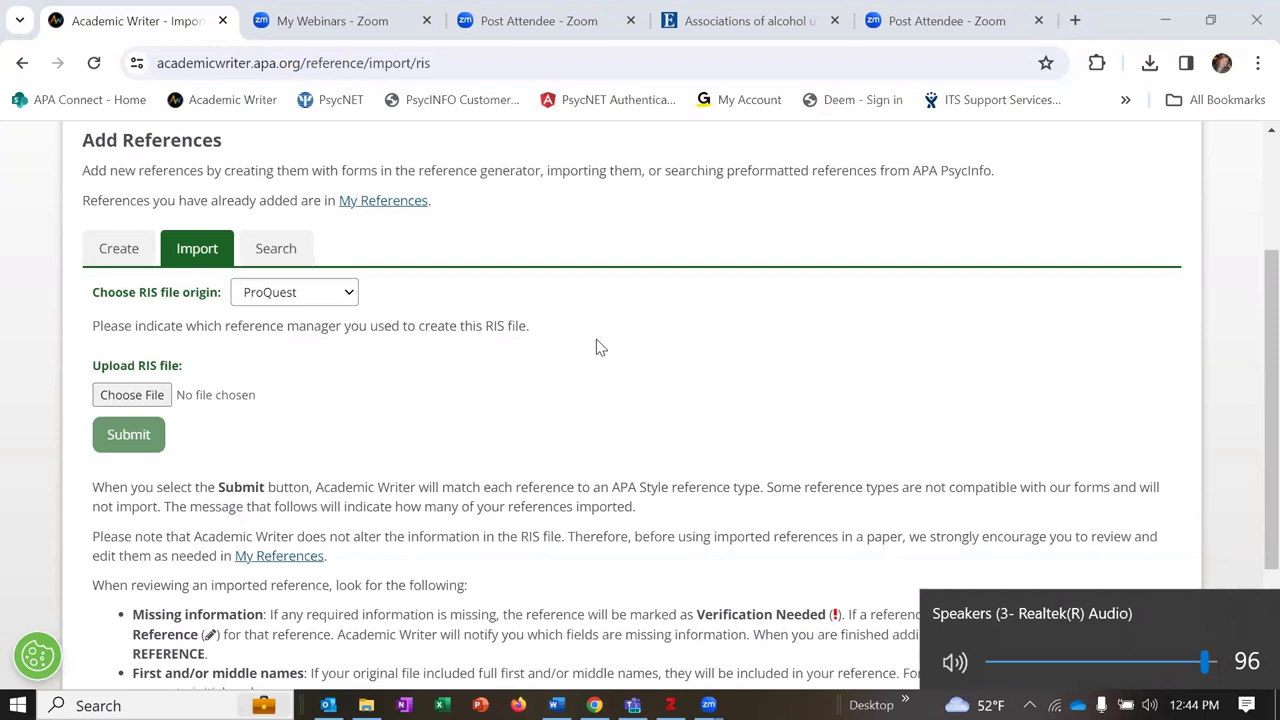
pyautogui.press('XF86AudioLowerVolume')
pyautogui.press('XF86AudioLowerVolume')
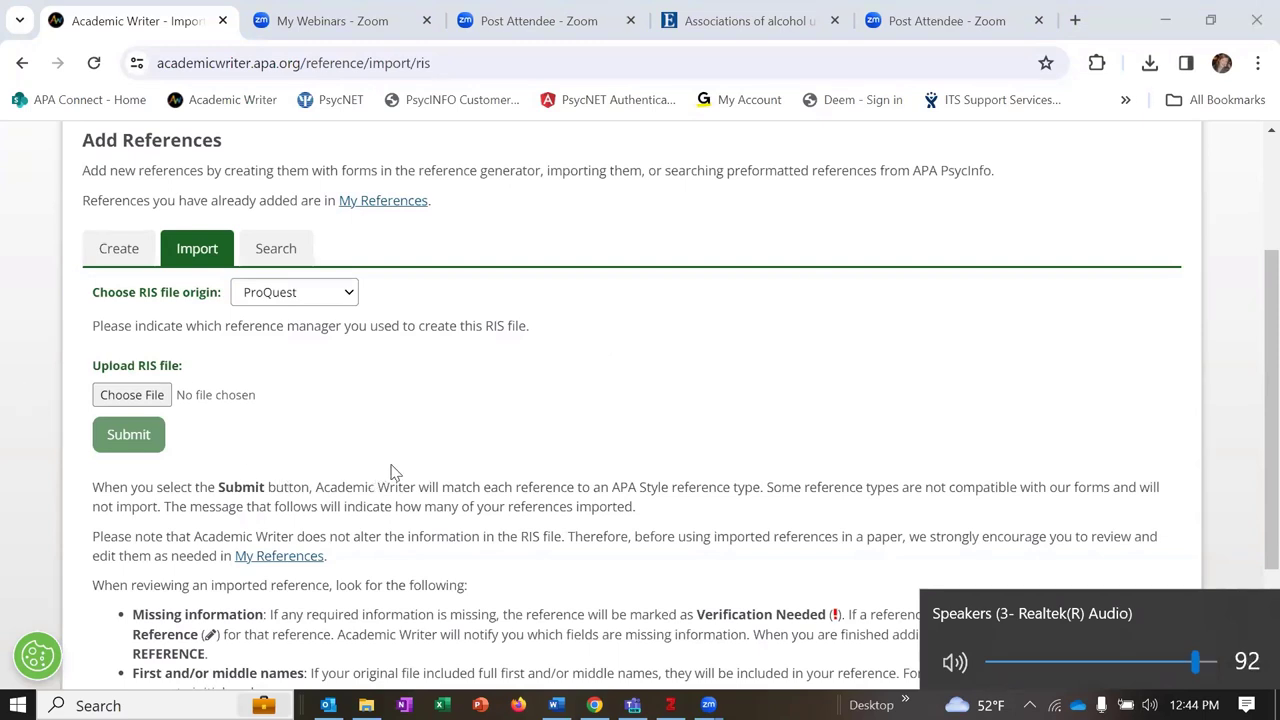
pyautogui.press('XF86AudioLowerVolume')
pyautogui.press('XF86AudioLowerVolume')
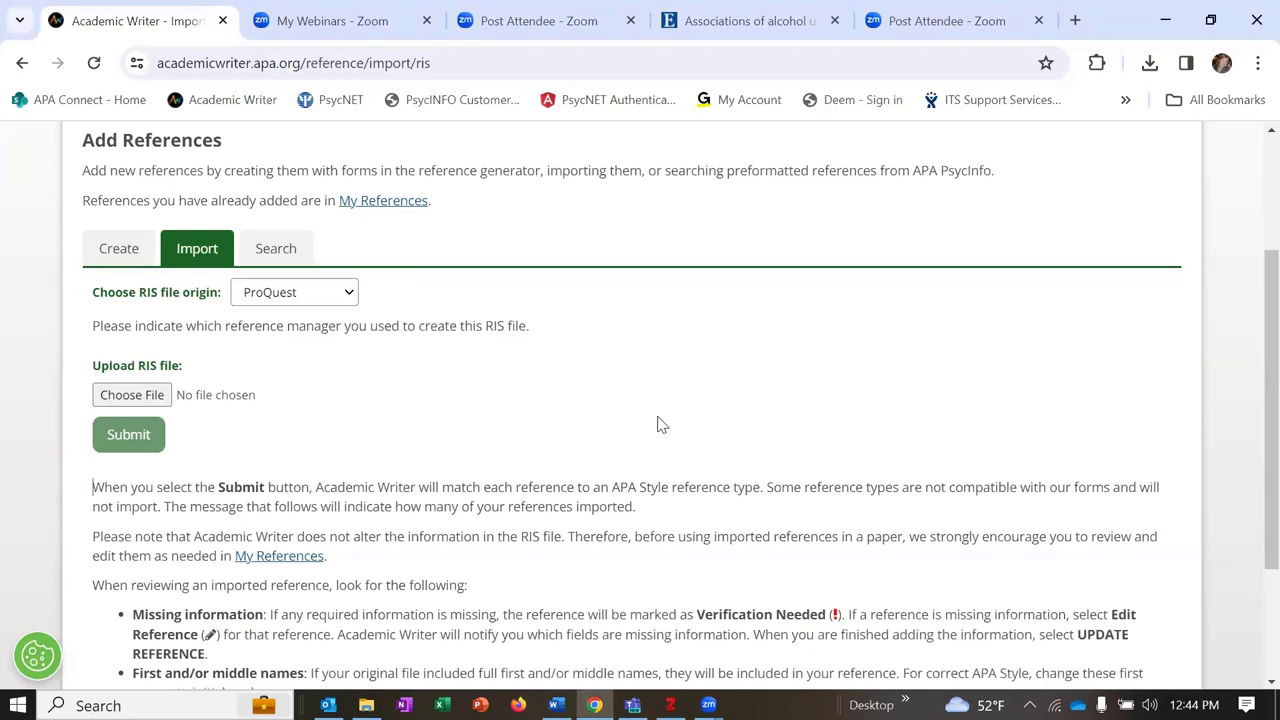
# Look over the import notes and open the sample references in the Learning Center
pyautogui.scroll(-3, 660, 425)
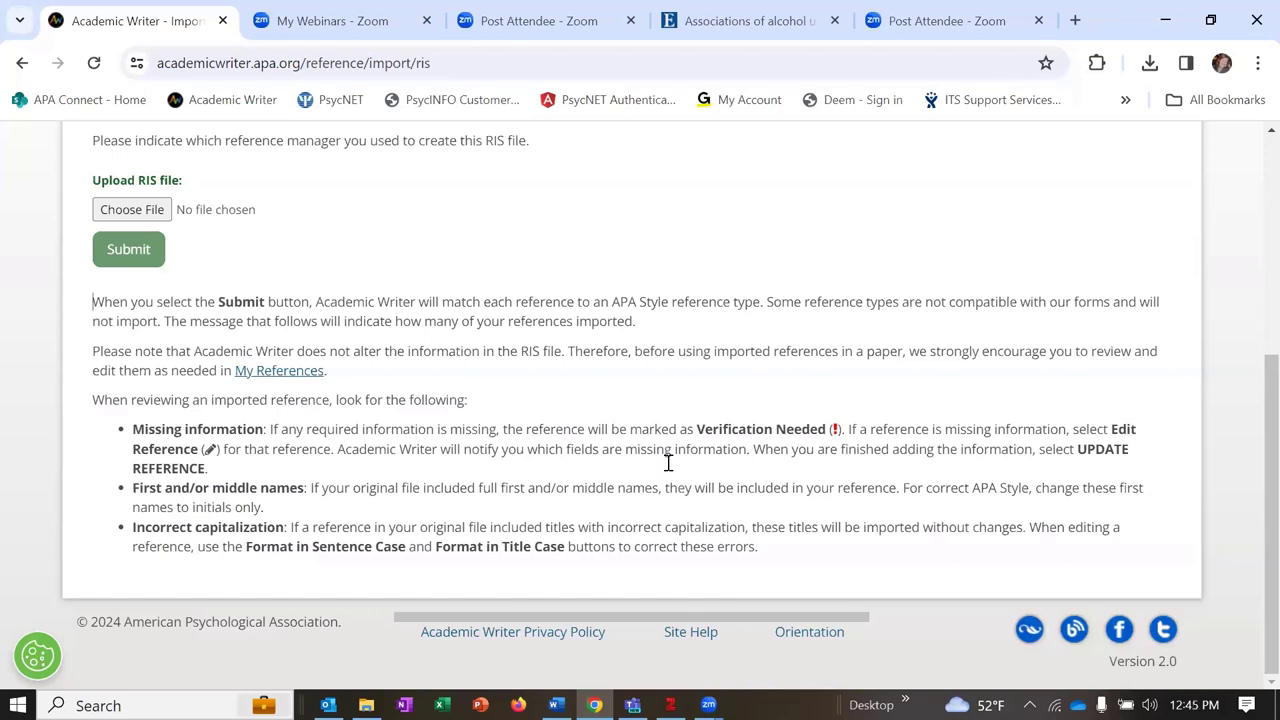
pyautogui.scroll(4, 666, 460)
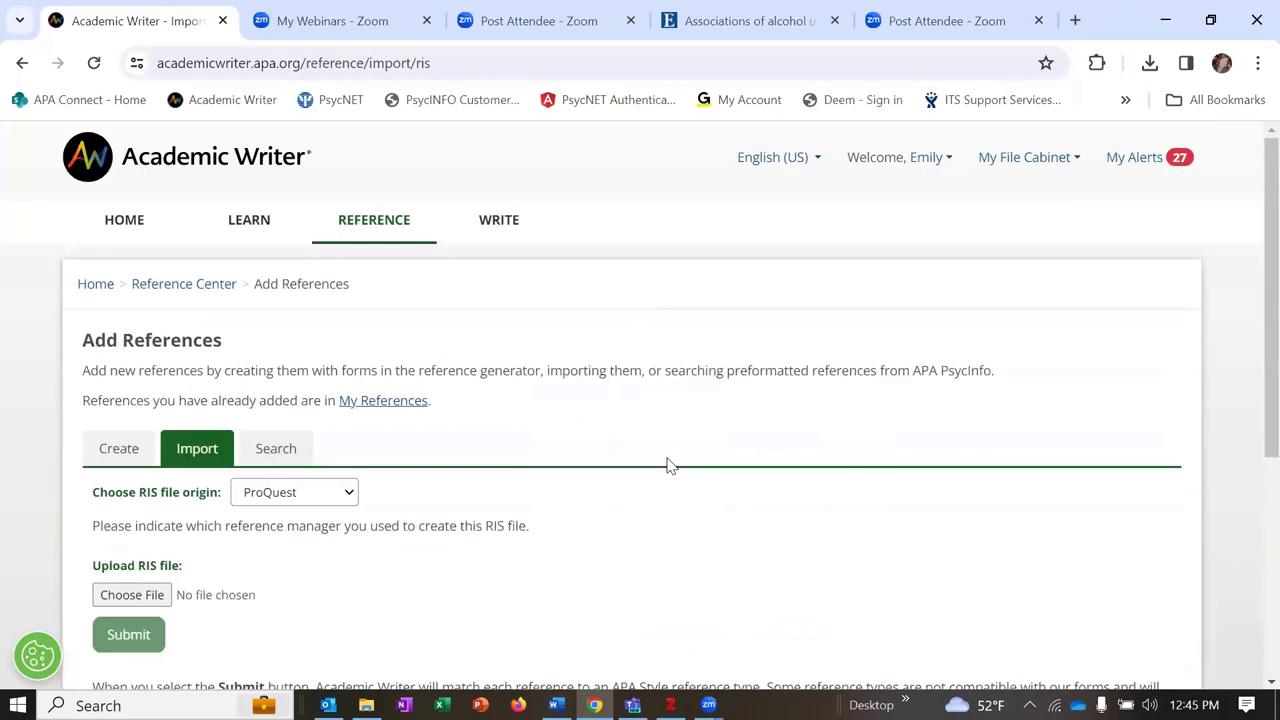
pyautogui.click(231, 228)
pyautogui.scroll(-1, 1055, 472)
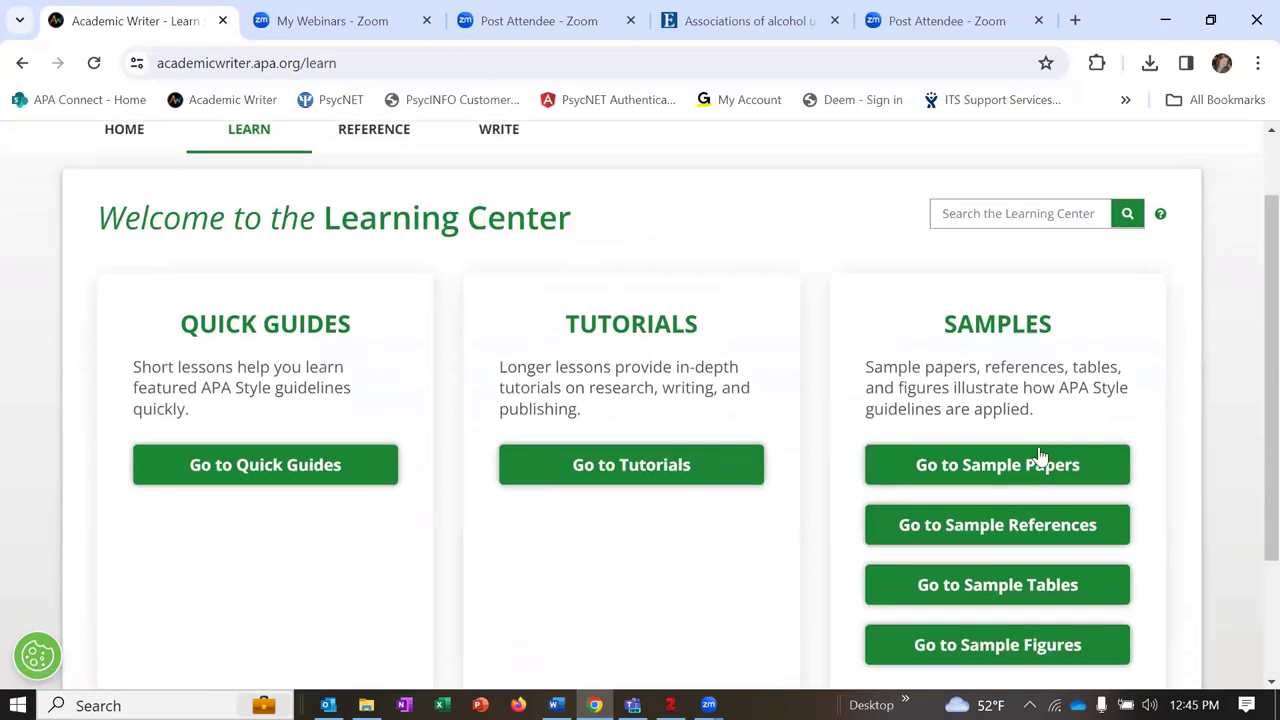
pyautogui.scroll(-1, 1035, 478)
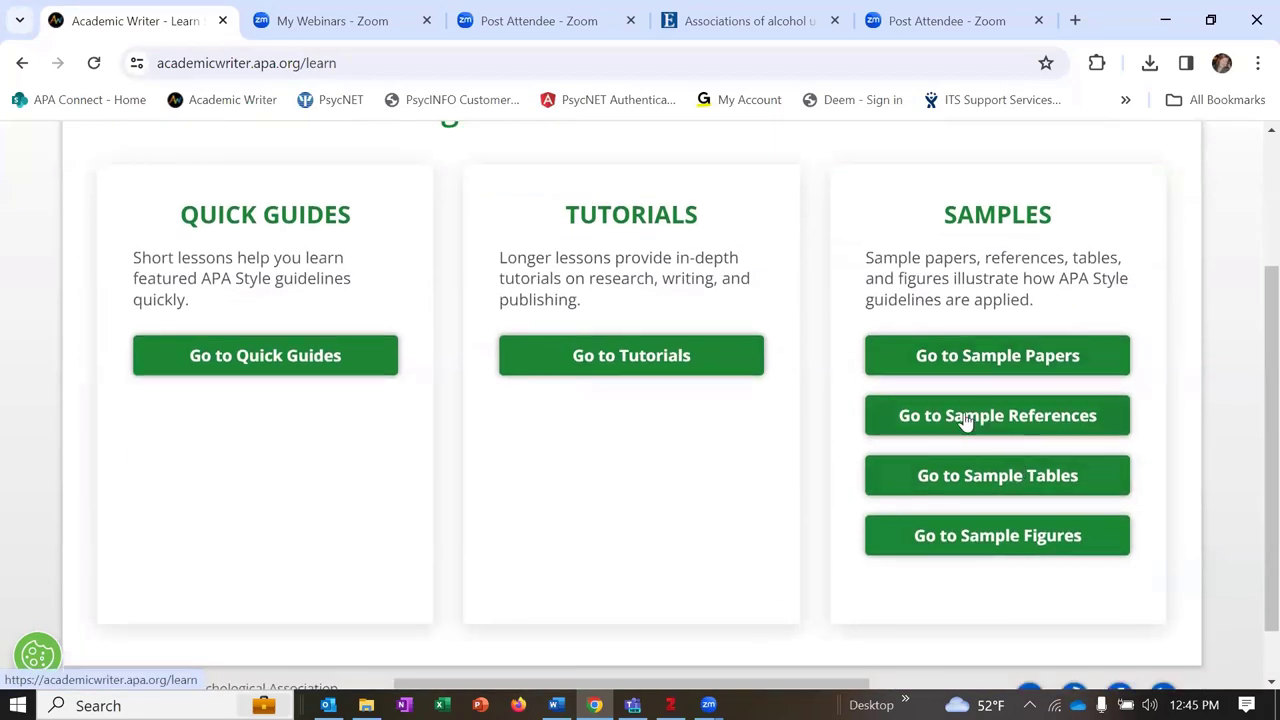
pyautogui.click(957, 428)
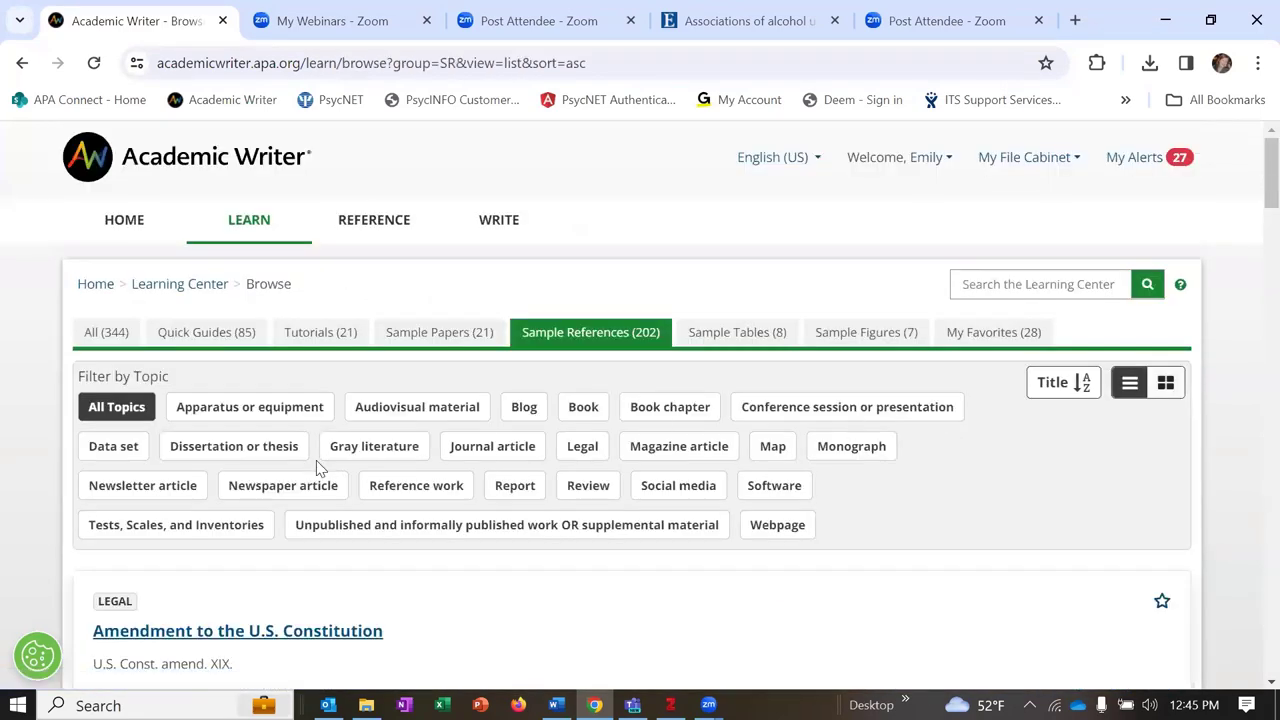
# Look over the sample references and filter them by the Journal article topic
pyautogui.scroll(-3, 314, 466)
pyautogui.scroll(1, 305, 410)
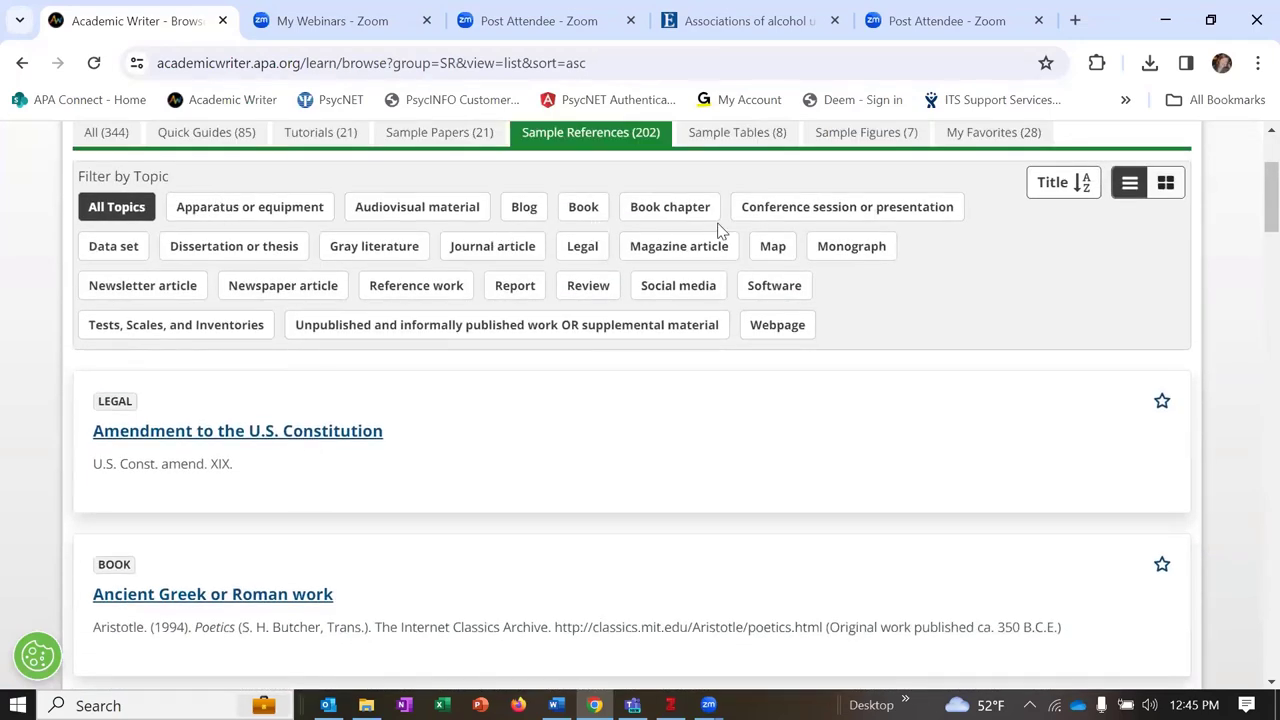
pyautogui.scroll(-3, 717, 230)
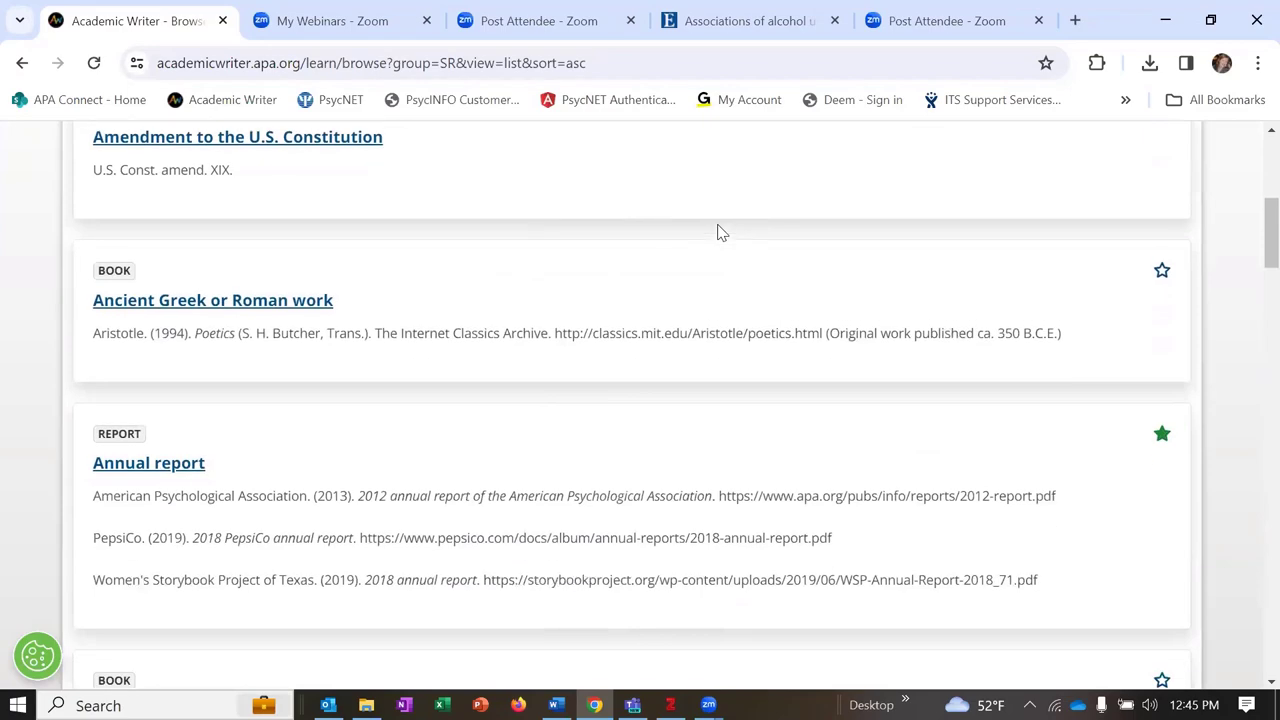
pyautogui.scroll(3, 719, 231)
pyautogui.click(494, 250)
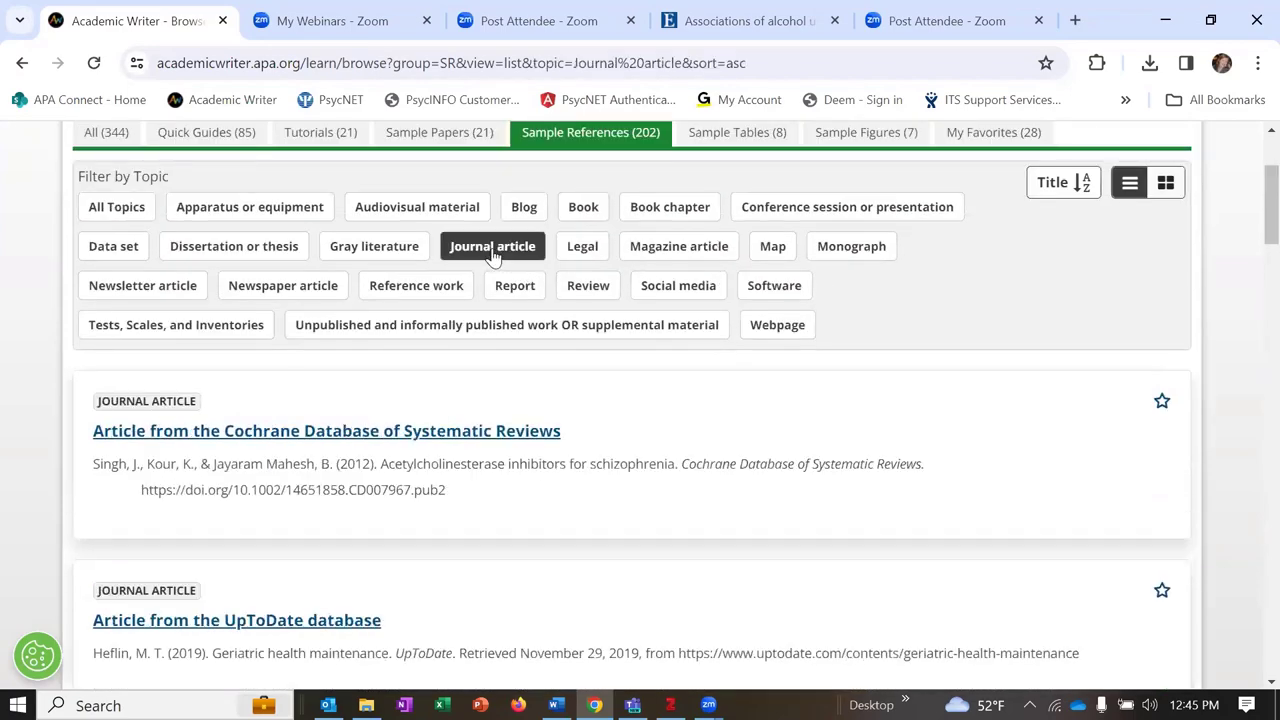
# Examine the journal article samples, including database, abstract-only, in-press and DOI references, and return to the topic filters
pyautogui.scroll(-3, 631, 418)
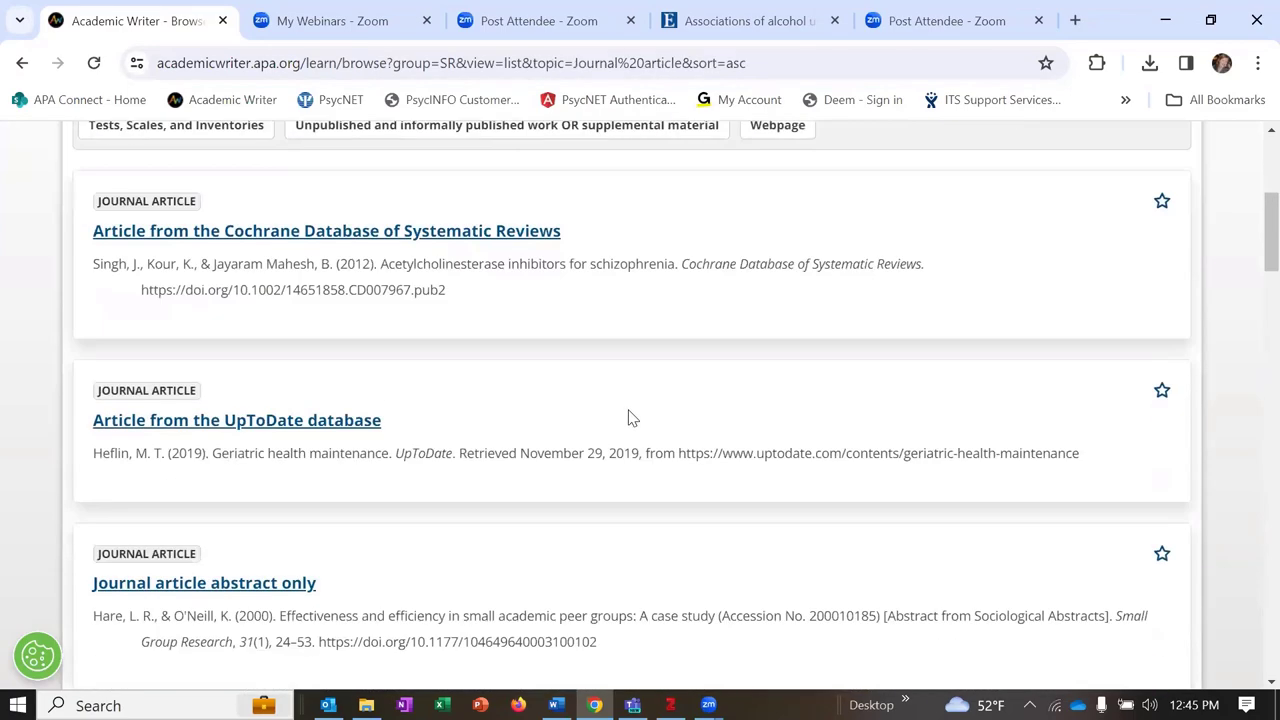
pyautogui.scroll(-1, 631, 418)
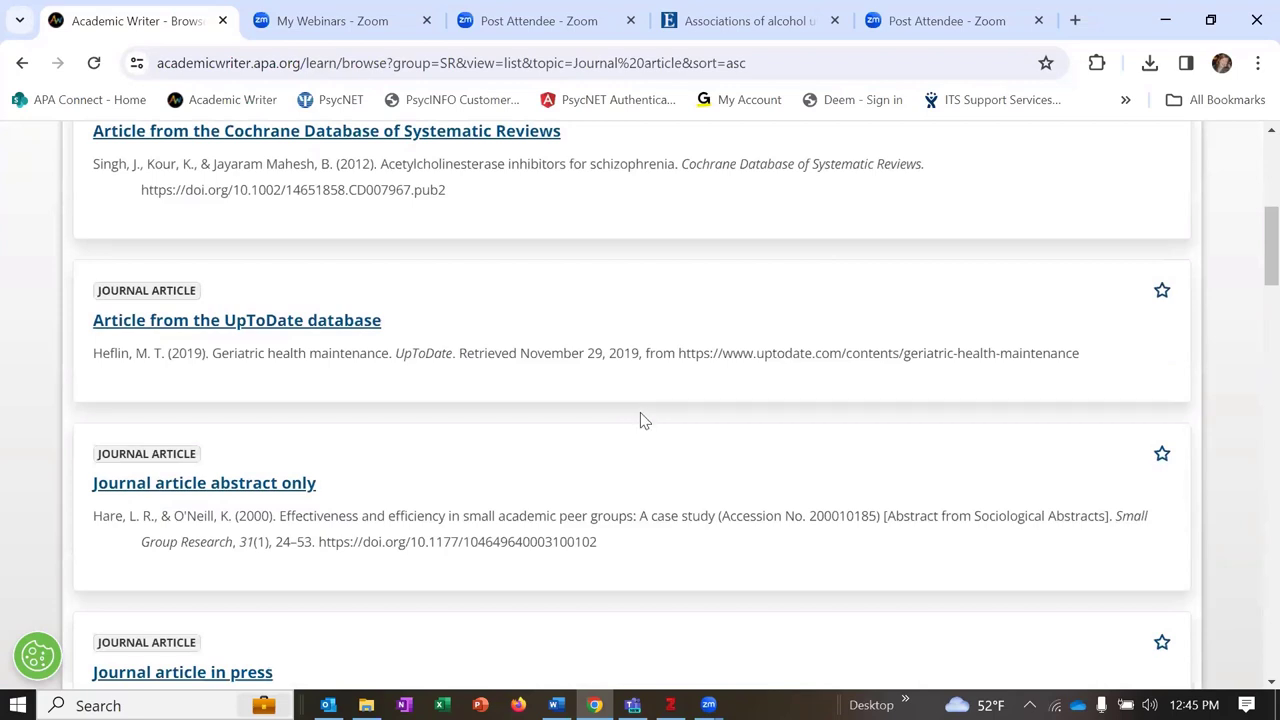
pyautogui.scroll(-2, 640, 420)
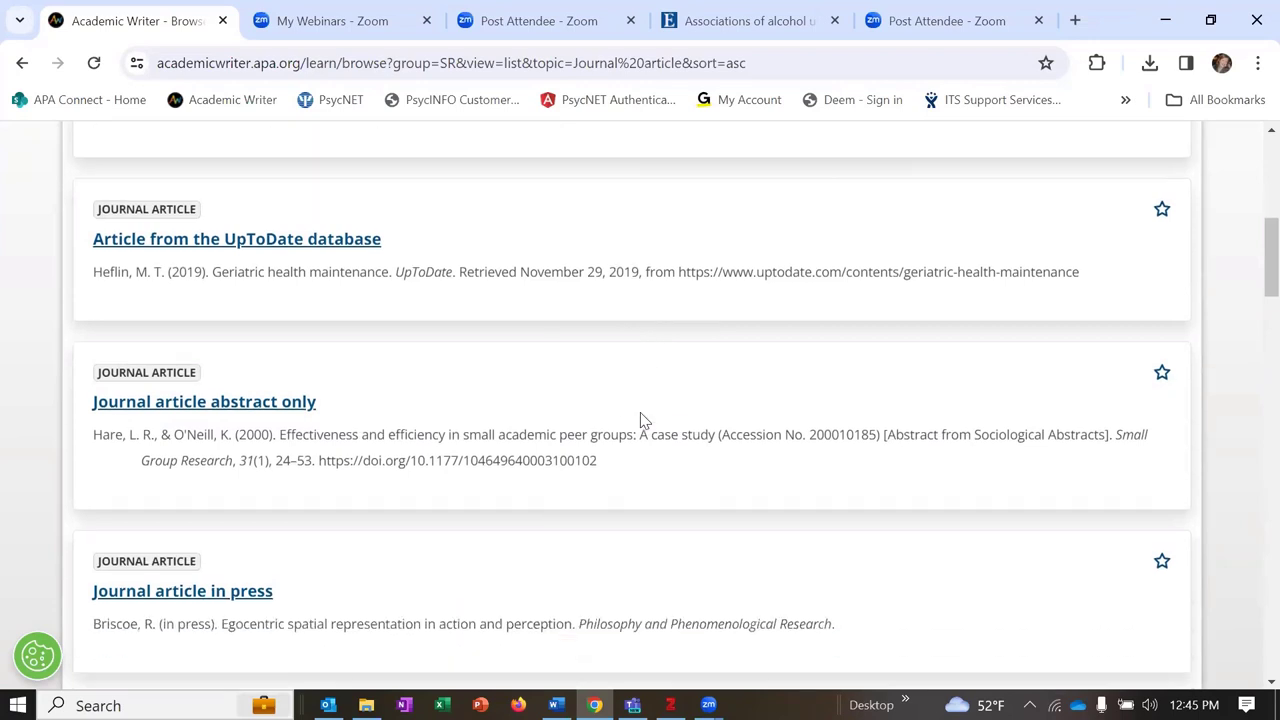
pyautogui.scroll(-1, 640, 420)
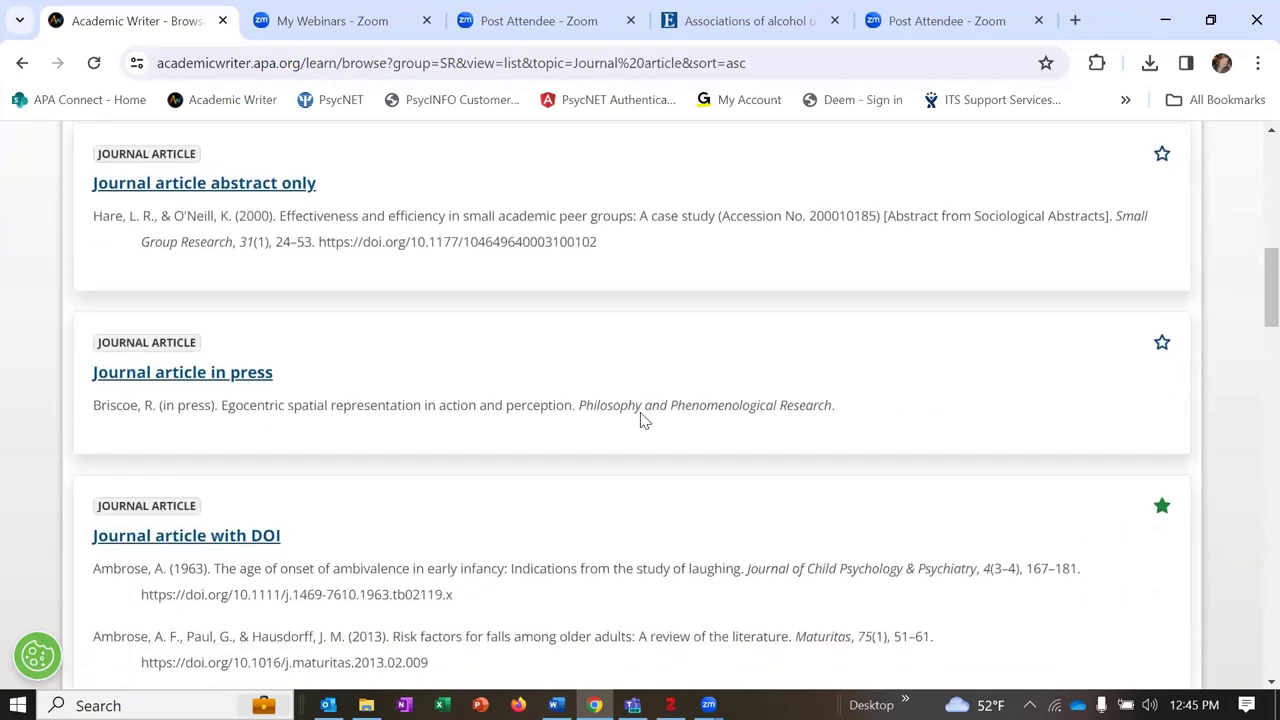
pyautogui.scroll(-2, 641, 413)
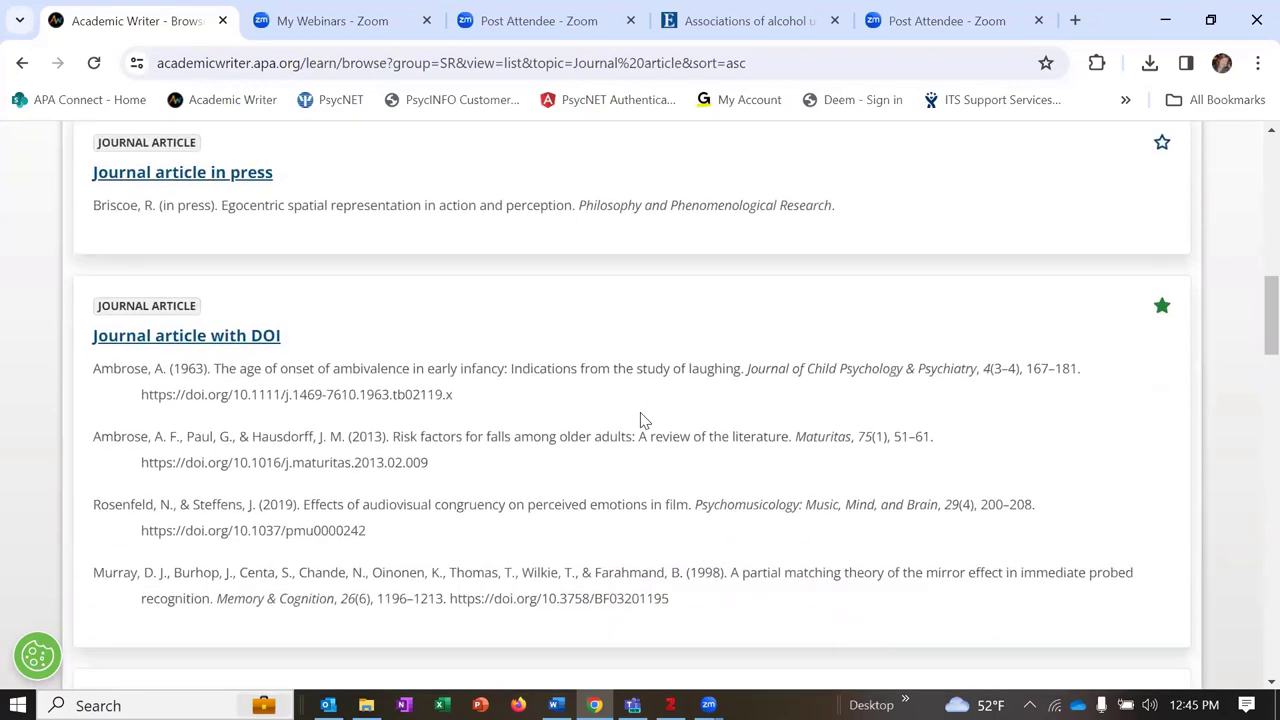
pyautogui.scroll(-1, 641, 413)
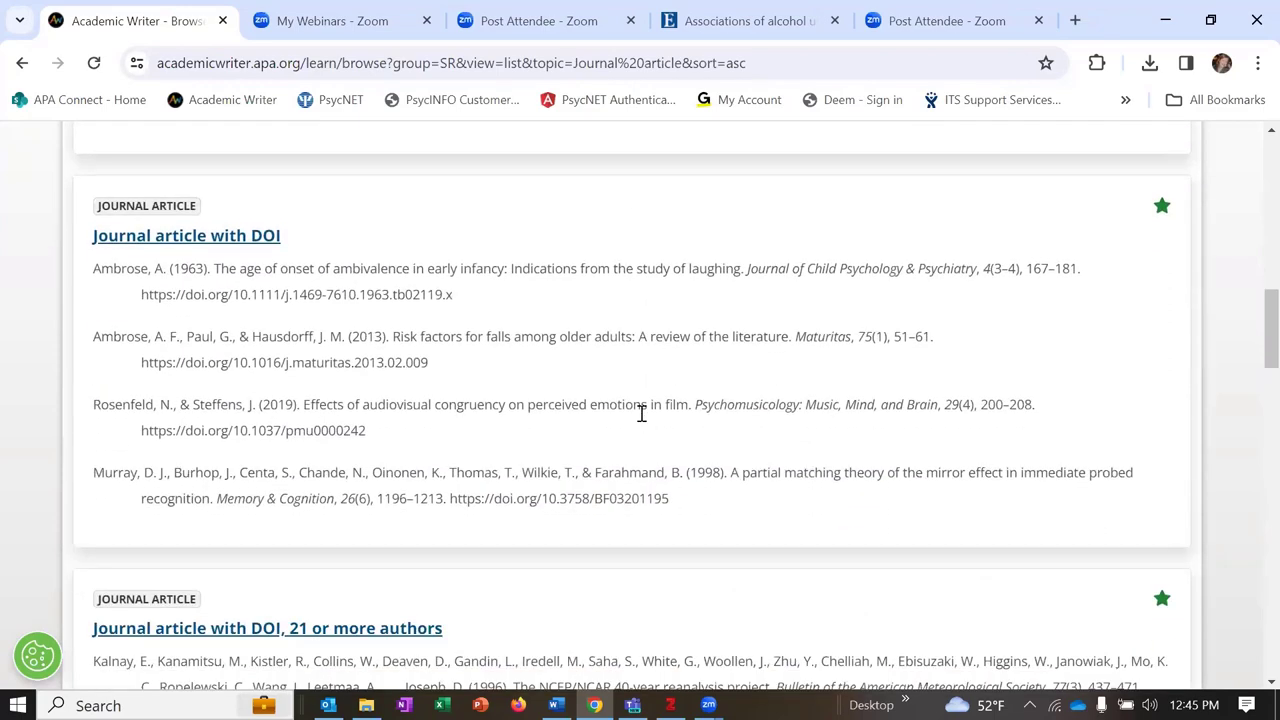
pyautogui.scroll(-1, 641, 413)
pyautogui.scroll(2, 640, 414)
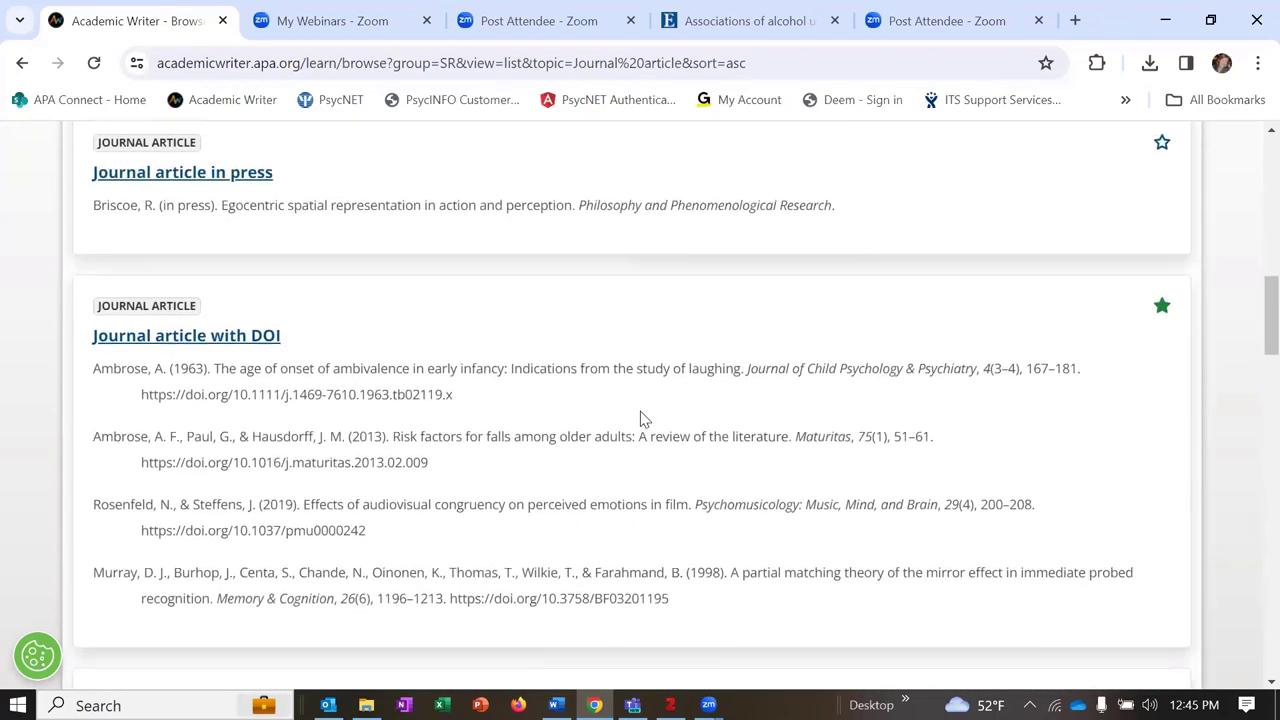
pyautogui.scroll(6, 641, 412)
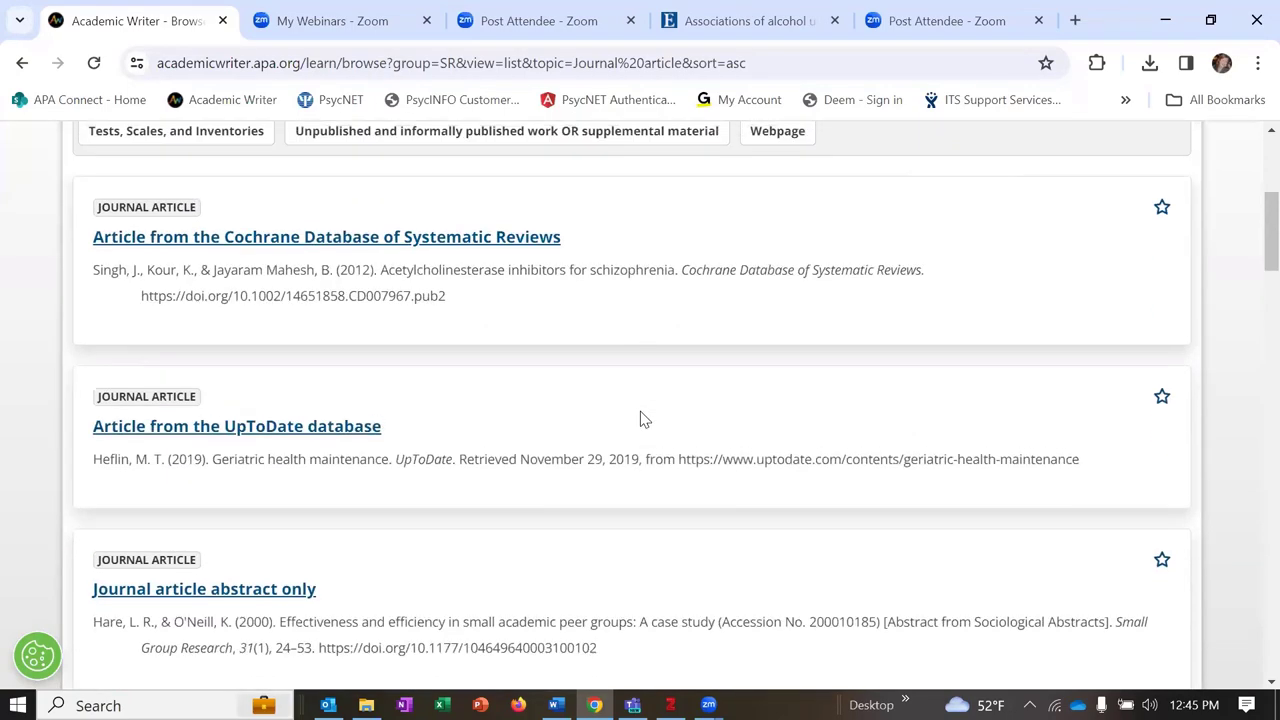
pyautogui.scroll(3, 641, 418)
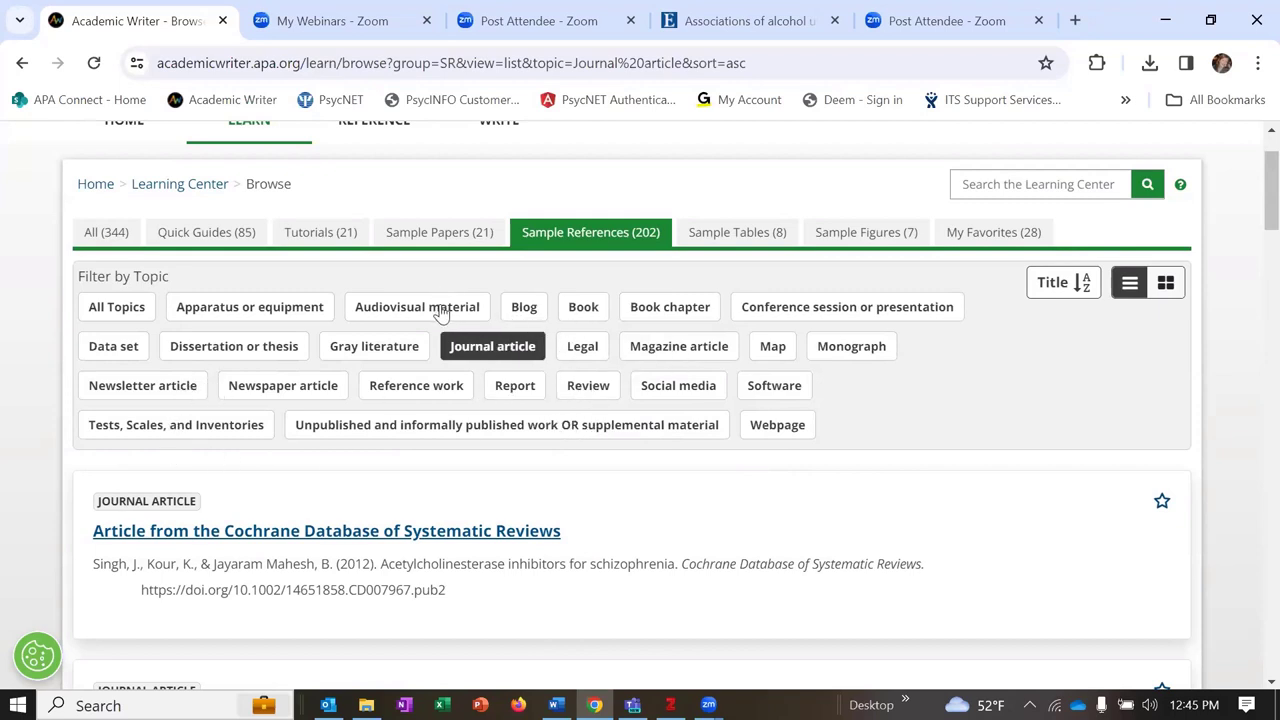
pyautogui.scroll(1, 440, 312)
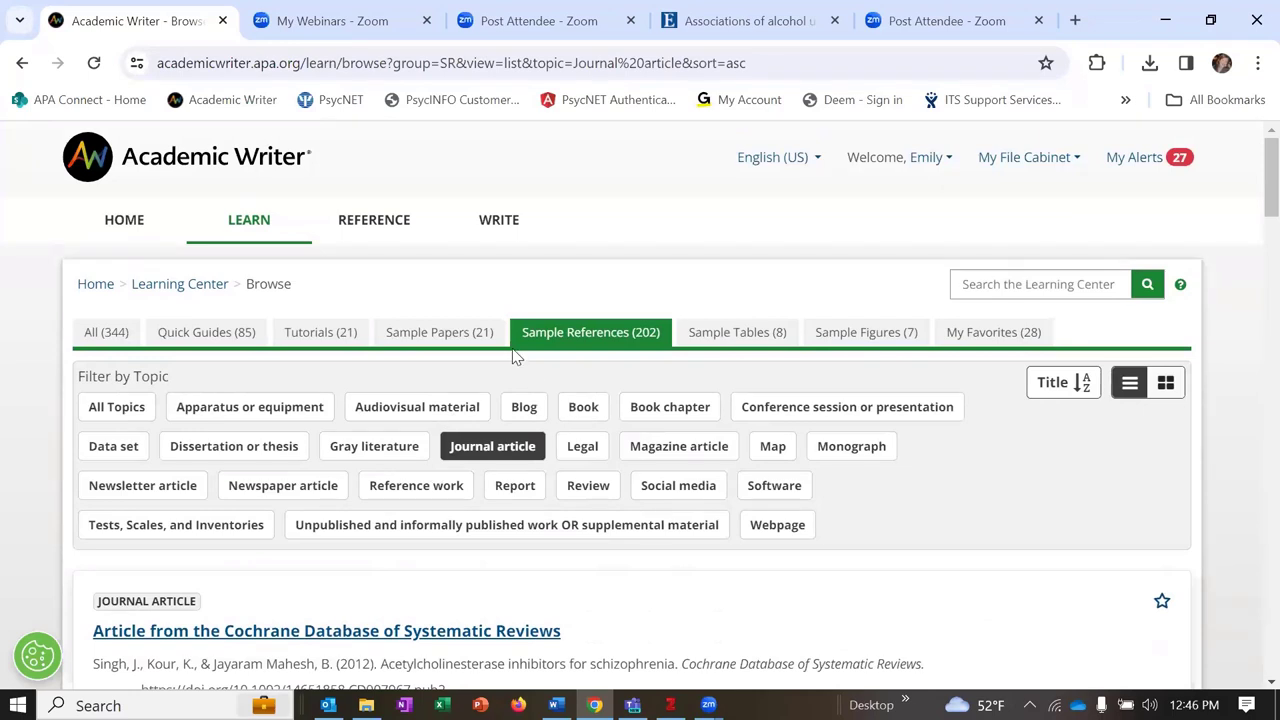
# Show the Quick Guides filtered by the Reference List topic and browse the resulting guides
pyautogui.click(208, 342)
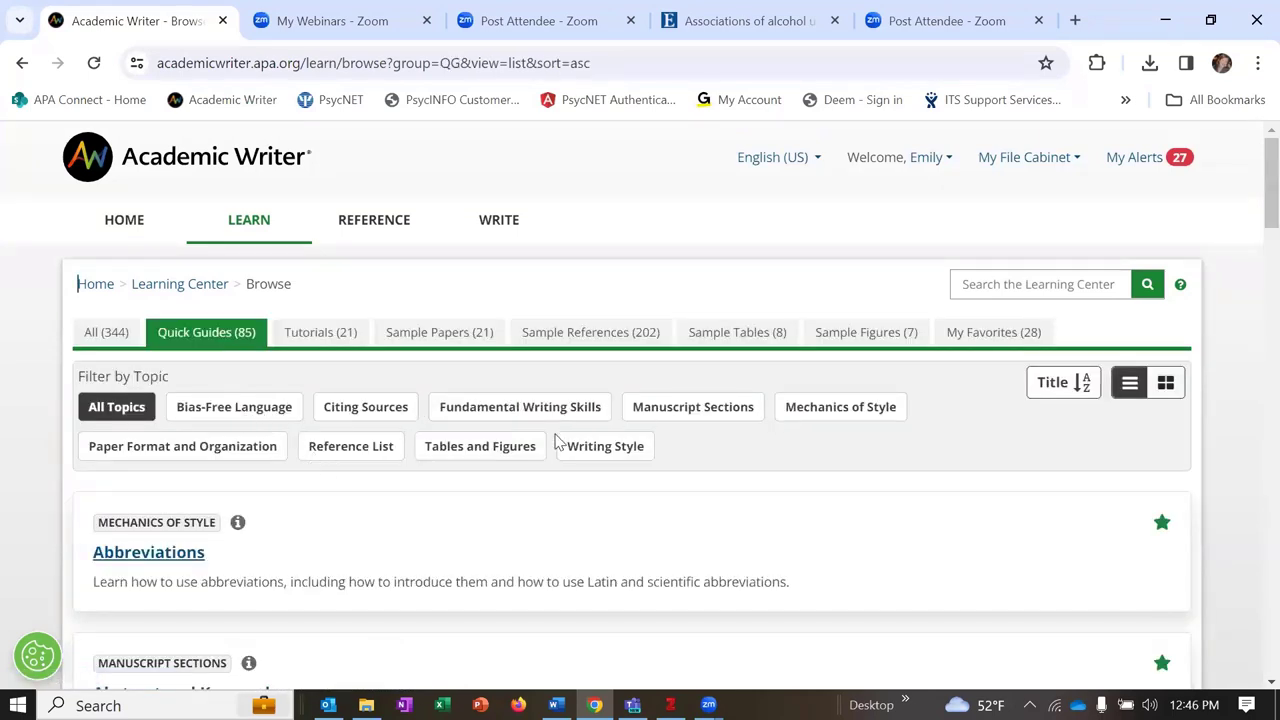
pyautogui.click(350, 452)
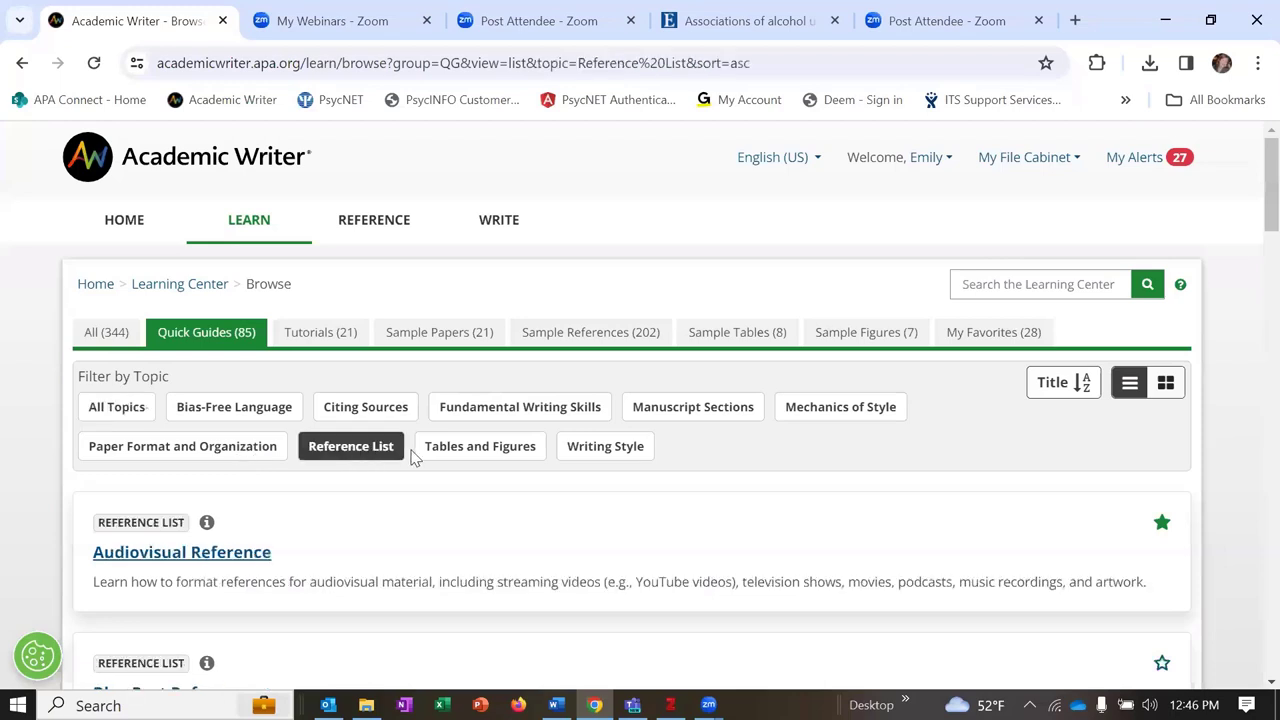
pyautogui.scroll(-1, 420, 465)
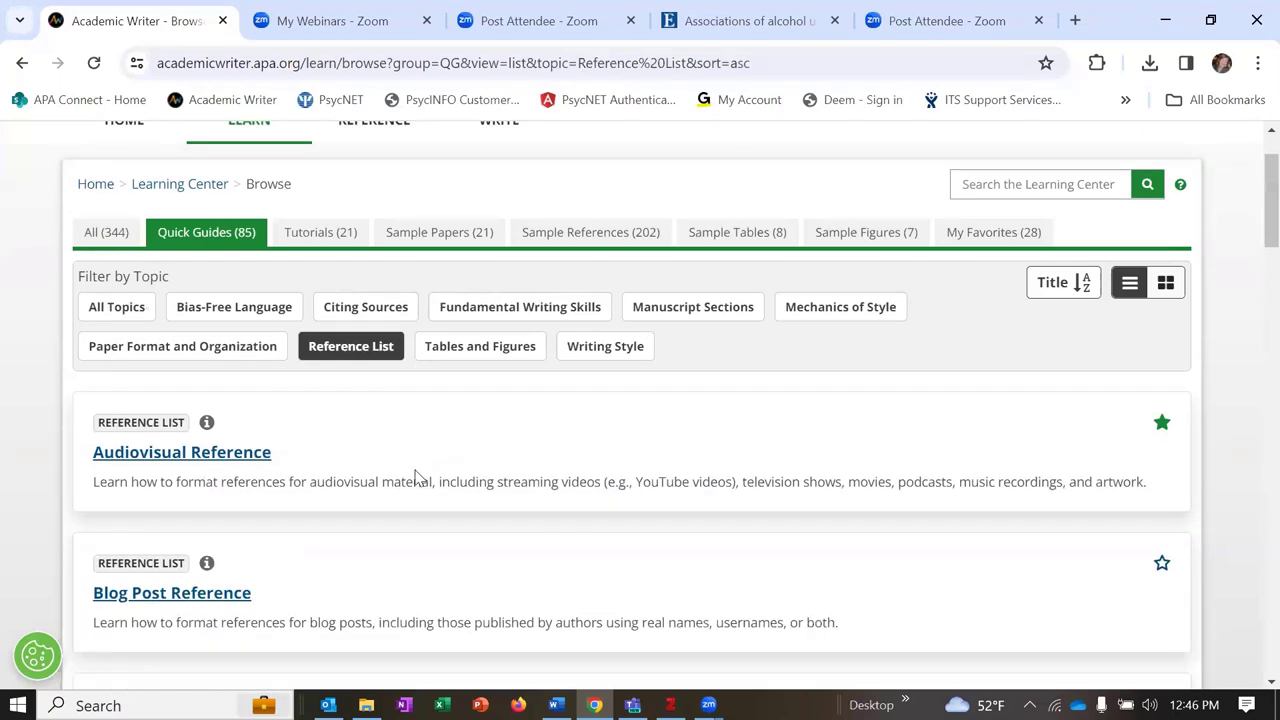
pyautogui.scroll(-1, 423, 478)
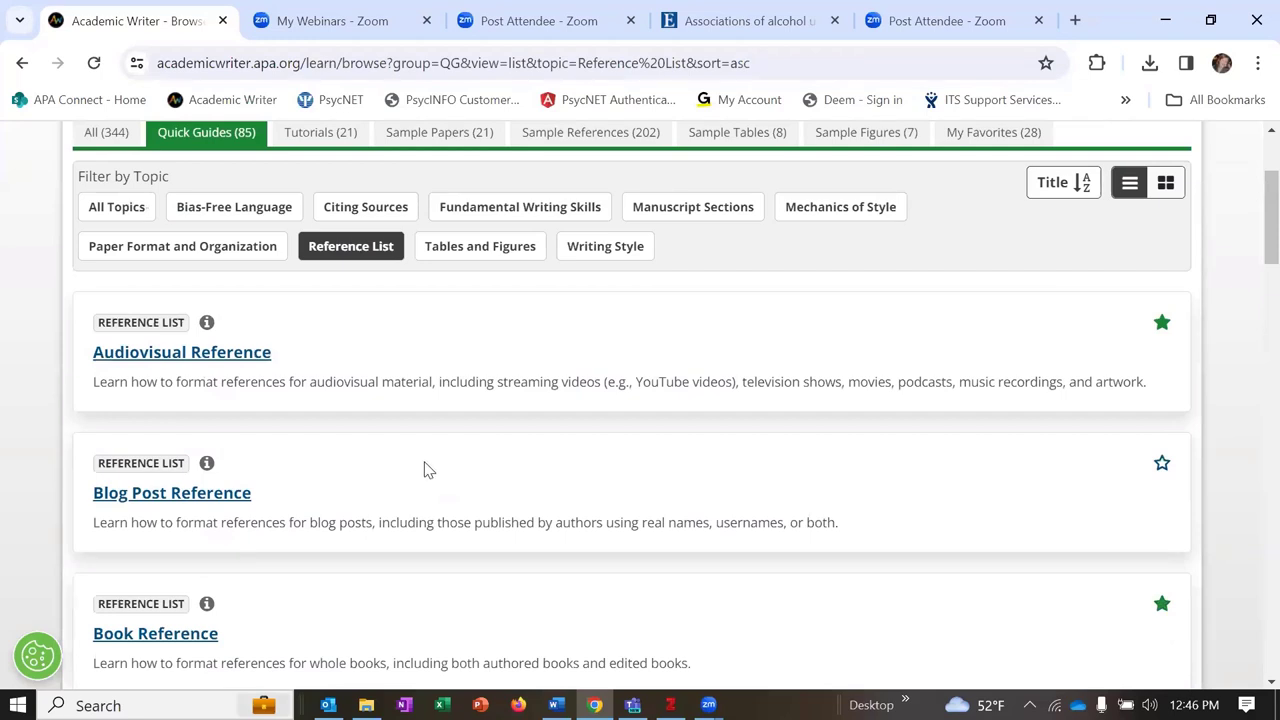
# Open Add References in the Reference Center and look over the reference types available for creating a reference
pyautogui.scroll(2, 425, 476)
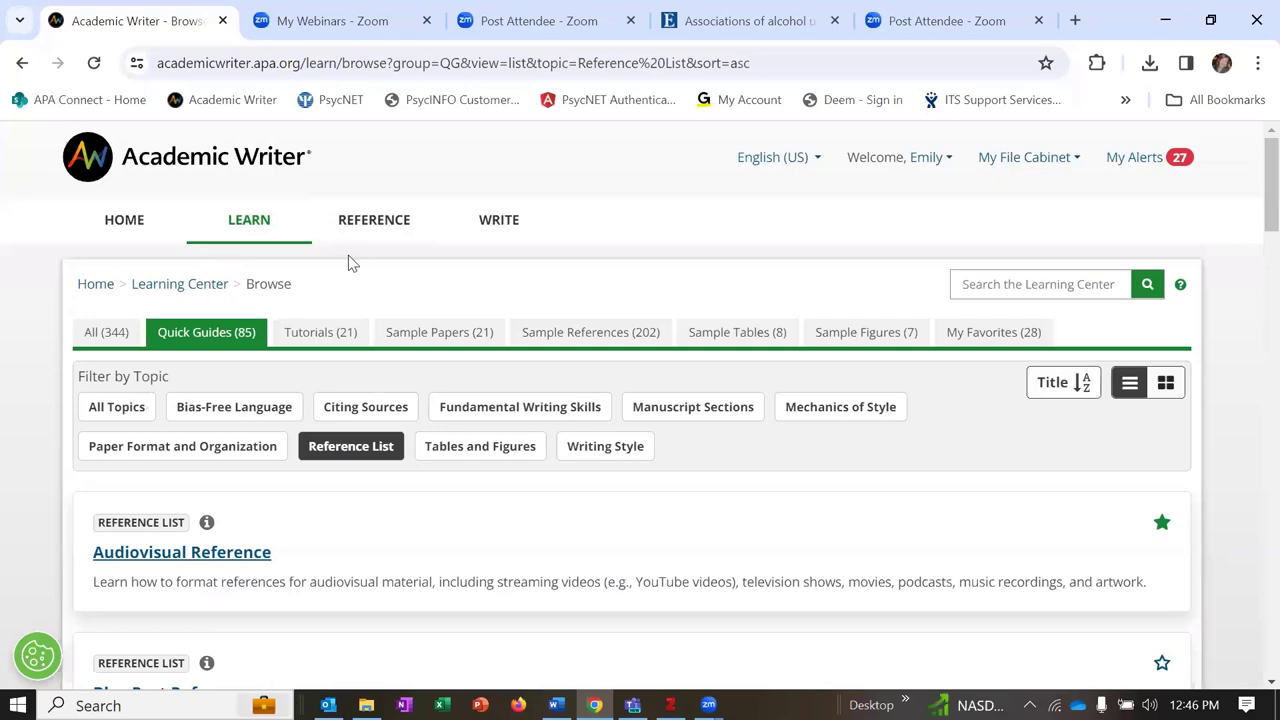
pyautogui.click(368, 226)
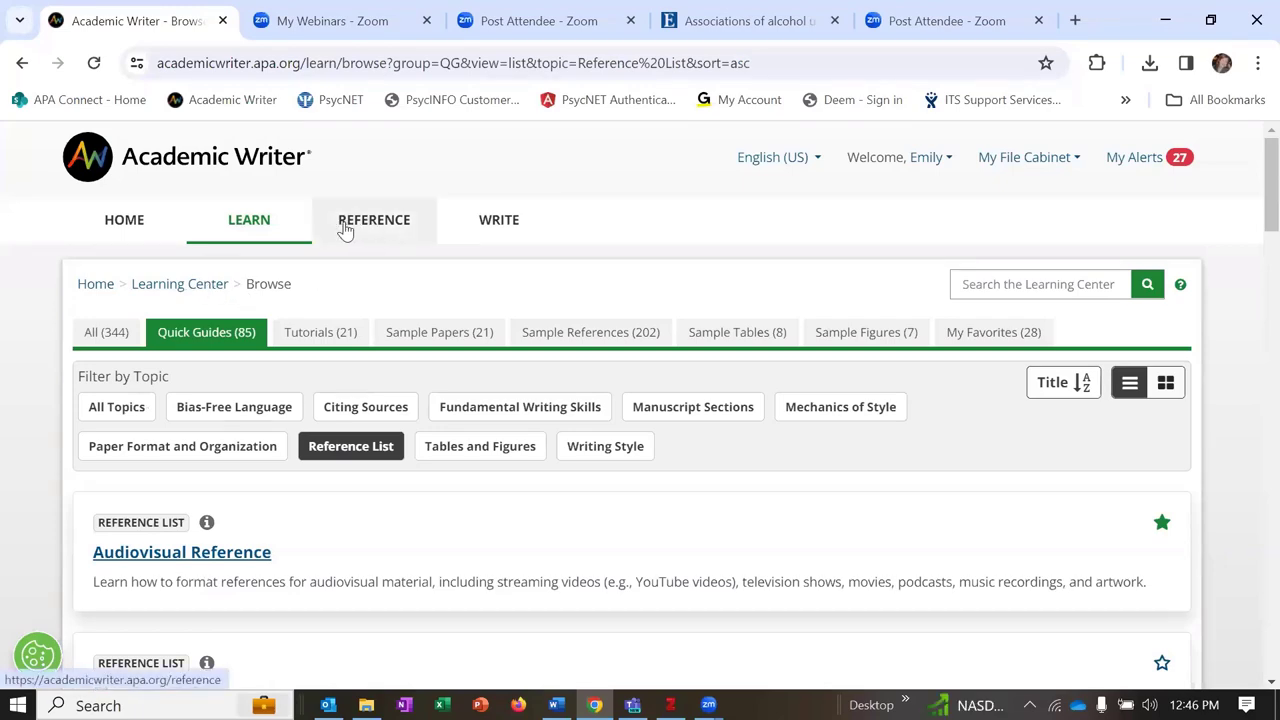
pyautogui.scroll(-2, 818, 466)
pyautogui.scroll(-2, 800, 460)
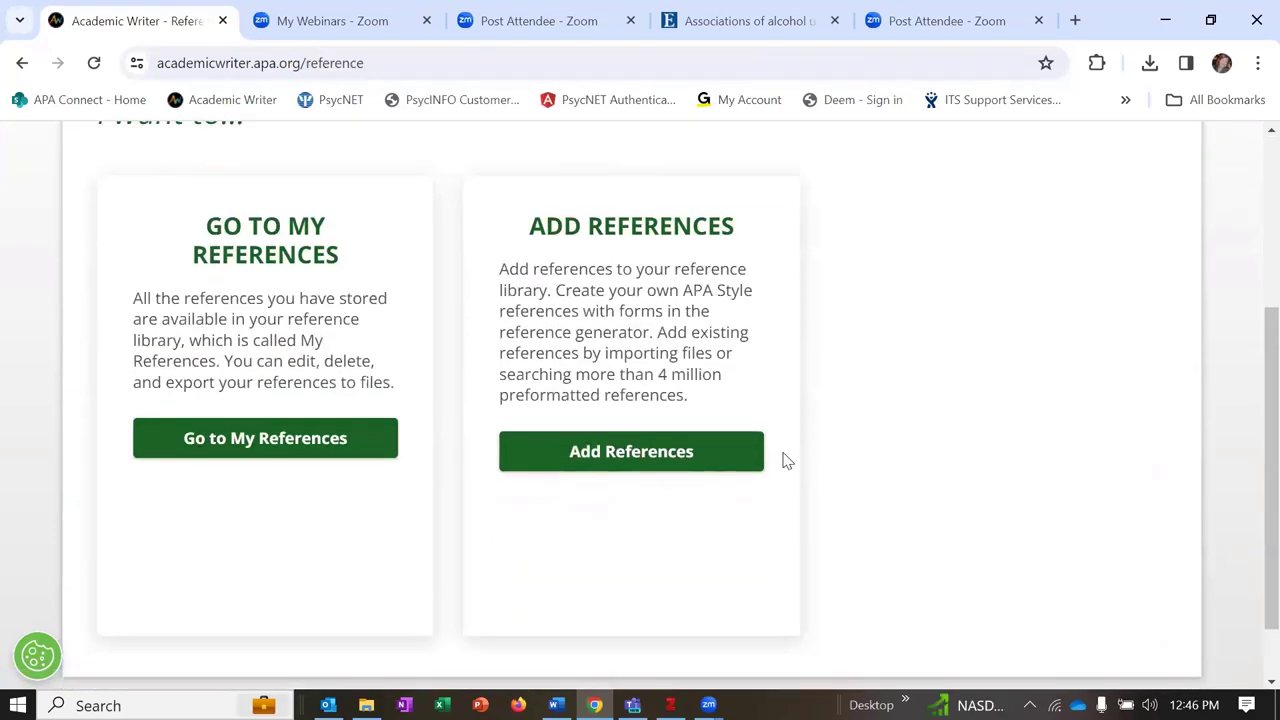
pyautogui.click(591, 455)
pyautogui.scroll(-2, 561, 457)
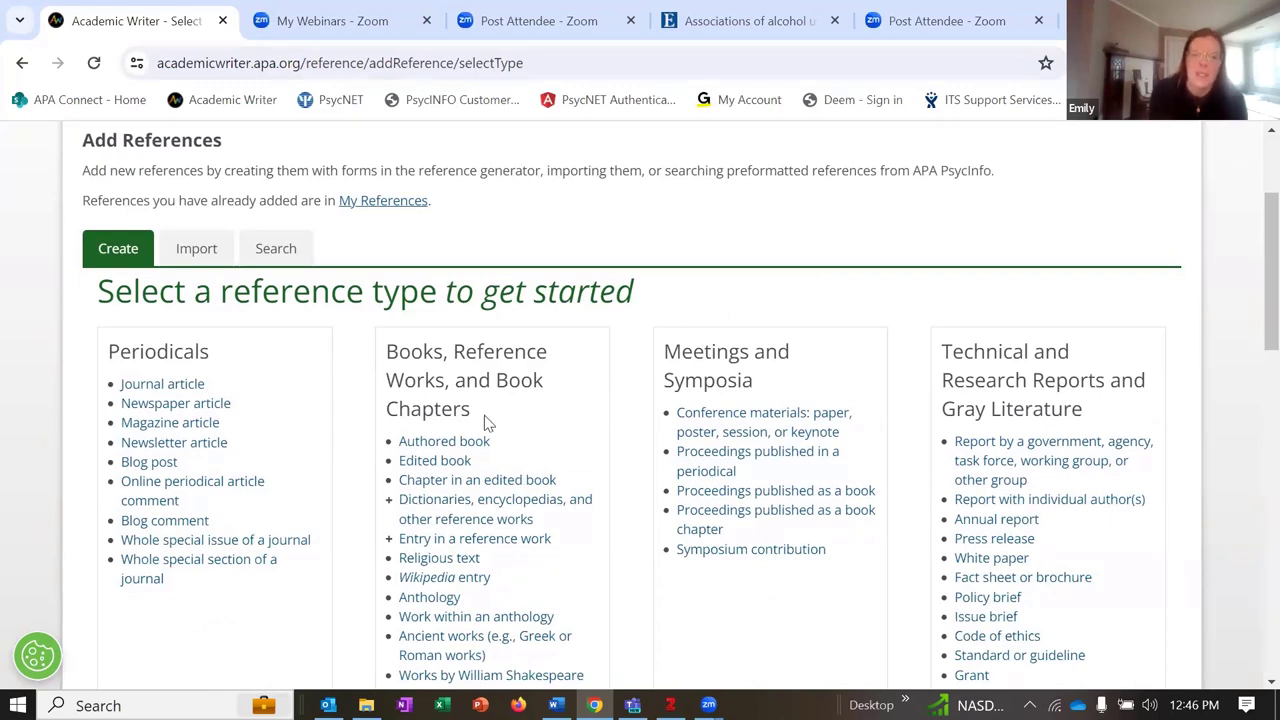
pyautogui.scroll(2, 484, 419)
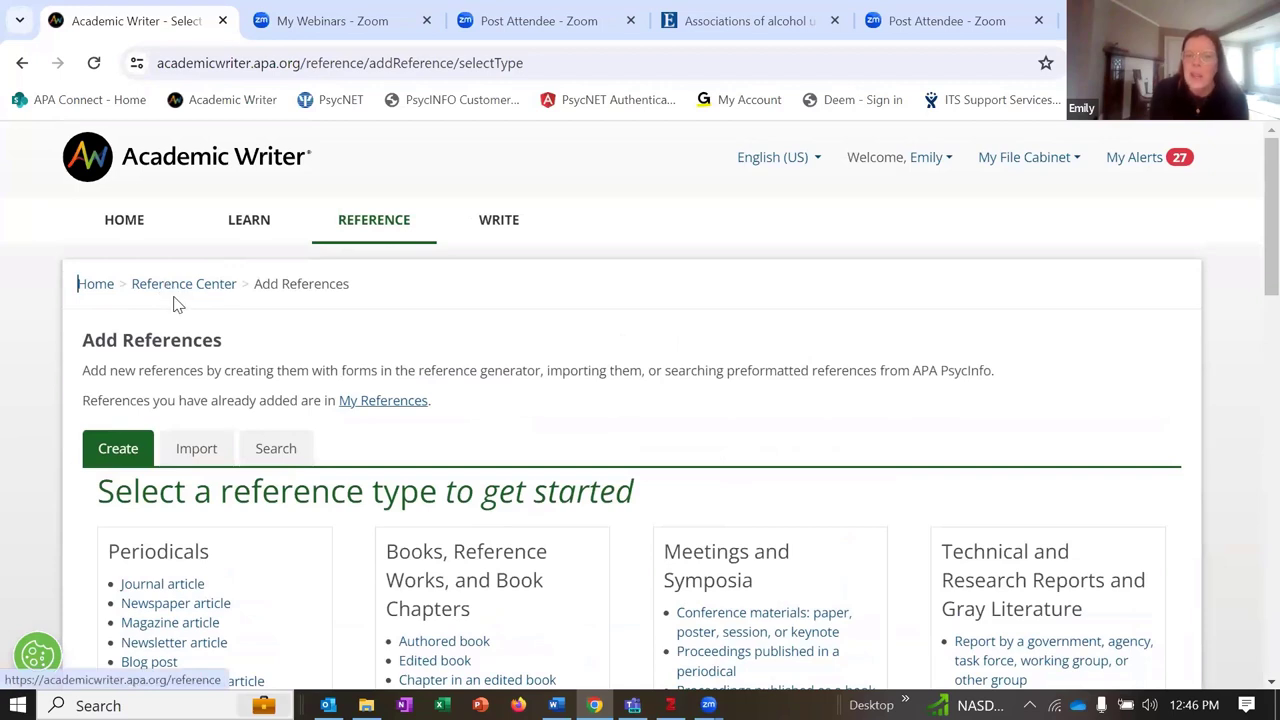
# Open the Quick Guides in the Learning Center and filter them by the Reference List topic
pyautogui.click(240, 224)
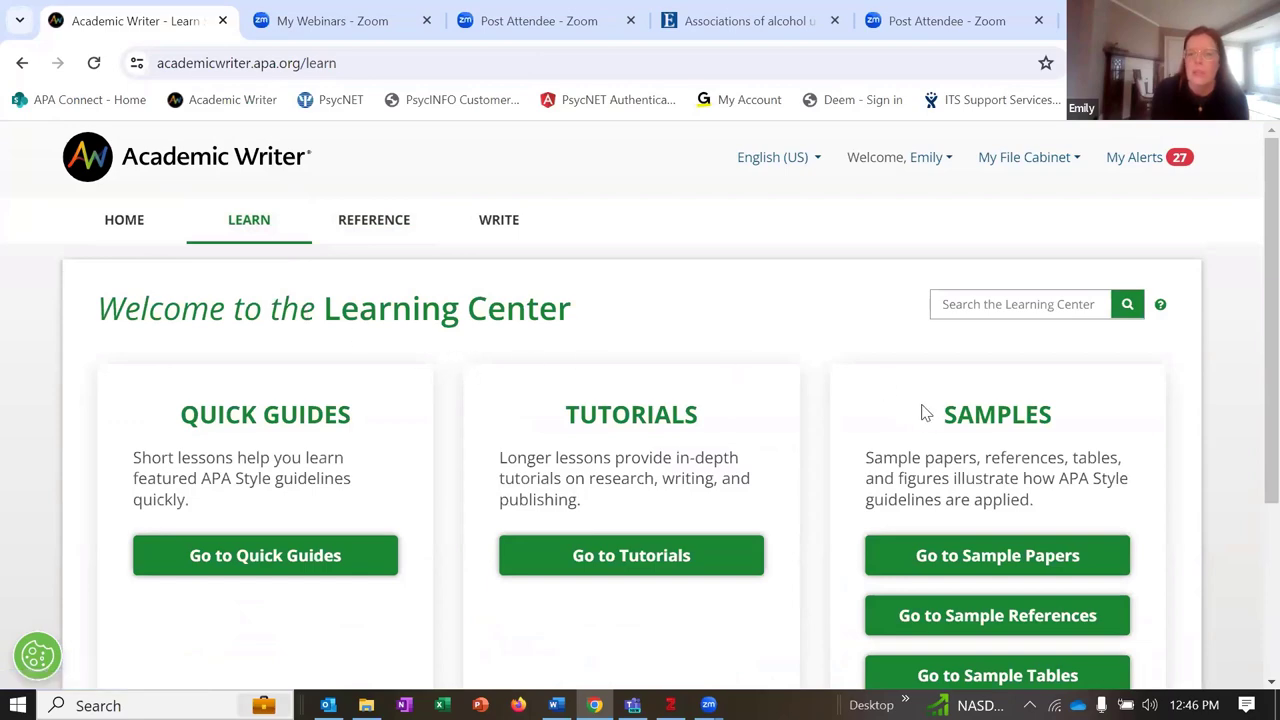
pyautogui.scroll(-2, 893, 358)
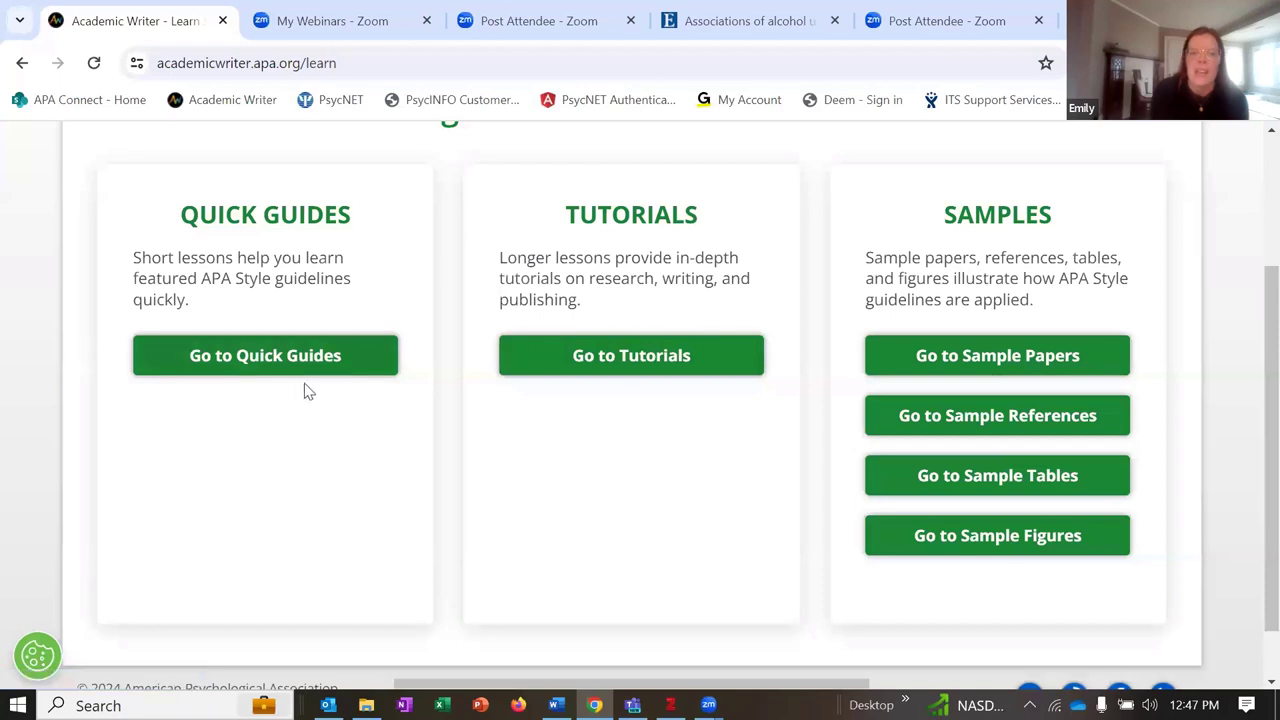
pyautogui.click(180, 363)
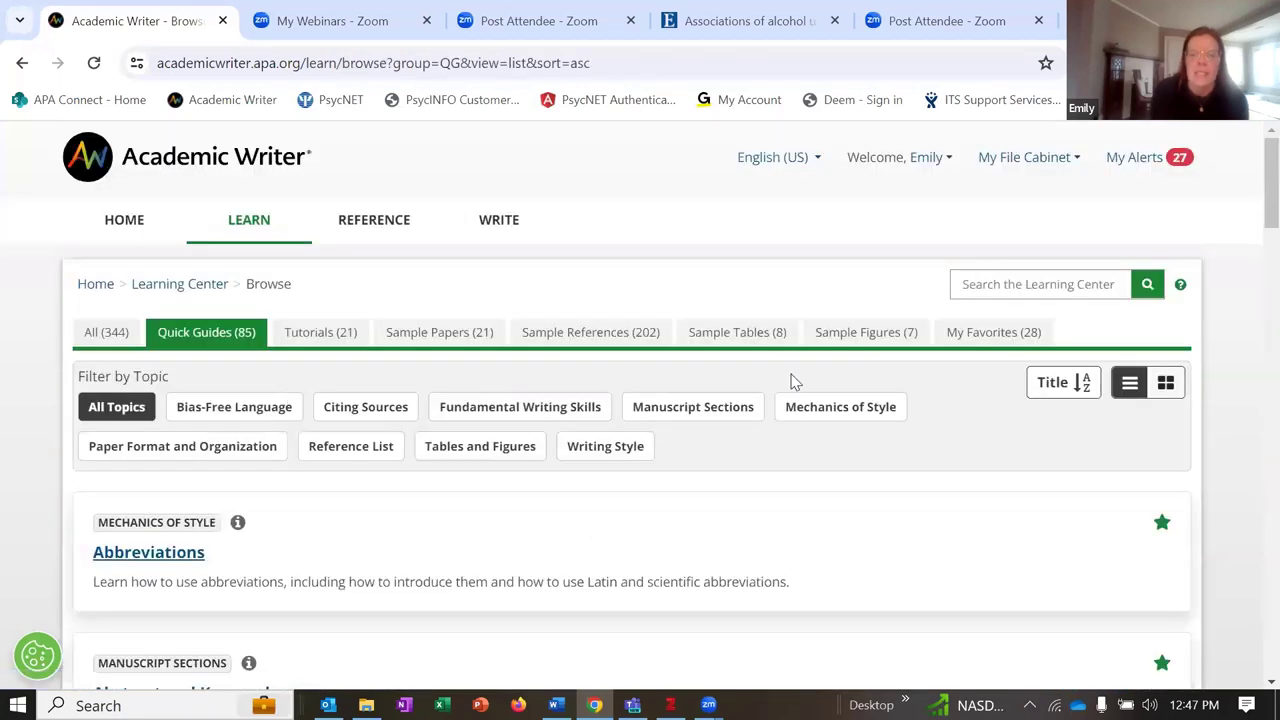
pyautogui.click(345, 450)
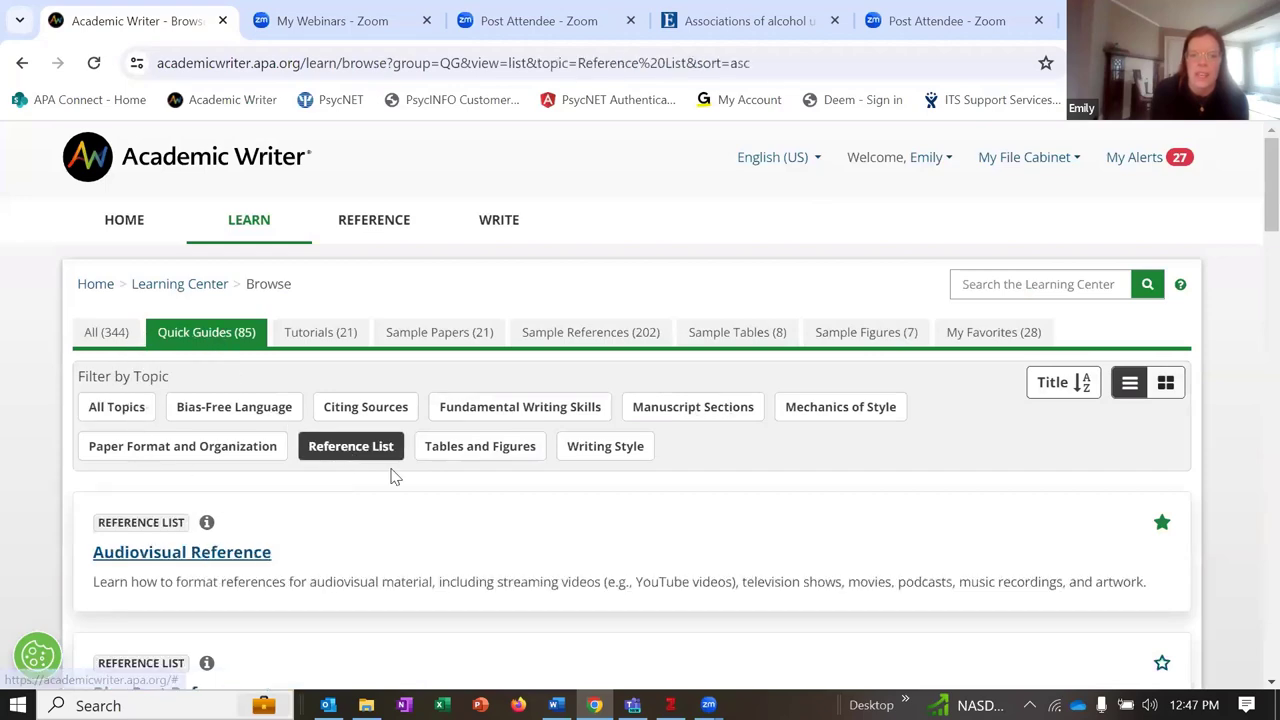
# Look through the reference list guides, including DOIs and URLs and Journal Article Reference, and return to the topic filters
pyautogui.scroll(-5, 450, 555)
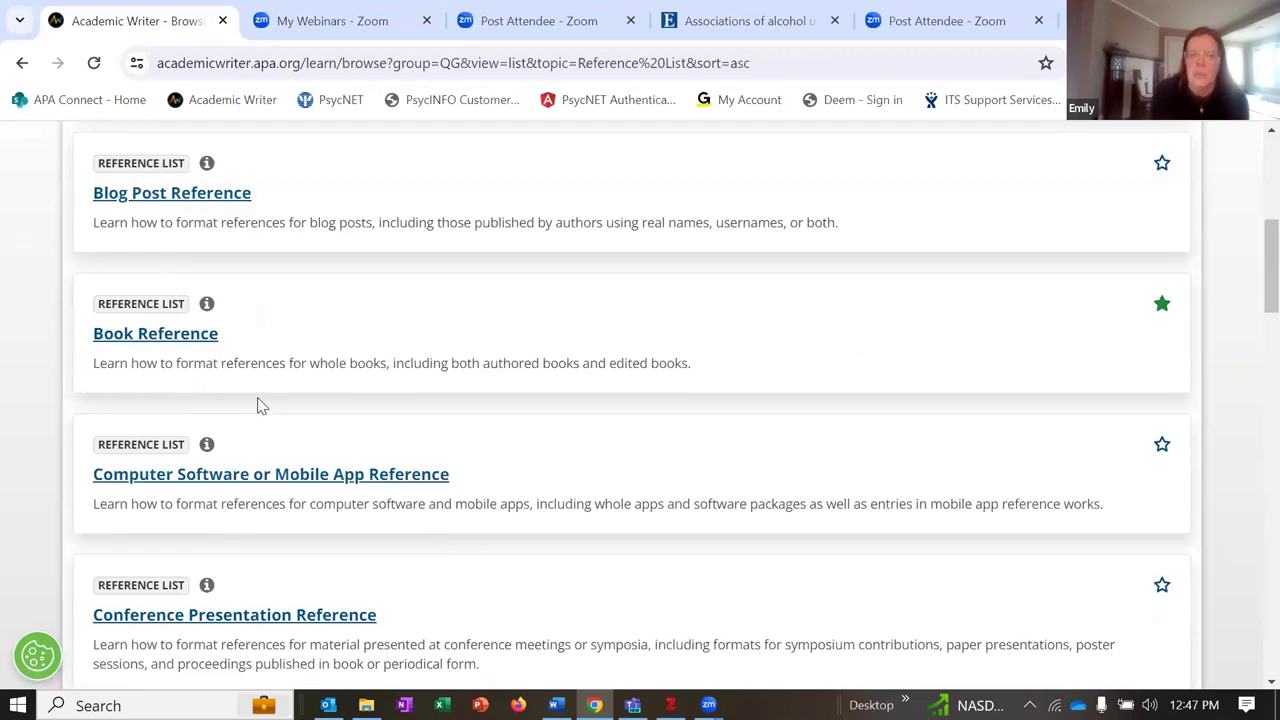
pyautogui.scroll(-4, 257, 405)
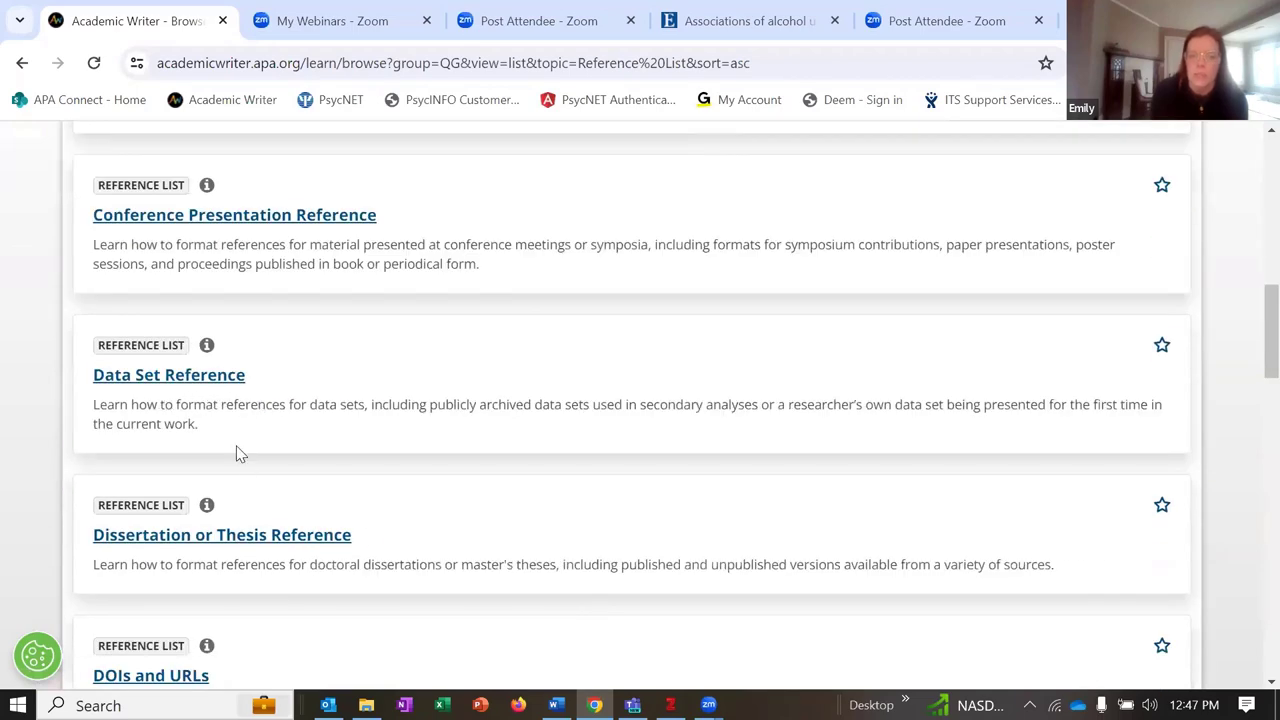
pyautogui.scroll(-1, 270, 513)
pyautogui.scroll(-1, 180, 497)
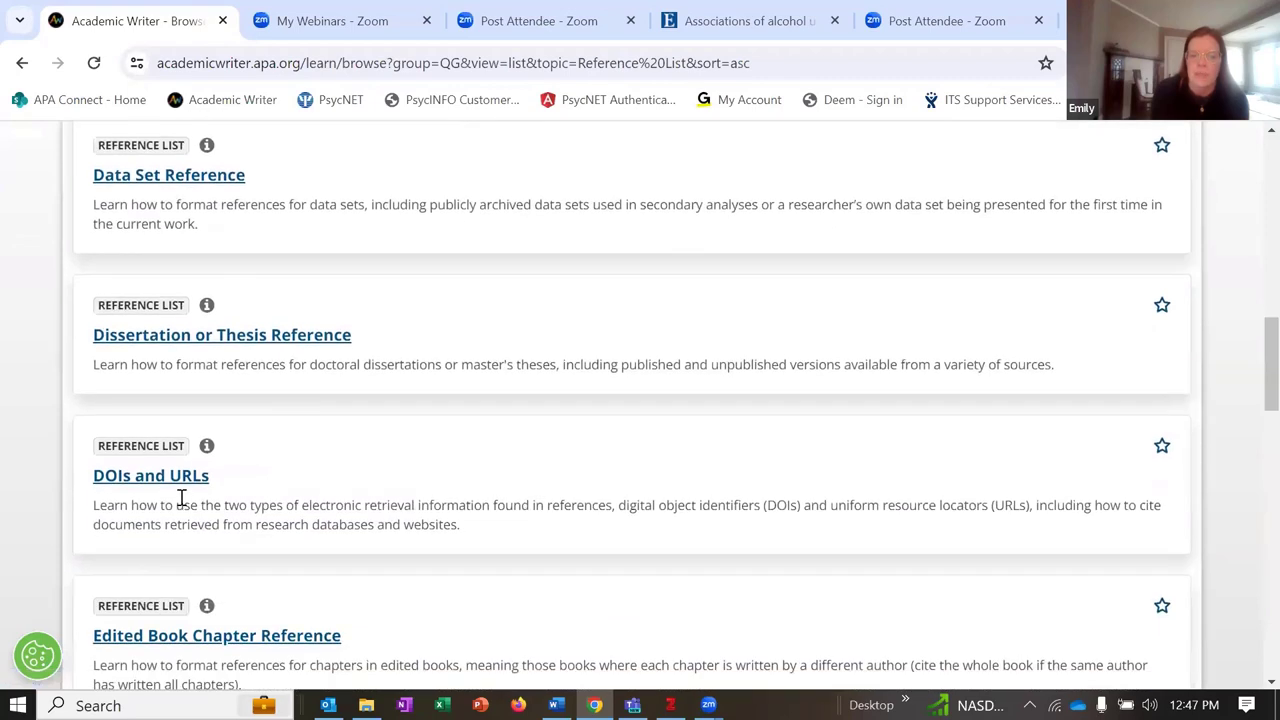
pyautogui.scroll(-2, 226, 474)
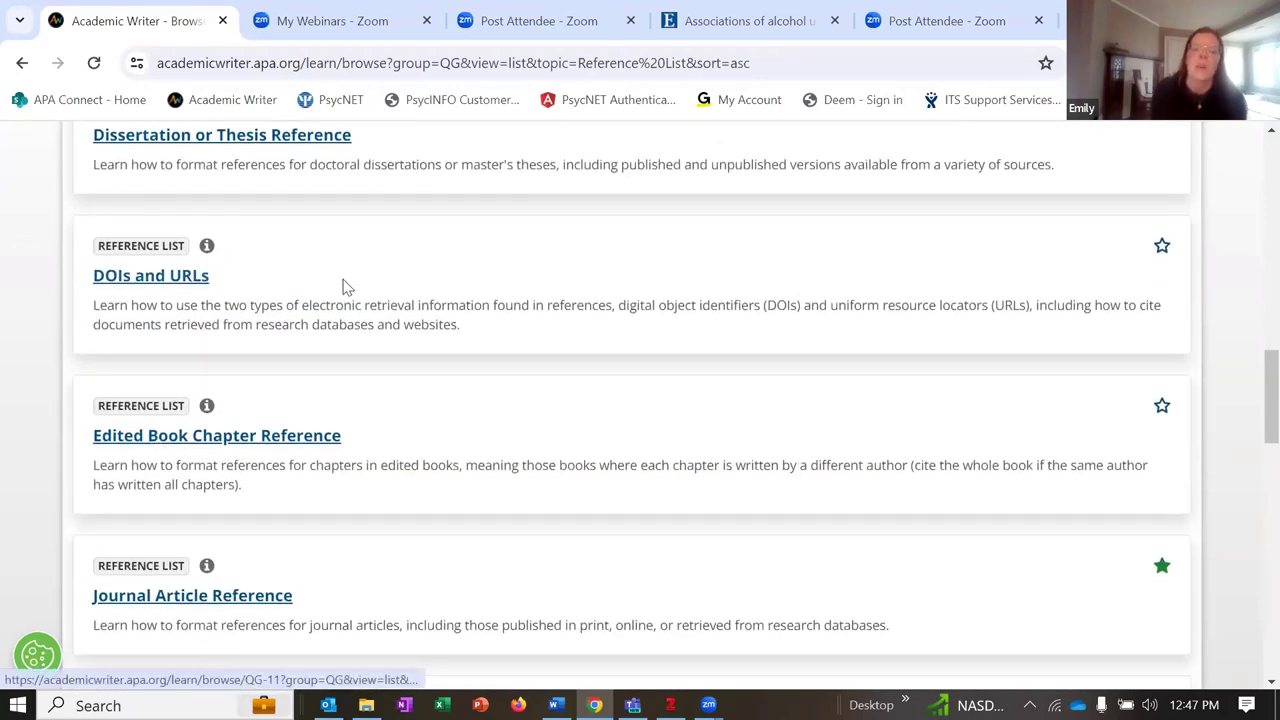
pyautogui.scroll(-3, 348, 300)
pyautogui.scroll(15, 348, 310)
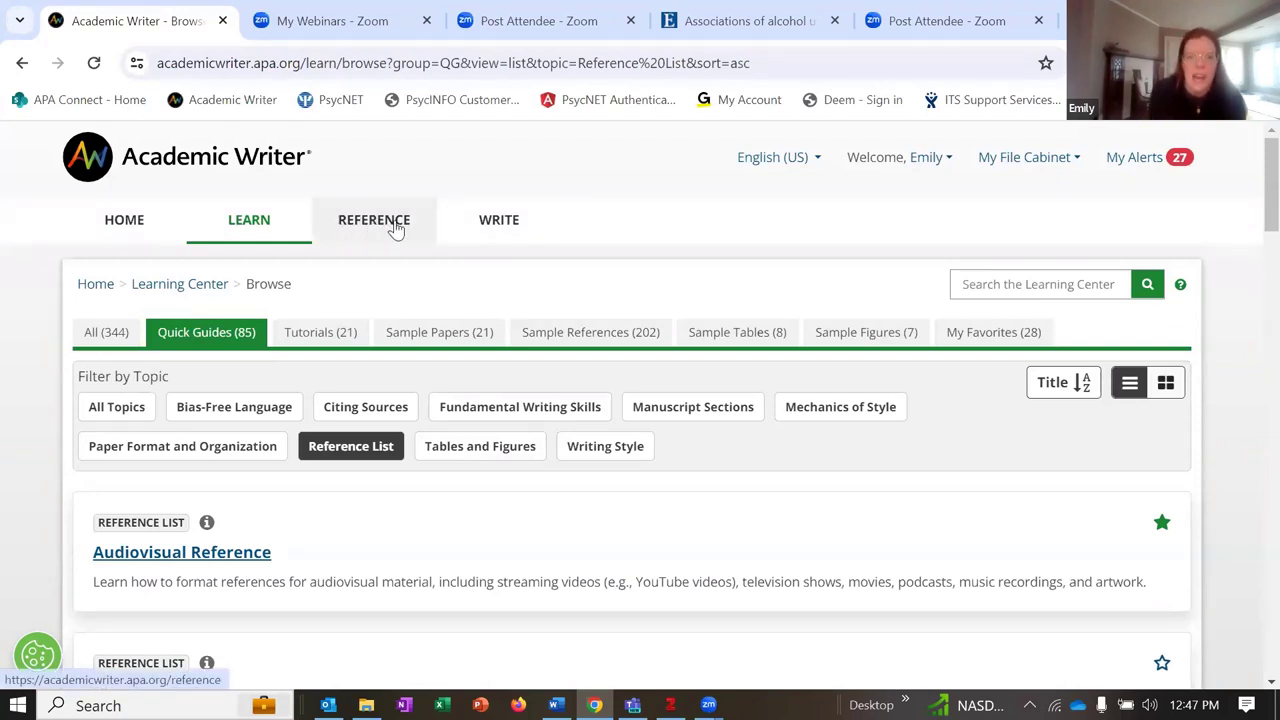
# Open the Writing Center and look over the options for starting a new paper or working on a saved one
pyautogui.click(508, 226)
pyautogui.scroll(-3, 820, 335)
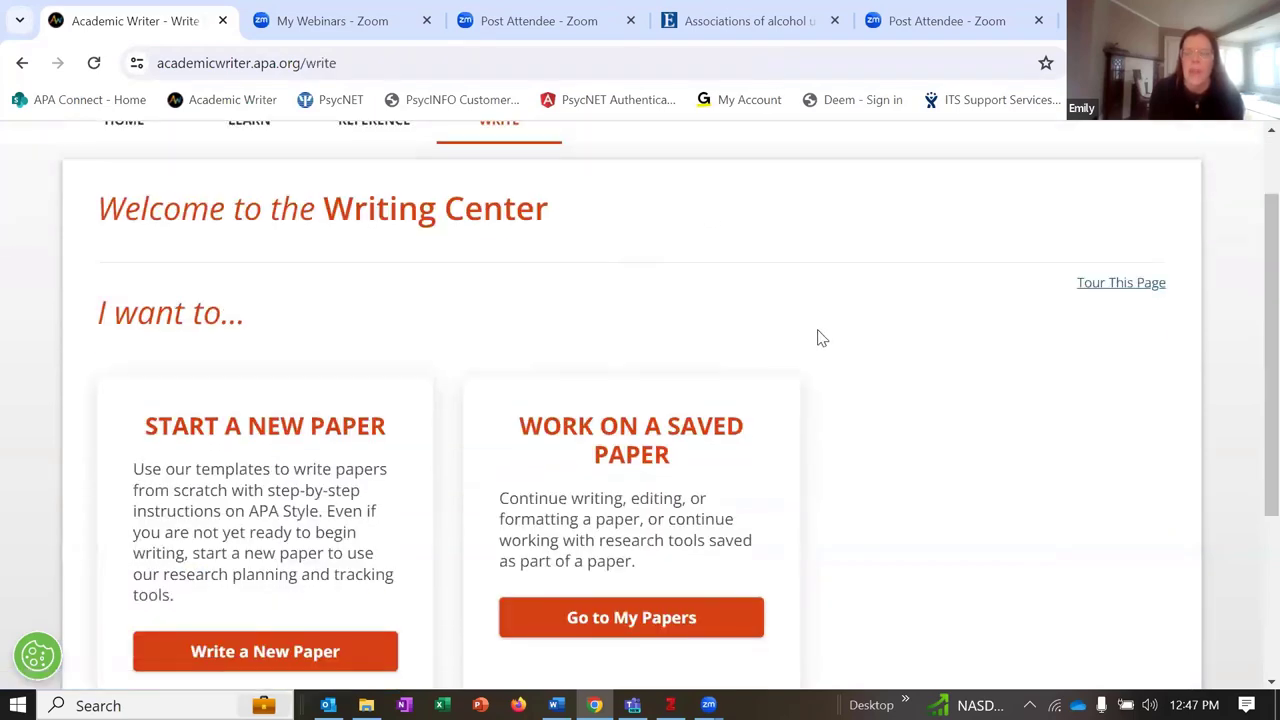
pyautogui.scroll(3, 800, 345)
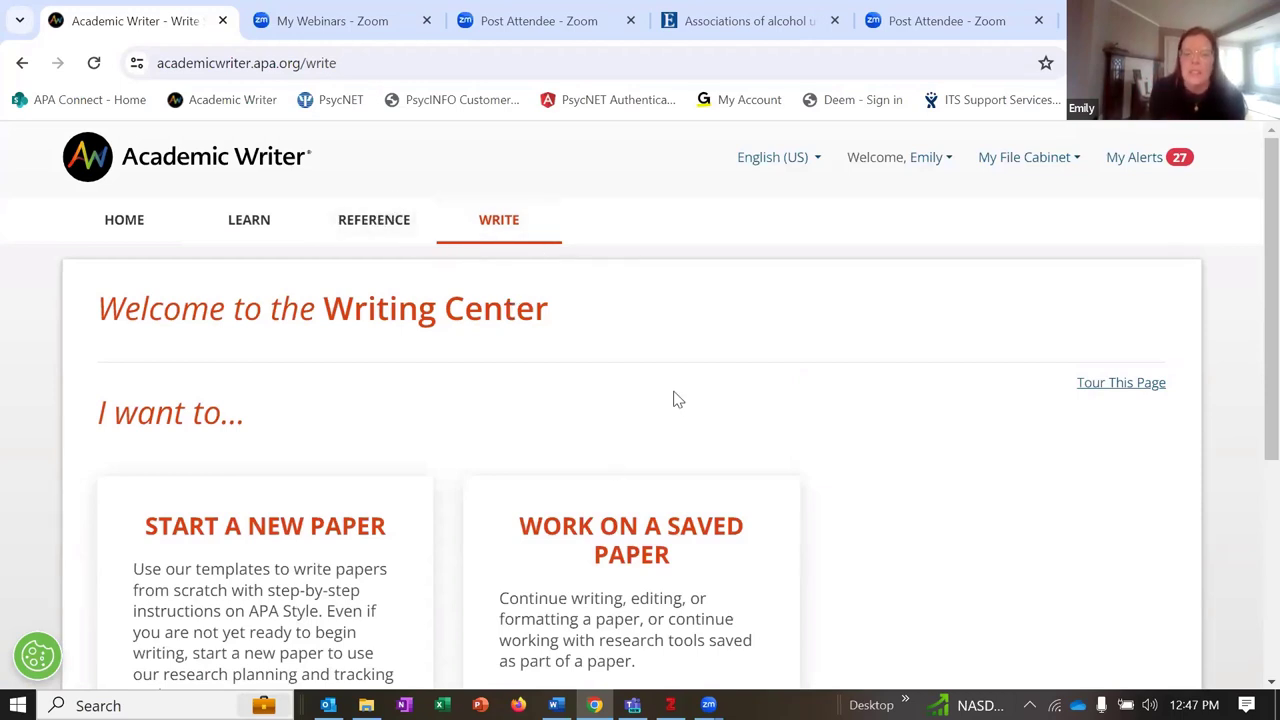
pyautogui.scroll(-1, 684, 398)
pyautogui.scroll(-3, 684, 398)
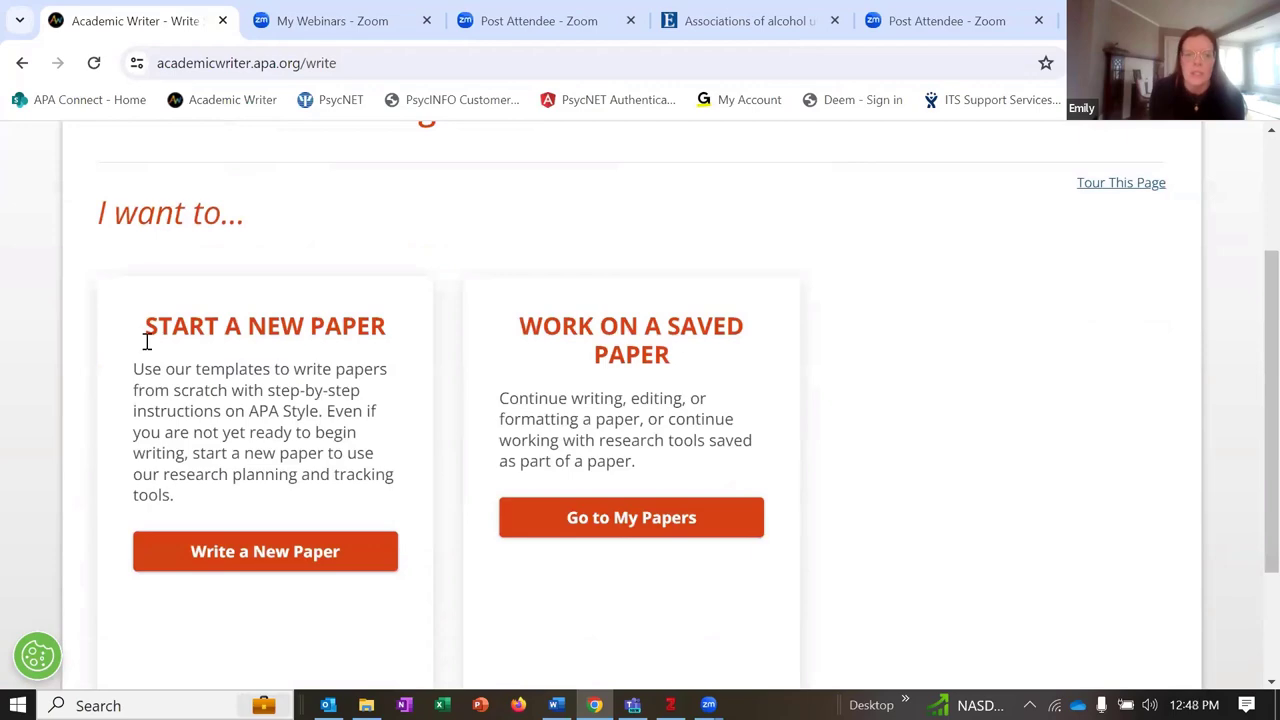
# Open the saved paper "What Are the Benefits of Mindfulness?" from My Papers and dismiss the Focus Mode notice
pyautogui.click(598, 528)
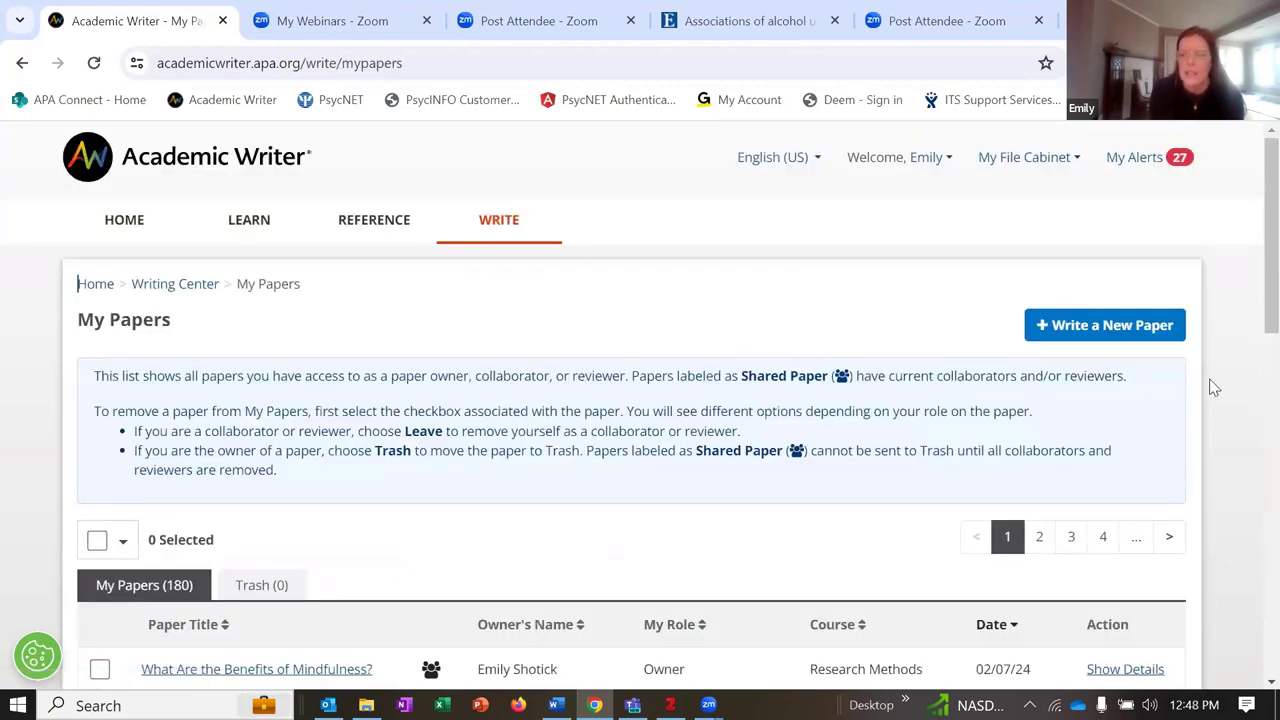
pyautogui.scroll(-5, 1216, 372)
pyautogui.scroll(-1, 341, 323)
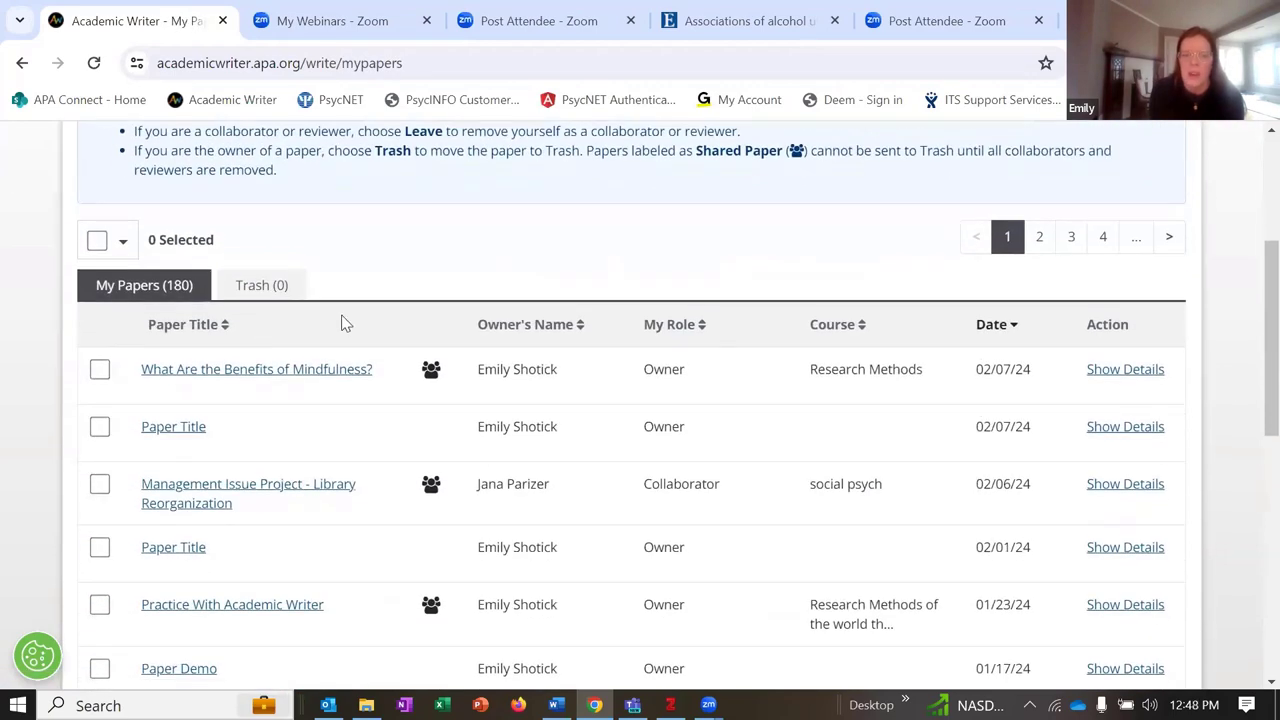
pyautogui.click(213, 370)
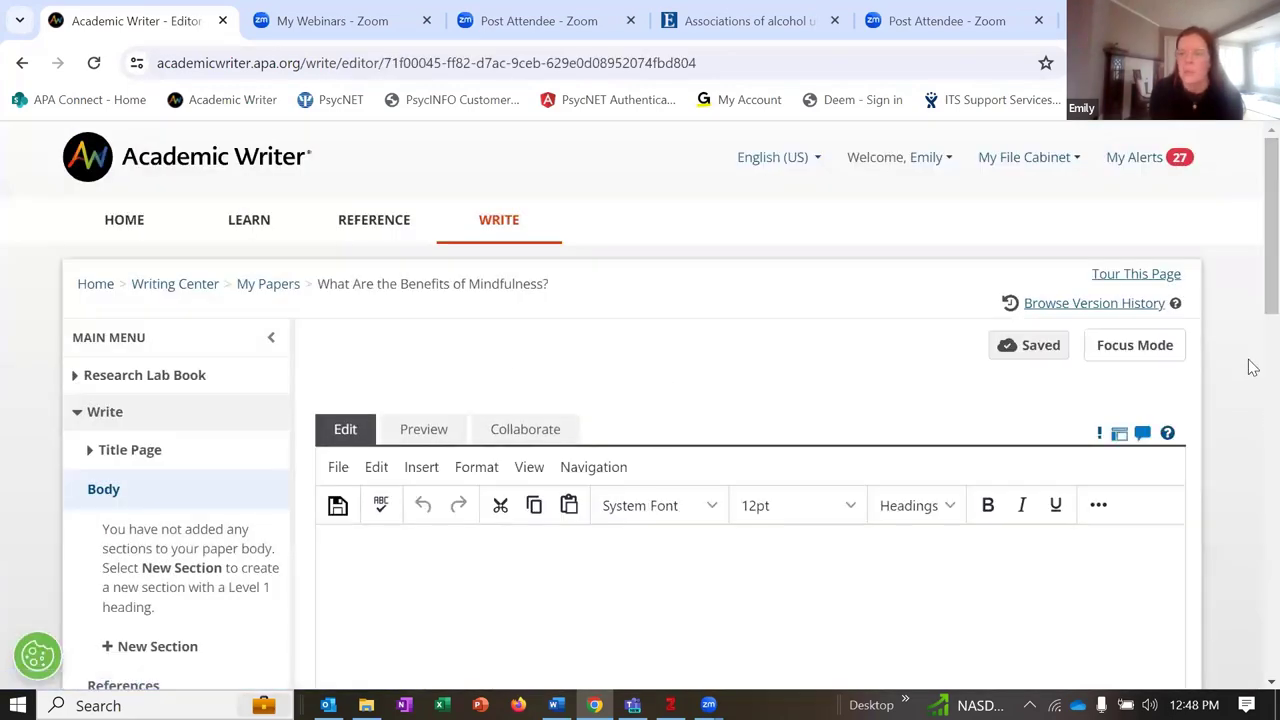
pyautogui.scroll(-3, 1248, 363)
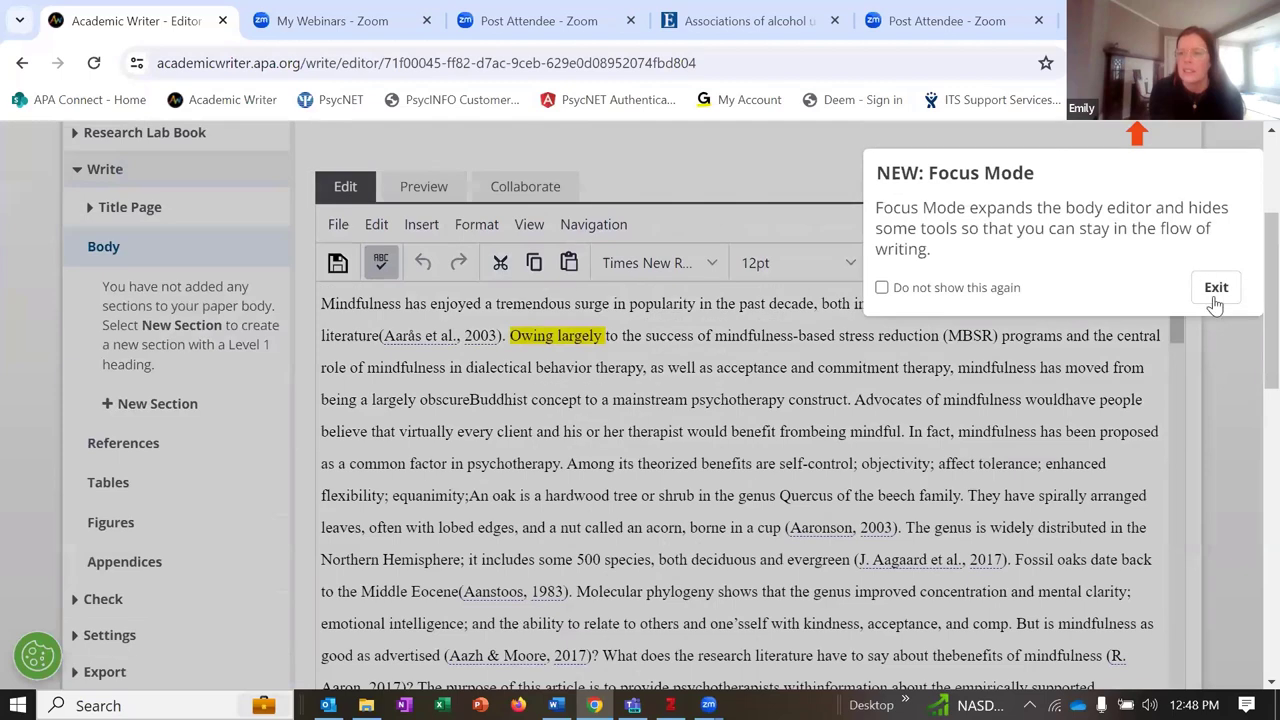
pyautogui.click(1216, 290)
# Look over the paper's body text with its in-text citations and the section outline
pyautogui.scroll(-3, 1237, 391)
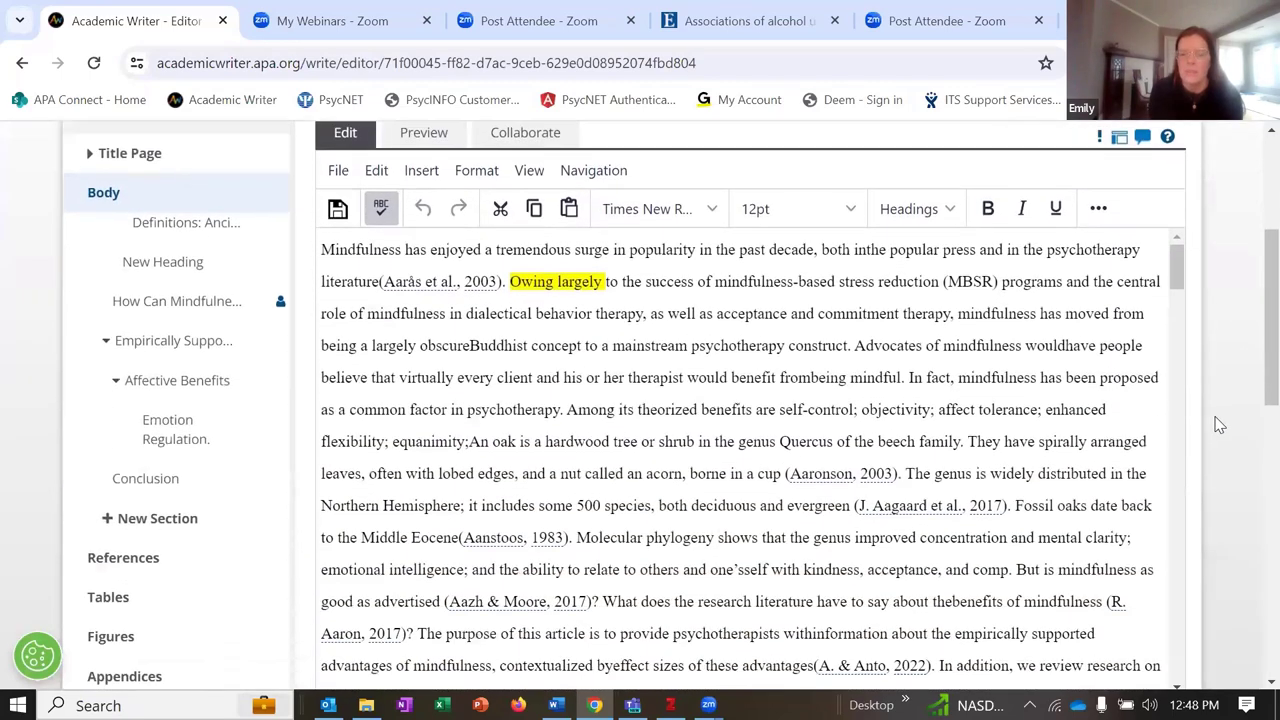
pyautogui.scroll(-1, 1219, 400)
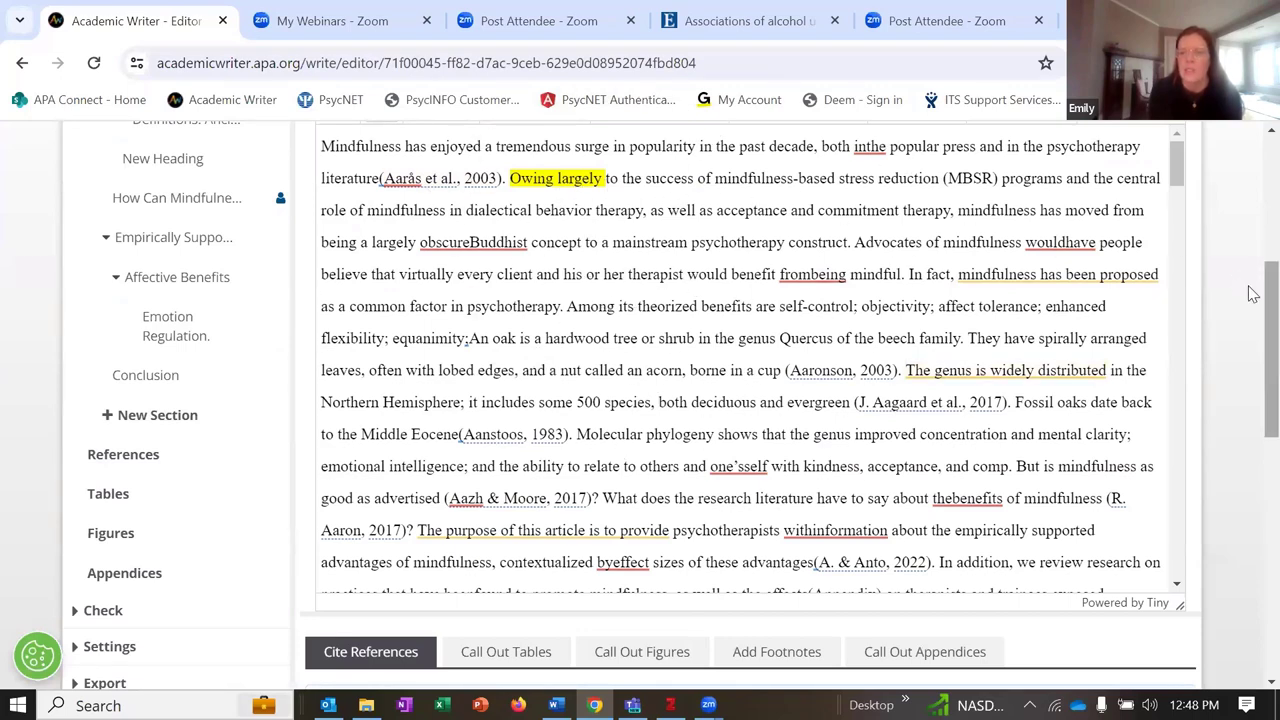
pyautogui.scroll(1, 112, 228)
pyautogui.scroll(1, 112, 228)
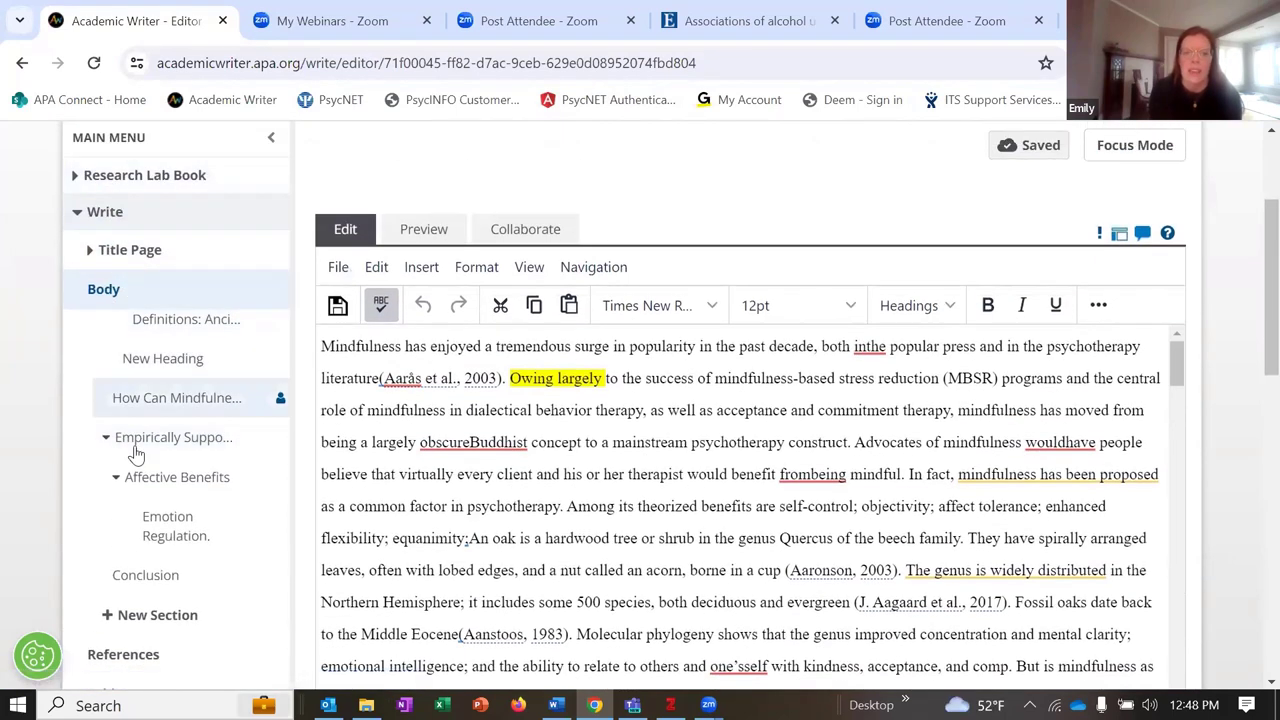
# Examine the Cite References area below the editor, including the Paper Reference List and its cited entries
pyautogui.scroll(-2, 1212, 402)
pyautogui.scroll(-3, 1216, 402)
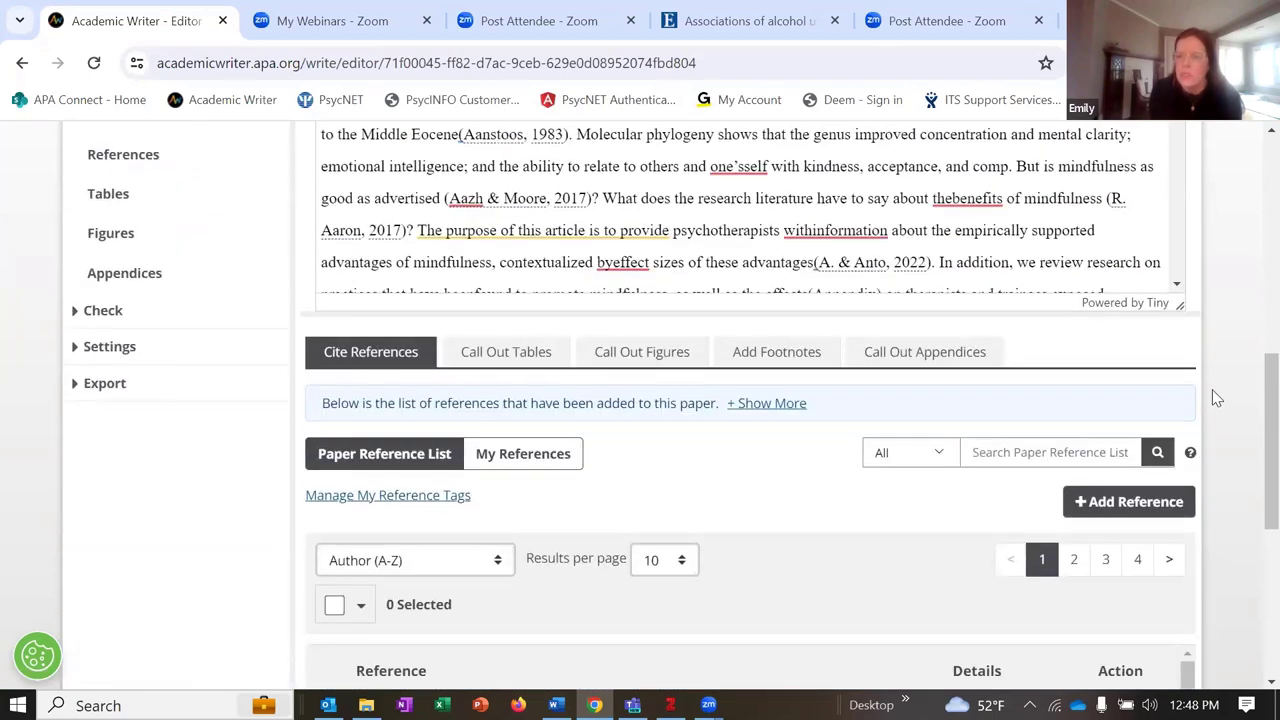
pyautogui.scroll(-1, 1212, 397)
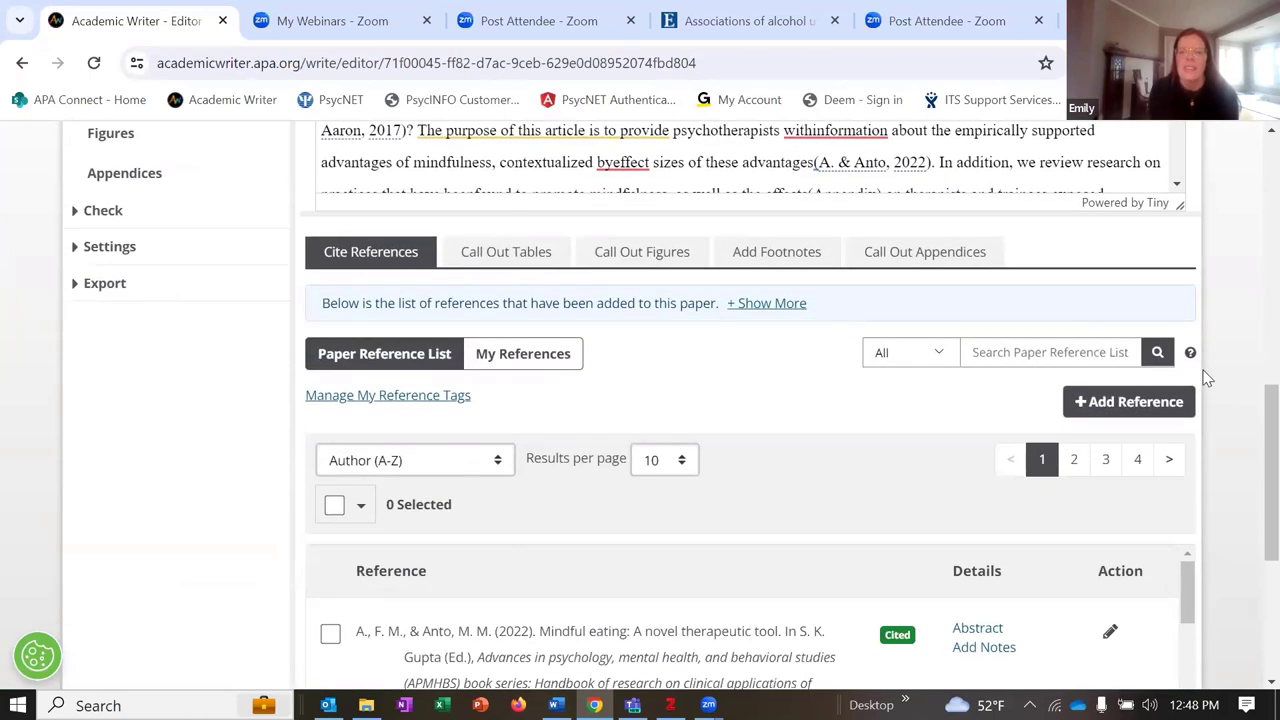
pyautogui.scroll(-1, 1208, 380)
pyautogui.scroll(-2, 1208, 372)
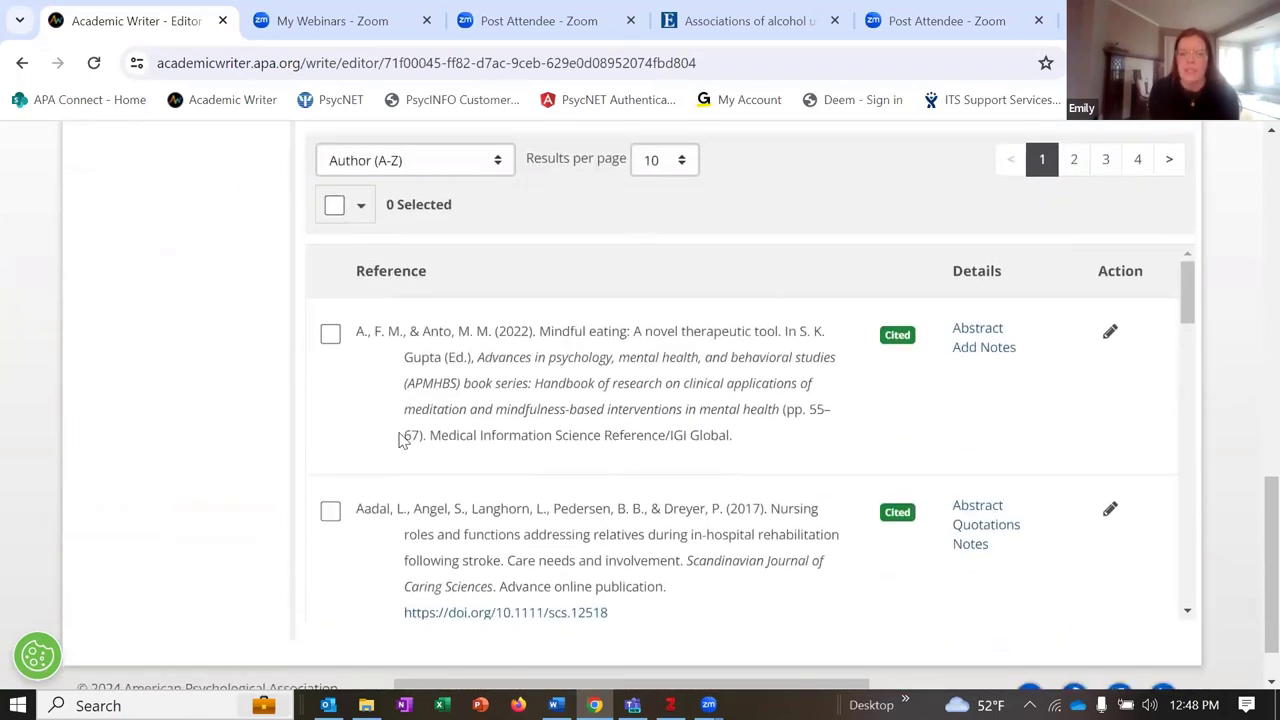
pyautogui.scroll(2, 847, 323)
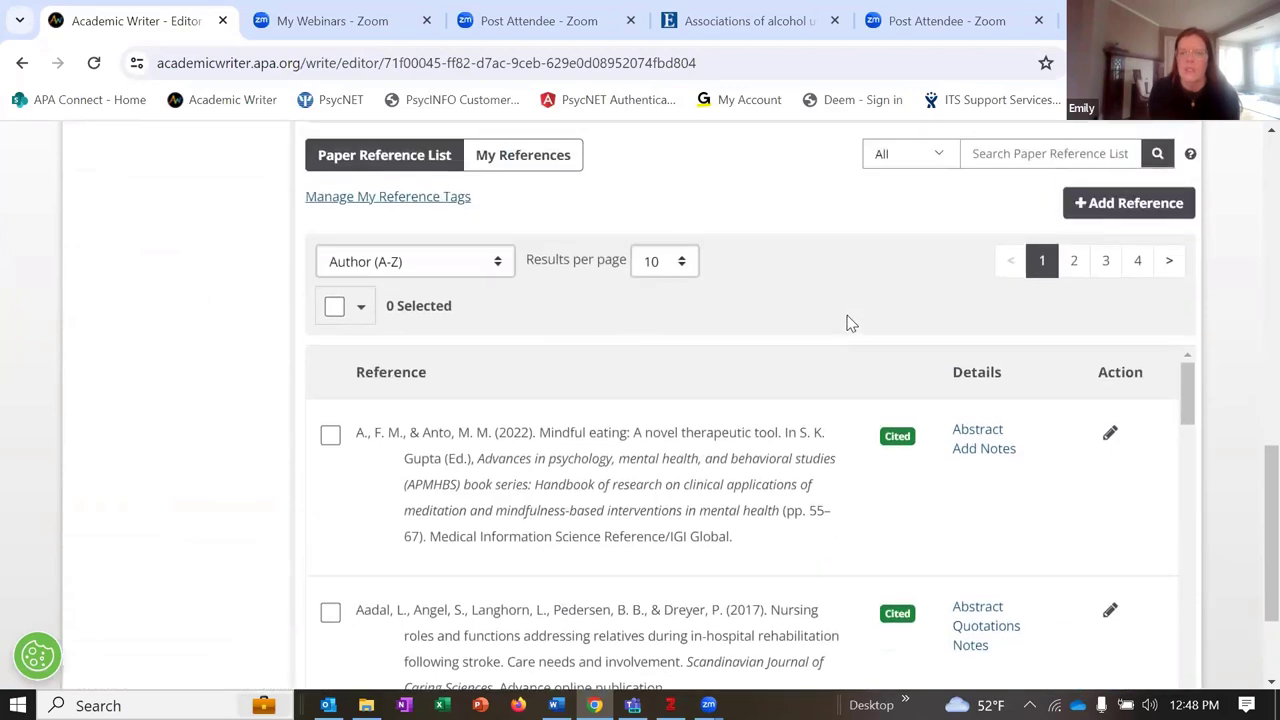
pyautogui.rightClick(837, 322)
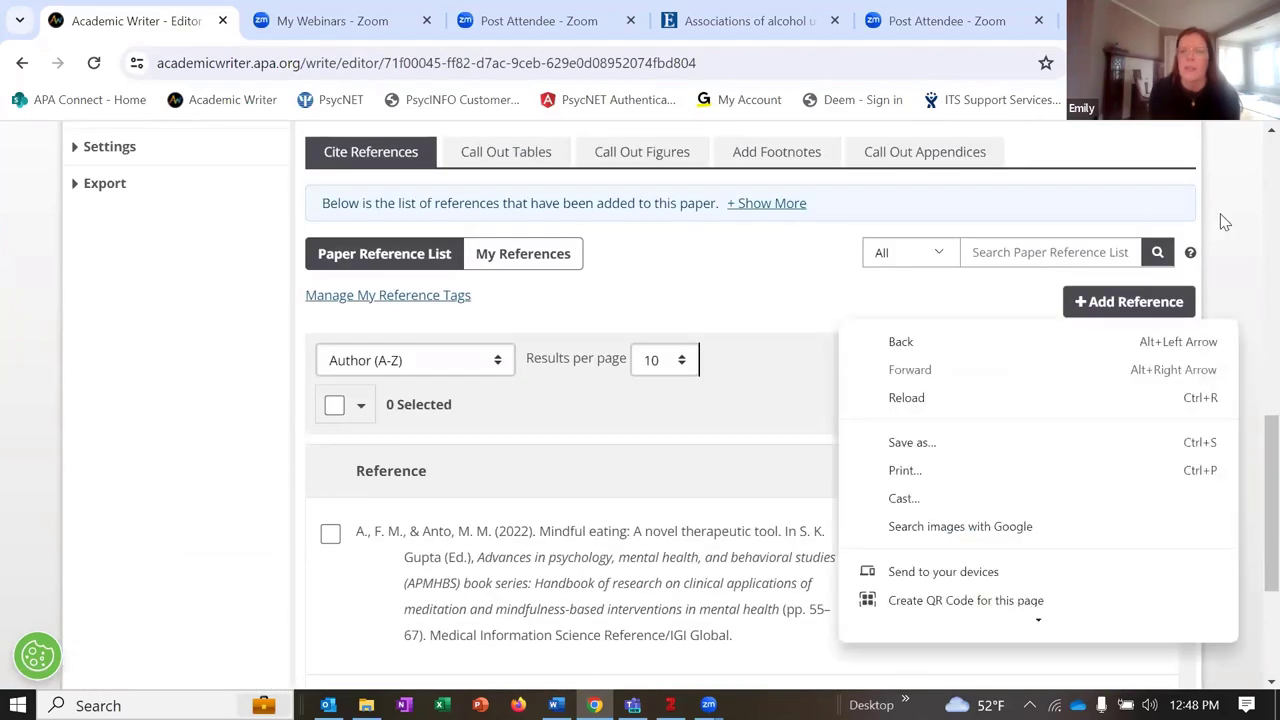
pyautogui.scroll(2, 1224, 218)
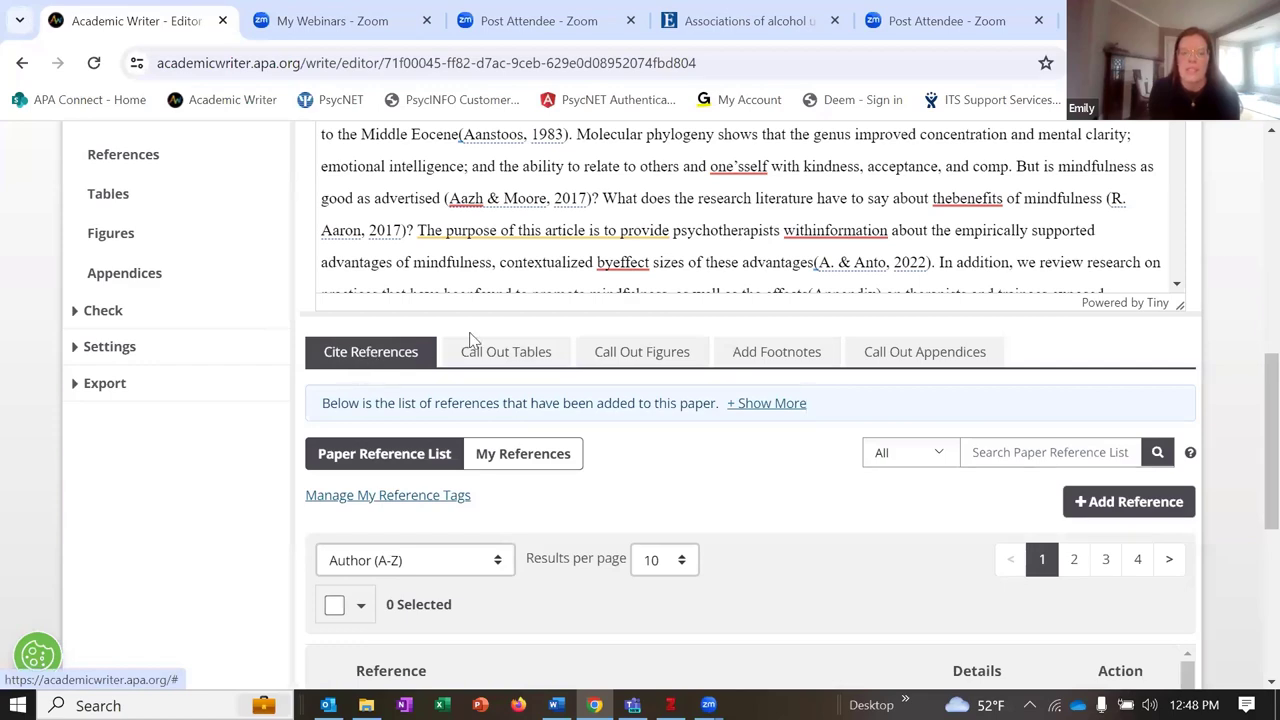
pyautogui.scroll(-2, 877, 491)
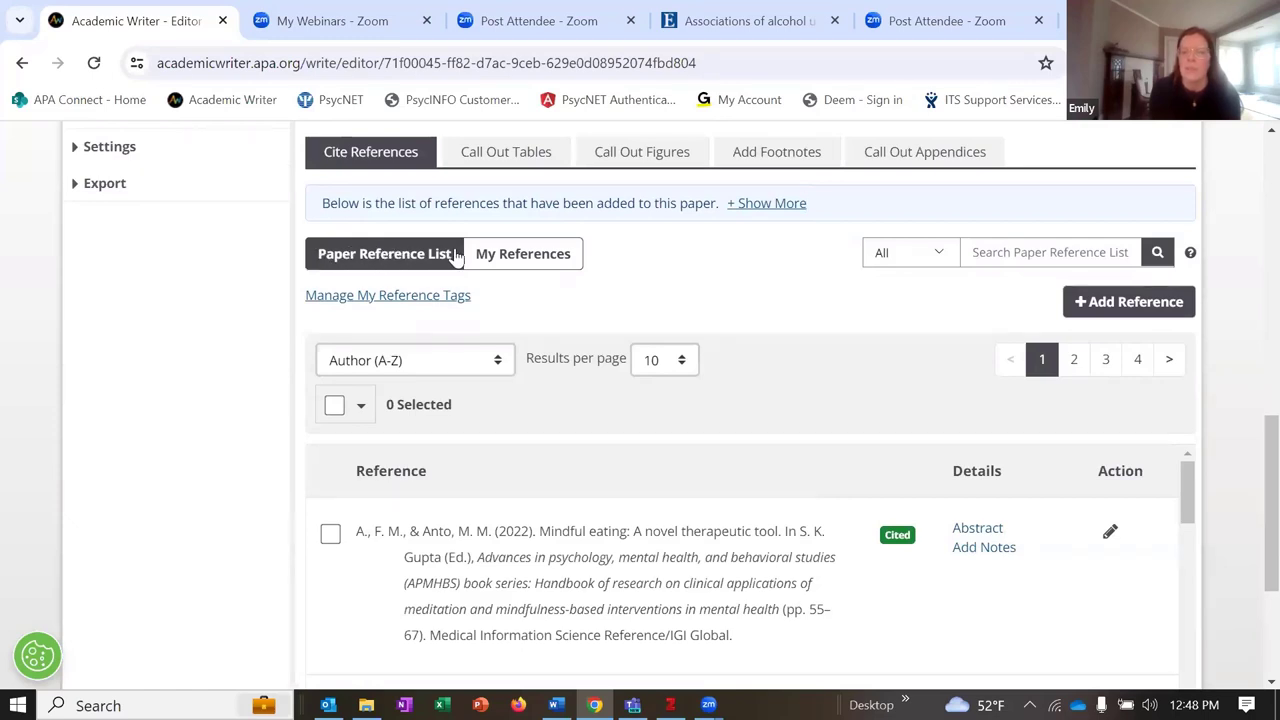
pyautogui.scroll(-1, 878, 343)
pyautogui.scroll(-2, 877, 340)
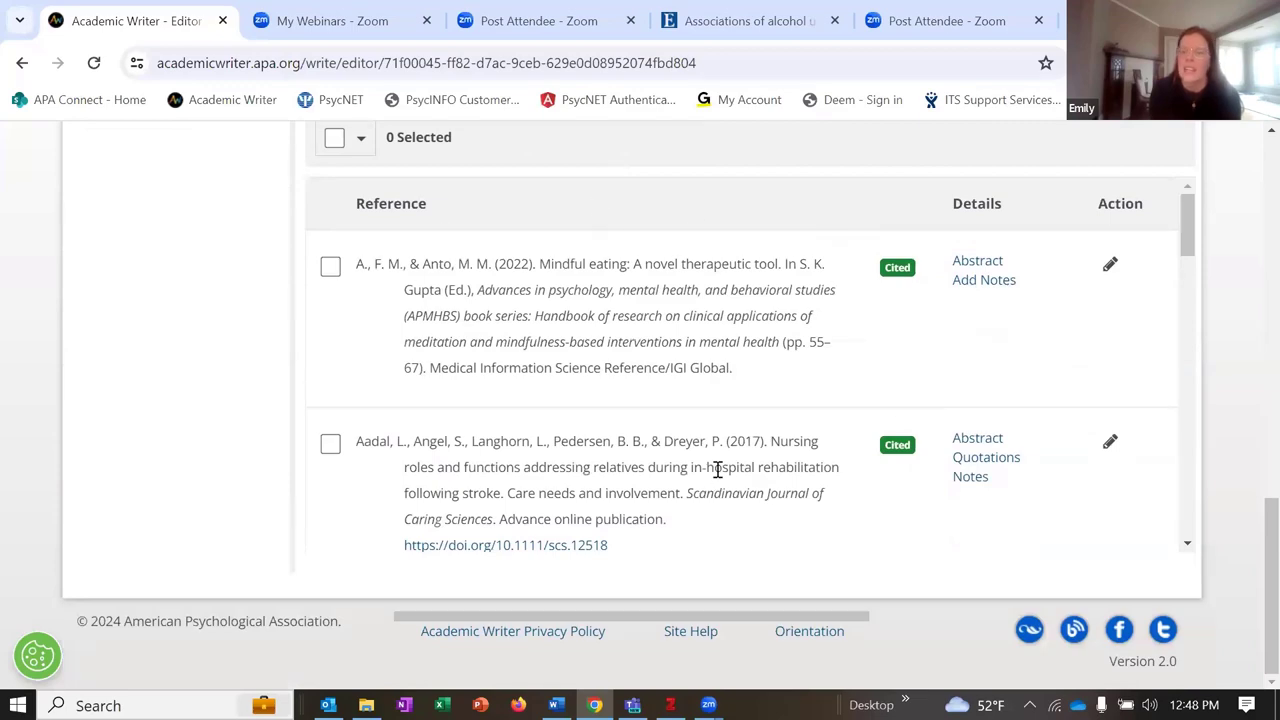
# Preview the formatted paper and page ahead from the title page to the References section on page 11
pyautogui.scroll(4, 708, 444)
pyautogui.scroll(7, 708, 444)
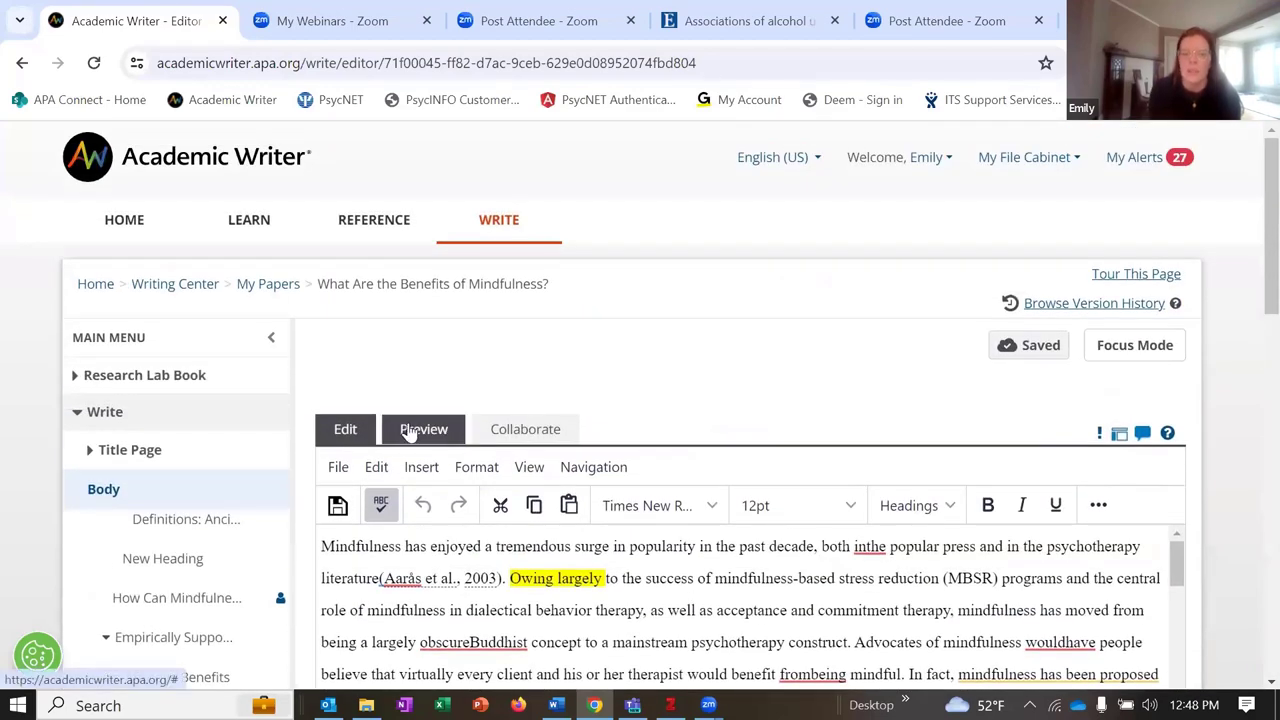
pyautogui.click(413, 436)
pyautogui.scroll(-2, 1228, 384)
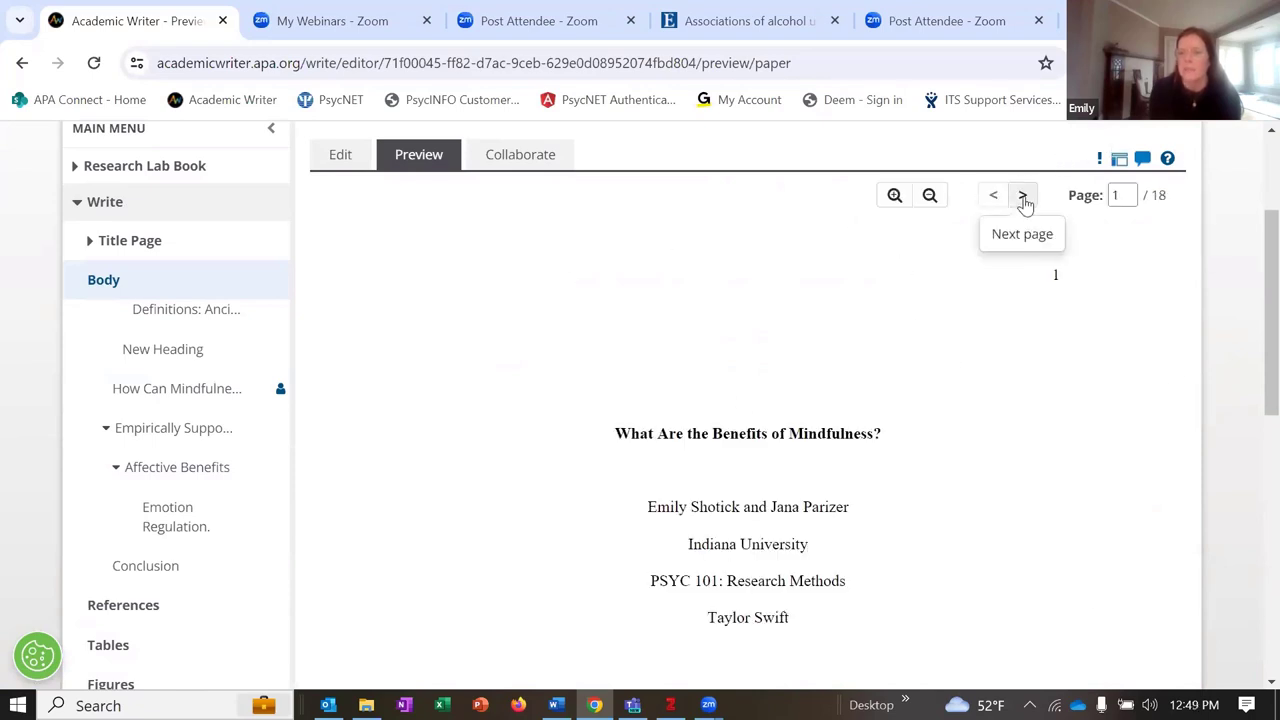
pyautogui.click(1023, 196)
pyautogui.click(1023, 196)
pyautogui.click(1023, 196)
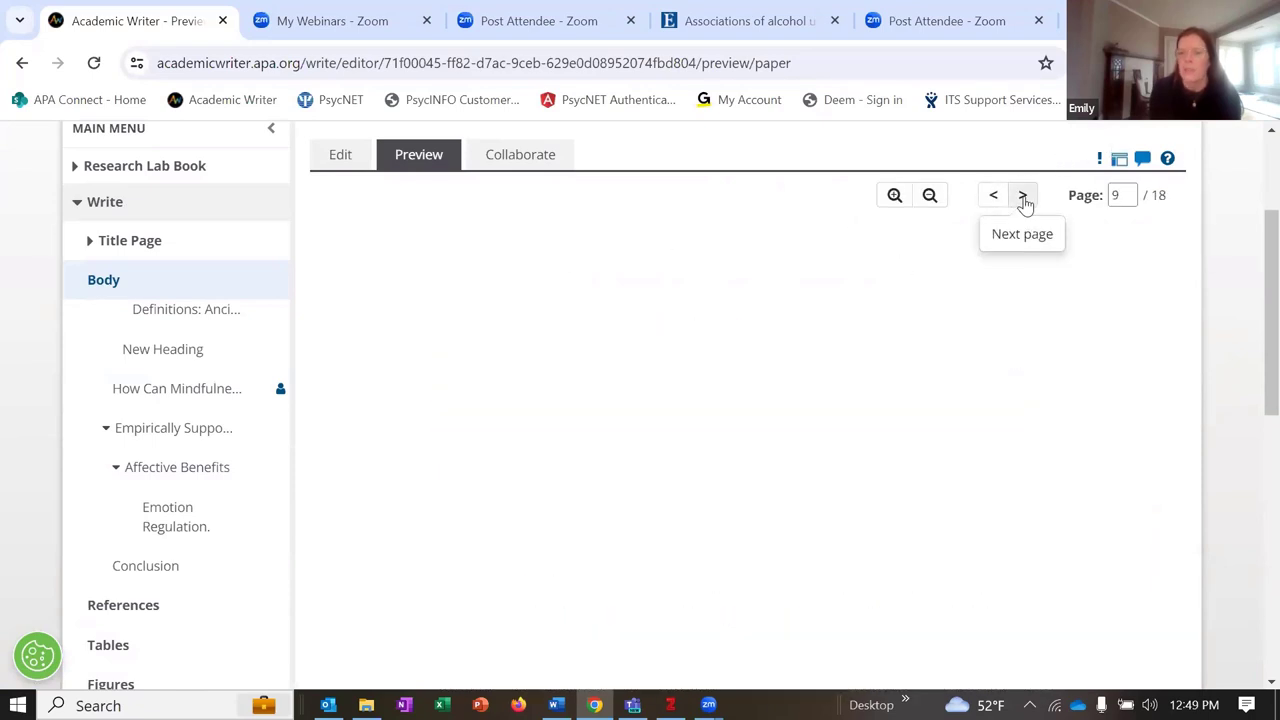
pyautogui.click(1023, 197)
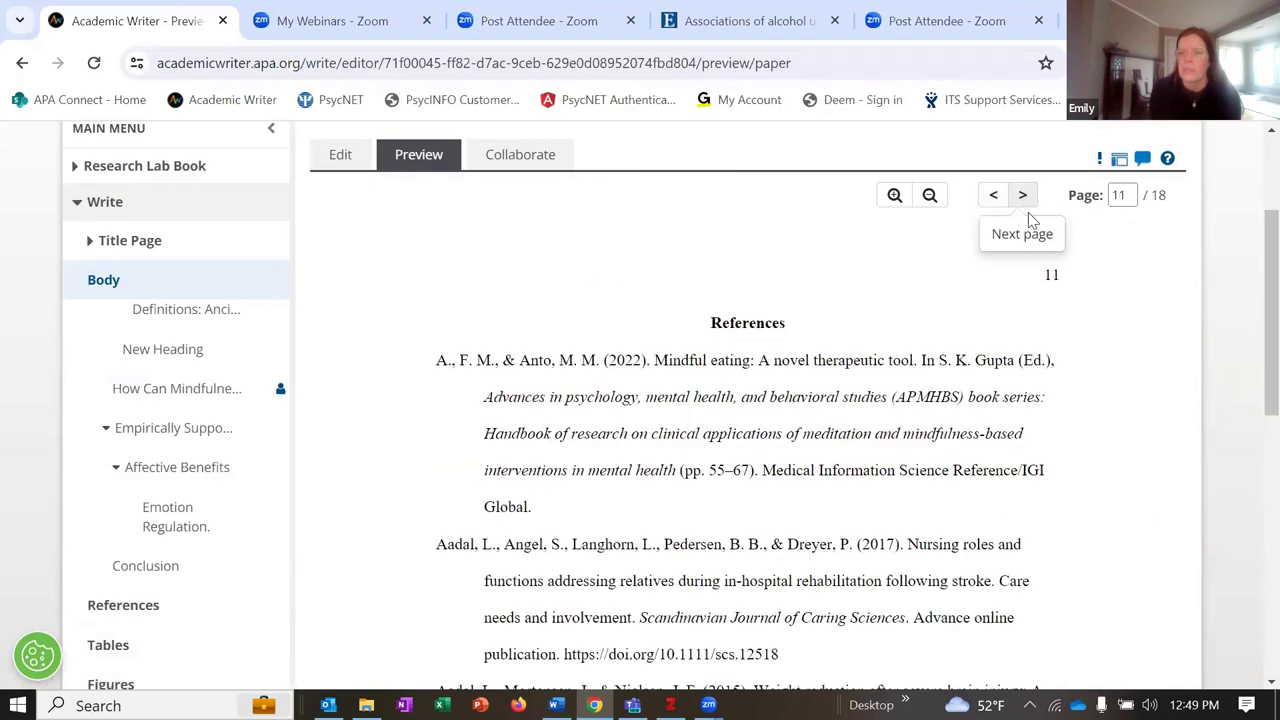
# Examine the formatting of the reference entries on page 11 of the paper preview
pyautogui.scroll(-1, 815, 458)
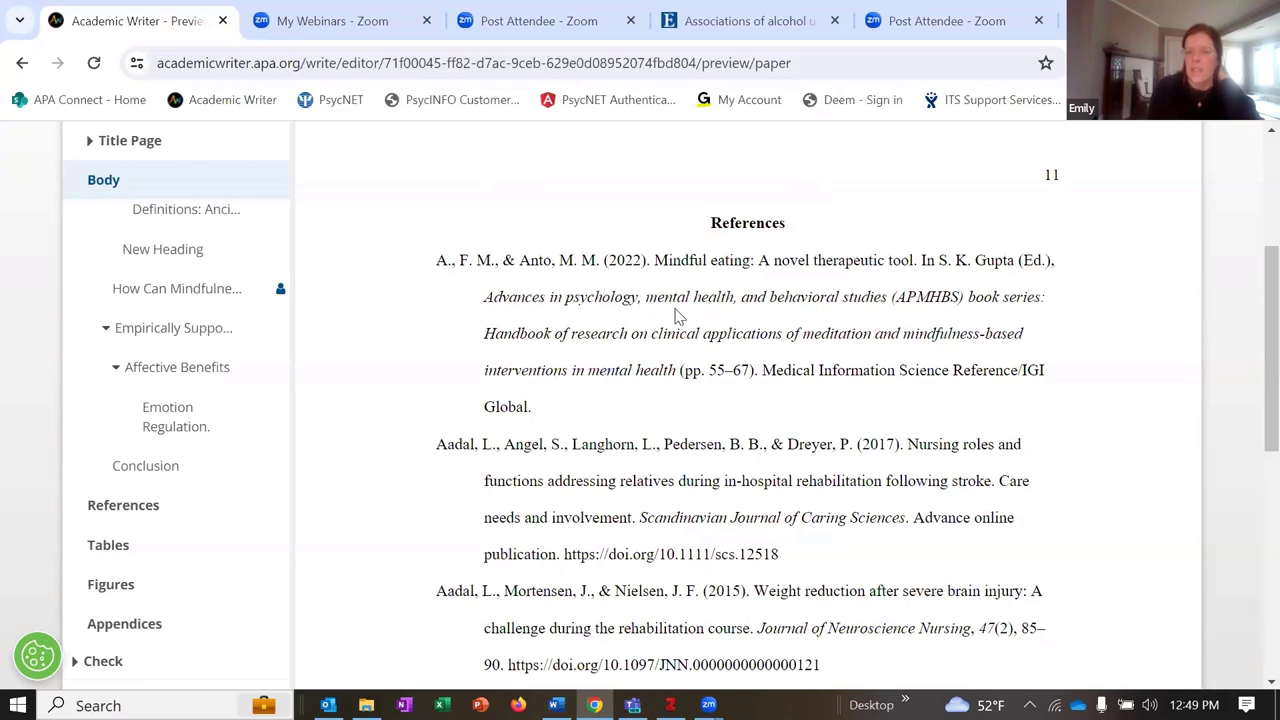
pyautogui.scroll(-2, 860, 345)
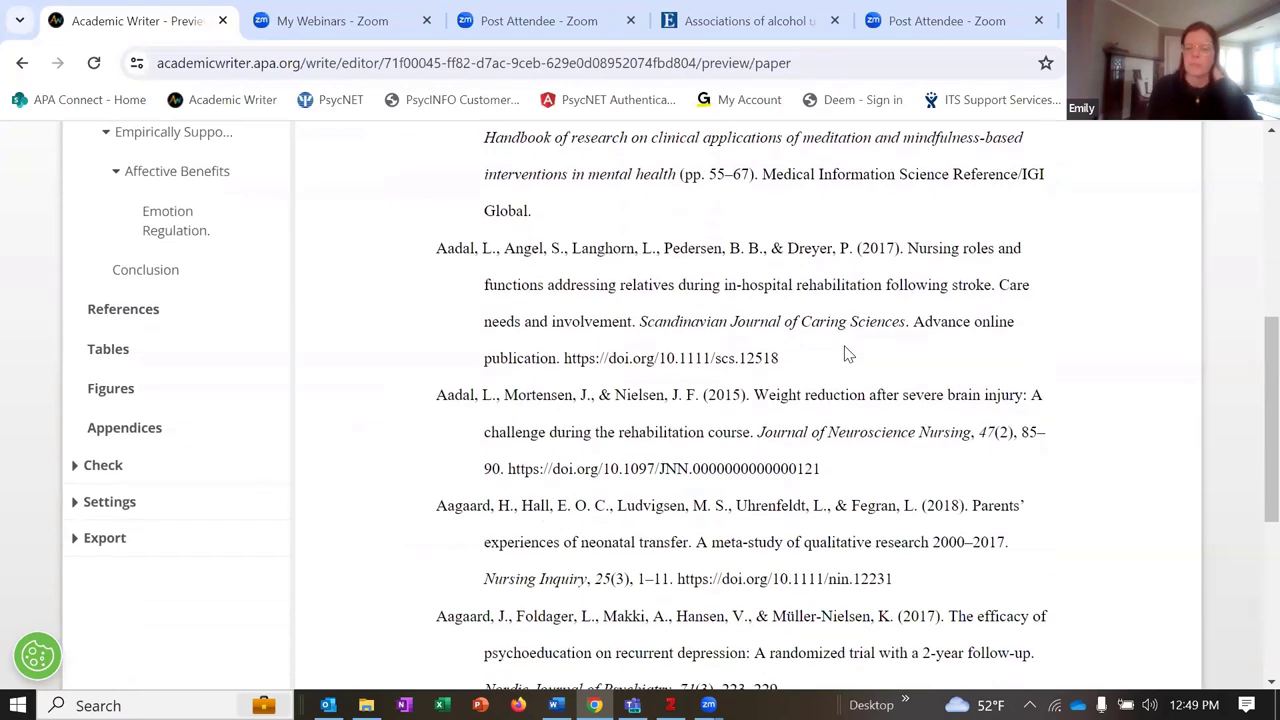
pyautogui.scroll(3, 886, 350)
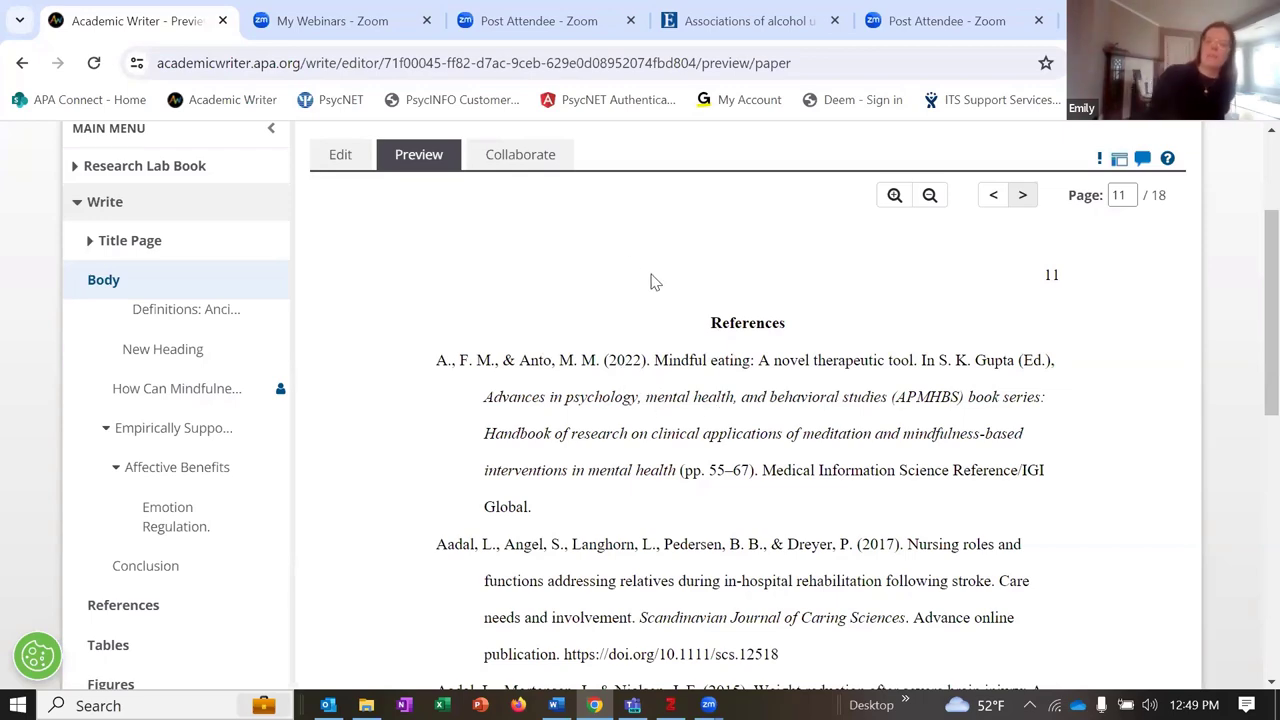
pyautogui.scroll(2, 554, 306)
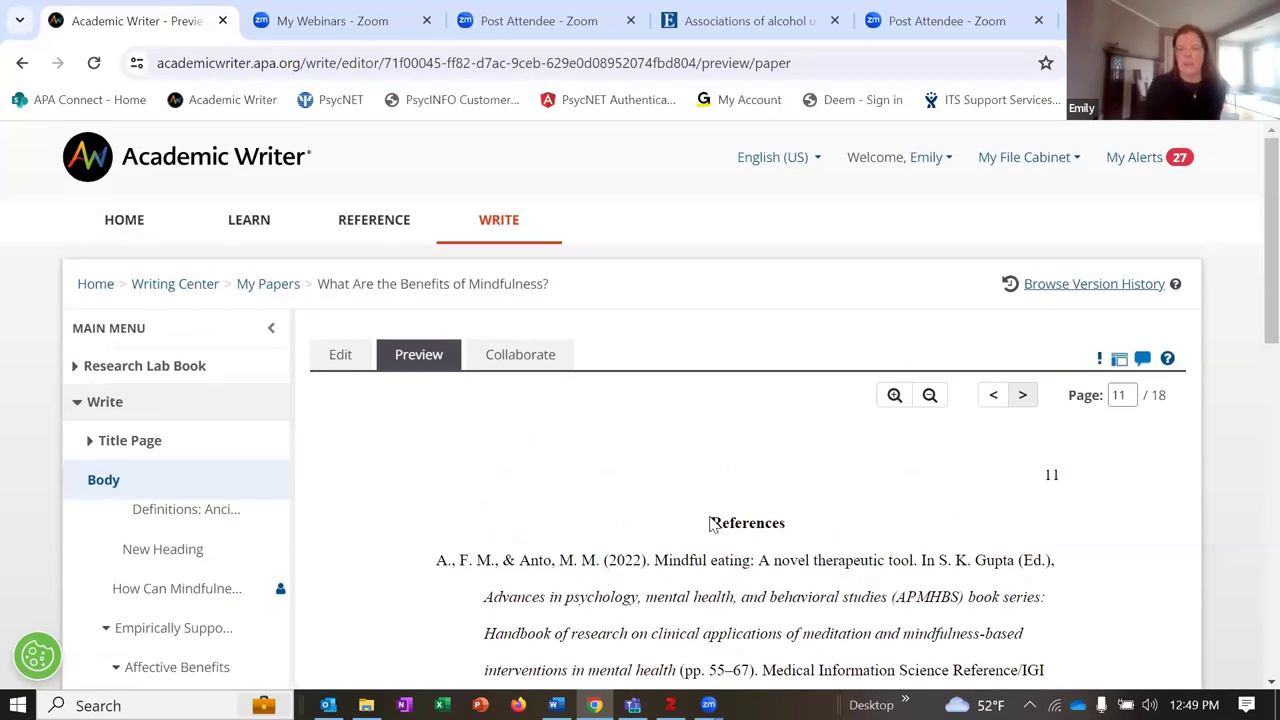
# Return to editing the paper and start adding a reference to its Paper Reference List
pyautogui.click(340, 354)
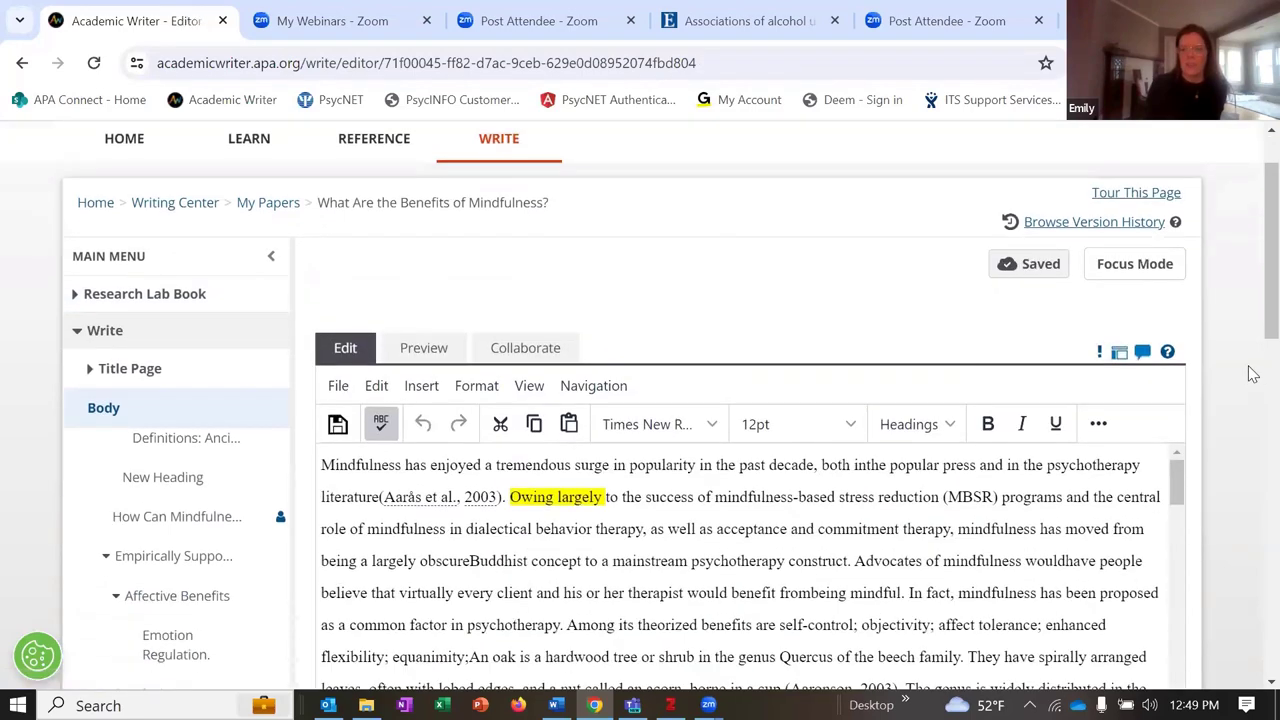
pyautogui.scroll(-1, 475, 530)
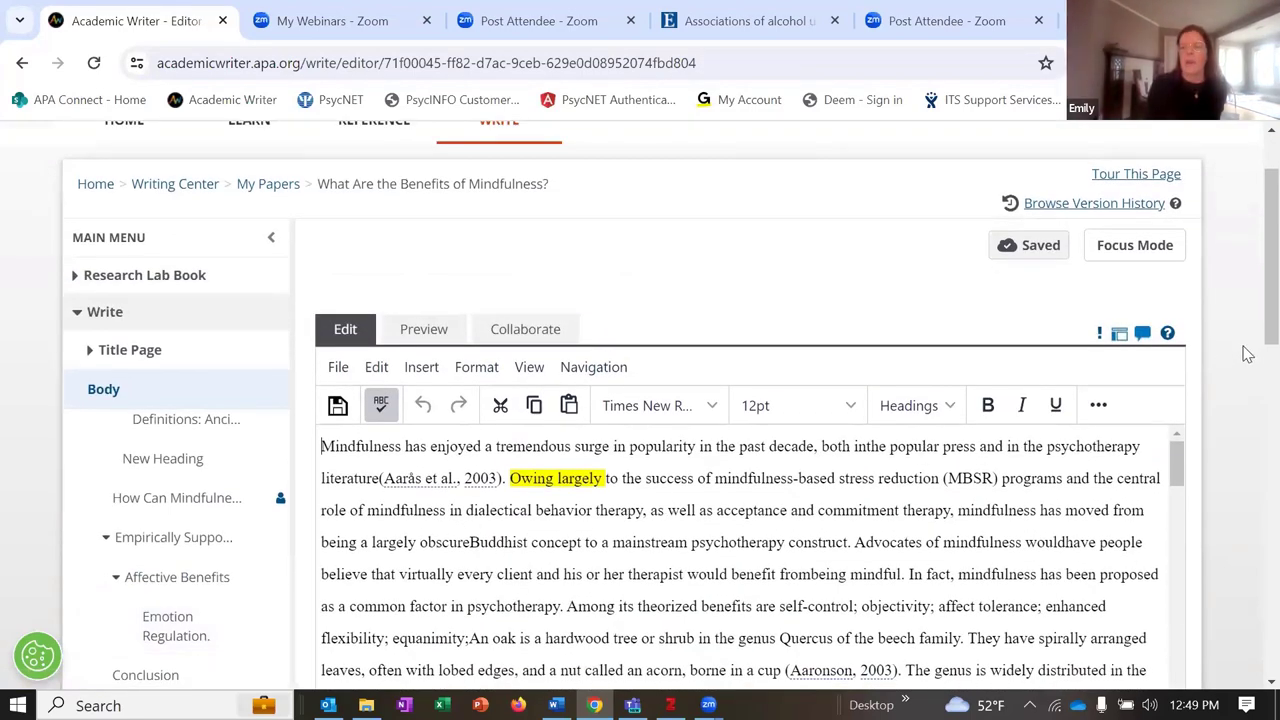
pyautogui.scroll(-10, 1240, 352)
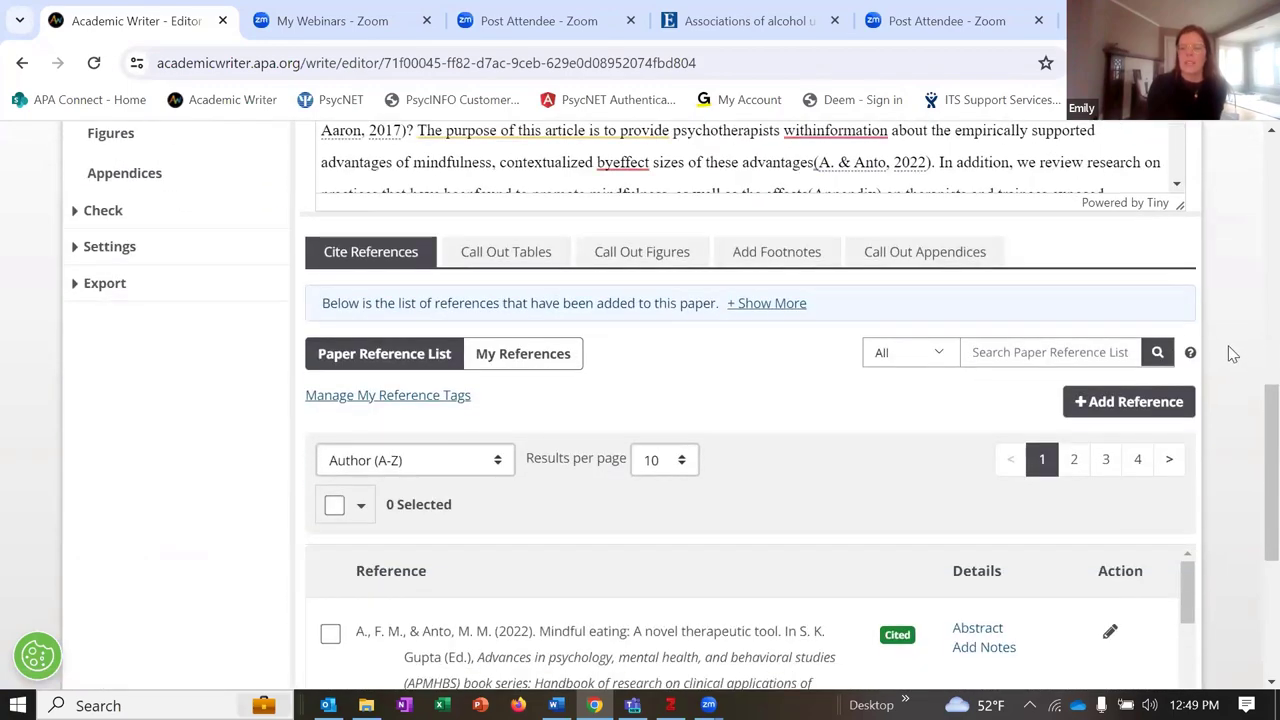
pyautogui.scroll(-2, 1232, 350)
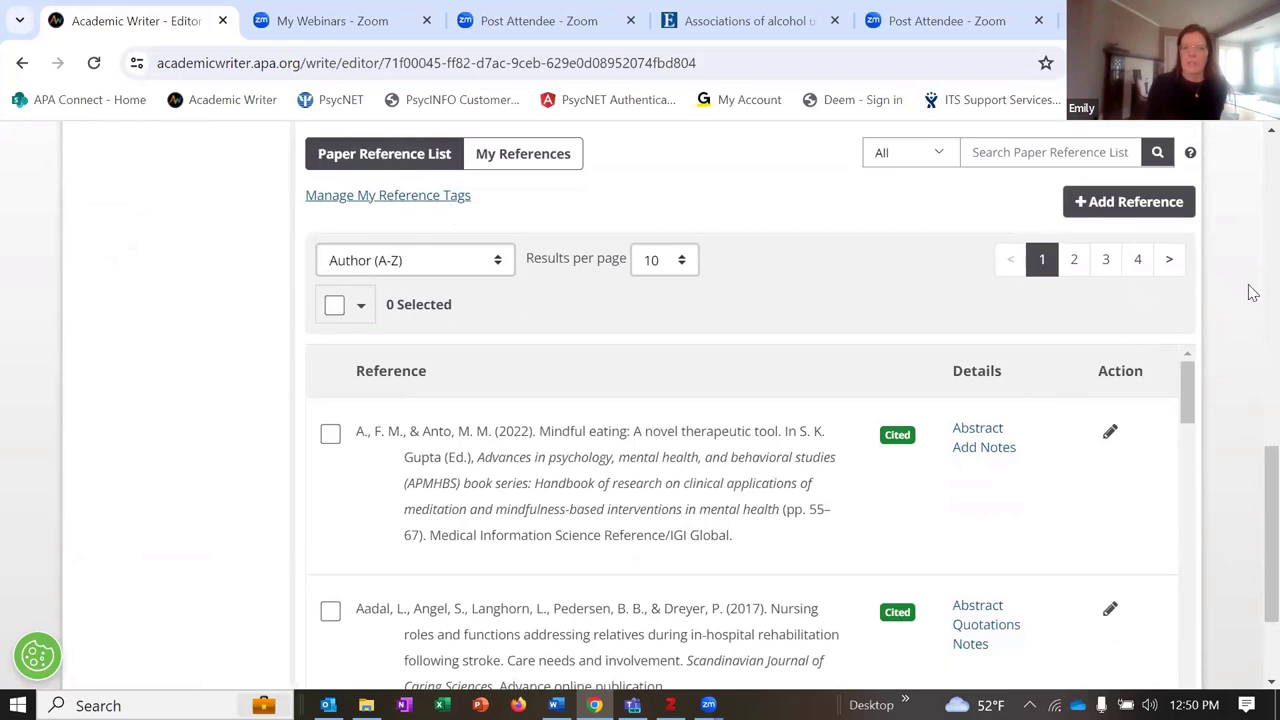
pyautogui.click(1110, 206)
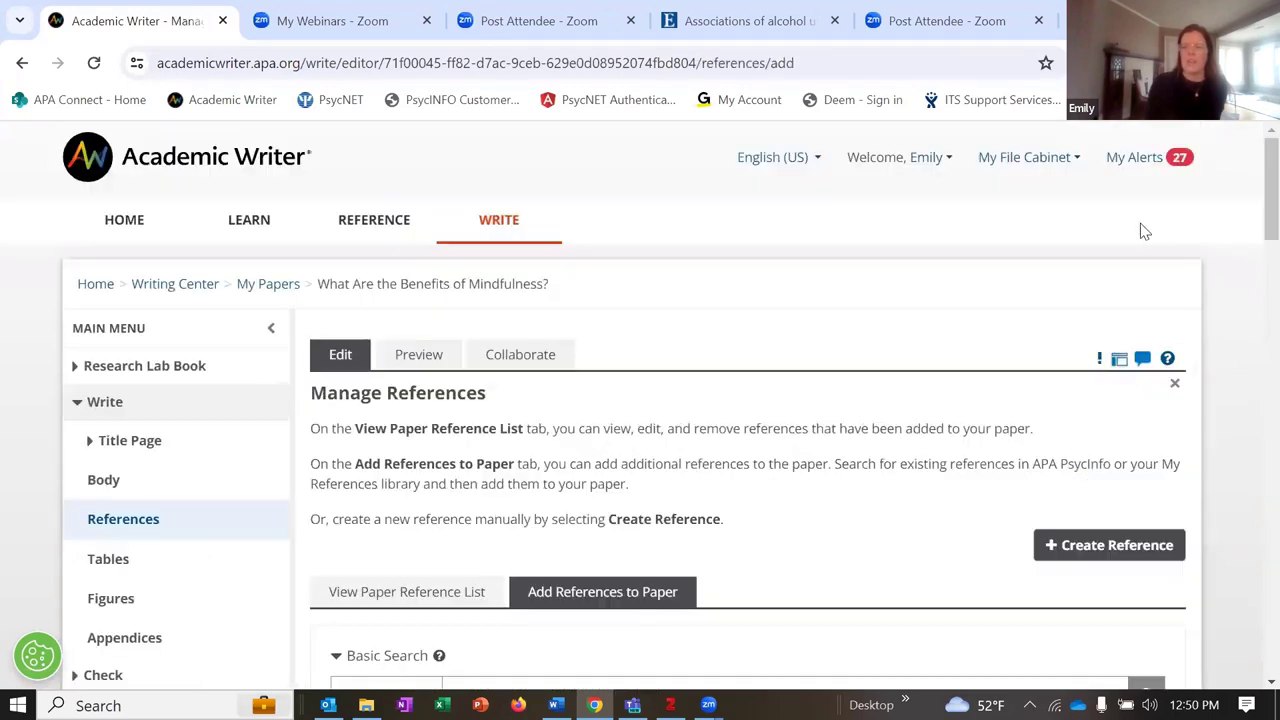
# Add the 1991 reference "Review of Dreamwork in psychotherapy and self-change" from My References to the paper, then return to the body
pyautogui.scroll(-4, 1233, 341)
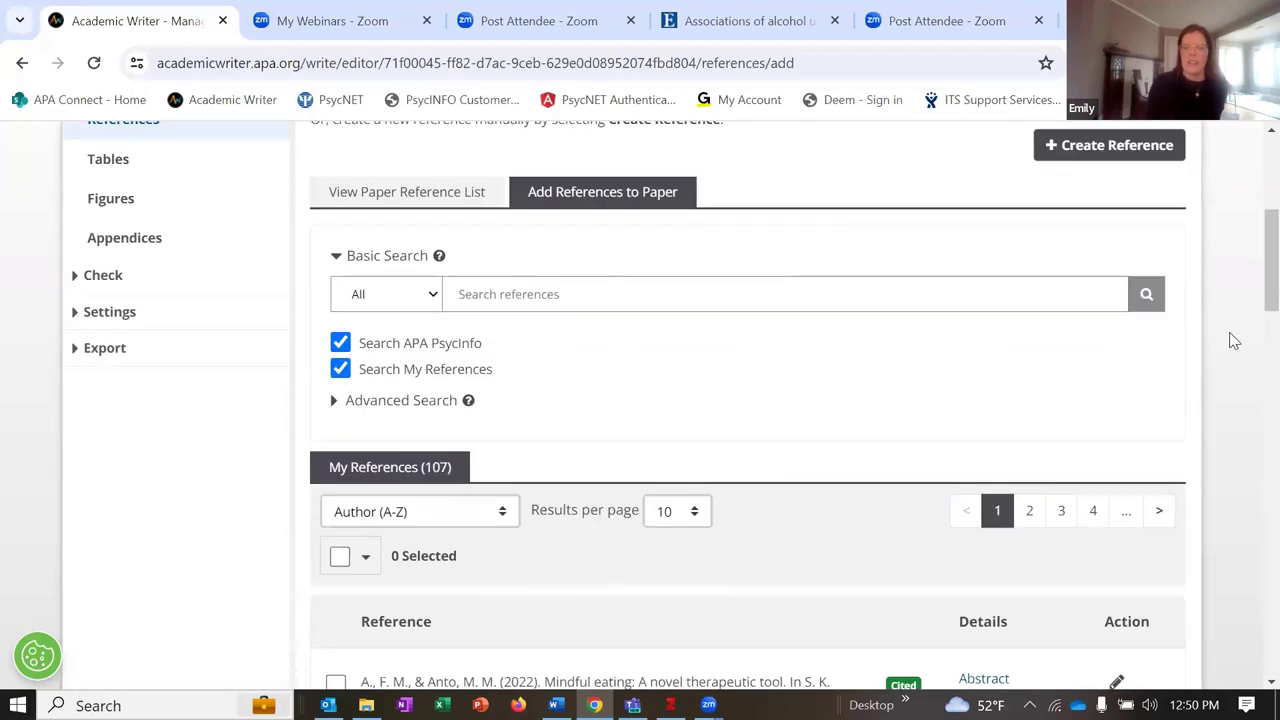
pyautogui.scroll(-2, 603, 345)
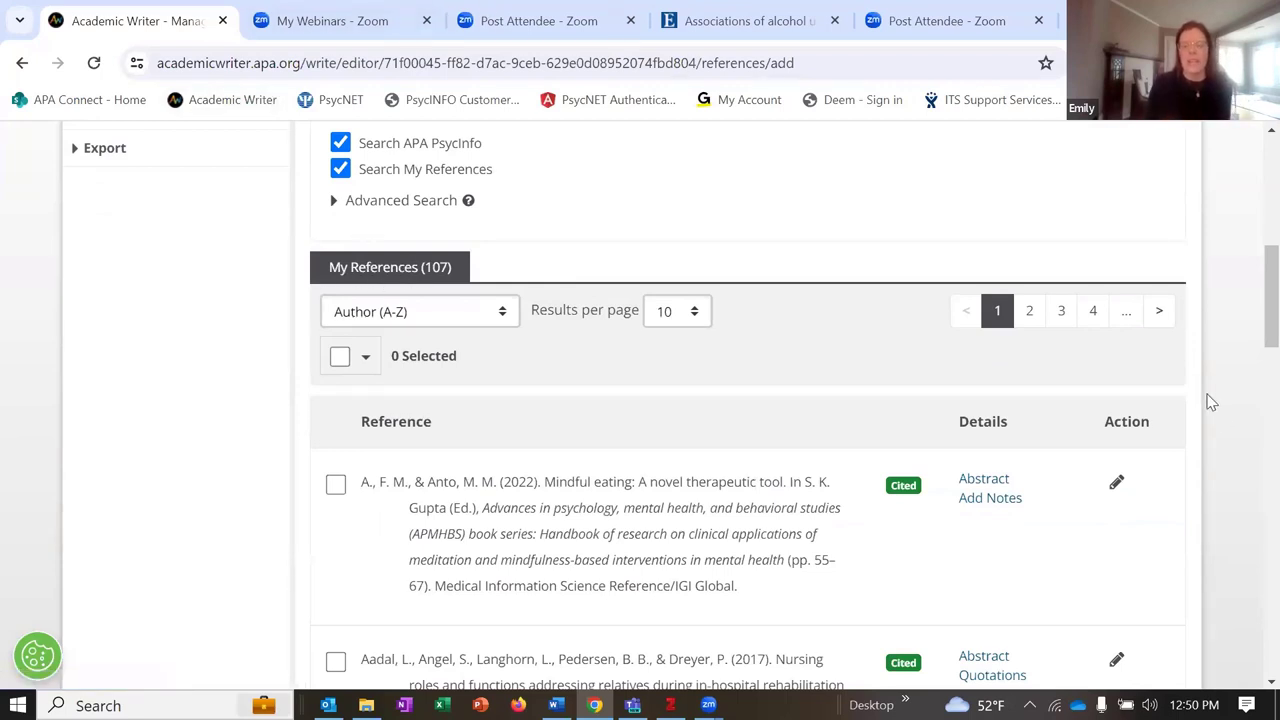
pyautogui.scroll(-11, 829, 391)
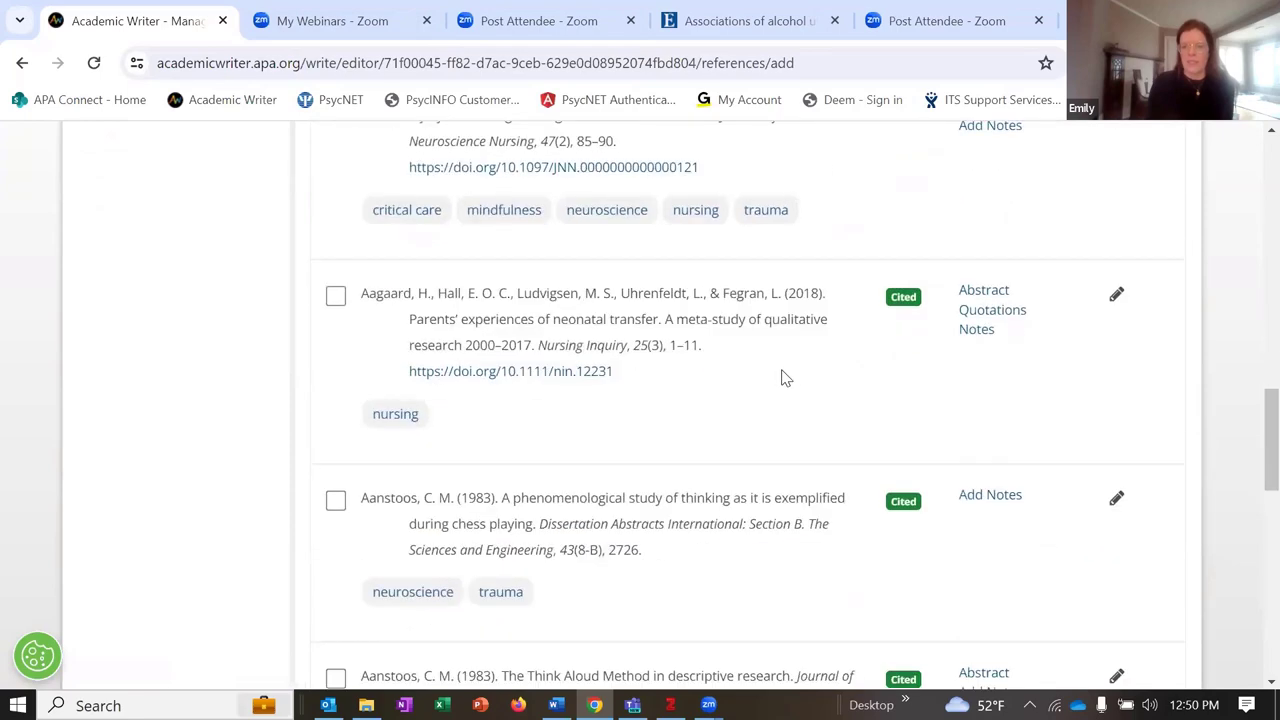
pyautogui.scroll(-4, 781, 383)
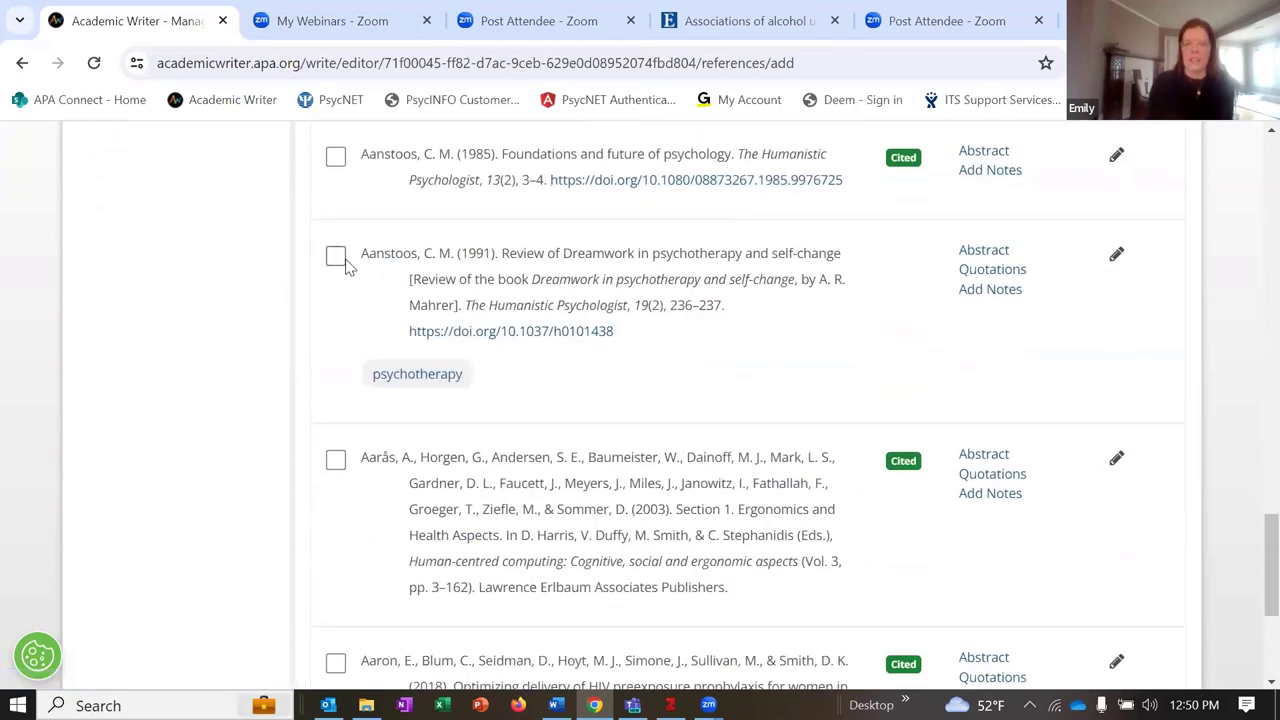
pyautogui.click(336, 259)
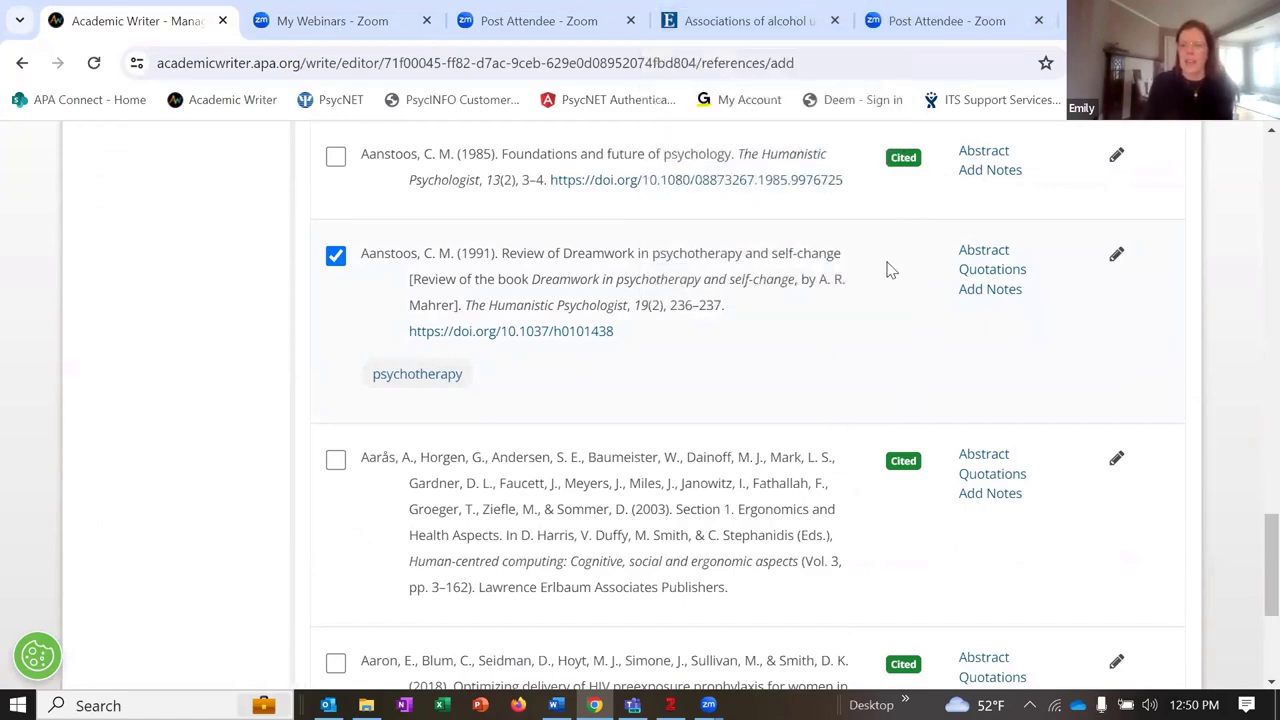
pyautogui.scroll(8, 1217, 272)
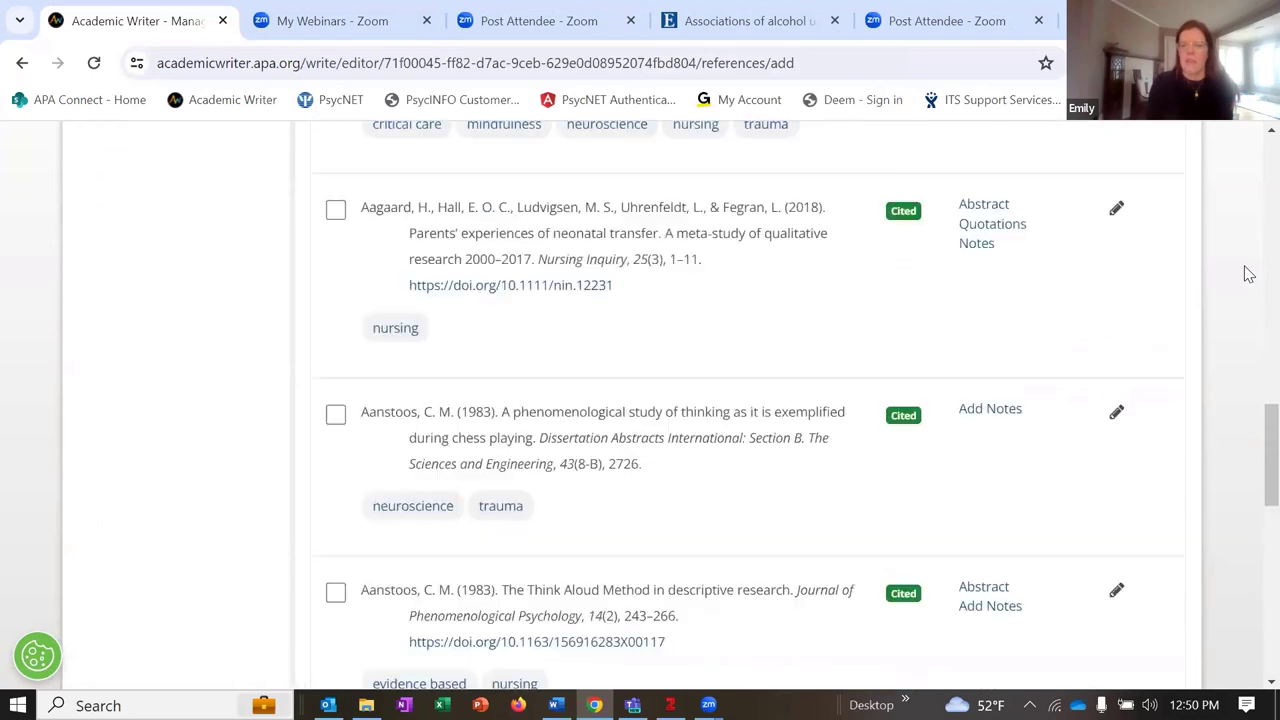
pyautogui.scroll(9, 1238, 272)
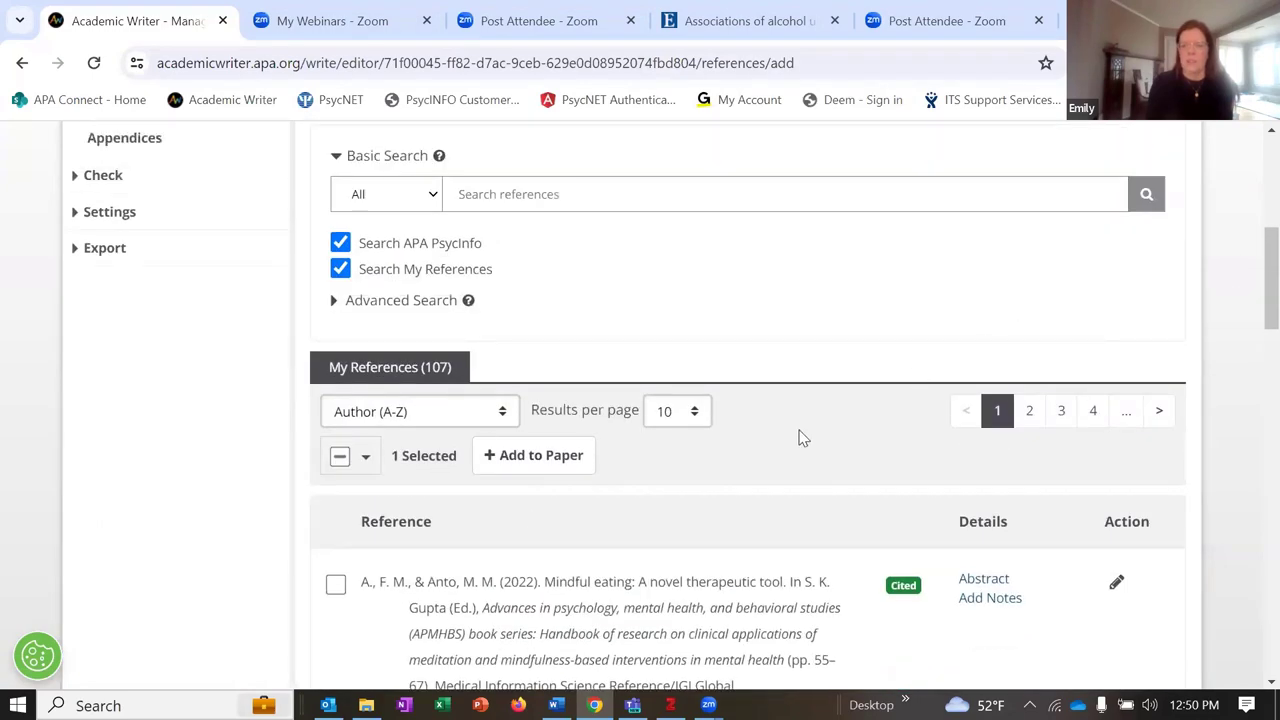
pyautogui.click(506, 462)
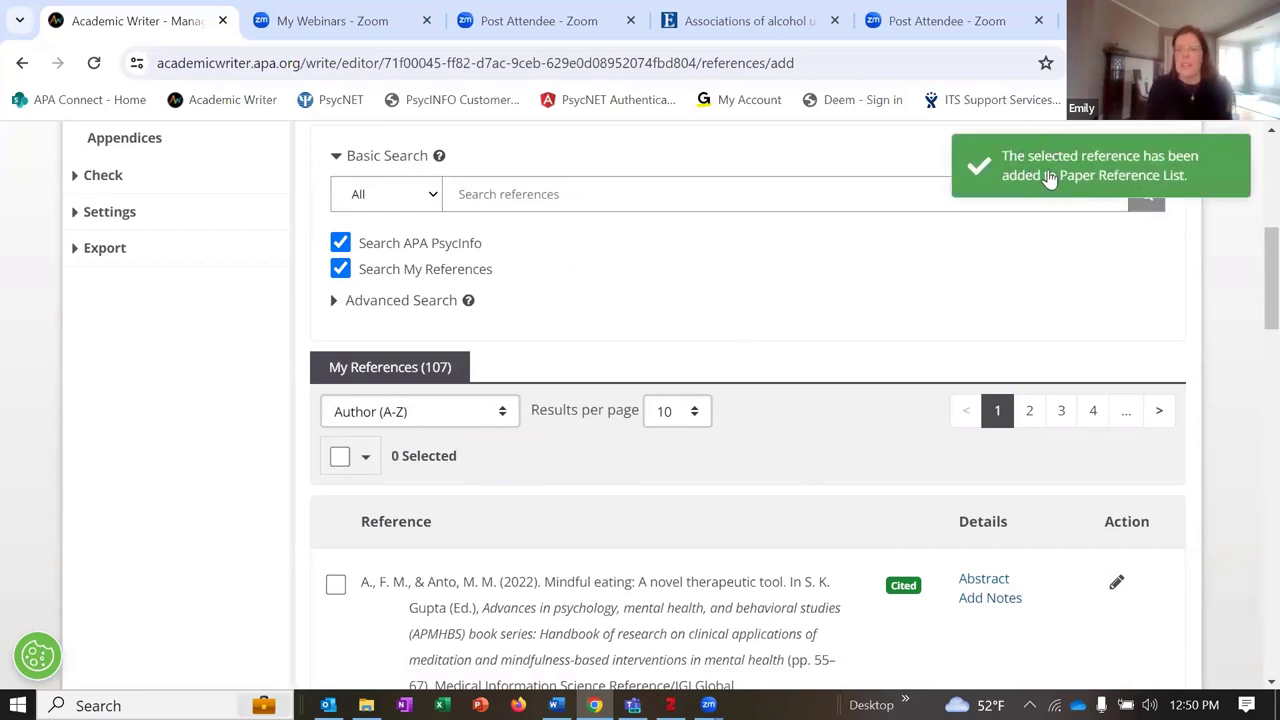
pyautogui.scroll(3, 1232, 284)
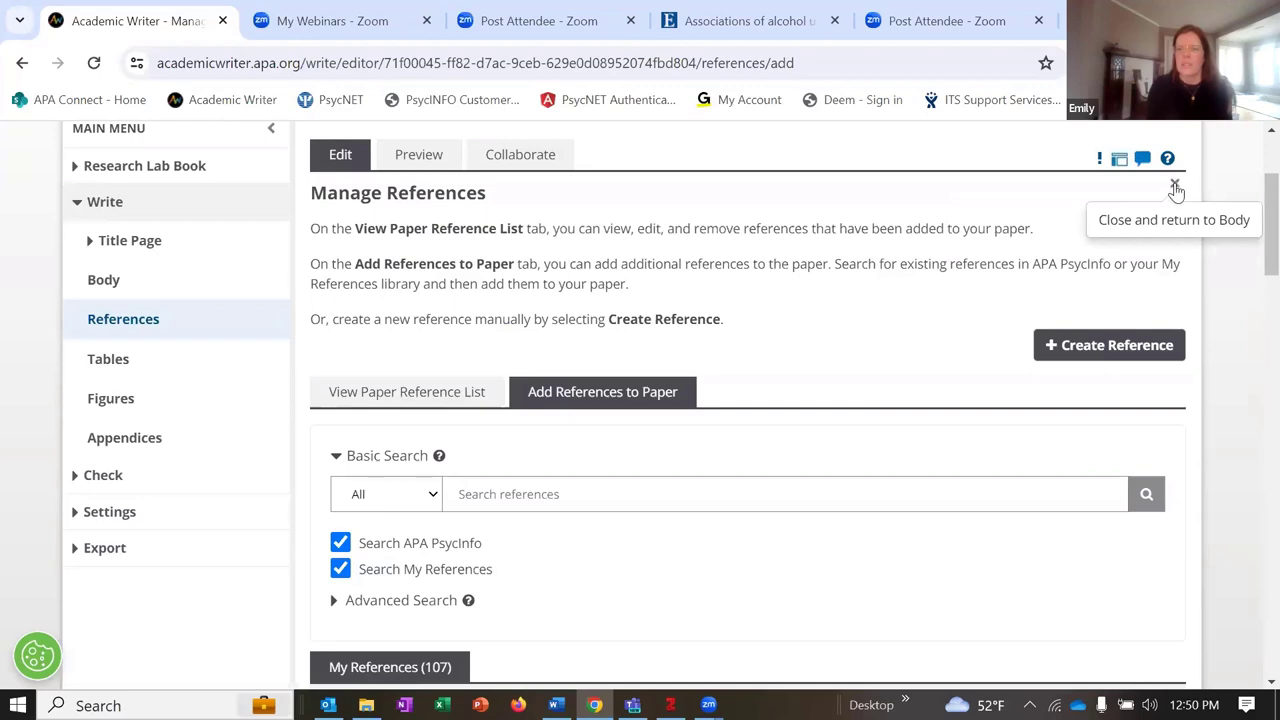
pyautogui.click(1176, 190)
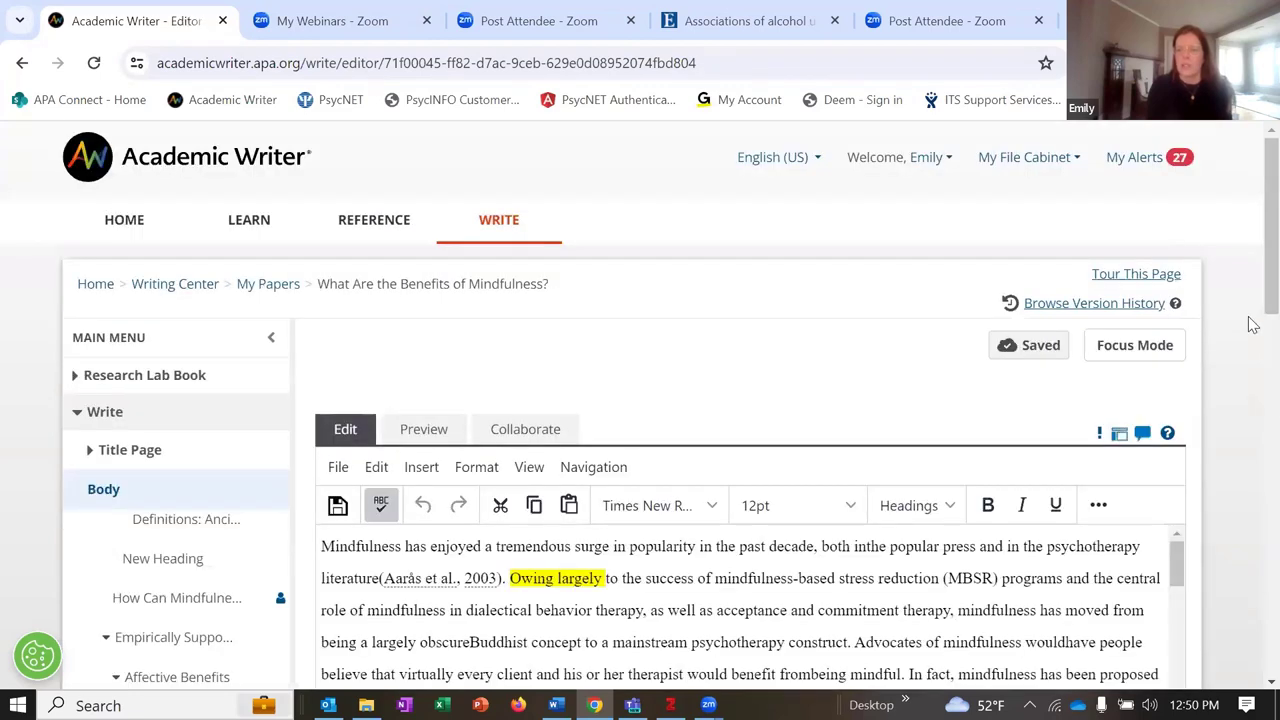
# Look through the Paper Reference List below the editor, checking the entries' cited labels, tags and details
pyautogui.scroll(-6, 1252, 325)
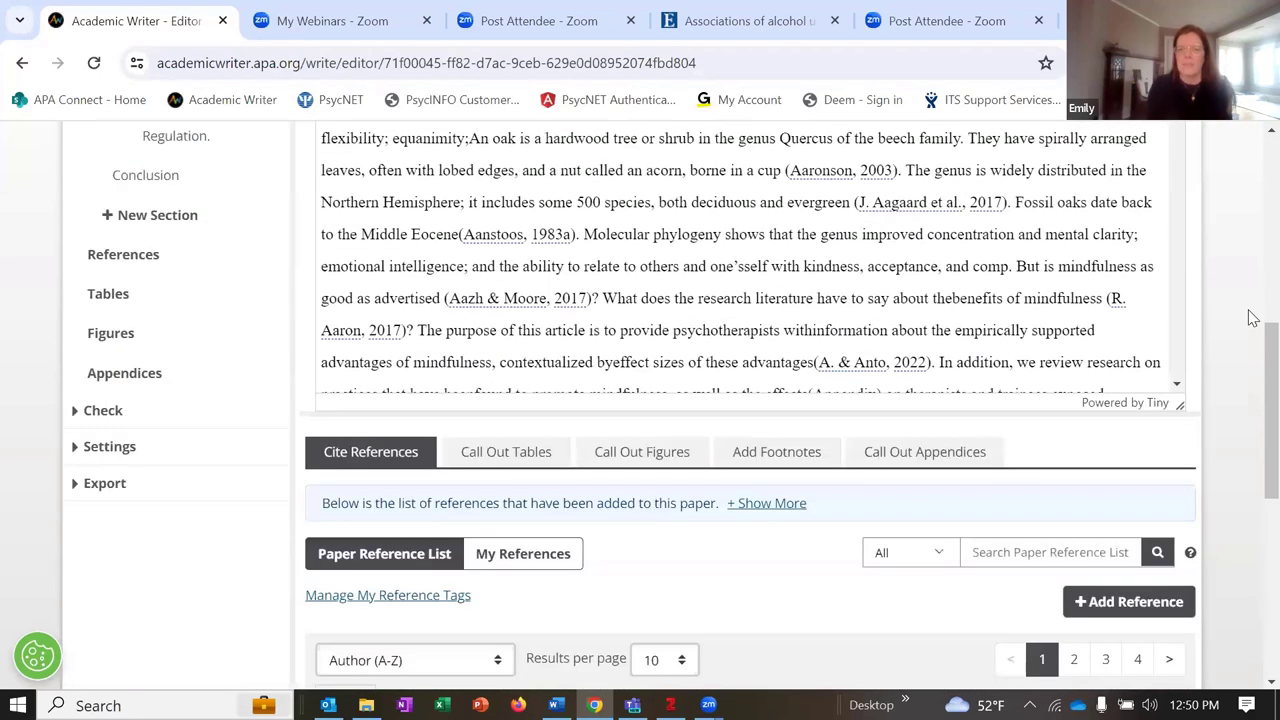
pyautogui.scroll(-7, 1252, 318)
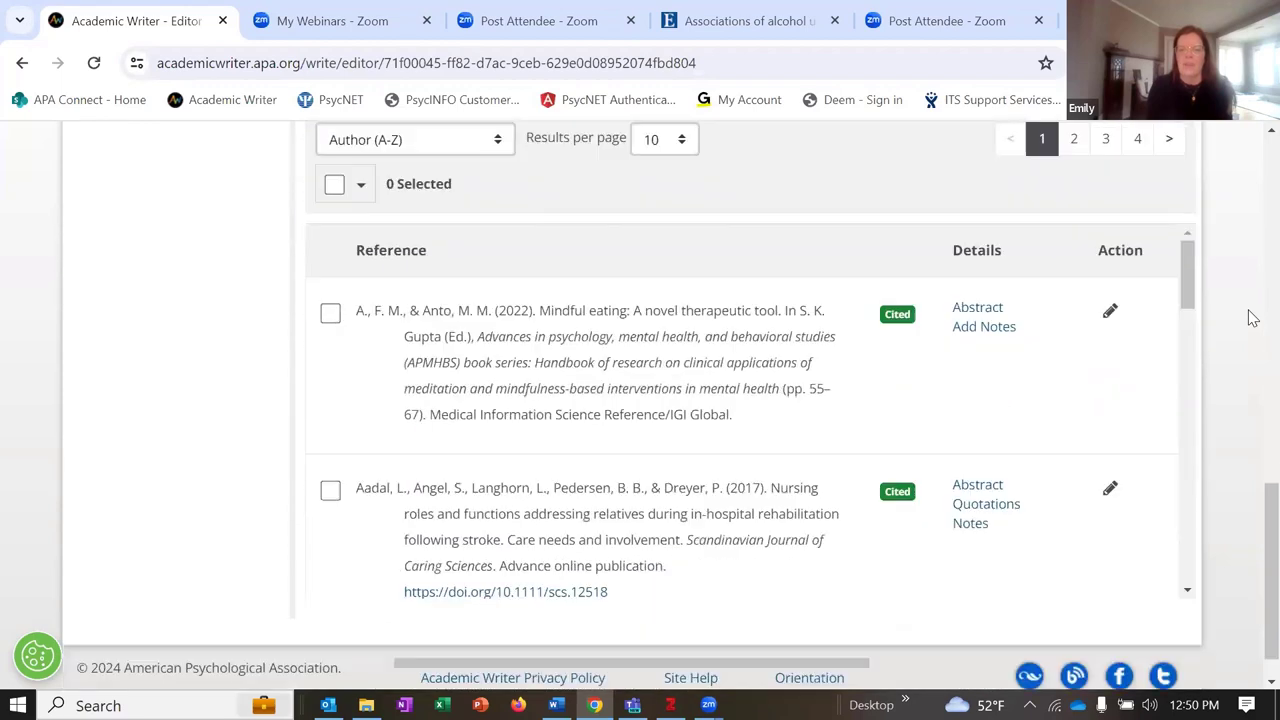
pyautogui.scroll(-1, 557, 310)
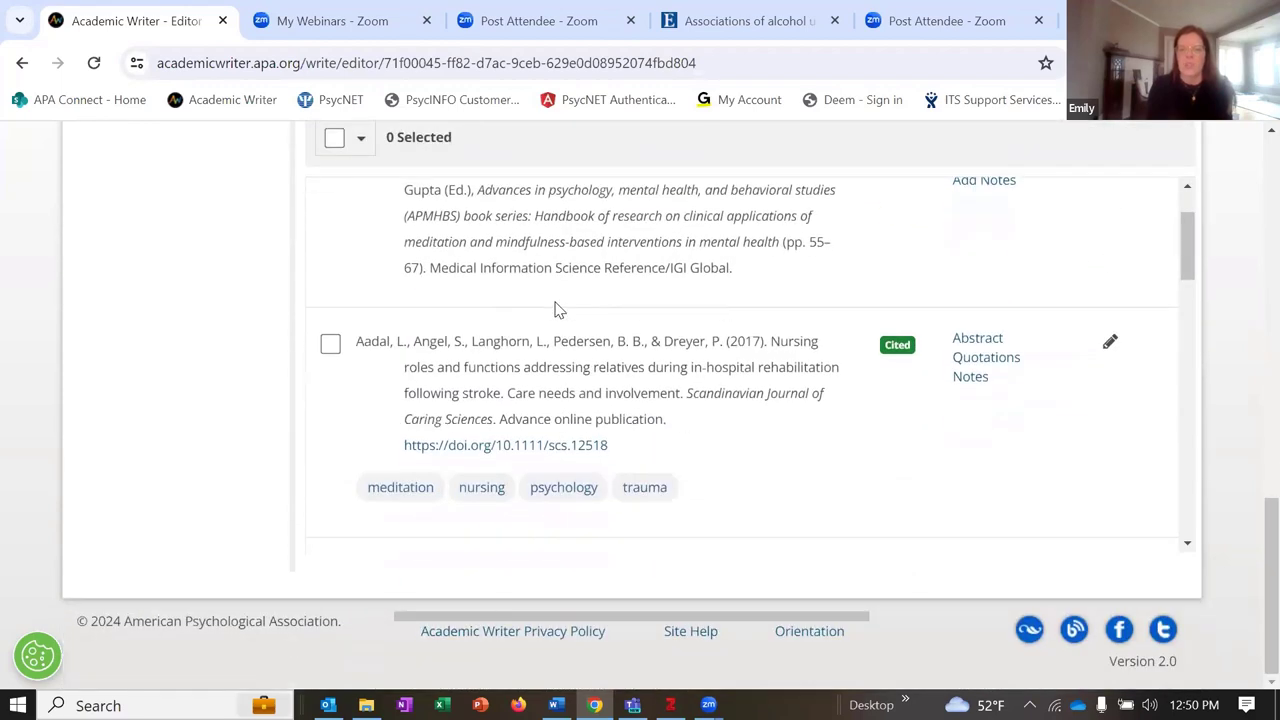
pyautogui.scroll(-2, 540, 510)
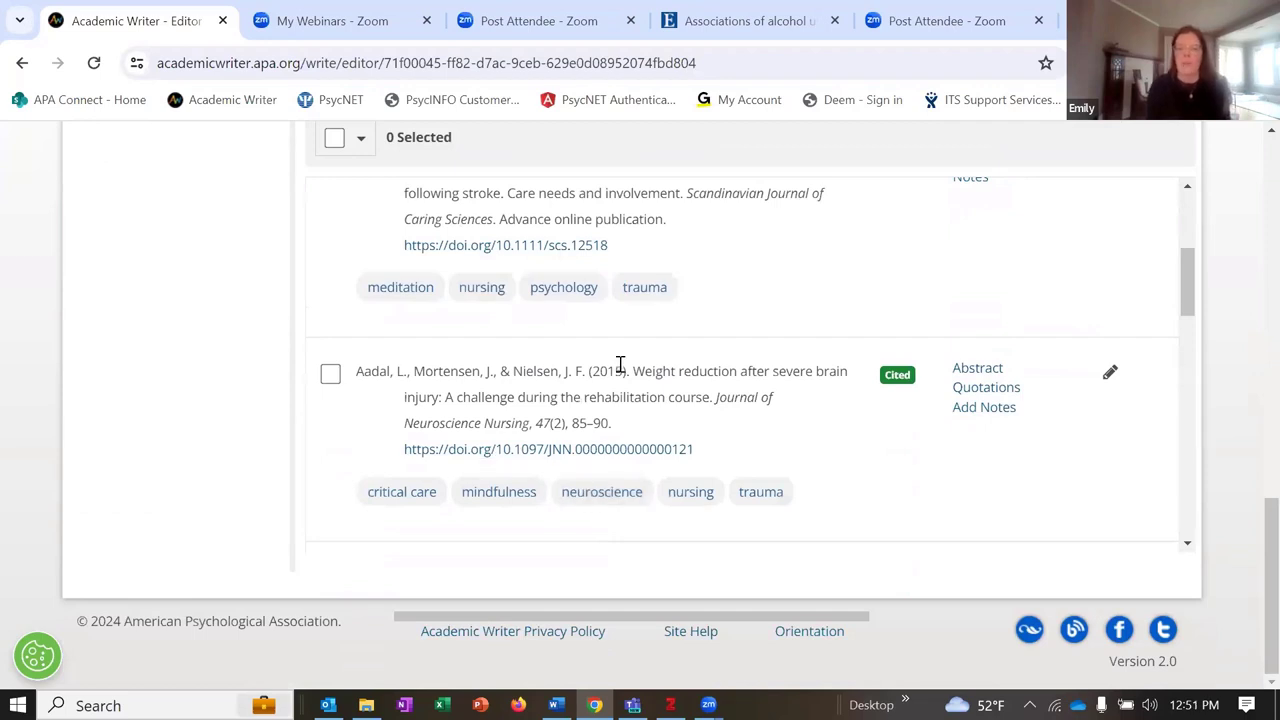
pyautogui.scroll(-3, 628, 375)
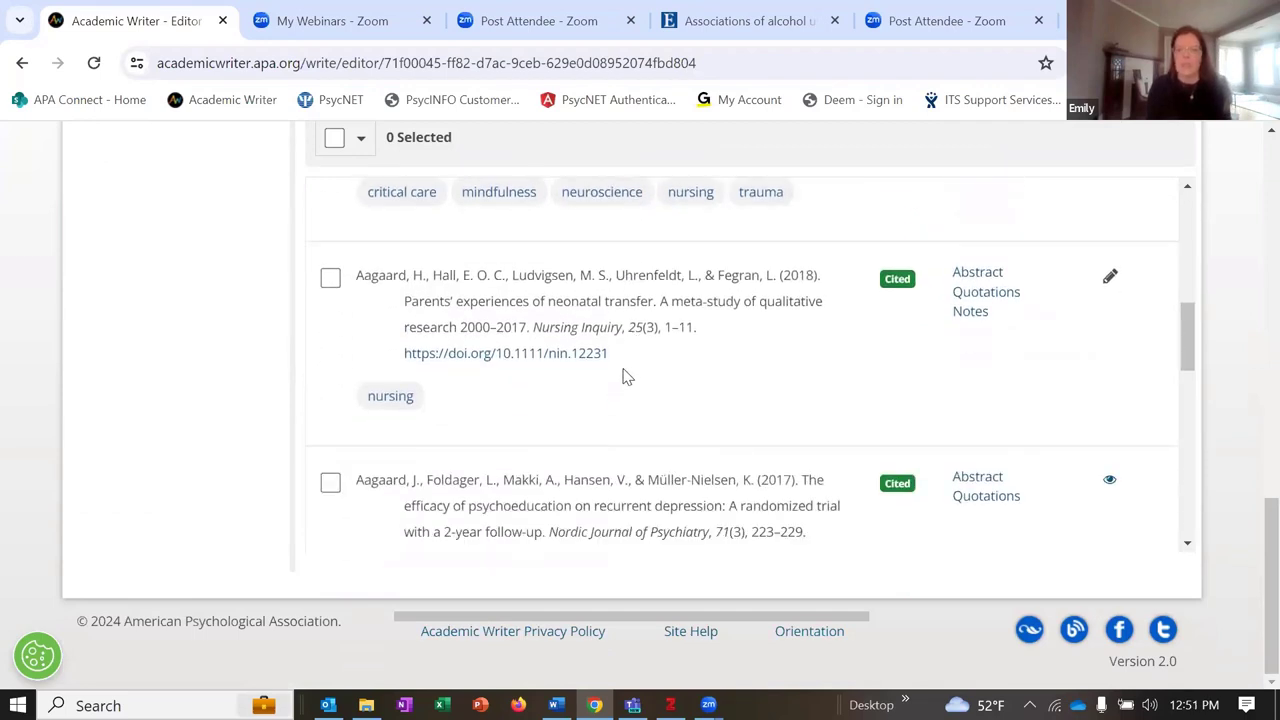
pyautogui.scroll(3, 622, 378)
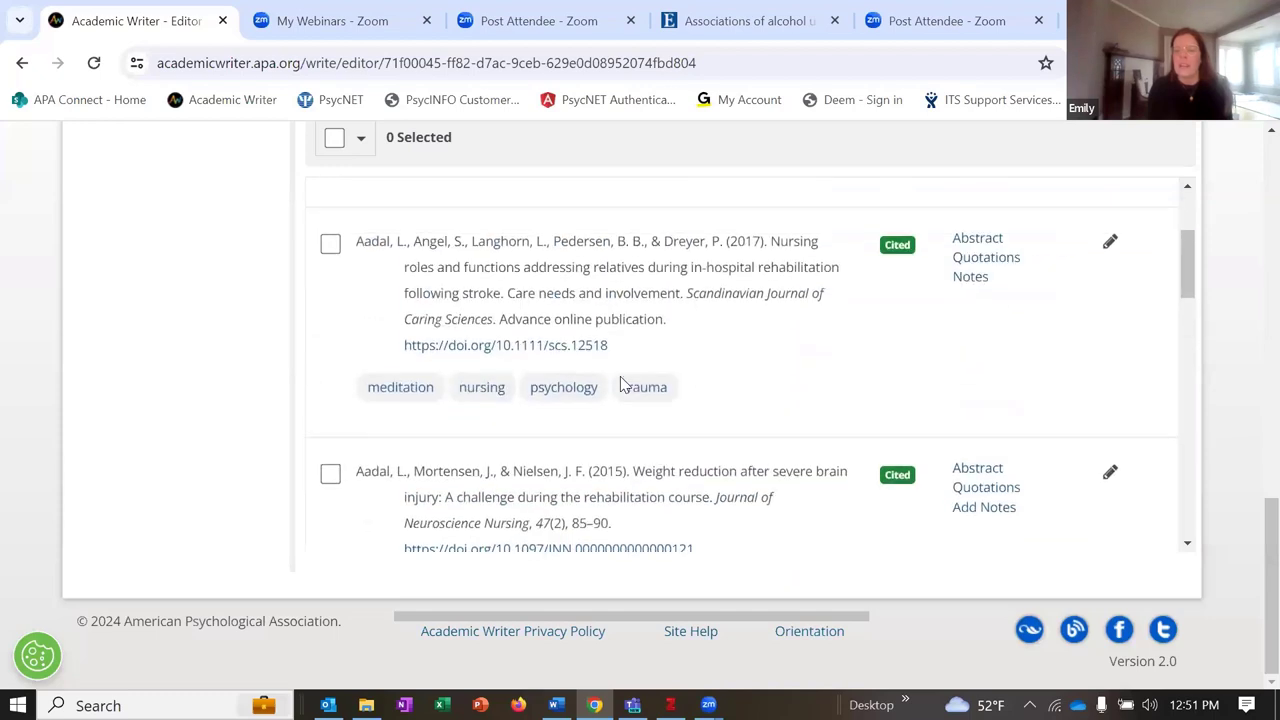
pyautogui.scroll(4, 623, 383)
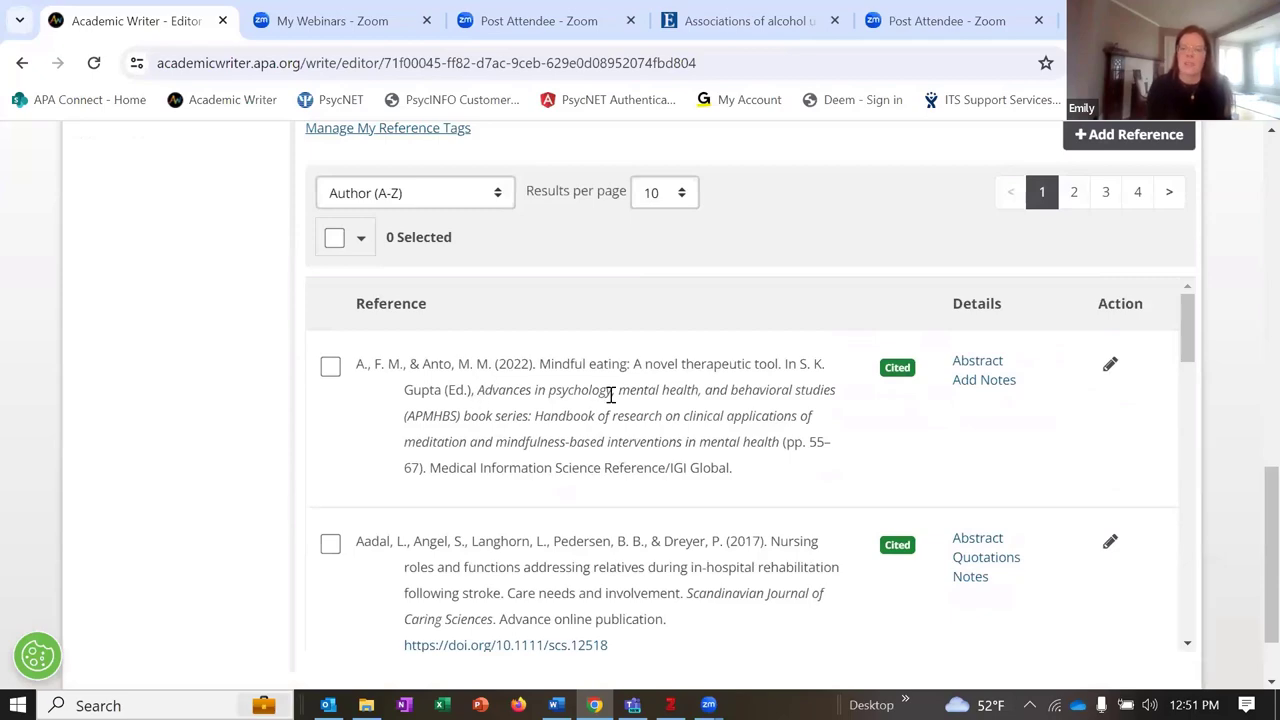
# Look at the find-and-cite reference options available at the insertion point after "psychotherapy" in the body's first paragraph
pyautogui.scroll(6, 1247, 328)
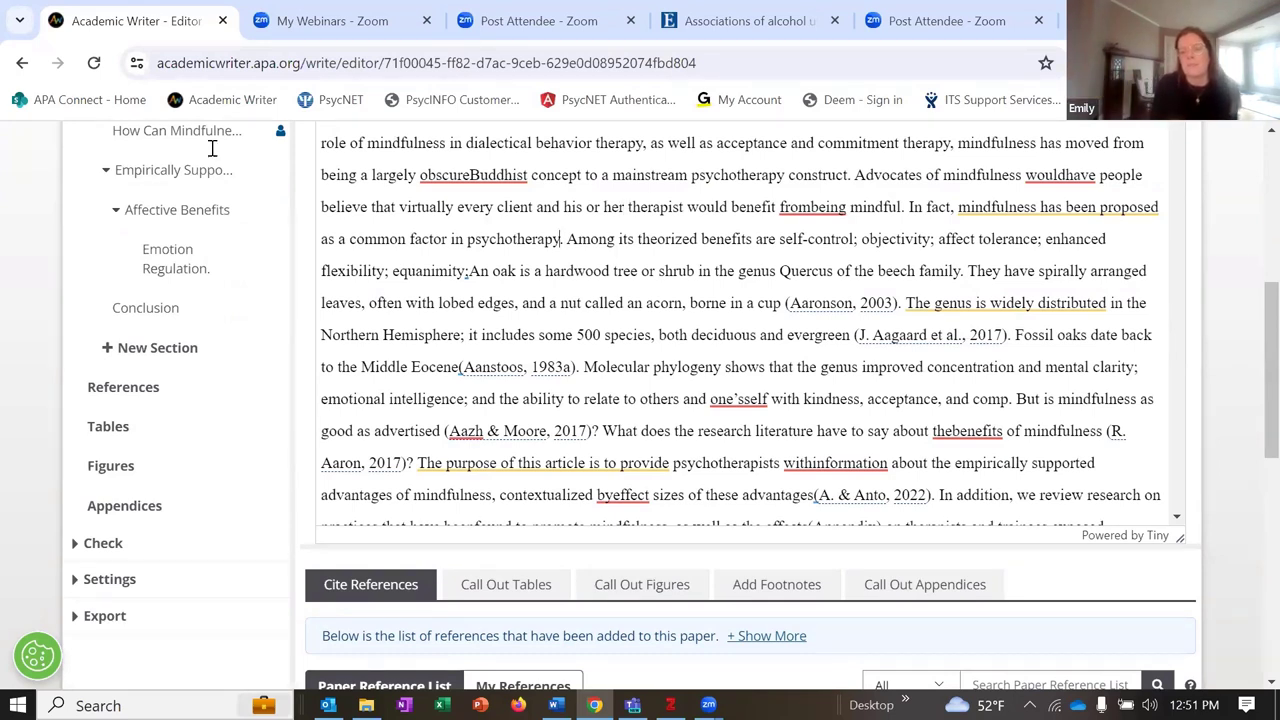
pyautogui.rightClick(558, 237)
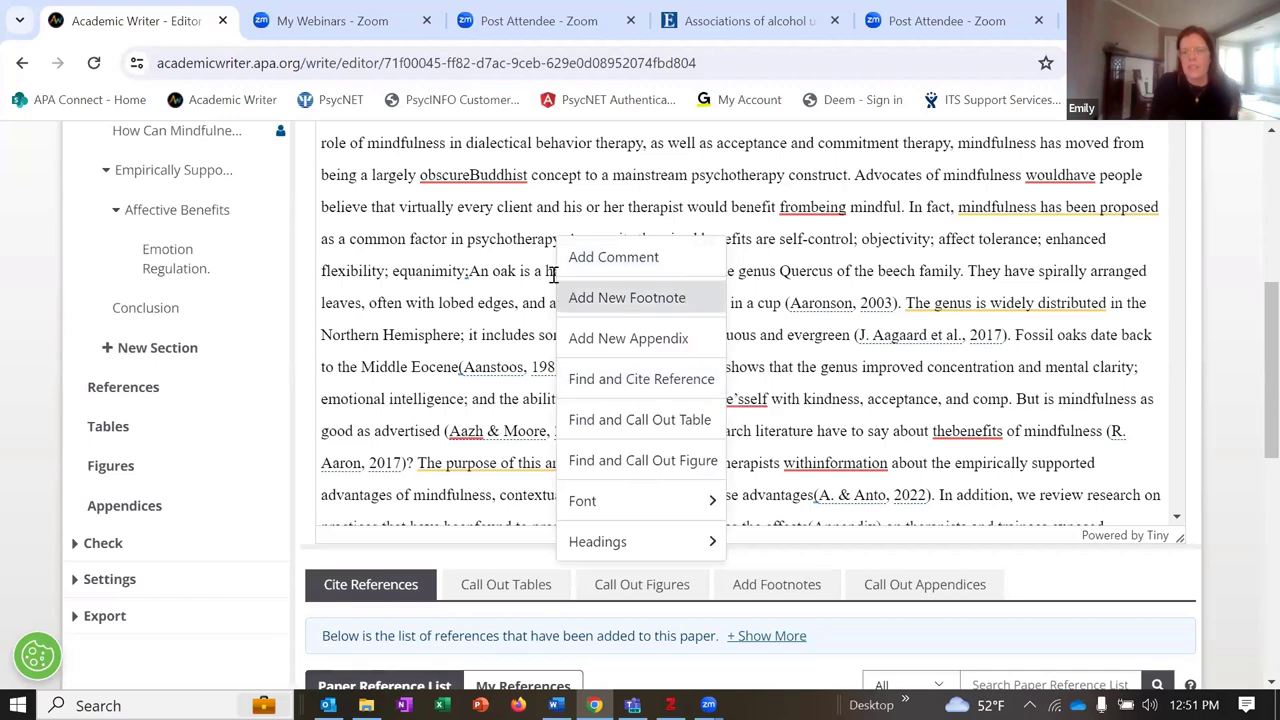
pyautogui.click(562, 238)
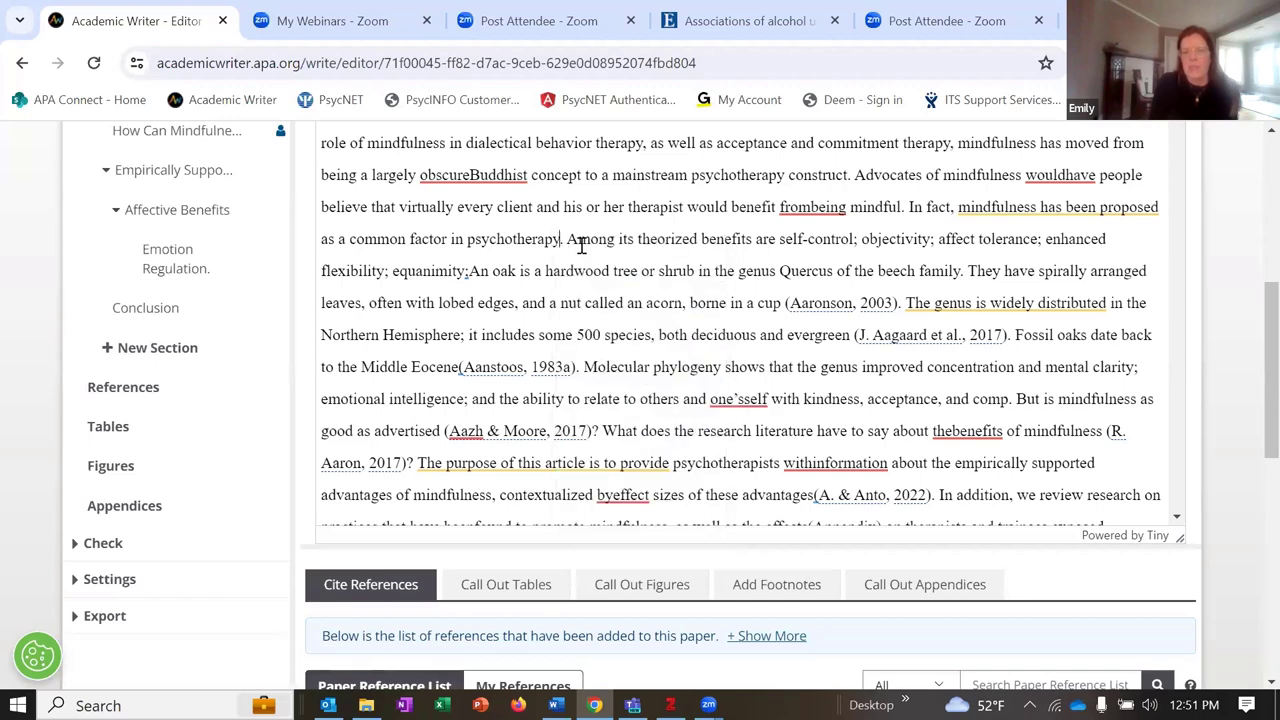
pyautogui.scroll(3, 580, 245)
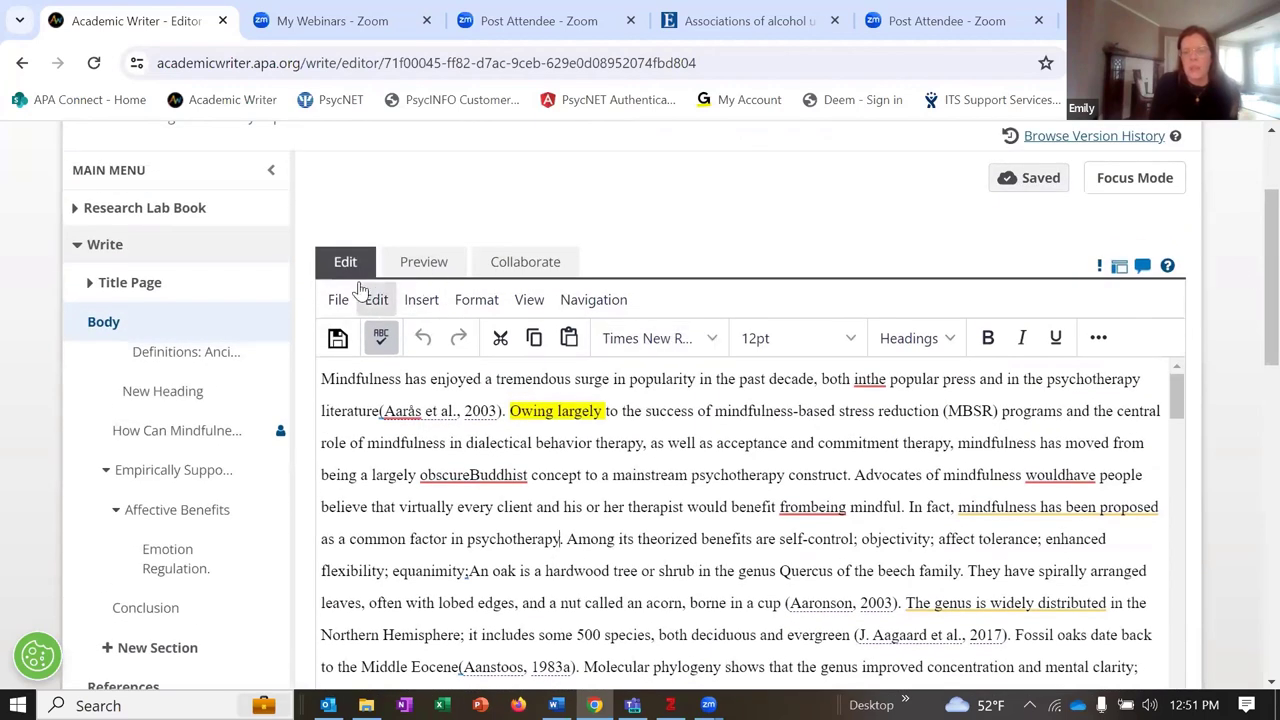
pyautogui.click(425, 303)
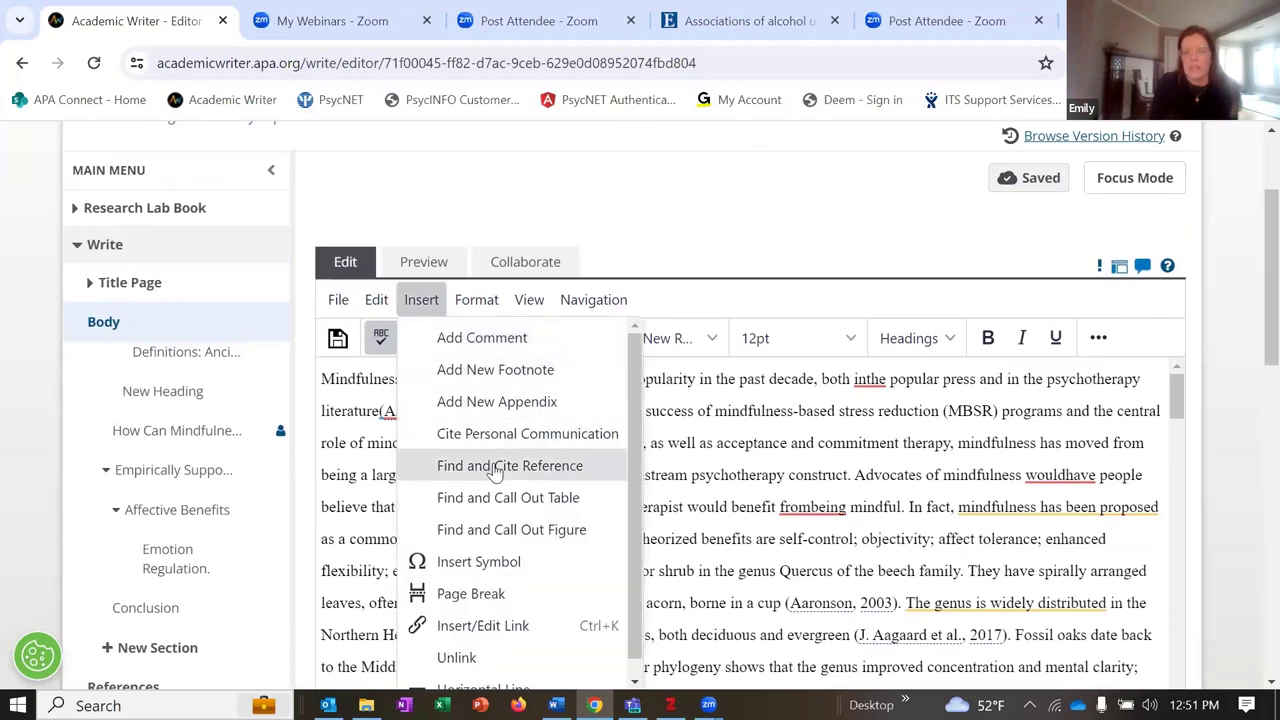
pyautogui.click(1248, 396)
# Start citing the 2018 reference "Parents' experiences of neonatal transfer" from the Paper Reference List
pyautogui.scroll(-5, 1240, 398)
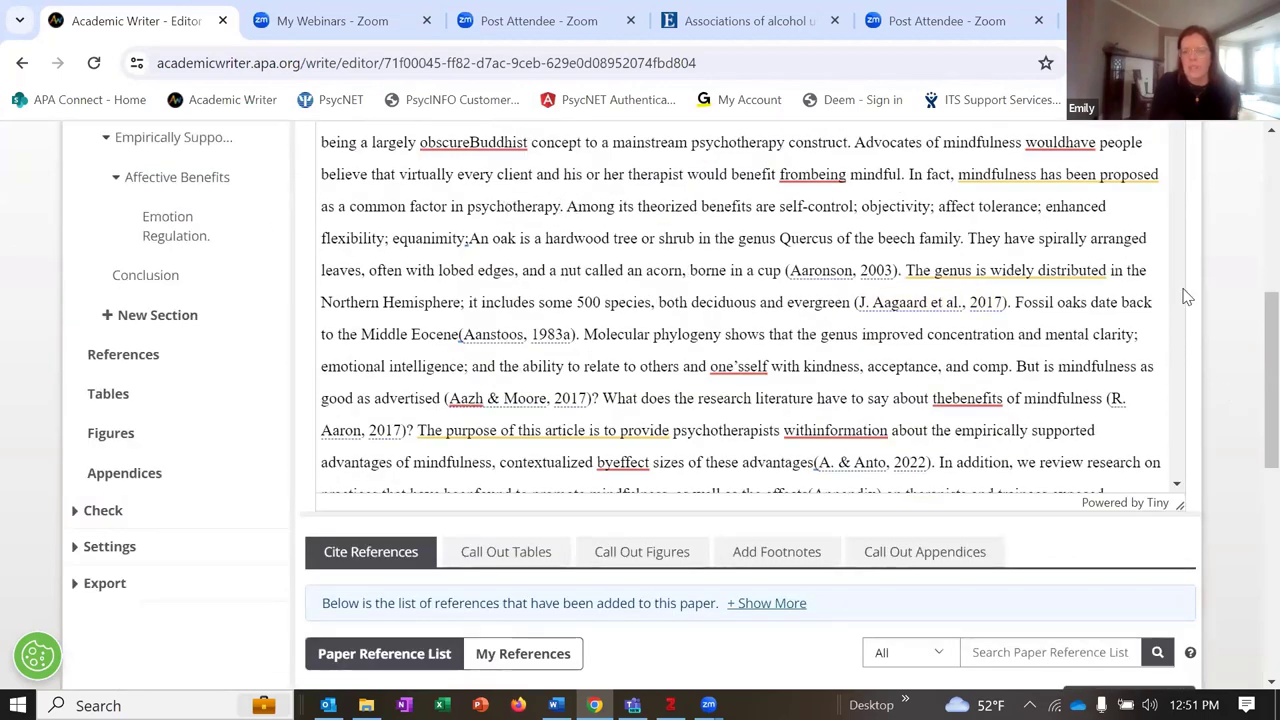
pyautogui.scroll(-6, 1248, 288)
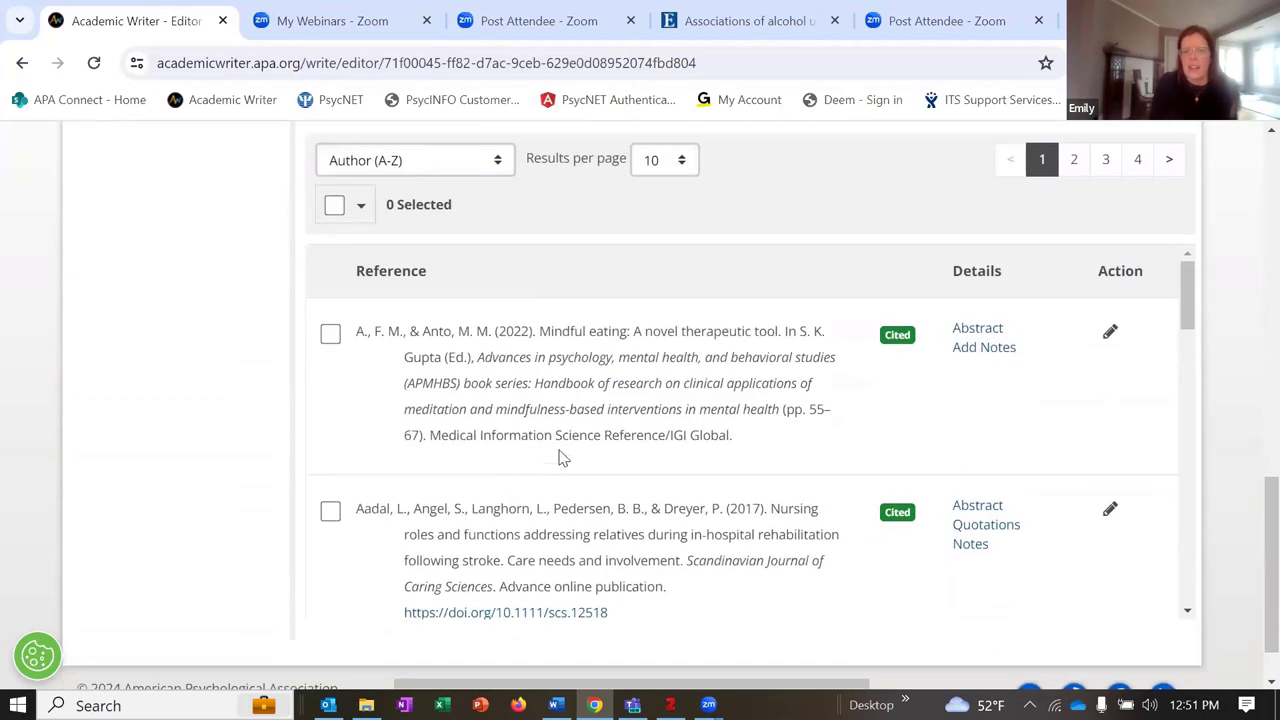
pyautogui.scroll(-6, 560, 450)
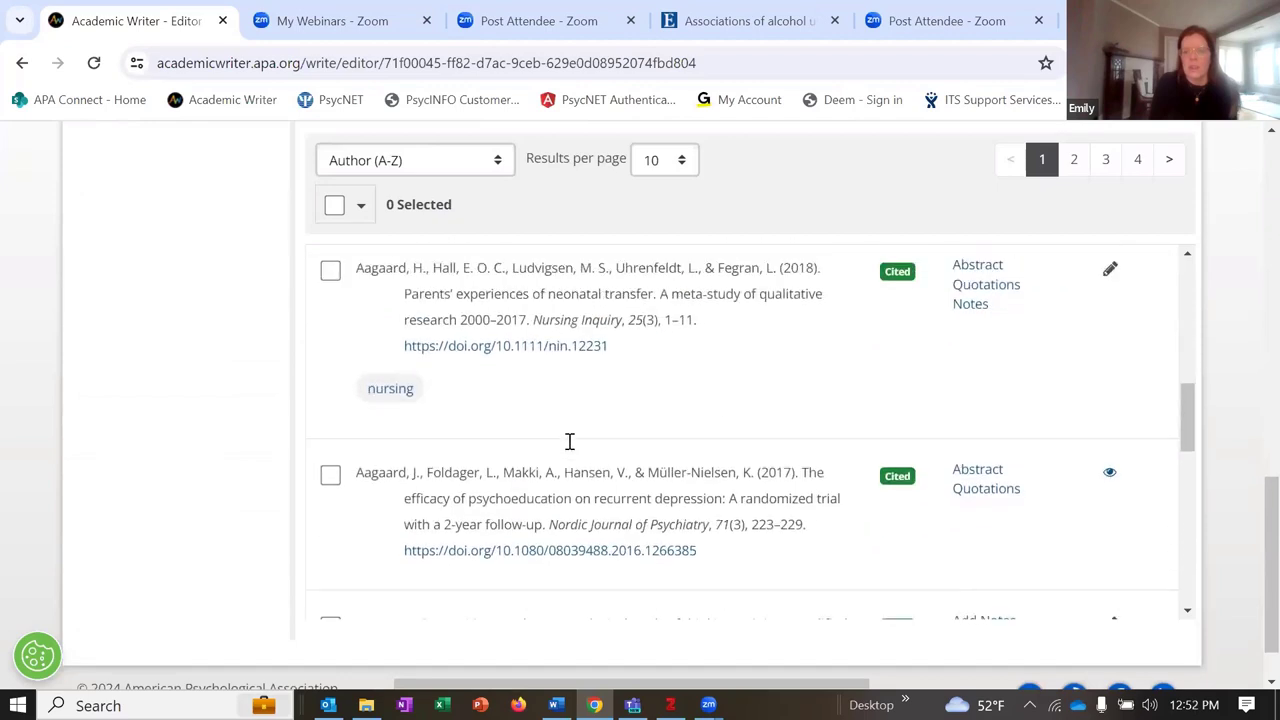
pyautogui.scroll(1, 566, 447)
pyautogui.scroll(-2, 548, 391)
pyautogui.scroll(1, 393, 371)
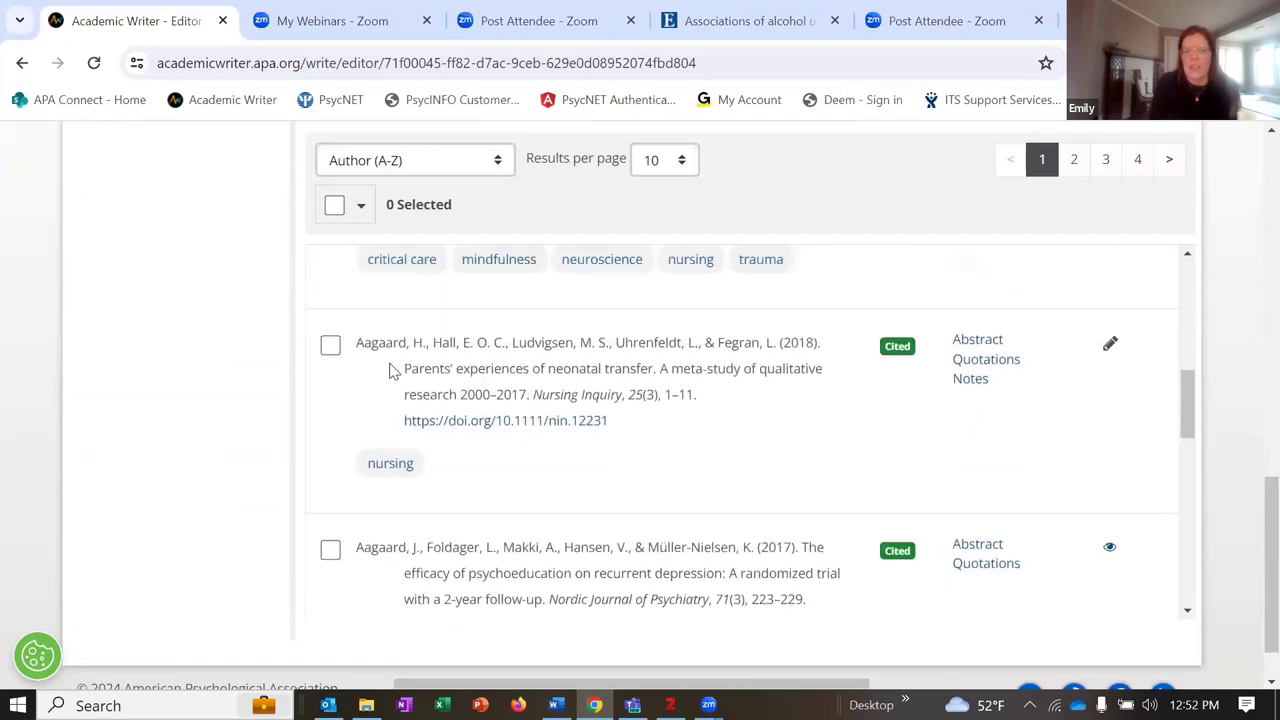
pyautogui.click(330, 345)
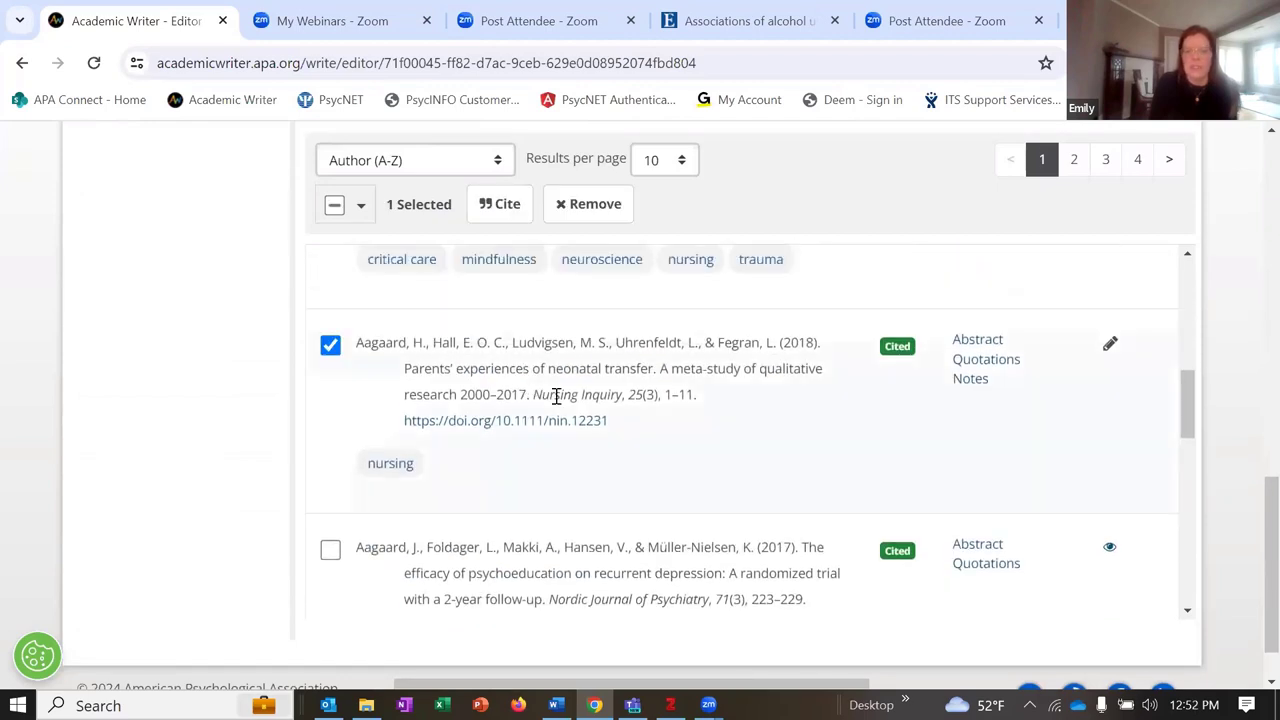
pyautogui.click(505, 205)
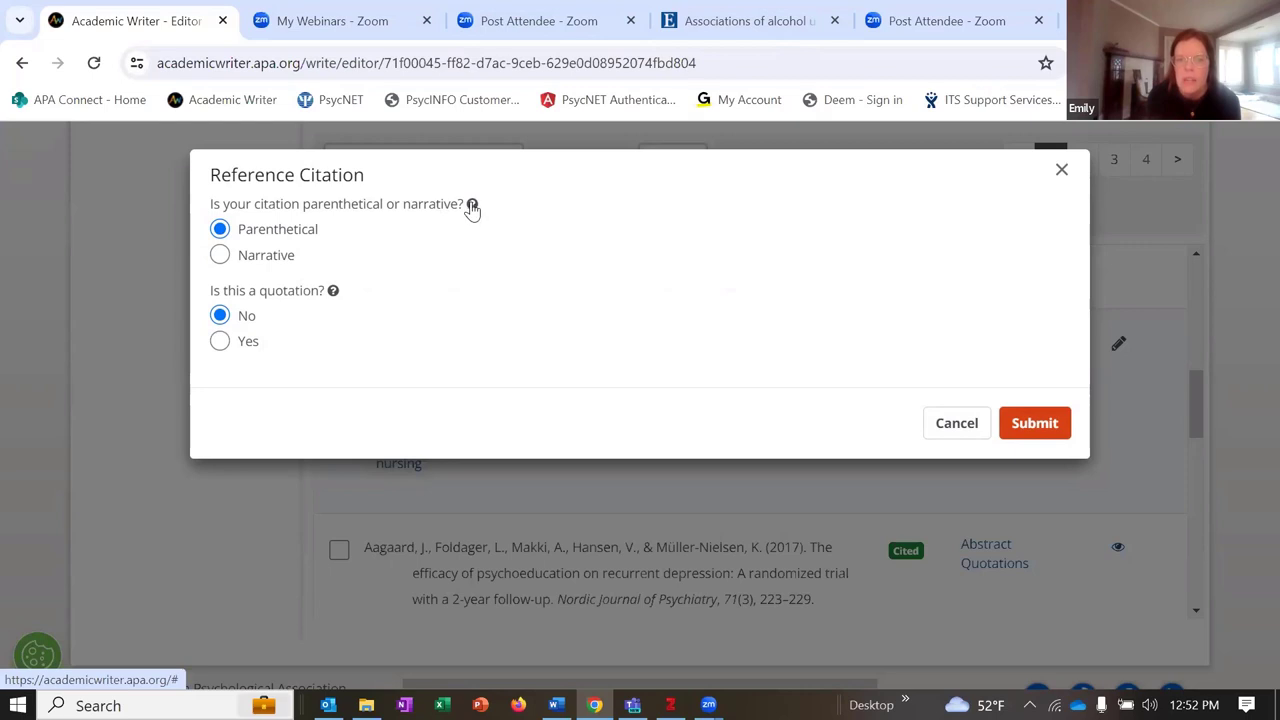
# Review the explanation of parenthetical versus narrative citations and the options for citing saved and new quotations
pyautogui.click(471, 205)
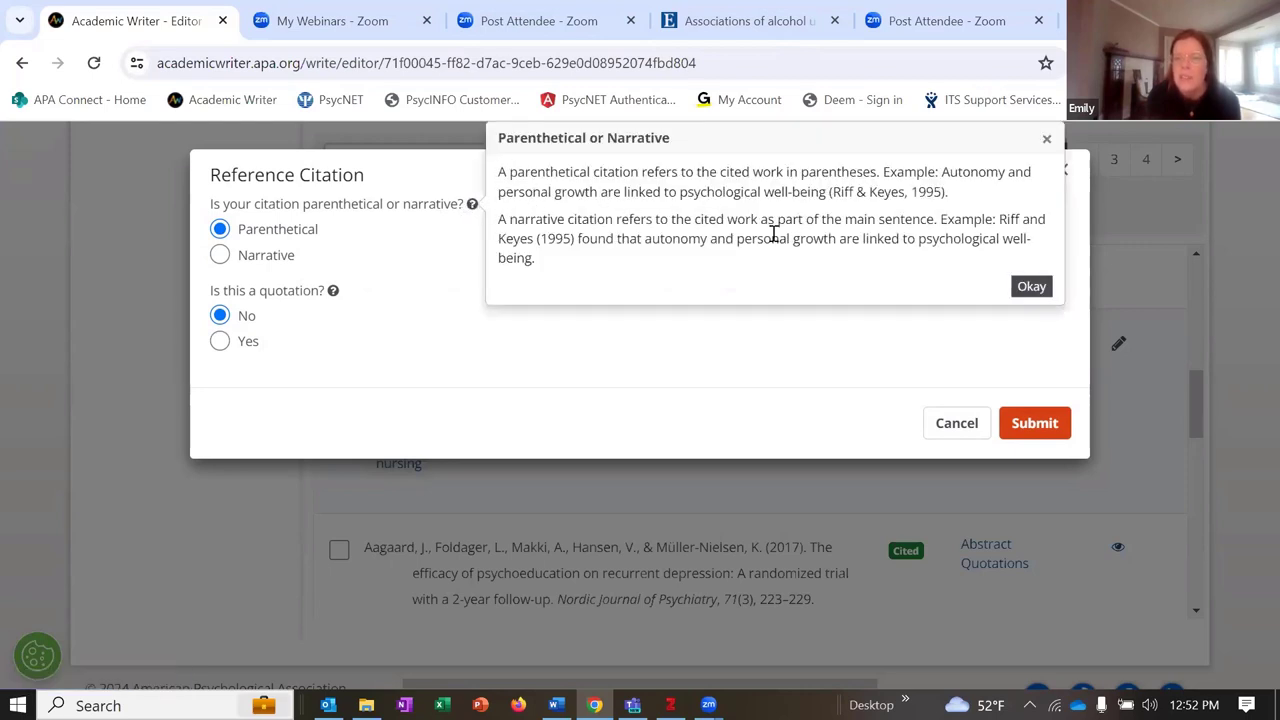
pyautogui.click(1046, 139)
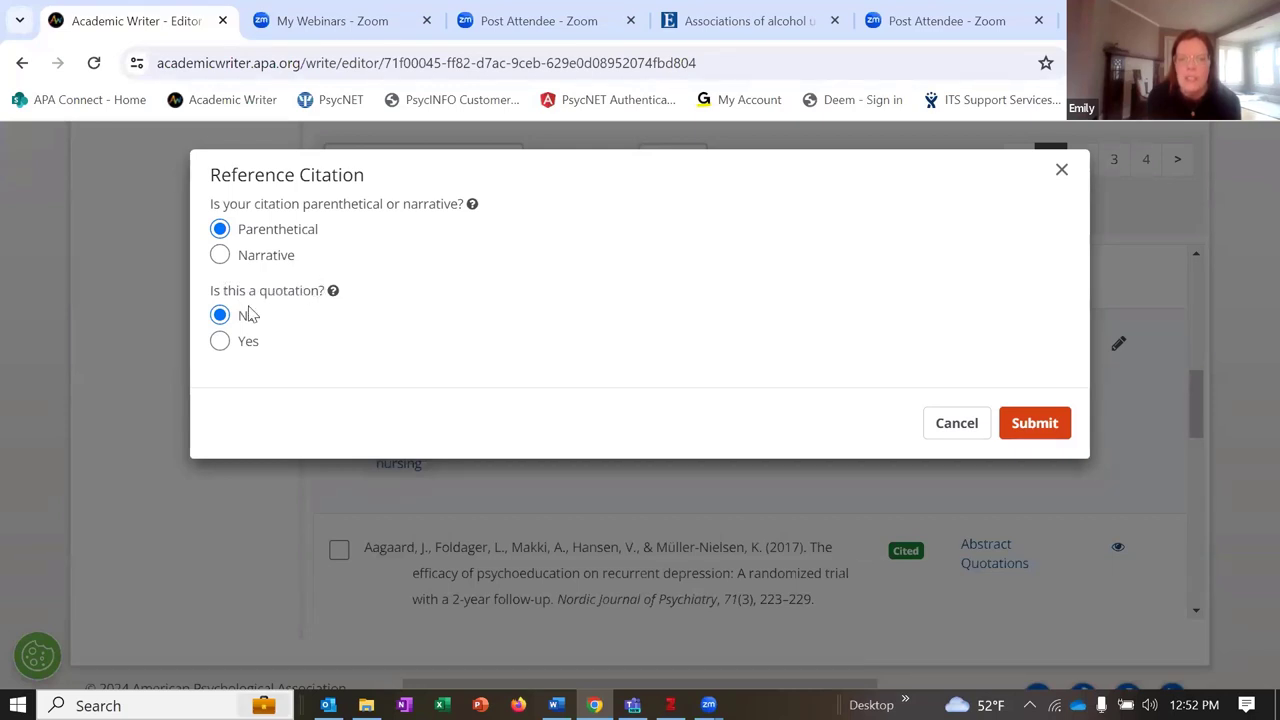
pyautogui.click(229, 342)
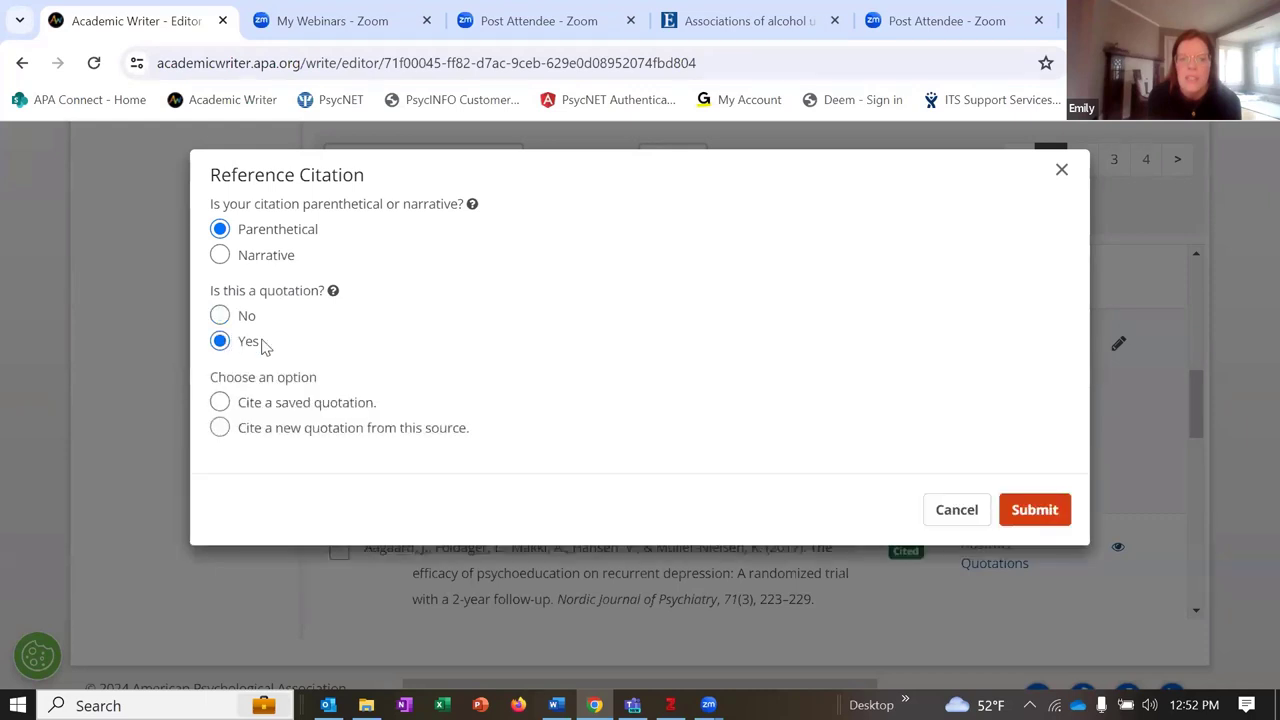
pyautogui.click(220, 403)
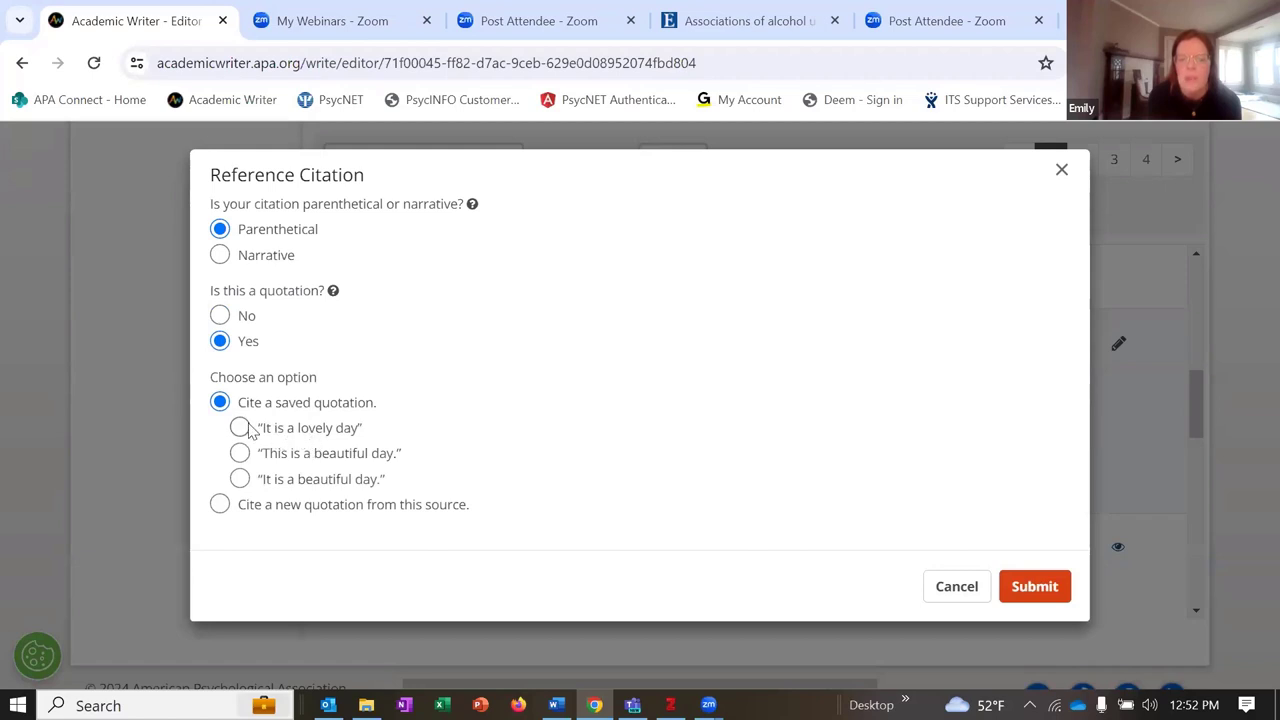
pyautogui.click(219, 505)
pyautogui.scroll(-2, 759, 318)
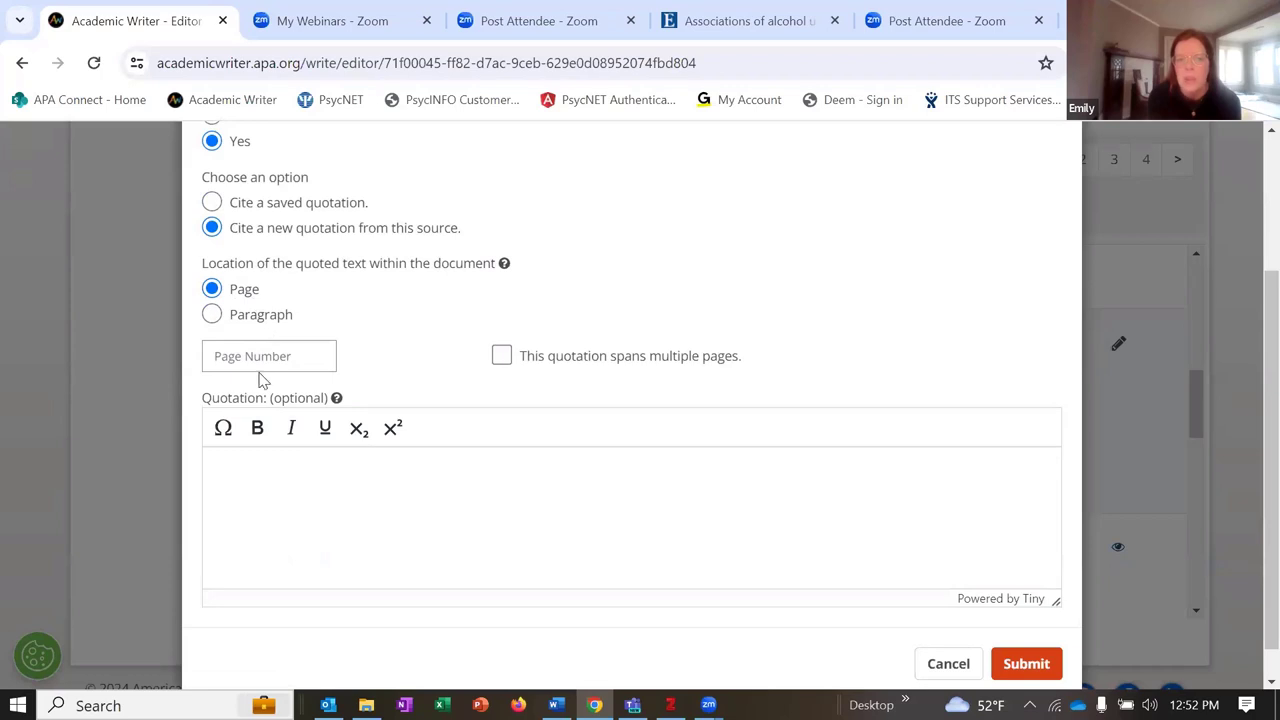
pyautogui.scroll(2, 408, 393)
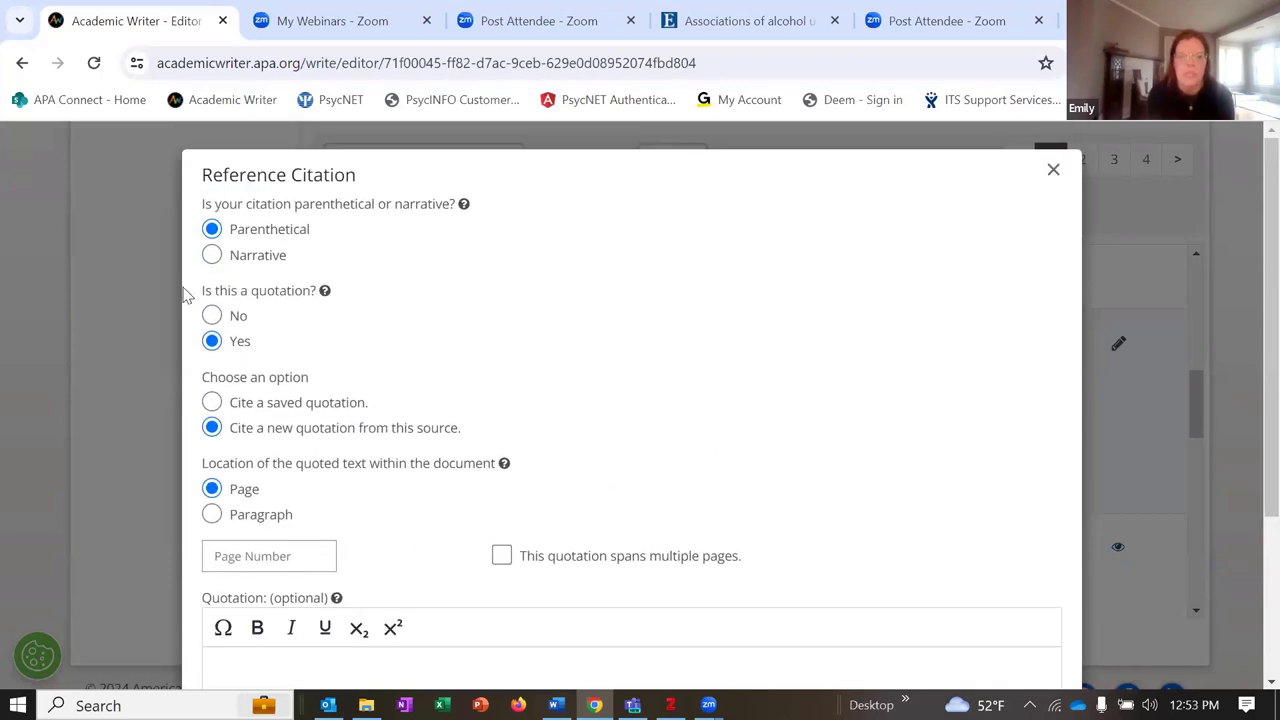
# Insert the reference after "psychotherapy" as a parenthetical citation that is not a quotation, with a space before it
pyautogui.click(243, 318)
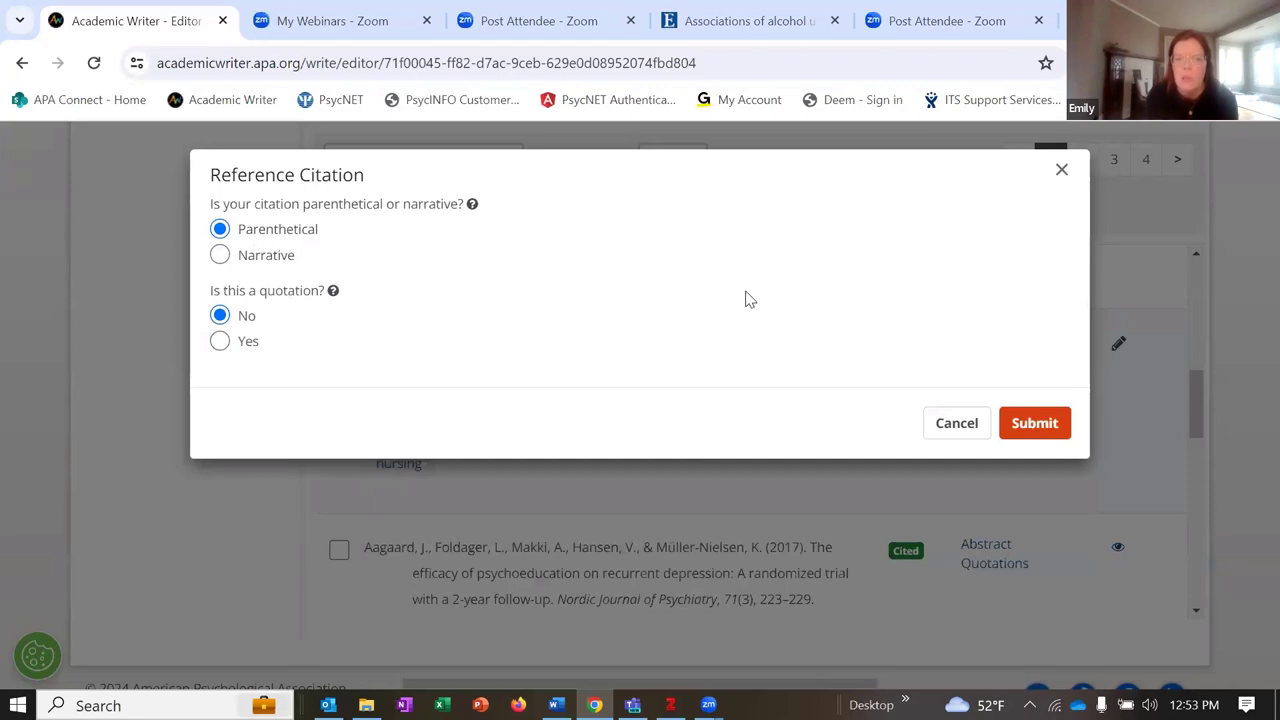
pyautogui.click(1031, 423)
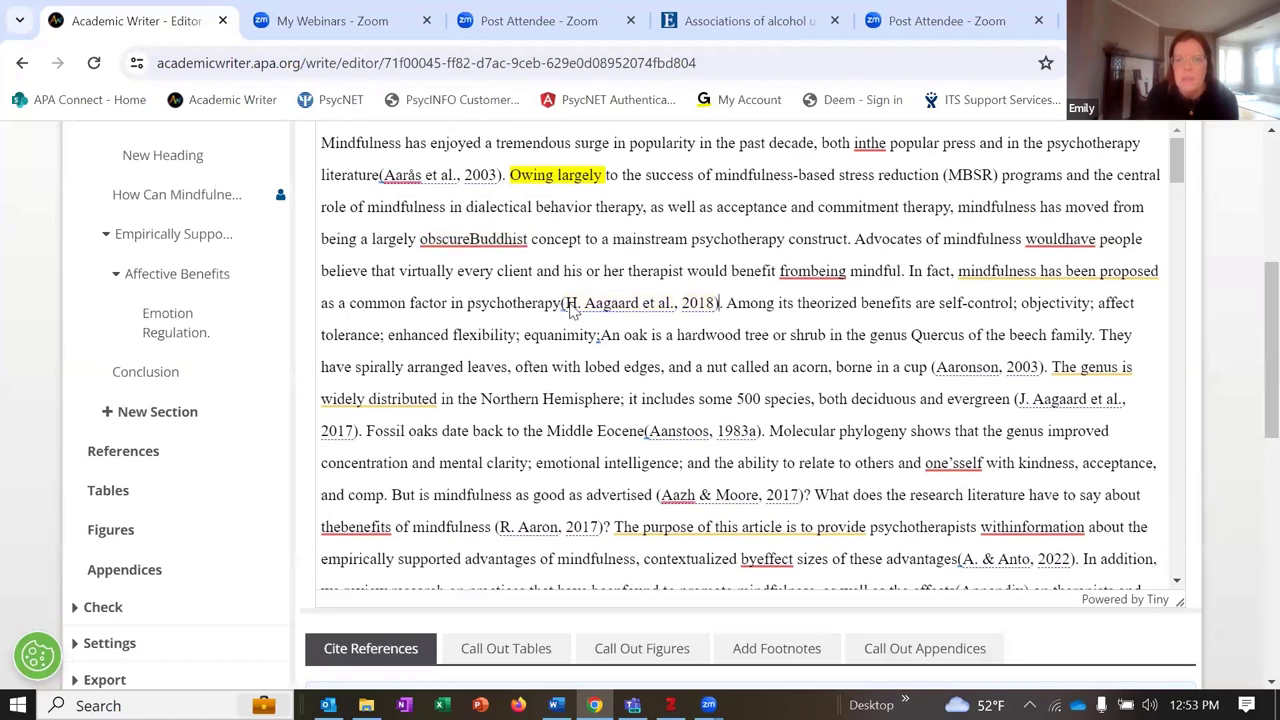
pyautogui.moveTo(557, 305)
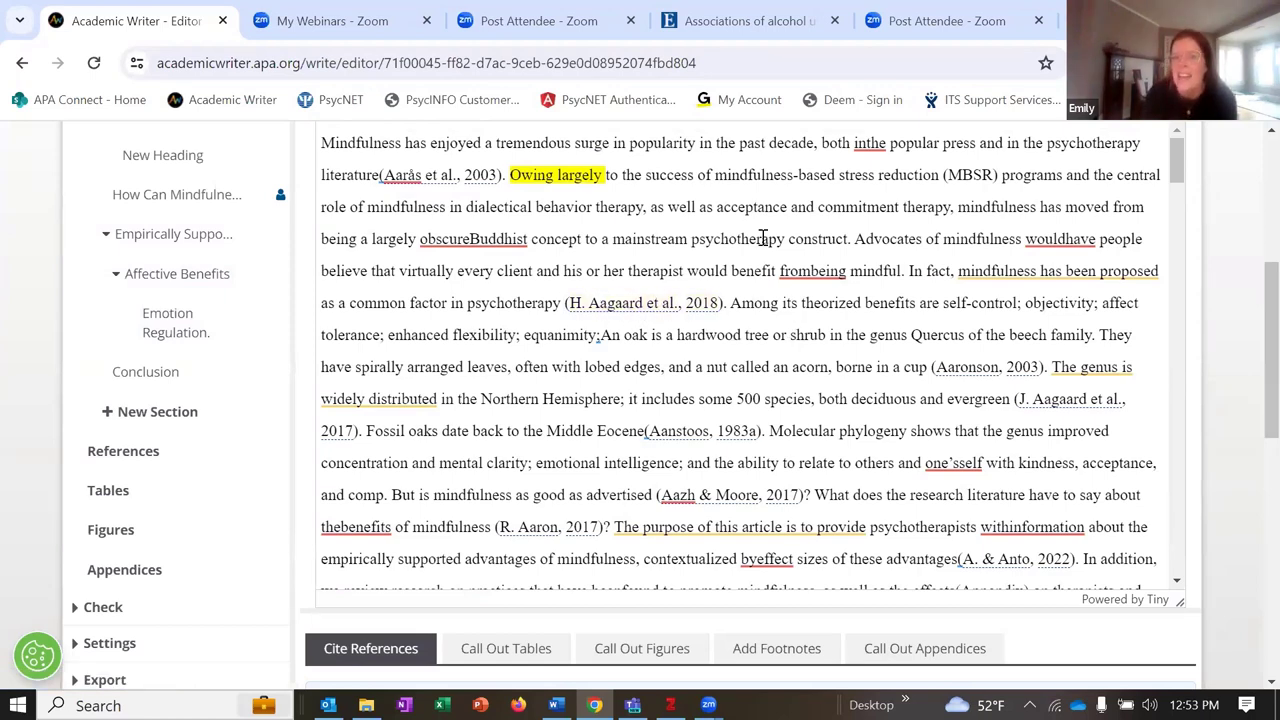
# Examine the in-text citations further down the body, including the 2017 citation after "as good as advertised", and close the readability suggestion
pyautogui.scroll(2, 818, 302)
pyautogui.scroll(-3, 812, 300)
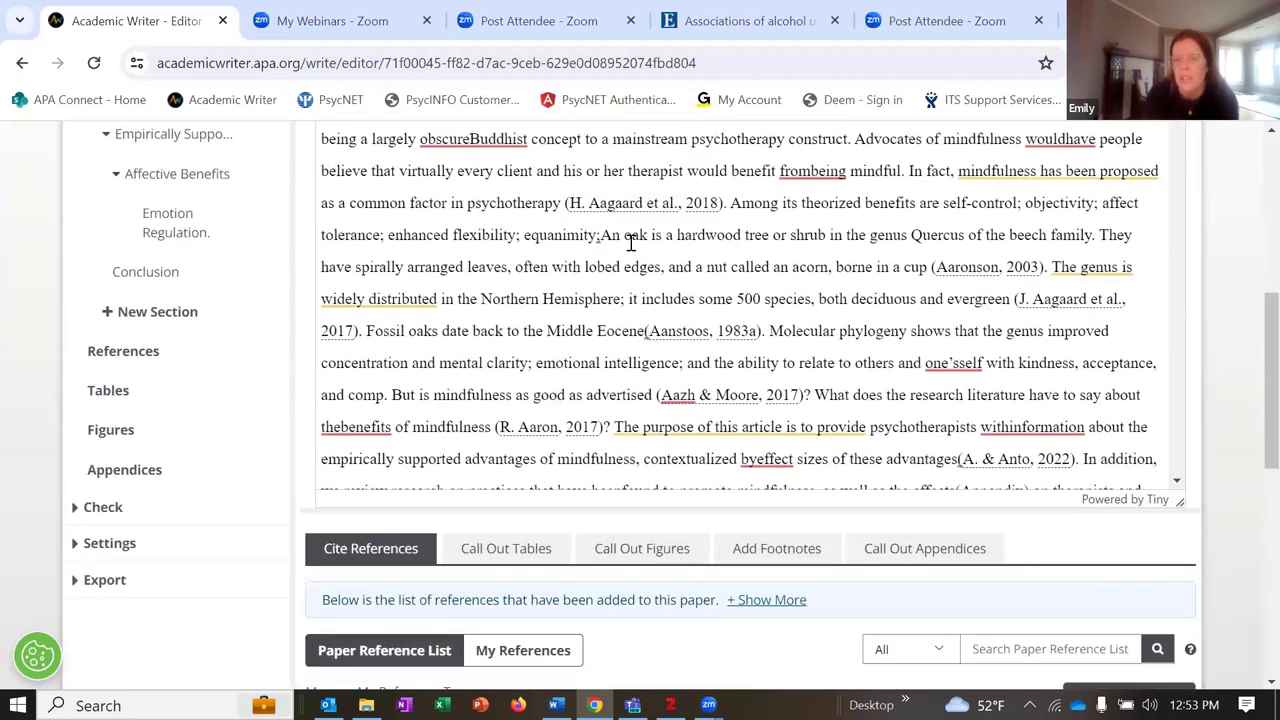
pyautogui.scroll(-3, 630, 243)
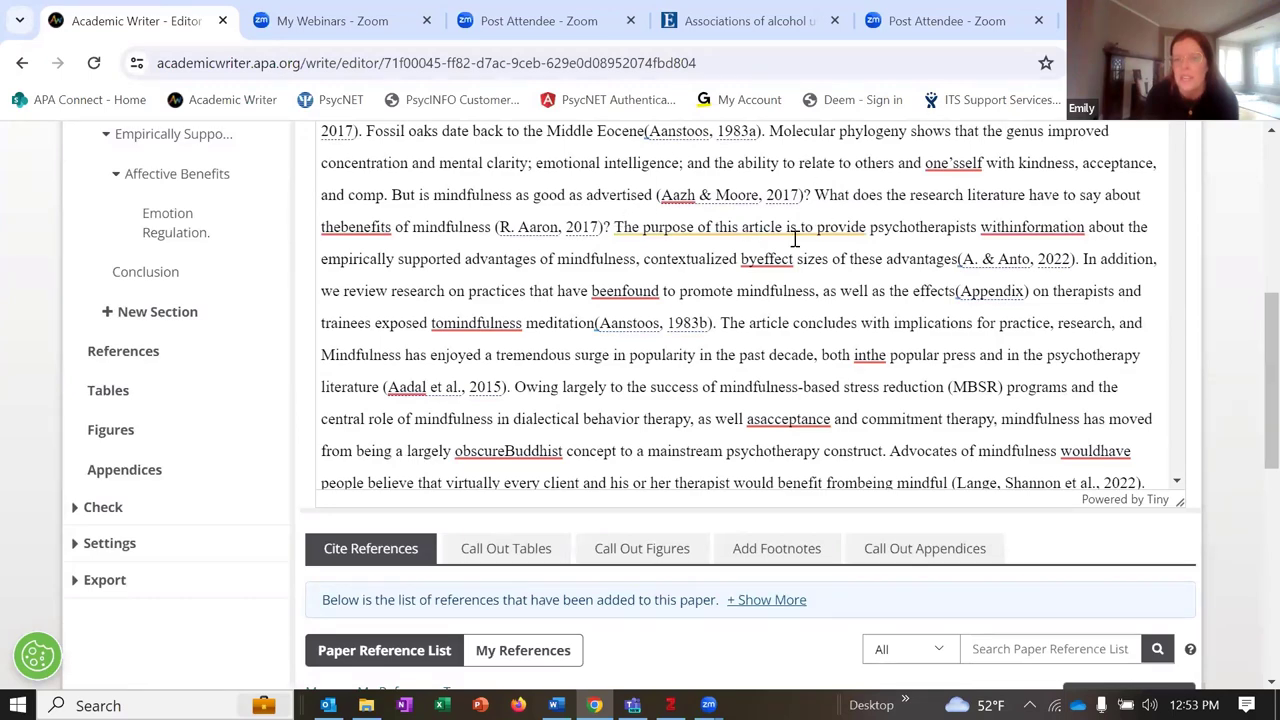
pyautogui.click(718, 224)
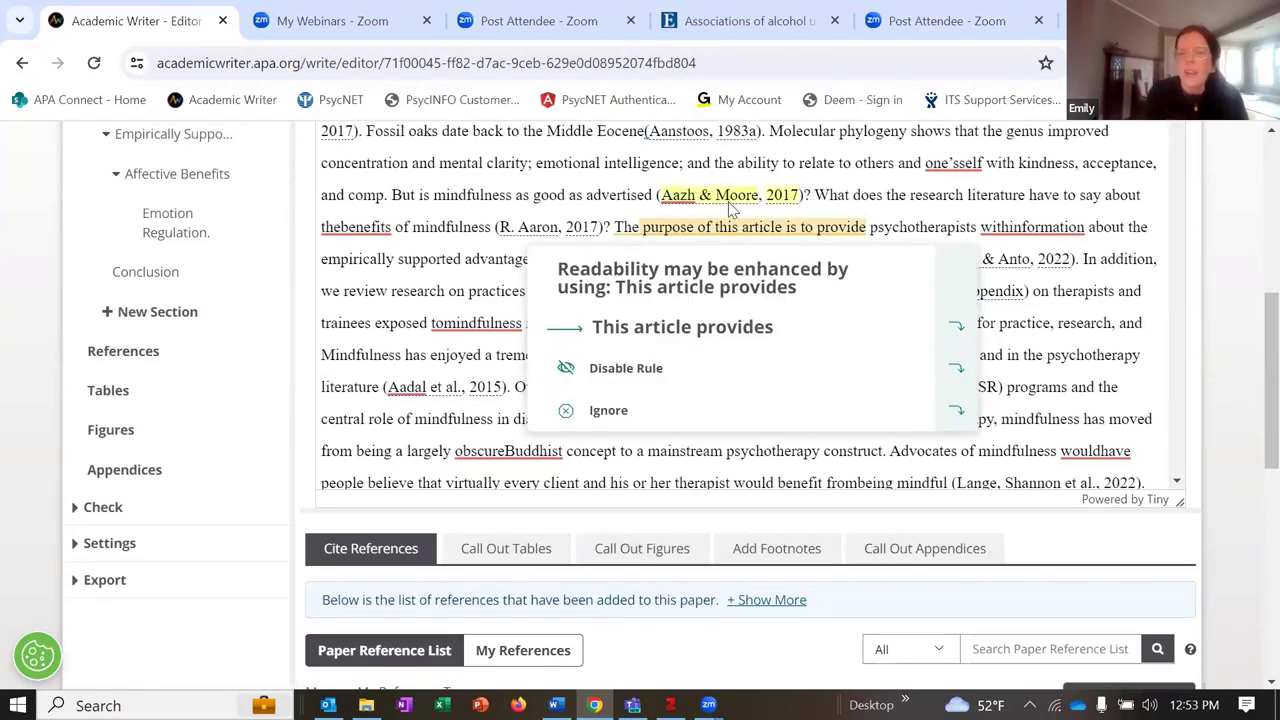
pyautogui.click(740, 215)
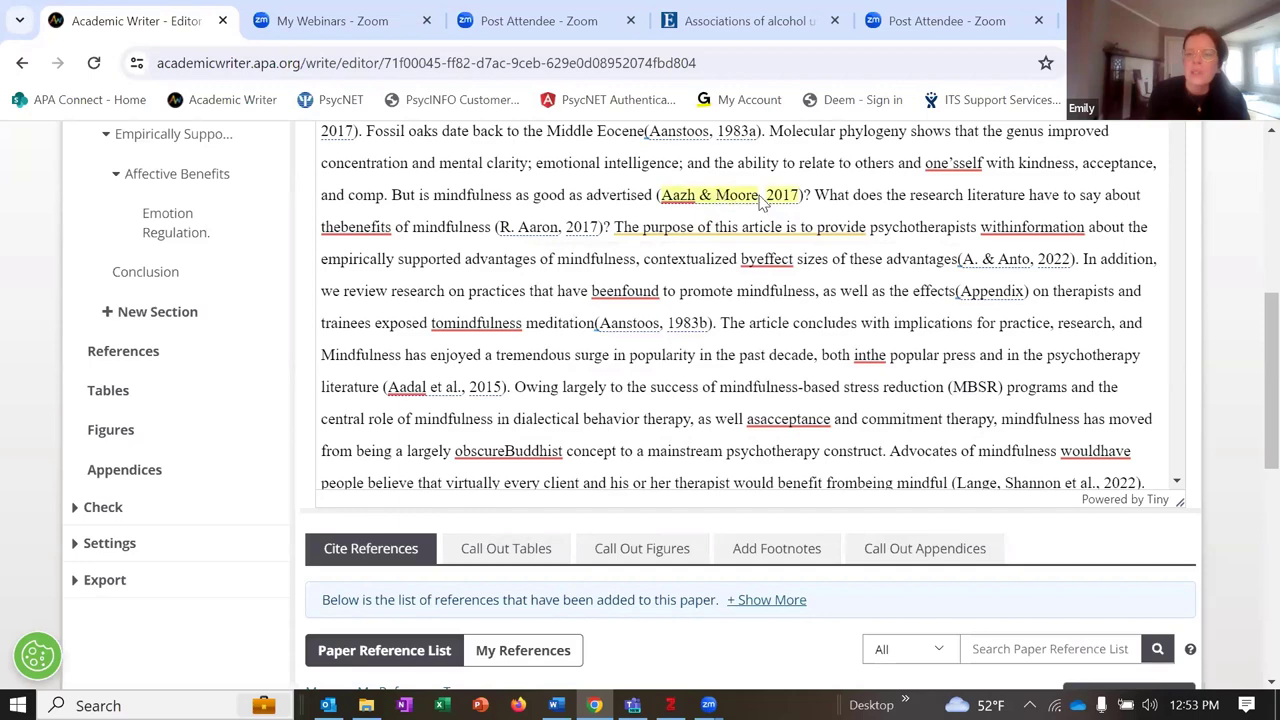
pyautogui.click(690, 202)
pyautogui.click(750, 202)
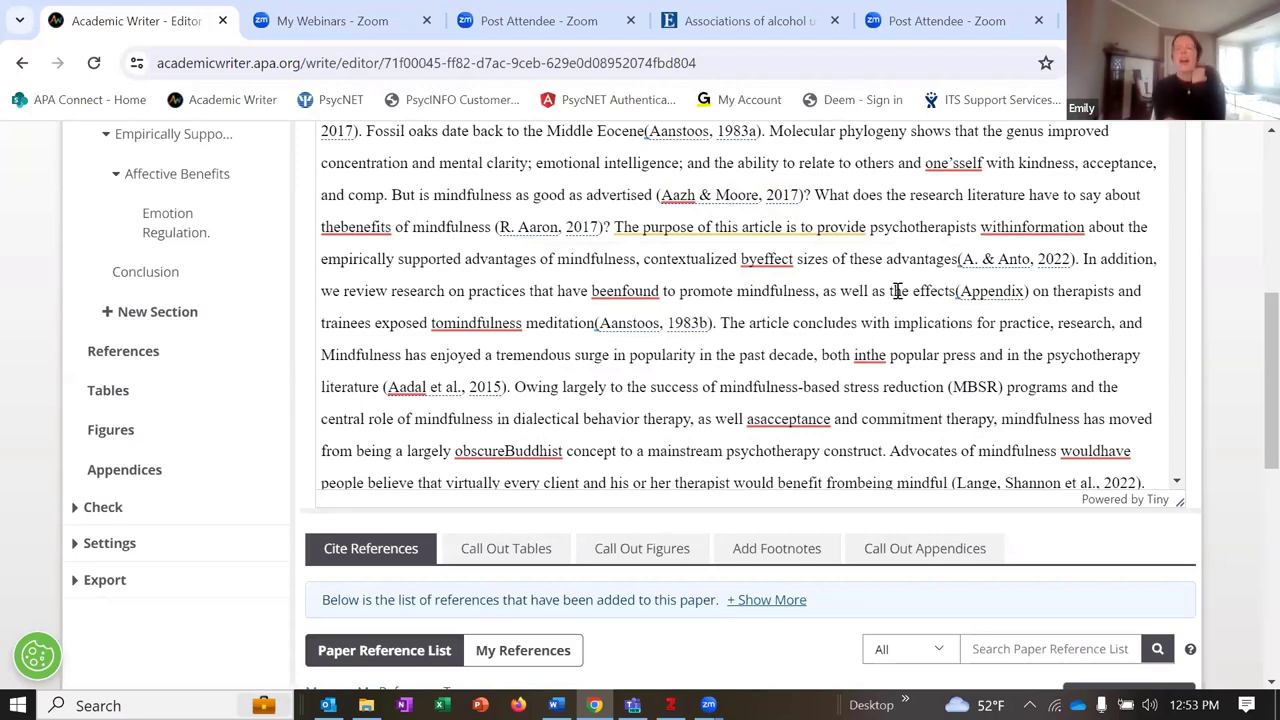
# Open the paper's annotated bibliography in the Research Lab Book
pyautogui.scroll(10, 640, 260)
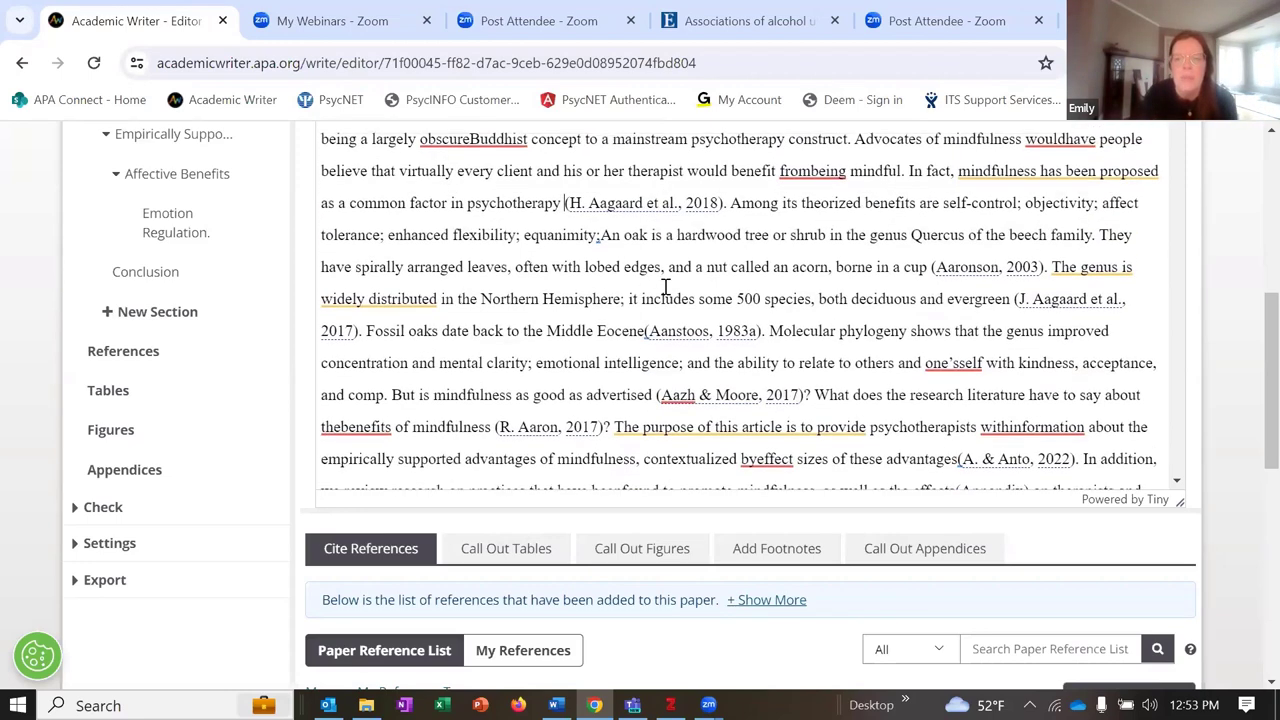
pyautogui.scroll(3, 665, 291)
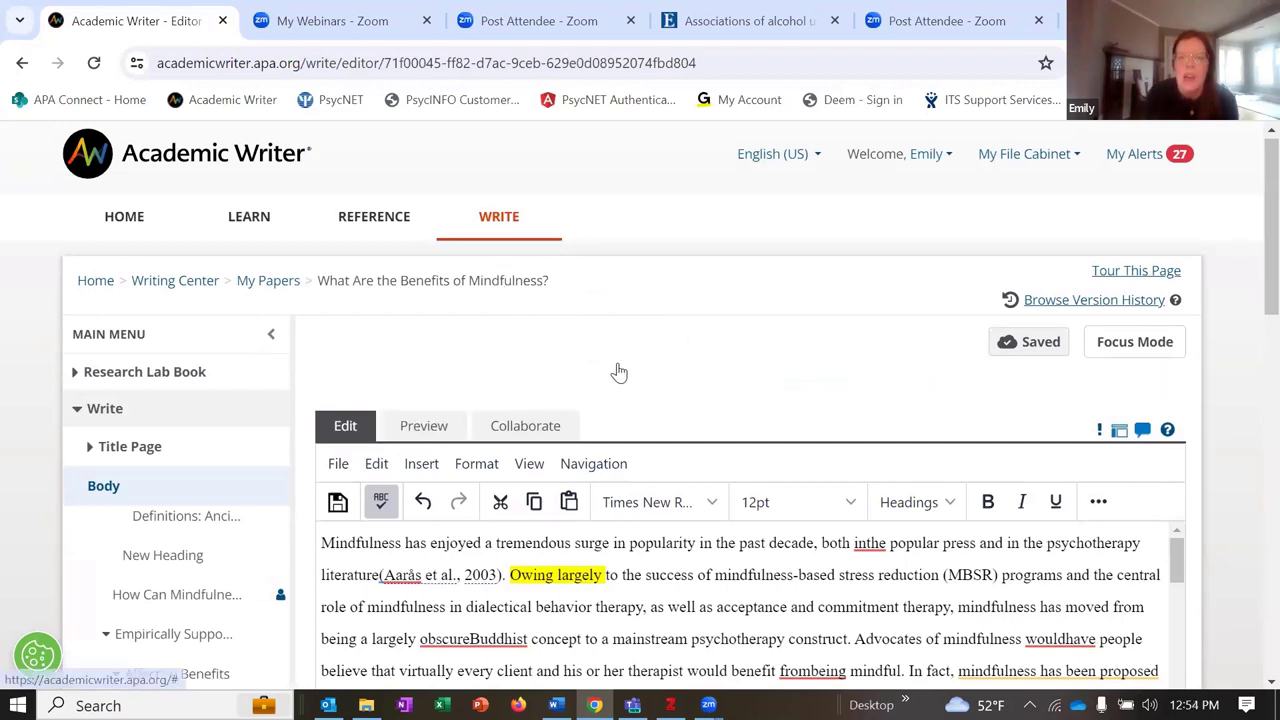
pyautogui.click(78, 372)
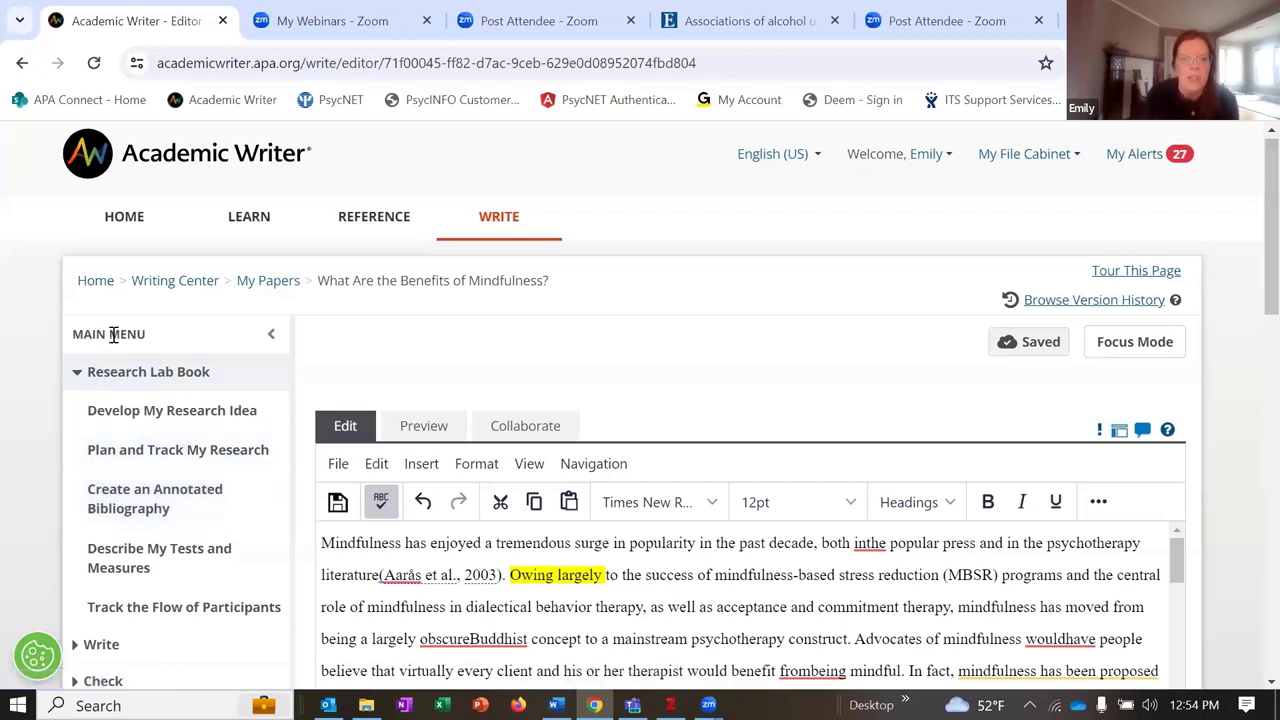
pyautogui.click(117, 497)
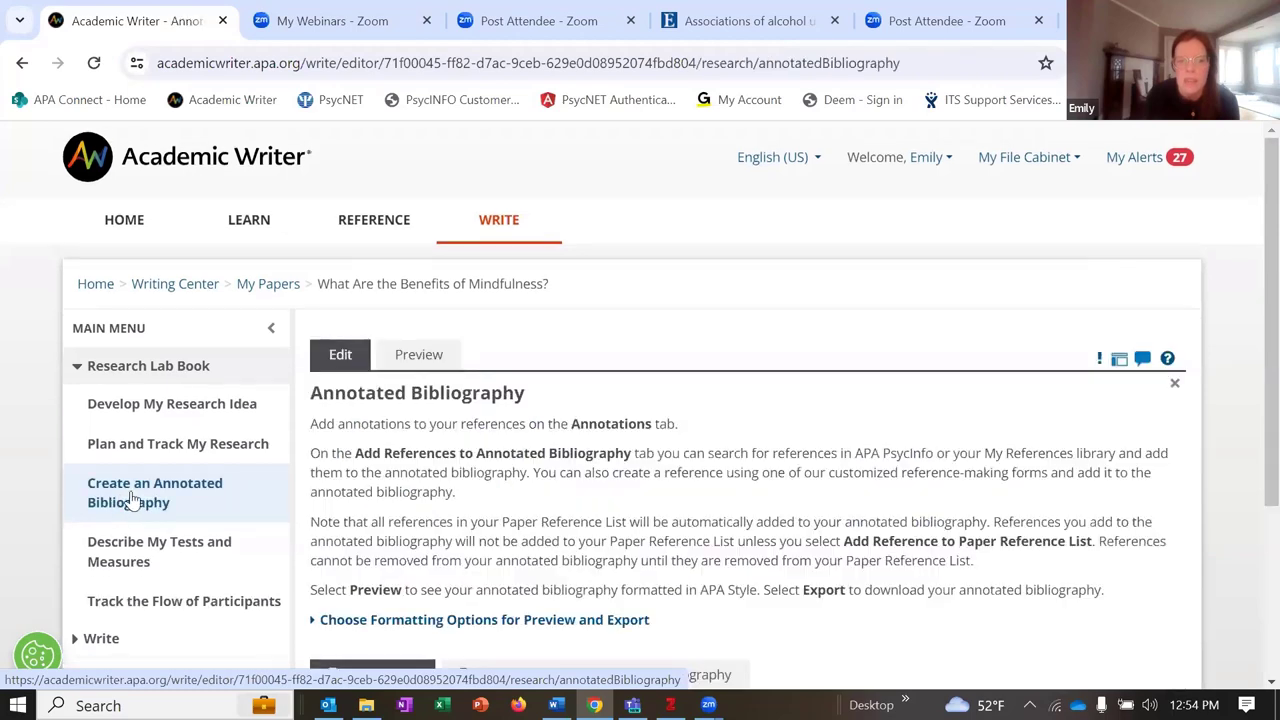
# Look over the references' annotation fields and the formatting options for preview and export, then close the annotated bibliography instructions
pyautogui.scroll(-6, 788, 435)
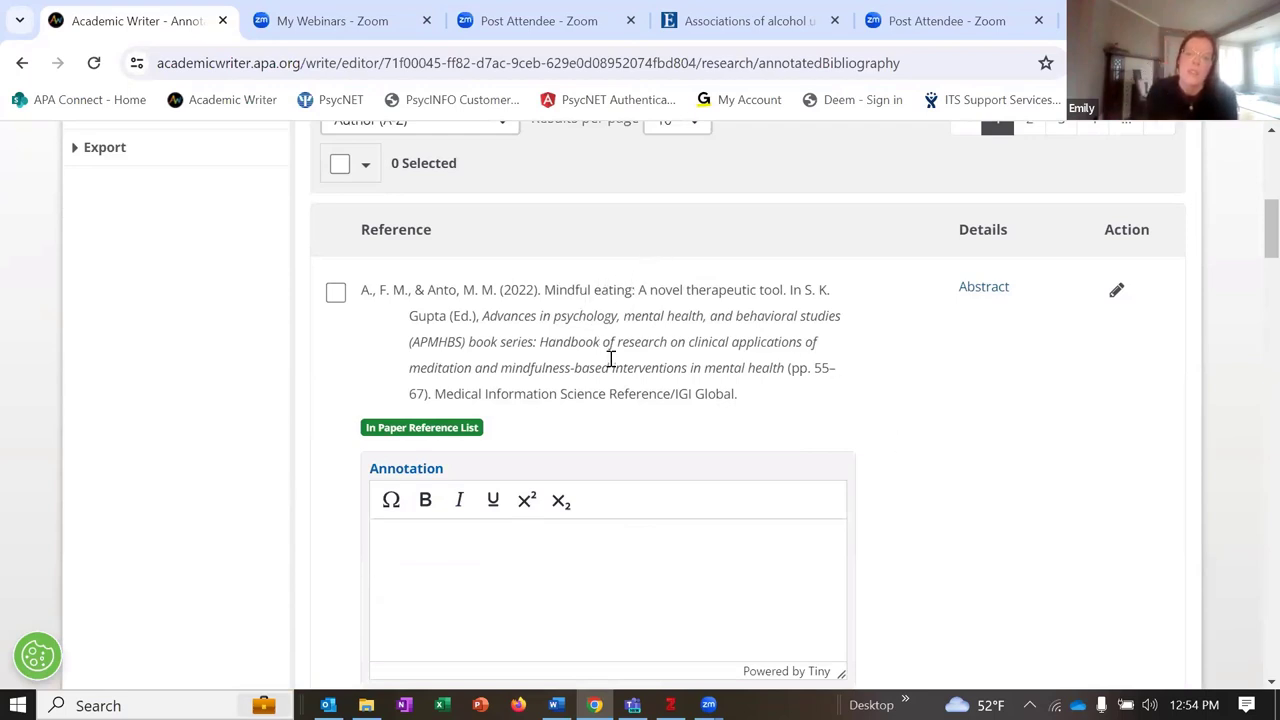
pyautogui.scroll(3, 611, 358)
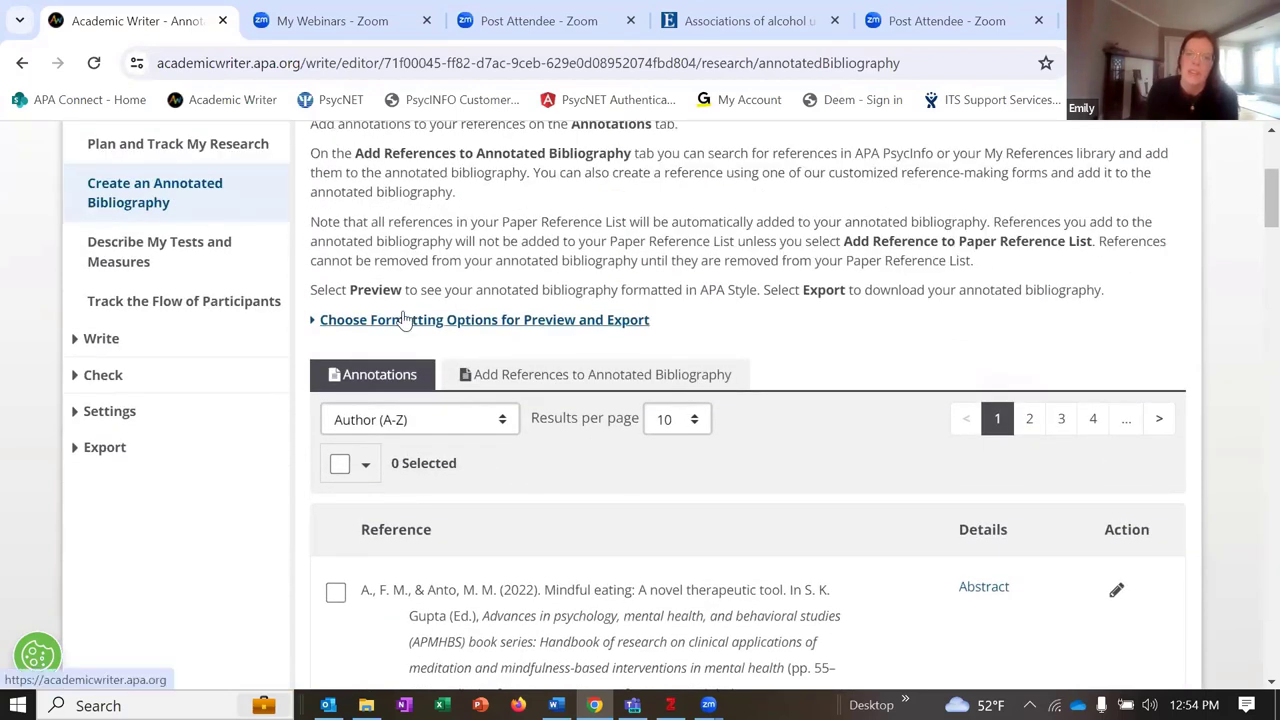
pyautogui.click(331, 321)
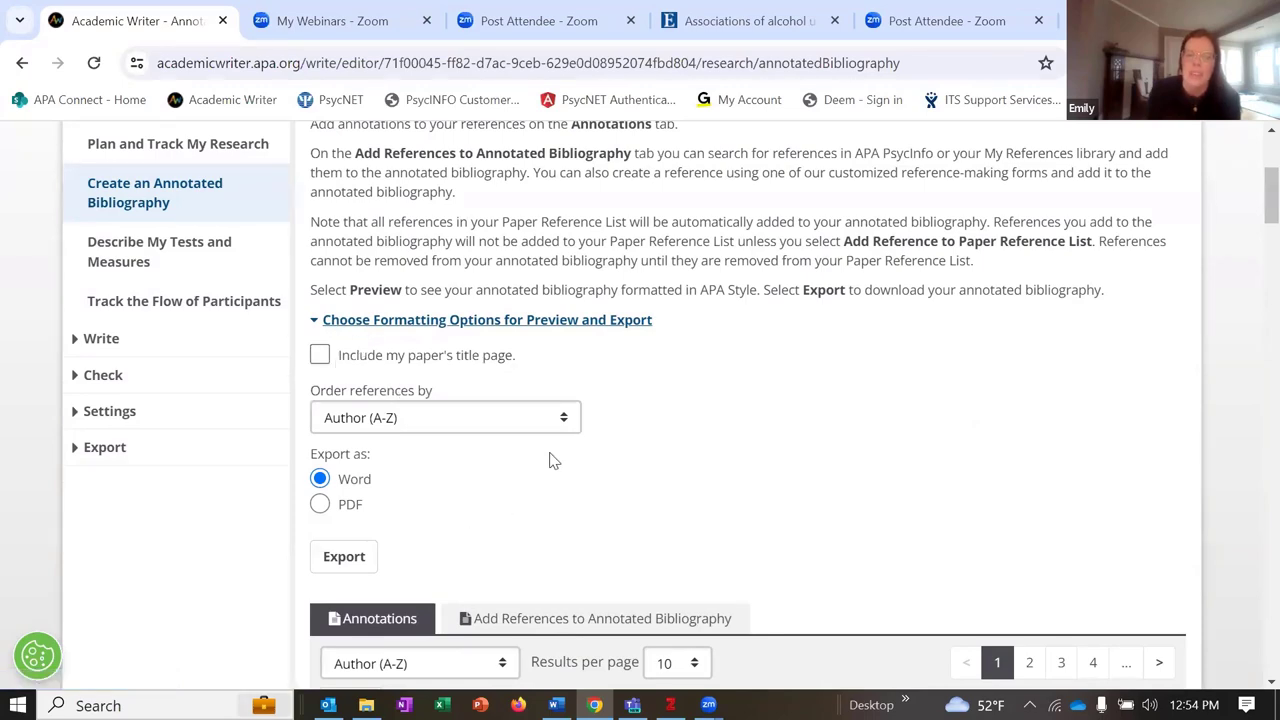
pyautogui.scroll(3, 616, 389)
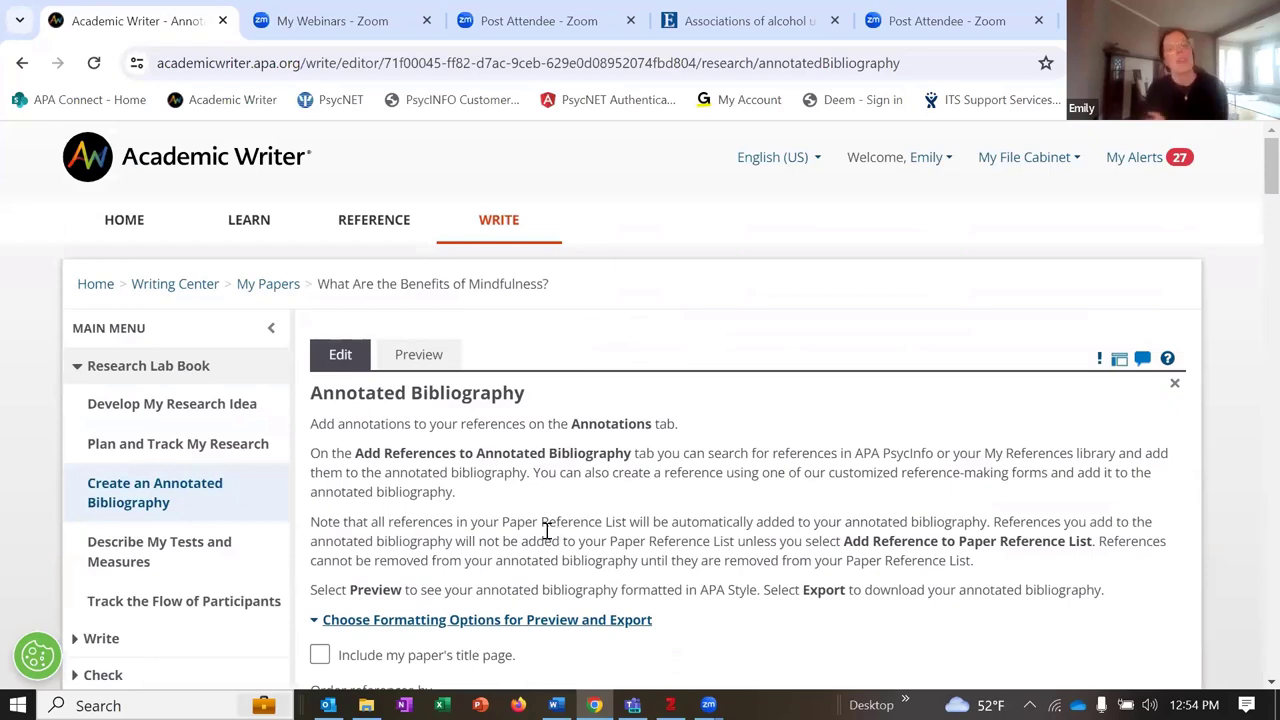
pyautogui.click(1172, 384)
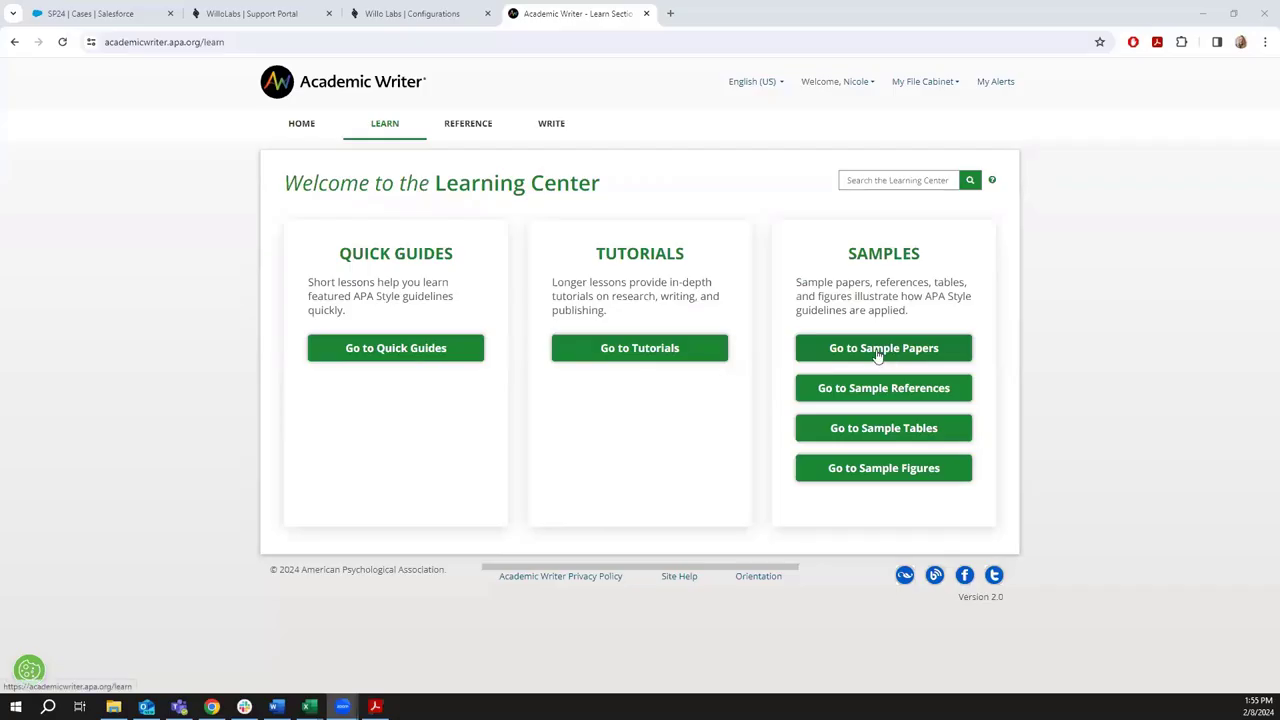
# Open the sample papers in the Learning Center and browse the list
pyautogui.click(878, 350)
pyautogui.scroll(-1, 409, 357)
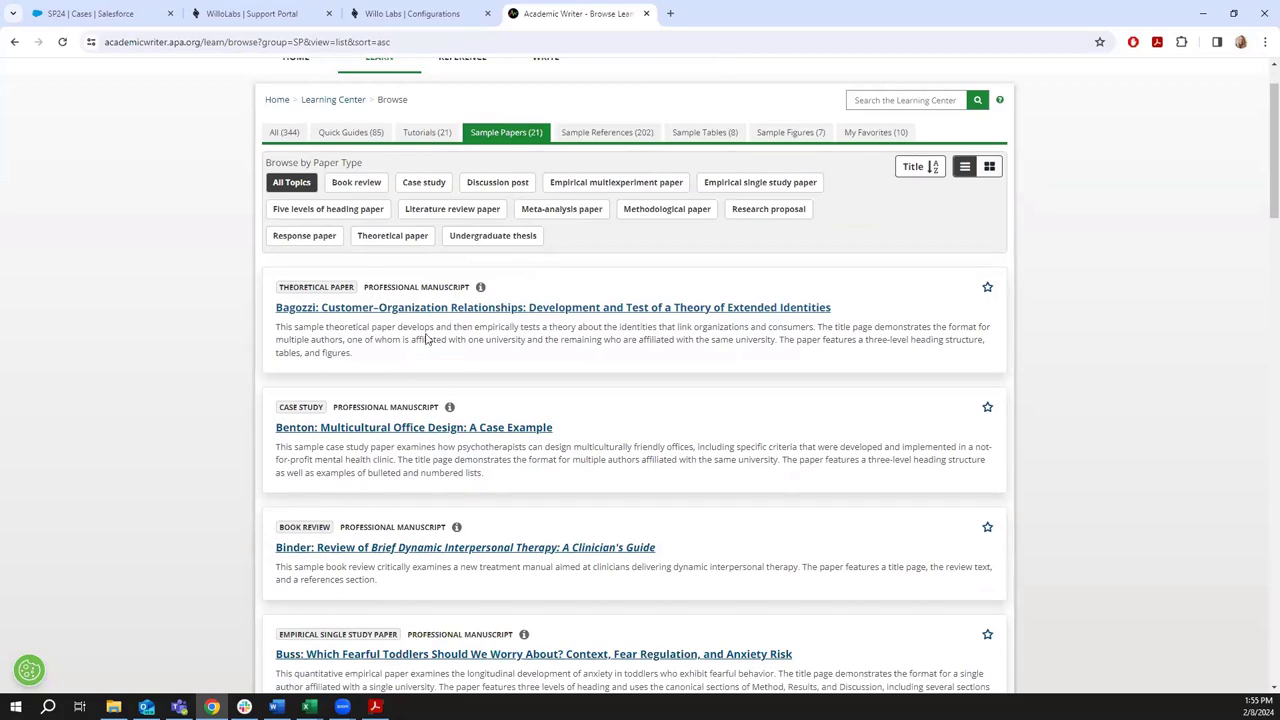
# Open the student sample paper "Effects of Misinformation on Memory Recall" from the sample papers list
pyautogui.scroll(-5, 472, 404)
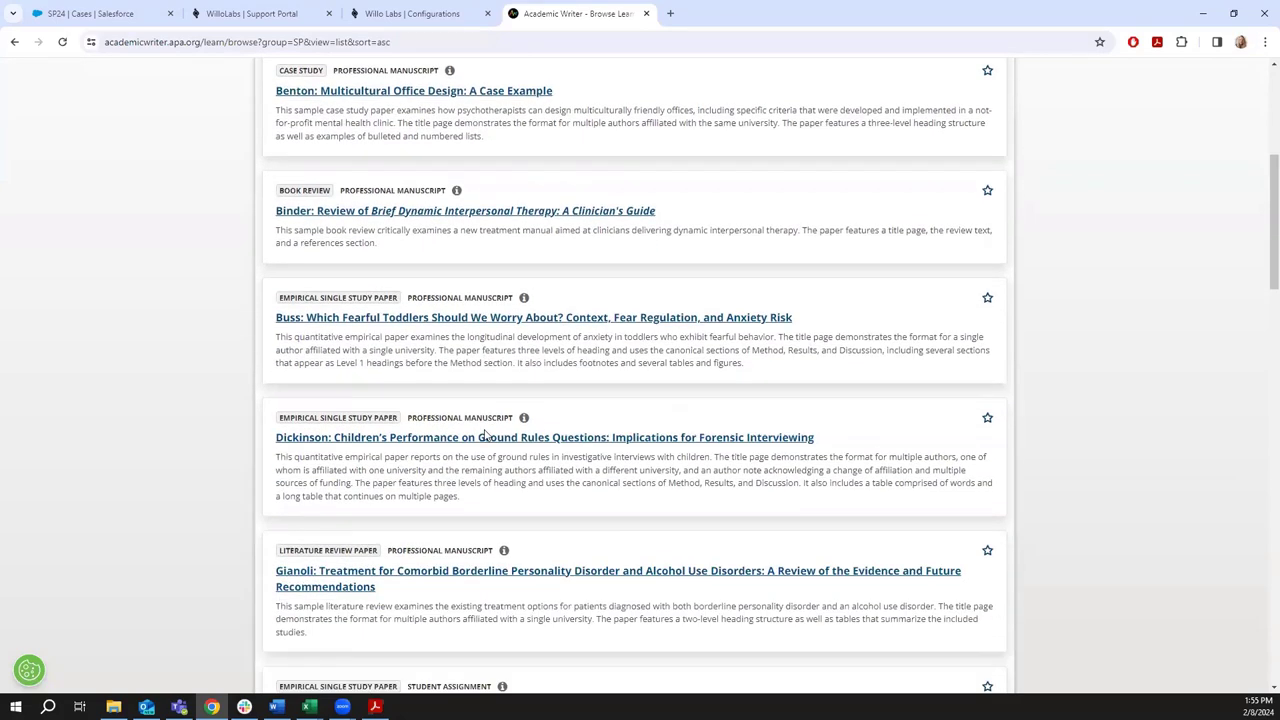
pyautogui.scroll(-2, 482, 472)
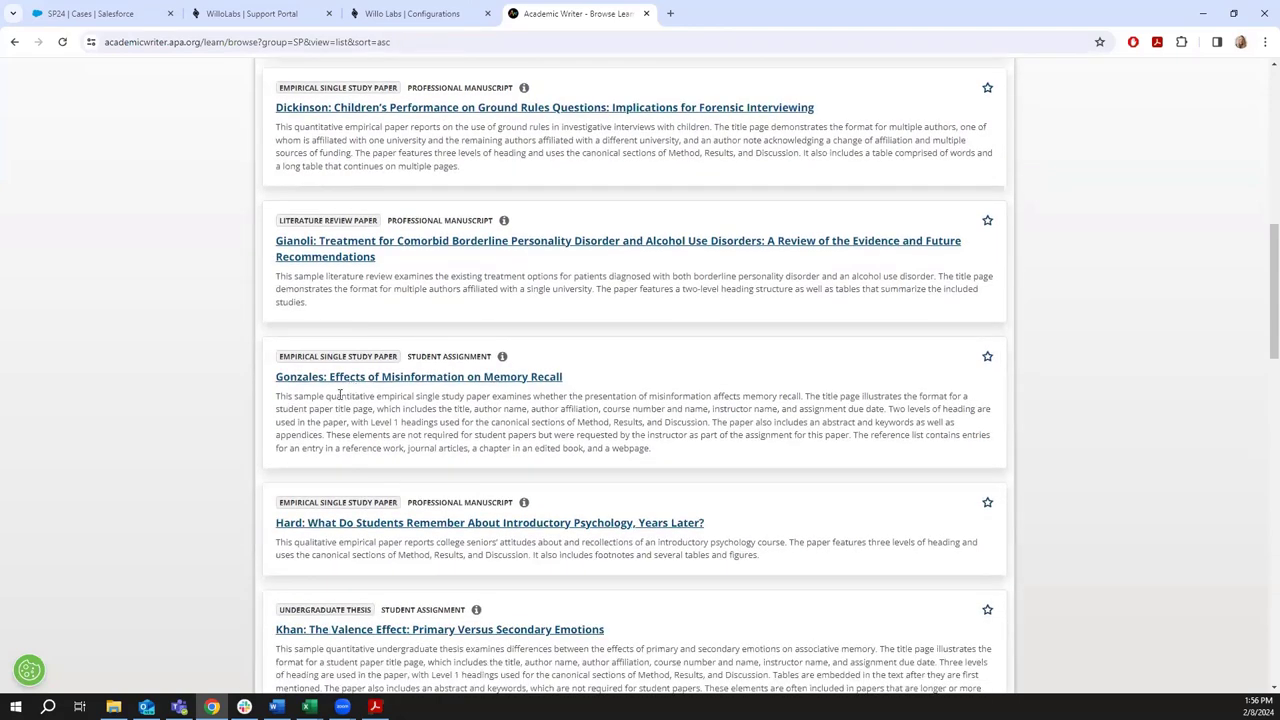
pyautogui.click(388, 381)
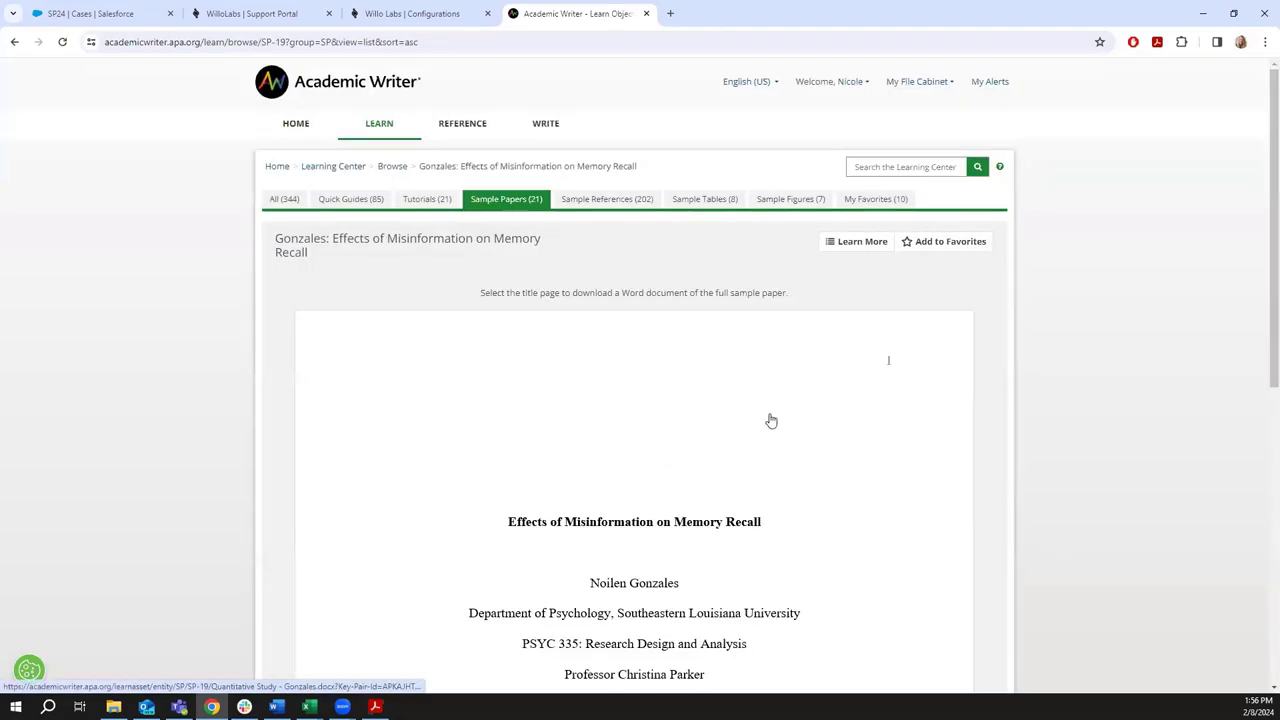
# Download the full sample paper as a Word document from its title page and open the downloaded file in Word
pyautogui.scroll(-3, 839, 400)
pyautogui.scroll(1, 380, 500)
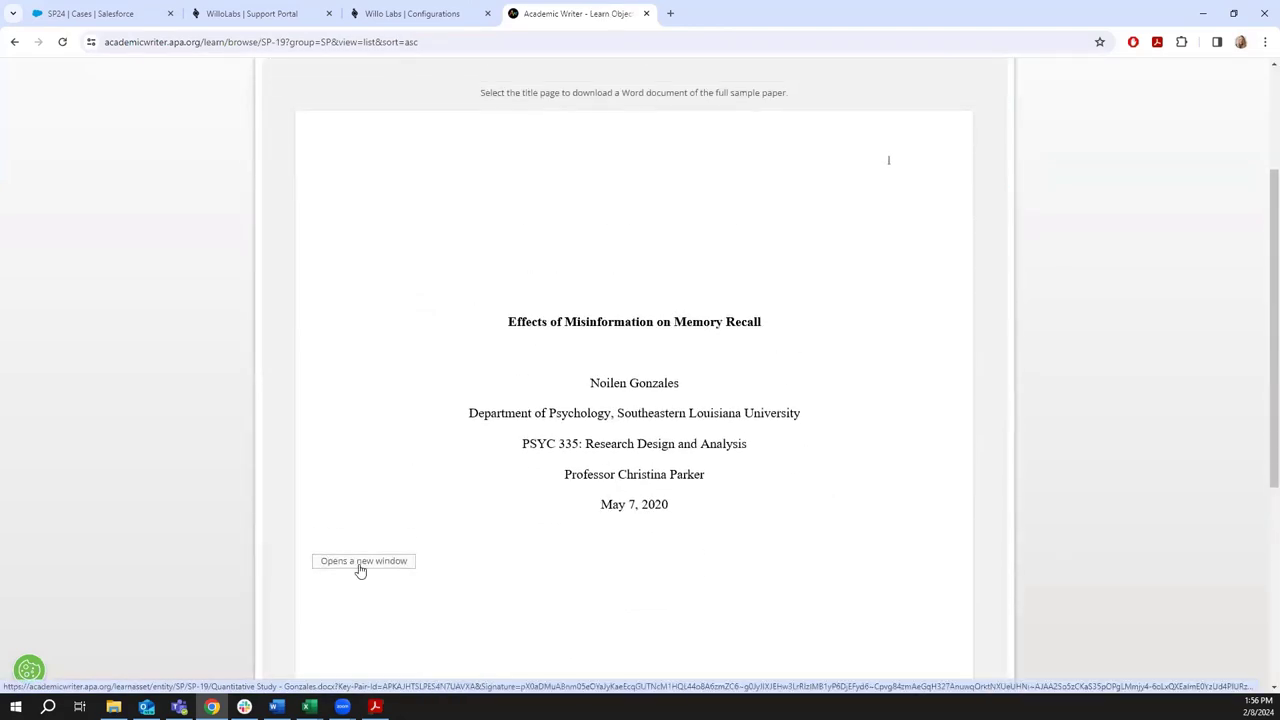
pyautogui.click(348, 562)
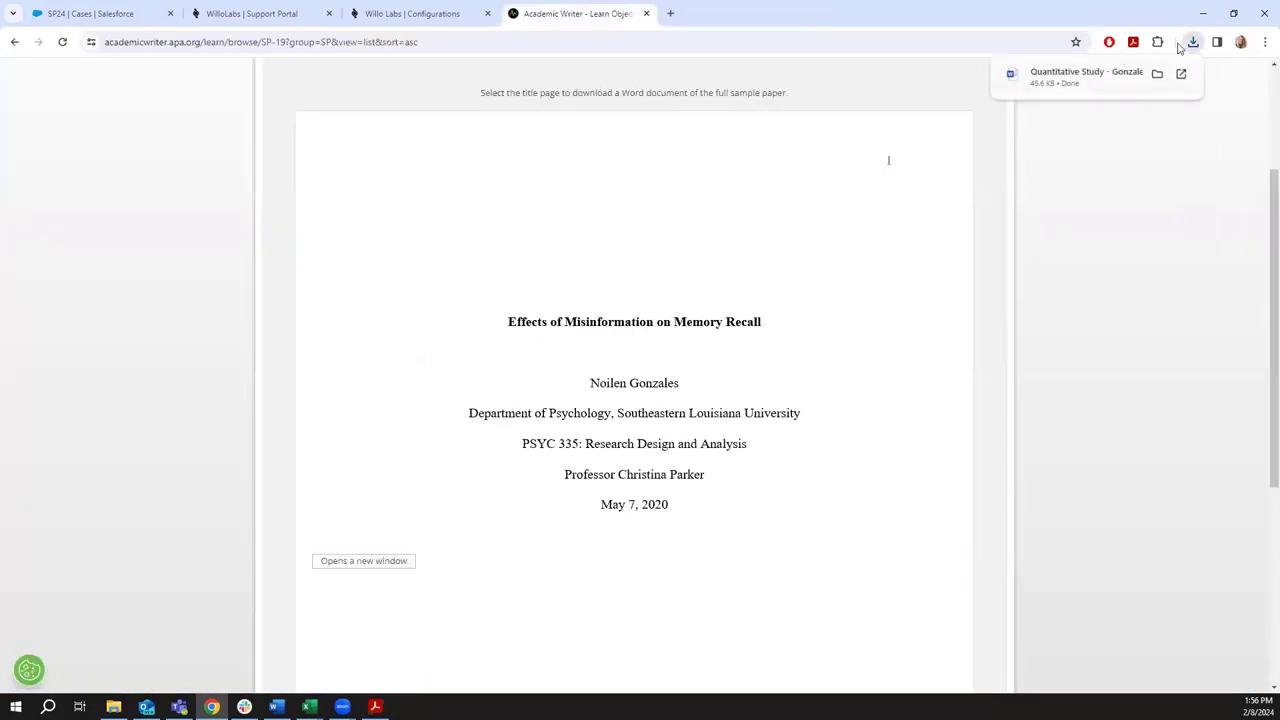
pyautogui.click(1087, 77)
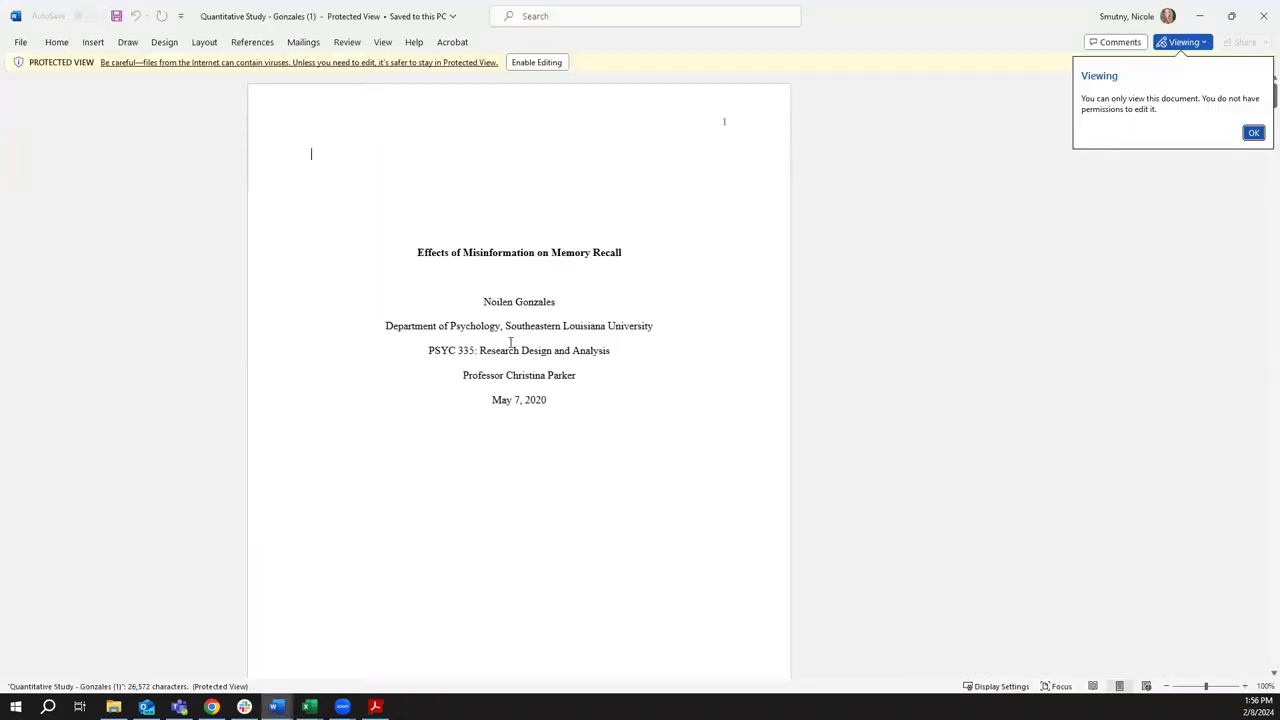
# Examine the sample paper's title page, abstract with its author comment, body sections and reference list
pyautogui.scroll(-5, 590, 340)
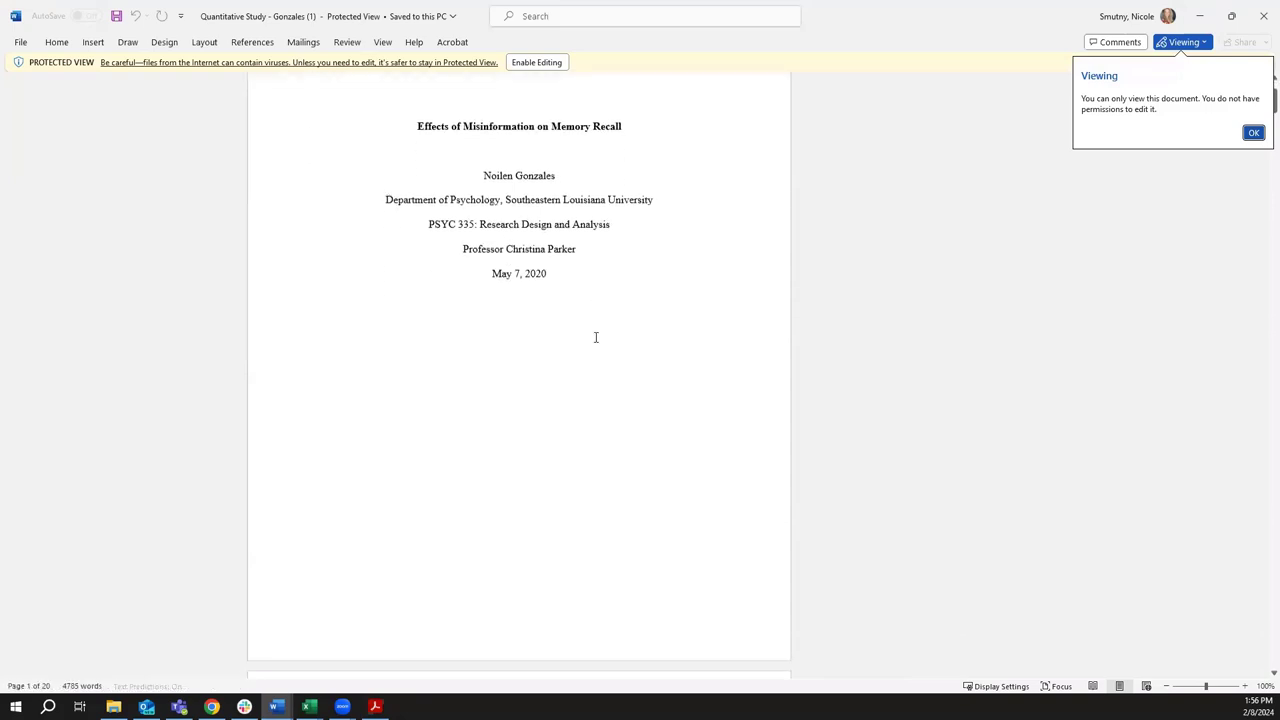
pyautogui.scroll(-3, 572, 362)
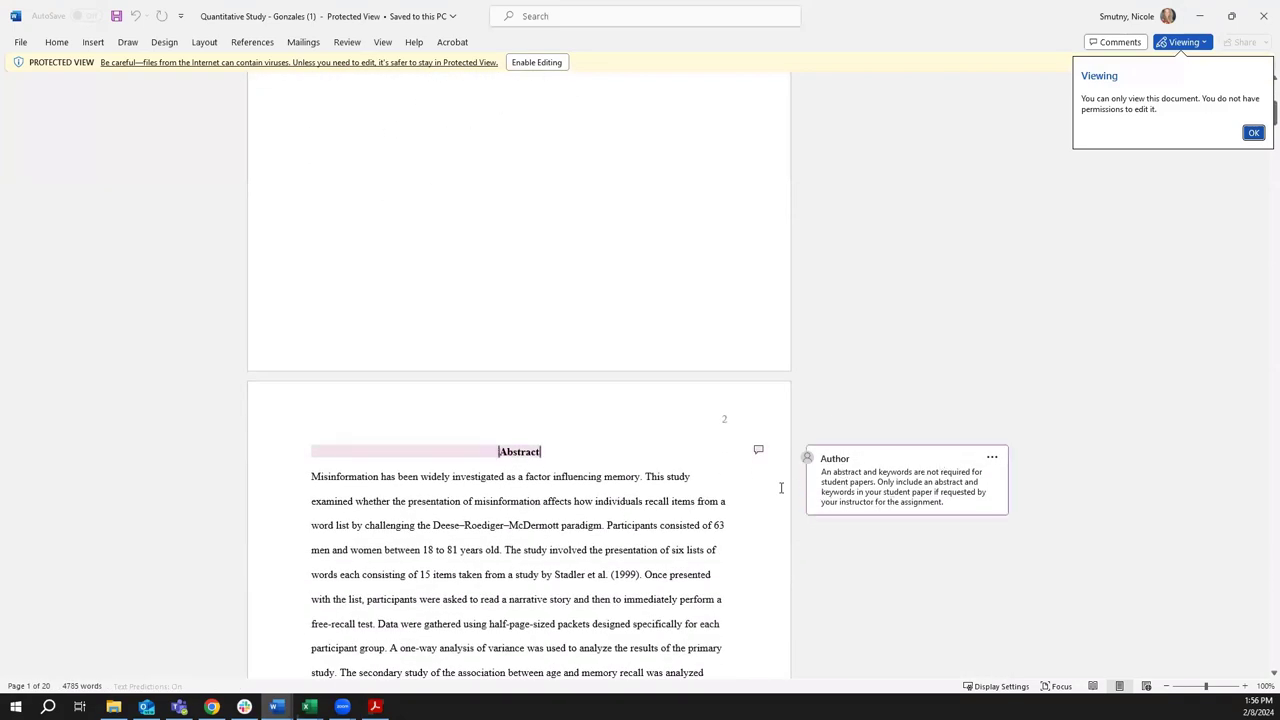
pyautogui.scroll(-10, 598, 485)
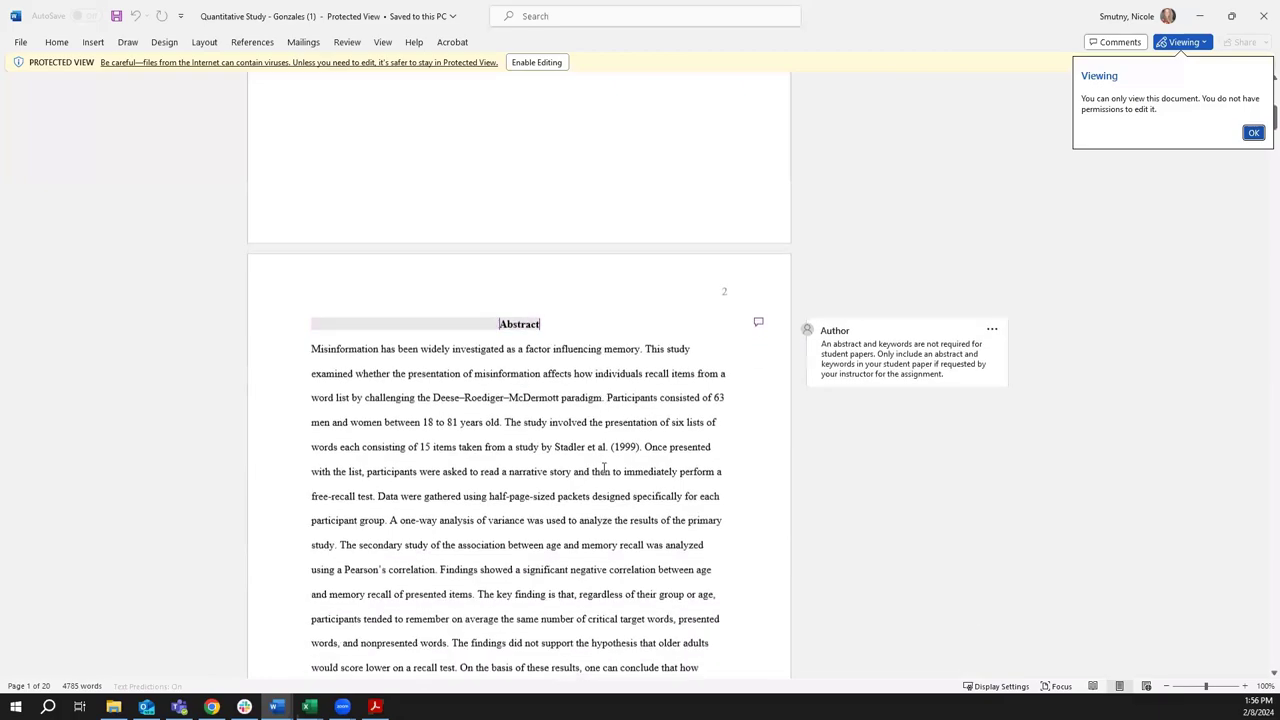
pyautogui.scroll(-15, 600, 460)
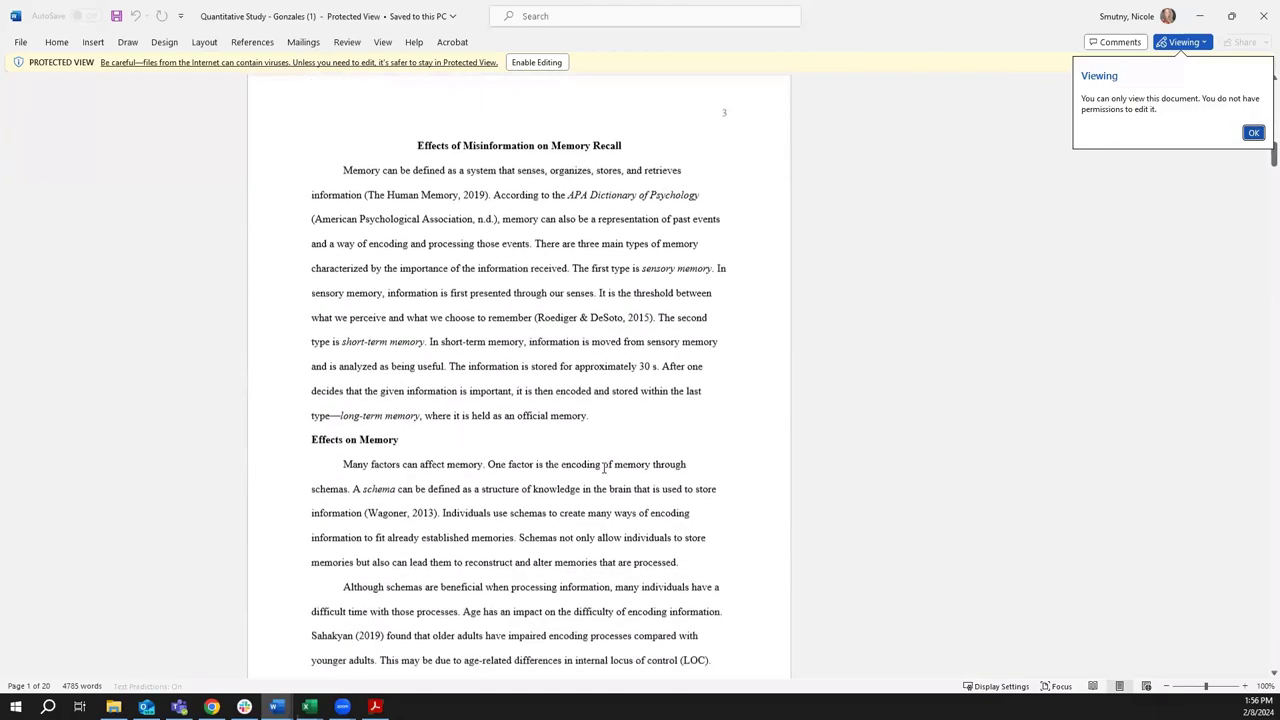
pyautogui.scroll(-16, 590, 440)
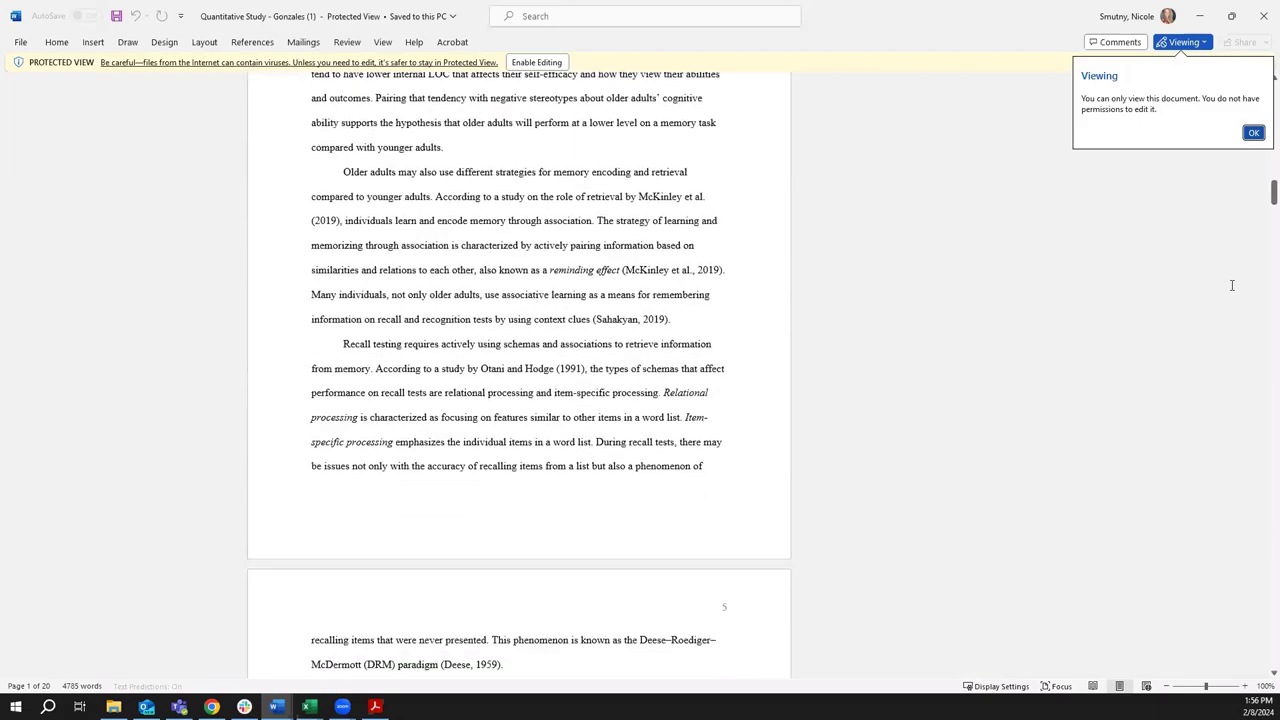
pyautogui.moveTo(1261, 215); pyautogui.dragTo(1250, 431)
pyautogui.scroll(20, 914, 443)
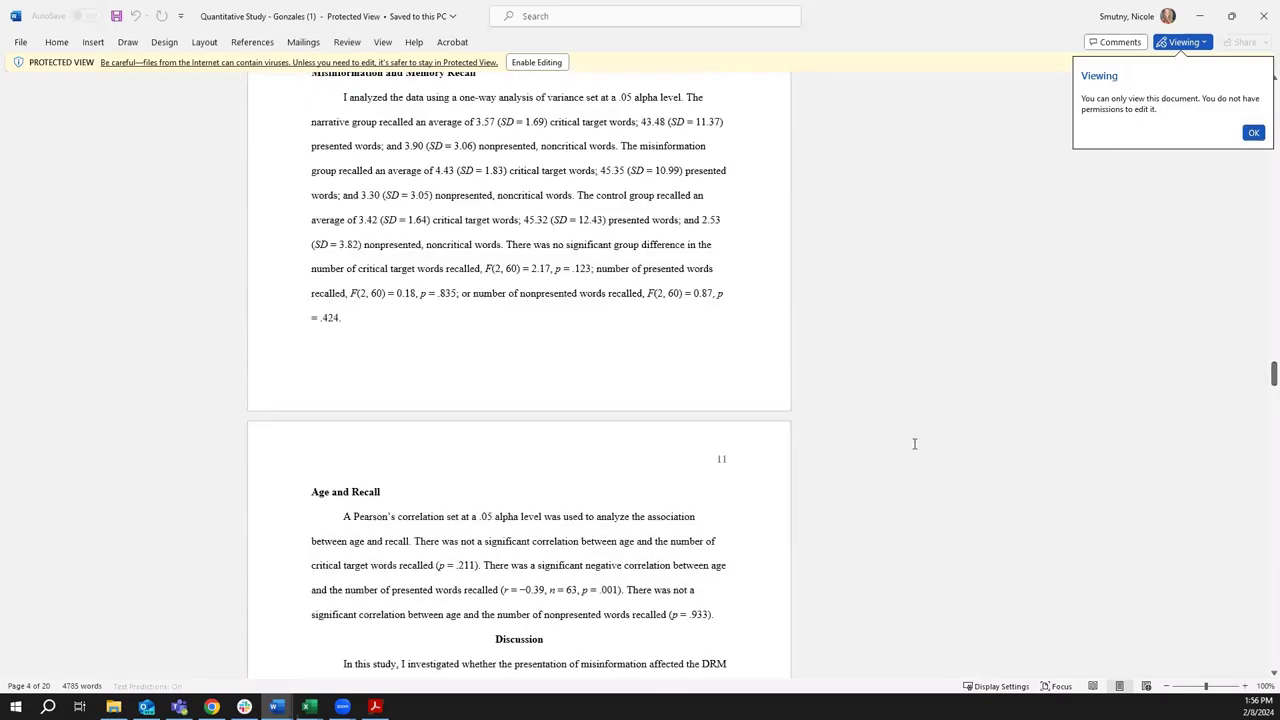
pyautogui.scroll(-20, 966, 418)
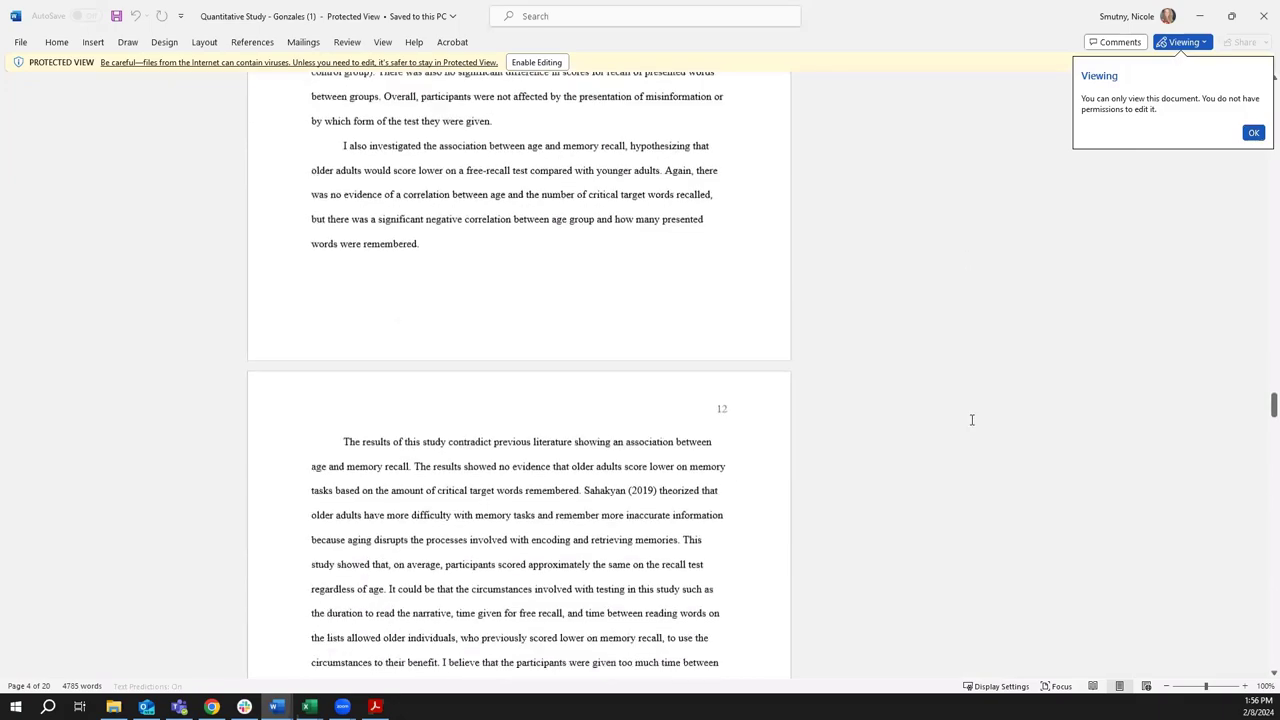
pyautogui.moveTo(1262, 432); pyautogui.dragTo(1262, 541)
pyautogui.scroll(10, 600, 440)
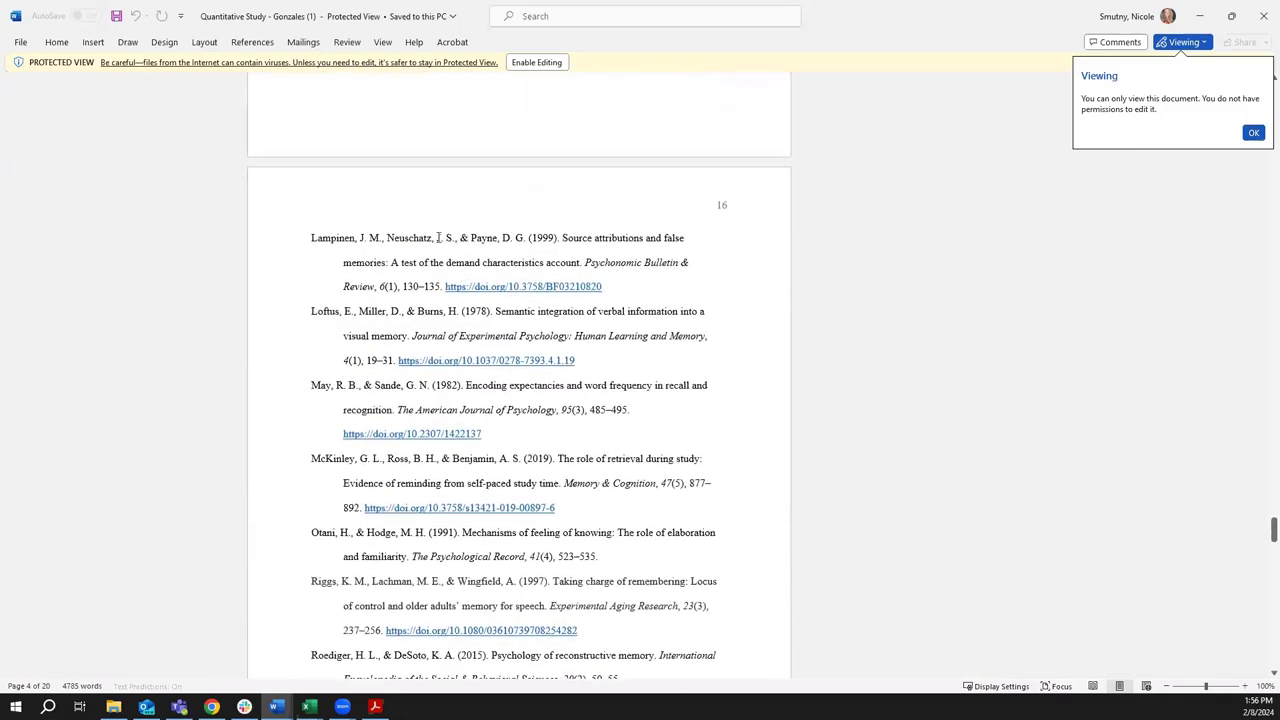
pyautogui.scroll(10, 429, 256)
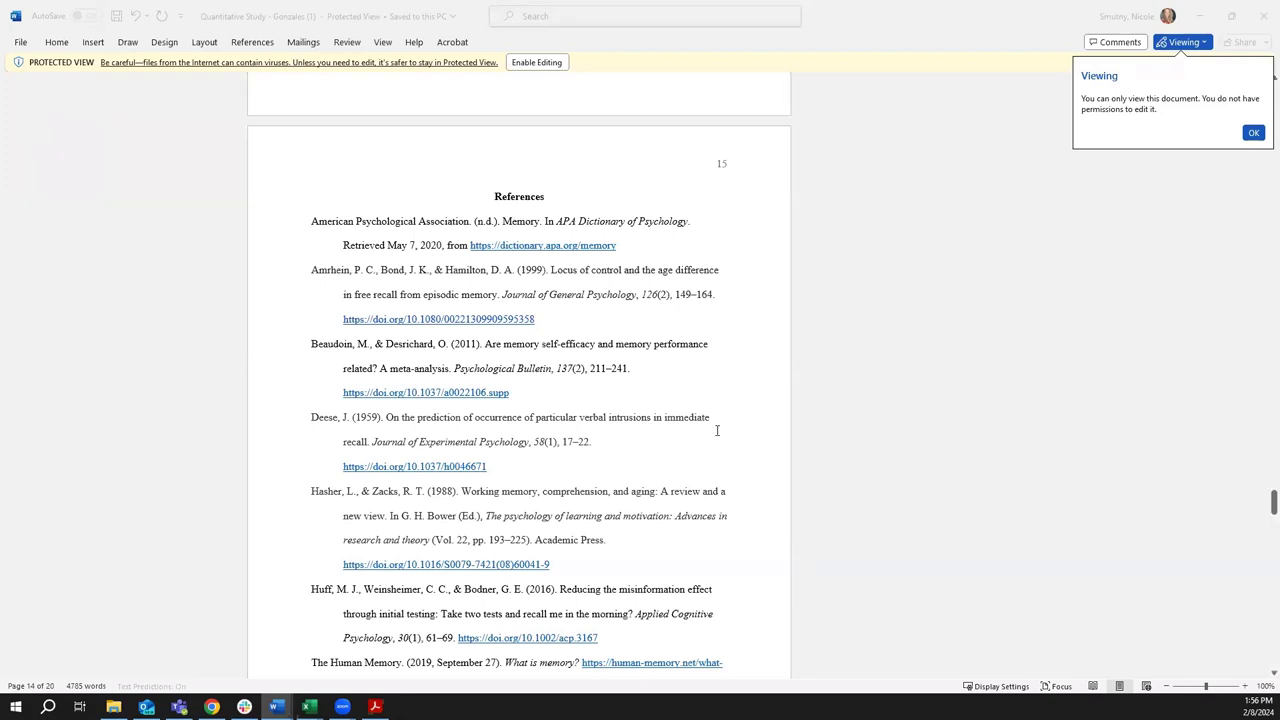
# Minimize the Word document and list all resources in Academic Writer's Learning Center
pyautogui.click(1201, 15)
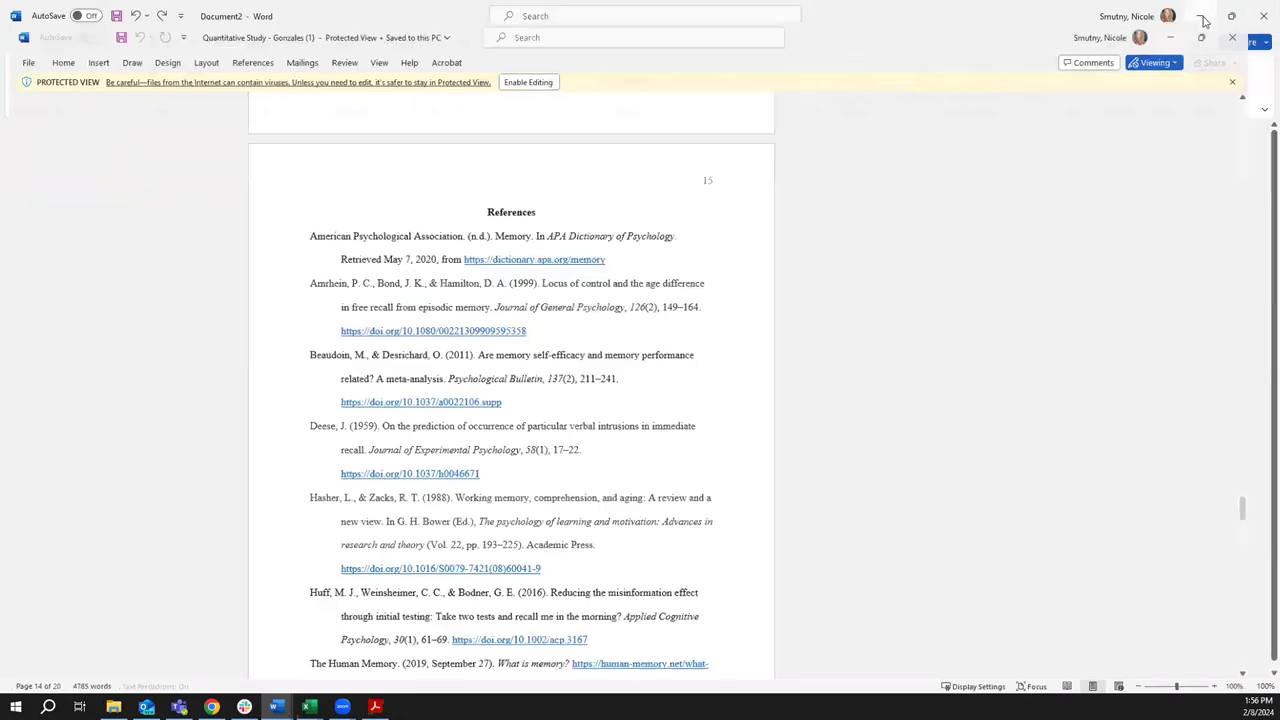
pyautogui.scroll(2, 540, 260)
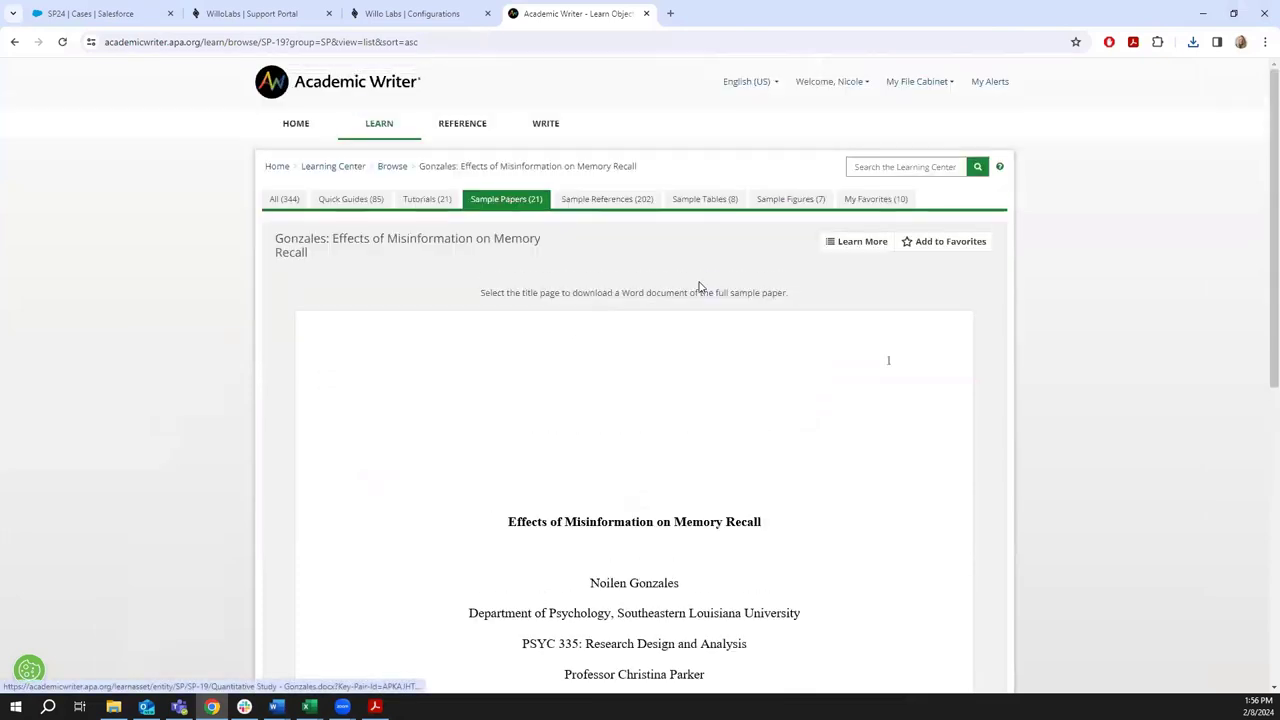
pyautogui.click(284, 199)
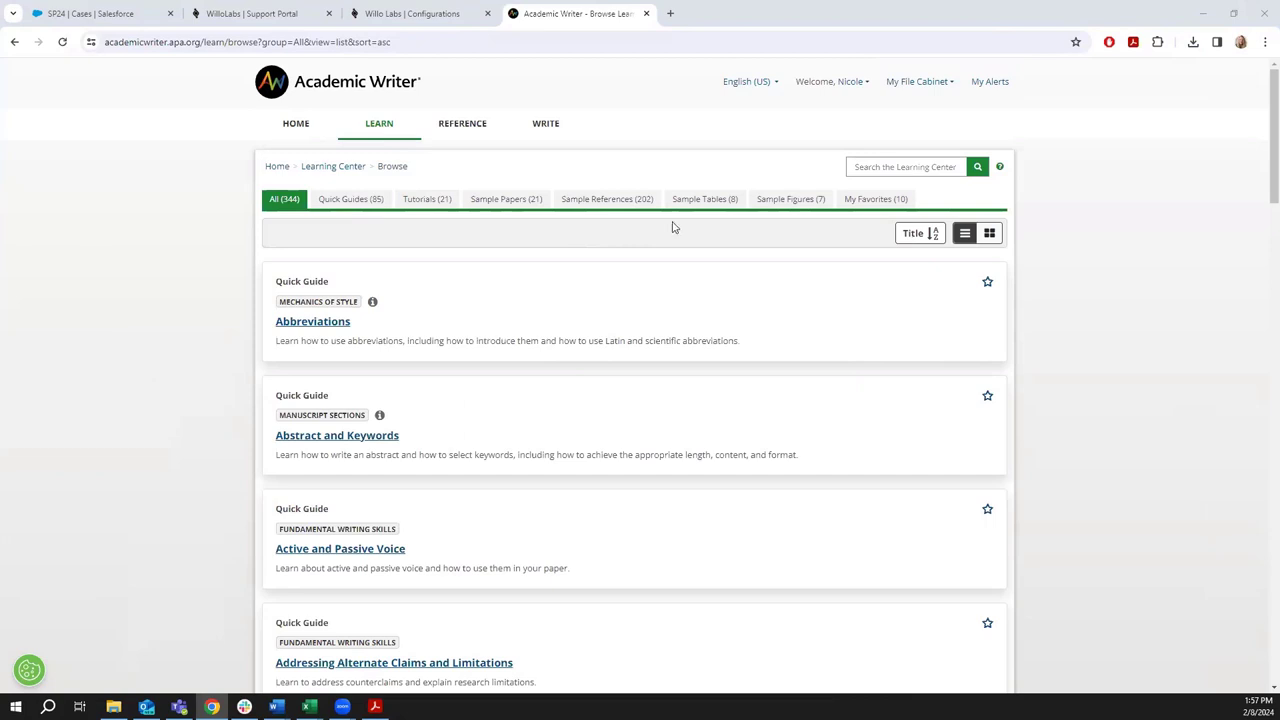
pyautogui.click(450, 132)
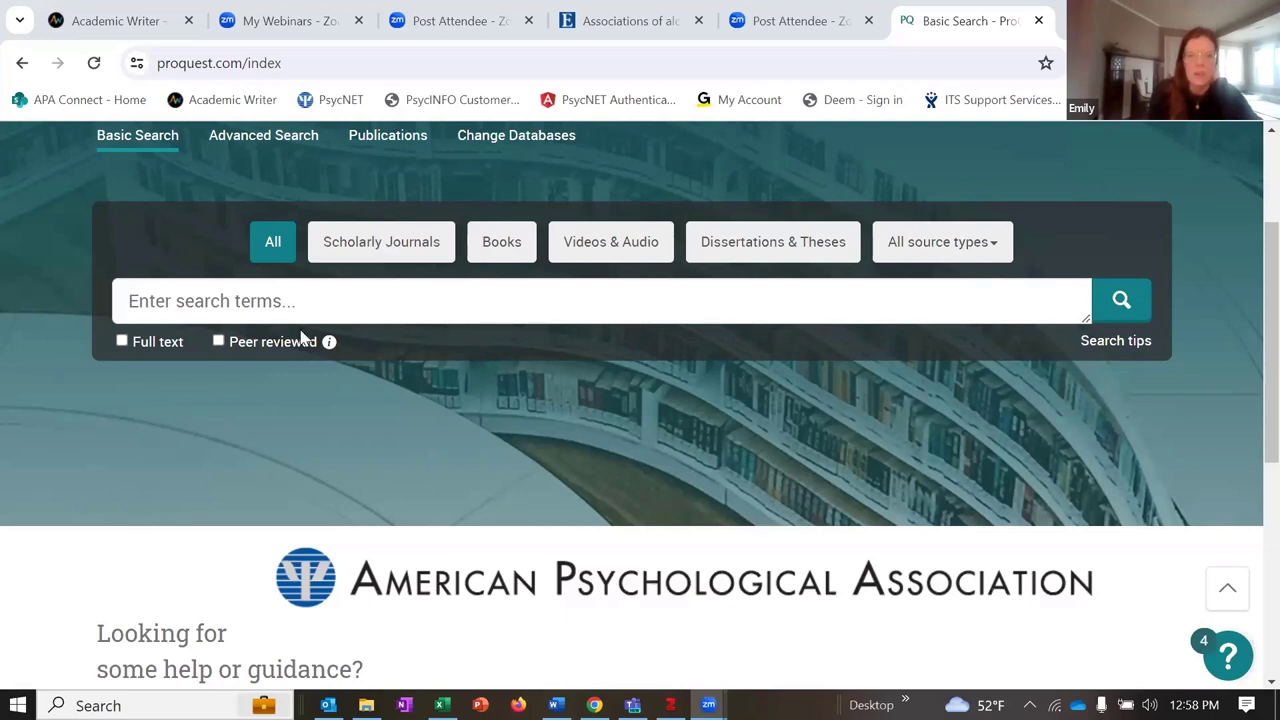
# Search ProQuest for "alcohol use disorder" across all source types
pyautogui.click(277, 297)
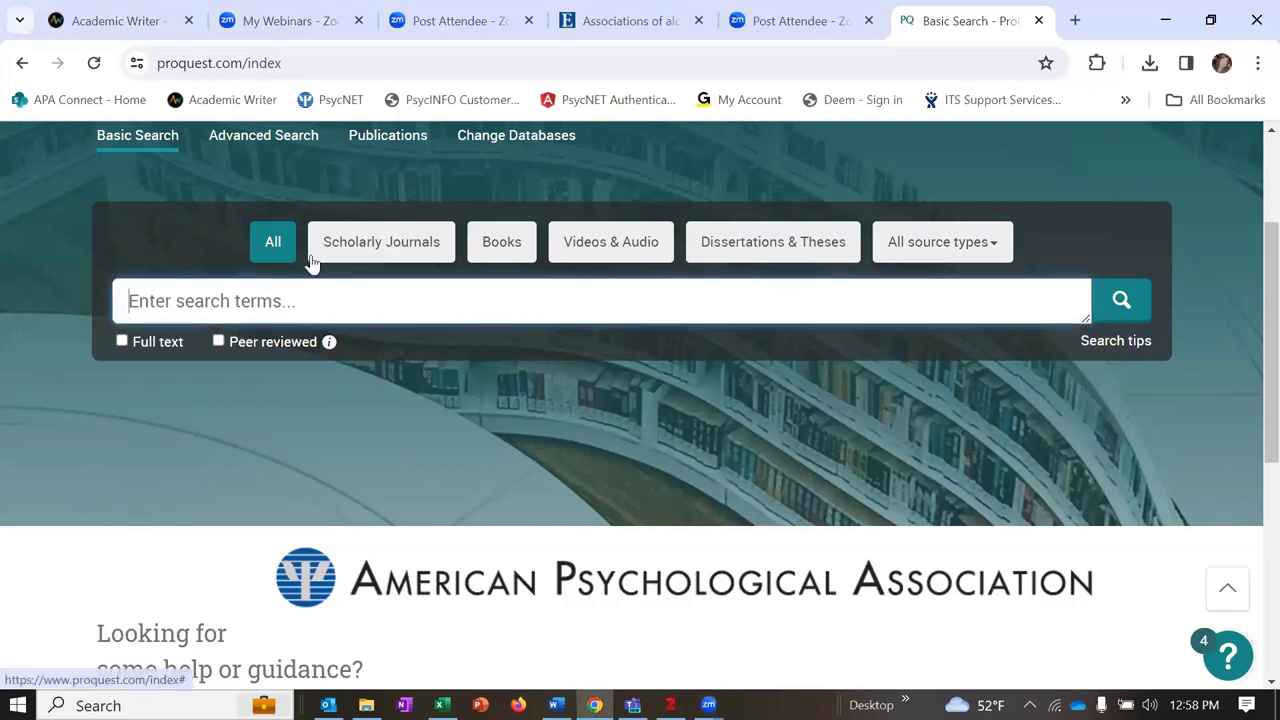
pyautogui.write('alcohol')
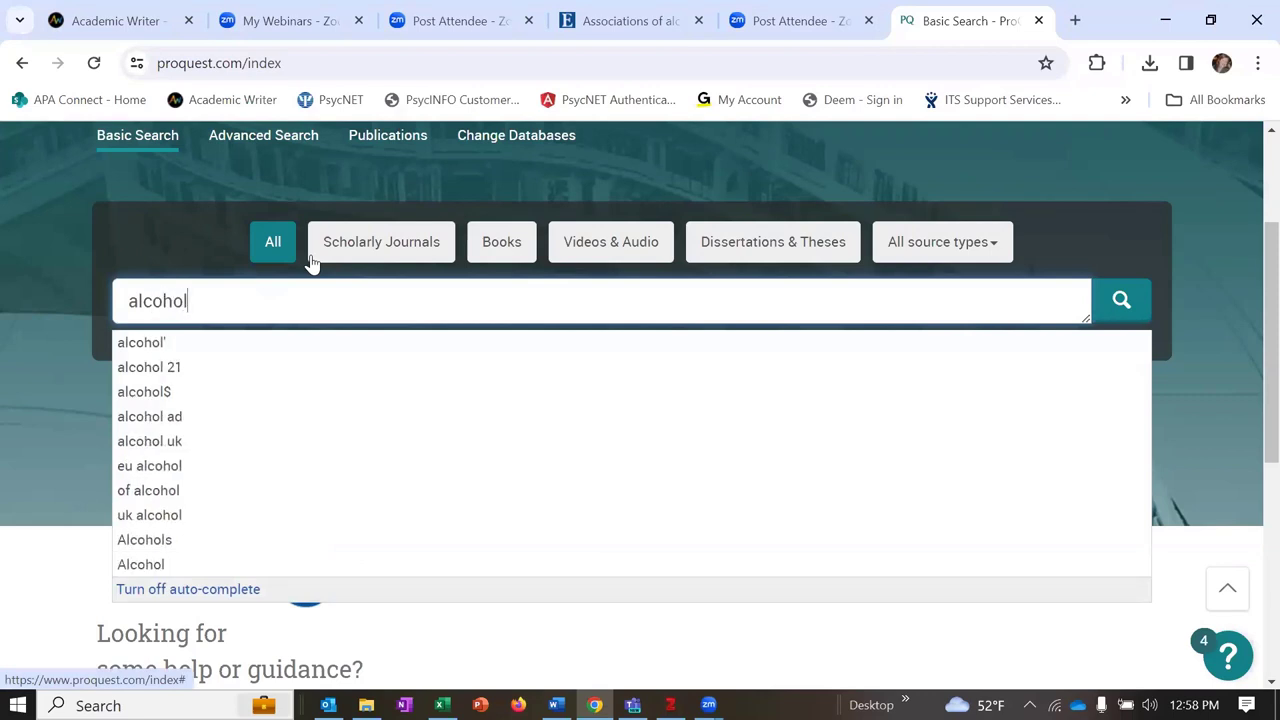
pyautogui.write(' use disorder')
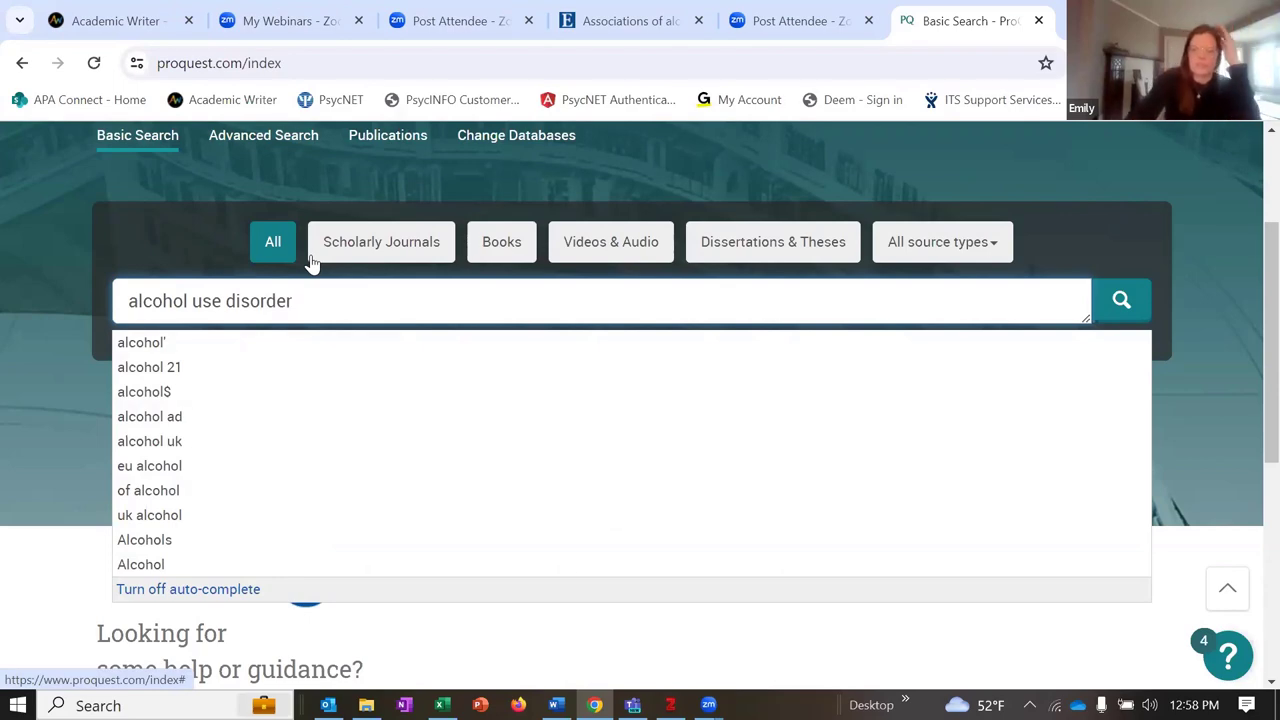
pyautogui.press('Return')
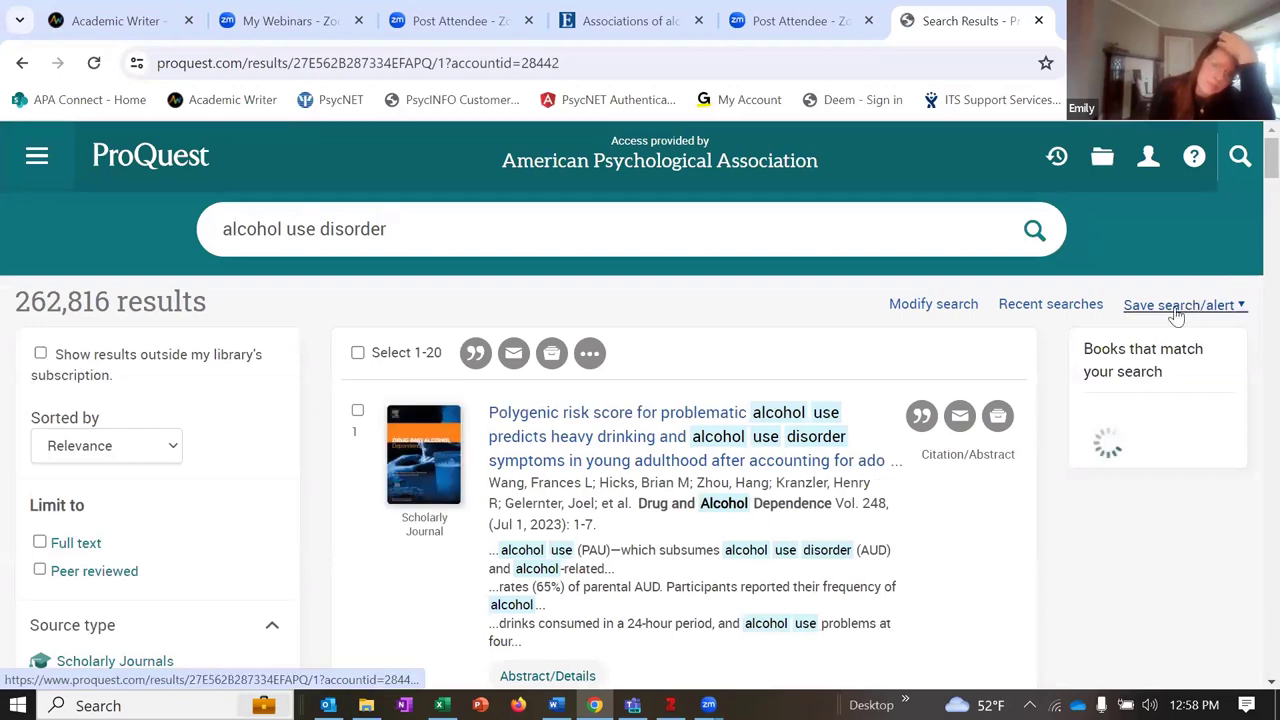
# Browse the ProQuest search results and limit them to full text
pyautogui.scroll(-4, 837, 349)
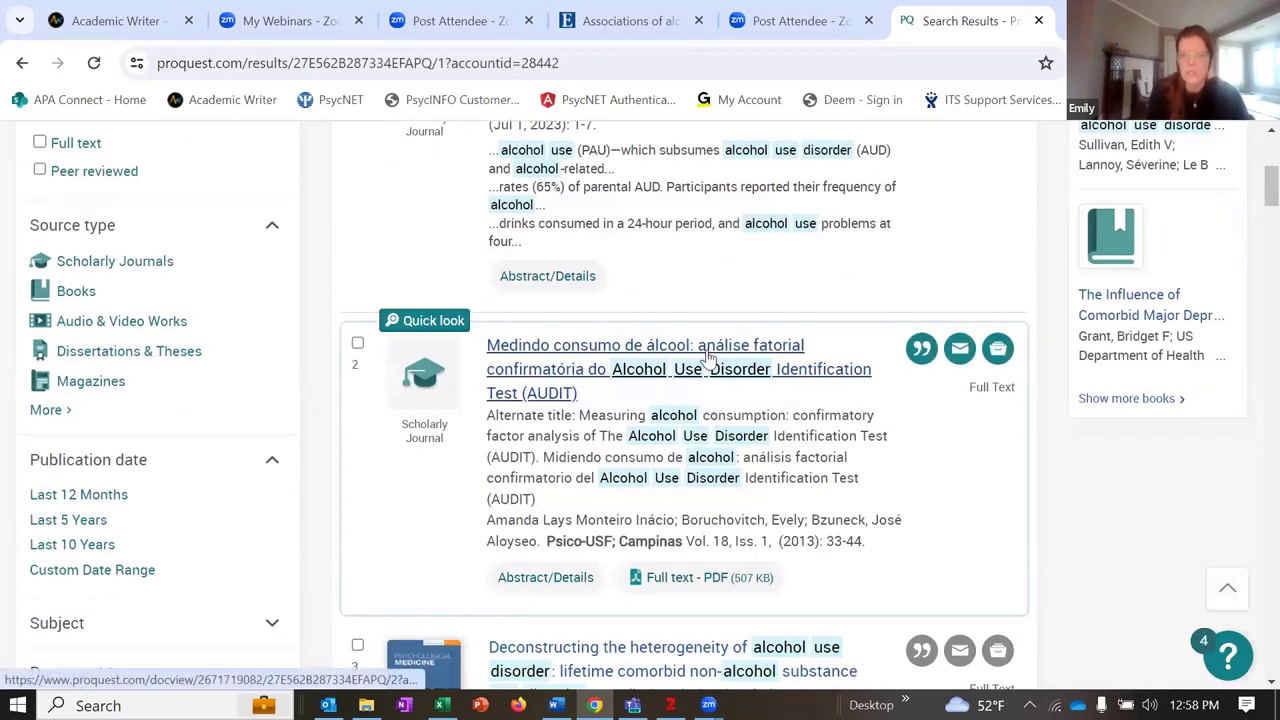
pyautogui.scroll(-2, 440, 425)
pyautogui.scroll(-6, 457, 423)
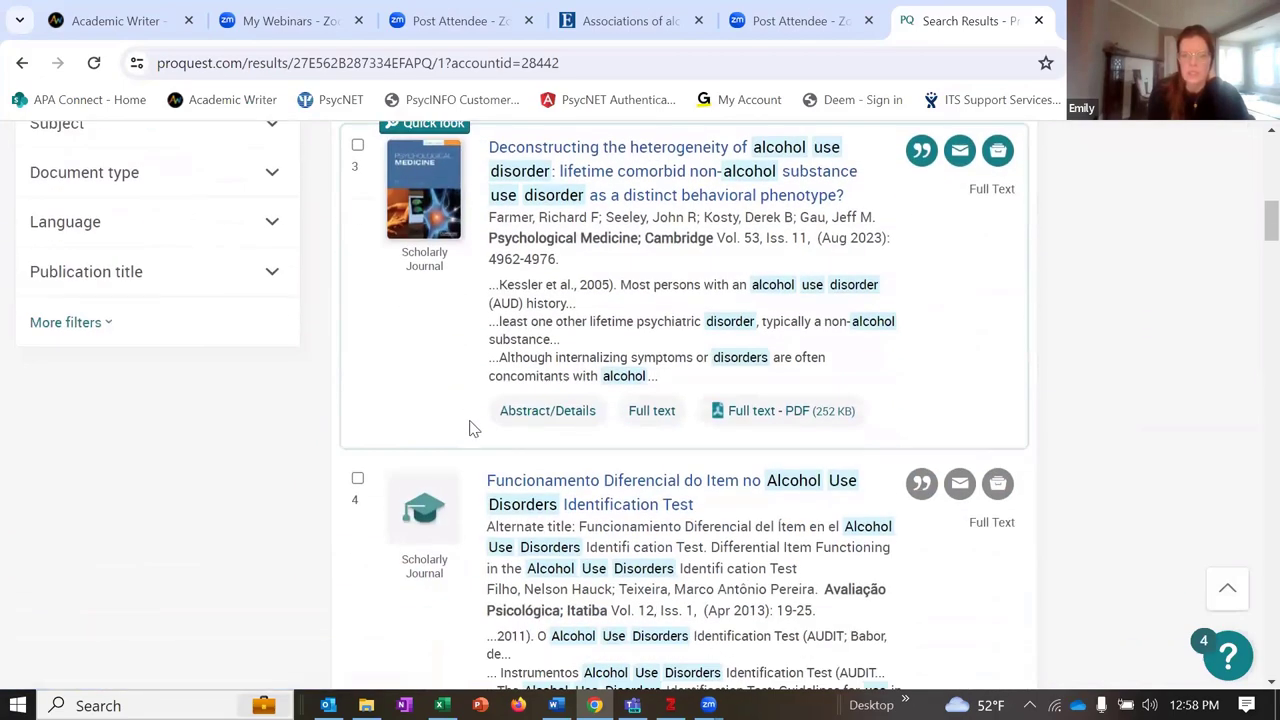
pyautogui.scroll(10, 200, 380)
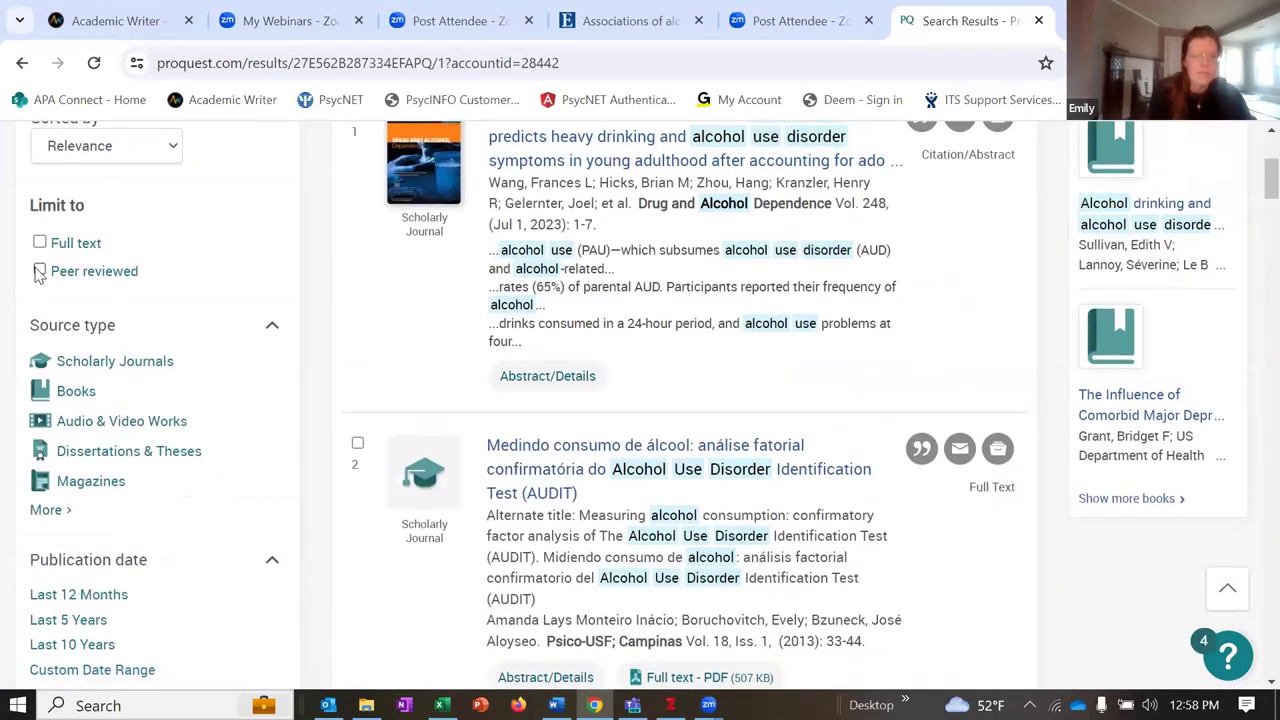
pyautogui.click(40, 270)
pyautogui.click(40, 242)
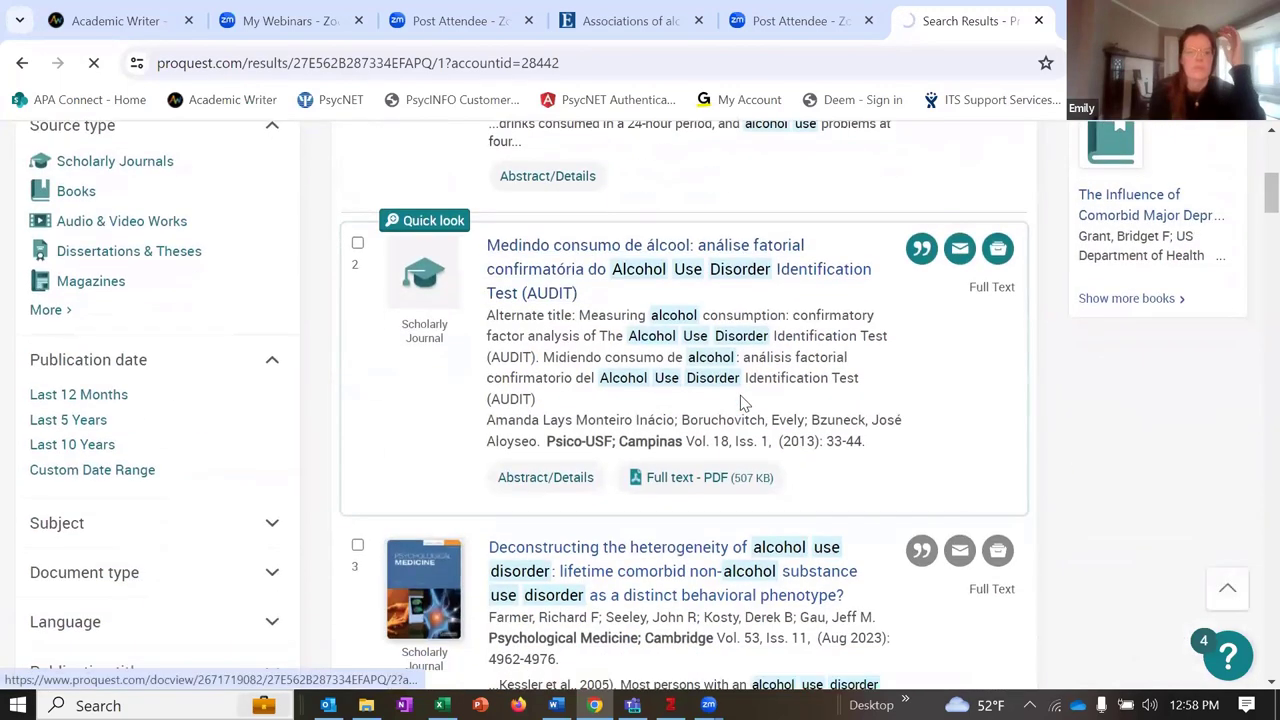
# Open the article "Frequency matters: Relations among alcohol and cannabis co-use frequency and alcohol use disorder symptoms in emerging adults" from the filtered results
pyautogui.scroll(-8, 743, 400)
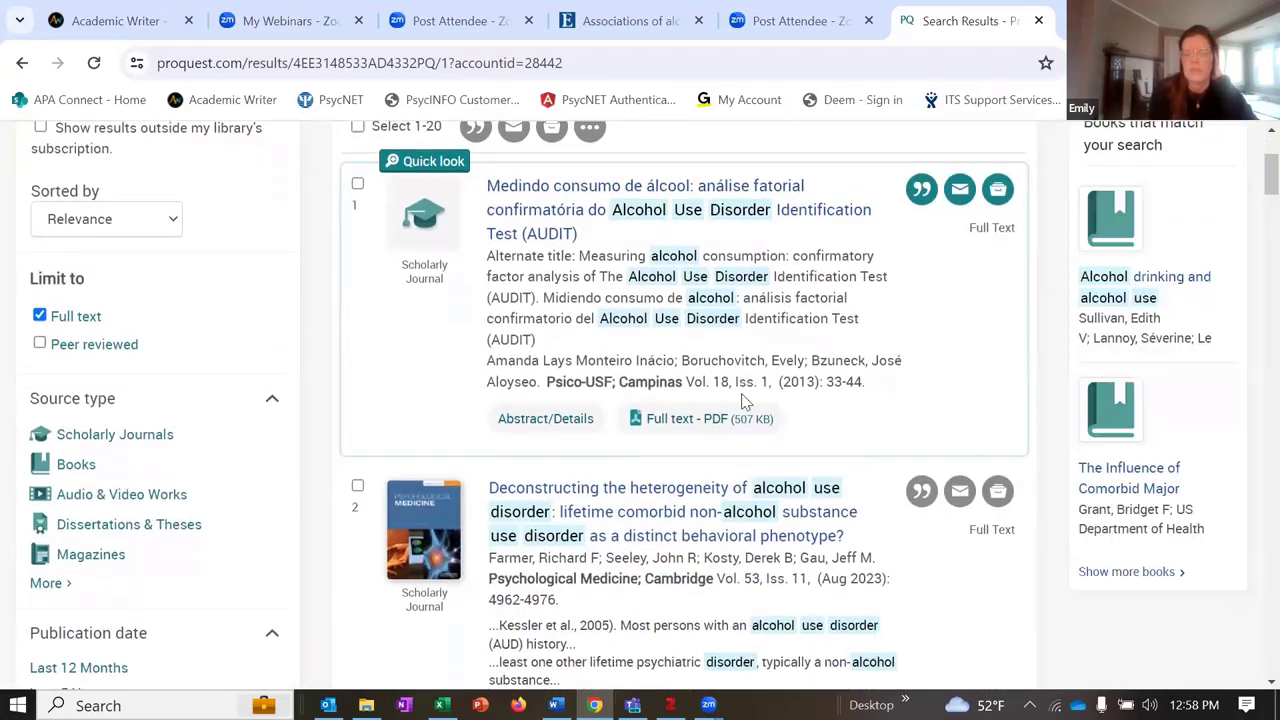
pyautogui.scroll(-10, 749, 403)
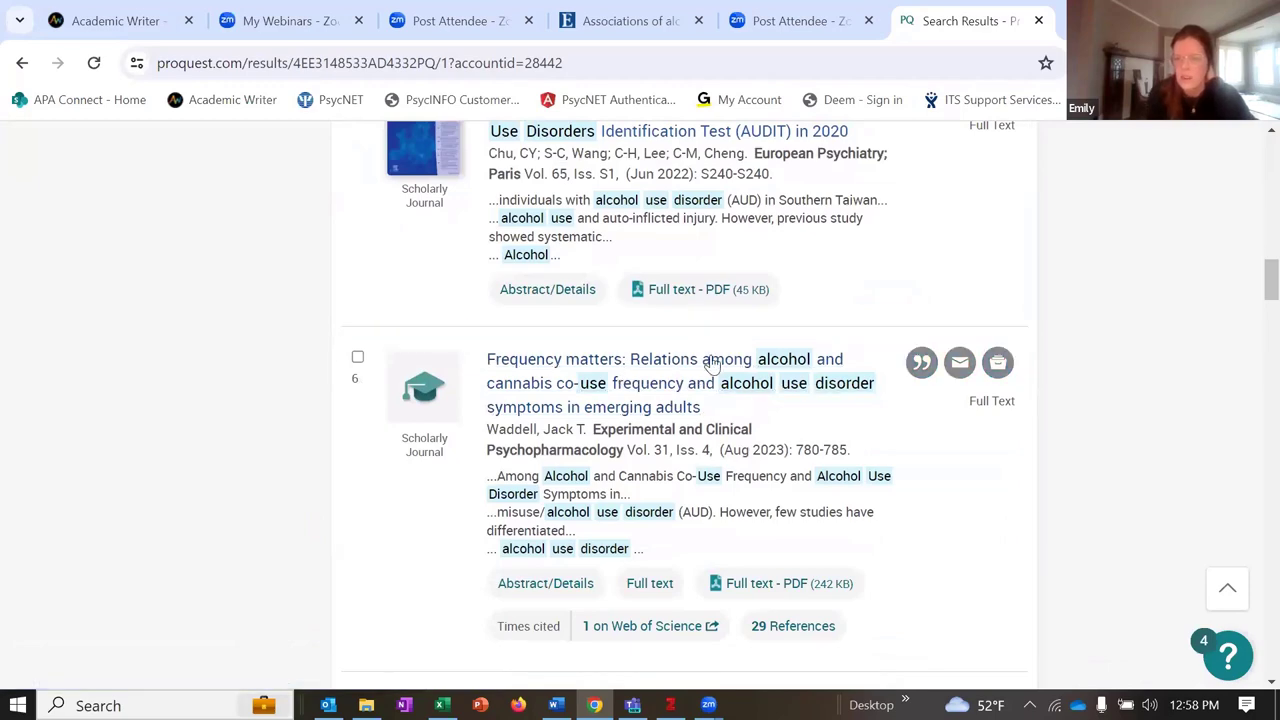
pyautogui.click(679, 385)
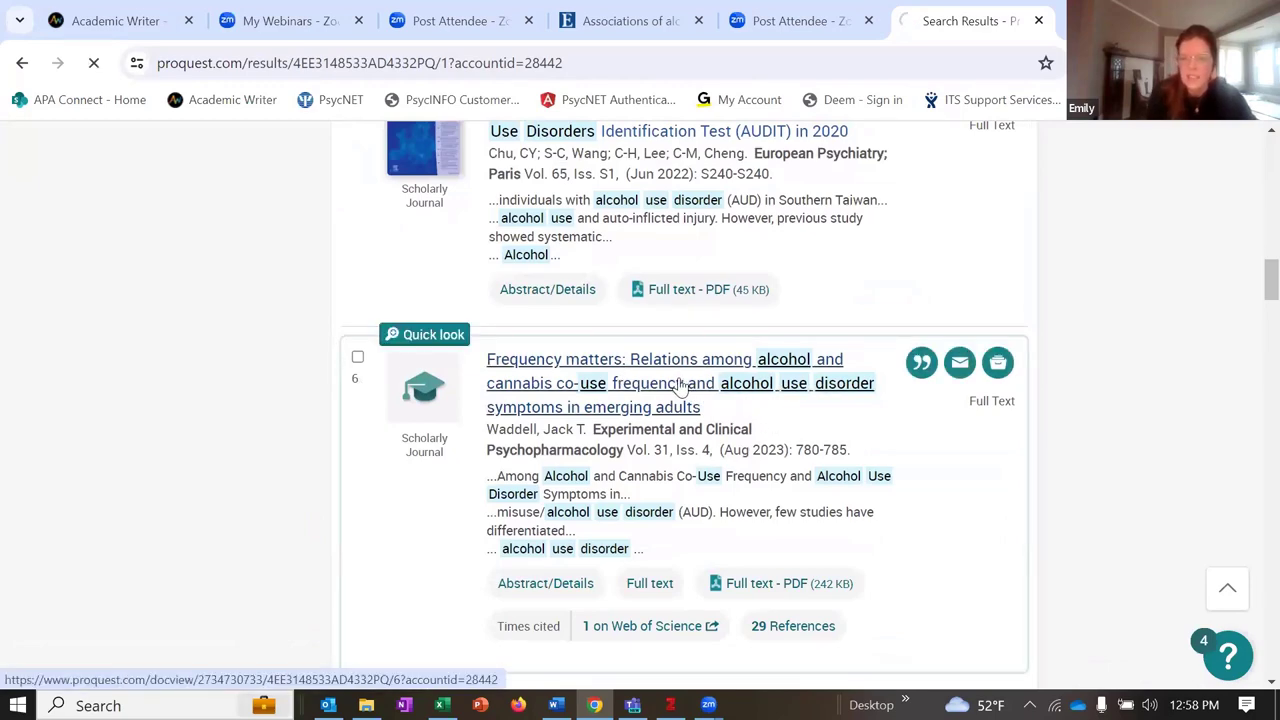
# Open the article's citation and set its style to APA 7th - American Psychological Association, 7th Edition
pyautogui.scroll(-1, 737, 394)
pyautogui.scroll(-1, 733, 398)
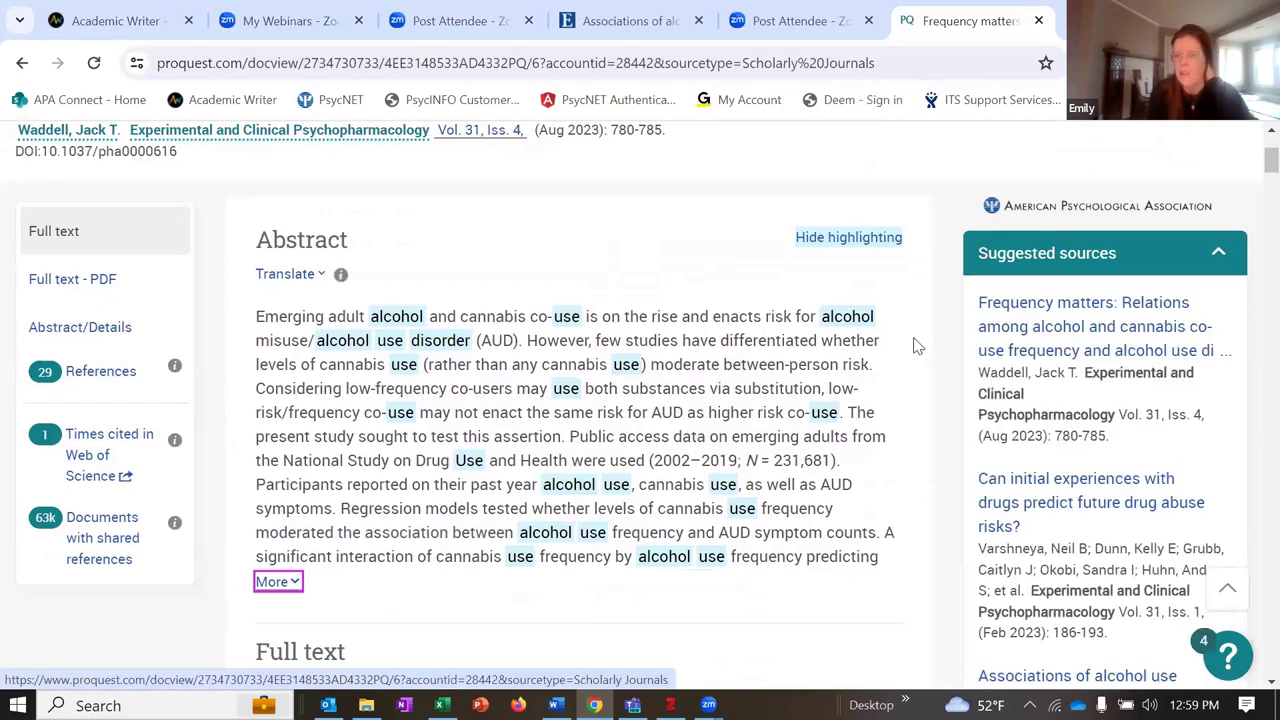
pyautogui.scroll(-2, 924, 348)
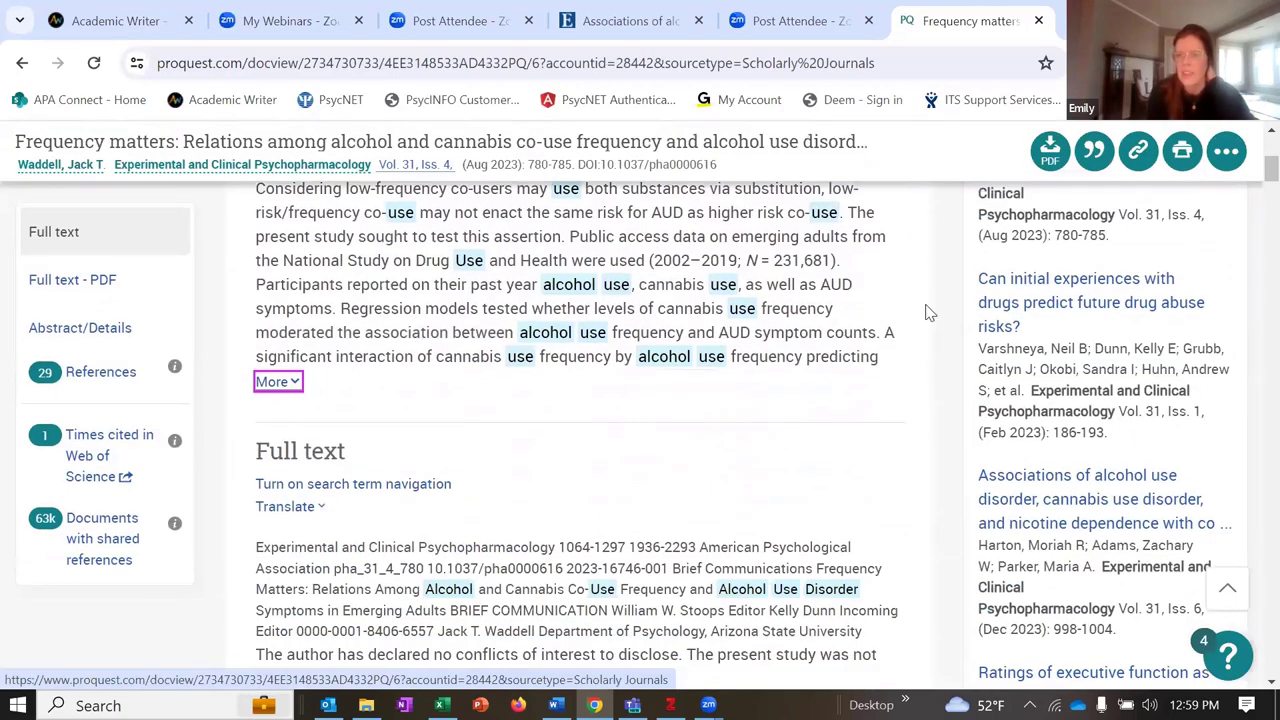
pyautogui.click(1094, 153)
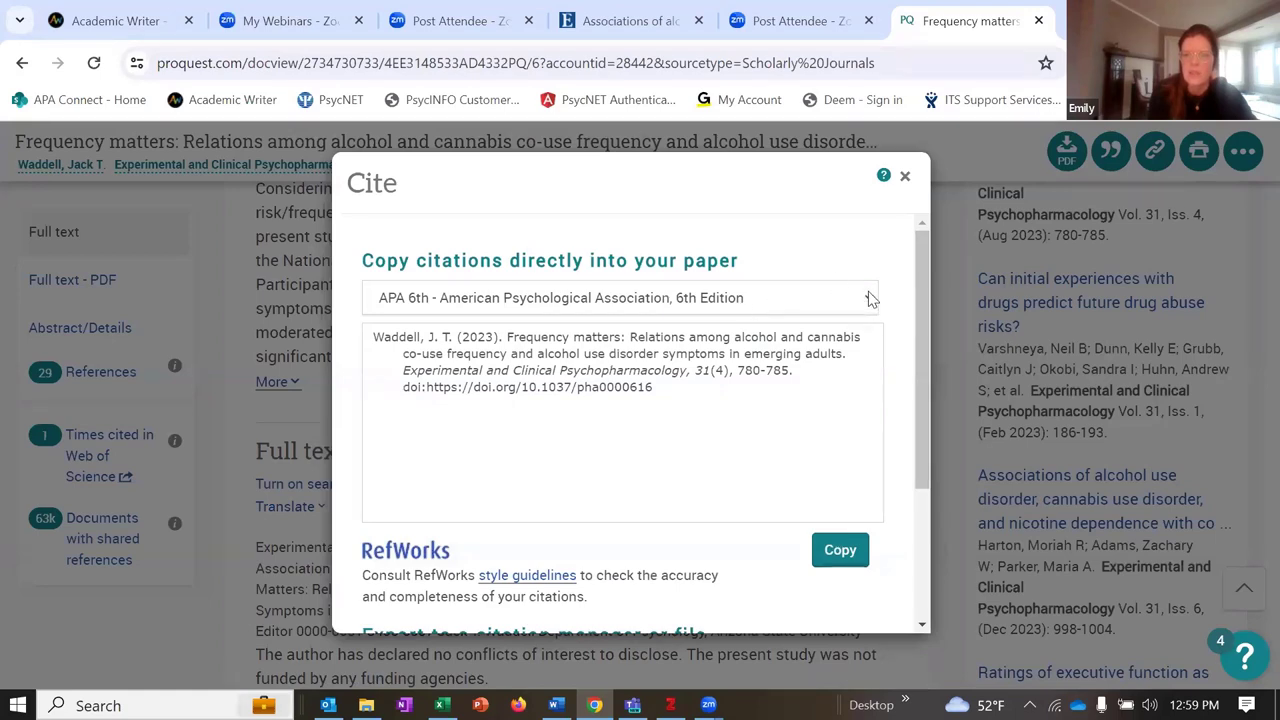
pyautogui.click(868, 298)
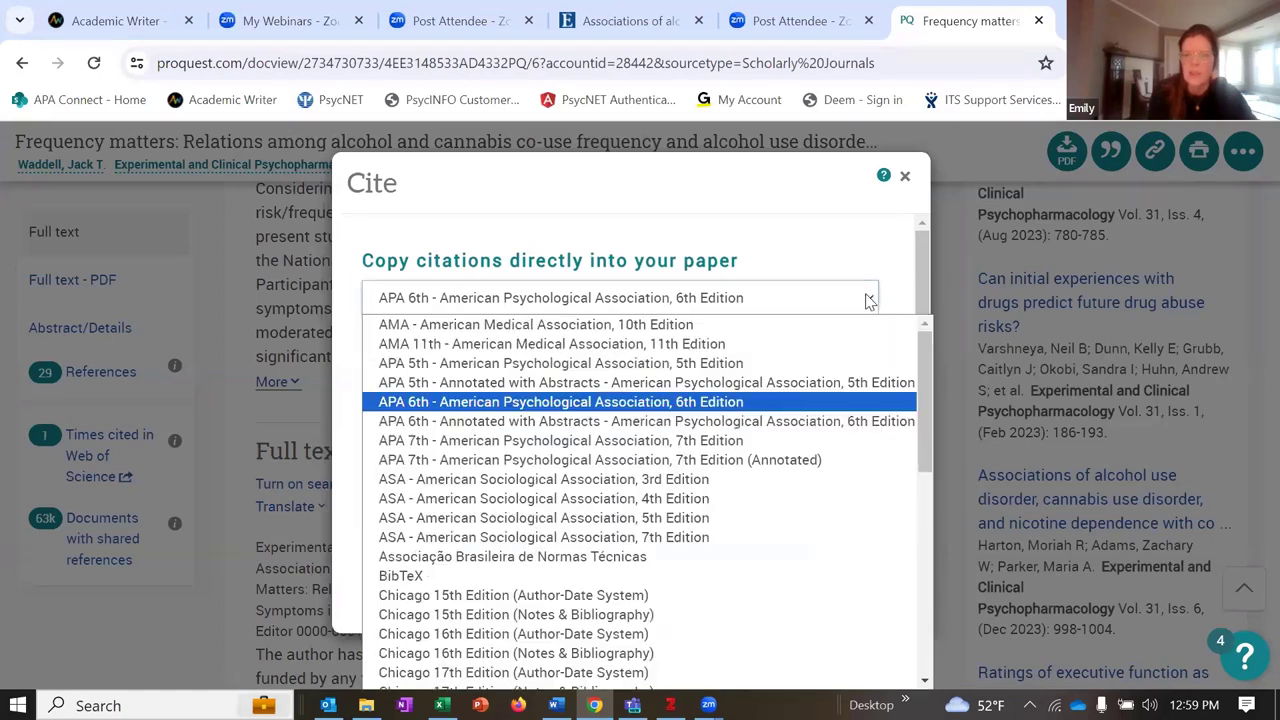
pyautogui.click(437, 441)
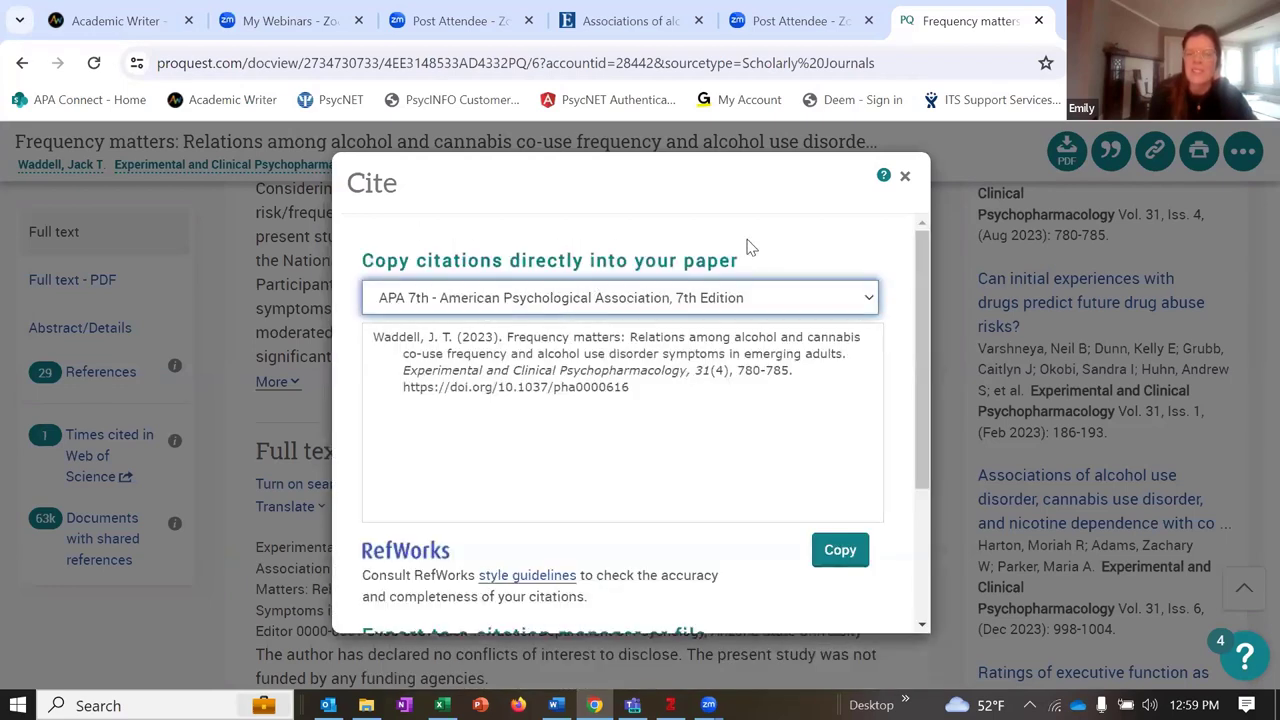
# Export the article's citation as an RIS file with citation, abstract, indexing and PDF link content
pyautogui.scroll(-2, 894, 380)
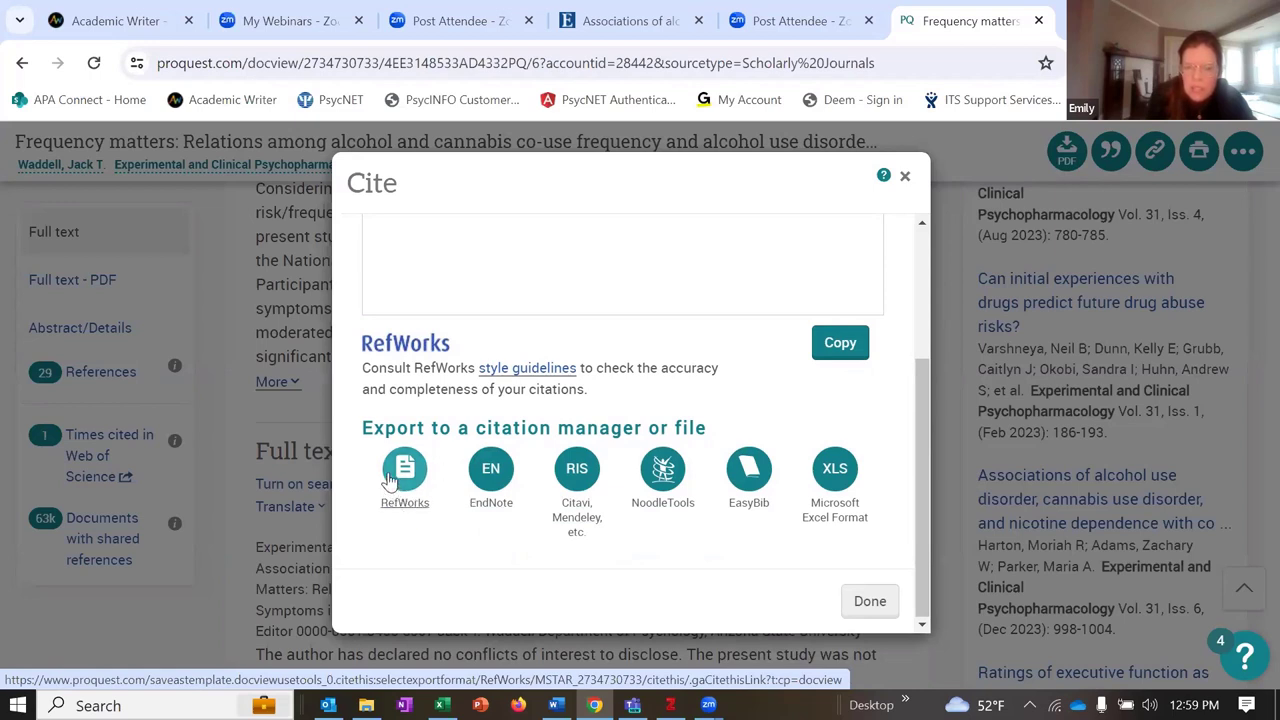
pyautogui.click(577, 478)
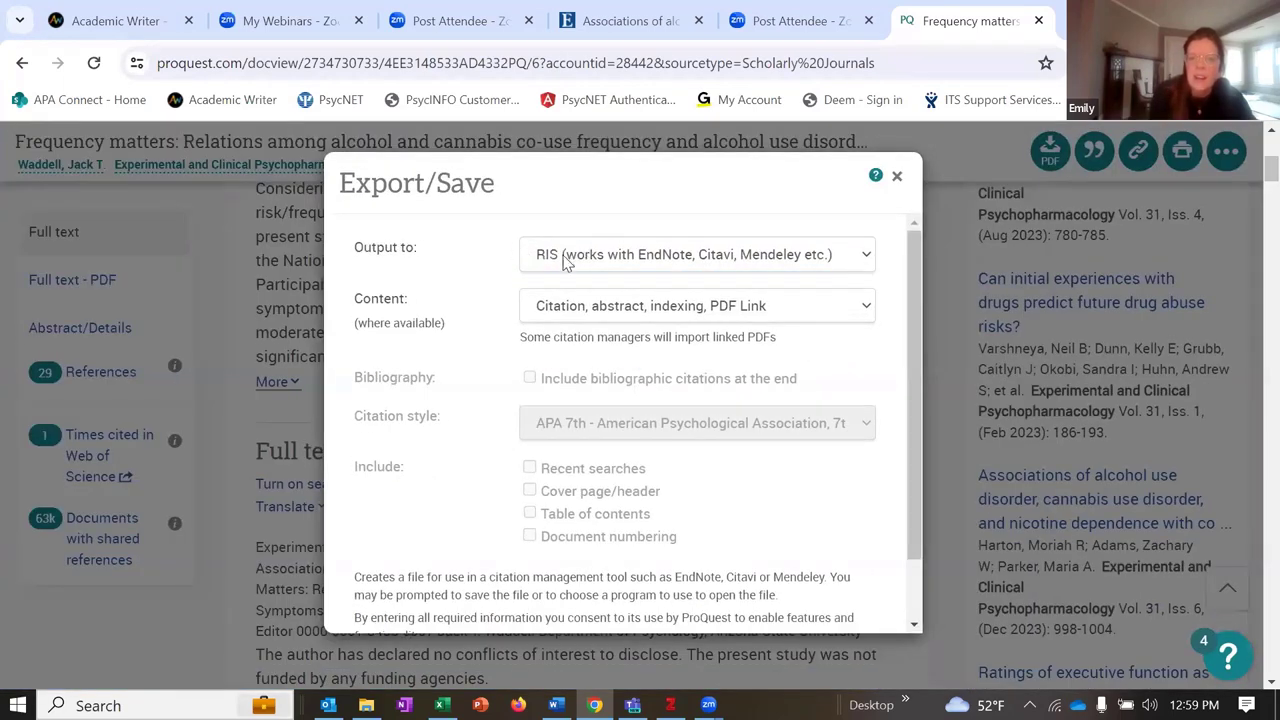
pyautogui.scroll(-1, 805, 374)
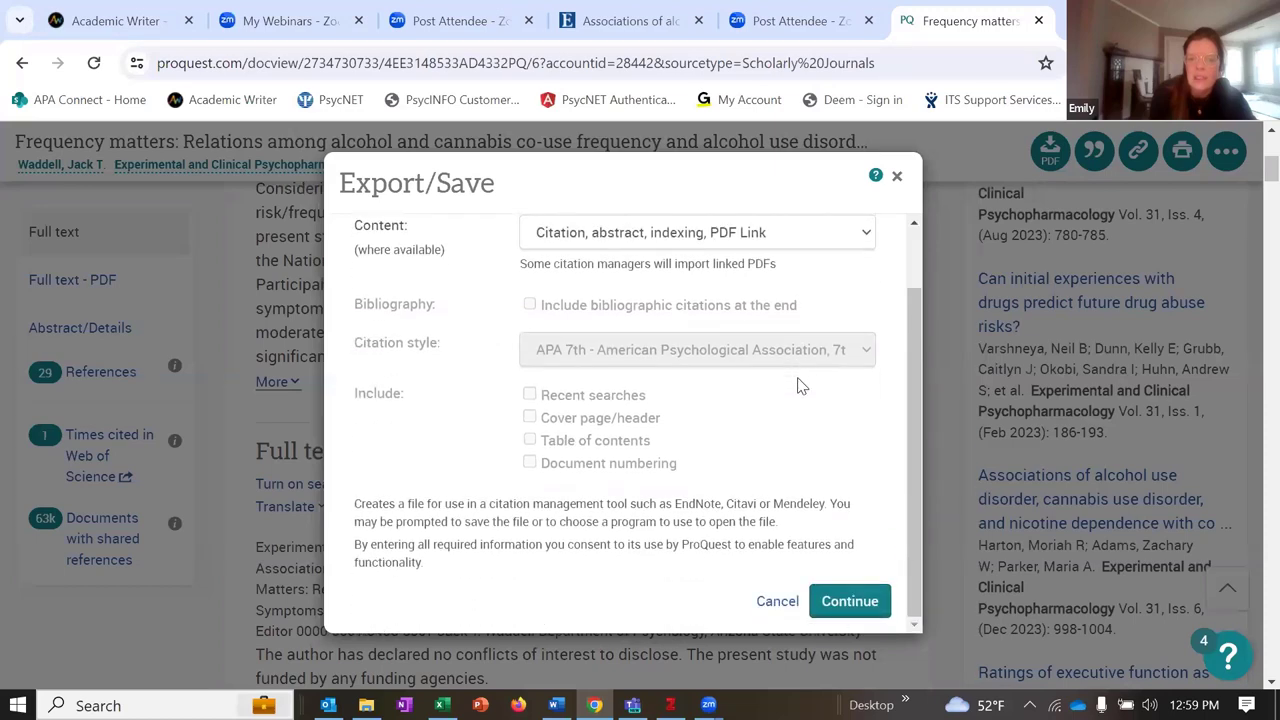
pyautogui.scroll(-2, 800, 386)
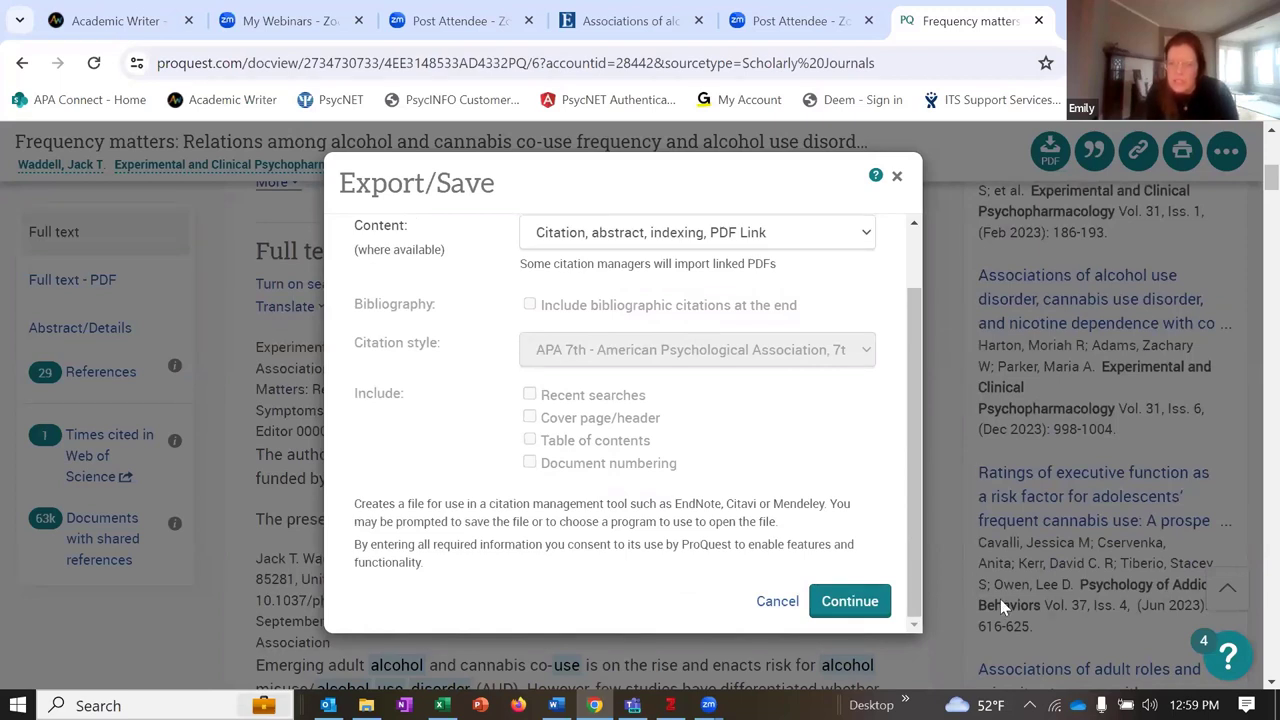
pyautogui.click(852, 601)
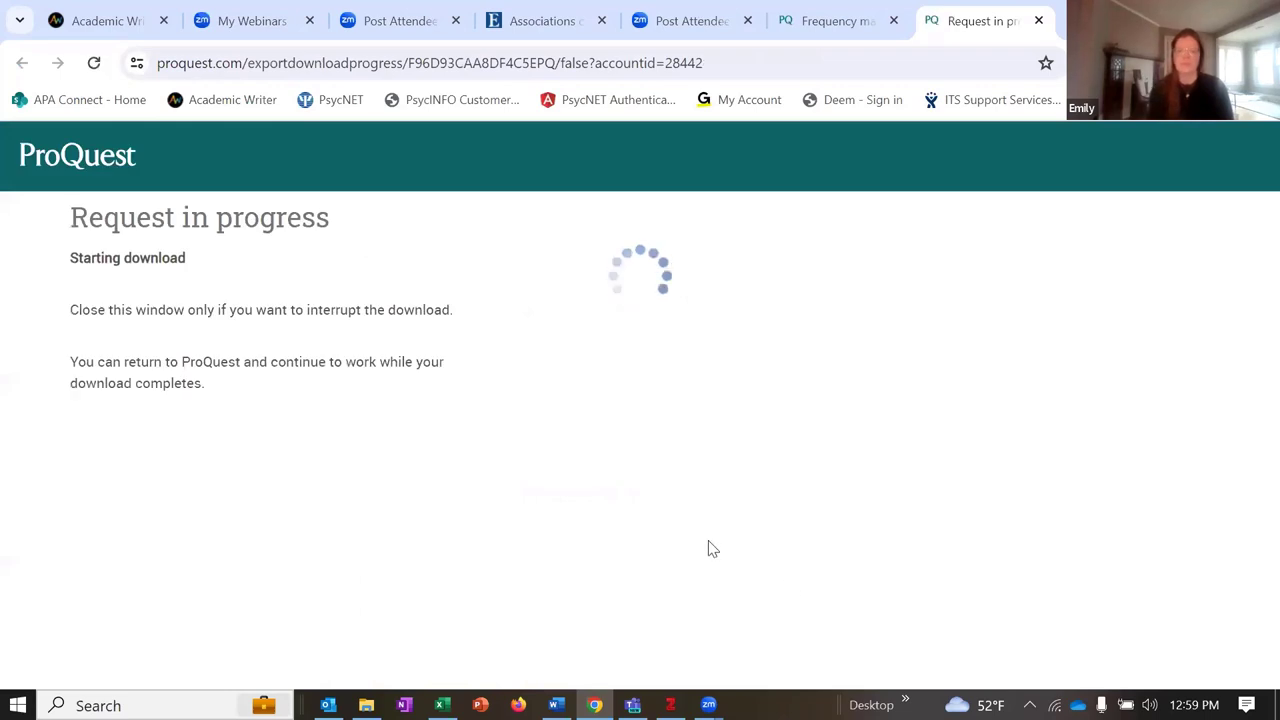